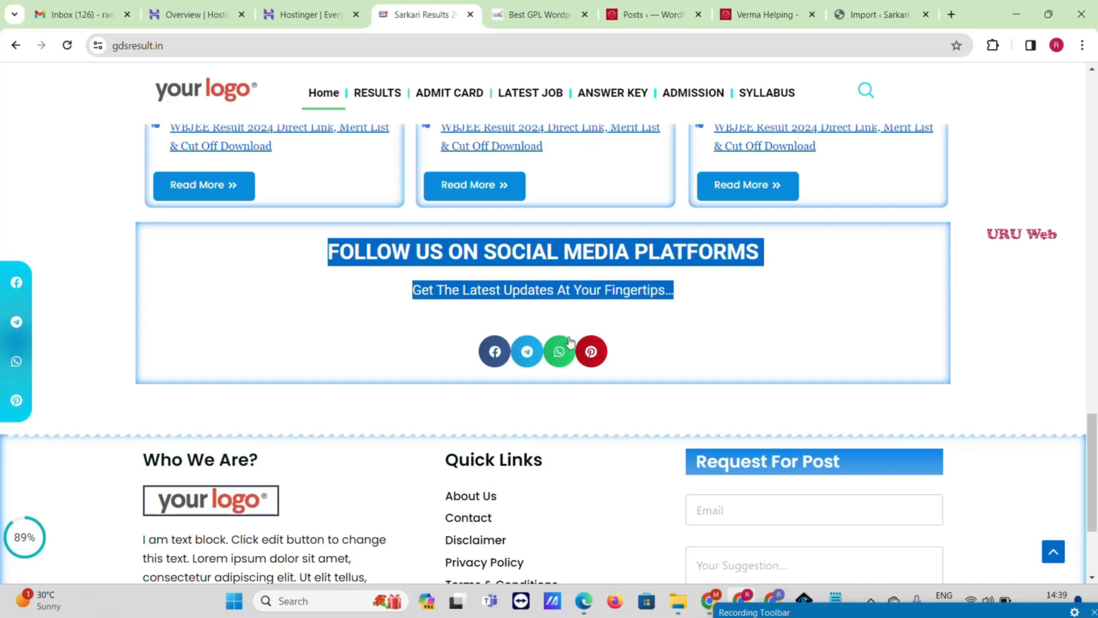
# - Examine the gdsresult.in home page, including its footer, social media section, result boxes and top banner
pyautogui.scroll(-3, 570, 341)
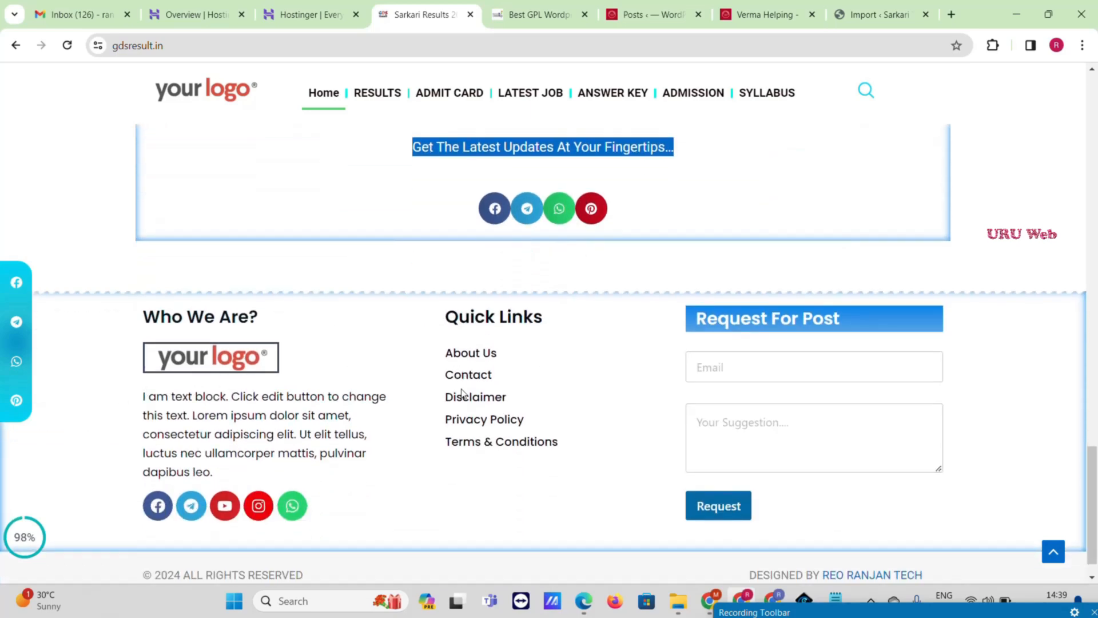
pyautogui.scroll(-1, 801, 333)
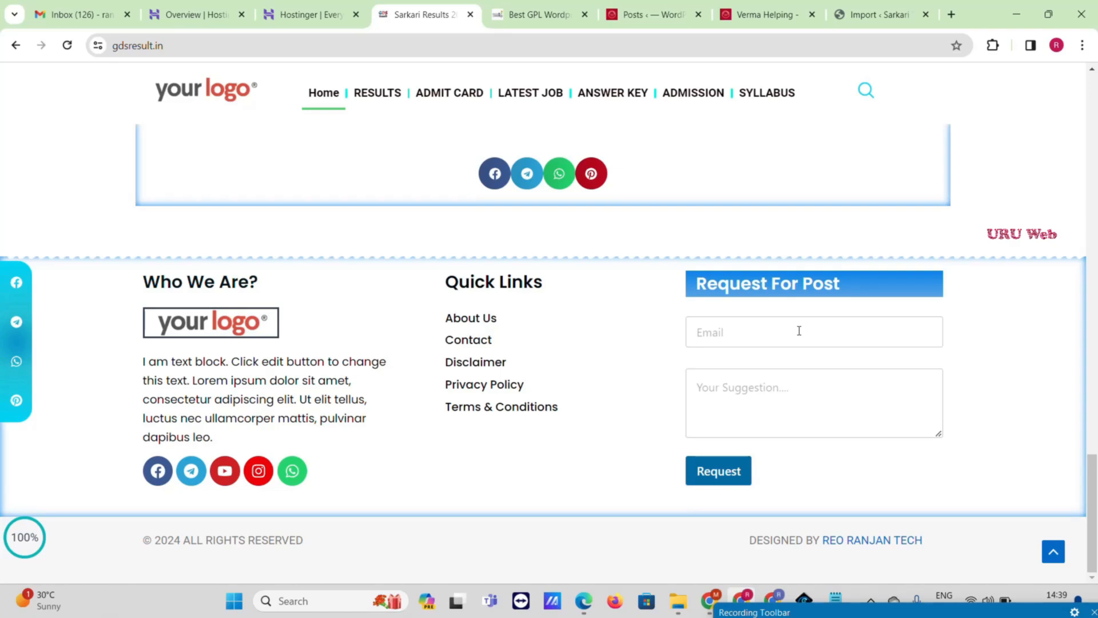
pyautogui.scroll(6, 799, 333)
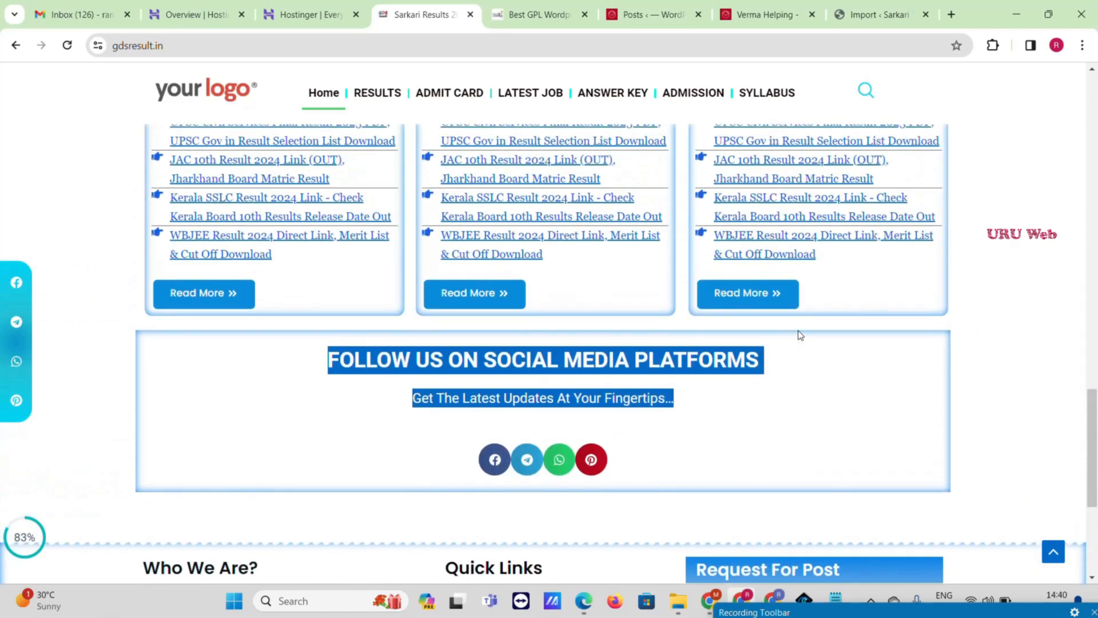
pyautogui.scroll(15, 799, 335)
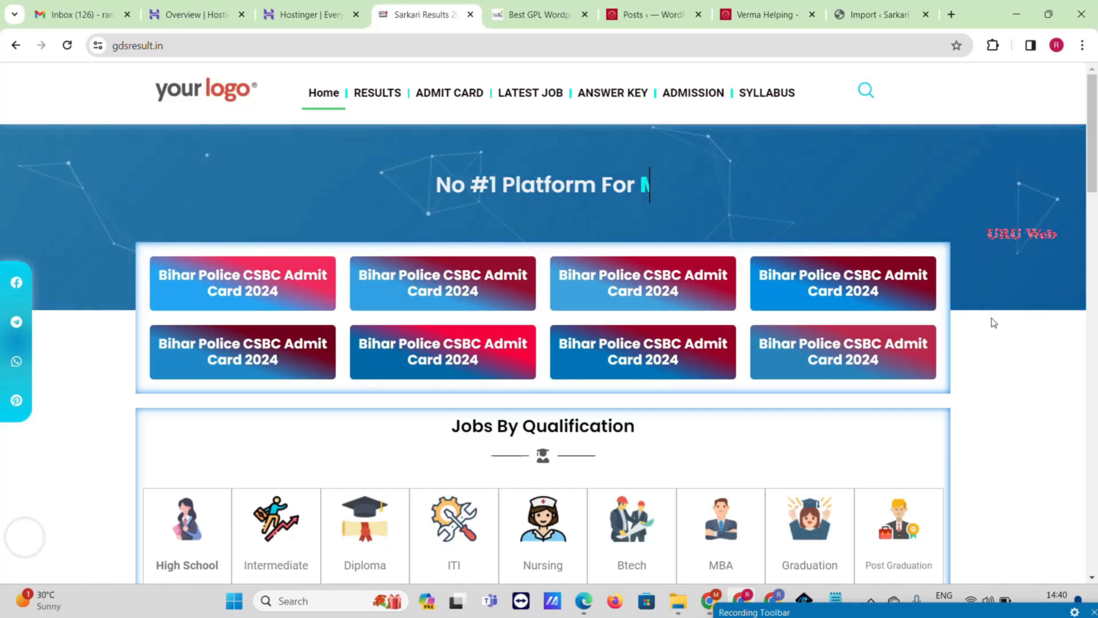
pyautogui.scroll(-15, 994, 323)
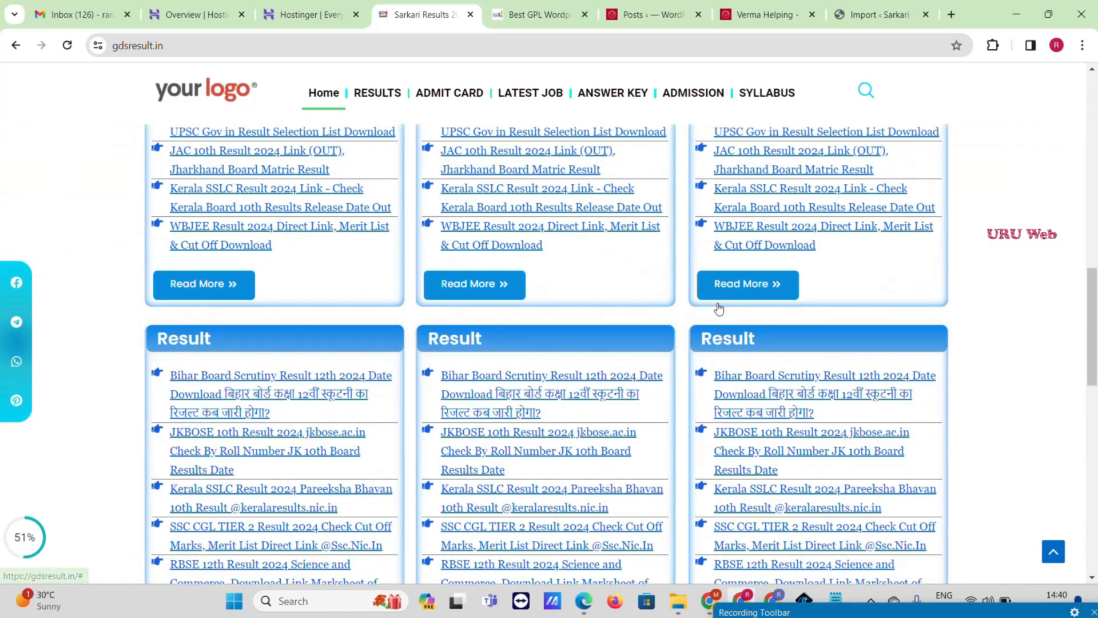
pyautogui.scroll(15, 720, 308)
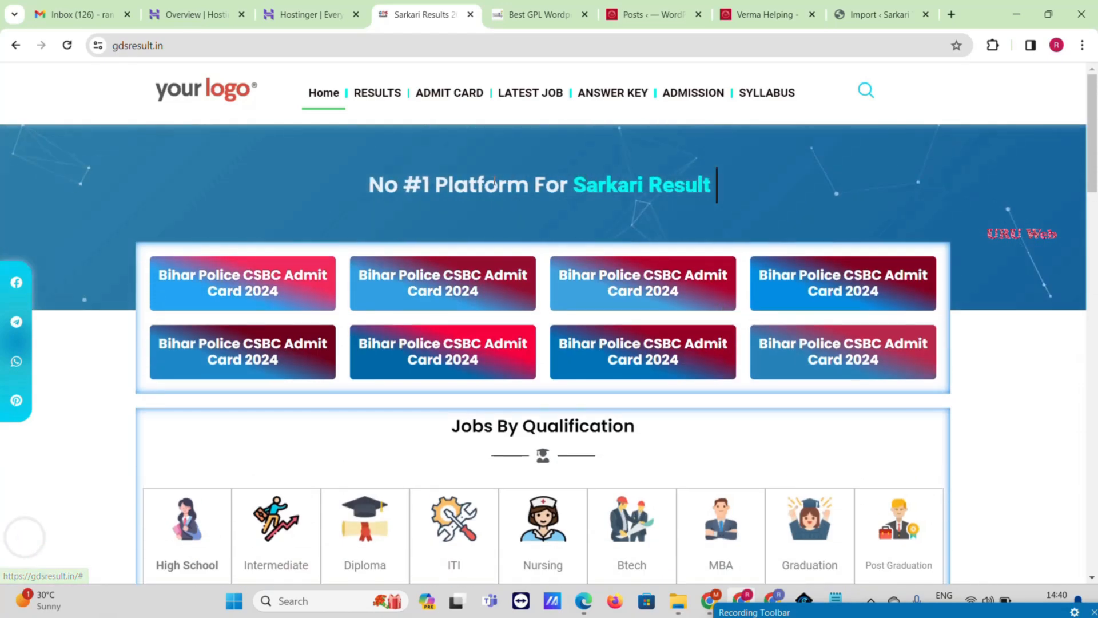
# - Open the site's RESULTS page and look over its heading and list of result links
pyautogui.click(381, 100)
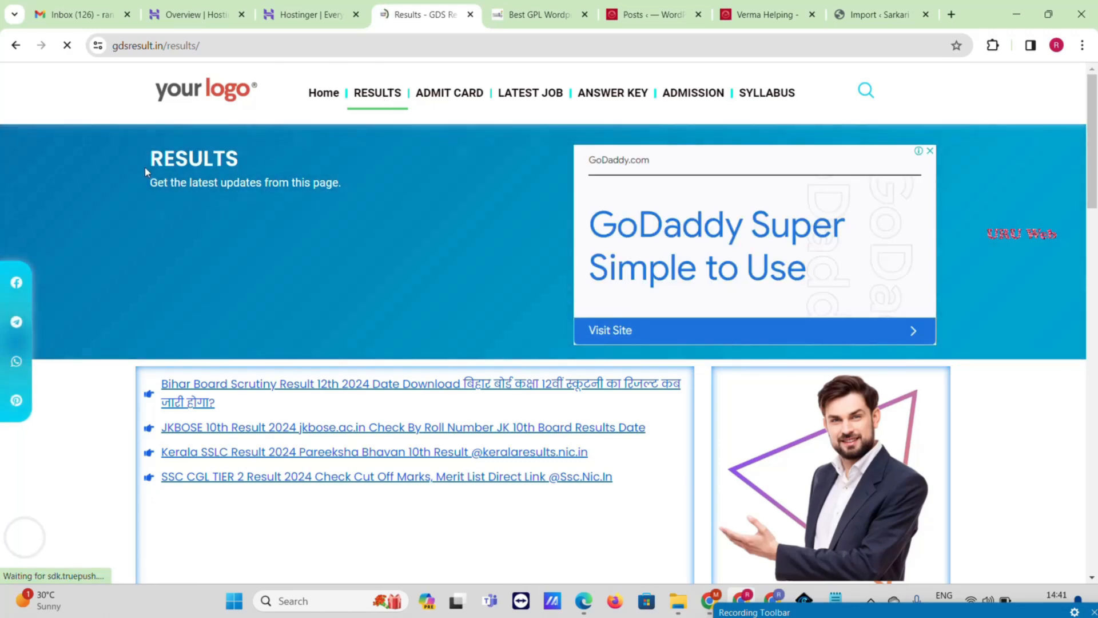
pyautogui.moveTo(145, 167); pyautogui.dragTo(356, 231)
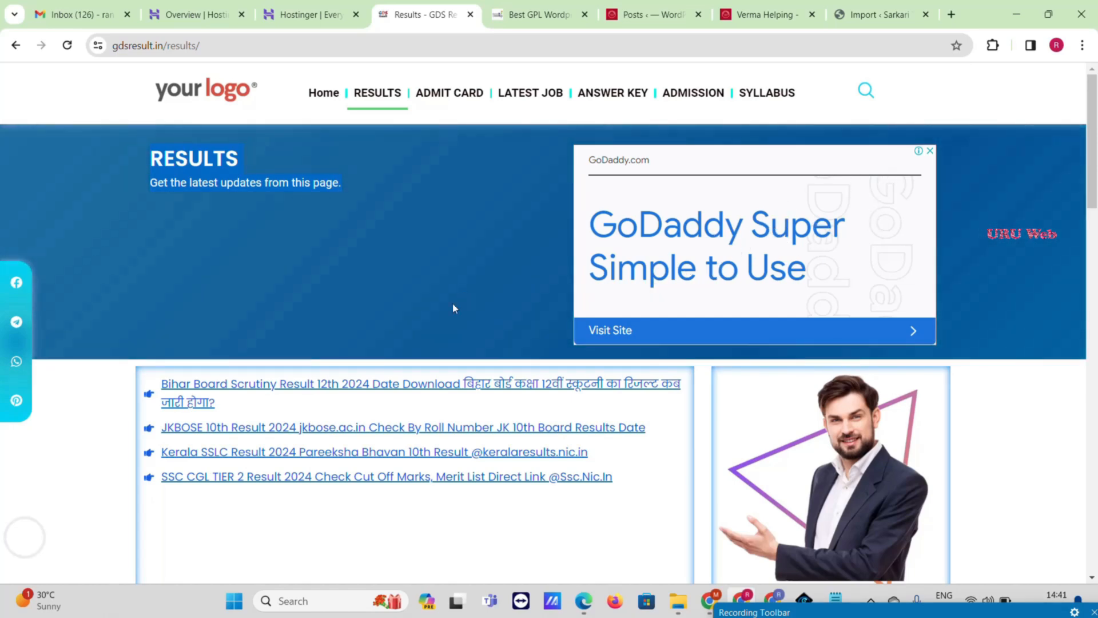
pyautogui.scroll(-3, 453, 308)
pyautogui.moveTo(138, 166); pyautogui.dragTo(517, 297)
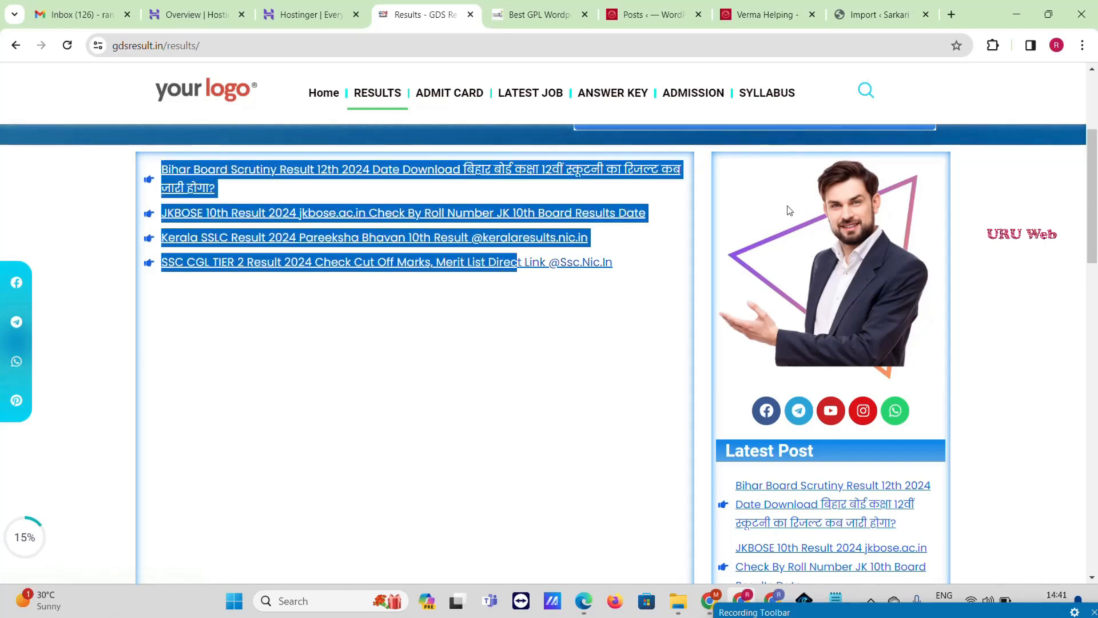
# - Examine the RESULTS page's sidebar with social links, Latest Post and Category lists, and continue to the footer
pyautogui.scroll(-1, 850, 267)
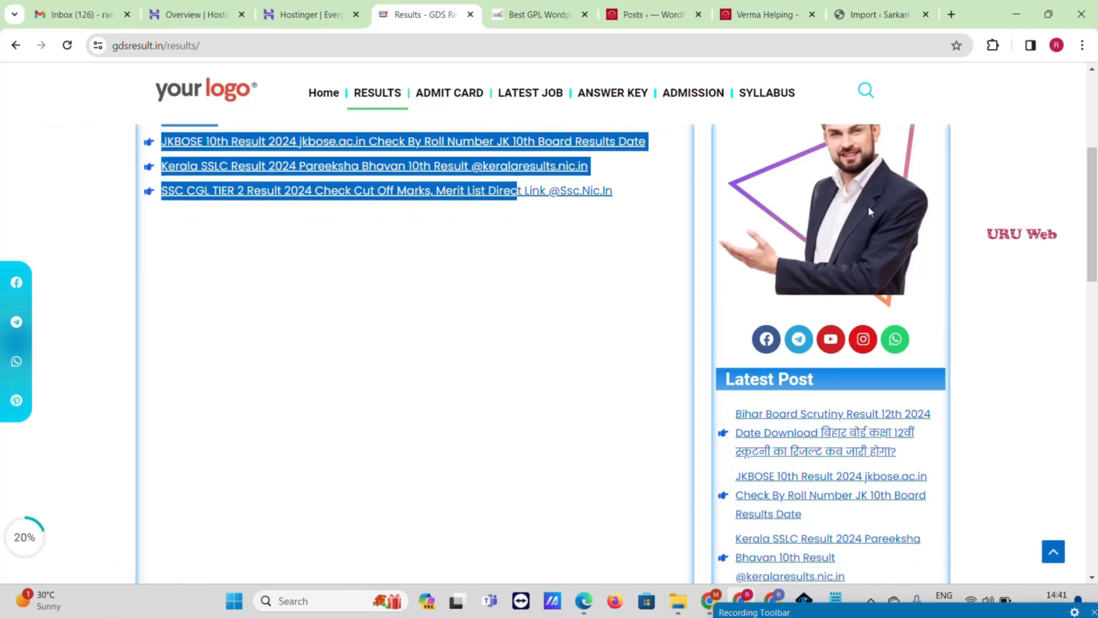
pyautogui.scroll(1, 842, 214)
pyautogui.scroll(-3, 886, 259)
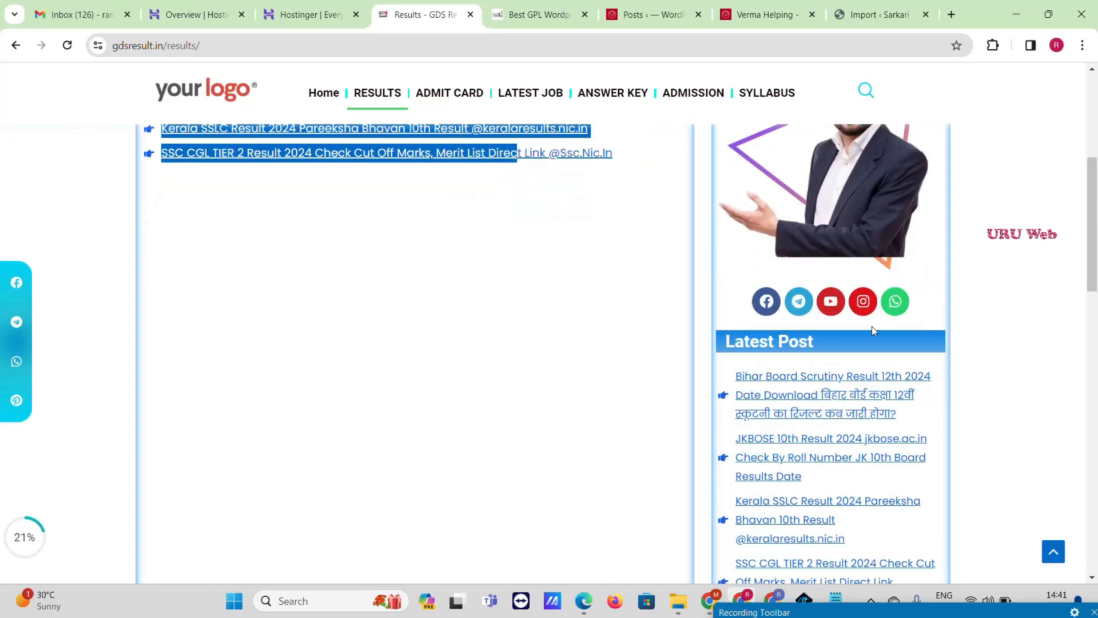
pyautogui.scroll(-9, 875, 318)
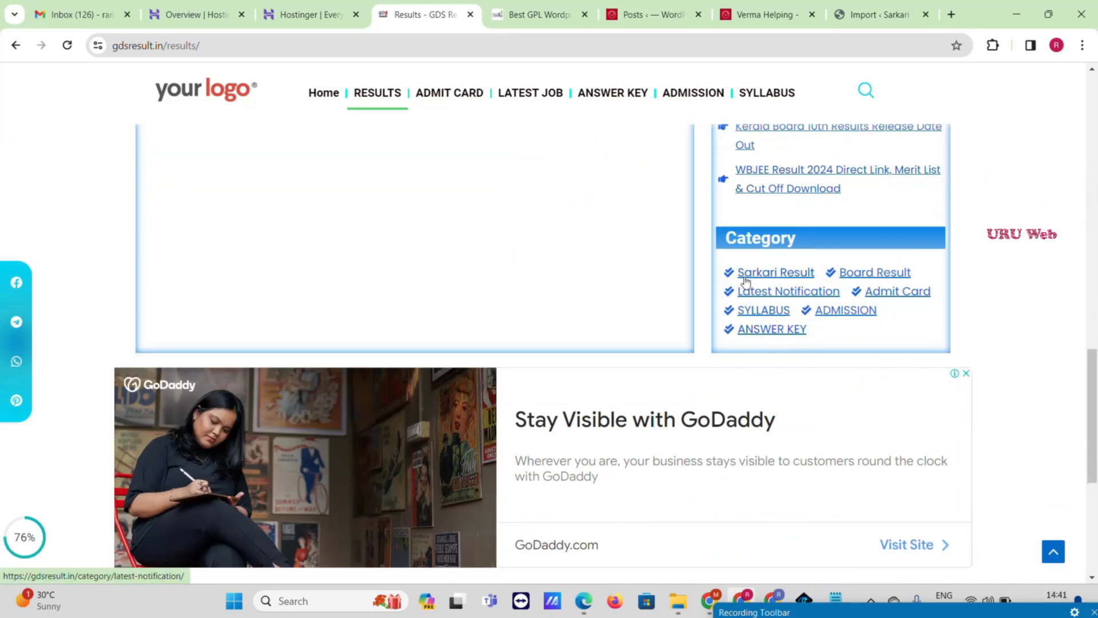
pyautogui.scroll(-1, 839, 244)
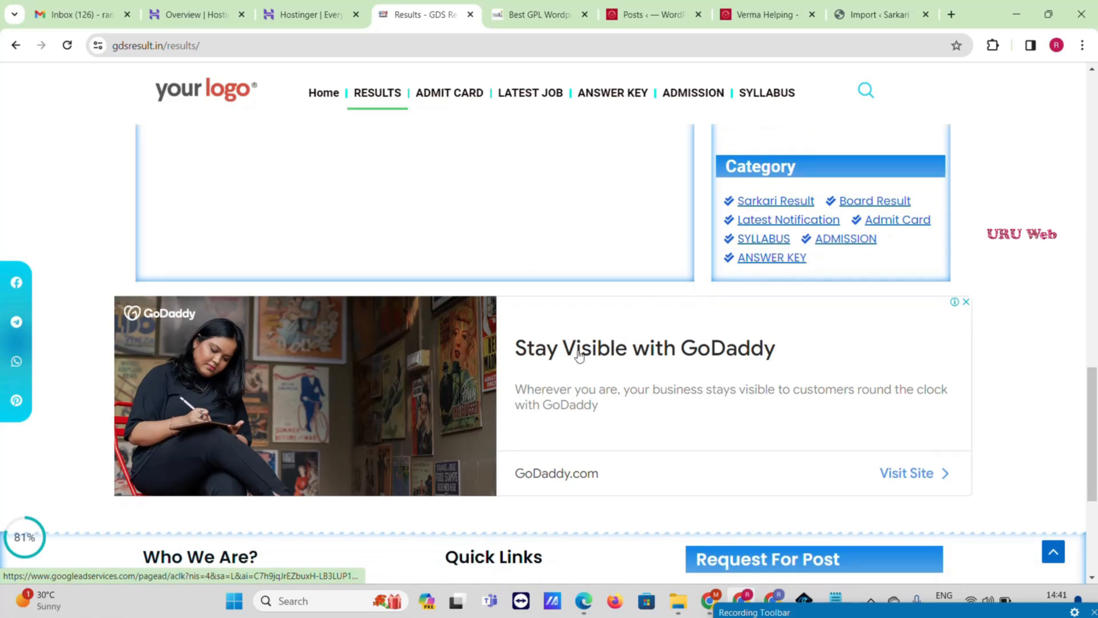
pyautogui.scroll(-4, 599, 367)
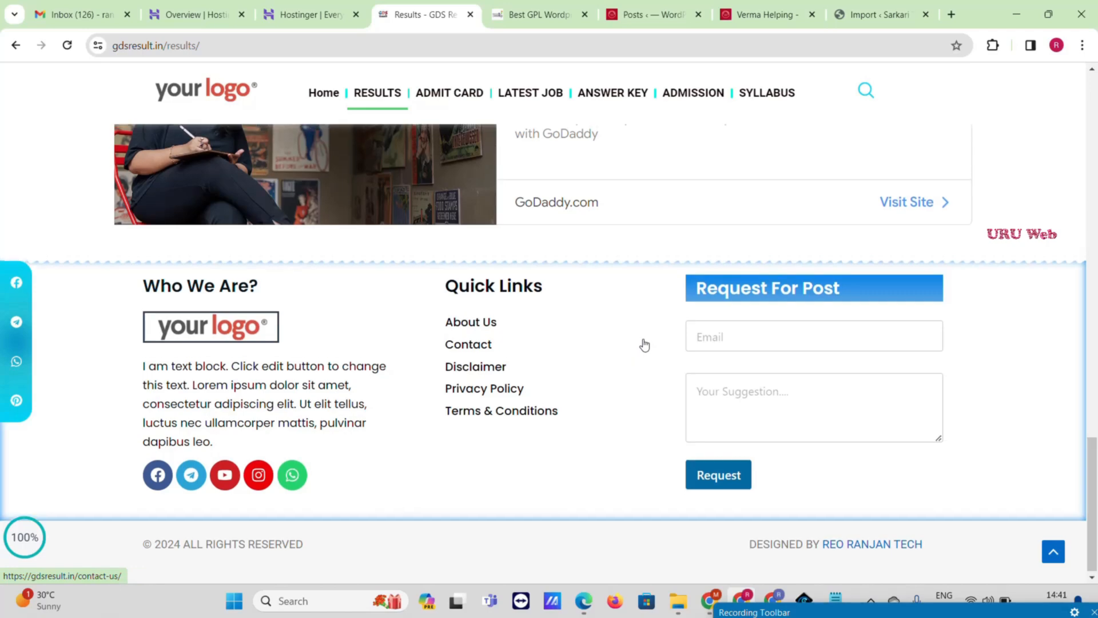
# - Open the Bihar Board Scrutiny Result 12th 2024 post from the RESULTS page and examine its banner, article body, sidebar and FAQ
pyautogui.scroll(15, 641, 350)
pyautogui.scroll(5, 646, 344)
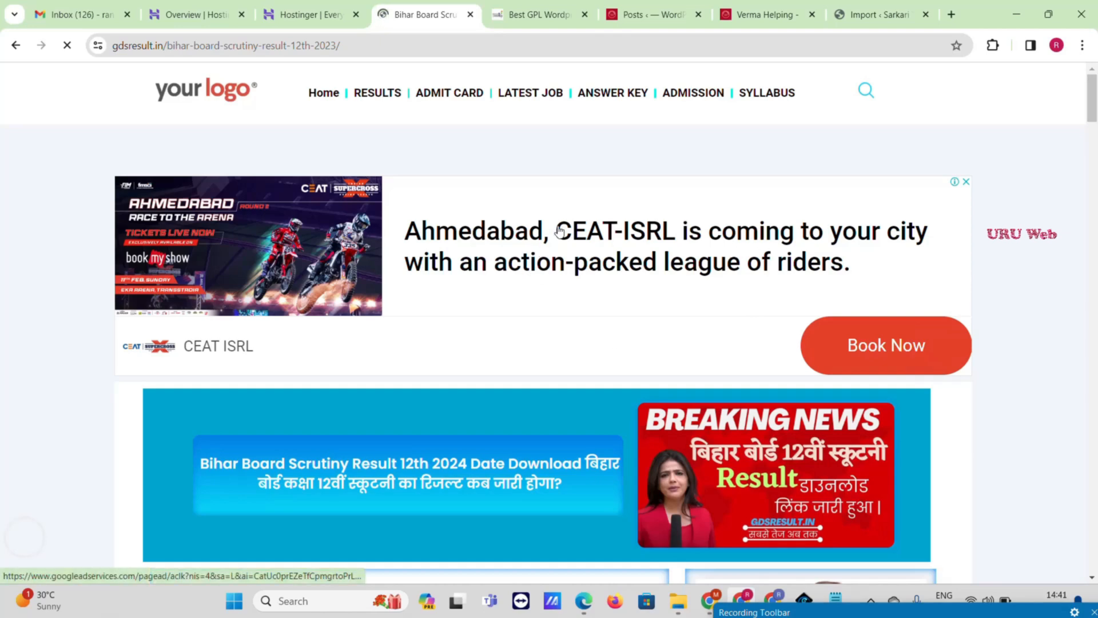
pyautogui.scroll(-3, 618, 229)
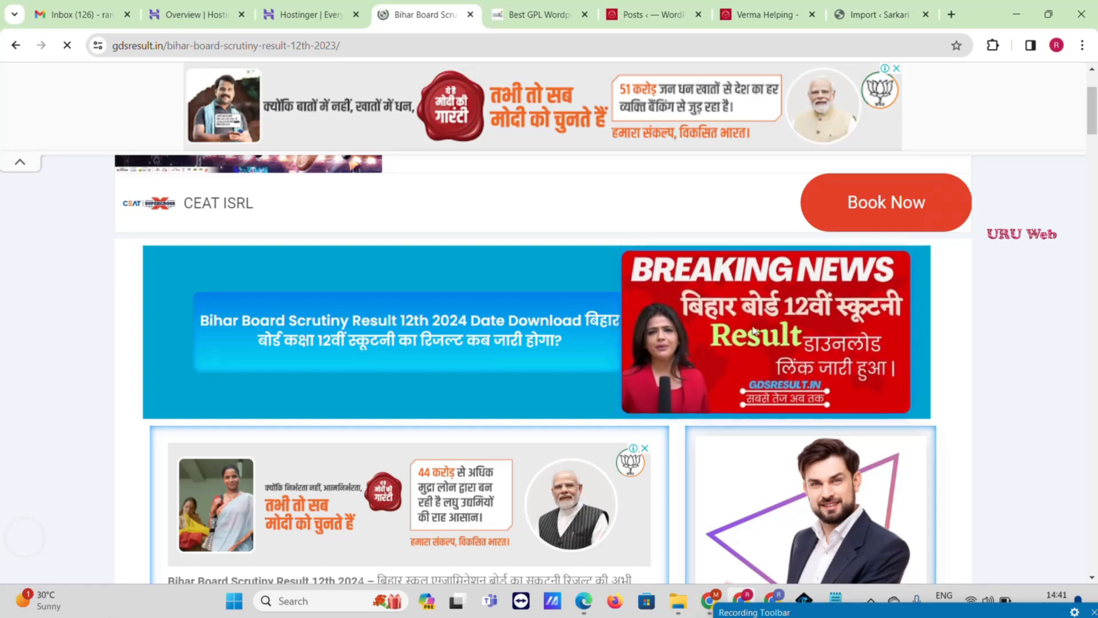
pyautogui.scroll(-4, 777, 316)
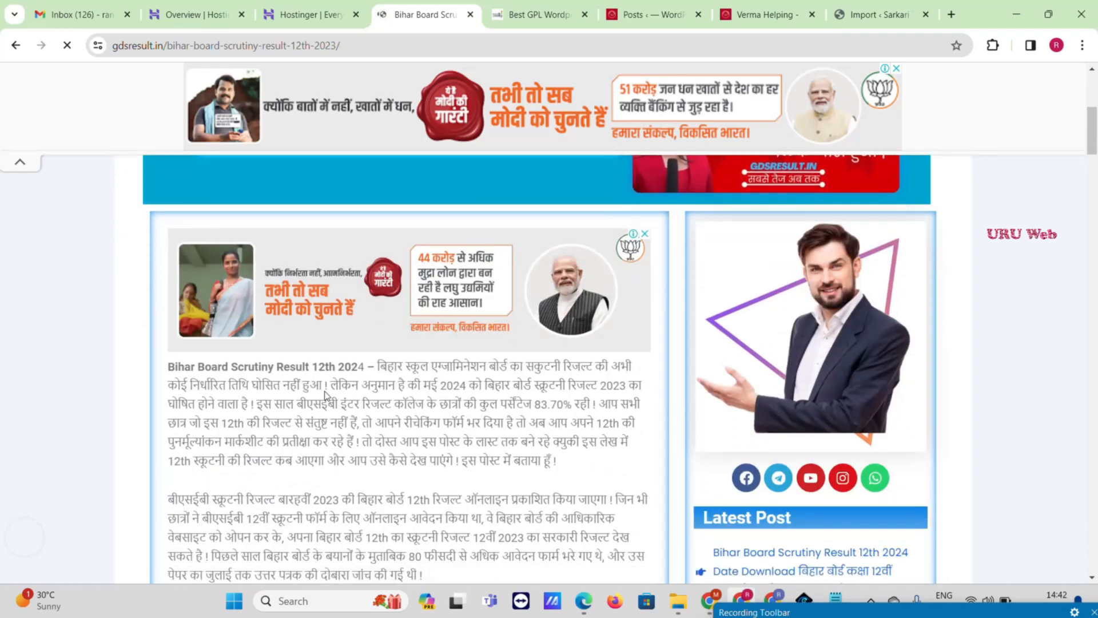
pyautogui.scroll(-3, 326, 400)
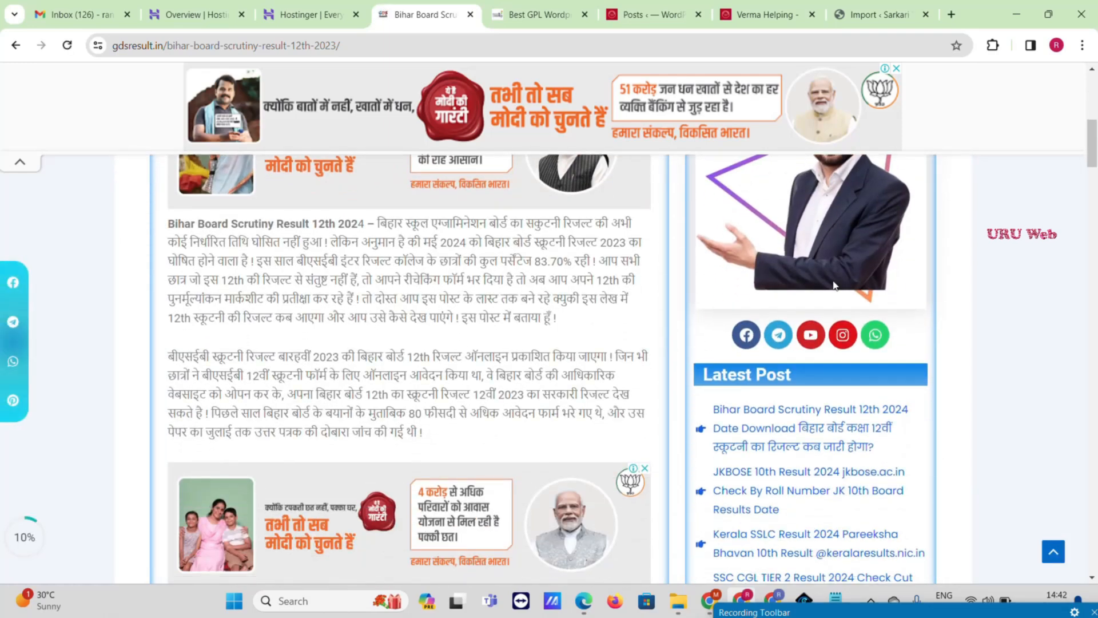
pyautogui.scroll(-12, 834, 289)
pyautogui.scroll(-8, 834, 289)
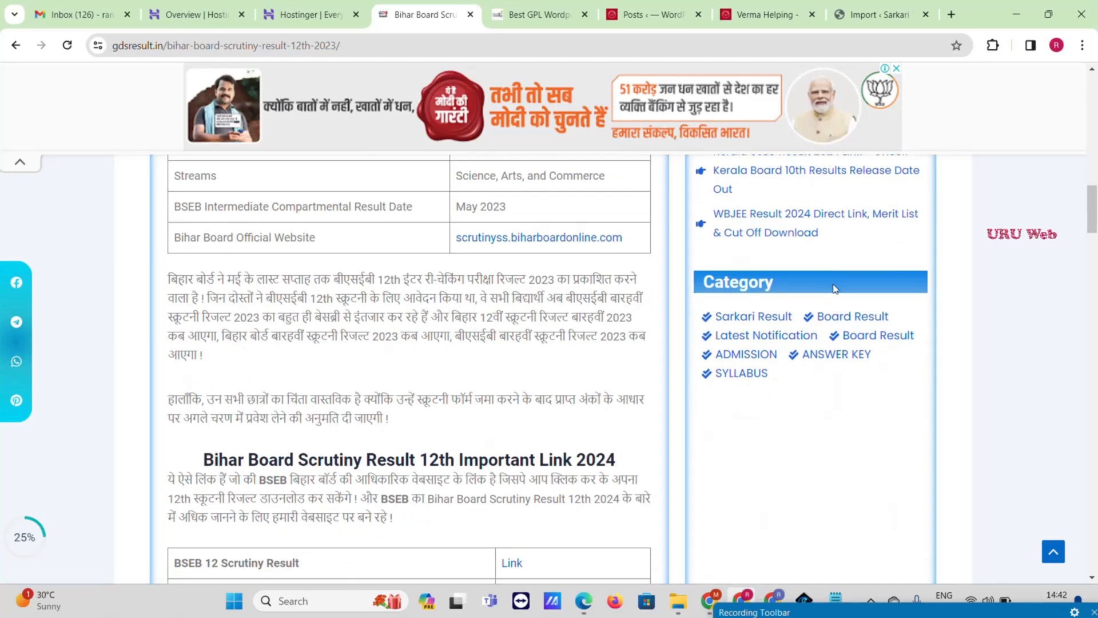
pyautogui.scroll(-10, 834, 288)
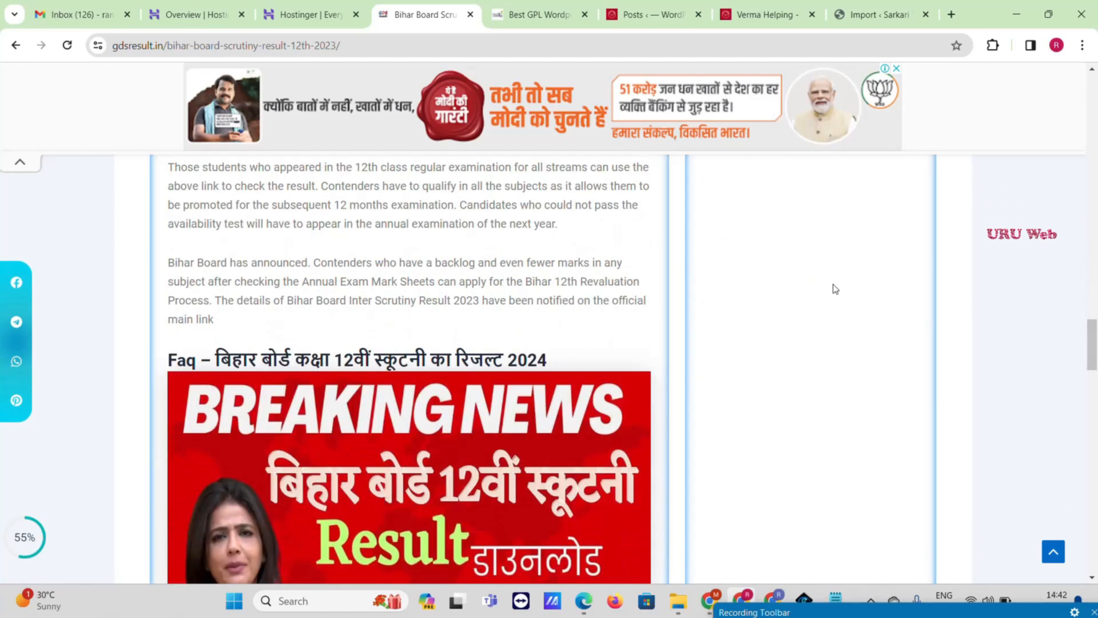
pyautogui.scroll(-8, 834, 289)
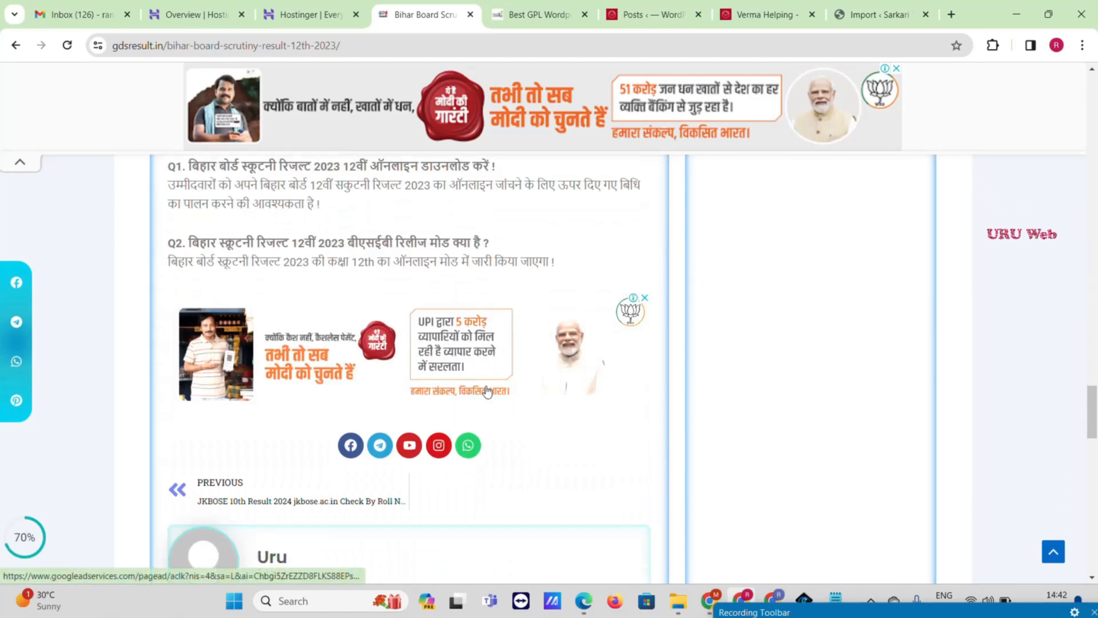
# - Examine the end of the post, covering the author box, related post cards, comment form and footer
pyautogui.scroll(-3, 298, 346)
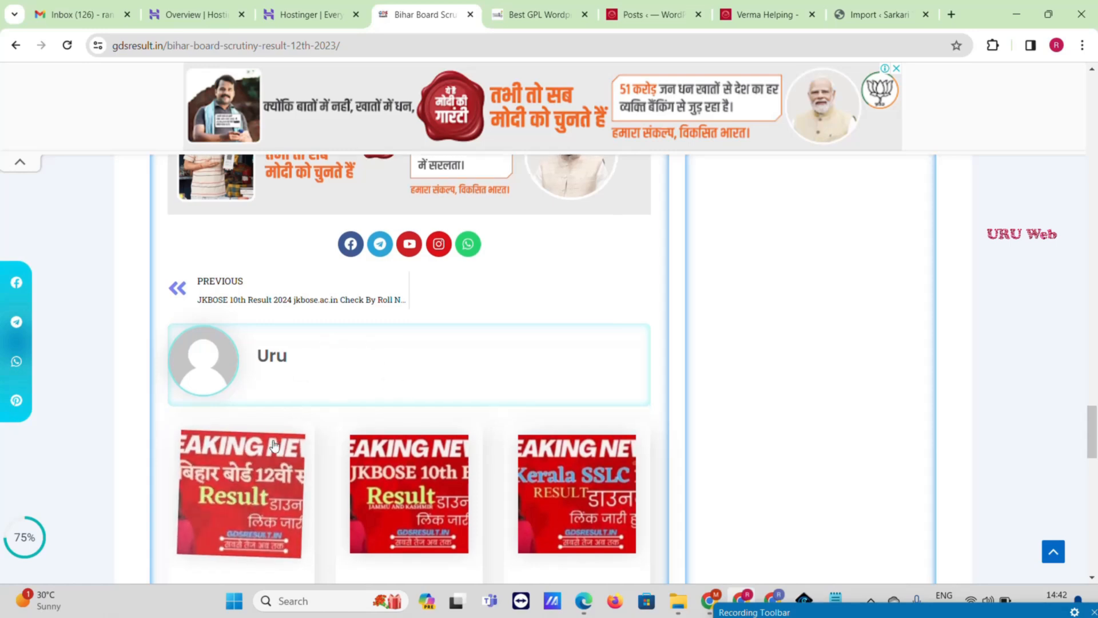
pyautogui.scroll(-3, 172, 433)
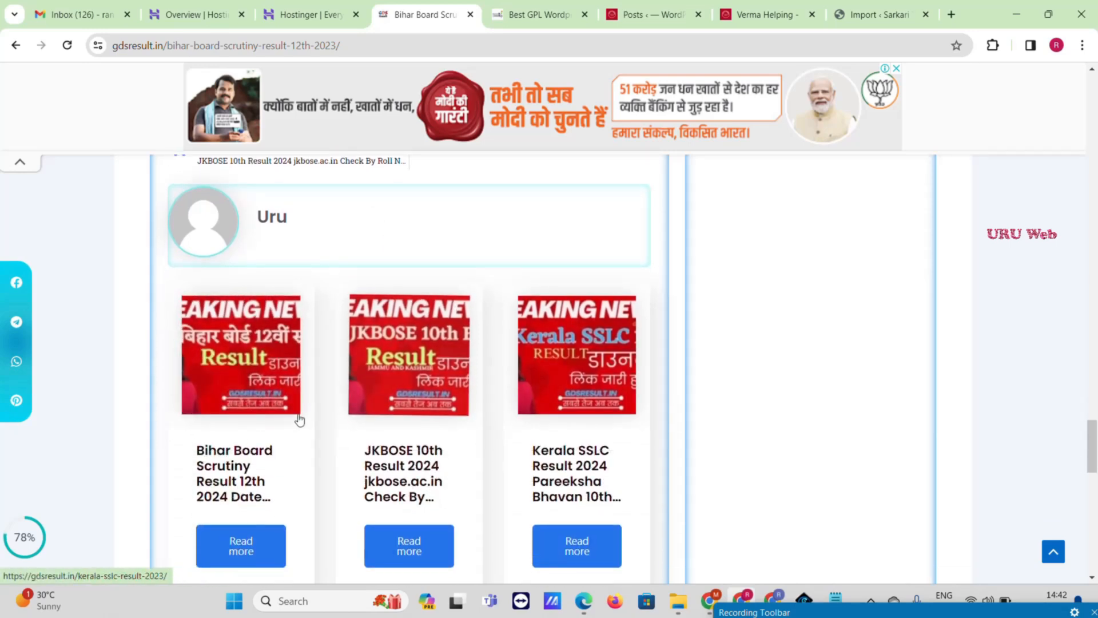
pyautogui.scroll(-3, 298, 415)
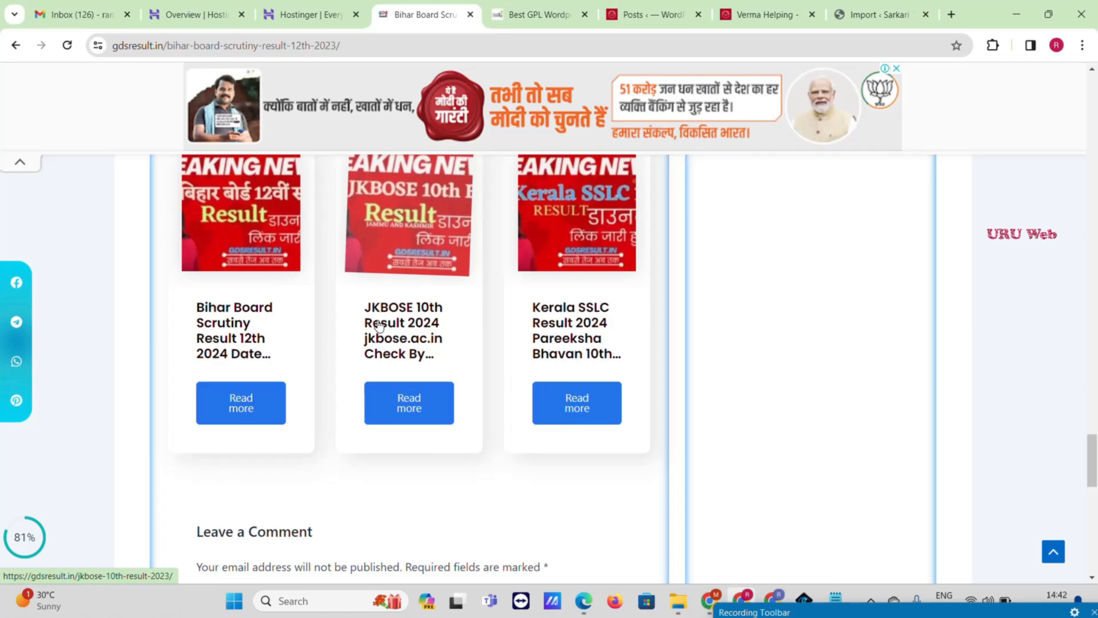
pyautogui.scroll(-4, 380, 326)
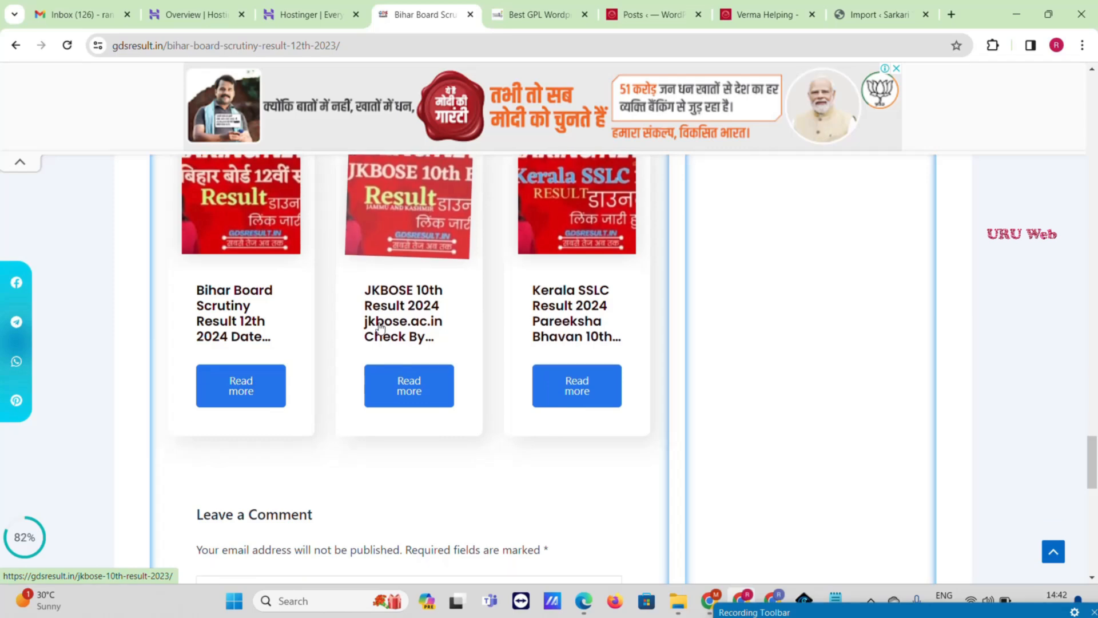
pyautogui.scroll(-3, 292, 431)
pyautogui.scroll(-6, 363, 406)
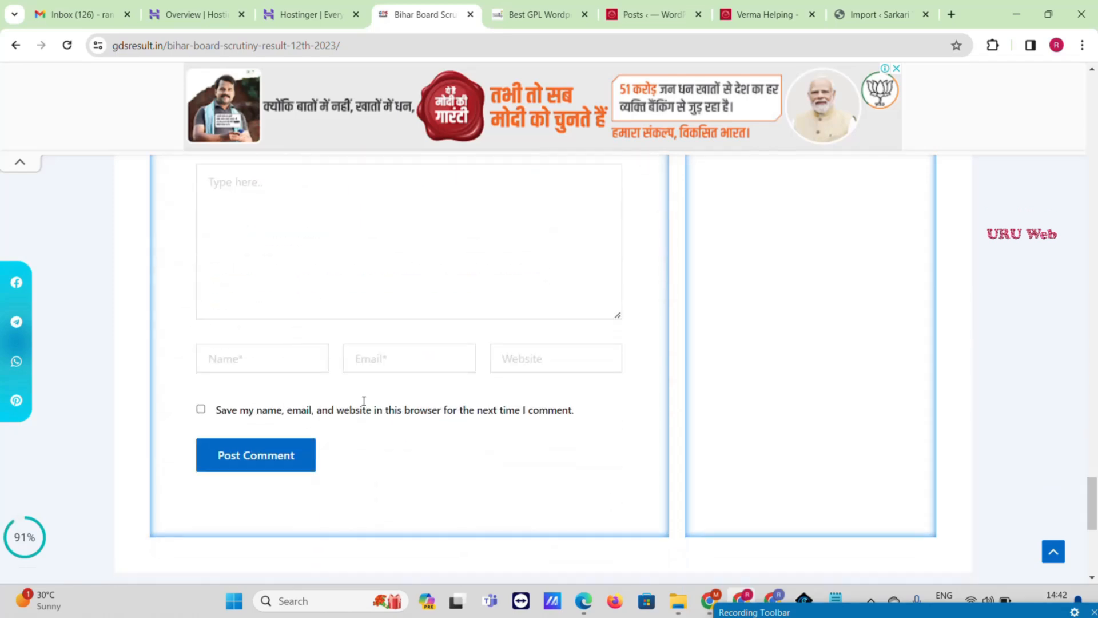
pyautogui.scroll(-2, 522, 444)
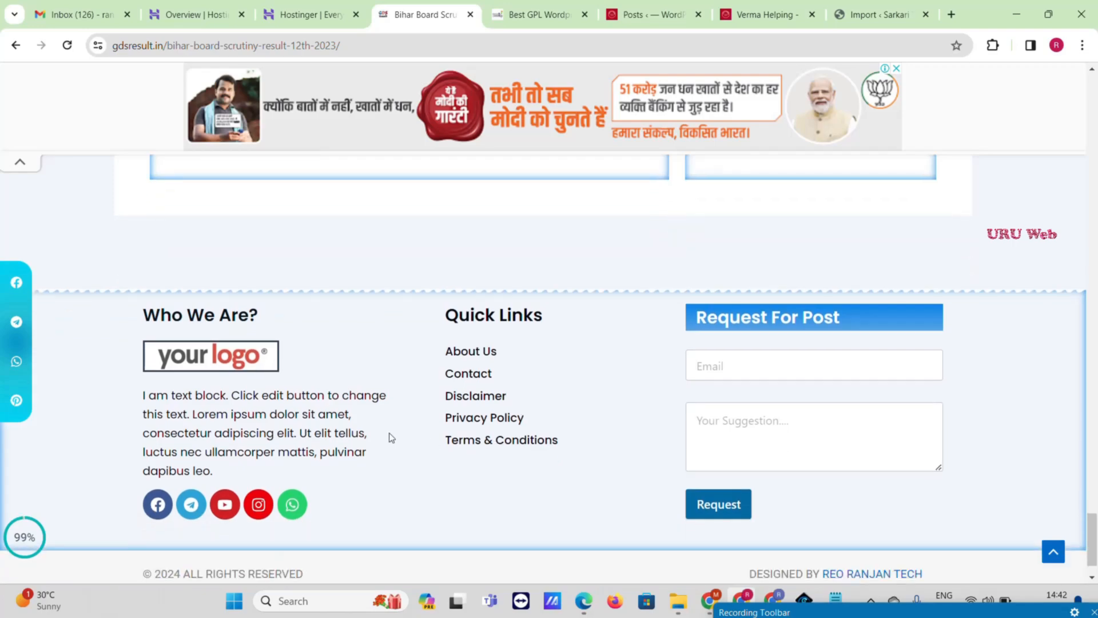
# - Return to the post's important links table and Category list, and open the Latest Notification category
pyautogui.scroll(20, 385, 425)
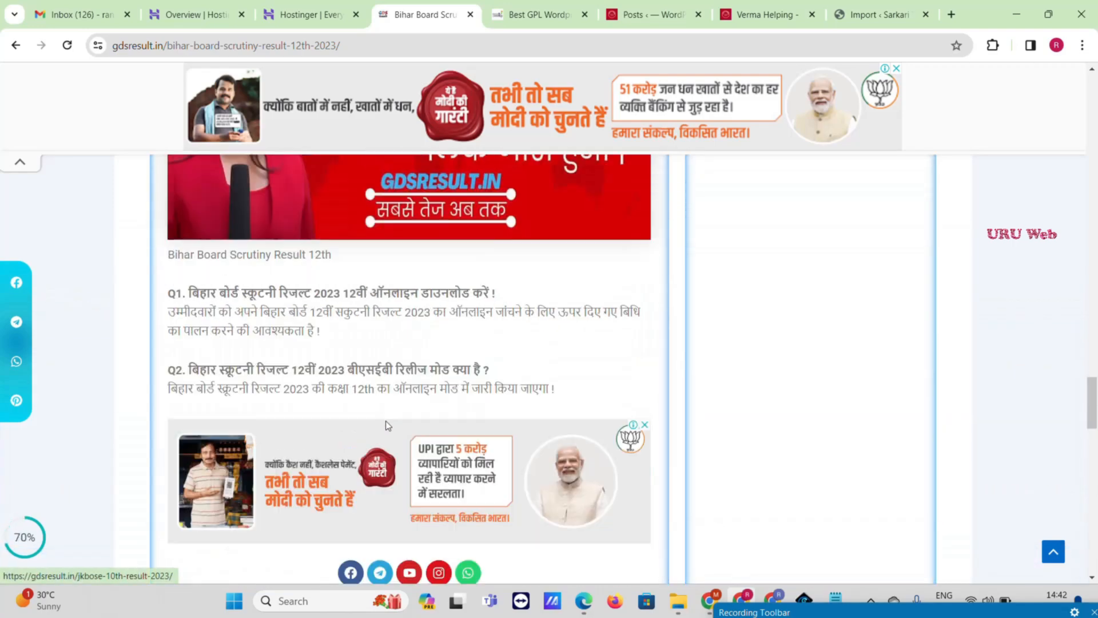
pyautogui.scroll(6, 386, 425)
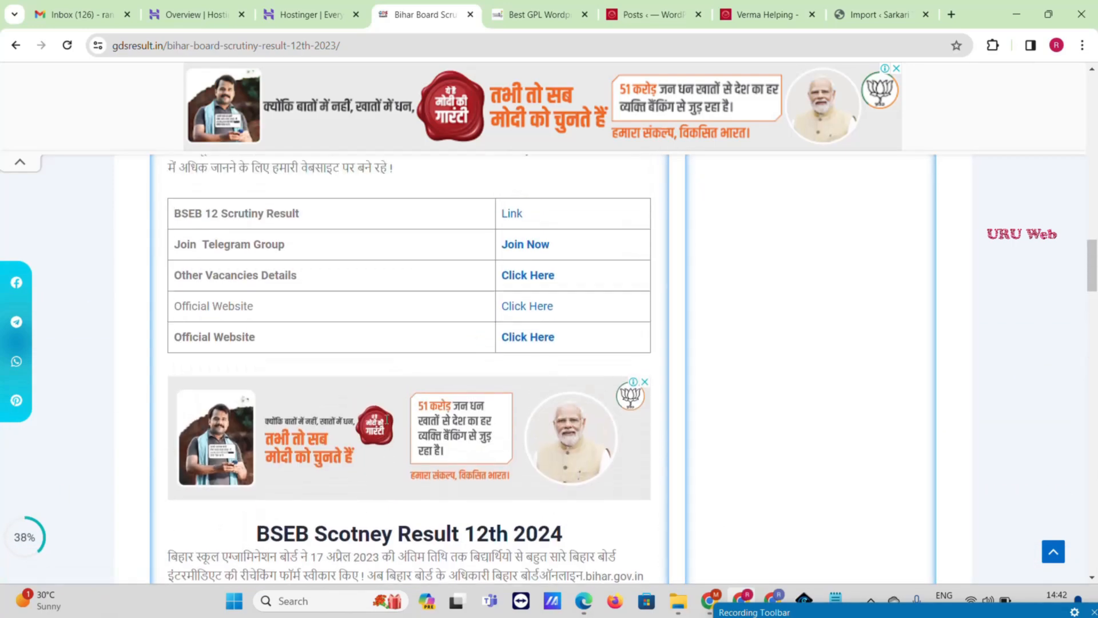
pyautogui.scroll(3, 471, 415)
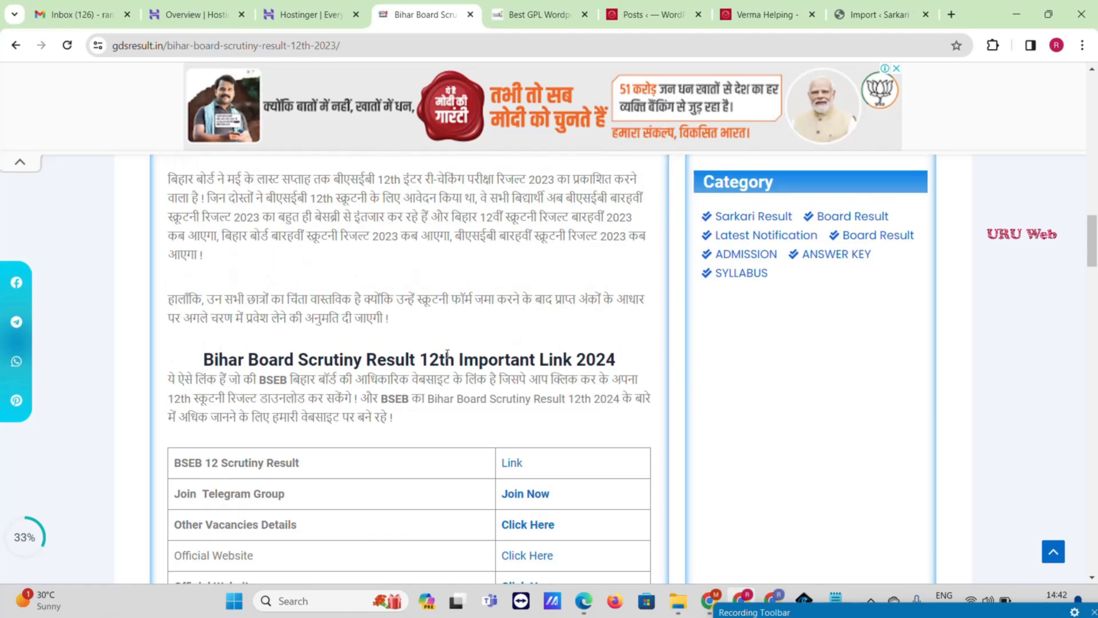
pyautogui.scroll(2, 447, 354)
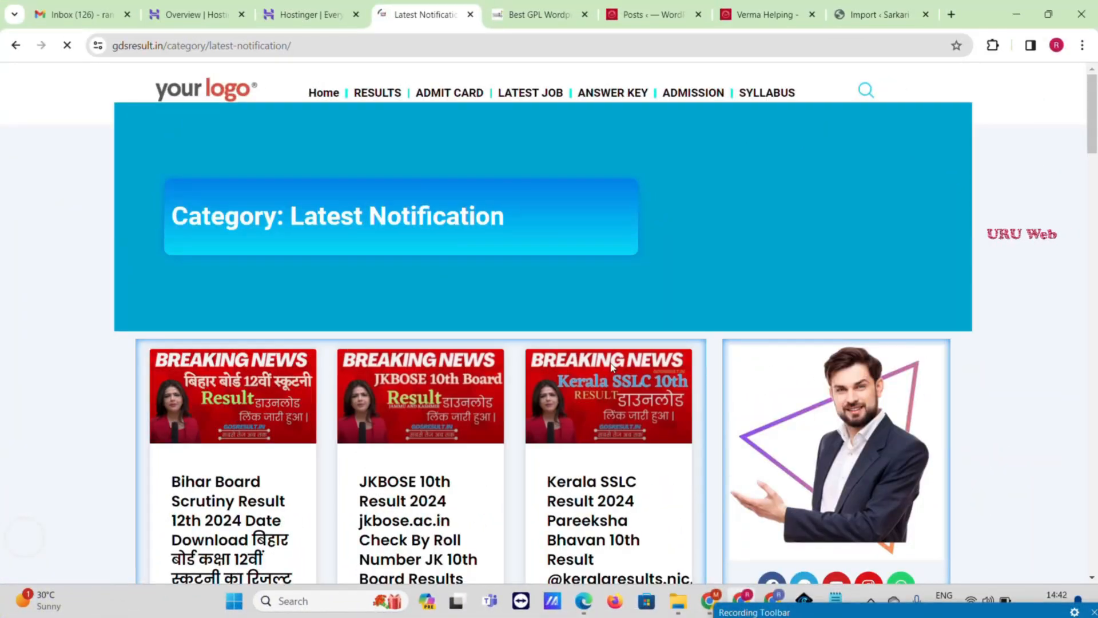
# - Browse the Latest Notification category's post cards, page links and footer
pyautogui.scroll(-15, 552, 294)
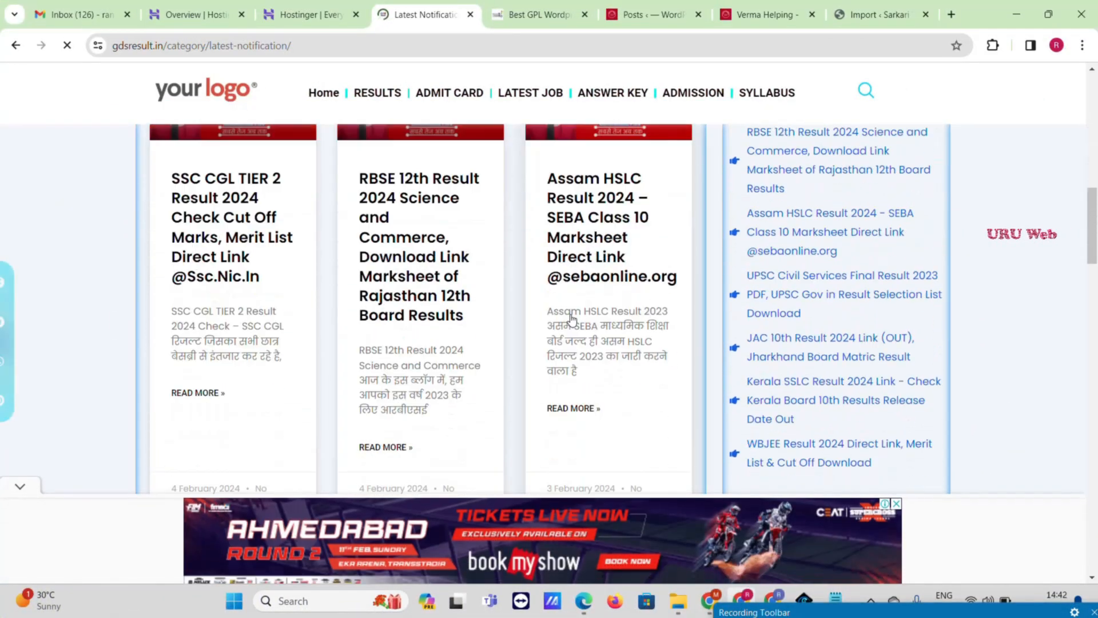
pyautogui.scroll(-20, 572, 319)
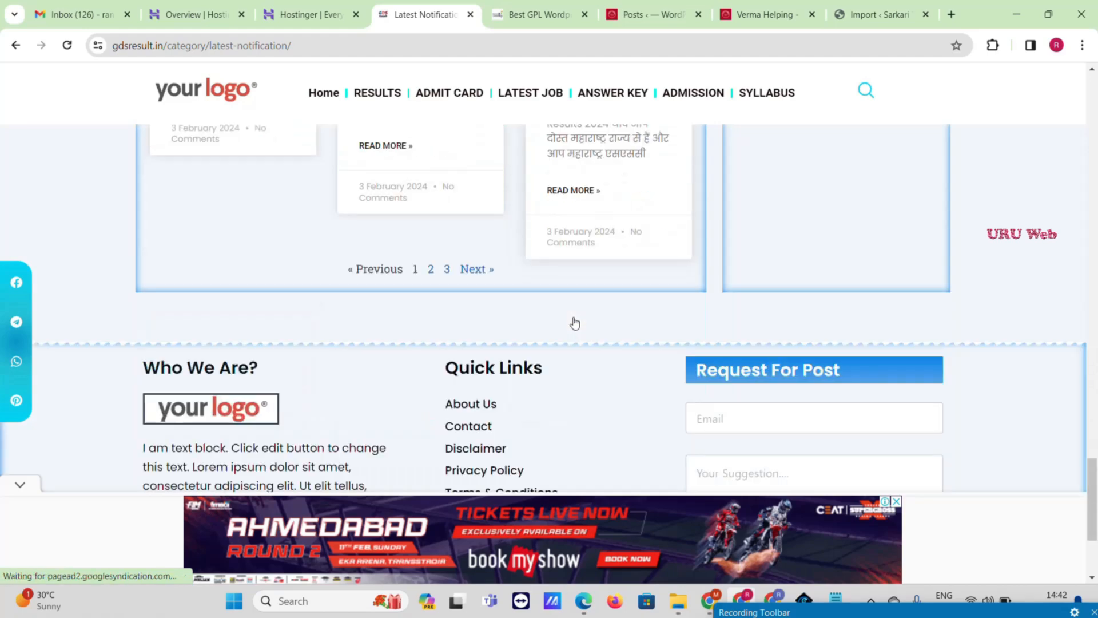
pyautogui.scroll(-3, 575, 323)
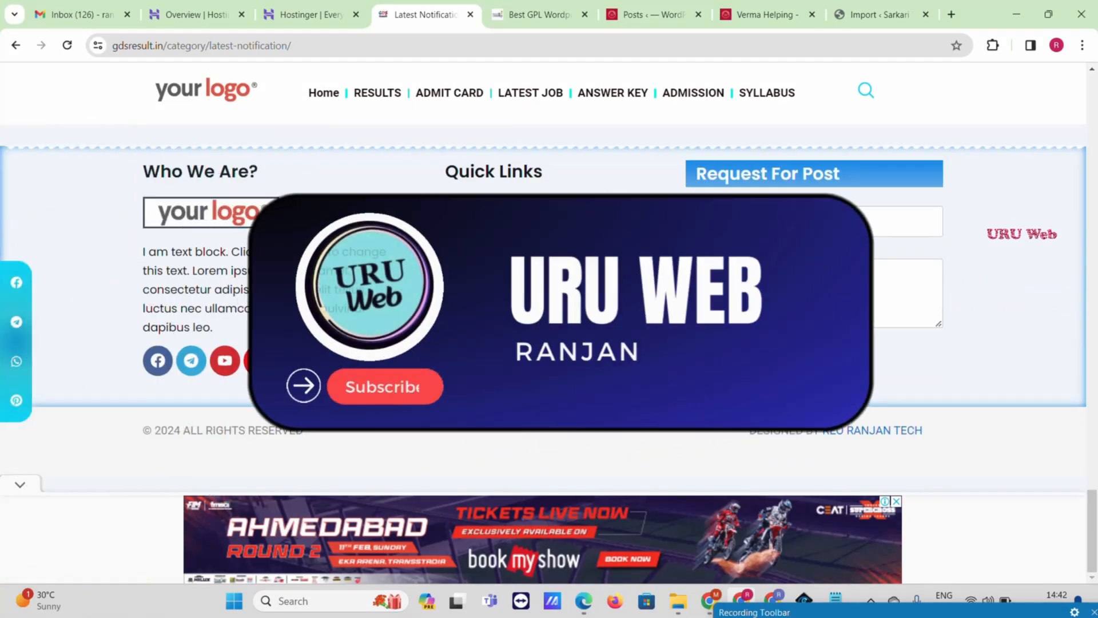
pyautogui.scroll(10, 549, 309)
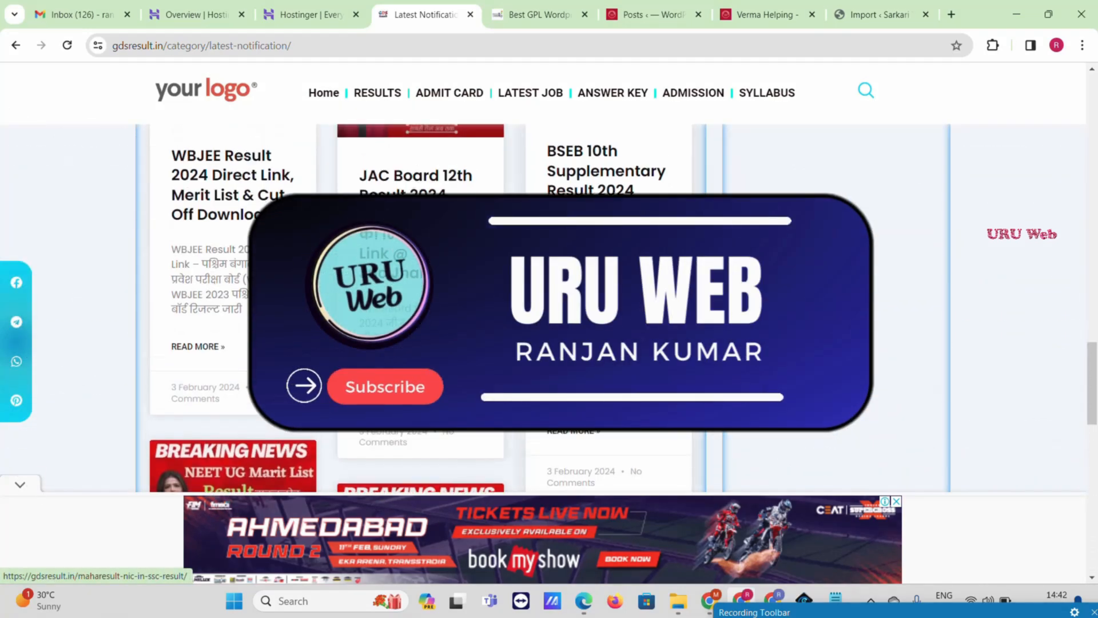
# - Go back over the Latest Notification category's post cards and sidebar to the start of the page
pyautogui.scroll(5, 549, 309)
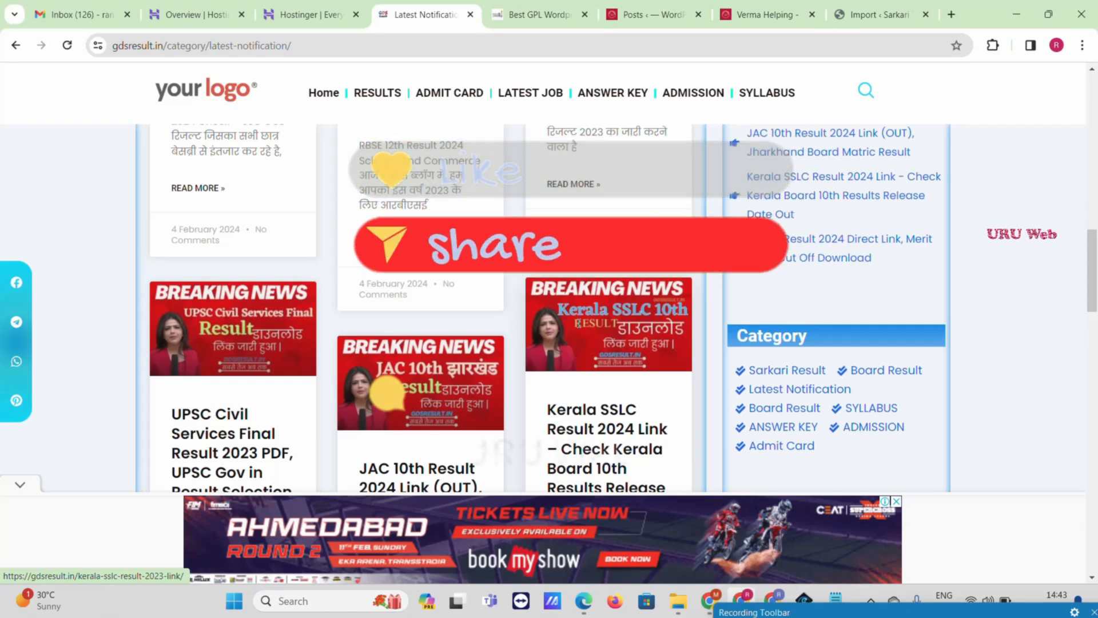
pyautogui.scroll(10, 544, 309)
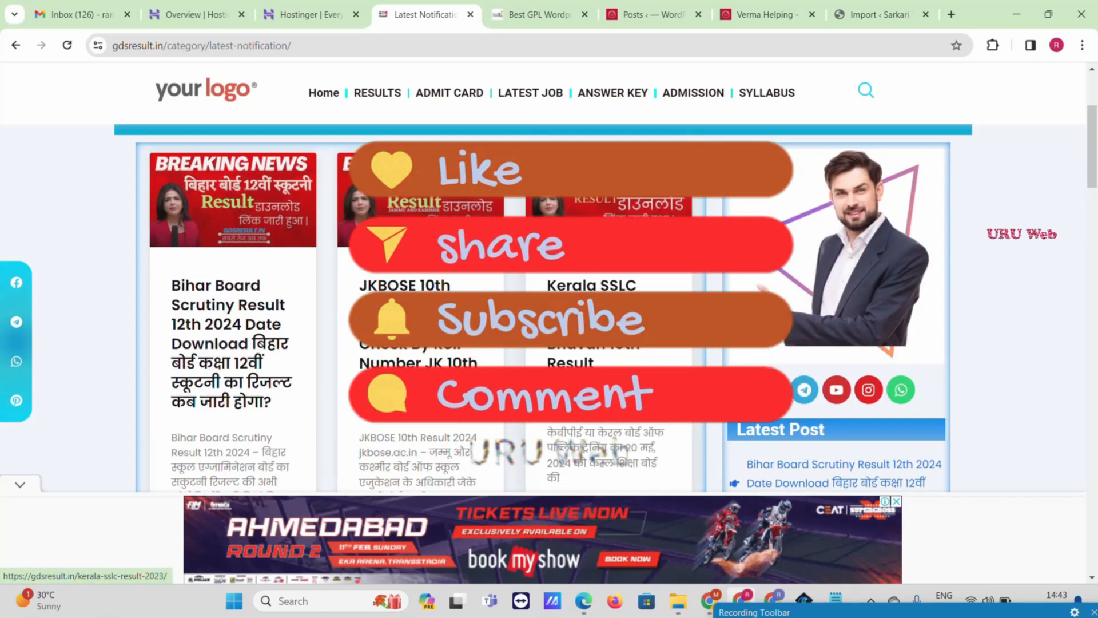
pyautogui.scroll(3, 544, 309)
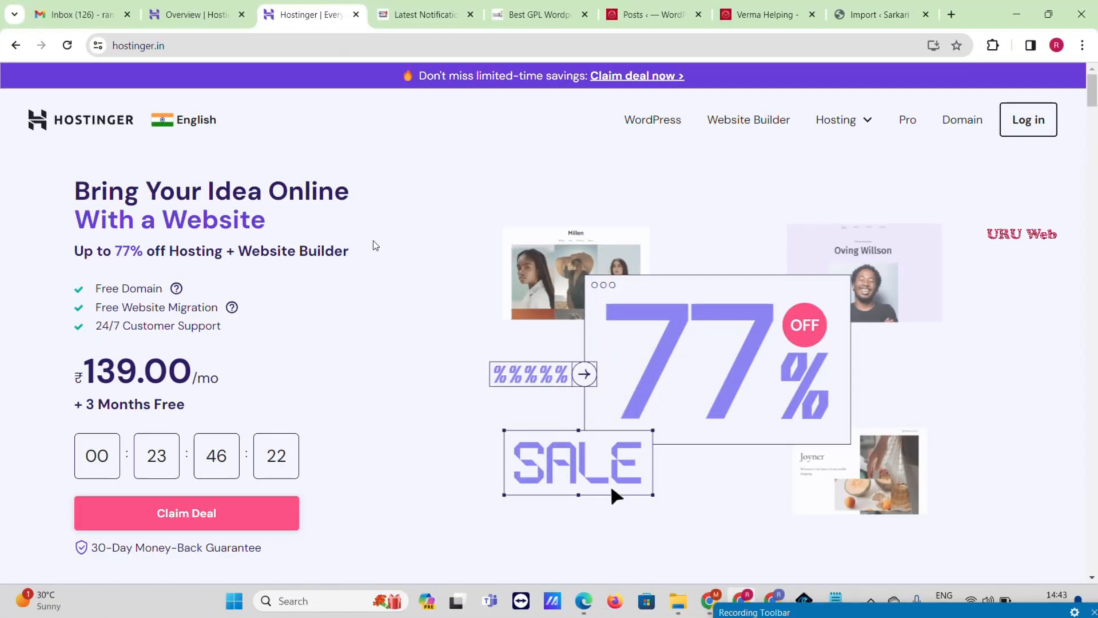
# - Switch to the Hostinger home page and examine its review ratings and the Premium, Business and Cloud Startup plan cards
pyautogui.scroll(-5, 377, 249)
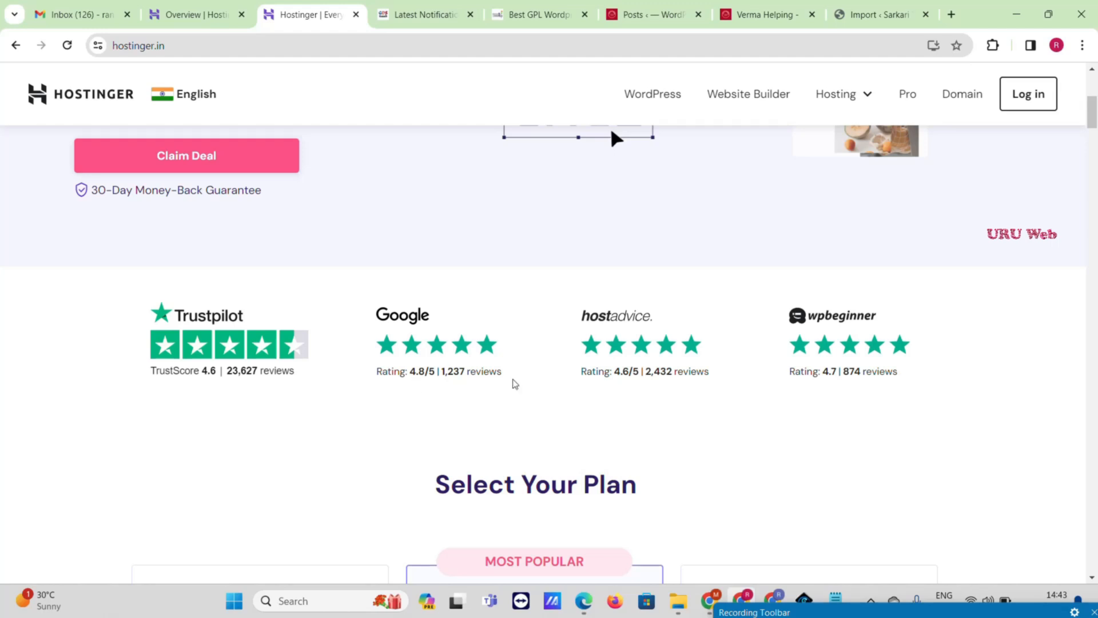
pyautogui.scroll(-3, 856, 319)
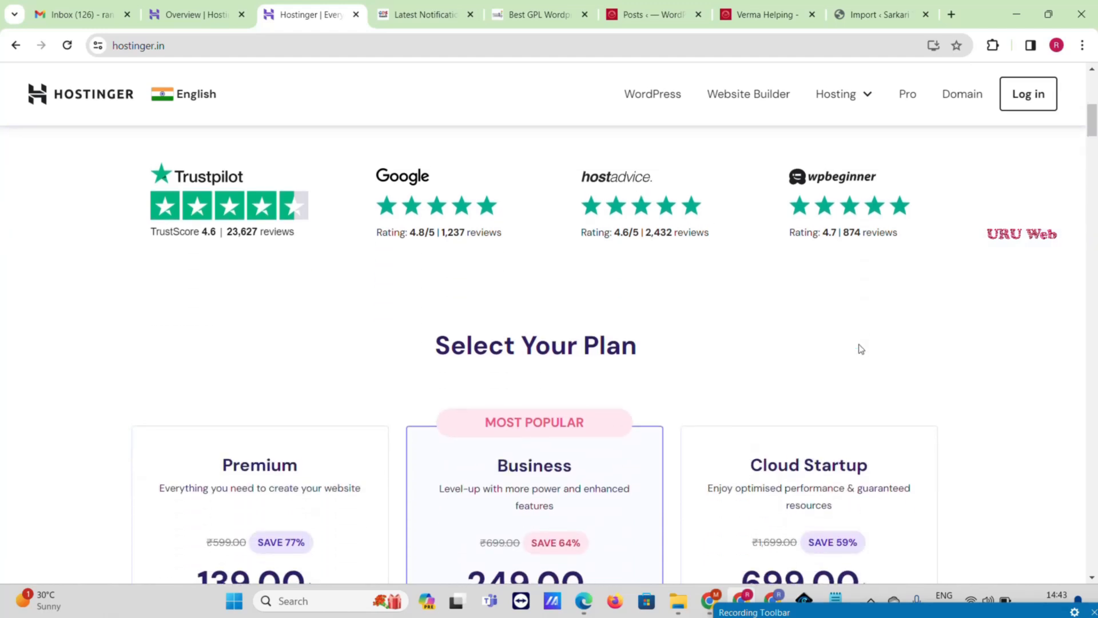
pyautogui.scroll(3, 861, 349)
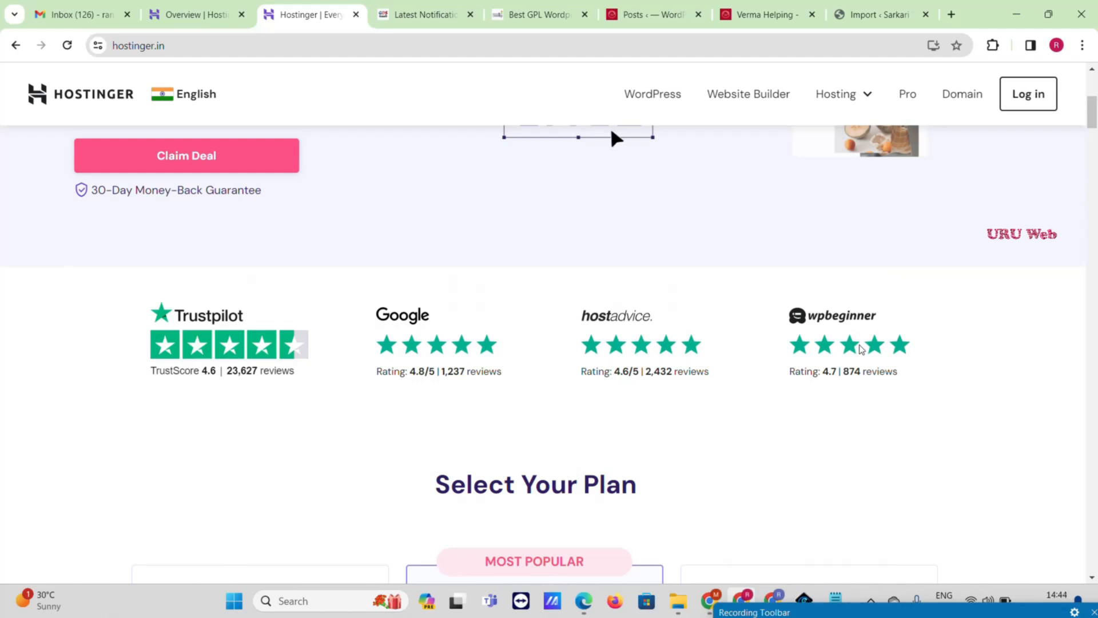
pyautogui.scroll(-3, 861, 349)
pyautogui.scroll(-6, 636, 392)
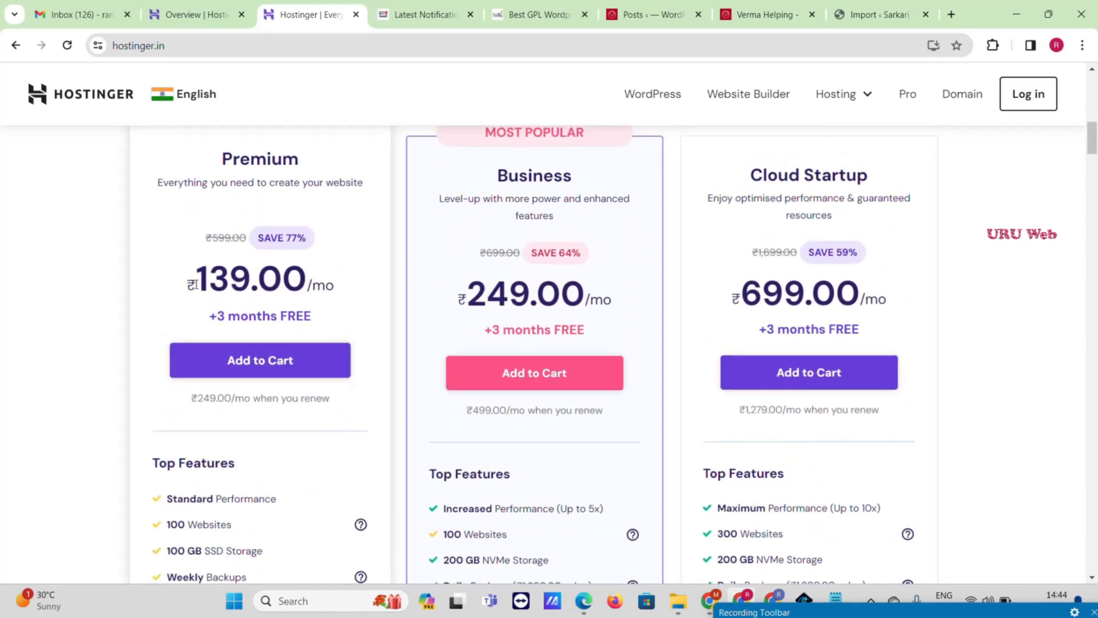
# - Open Hostinger's Web Hosting page from the hosting types and bring its four plan cards into view
pyautogui.click(837, 97)
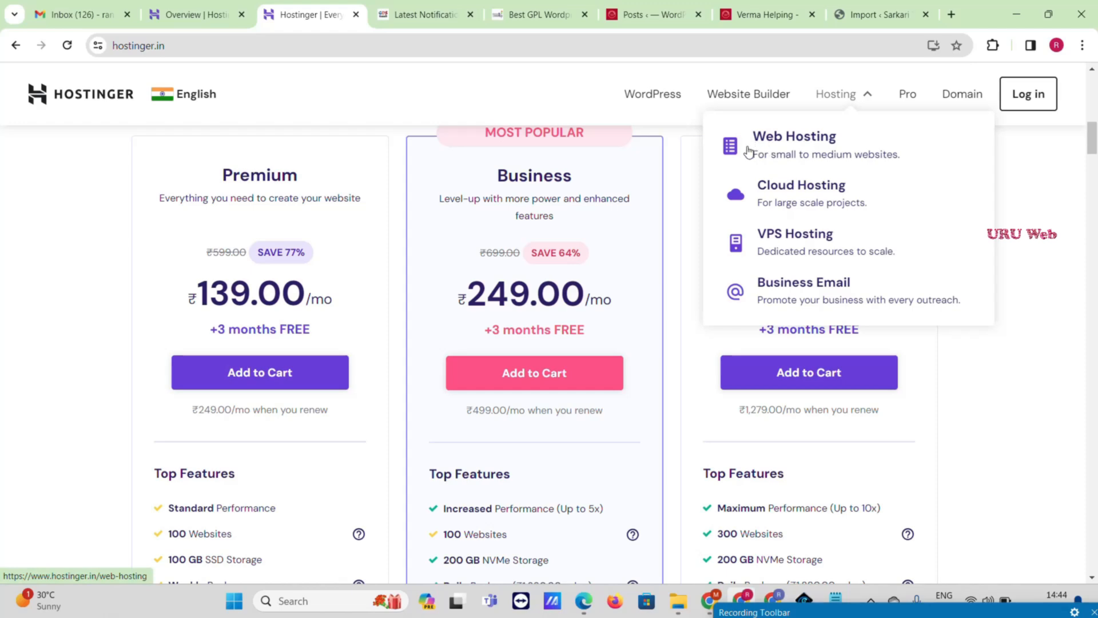
pyautogui.click(780, 142)
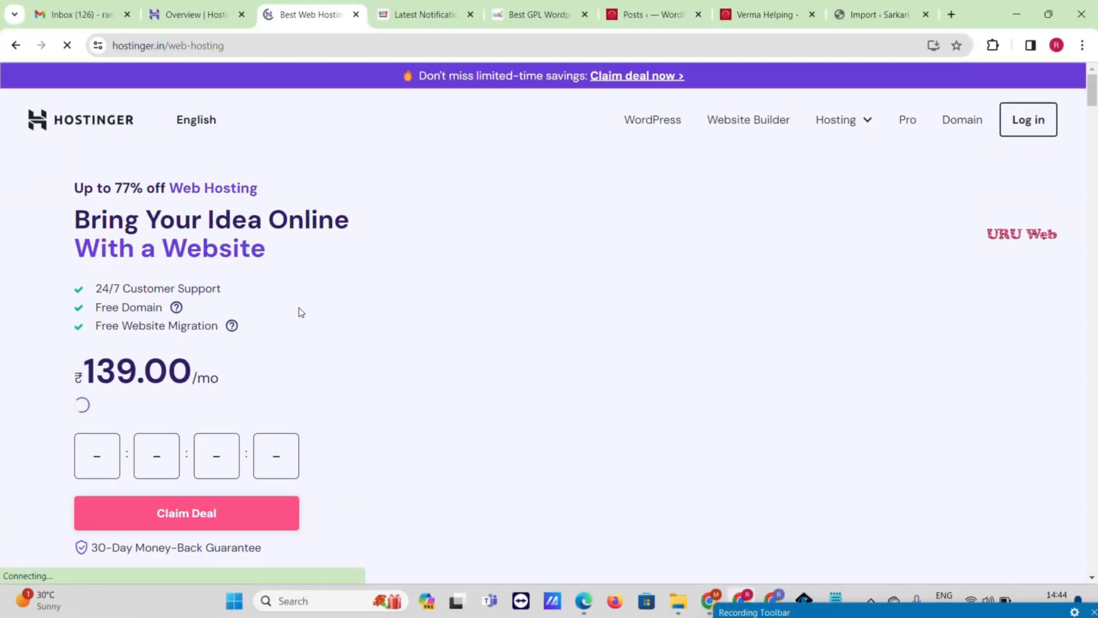
pyautogui.scroll(-6, 303, 321)
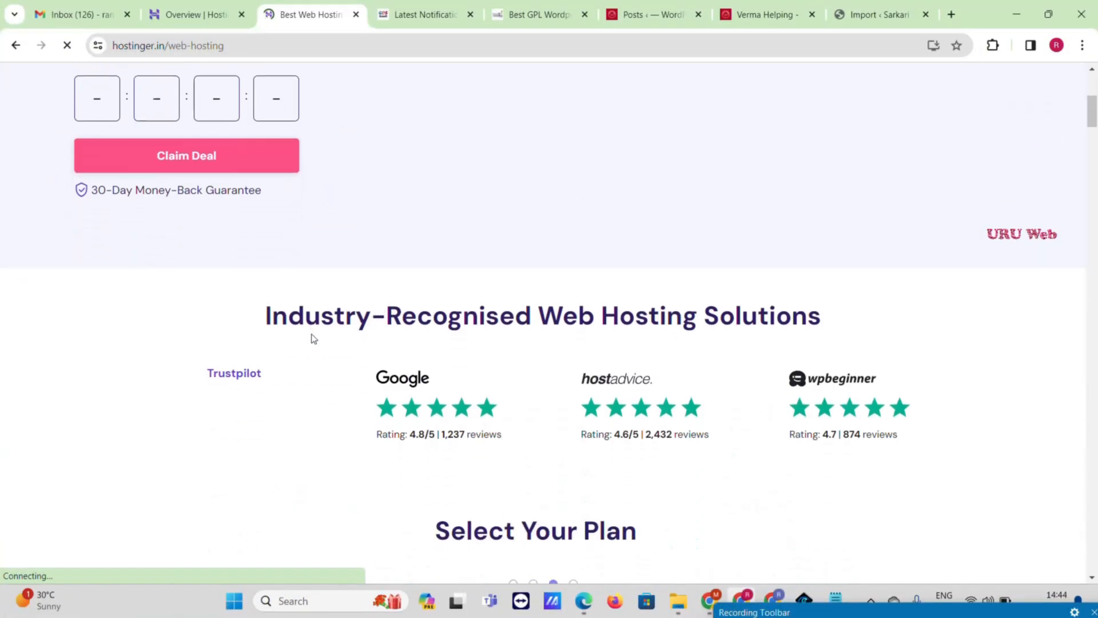
pyautogui.scroll(-8, 314, 338)
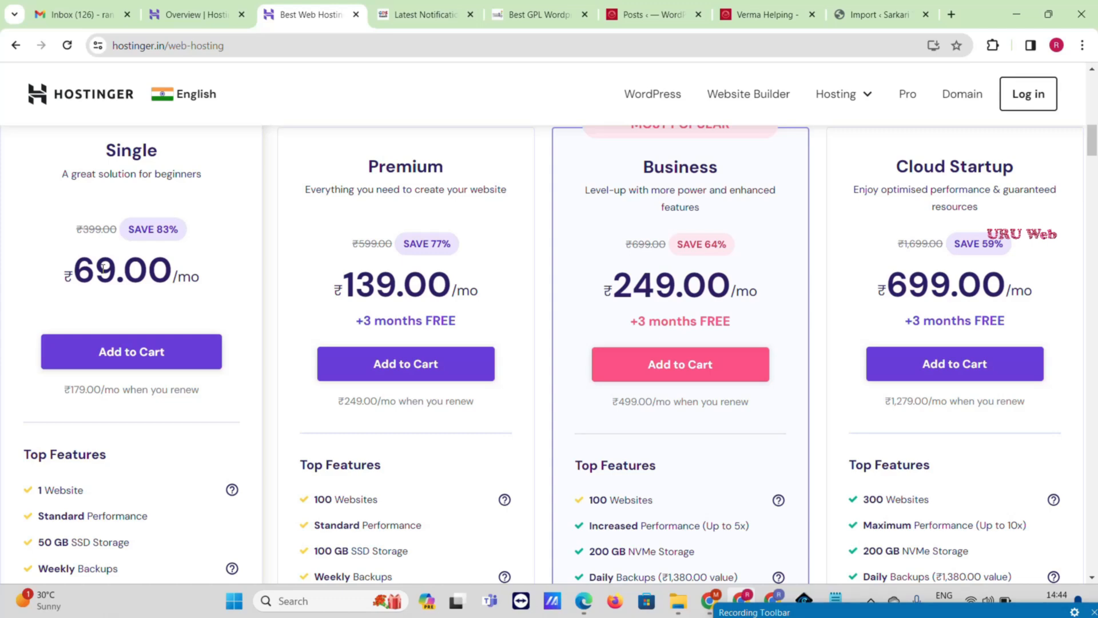
# - Compare the Single and Premium plans' top features, highlighting Premium's Free Domain entry and the Single plan's monthly price
pyautogui.scroll(-4, 349, 259)
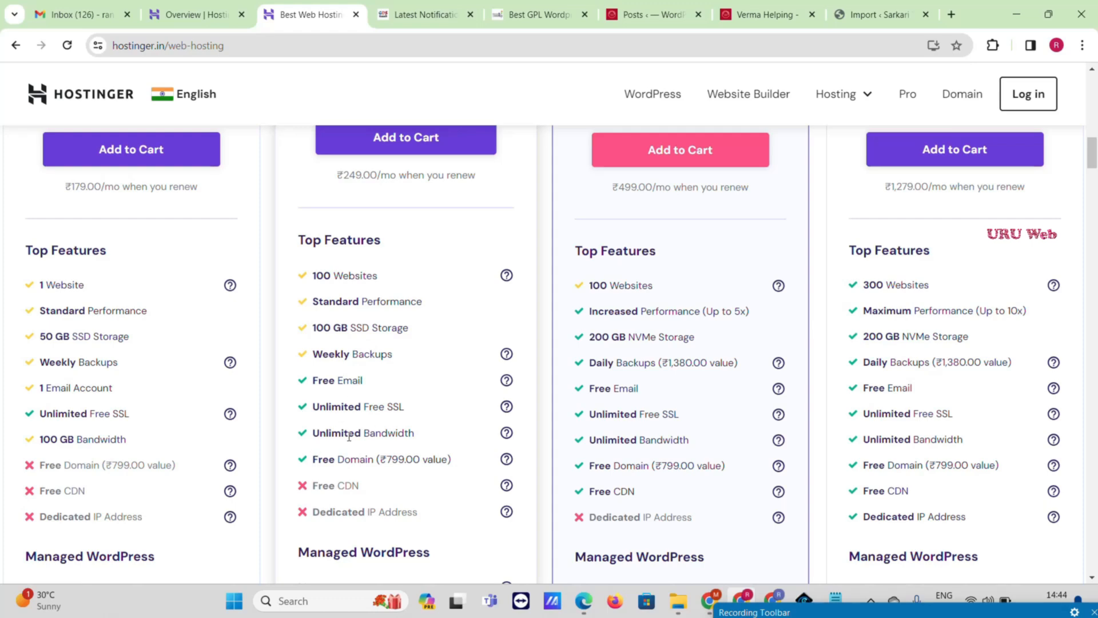
pyautogui.moveTo(310, 460); pyautogui.dragTo(374, 463)
pyautogui.scroll(3, 5, 282)
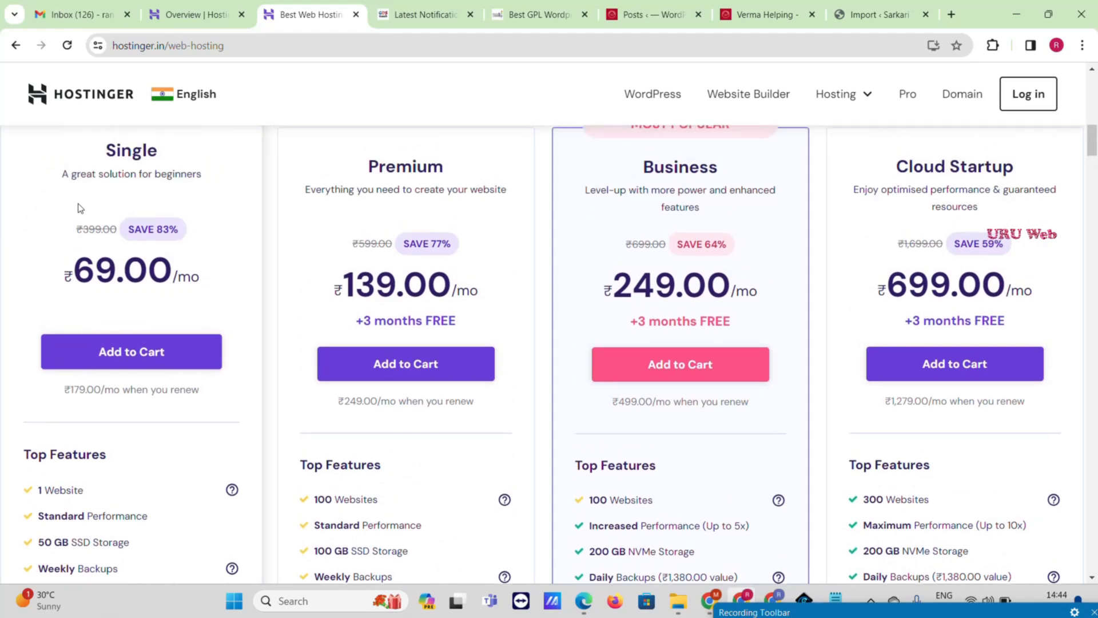
pyautogui.scroll(-3, 128, 180)
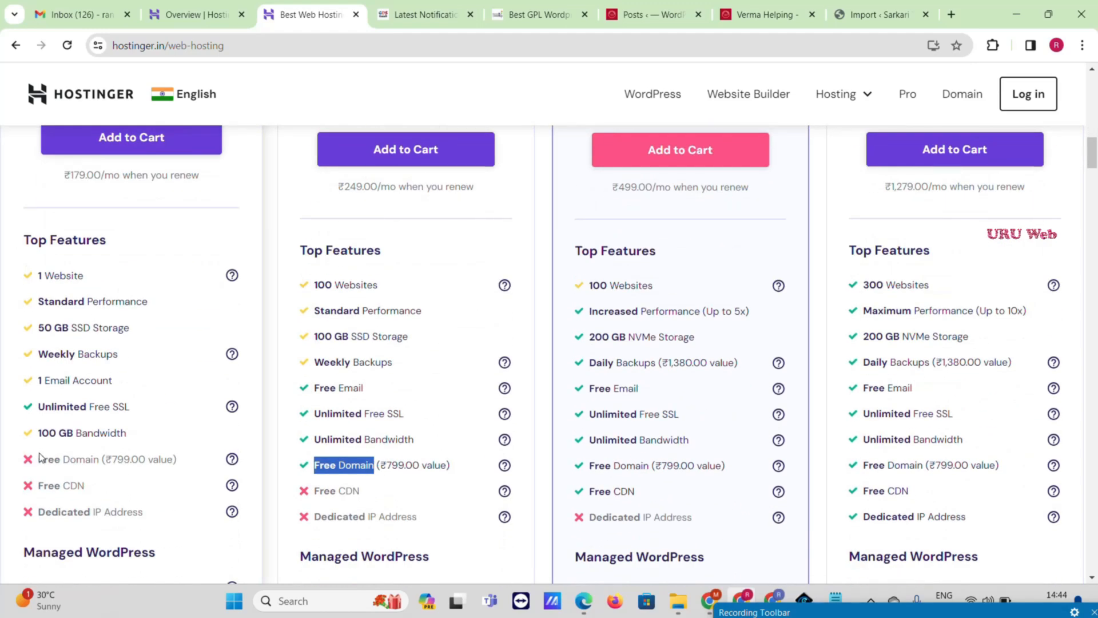
pyautogui.scroll(3, 135, 338)
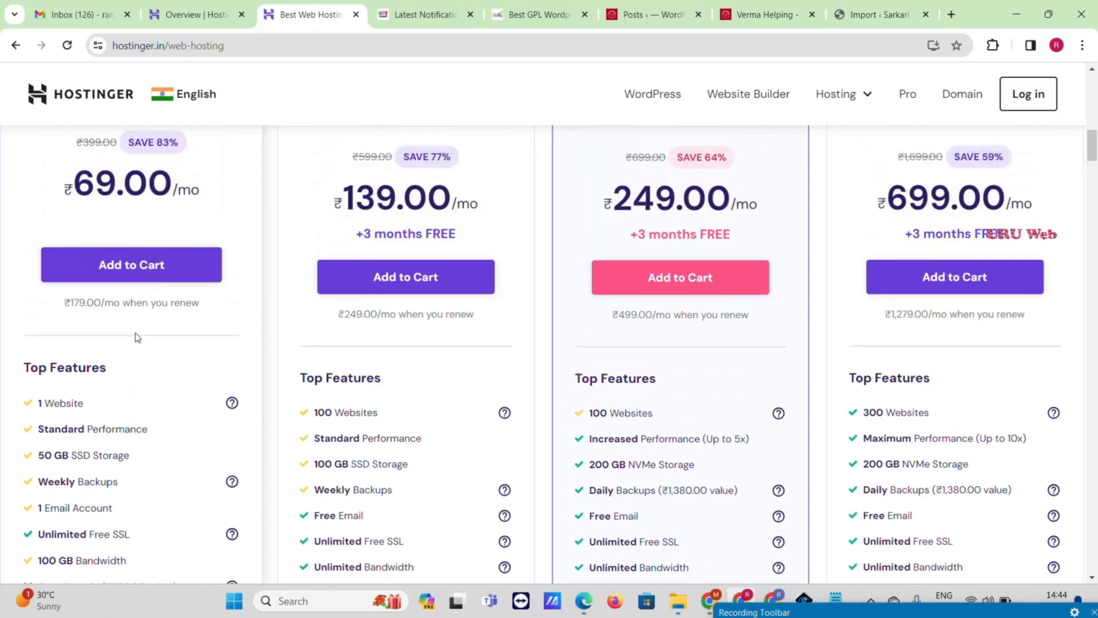
pyautogui.moveTo(84, 265); pyautogui.dragTo(112, 265)
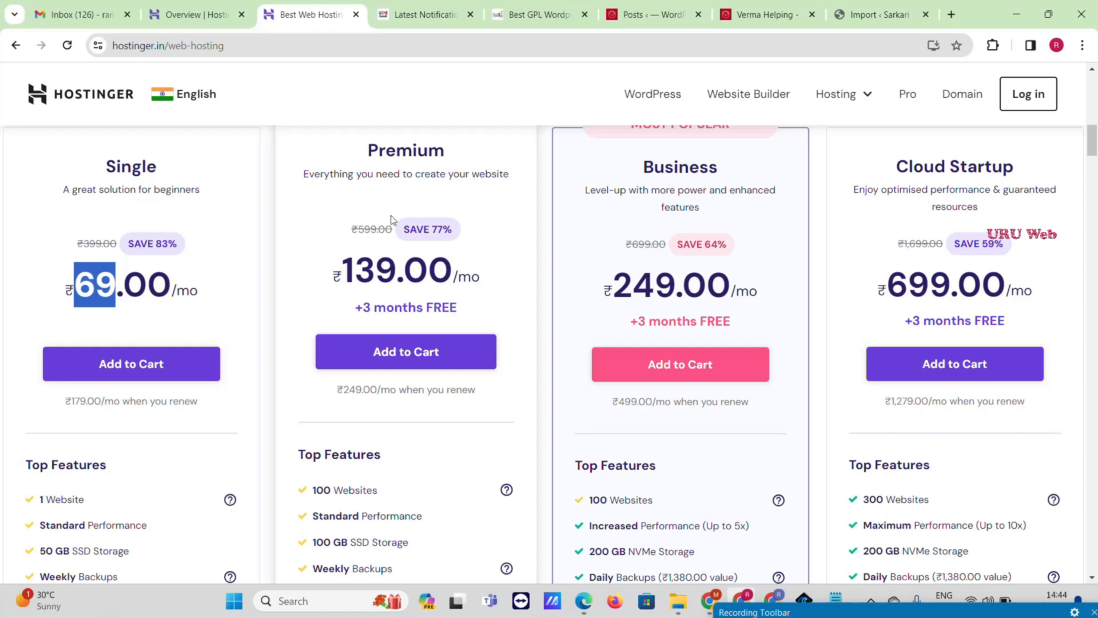
# - Examine the plans' prices and the Premium feature list, including Top Features, Managed WordPress and No-Code Website Builder
pyautogui.scroll(-1, 390, 264)
pyautogui.scroll(2, 389, 264)
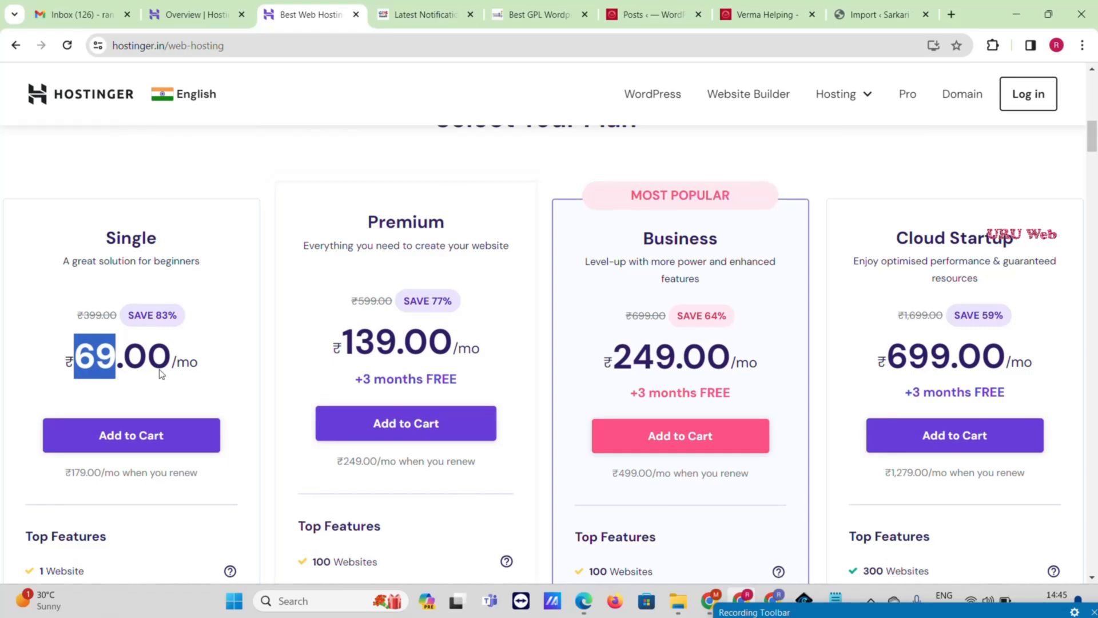
pyautogui.scroll(-1, 92, 480)
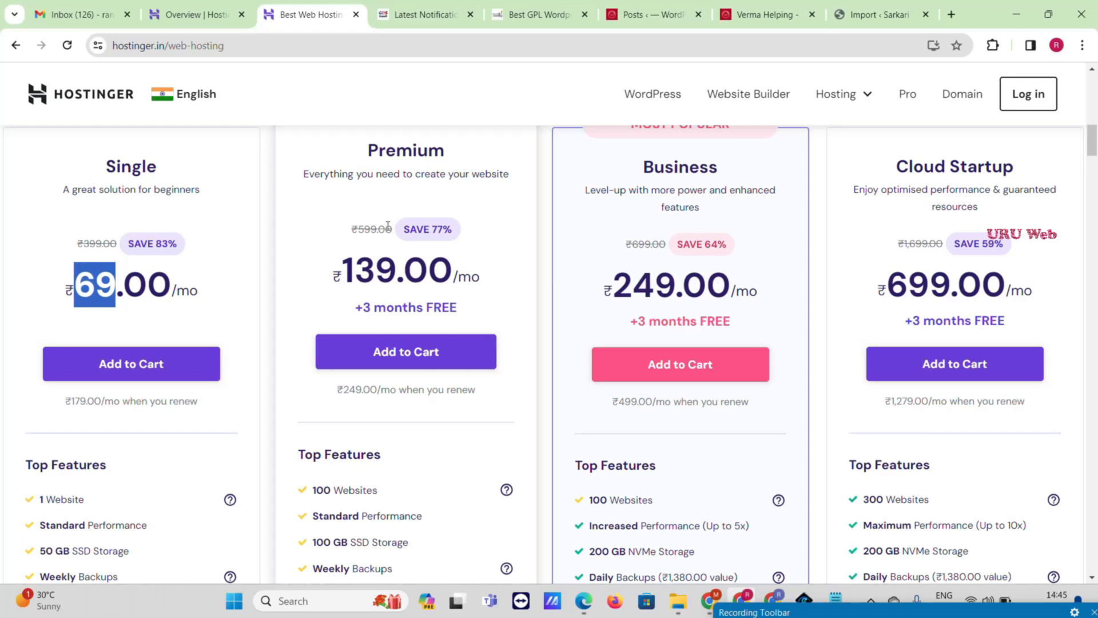
pyautogui.scroll(-1, 387, 226)
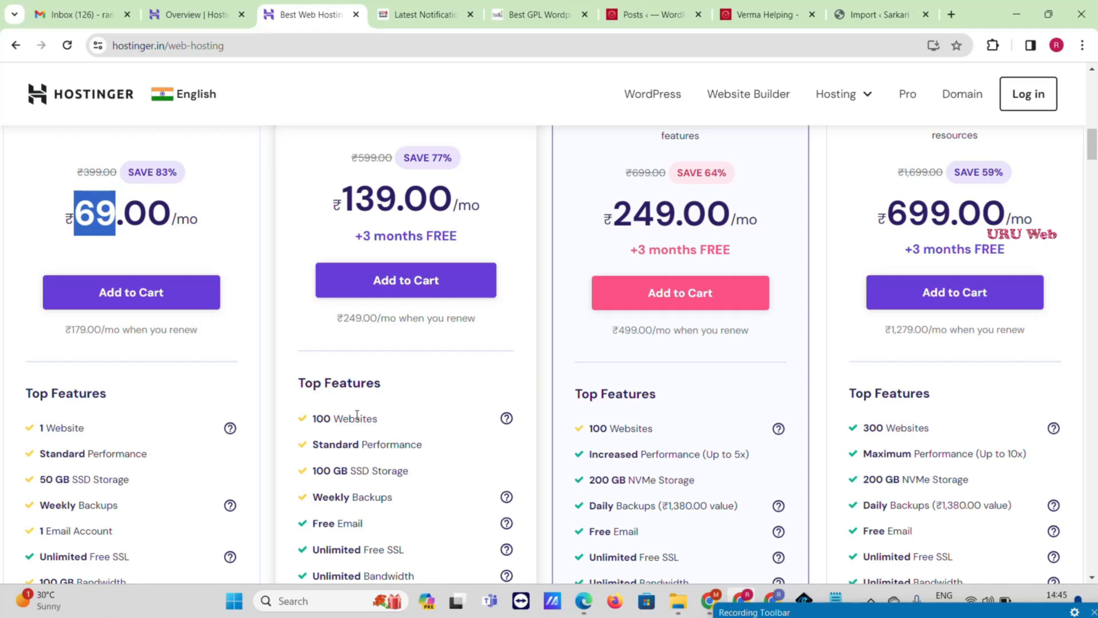
pyautogui.scroll(-2, 395, 343)
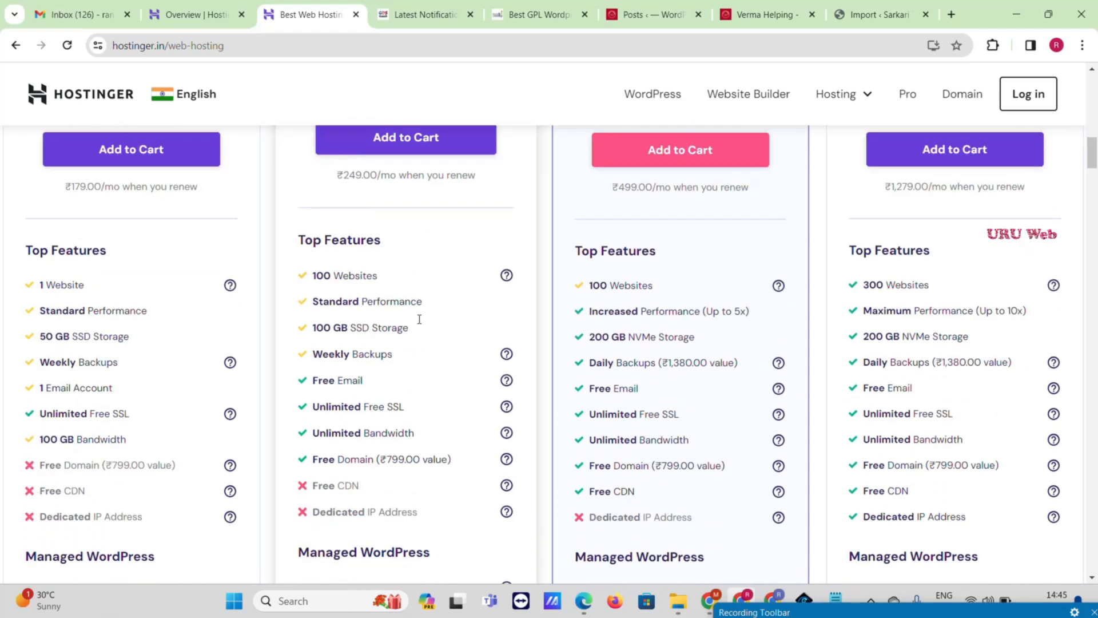
pyautogui.scroll(-6, 420, 324)
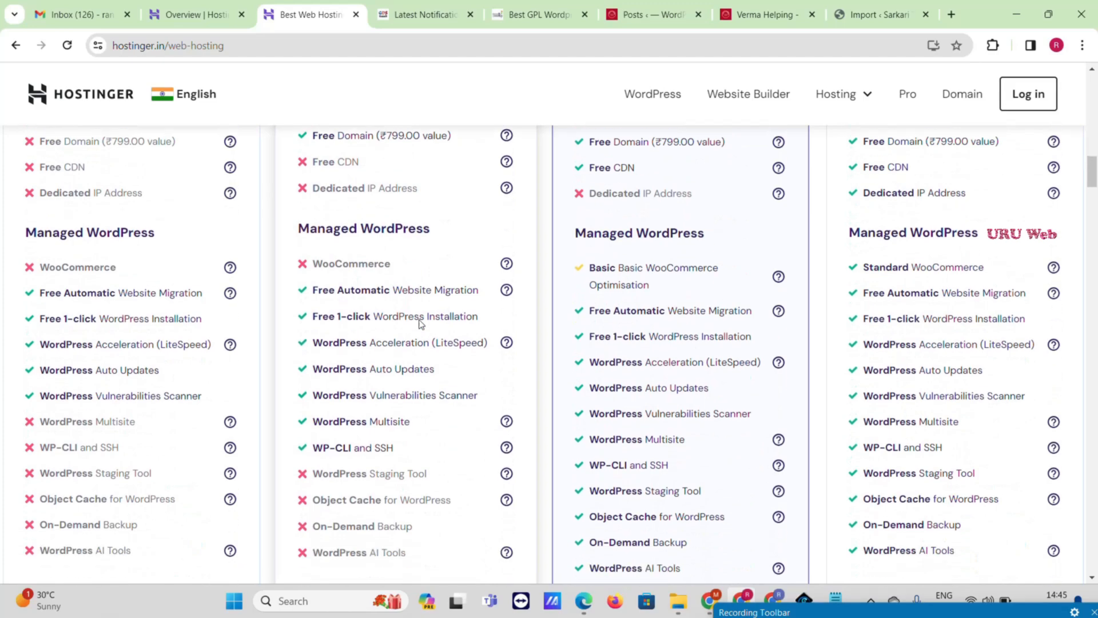
pyautogui.scroll(-3, 421, 325)
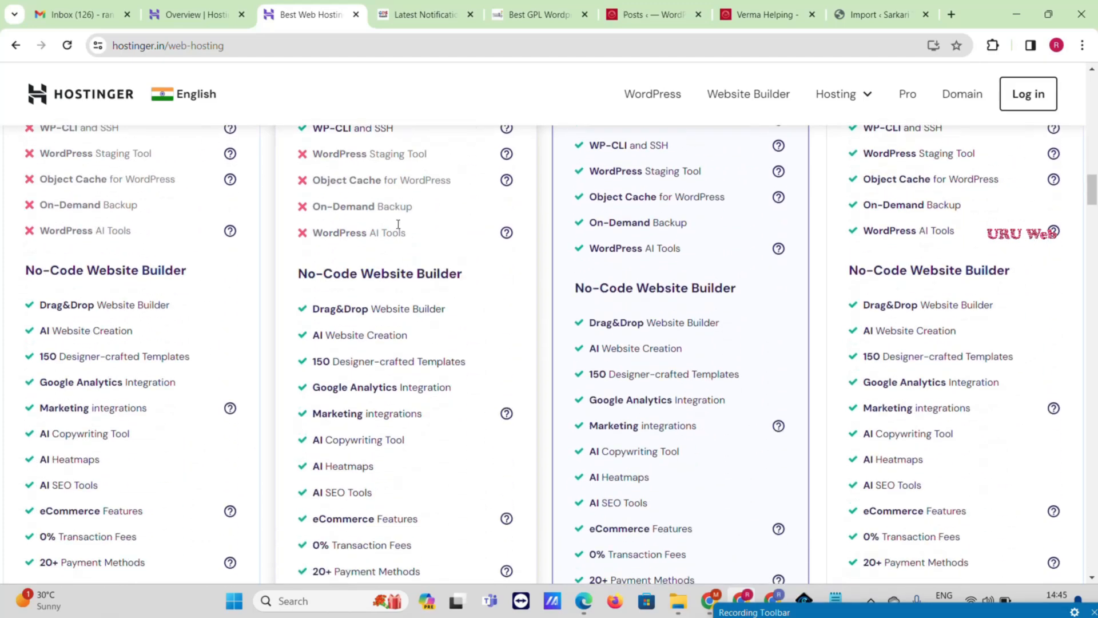
pyautogui.scroll(-4, 397, 337)
pyautogui.scroll(15, 401, 349)
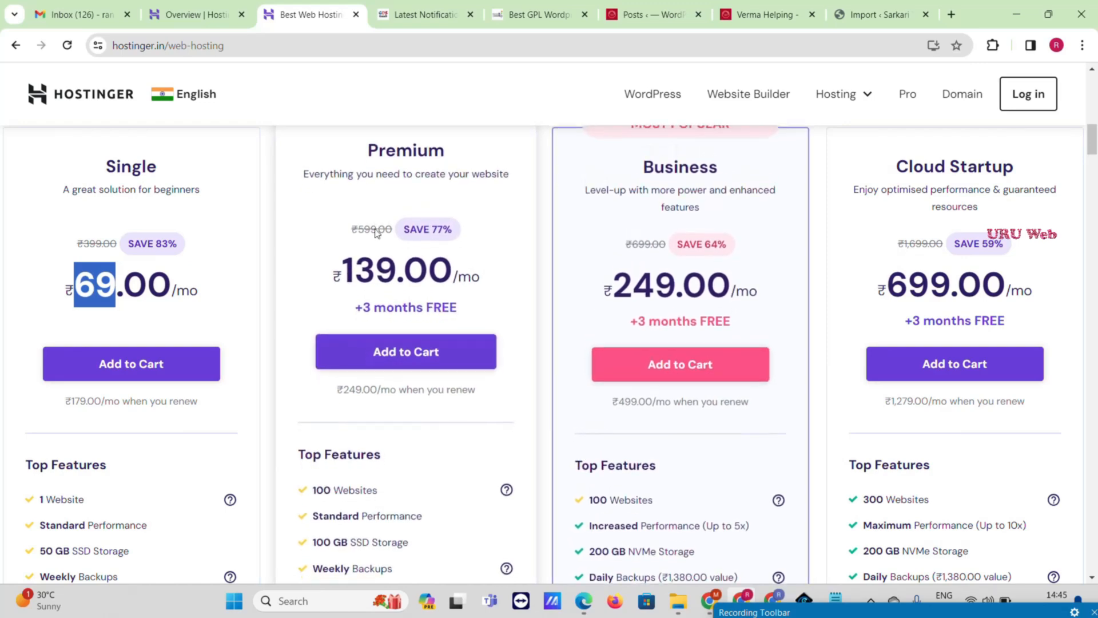
# - Add the Premium plan to the cart and review the billing periods and order summary, highlighting the included referral discount
pyautogui.click(402, 357)
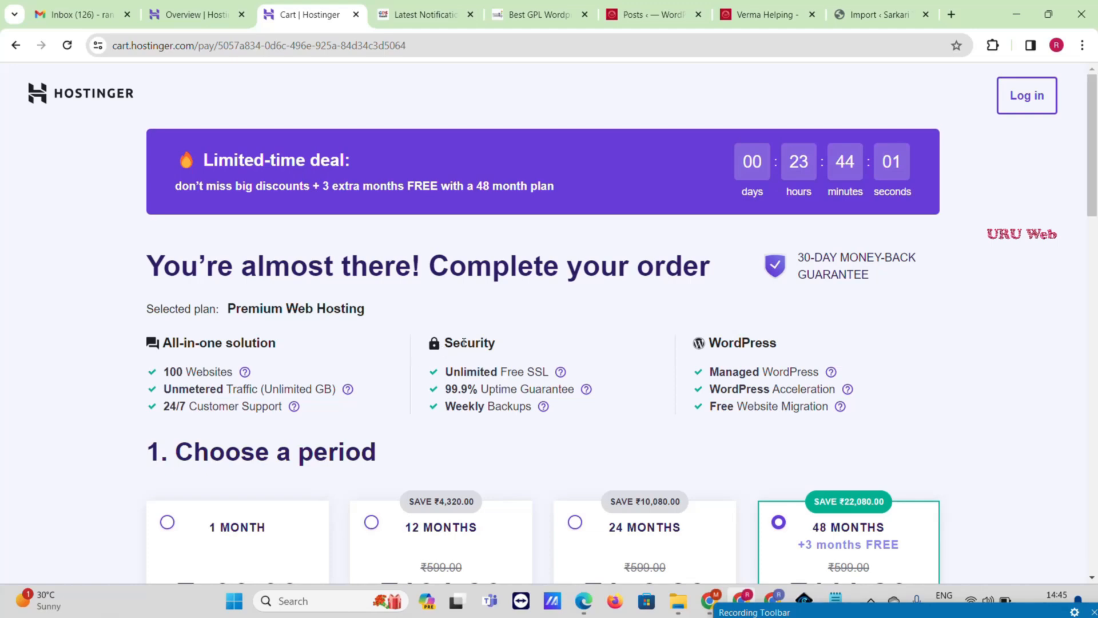
pyautogui.scroll(-2, 573, 323)
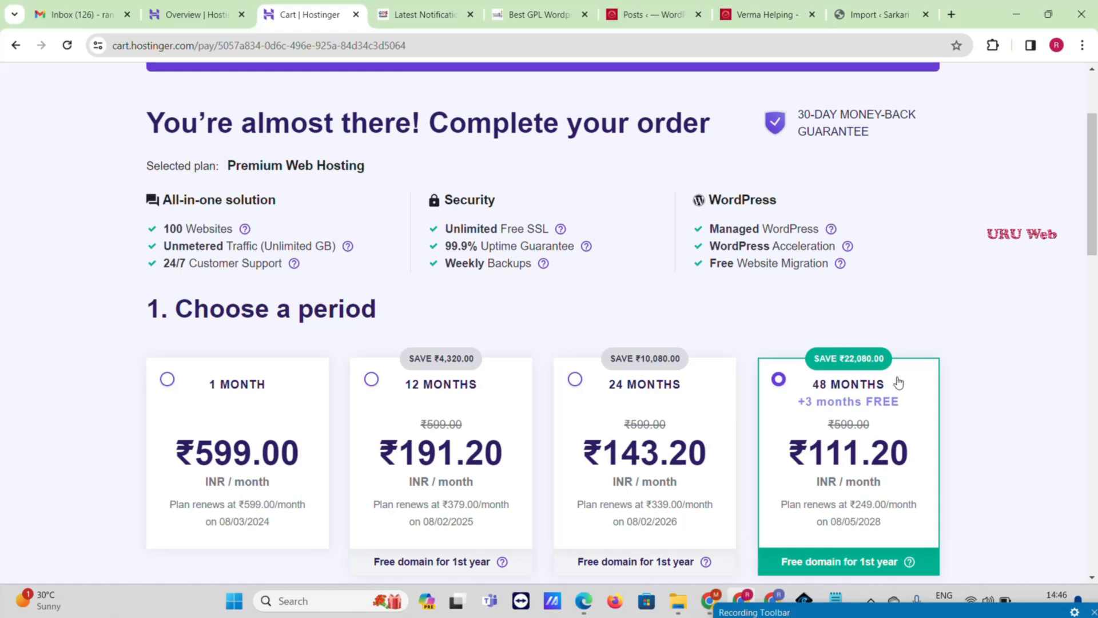
pyautogui.scroll(-8, 900, 364)
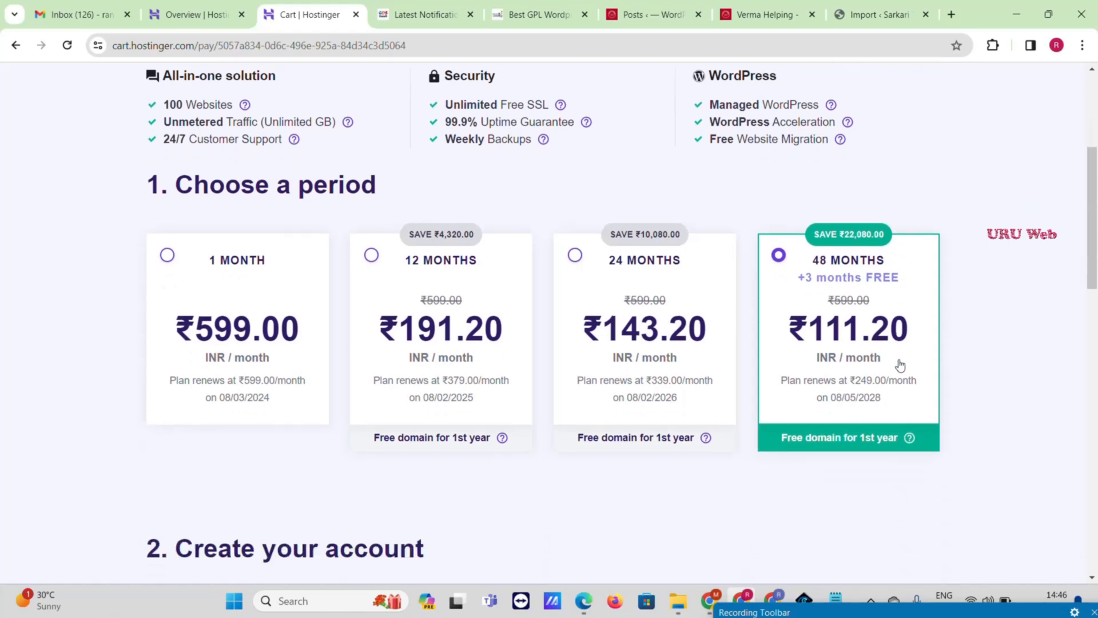
pyautogui.scroll(-9, 799, 352)
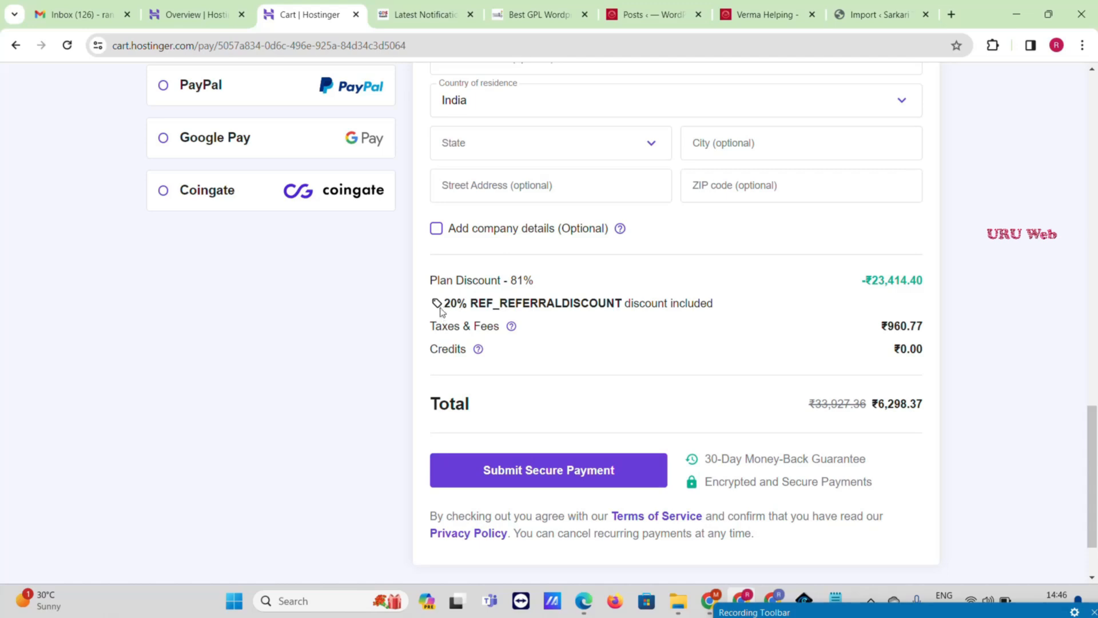
pyautogui.moveTo(442, 304); pyautogui.dragTo(605, 302)
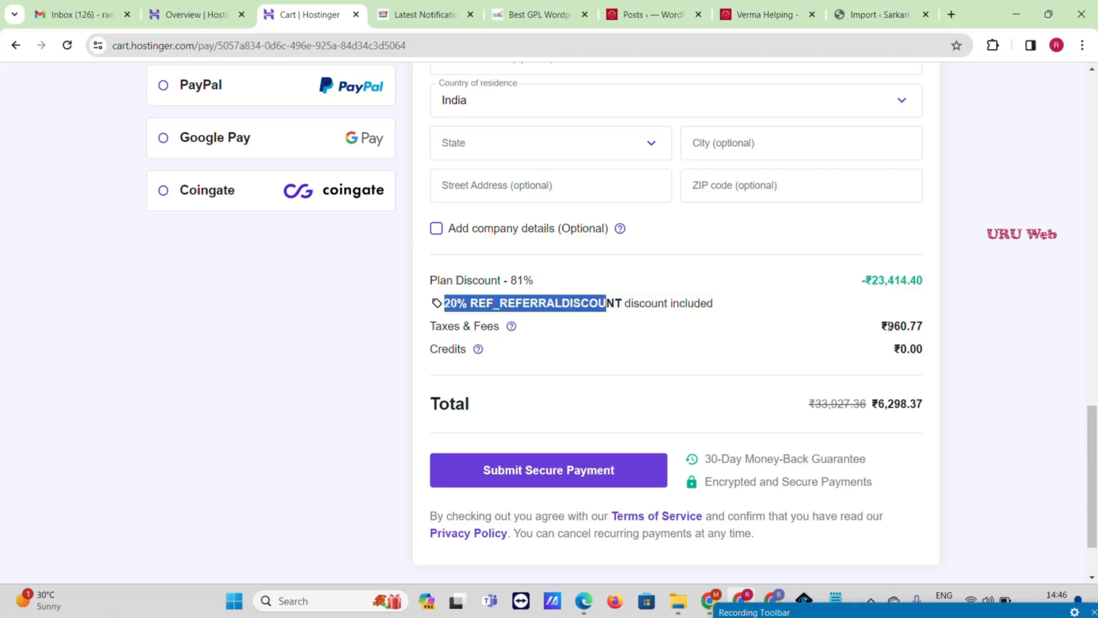
# - Try the 24-month, 48-month and 12-month billing periods in turn and look over the checkout form
pyautogui.scroll(15, 890, 324)
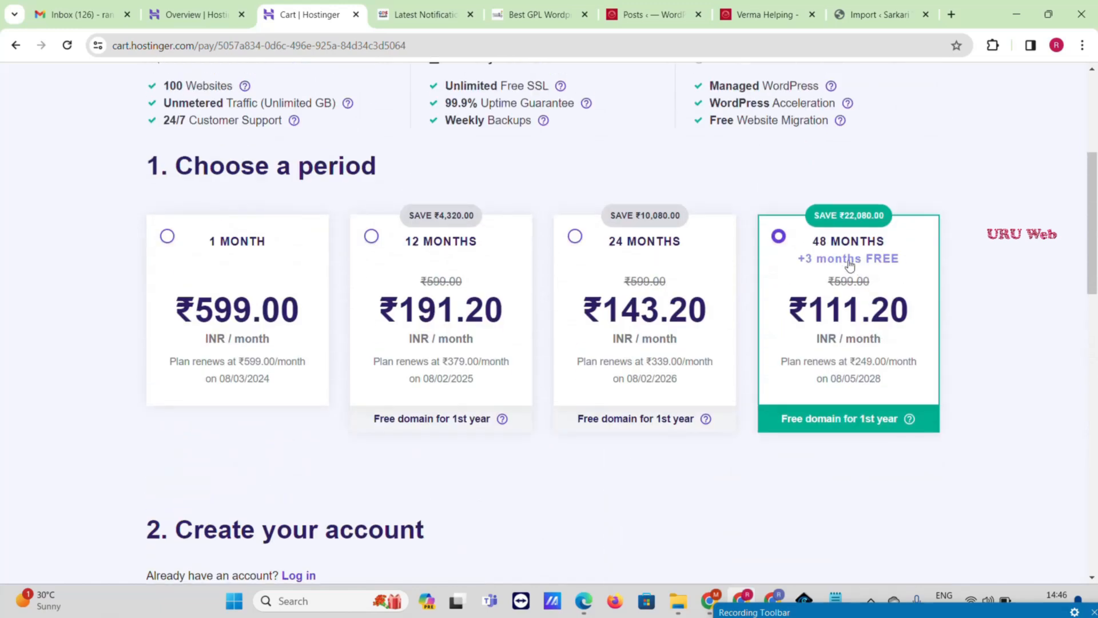
pyautogui.click(594, 243)
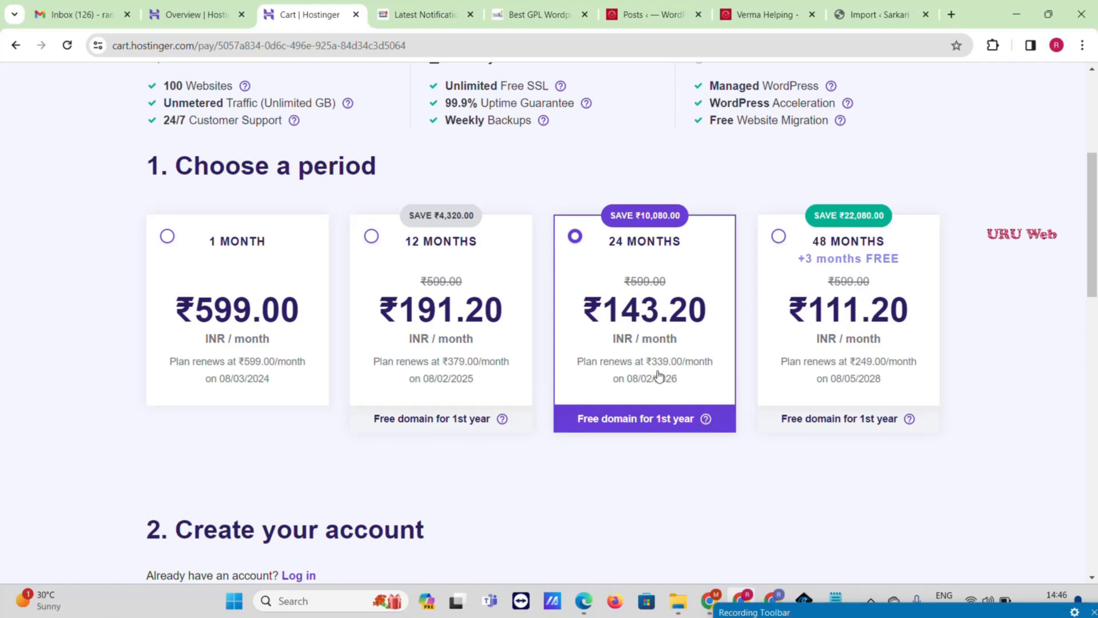
pyautogui.click(836, 241)
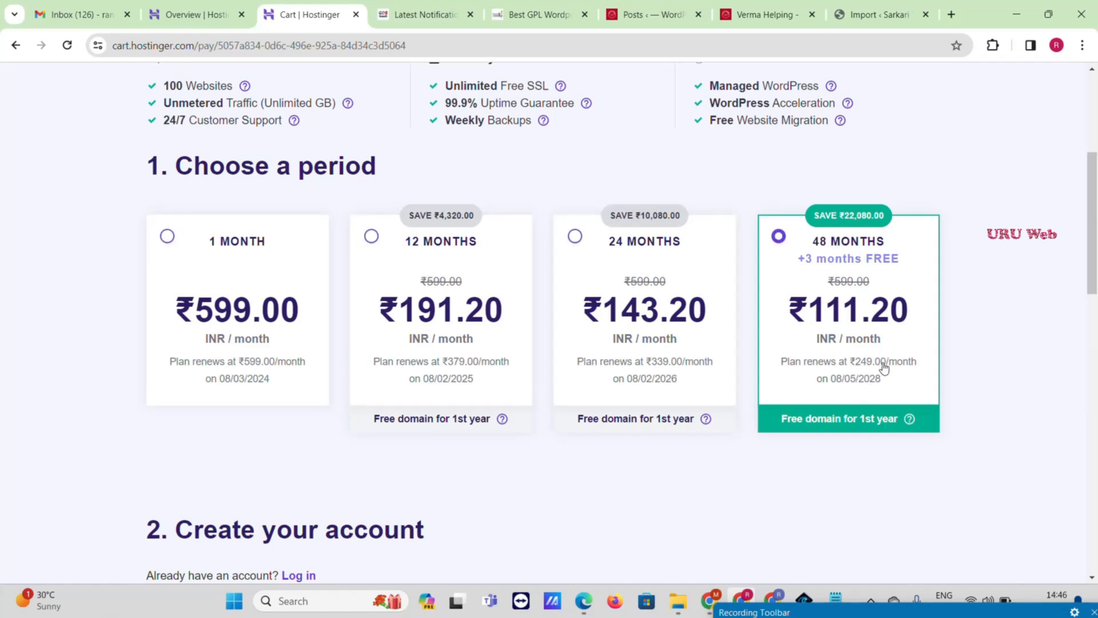
pyautogui.click(435, 235)
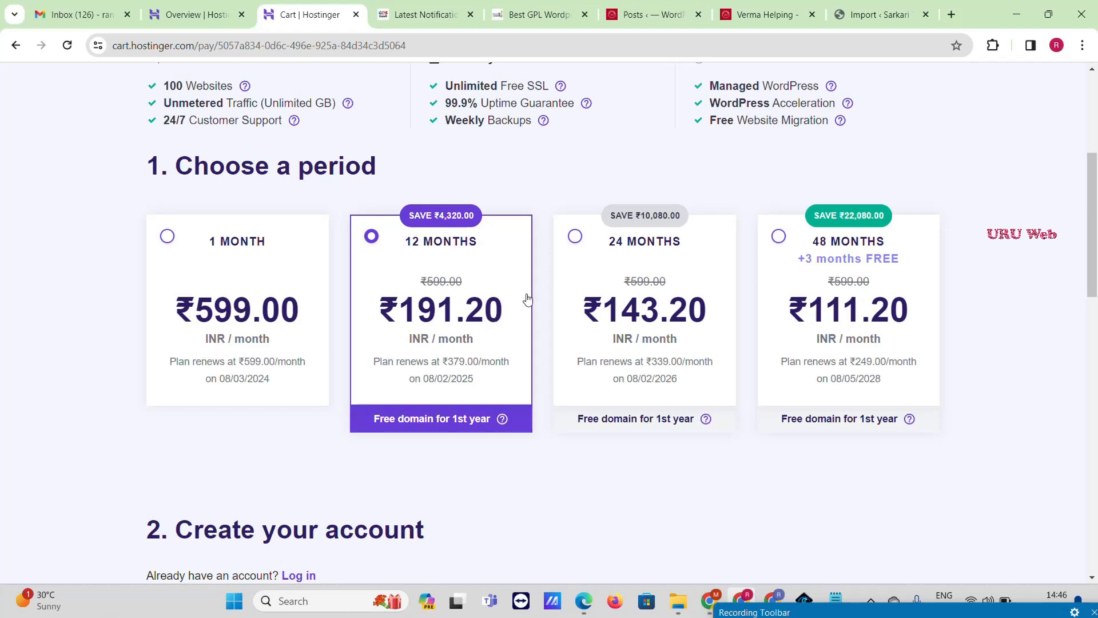
pyautogui.scroll(-5, 554, 292)
pyautogui.scroll(-2, 629, 290)
pyautogui.scroll(5, 500, 269)
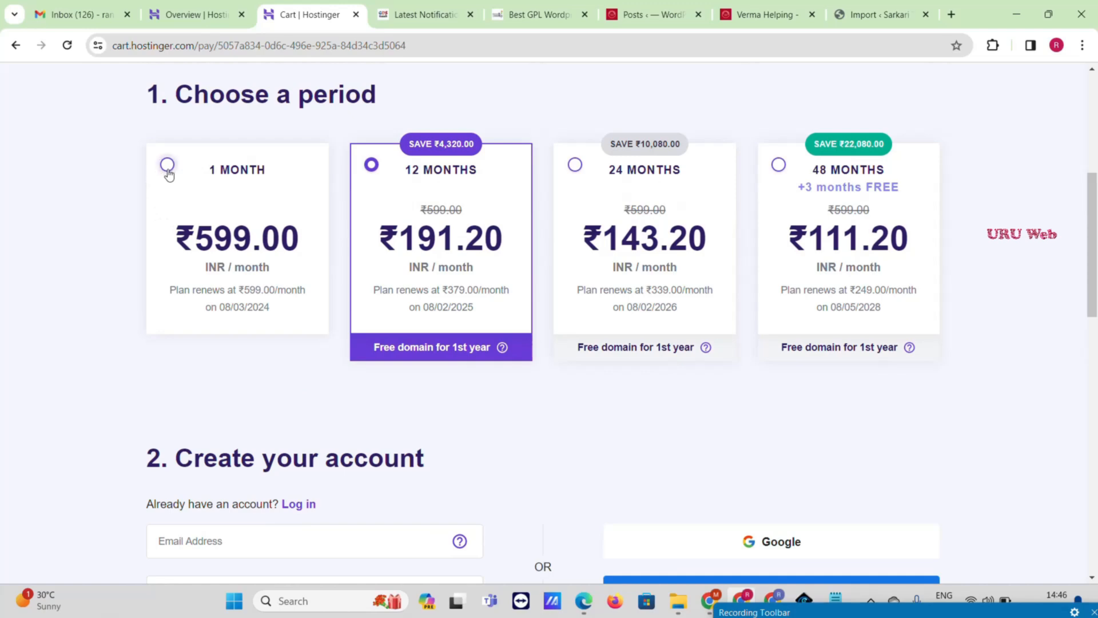
# - Select the 1-month billing period and check the taxes, coupon section and total in the order summary
pyautogui.click(168, 171)
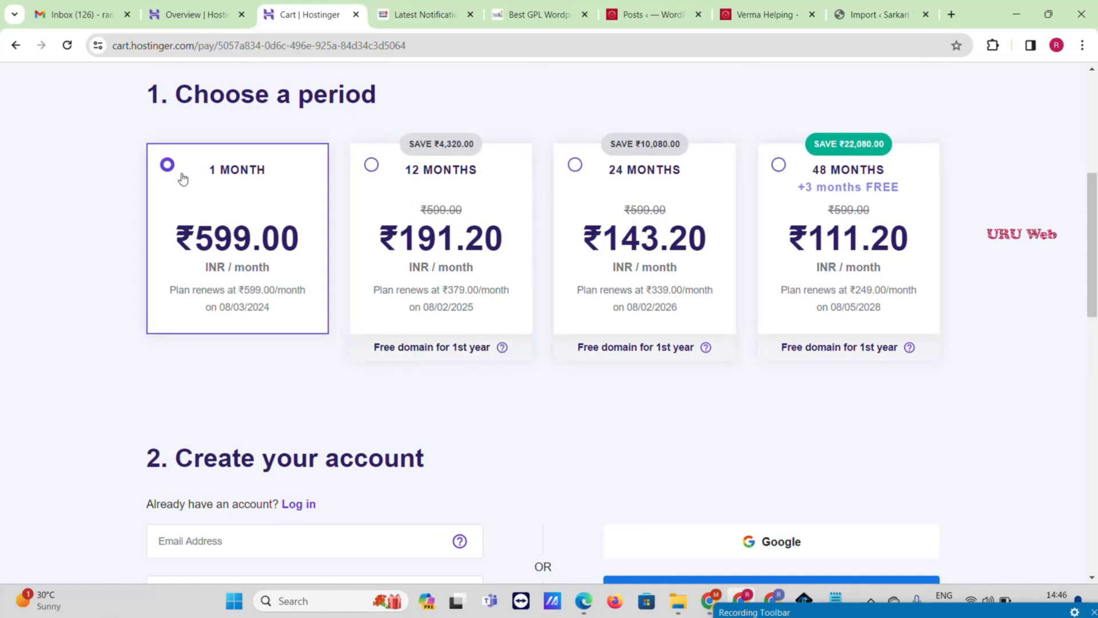
pyautogui.scroll(-10, 809, 255)
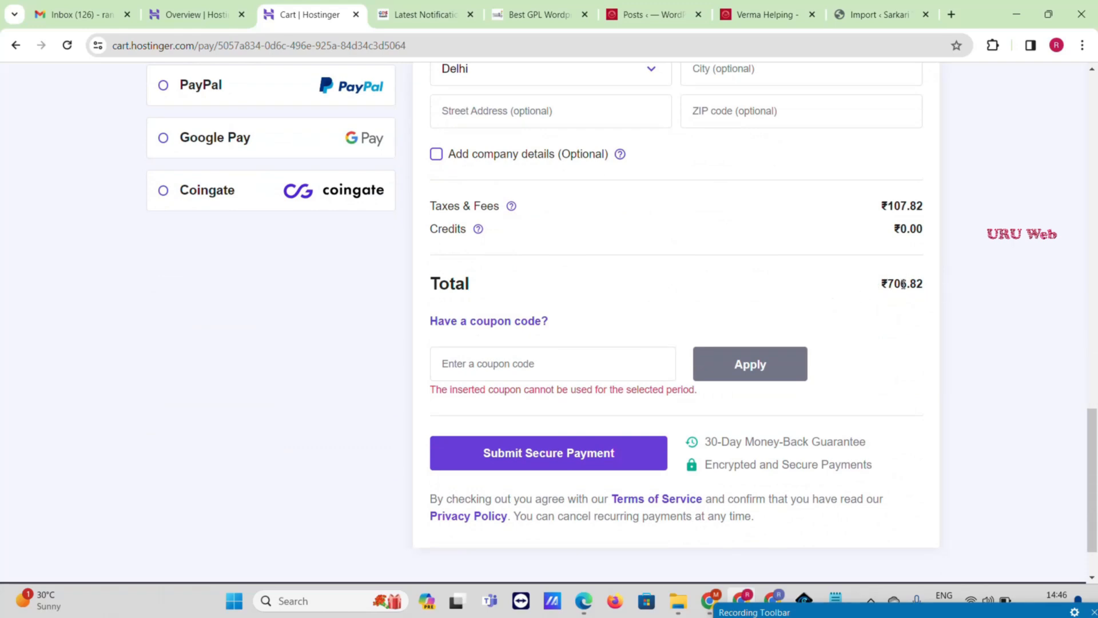
# - Select the 12-month billing period and check the plan discount, taxes and total in the order summary
pyautogui.scroll(10, 441, 263)
pyautogui.scroll(5, 470, 258)
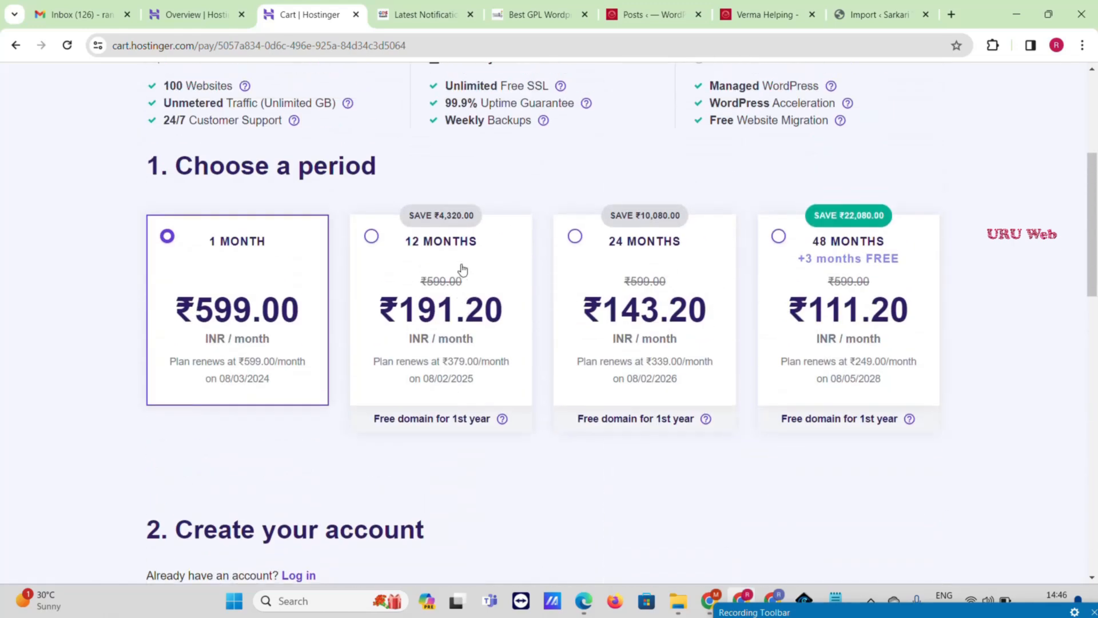
pyautogui.click(386, 246)
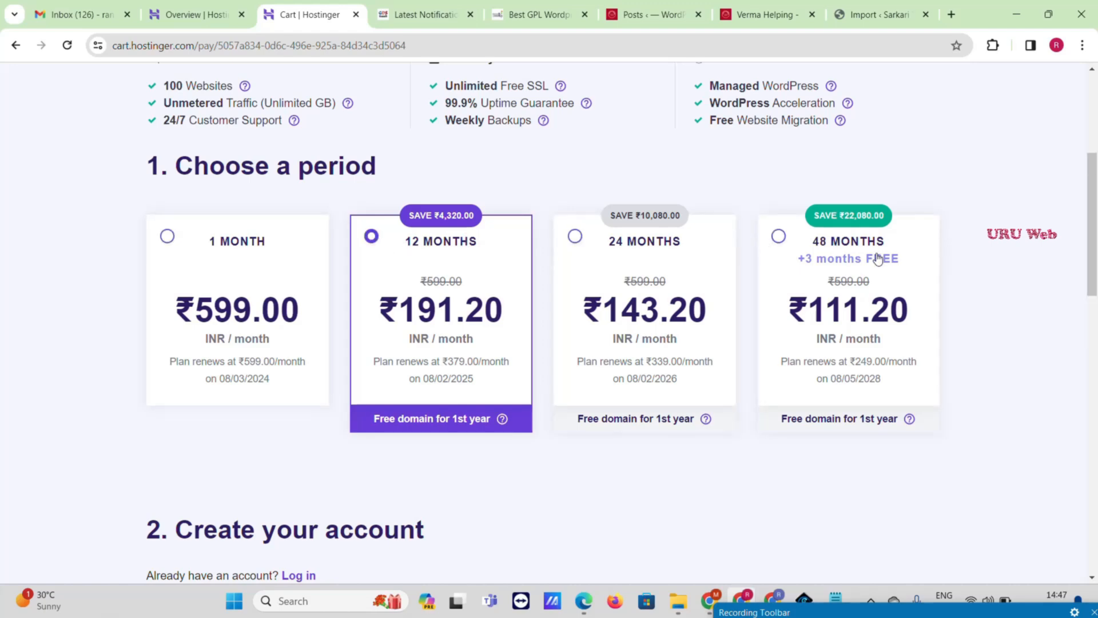
pyautogui.scroll(-7, 872, 261)
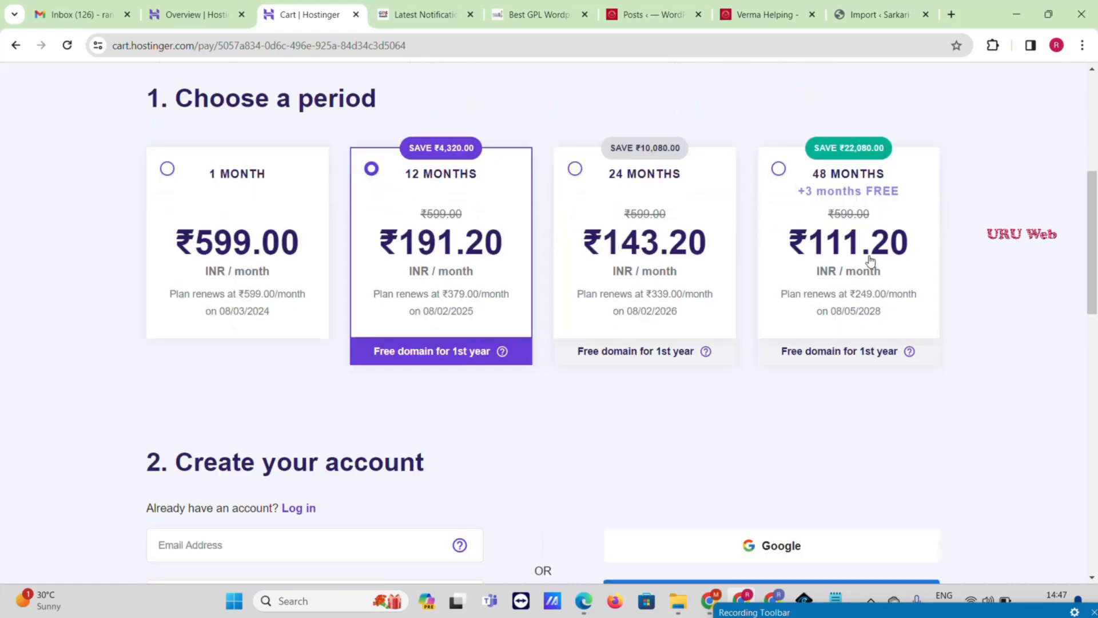
pyautogui.scroll(-1, 867, 260)
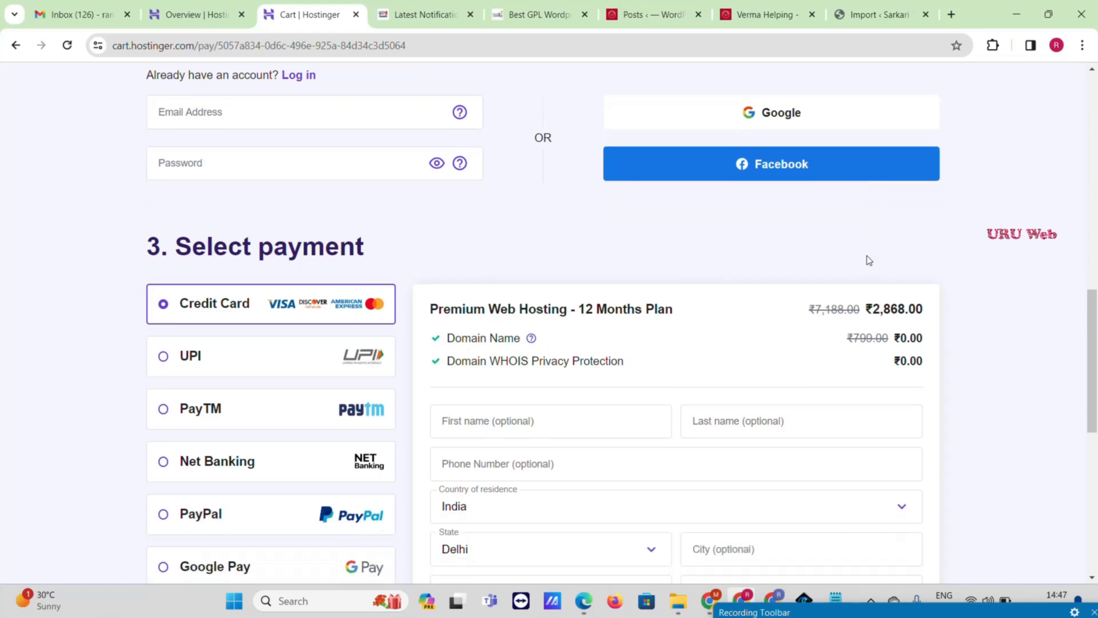
pyautogui.scroll(-6, 846, 248)
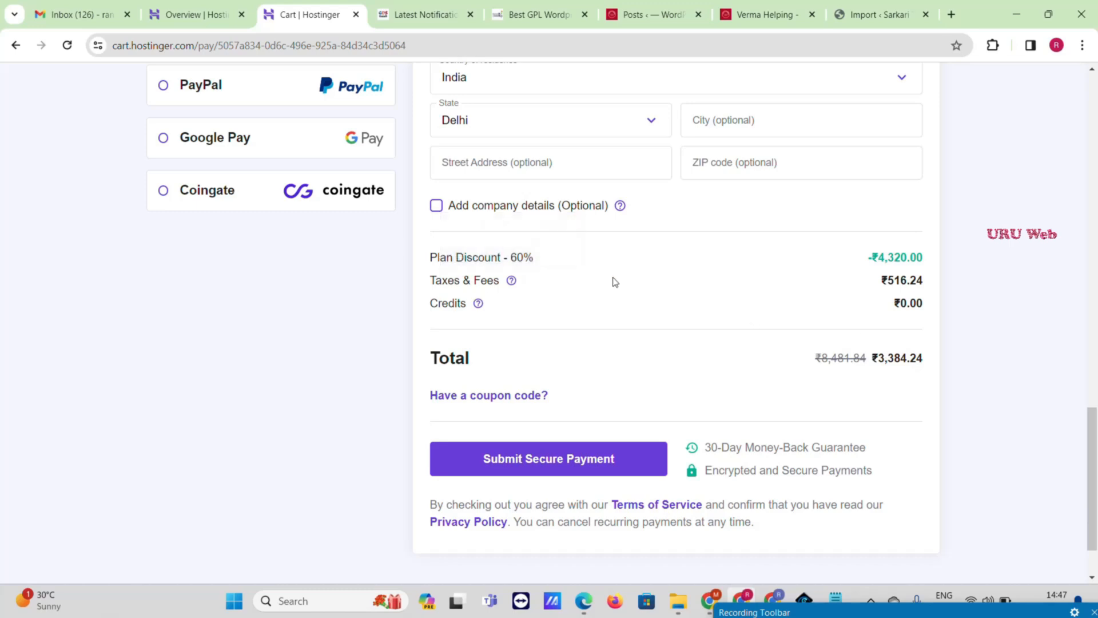
# - Select the 48-month billing period and check the plan price and included extras in the order summary
pyautogui.scroll(15, 854, 278)
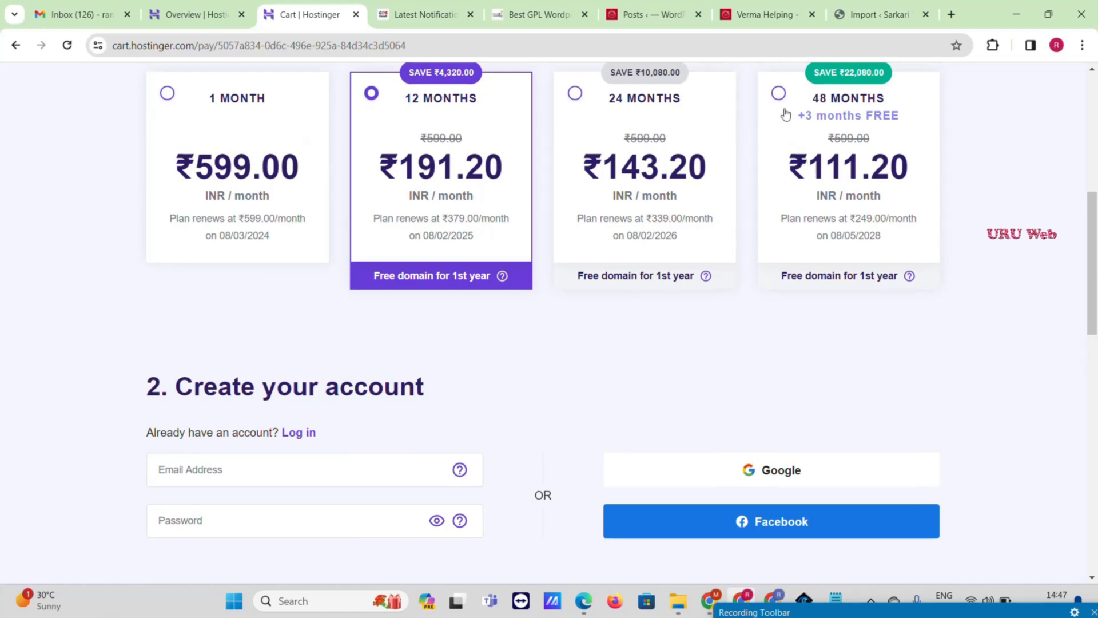
pyautogui.click(778, 93)
pyautogui.scroll(3, 802, 225)
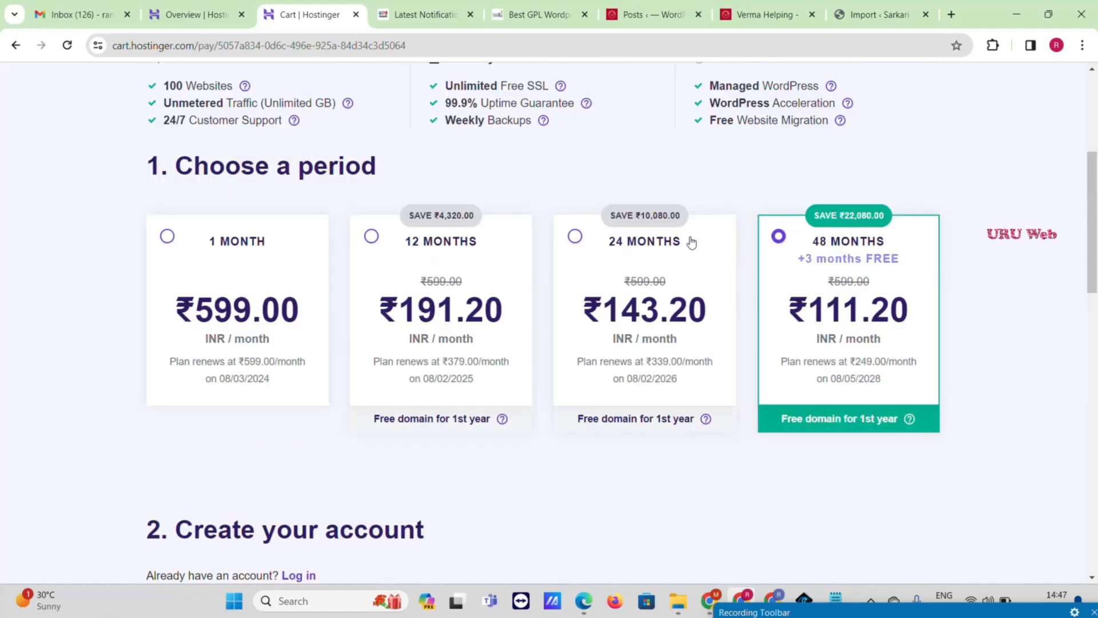
pyautogui.scroll(-3, 618, 253)
pyautogui.scroll(-6, 617, 254)
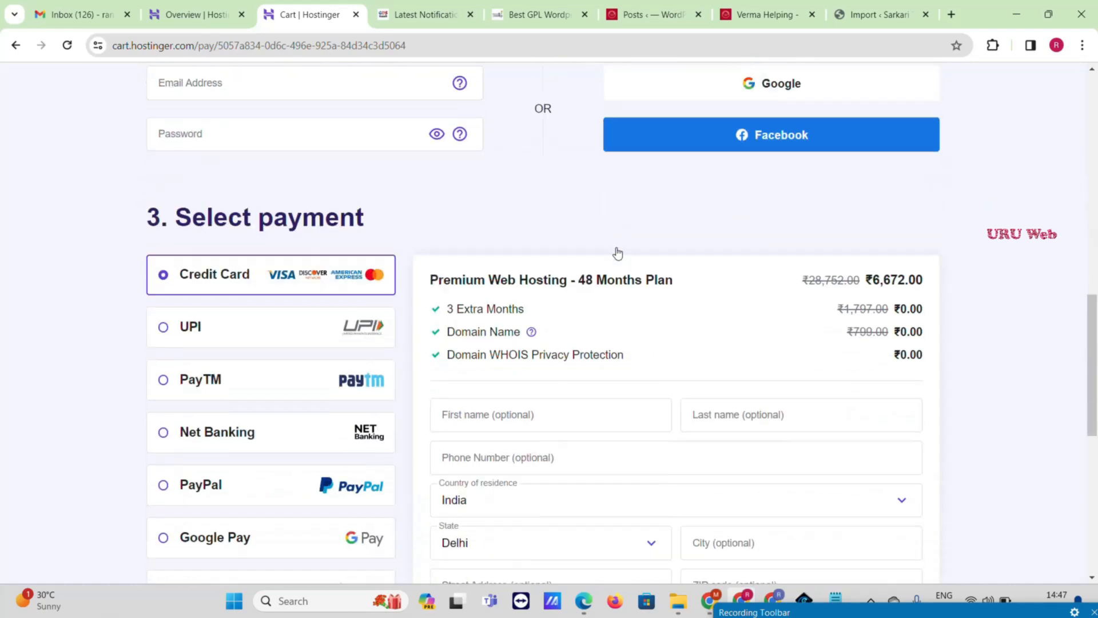
# - Look over the Premium Web Hosting order page, covering the limited-time deal, included features and billing period options
pyautogui.scroll(13, 618, 253)
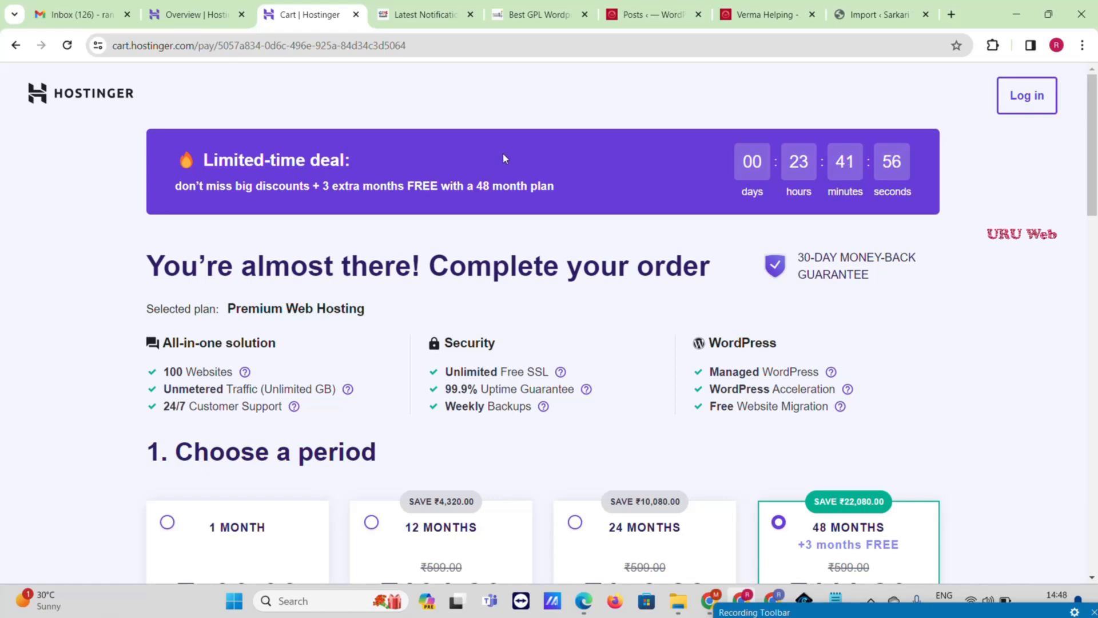
pyautogui.scroll(-3, 504, 153)
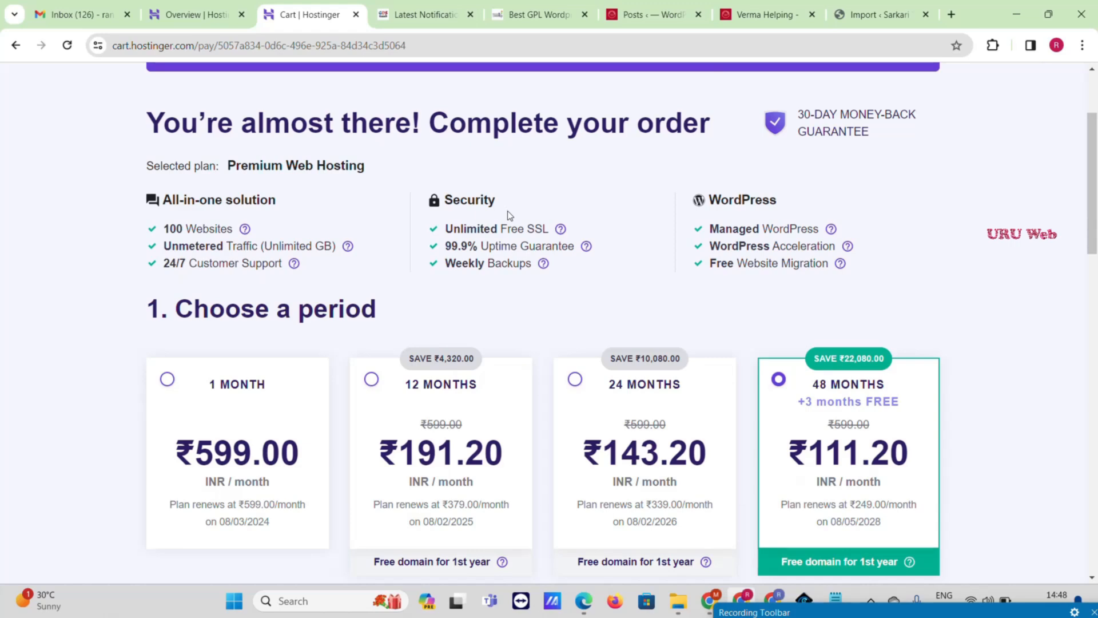
pyautogui.scroll(-2, 507, 229)
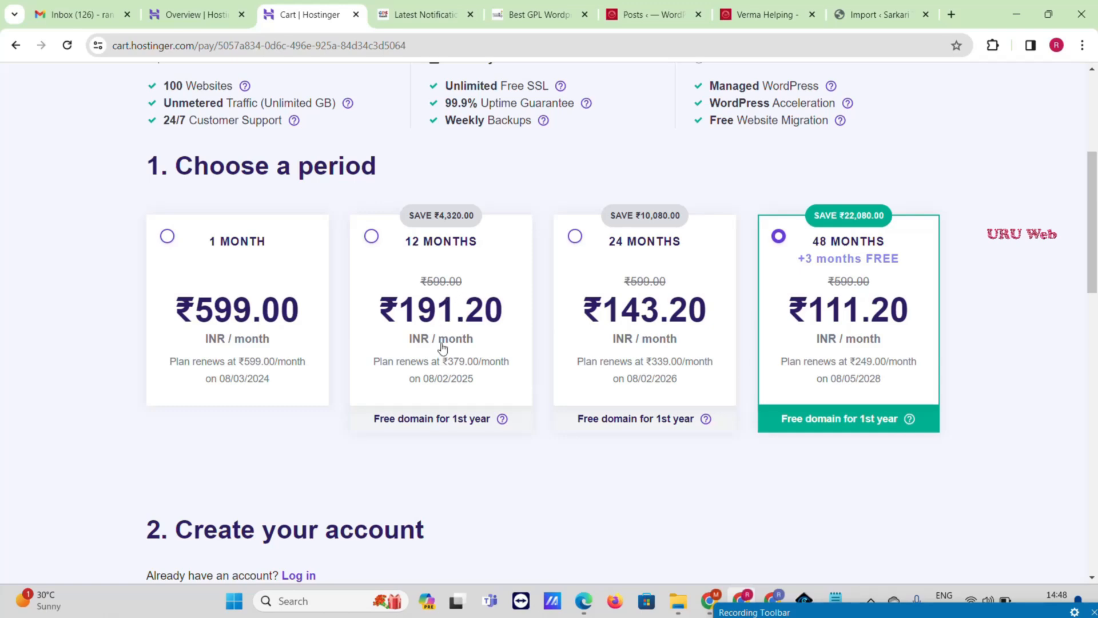
pyautogui.scroll(-5, 588, 383)
pyautogui.scroll(4, 579, 336)
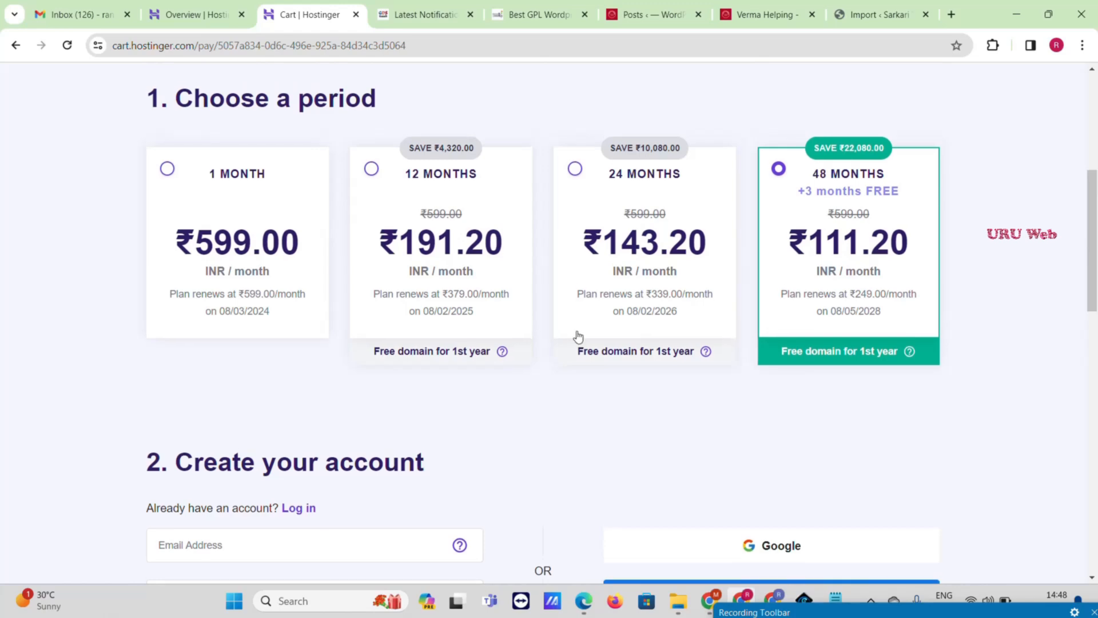
pyautogui.scroll(1, 578, 335)
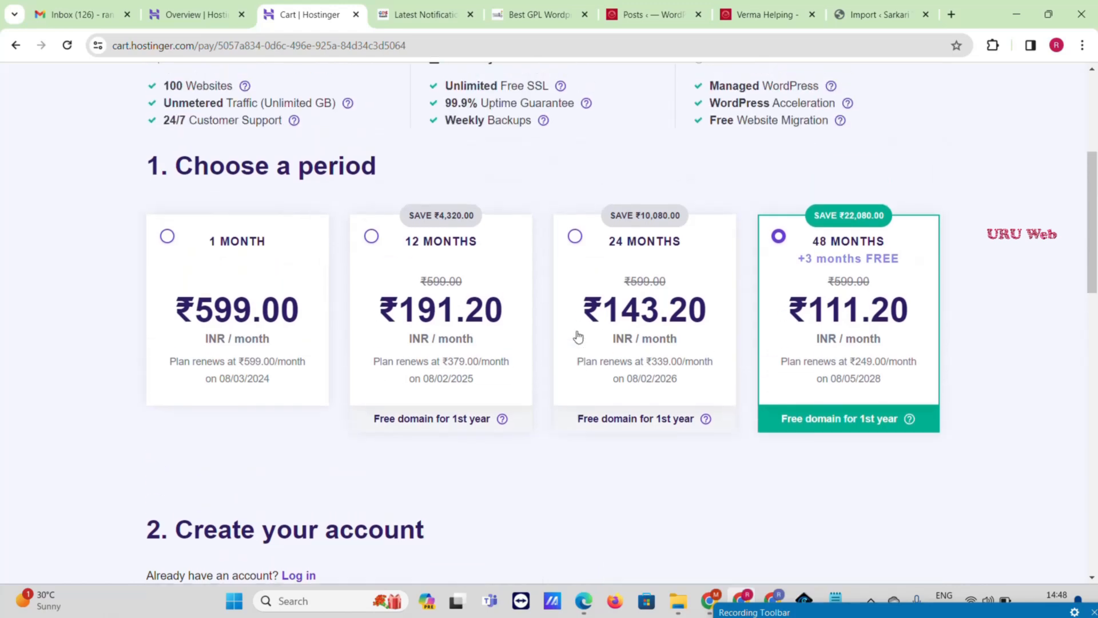
pyautogui.scroll(4, 520, 282)
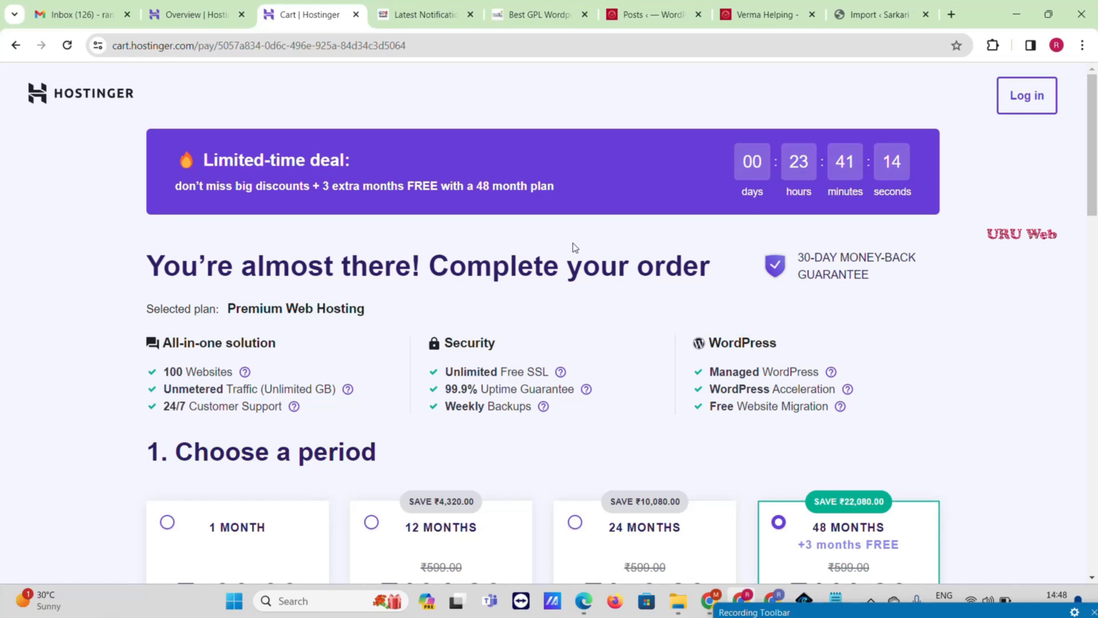
# - Return to the Hostinger hPanel WordPress overview and switch the managed installation to test.reoranjantech.com/rs
pyautogui.click(213, 10)
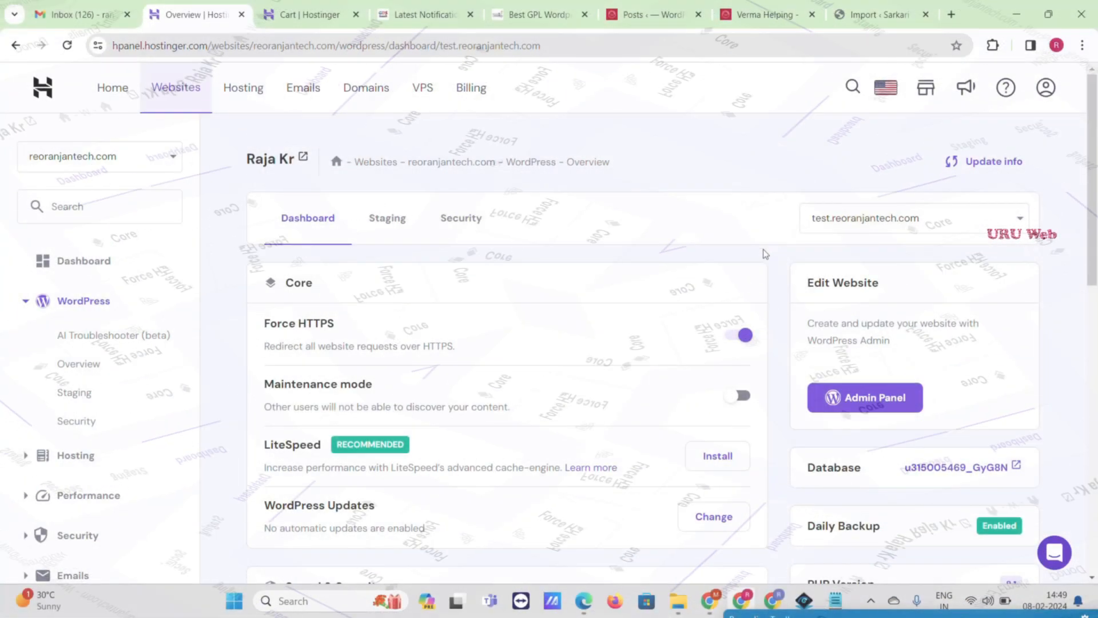
pyautogui.click(927, 219)
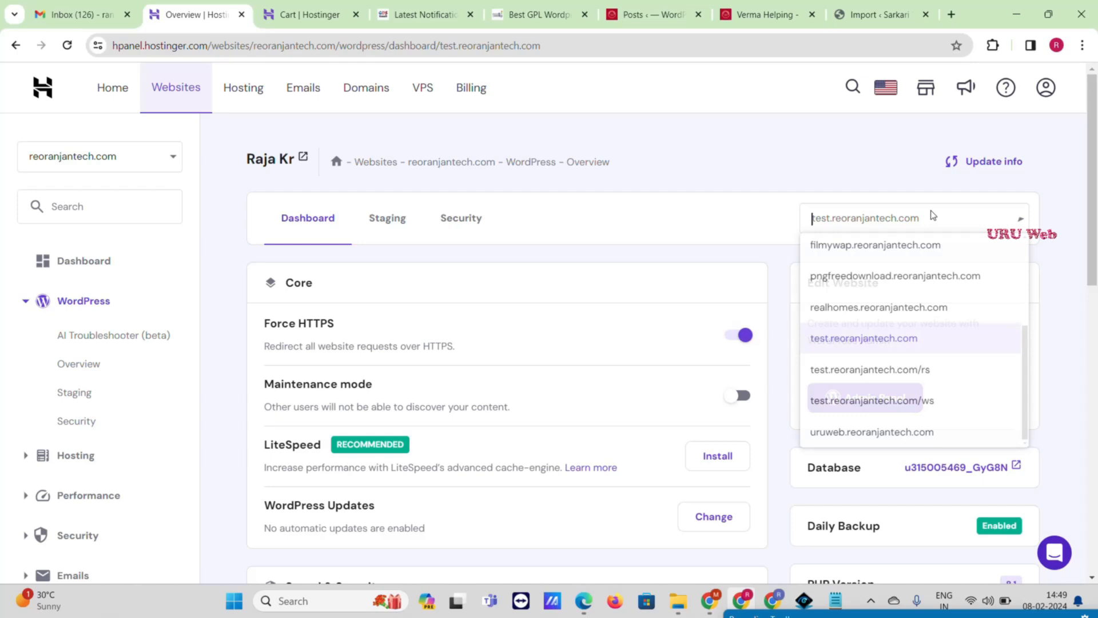
pyautogui.click(908, 371)
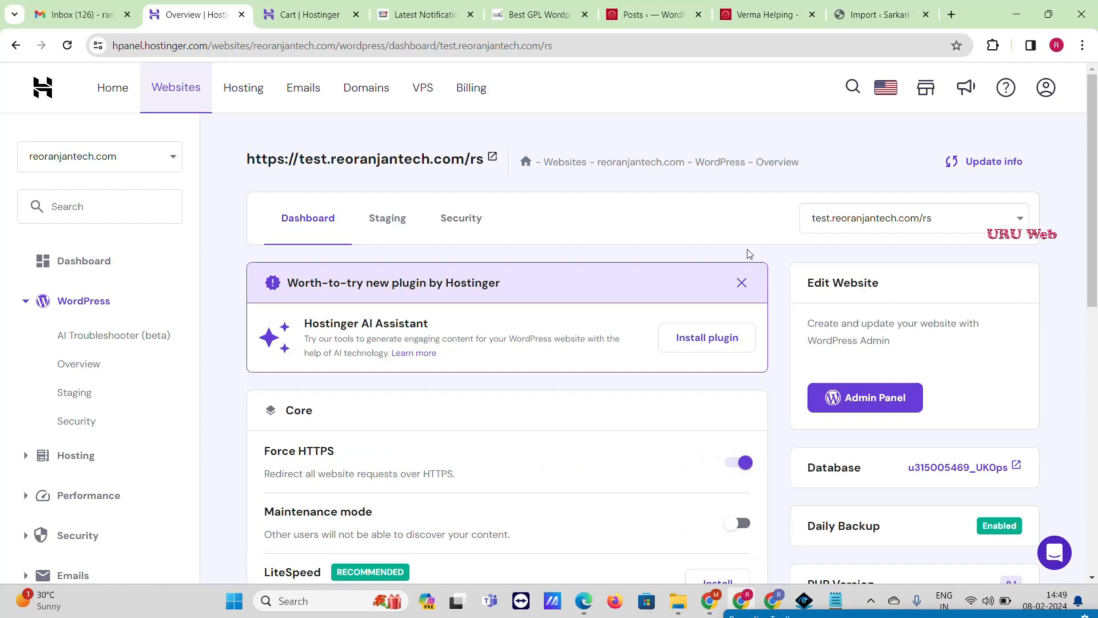
# - Examine the installation's WordPress overview, including the Core settings, Suggested plugins, Site Installs and version details
pyautogui.scroll(-5, 747, 255)
pyautogui.scroll(-3, 747, 255)
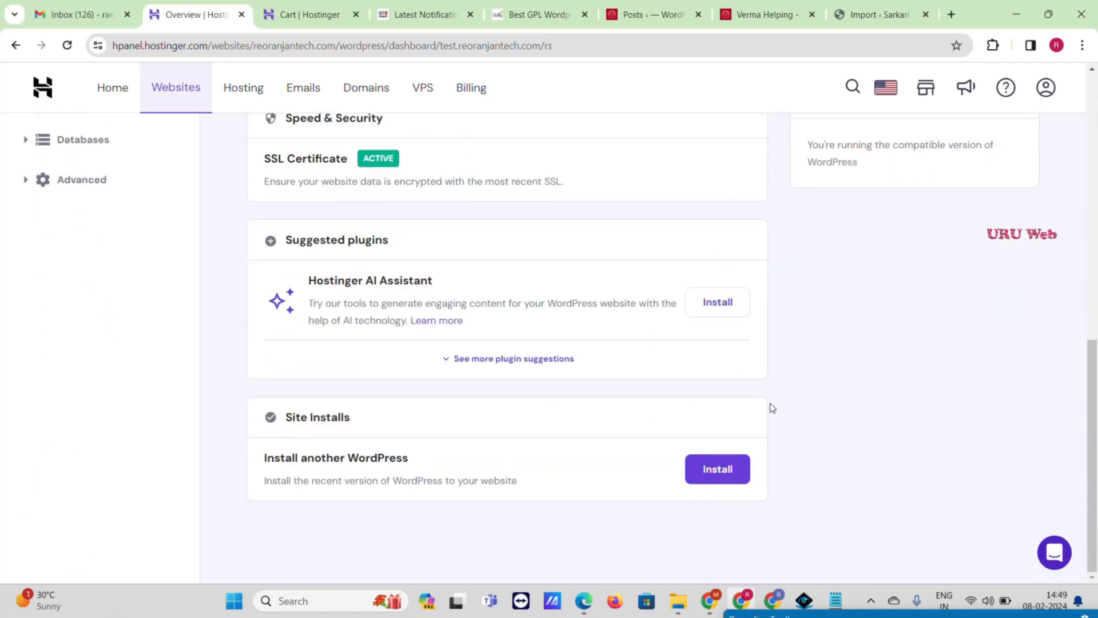
pyautogui.scroll(6, 633, 351)
pyautogui.scroll(-6, 633, 351)
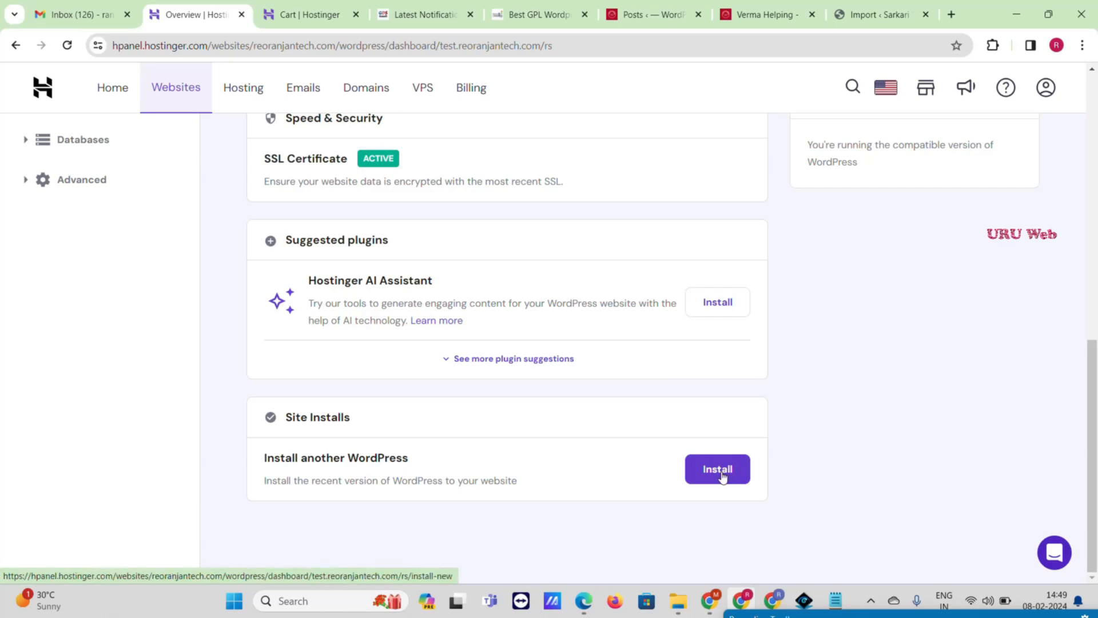
pyautogui.scroll(3, 724, 478)
pyautogui.scroll(5, 729, 467)
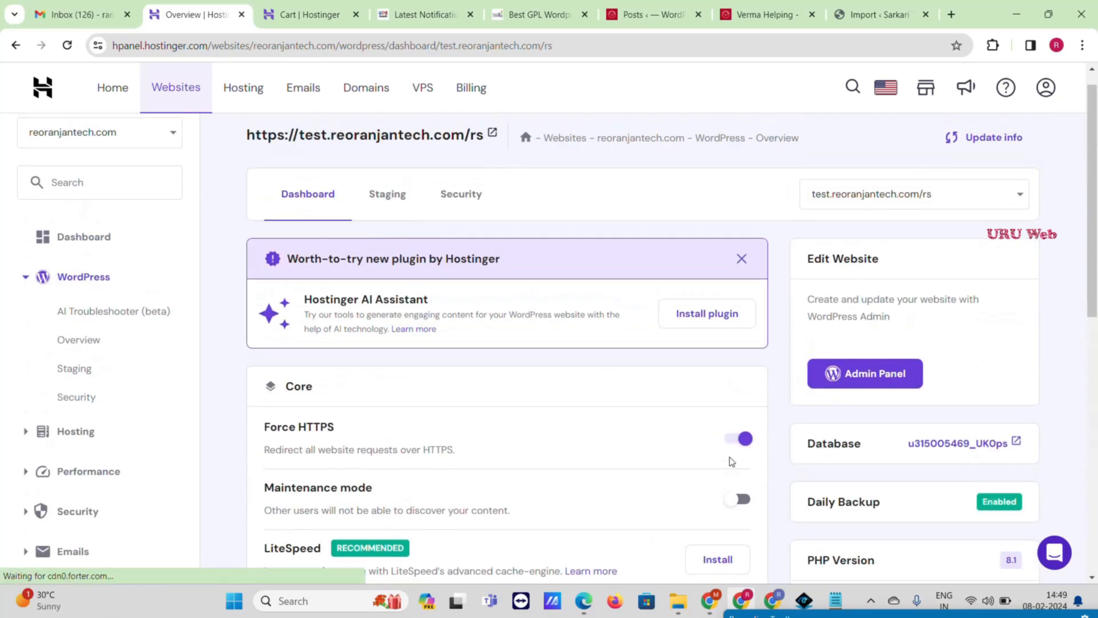
pyautogui.scroll(-6, 830, 406)
pyautogui.scroll(3, 947, 259)
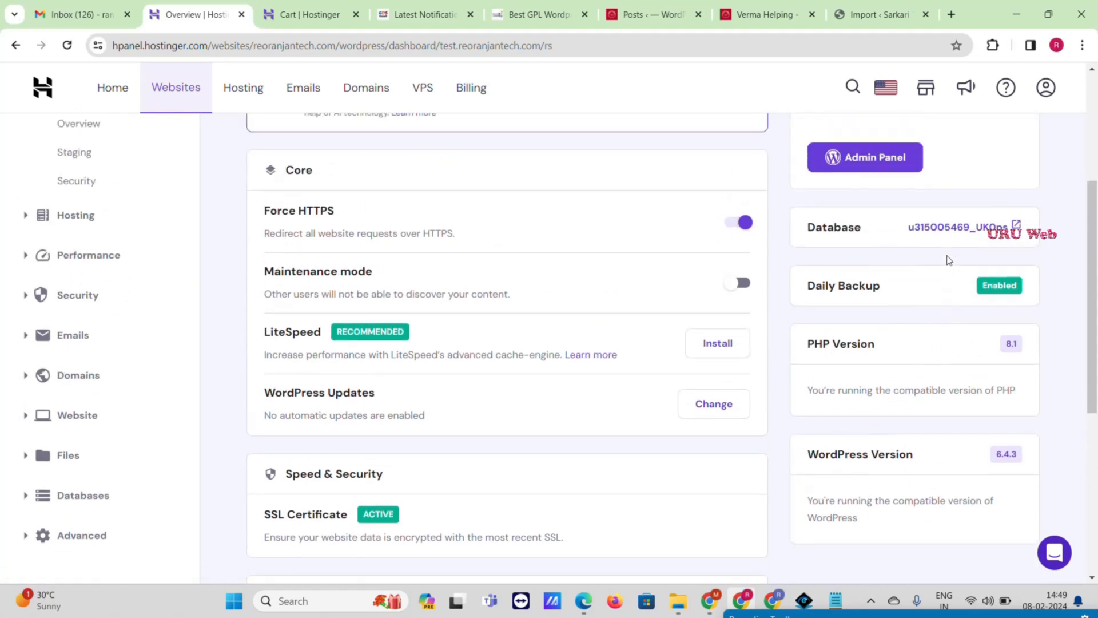
# - Open the WordPress admin panel of the test.reoranjantech.com/rs installation
pyautogui.scroll(3, 948, 258)
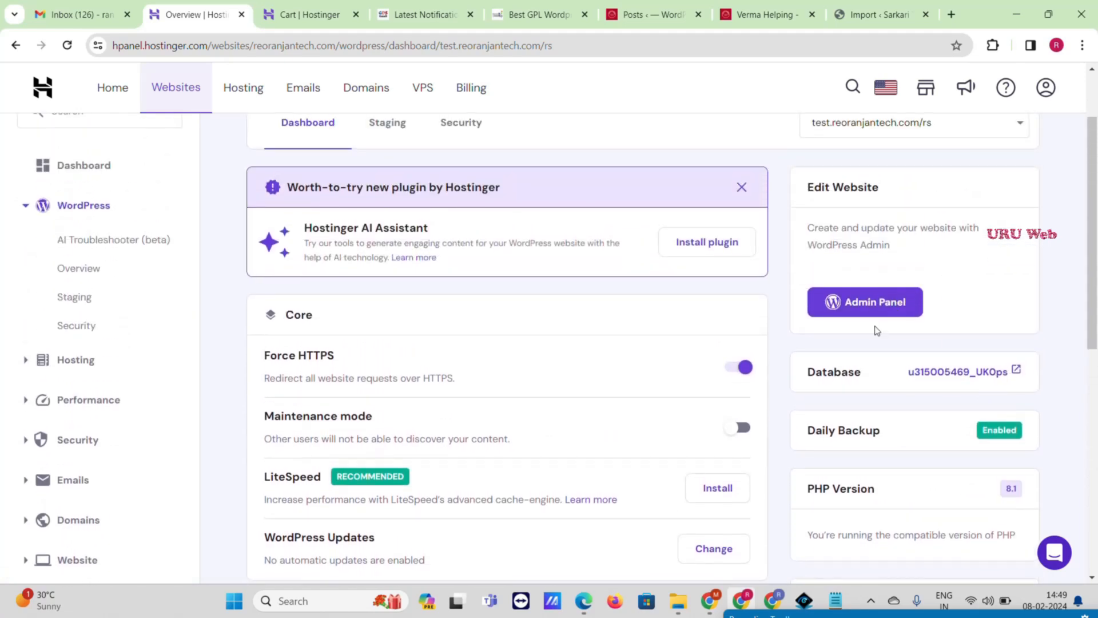
pyautogui.click(869, 303)
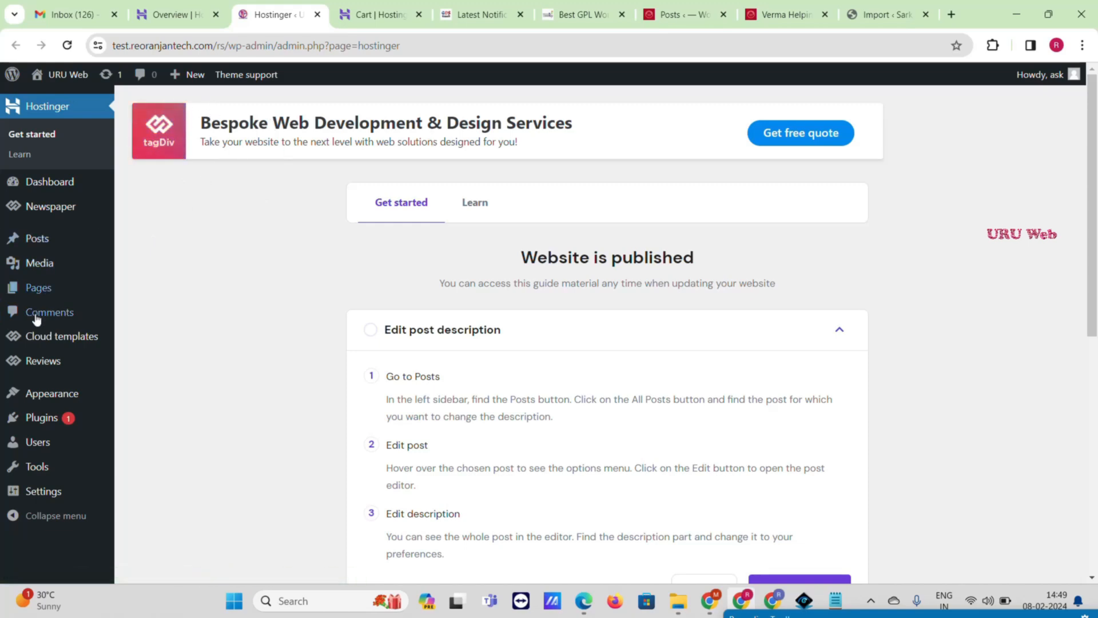
pyautogui.moveTo(91, 397)
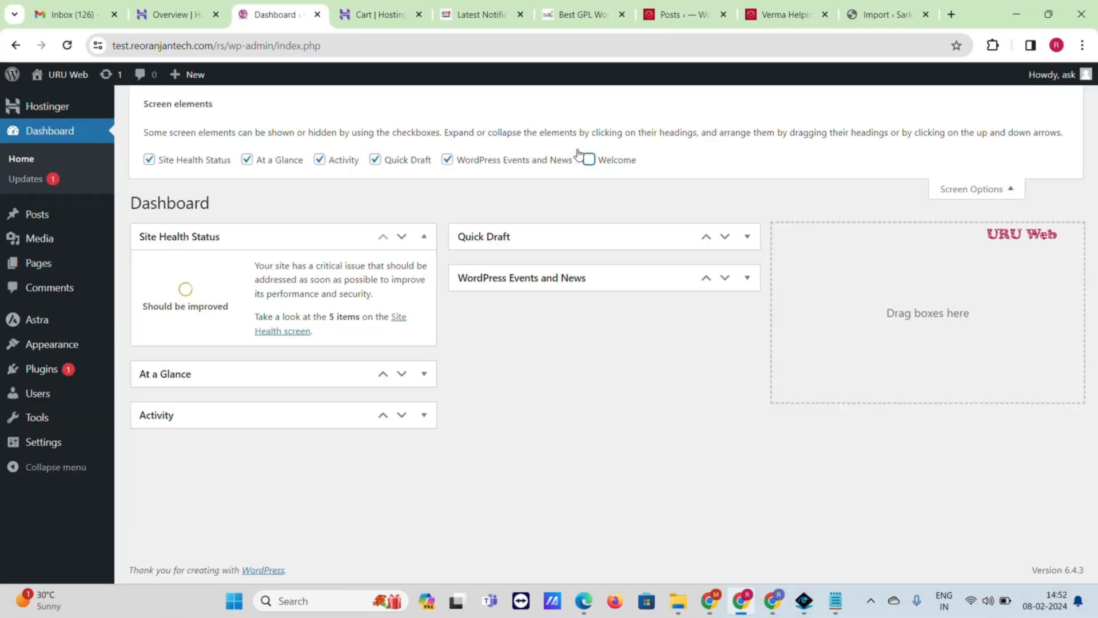
# - Hide the WordPress Events and News, Quick Draft, Activity, At a Glance and Site Health Status boxes from the dashboard
pyautogui.click(515, 160)
pyautogui.click(401, 161)
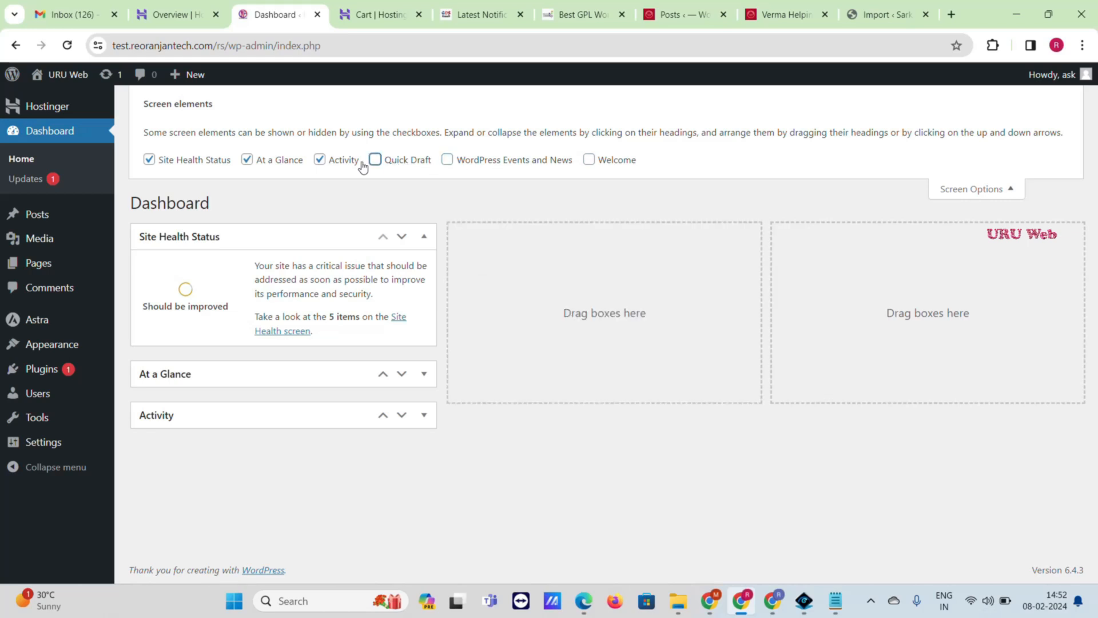
pyautogui.click(320, 160)
pyautogui.click(263, 160)
pyautogui.click(200, 160)
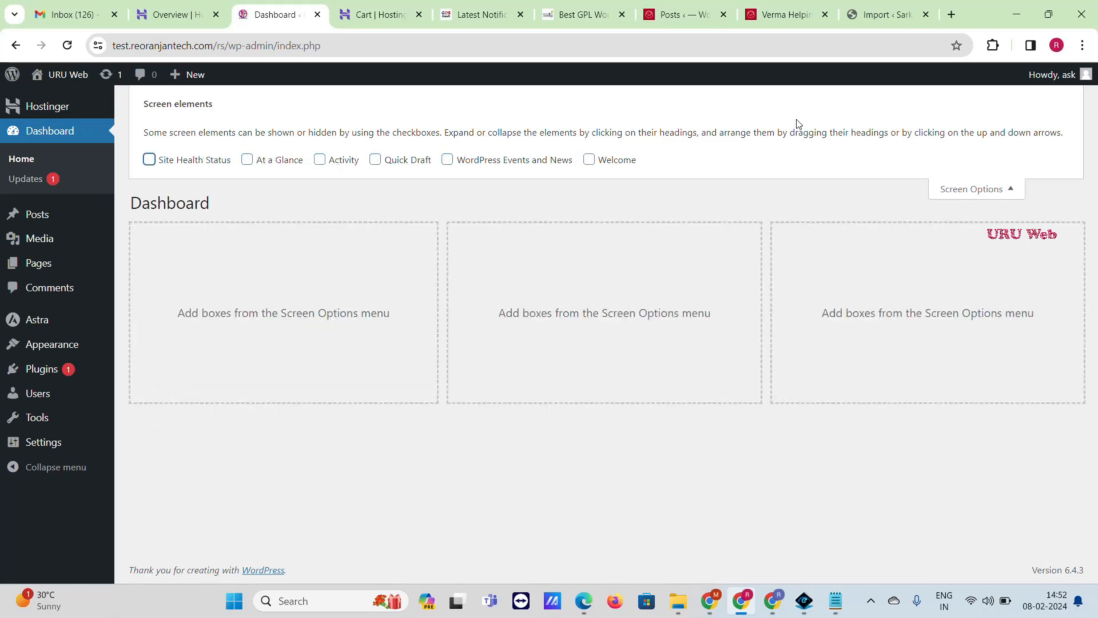
pyautogui.click(993, 189)
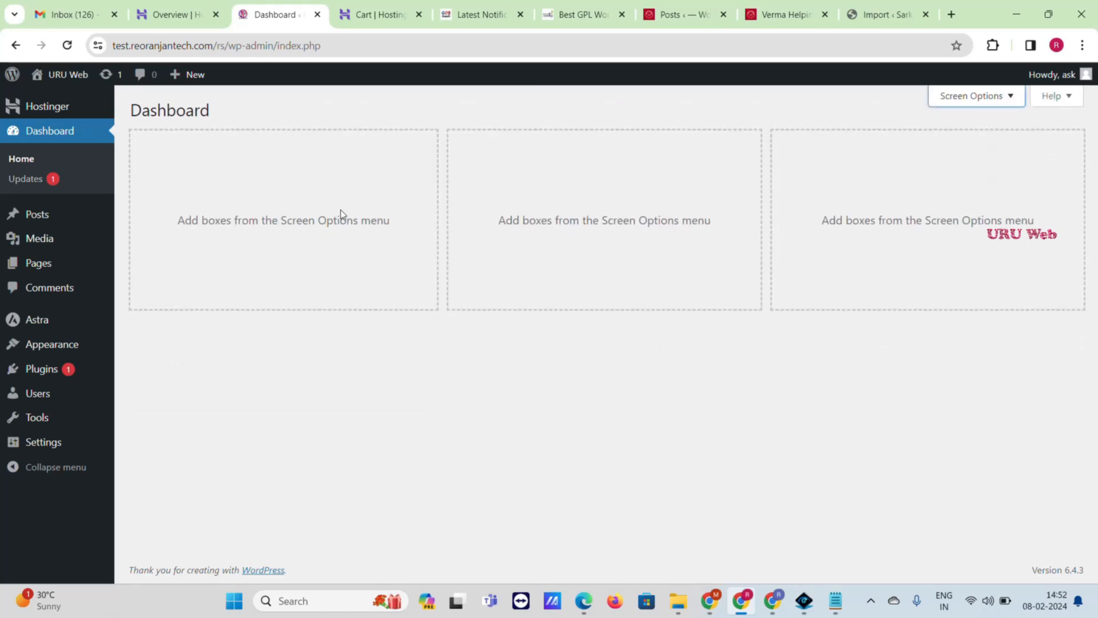
# - Open the list of installed WordPress themes from the site's appearance settings
pyautogui.moveTo(91, 346)
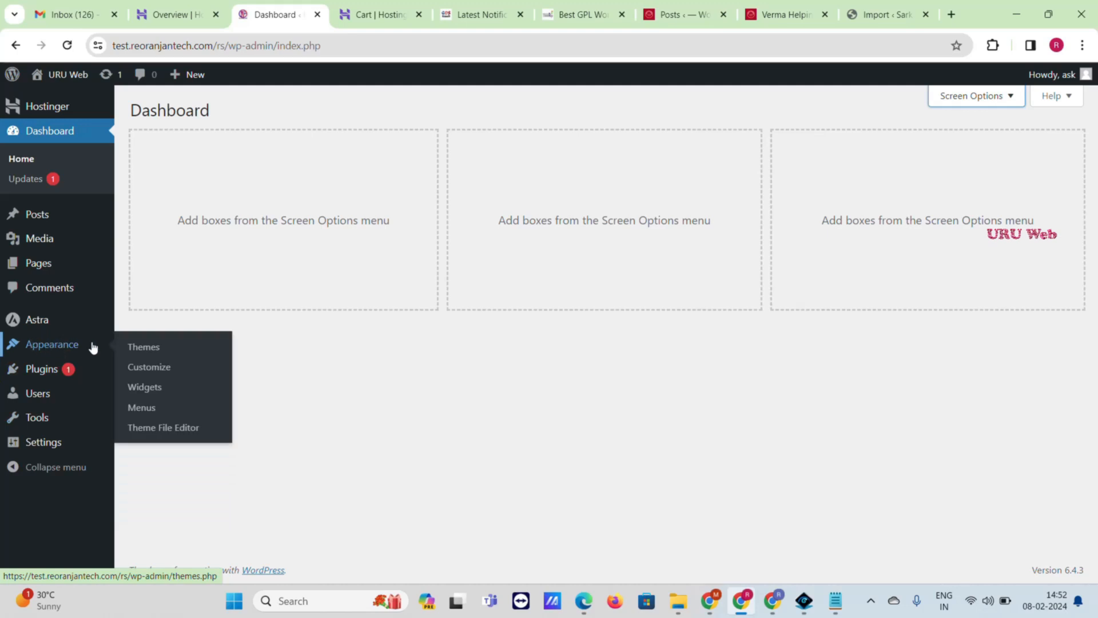
pyautogui.click(135, 348)
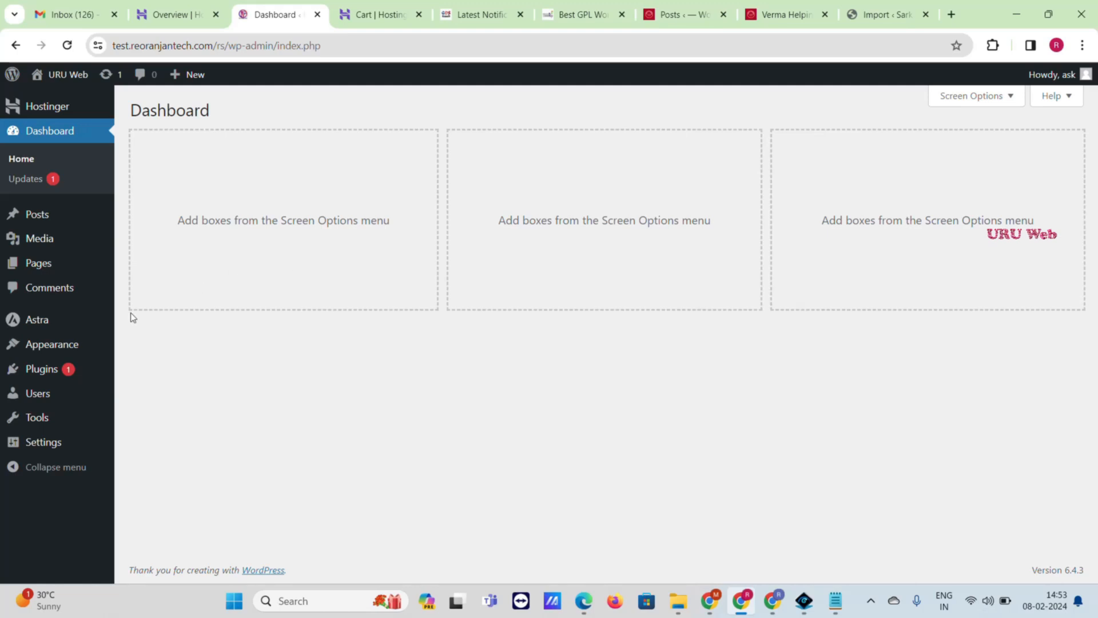
pyautogui.moveTo(102, 346)
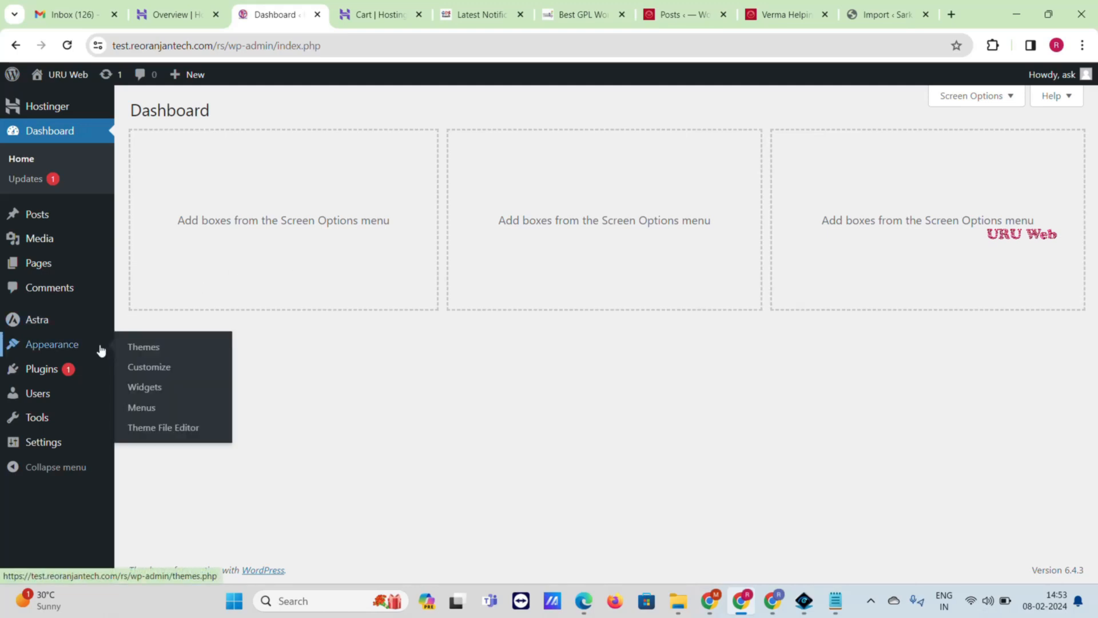
pyautogui.click(168, 346)
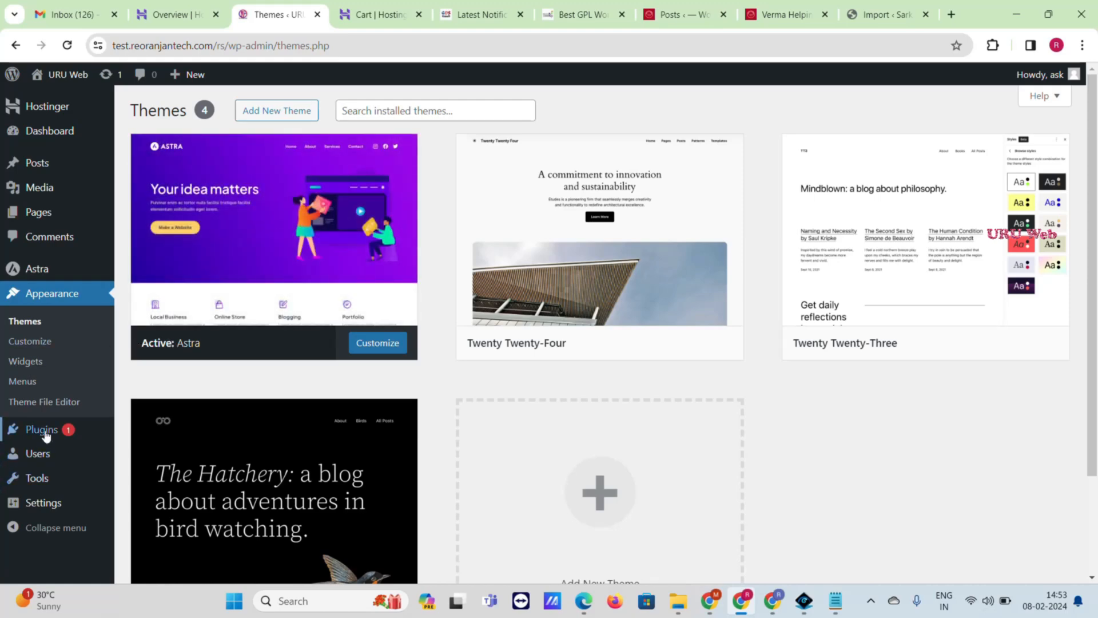
# - Search the plugins available to add for "elementor" and install Elementor Website Builder
pyautogui.moveTo(48, 436)
pyautogui.click(179, 456)
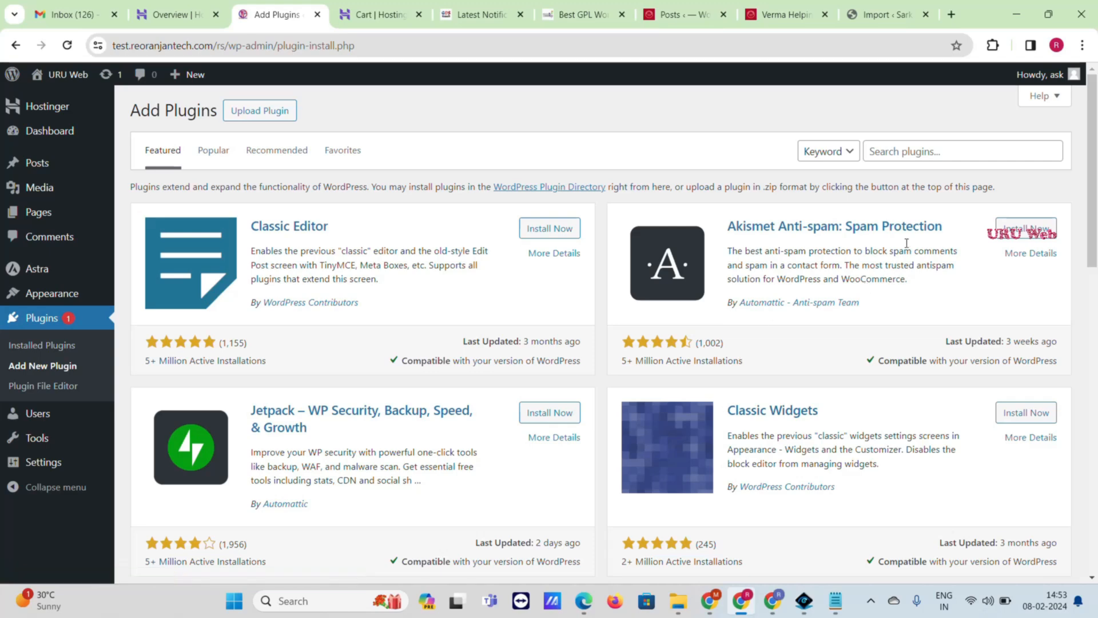
pyautogui.click(890, 160)
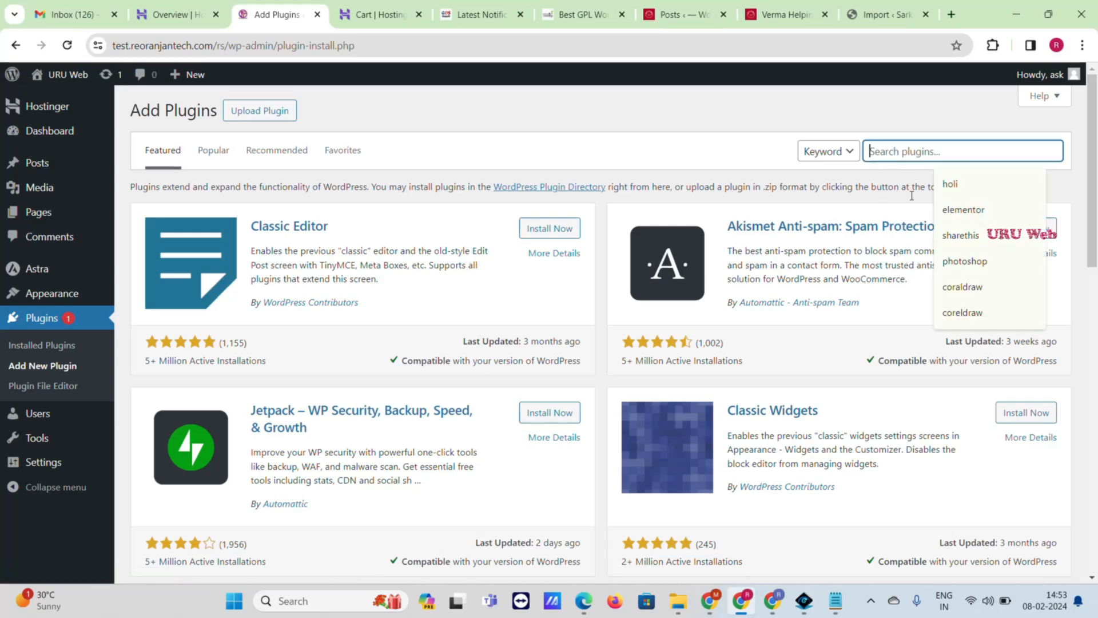
pyautogui.click(941, 211)
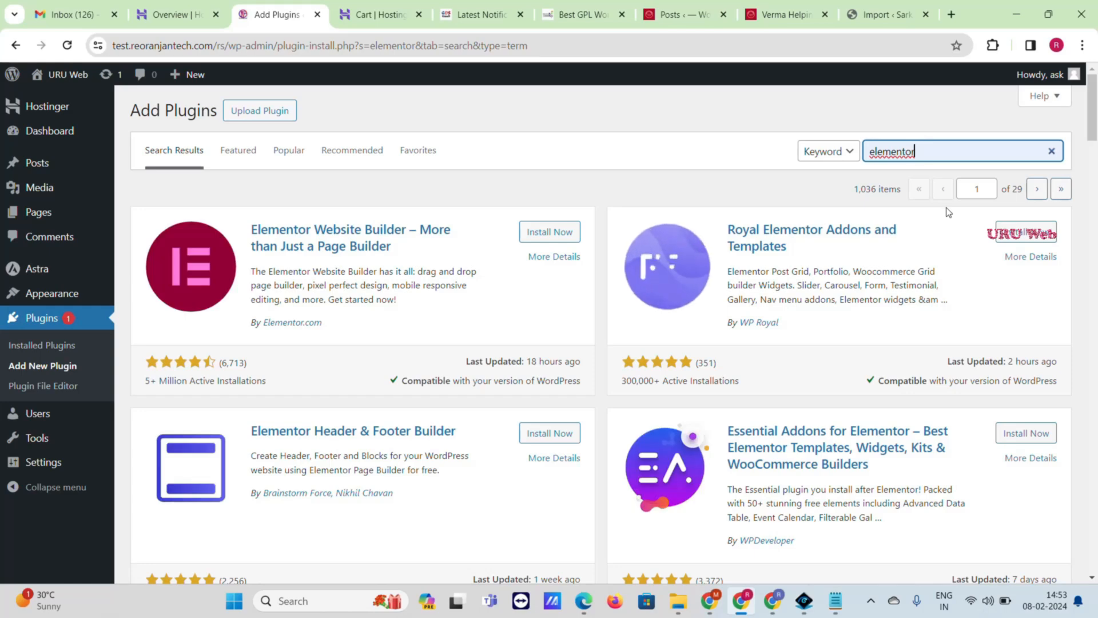
pyautogui.click(550, 226)
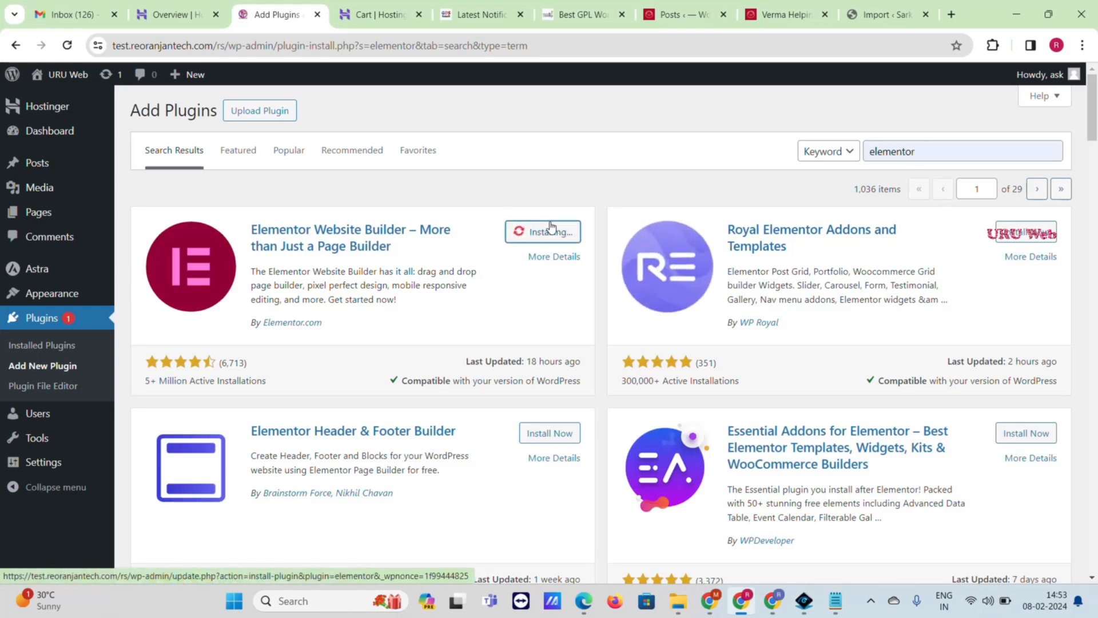
# - Look through the themeraja.com home page for premium plugins and themes, including the Elementor Pro and ElementsKit Pro offers
pyautogui.click(585, 6)
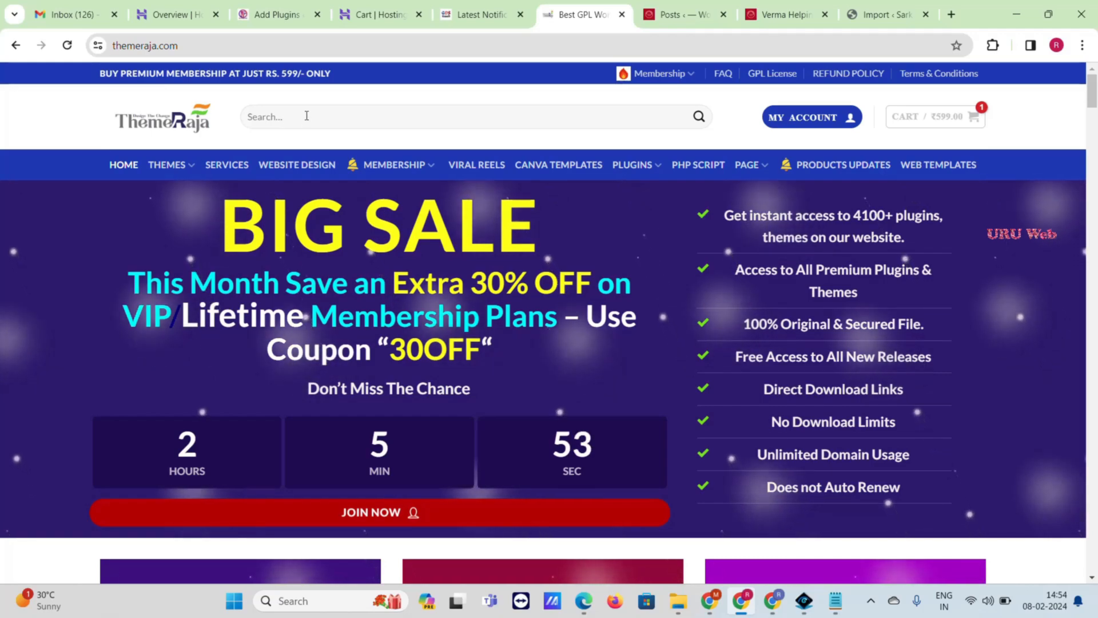
pyautogui.scroll(-15, 338, 248)
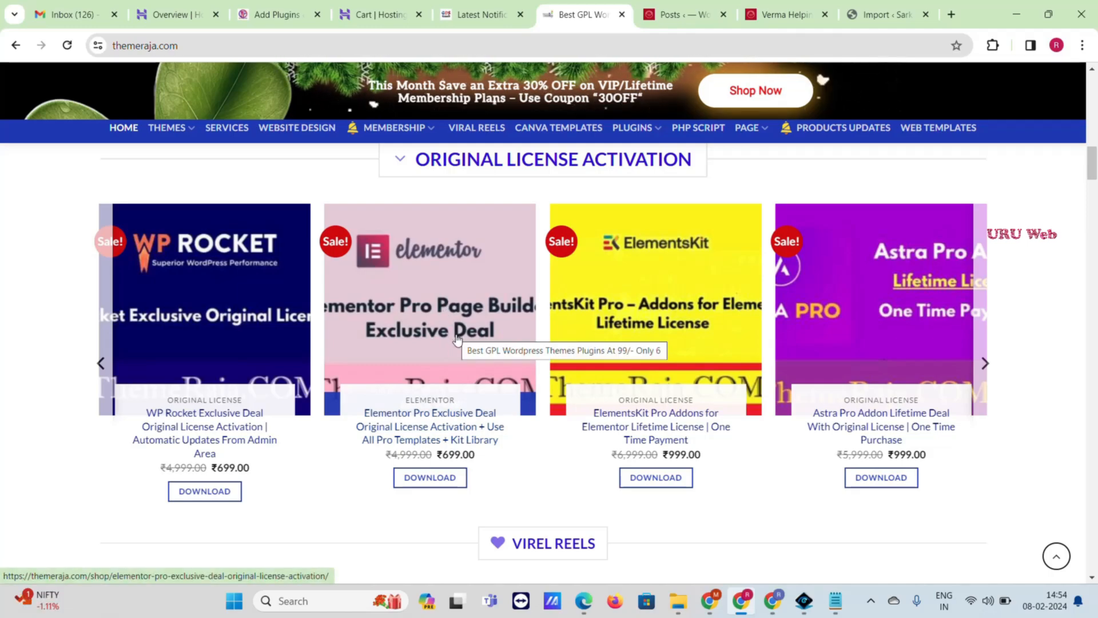
pyautogui.scroll(-10, 458, 339)
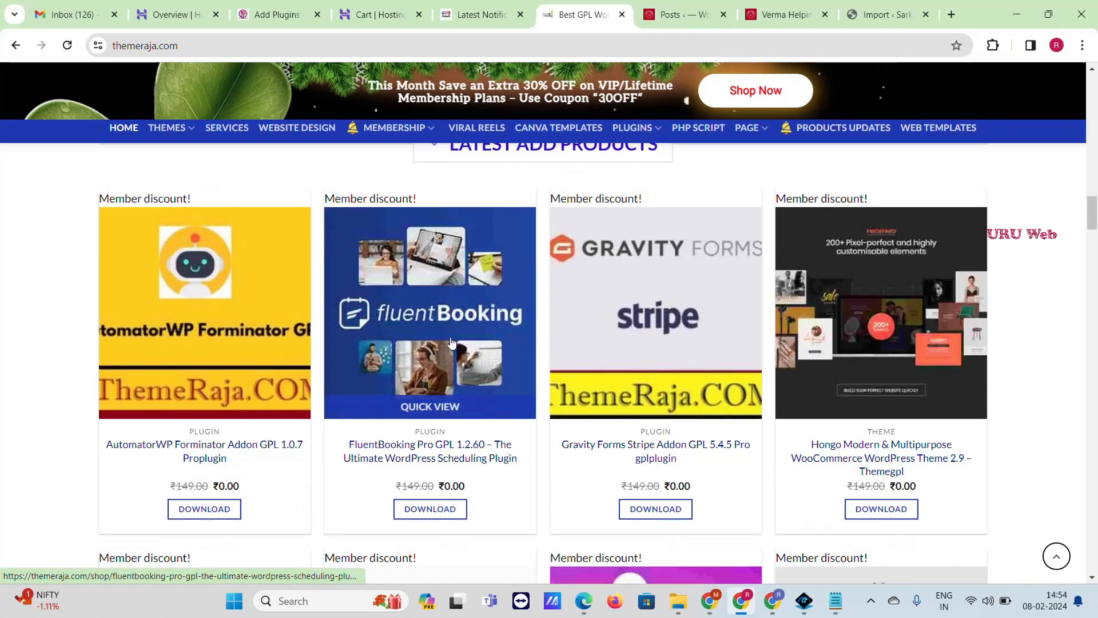
pyautogui.scroll(-6, 451, 341)
pyautogui.scroll(-10, 451, 342)
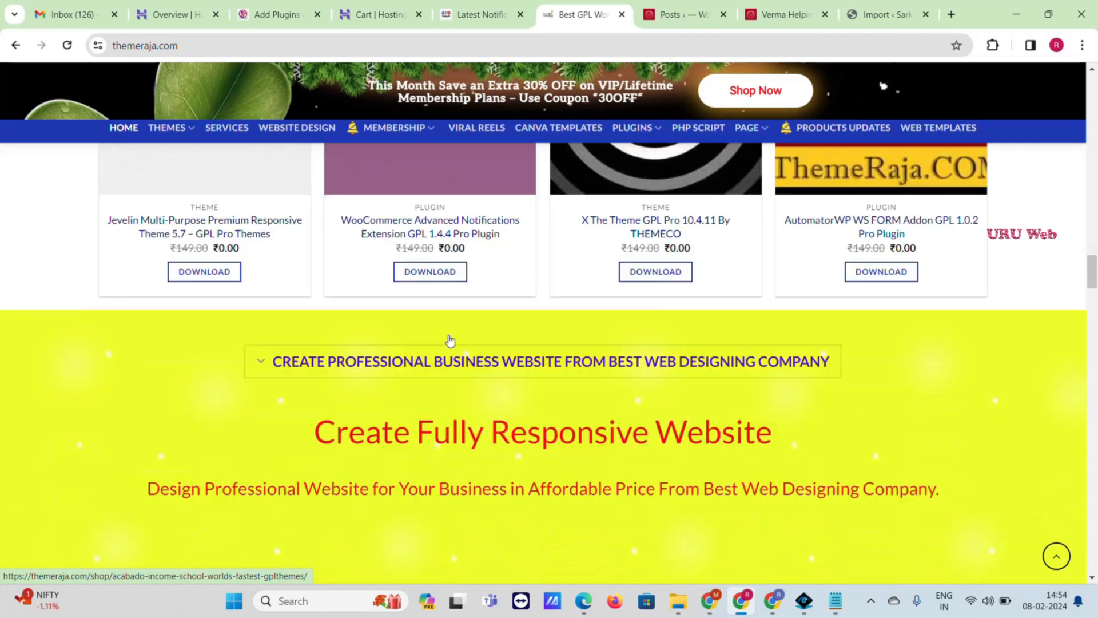
pyautogui.scroll(-6, 451, 341)
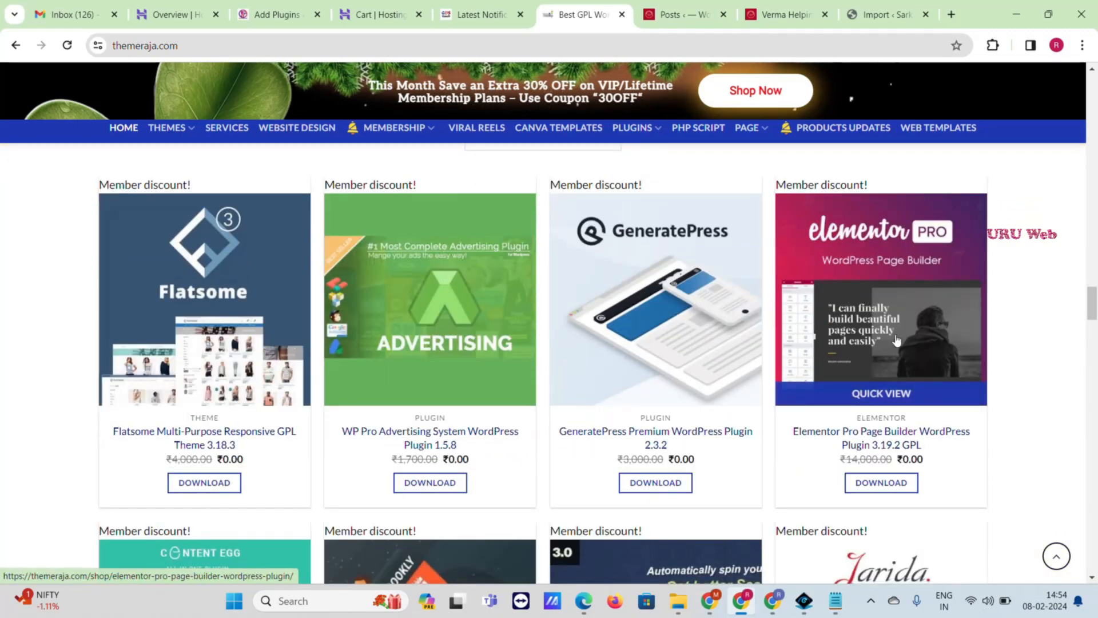
pyautogui.scroll(5, 896, 341)
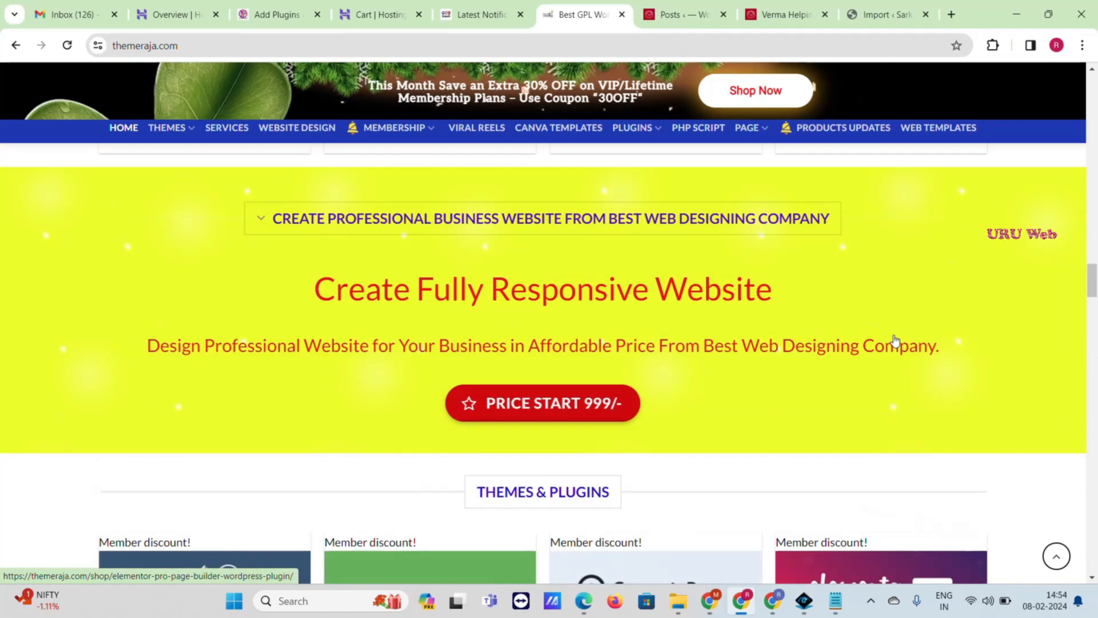
pyautogui.scroll(-4, 896, 341)
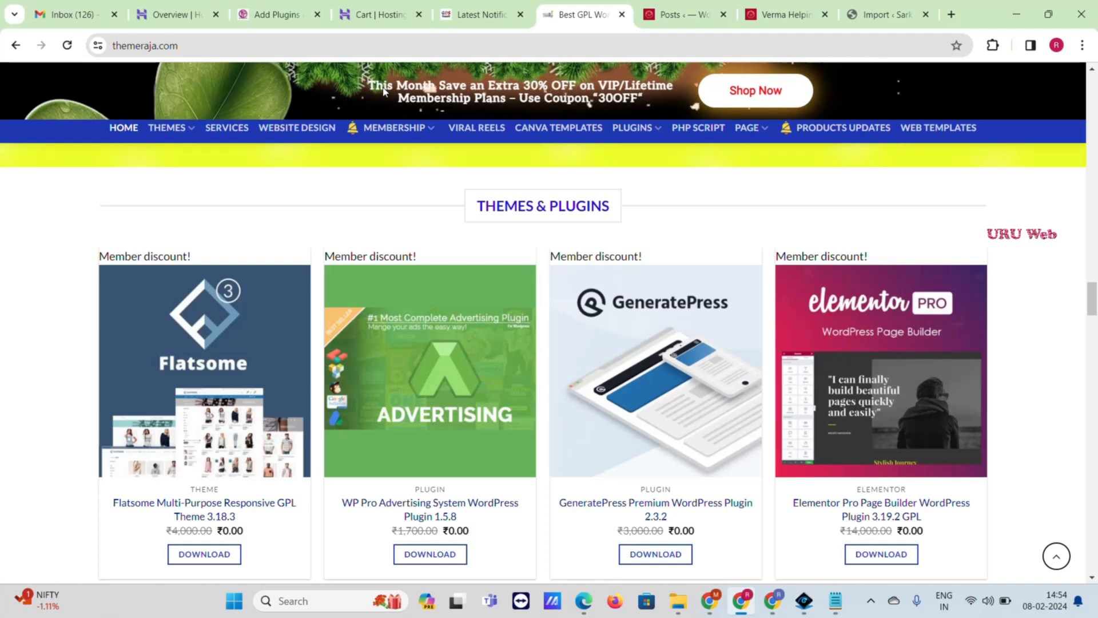
# - Return to the test site's plugin search results and activate Elementor Website Builder
pyautogui.click(285, 4)
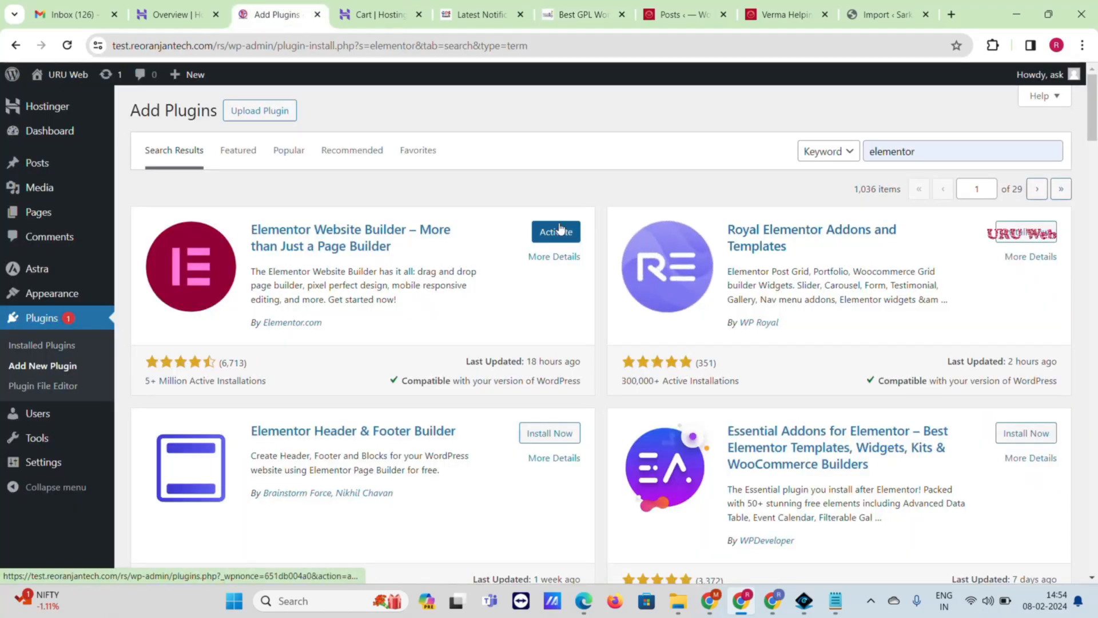
pyautogui.click(561, 230)
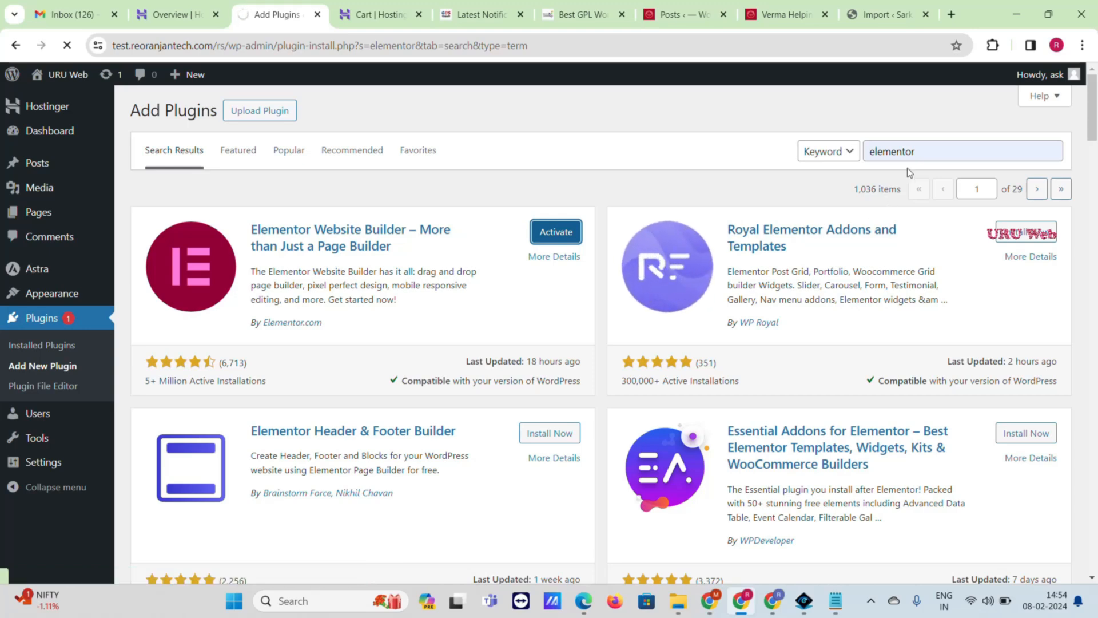
pyautogui.click(915, 152)
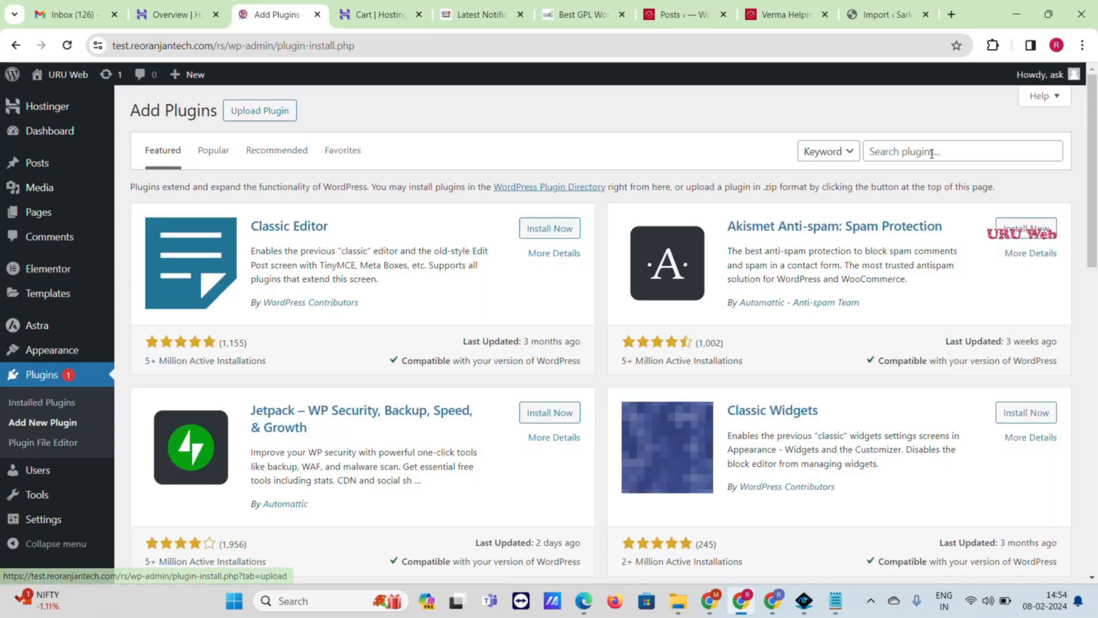
# - Search the available plugins for "elementskit", then install and activate ElementsKit Elementor addons
pyautogui.click(934, 141)
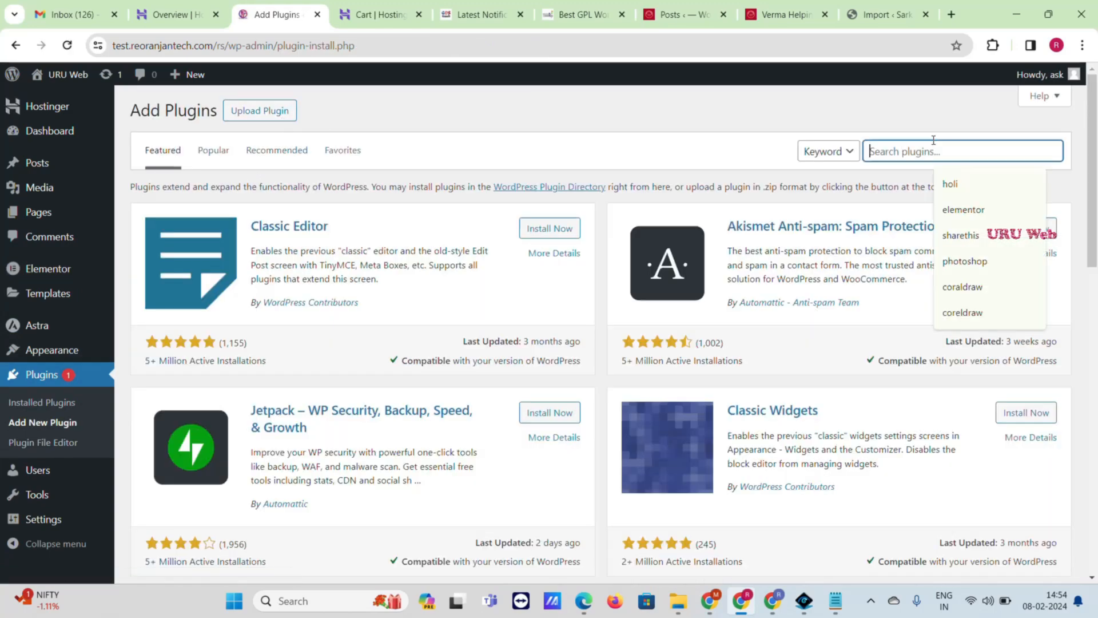
pyautogui.write('elementskit')
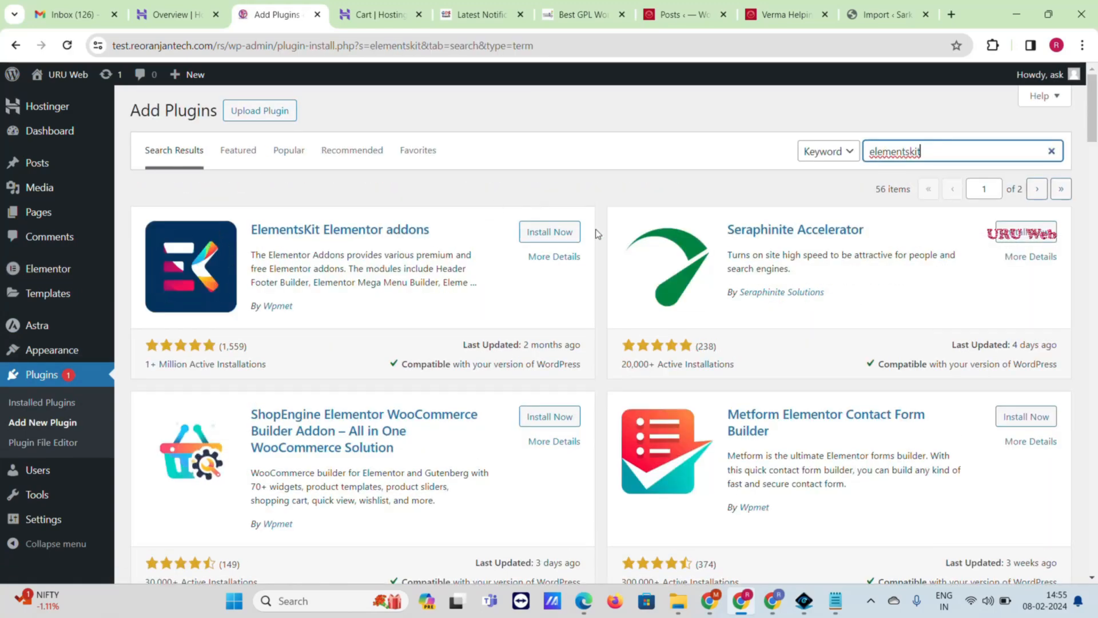
pyautogui.click(551, 234)
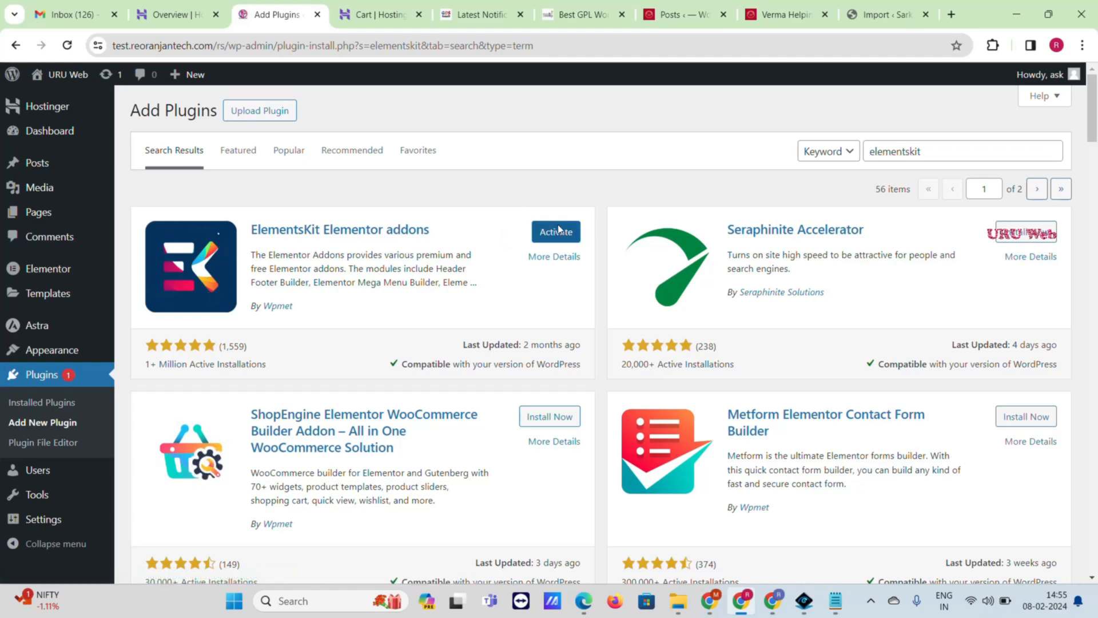
pyautogui.click(562, 233)
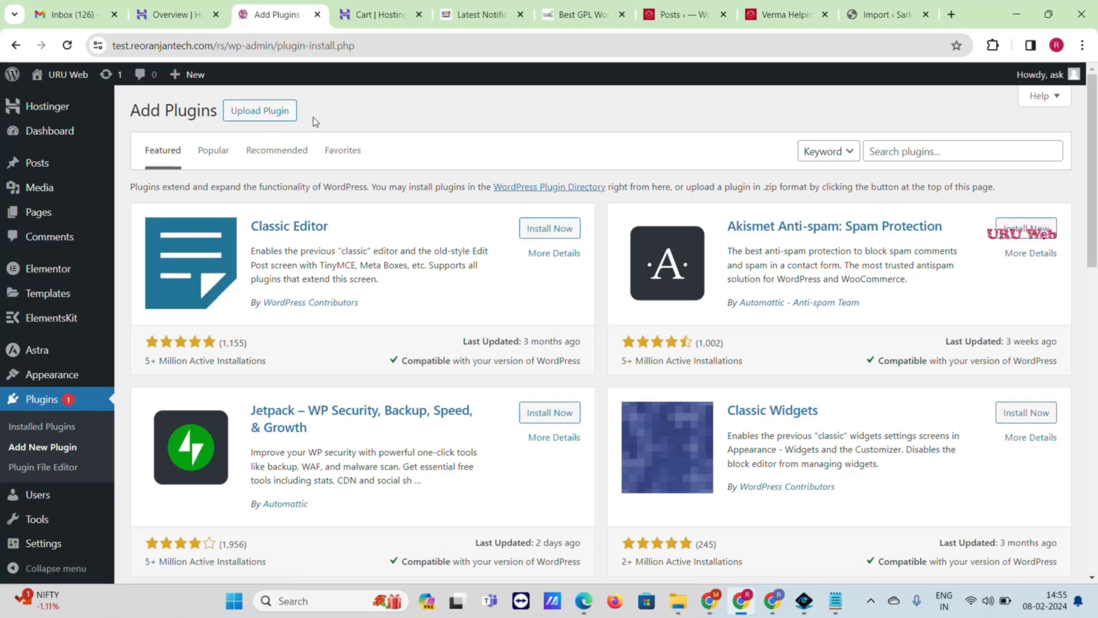
# - Start uploading a plugin in .zip format and open the file chooser for its archive
pyautogui.click(272, 114)
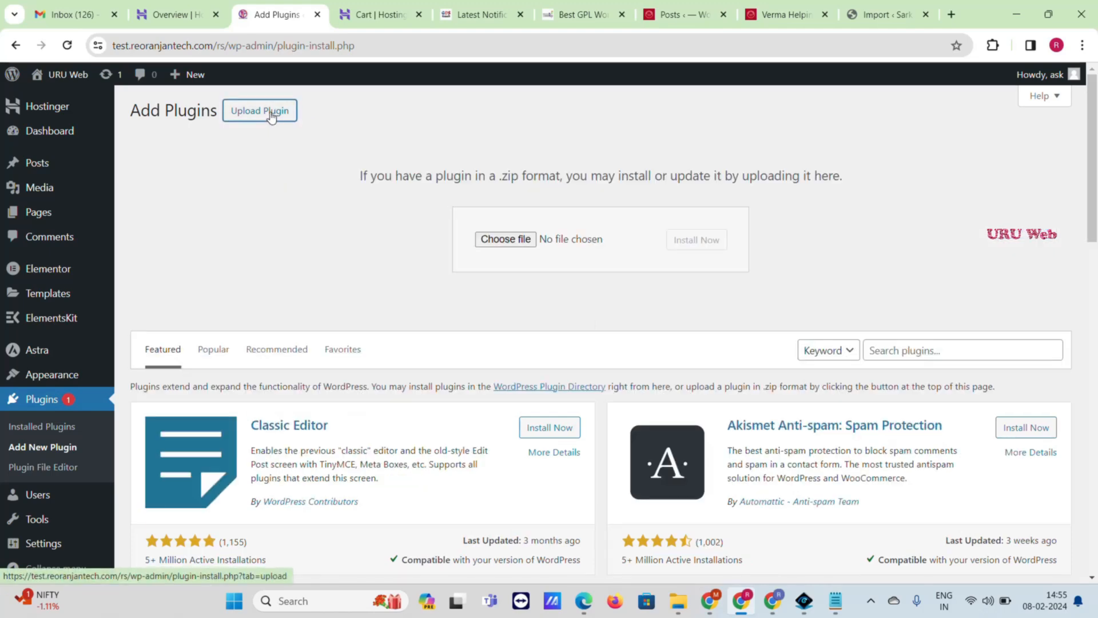
pyautogui.click(515, 240)
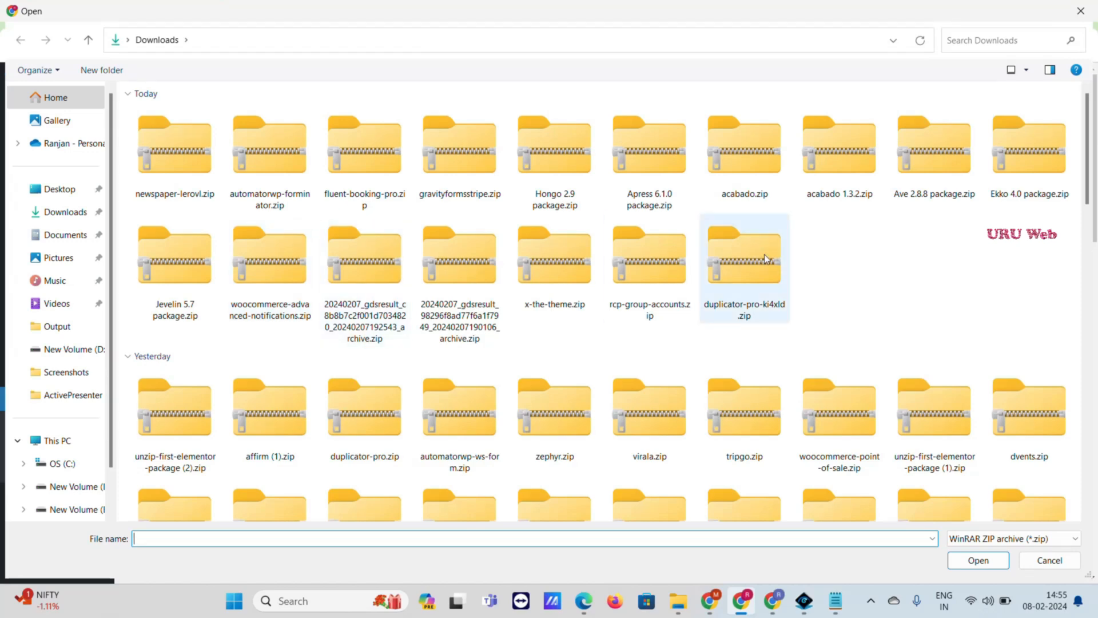
# - Try to extract unzip-first-elementor-package (2).zip from Downloads into a folder of the same name
pyautogui.scroll(-4, 184, 331)
pyautogui.click(171, 194)
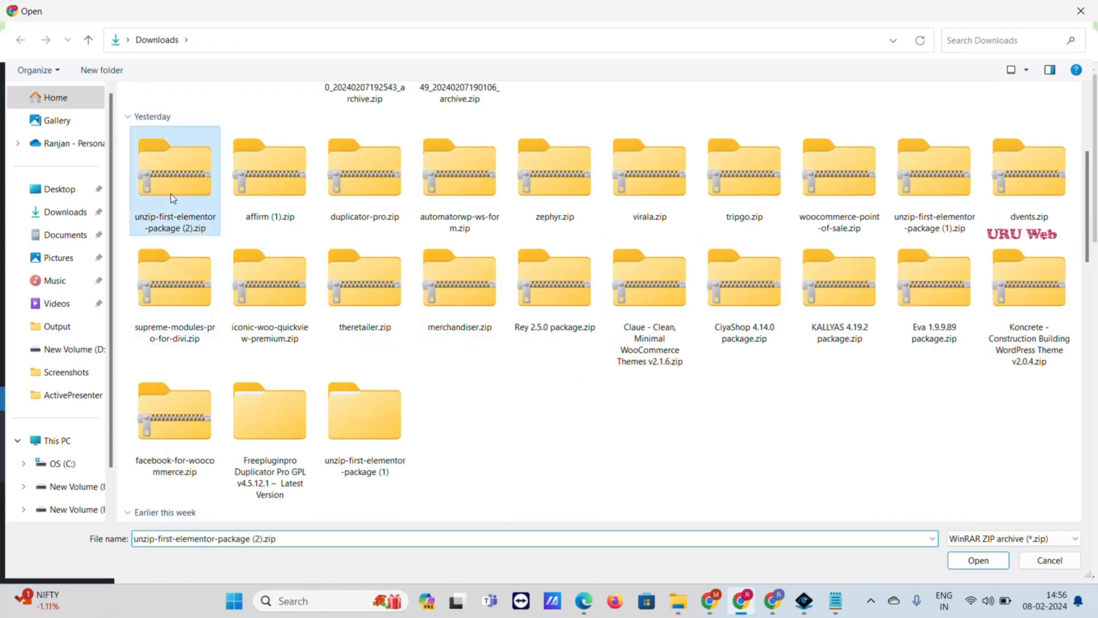
pyautogui.rightClick(171, 193)
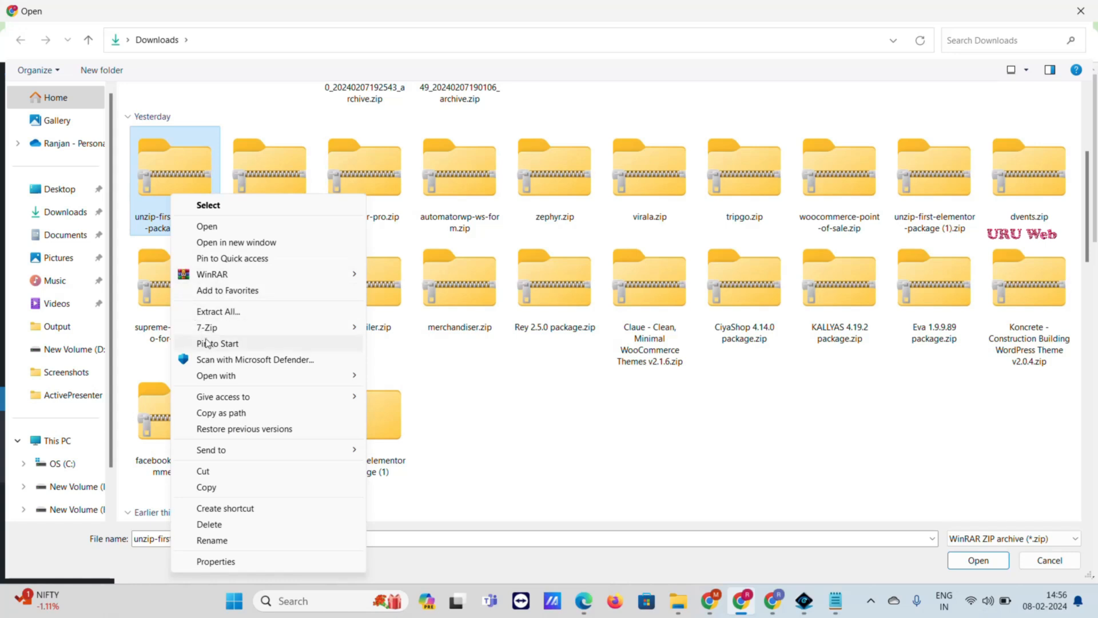
pyautogui.click(222, 313)
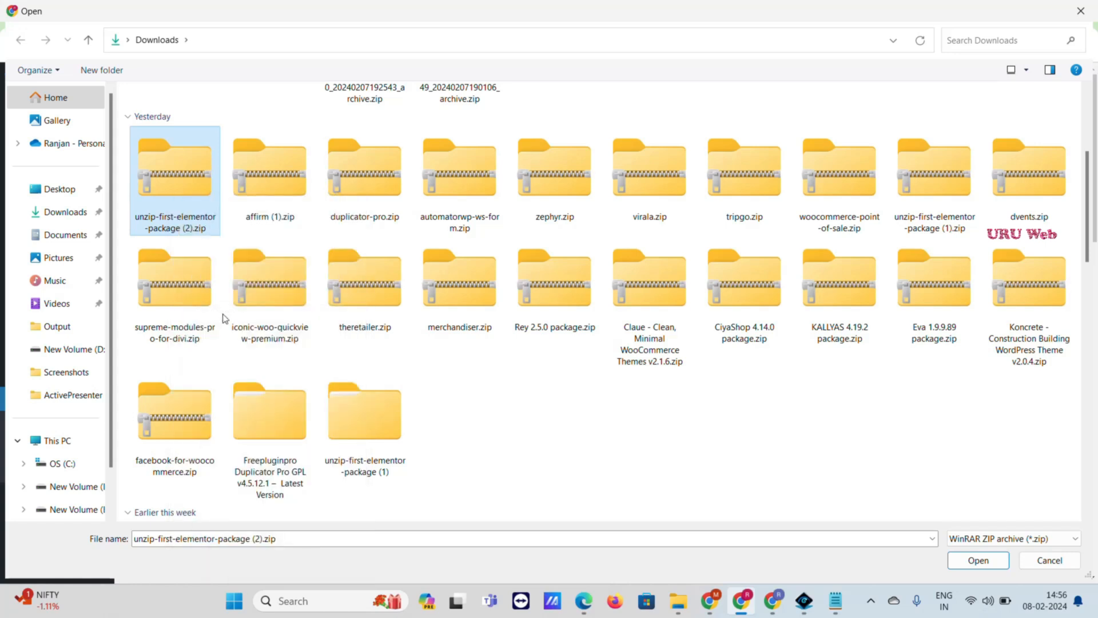
pyautogui.rightClick(179, 176)
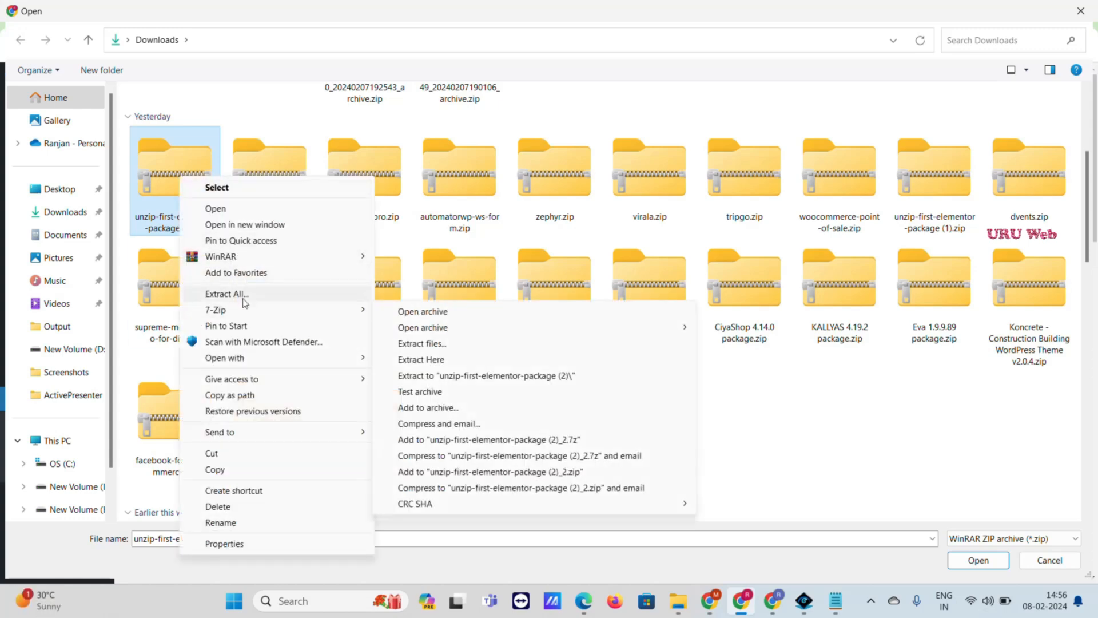
pyautogui.click(245, 301)
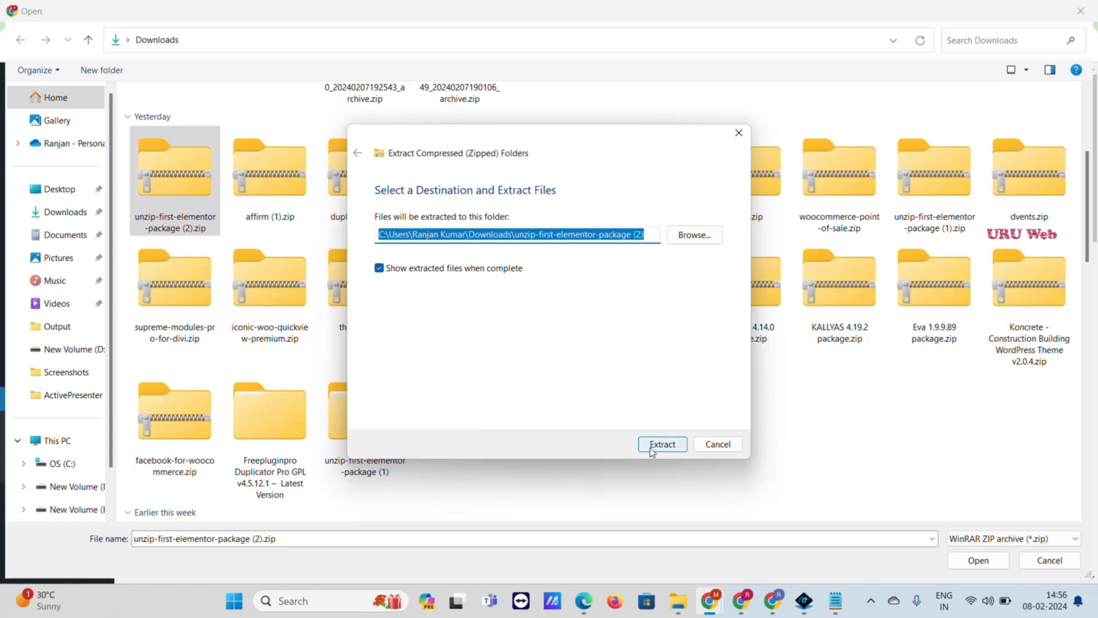
pyautogui.click(662, 445)
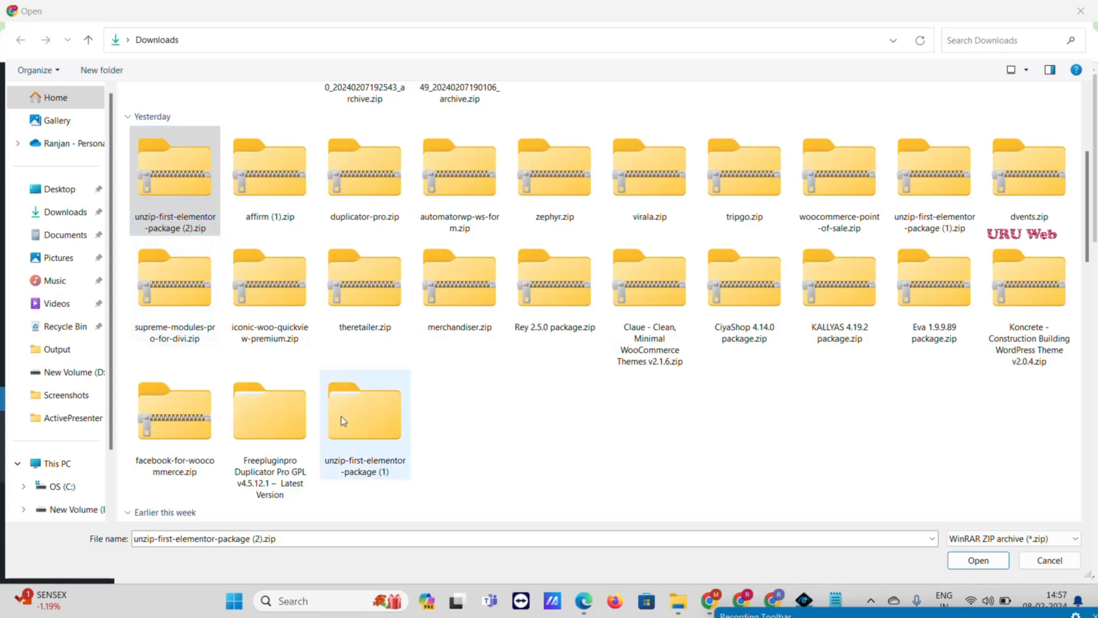
# - Choose elementor-pro-3.19.1v2.zip inside the unzip-first-elementor-package (1) folder in Downloads and install it as a plugin
pyautogui.doubleClick(362, 421)
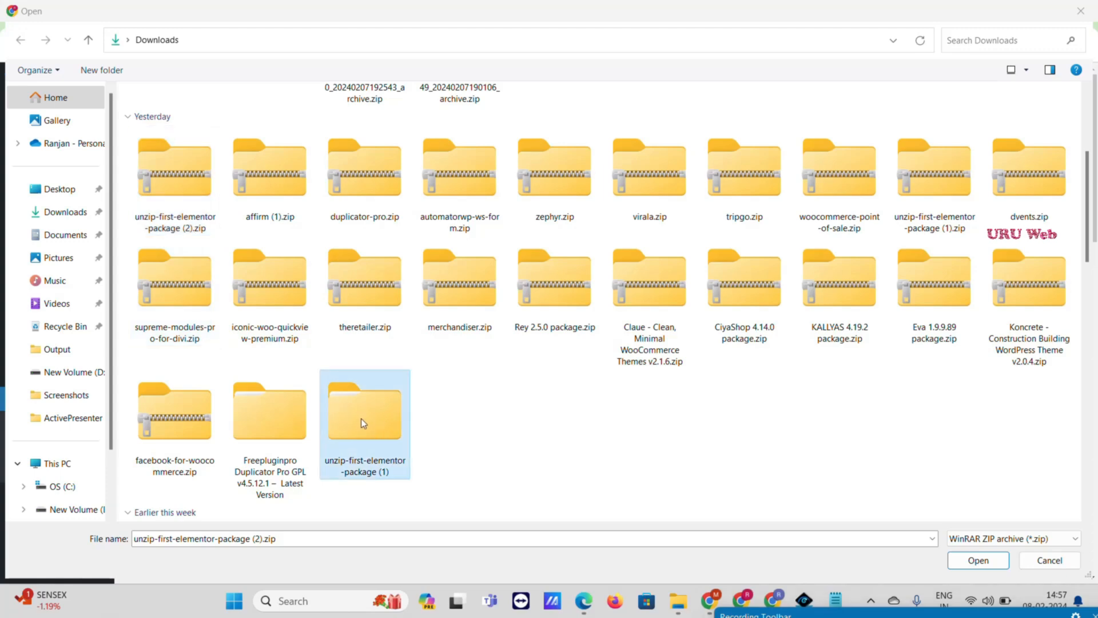
pyautogui.doubleClick(247, 131)
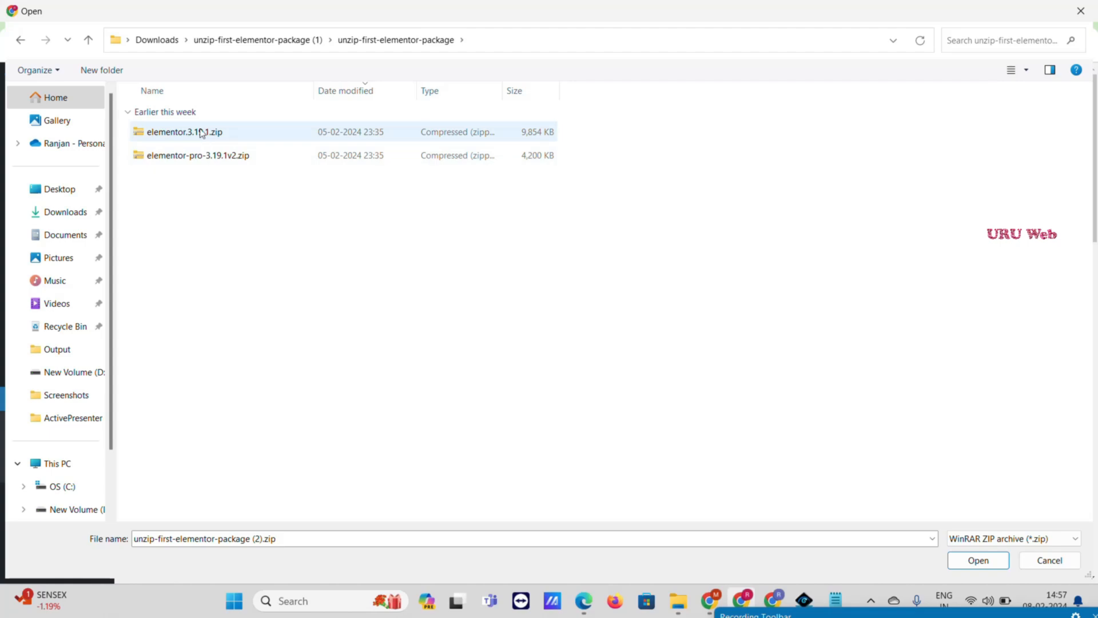
pyautogui.doubleClick(239, 159)
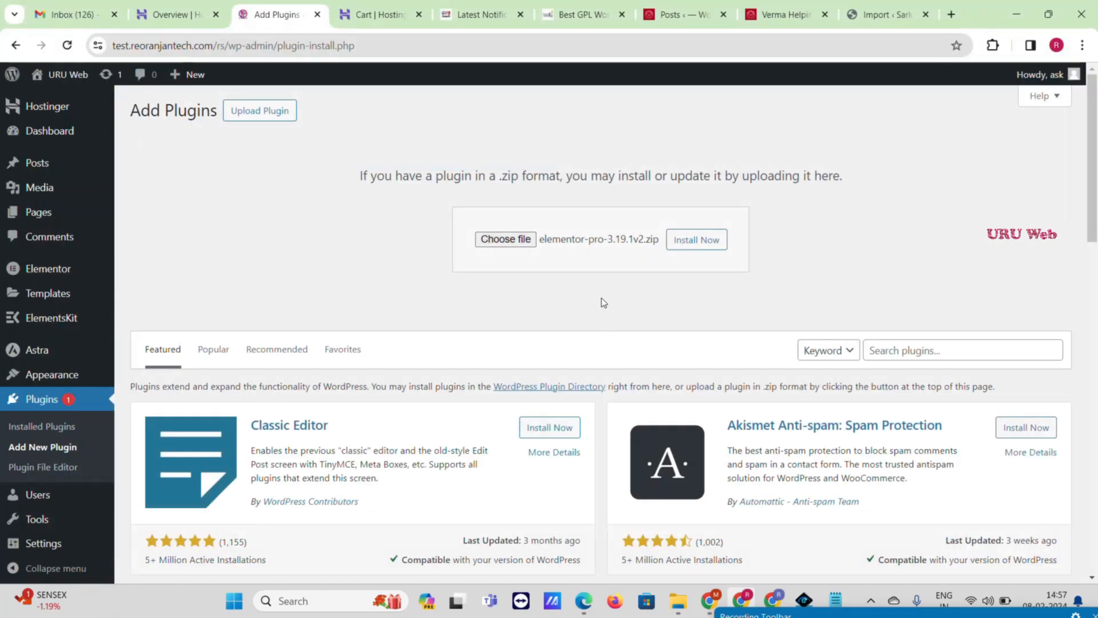
pyautogui.click(708, 245)
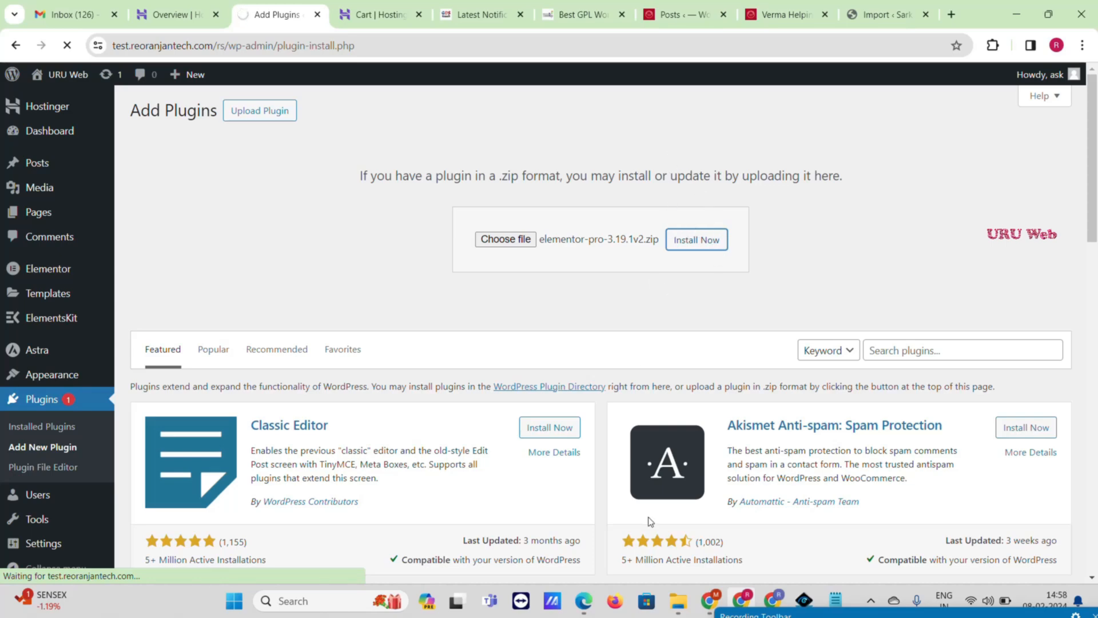
# - Switch to the other Chrome window and examine the Digital Product Website page in the Elementor editor, from headline and prices to features and sales report
pyautogui.moveTo(718, 611)
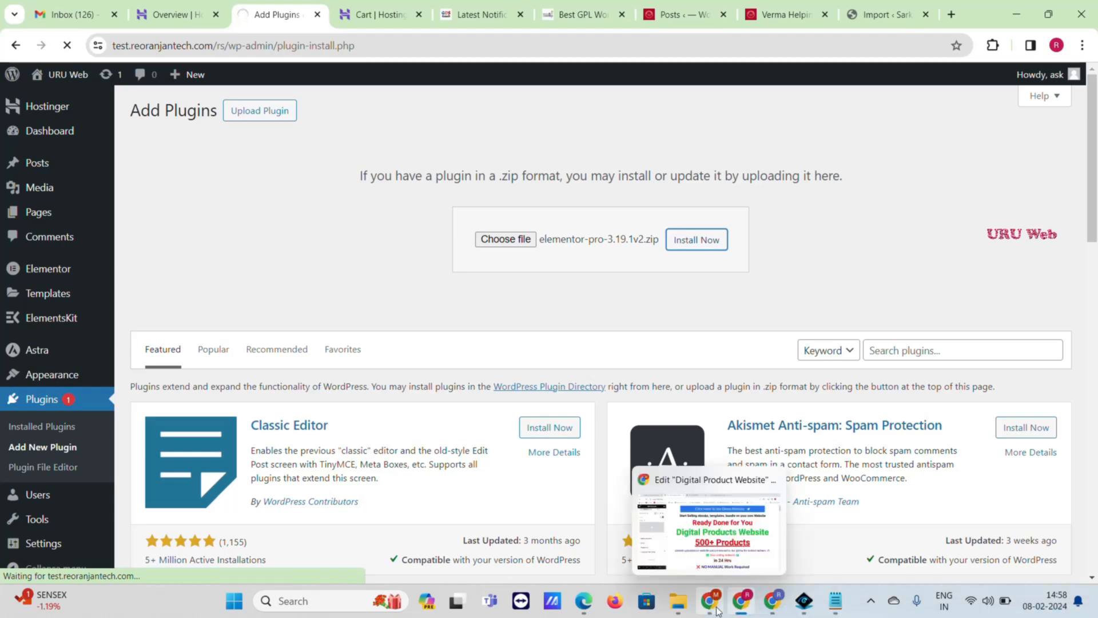
pyautogui.click(675, 541)
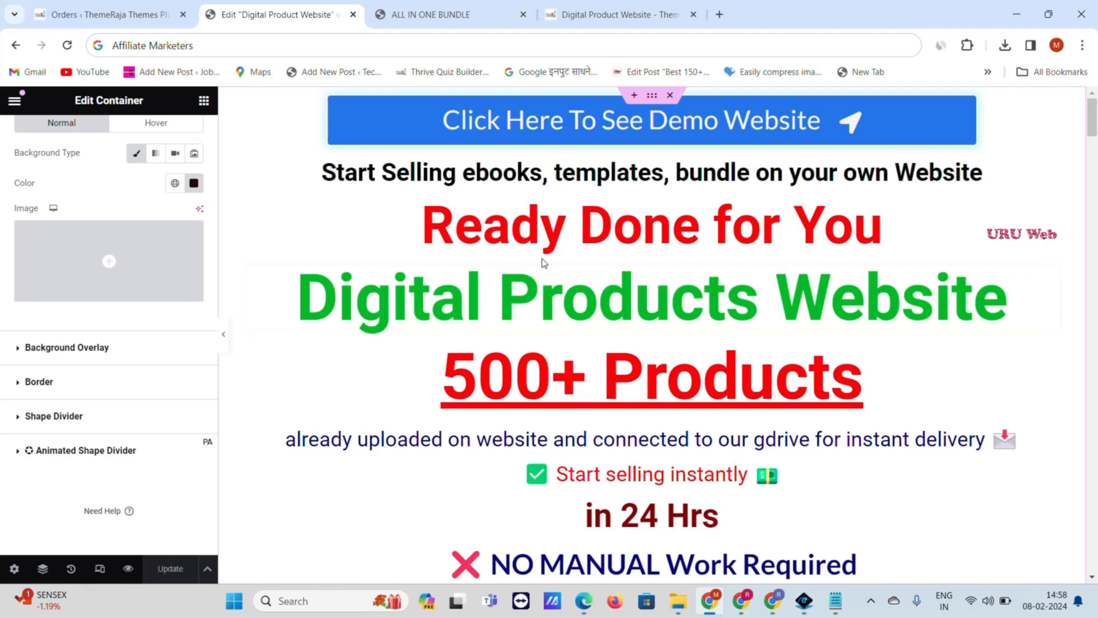
pyautogui.scroll(-2, 784, 229)
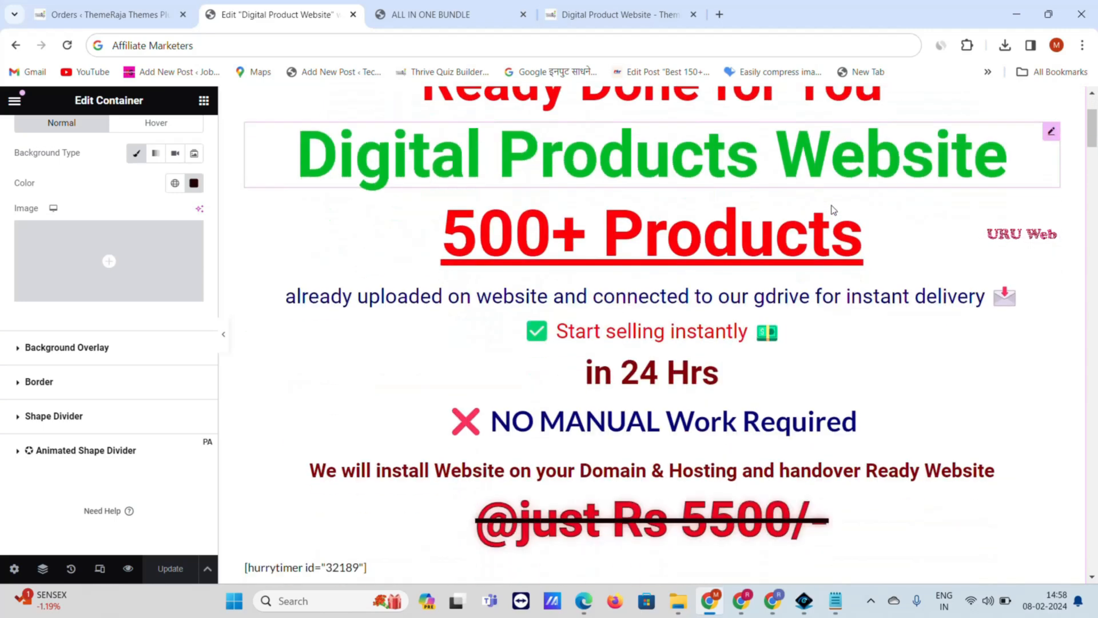
pyautogui.scroll(2, 751, 240)
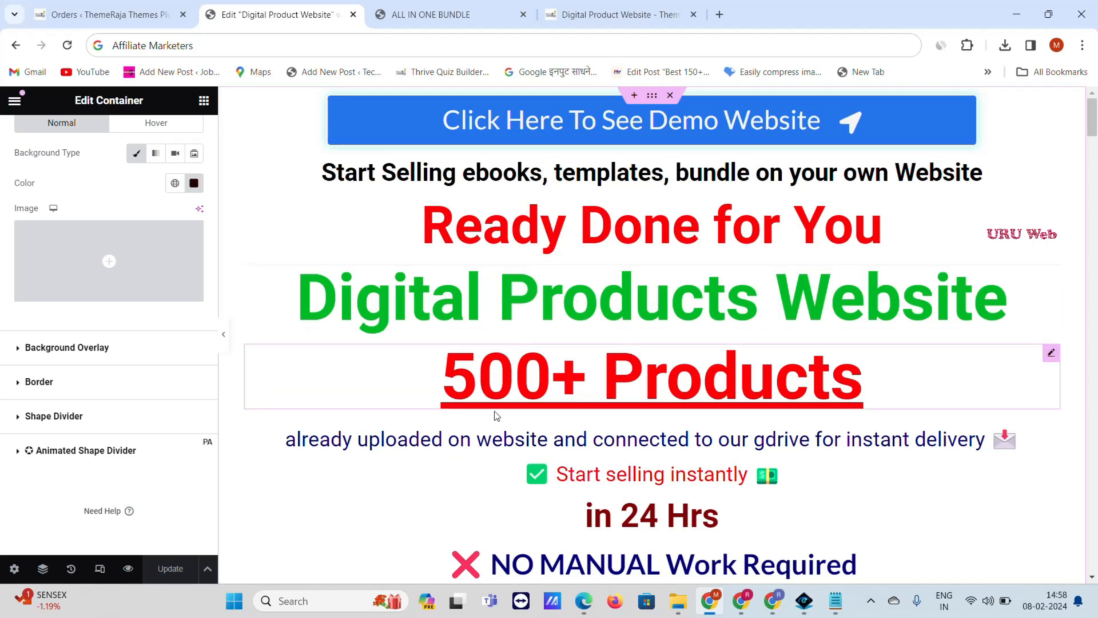
pyautogui.scroll(-4, 495, 416)
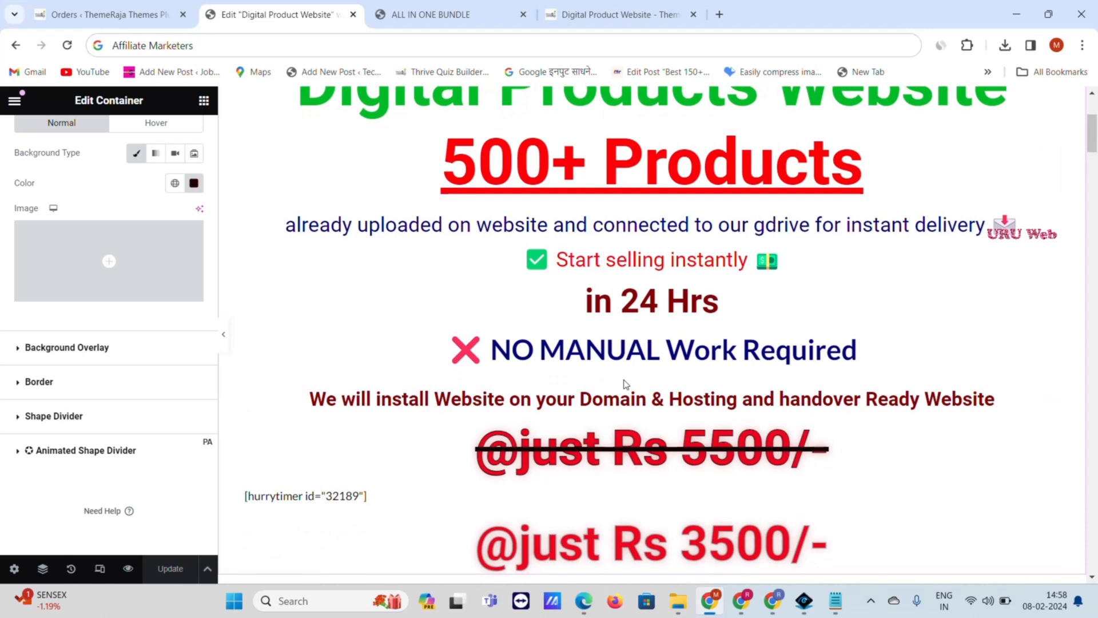
pyautogui.scroll(-4, 630, 377)
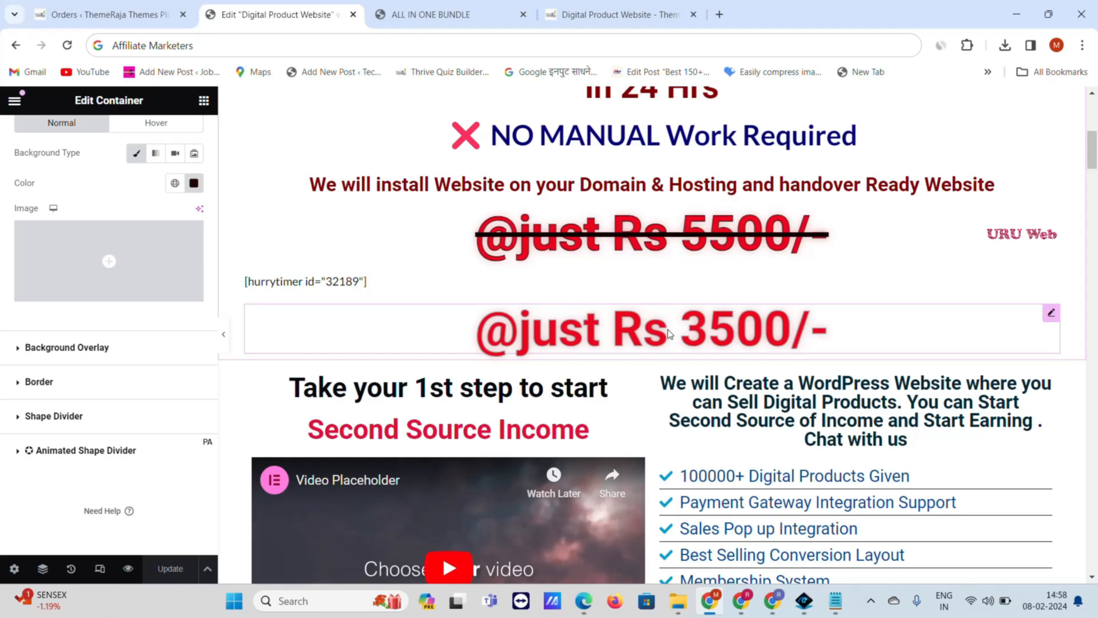
pyautogui.scroll(-5, 669, 333)
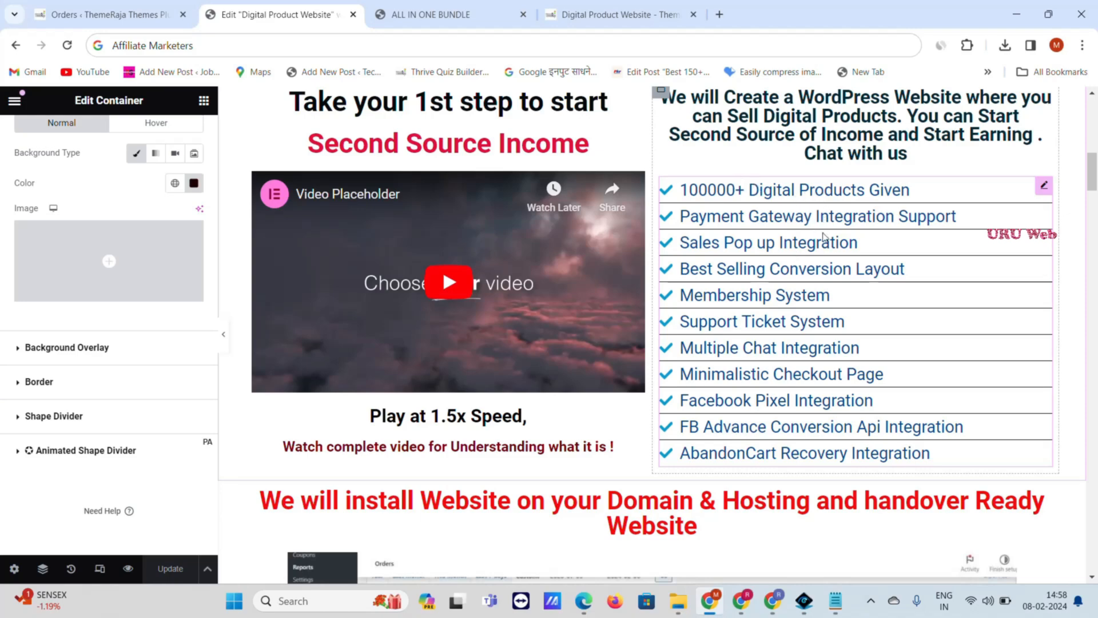
pyautogui.scroll(-7, 824, 237)
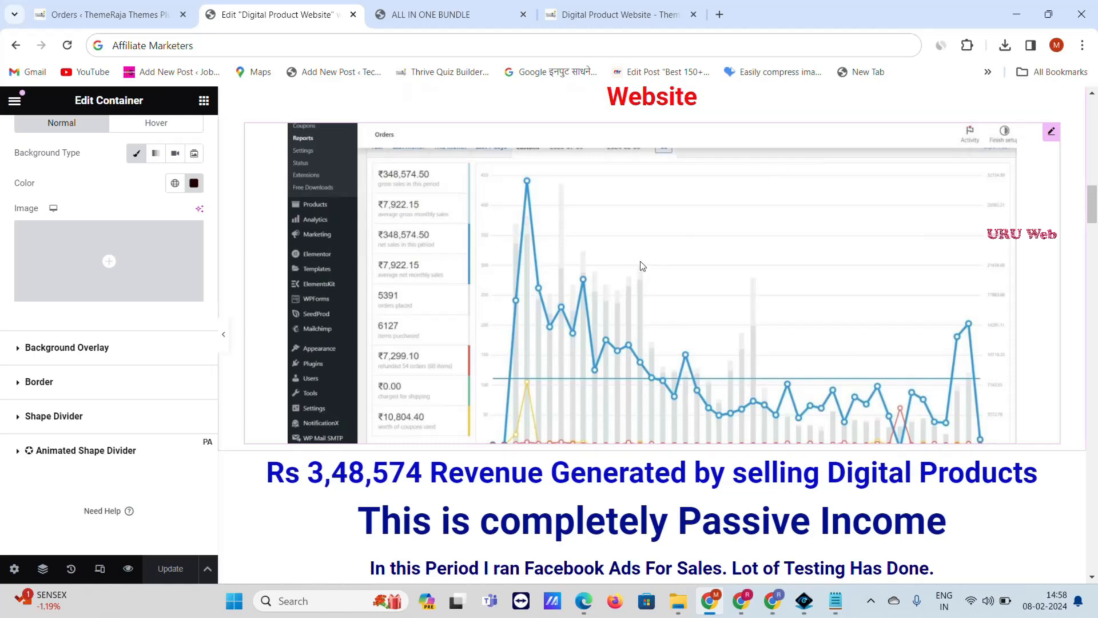
pyautogui.scroll(1, 478, 233)
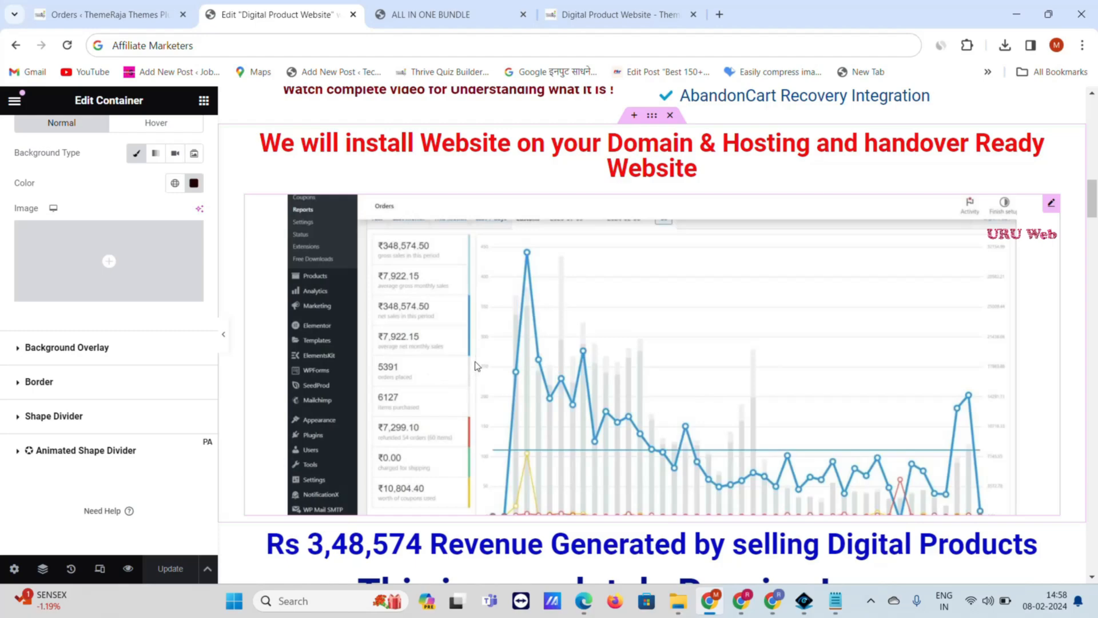
# - Examine the rest of the Digital Product Website page, from the video access section and product list to payment gateways, pricing, questions and footer
pyautogui.scroll(-7, 479, 367)
pyautogui.scroll(-3, 502, 356)
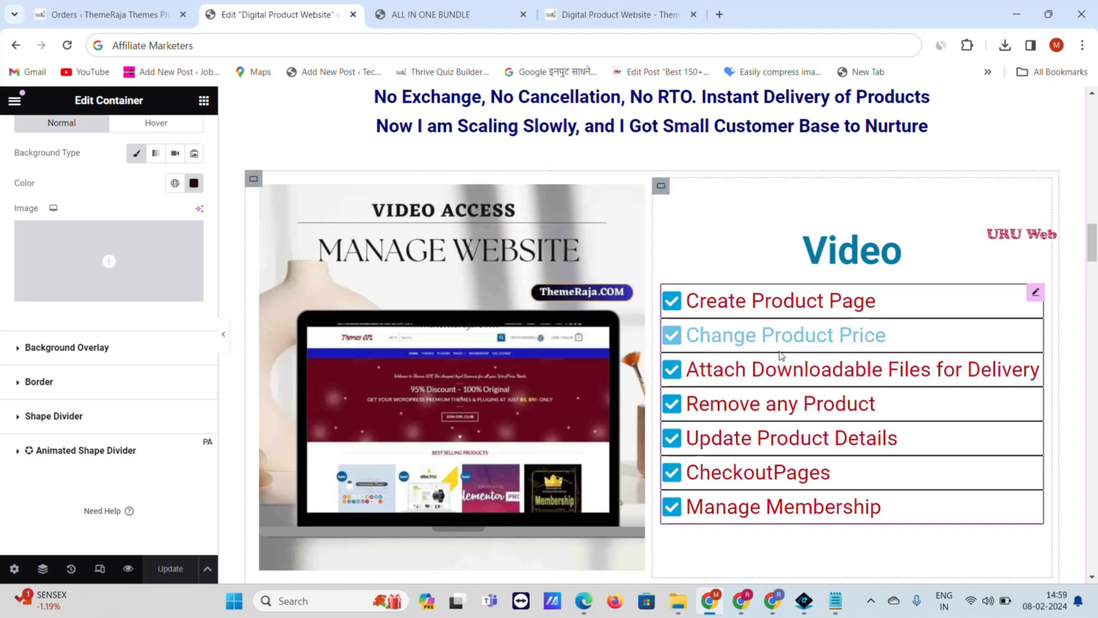
pyautogui.scroll(-3, 772, 348)
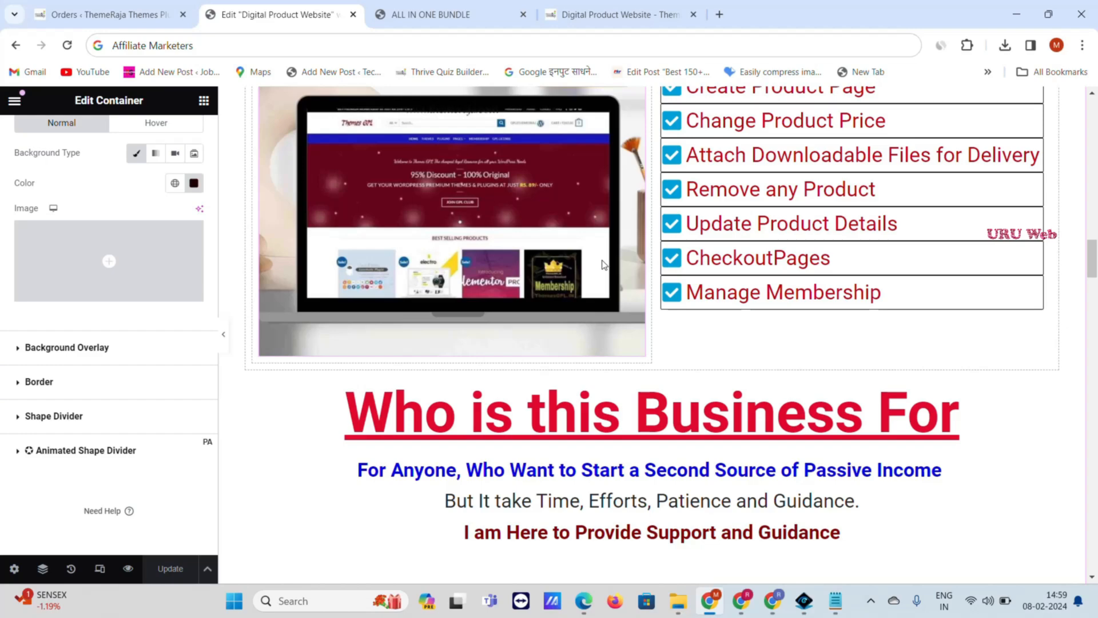
pyautogui.scroll(-12, 604, 264)
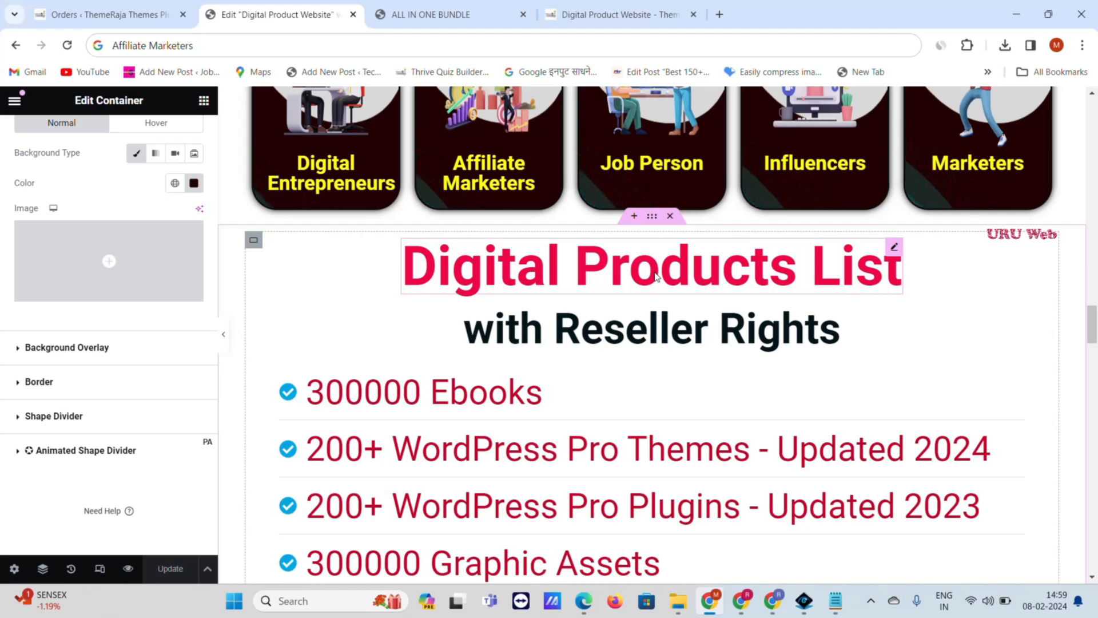
pyautogui.scroll(-2, 657, 276)
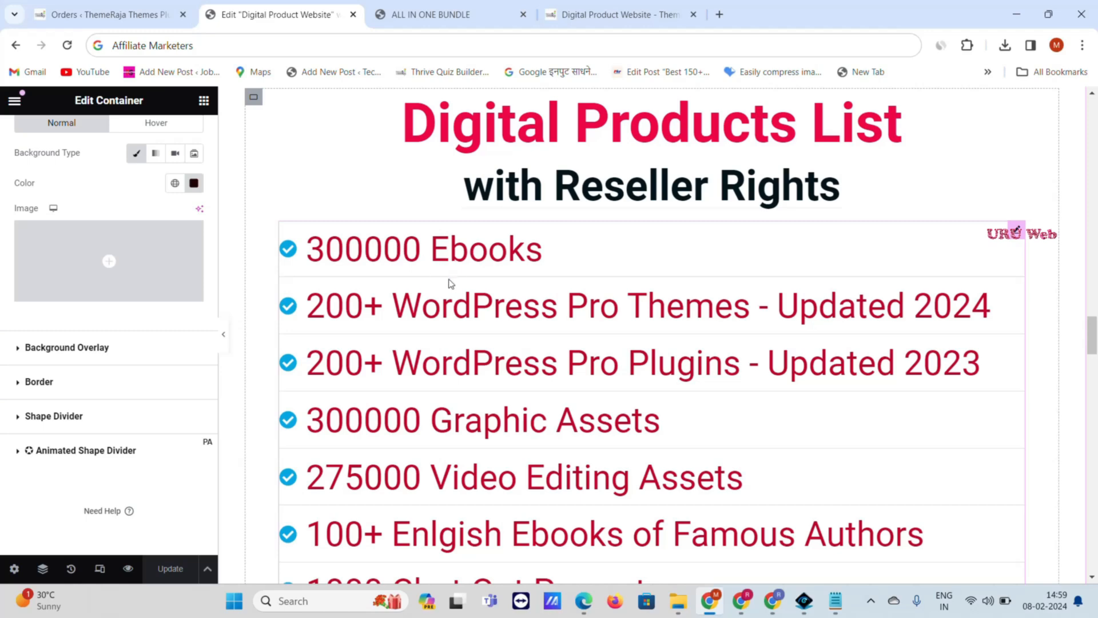
pyautogui.scroll(-2, 449, 327)
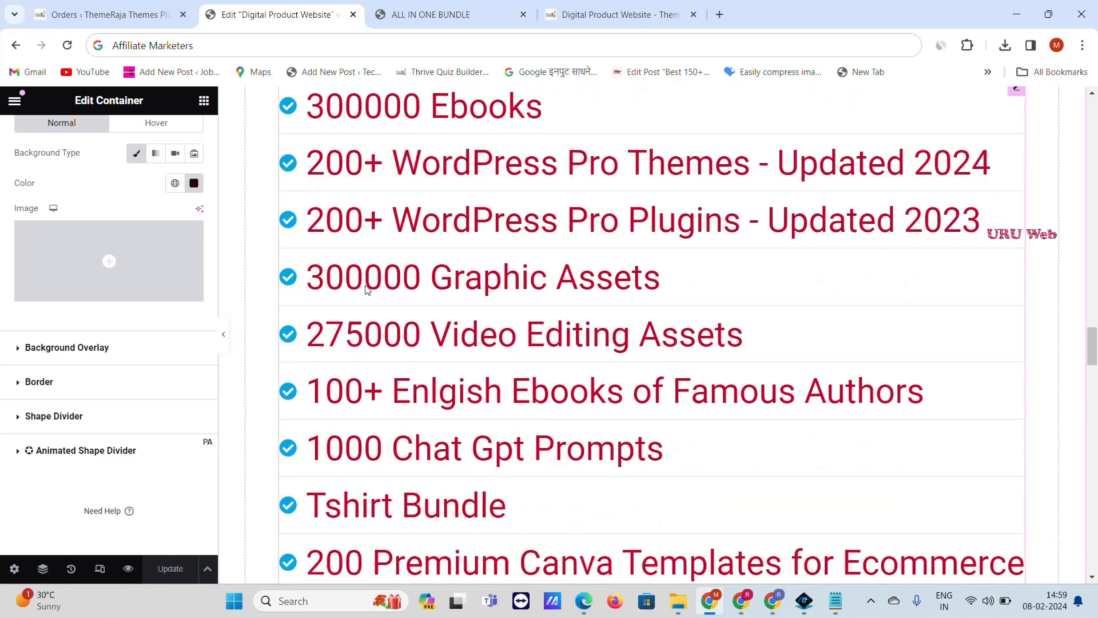
pyautogui.scroll(-2, 303, 345)
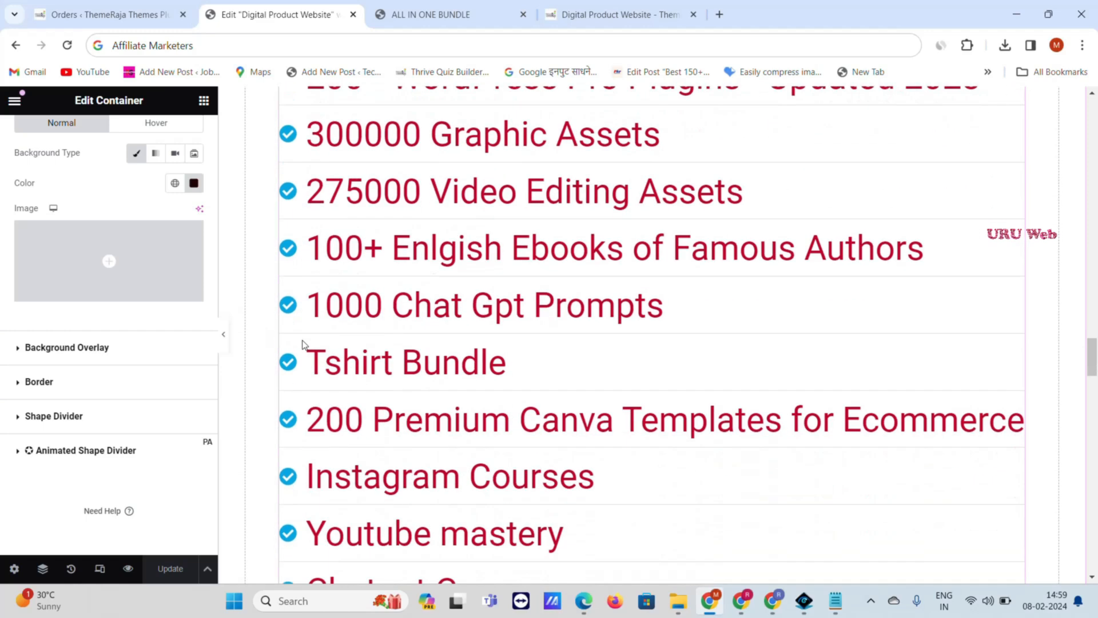
pyautogui.scroll(-10, 449, 297)
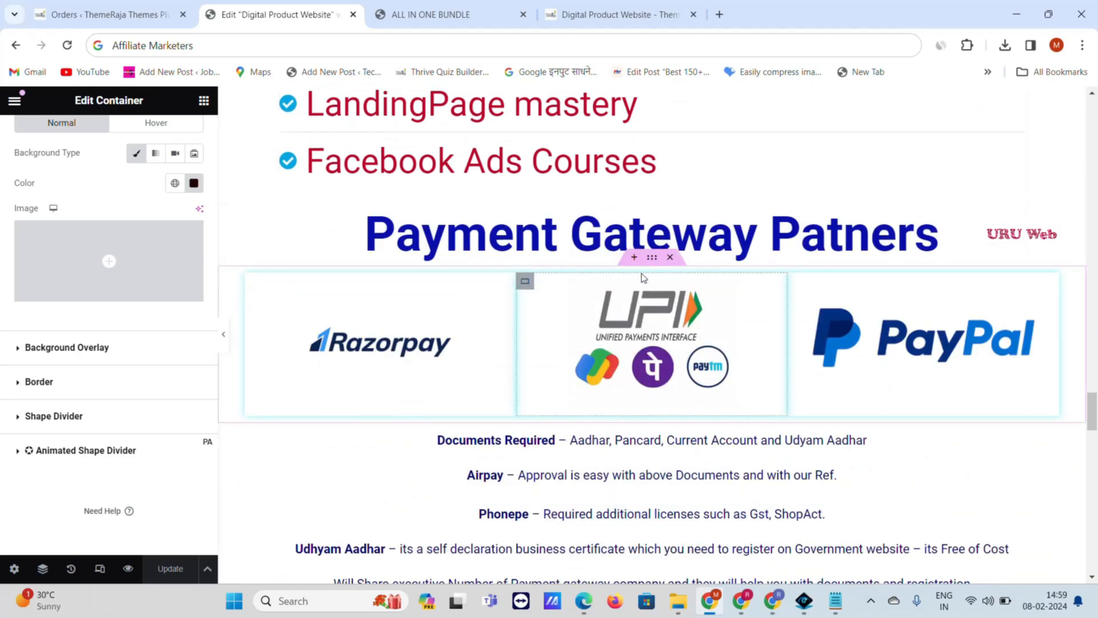
pyautogui.scroll(-6, 644, 278)
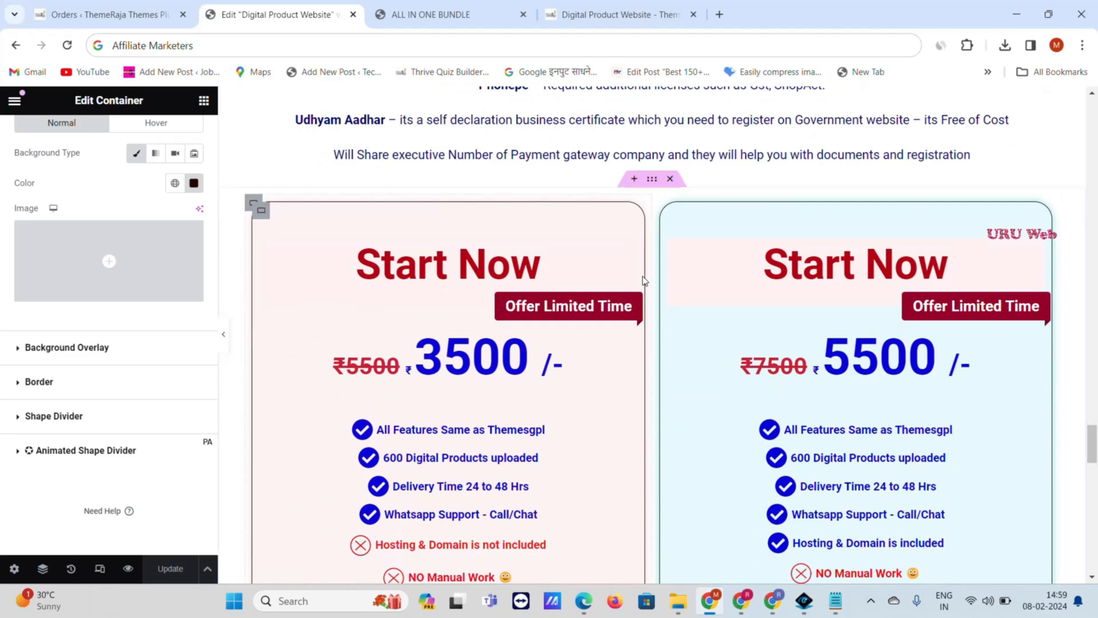
pyautogui.scroll(-2, 475, 286)
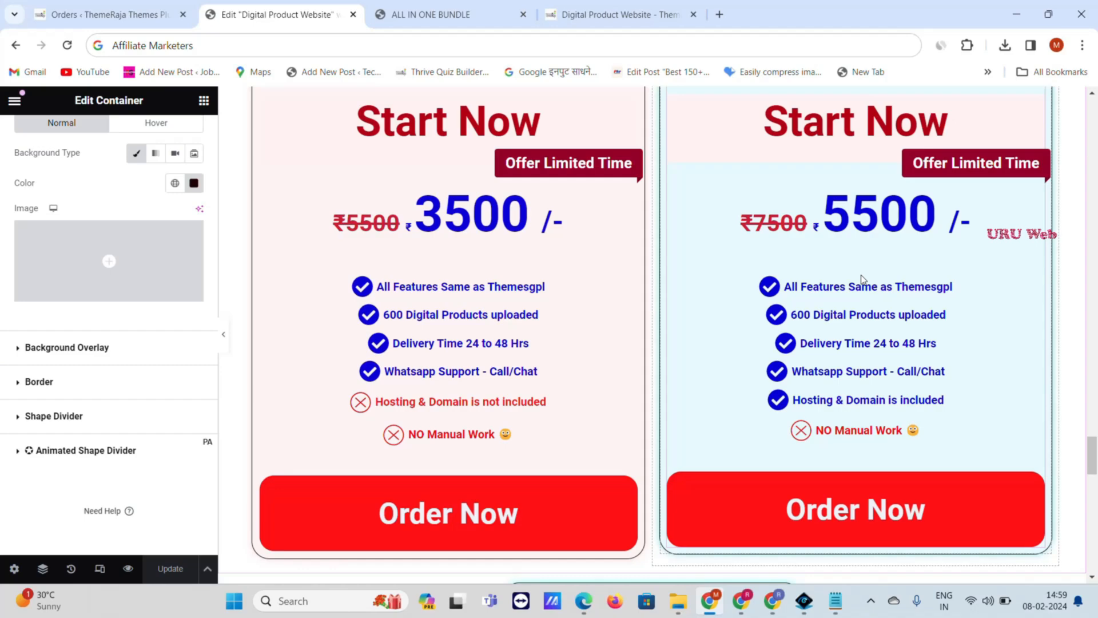
pyautogui.scroll(-15, 815, 302)
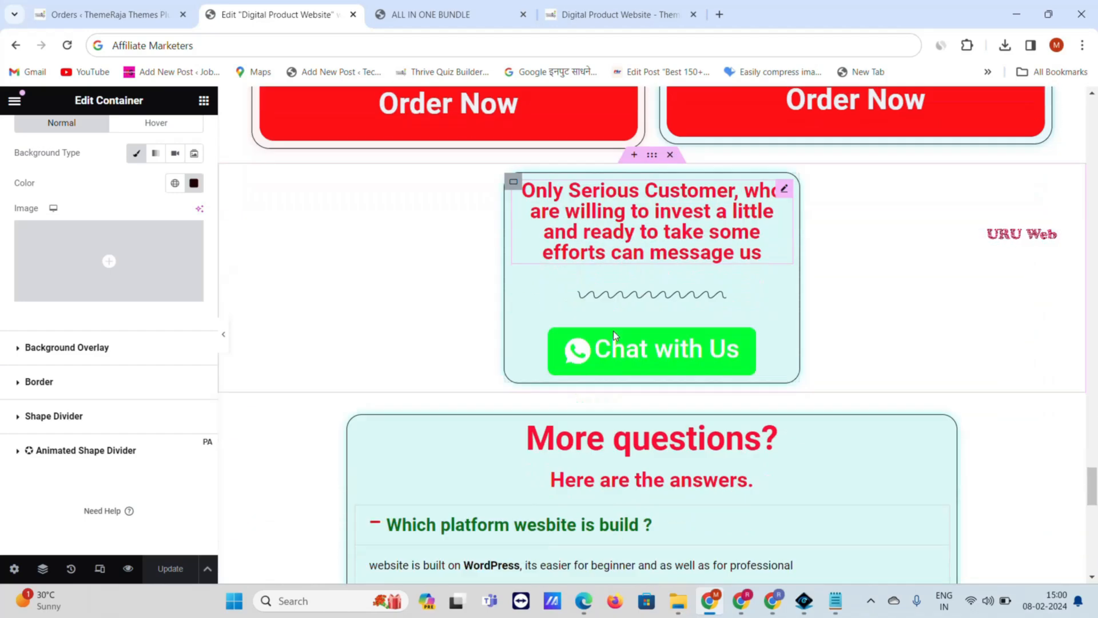
pyautogui.scroll(-4, 519, 264)
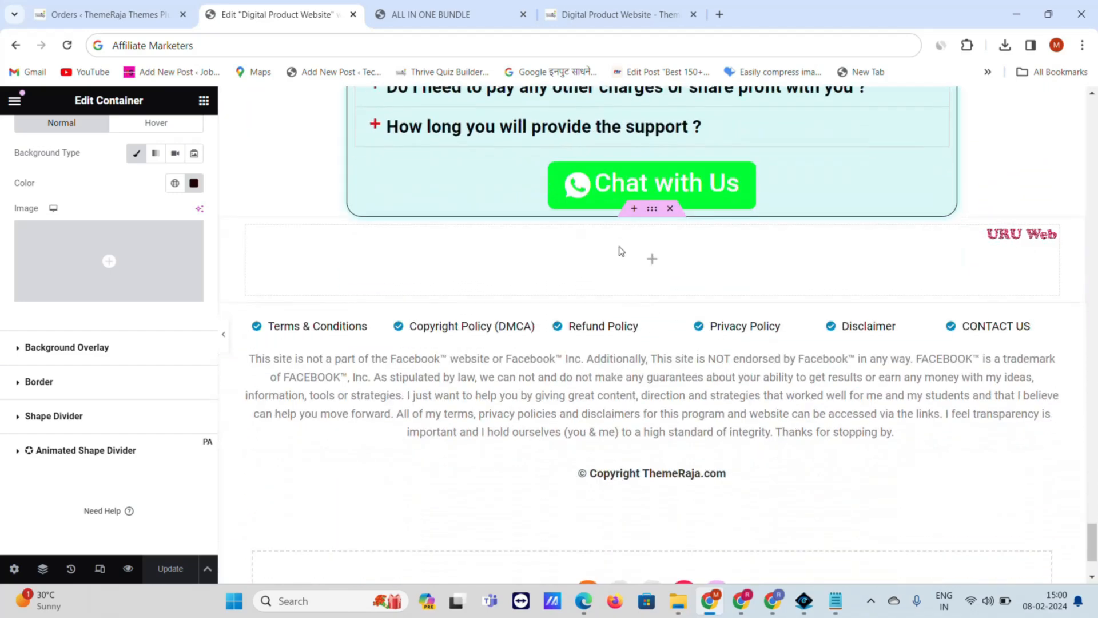
pyautogui.scroll(11, 620, 253)
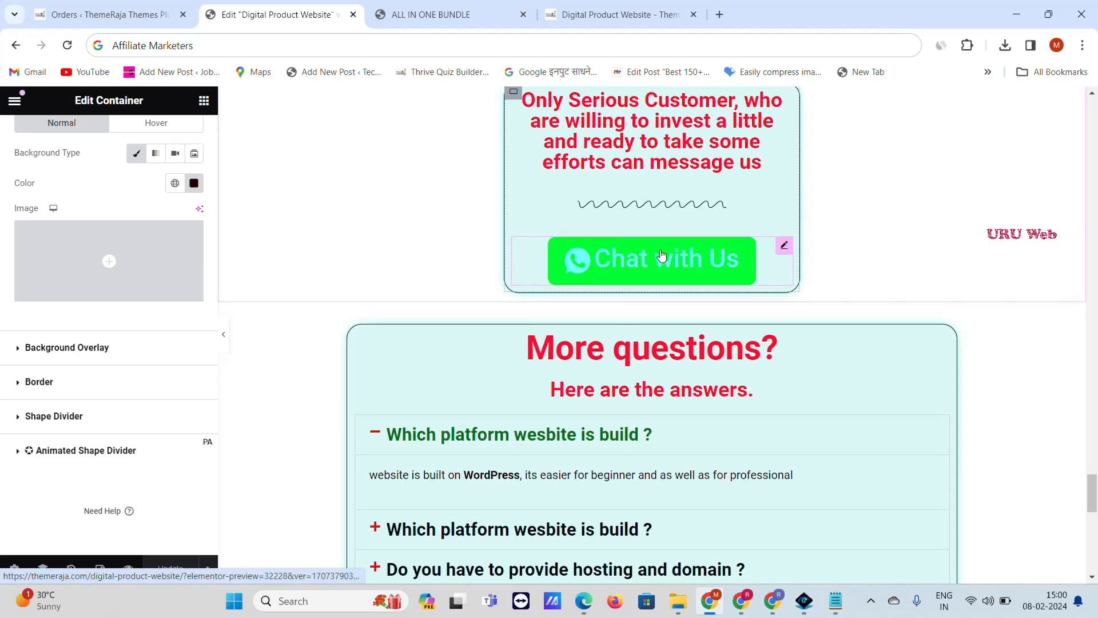
# - Switch back to the test site's Chrome window and activate the installed Elementor Pro plugin
pyautogui.click(742, 601)
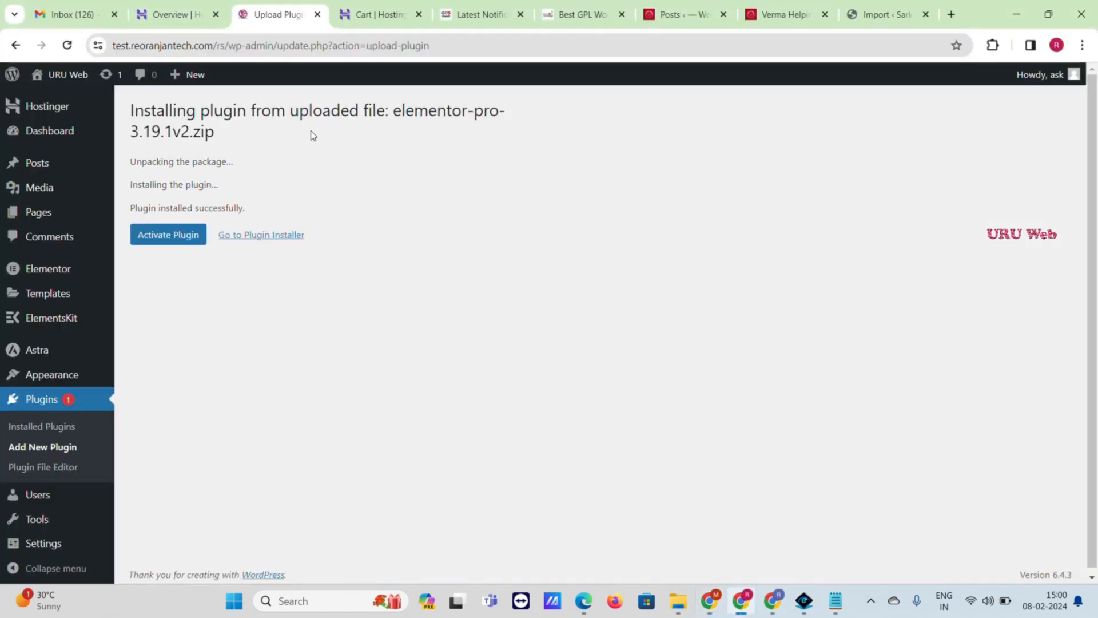
pyautogui.click(181, 238)
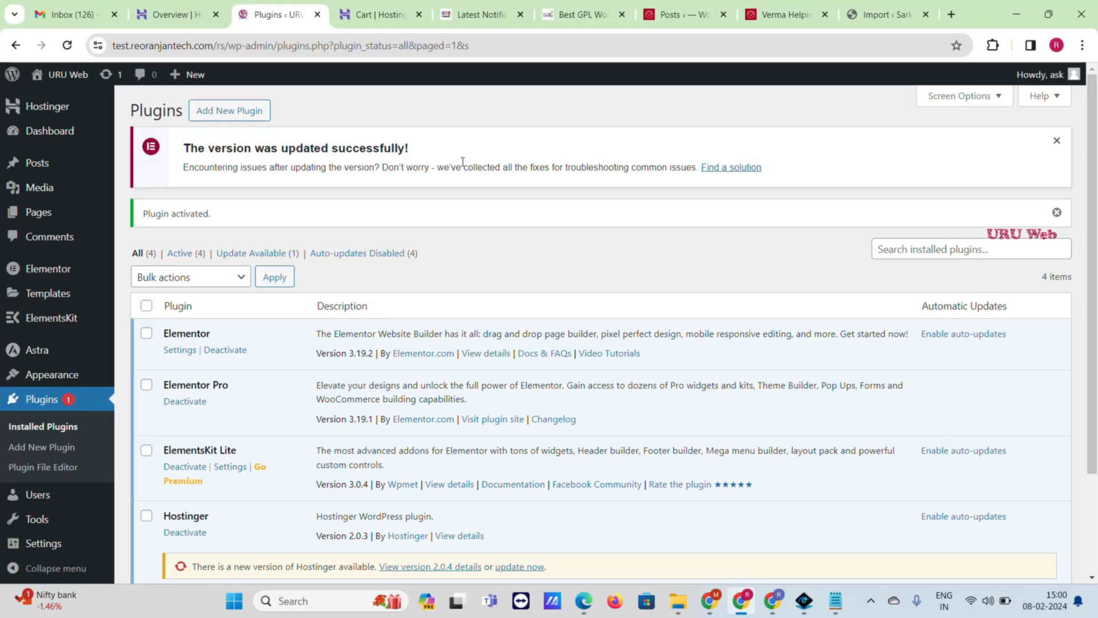
# - Open the test site's front page in a new tab and examine its header, menu and recipe posts
pyautogui.moveTo(50, 77)
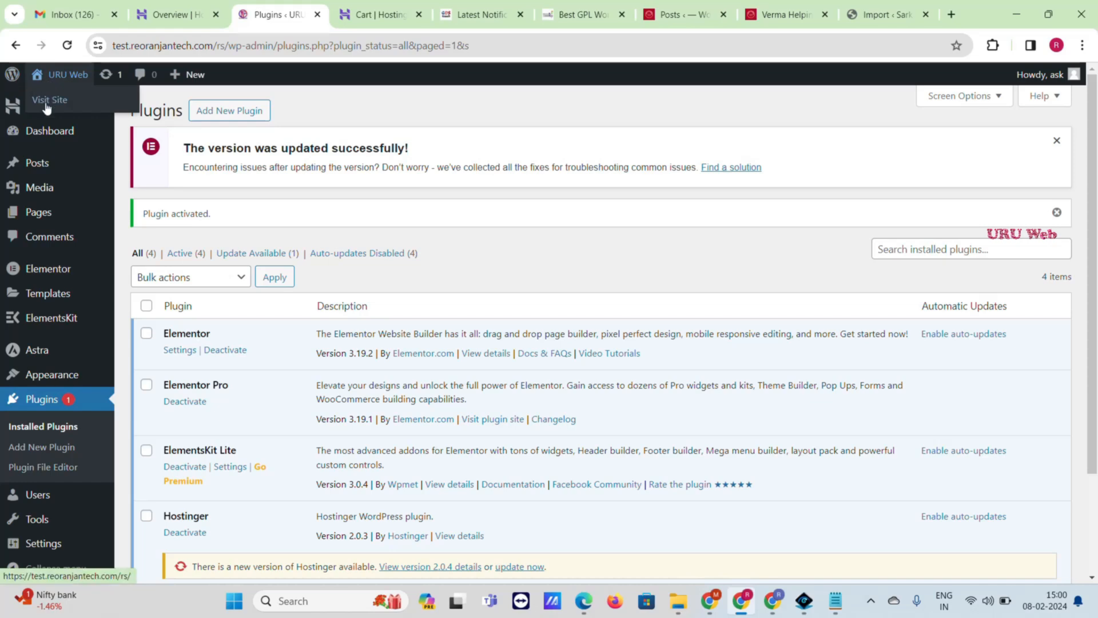
pyautogui.rightClick(47, 109)
pyautogui.click(72, 117)
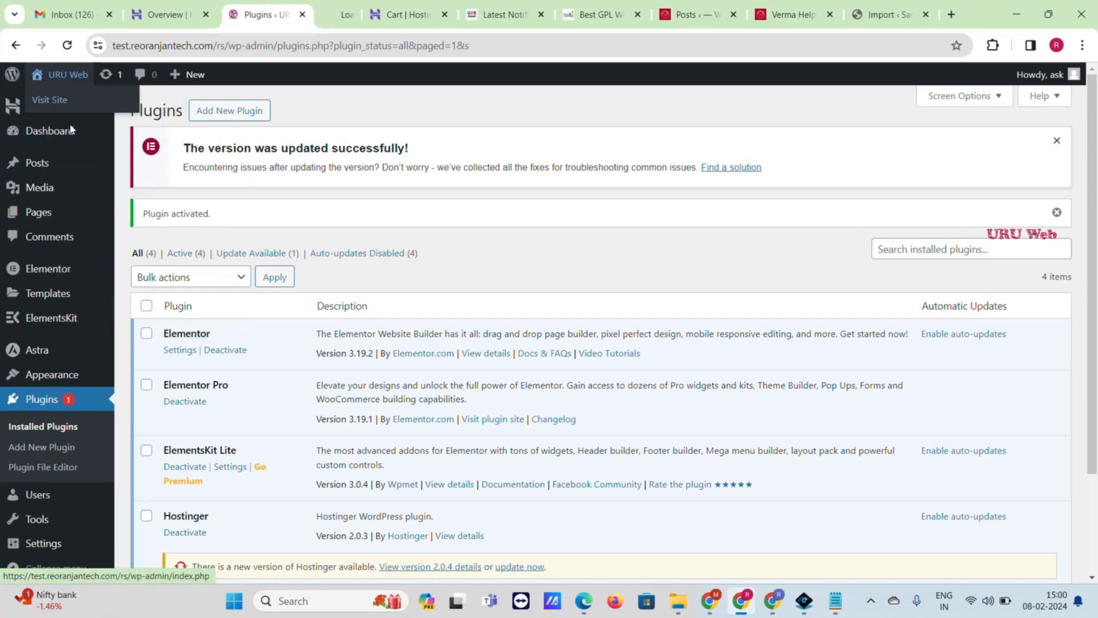
pyautogui.click(353, 13)
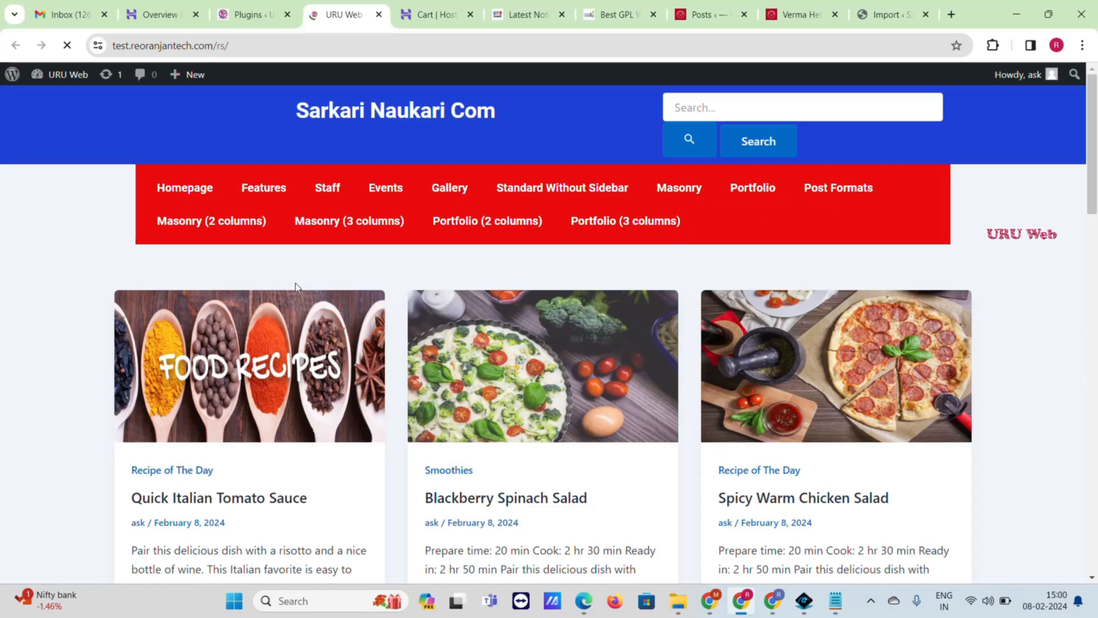
pyautogui.scroll(-5, 566, 257)
pyautogui.scroll(-4, 567, 256)
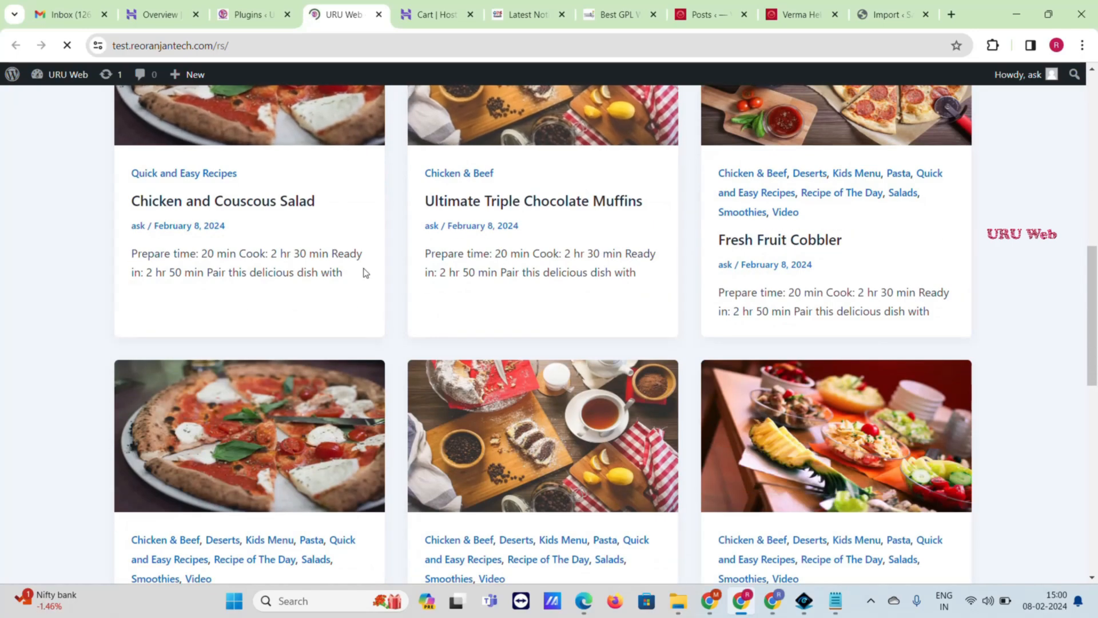
pyautogui.scroll(7, 363, 272)
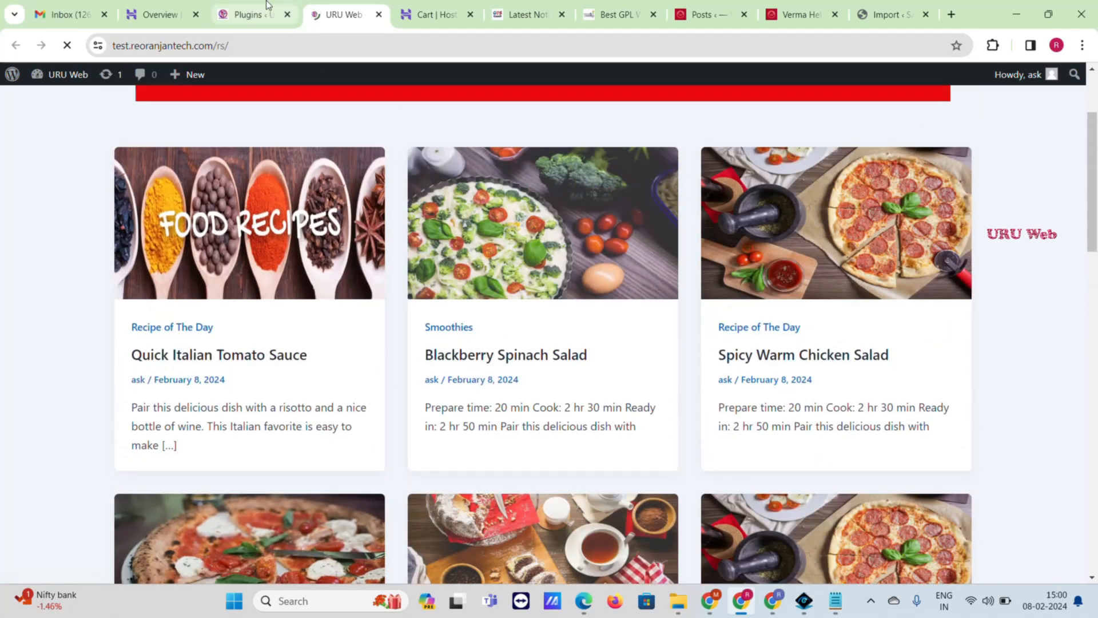
# - Check the menu entries of the reference site gdsresult.in, and return to the test site's admin
pyautogui.click(249, 14)
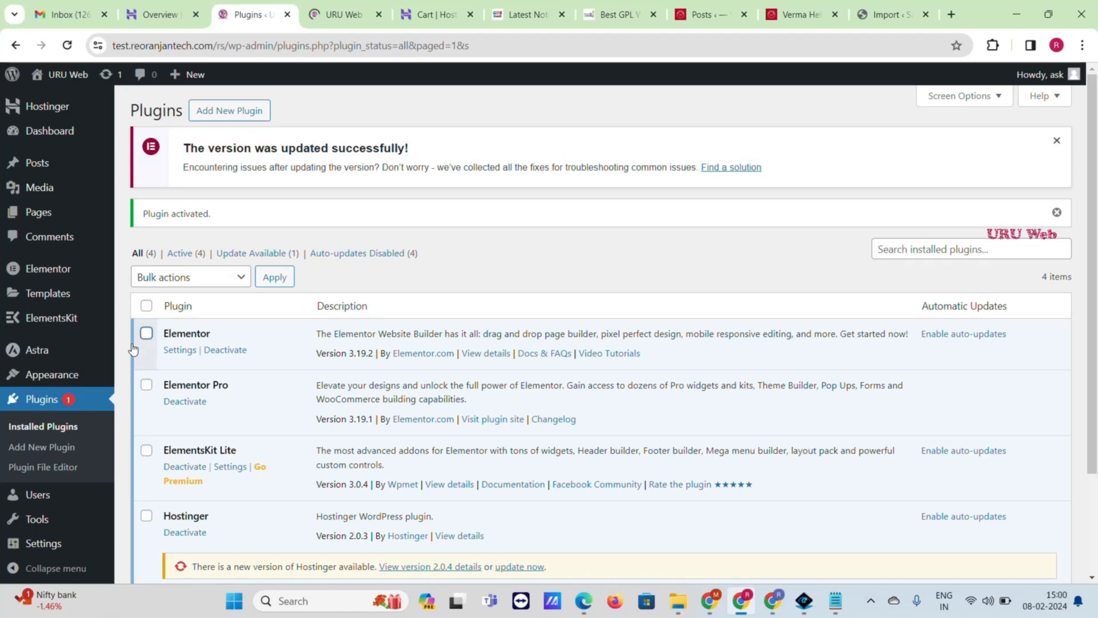
pyautogui.moveTo(83, 217)
pyautogui.click(529, 14)
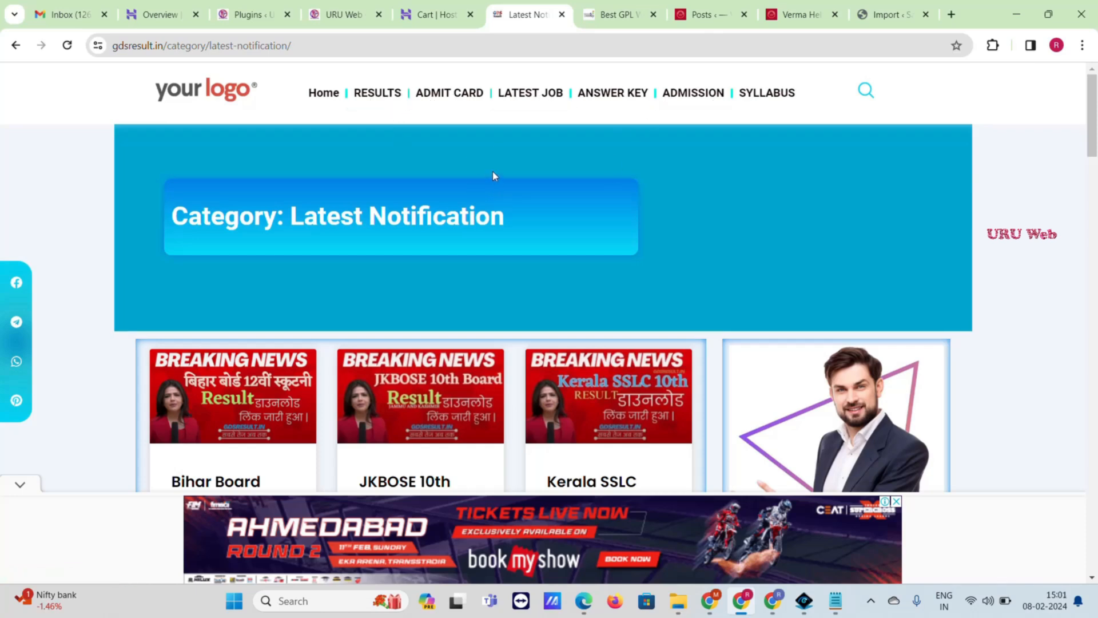
pyautogui.click(372, 7)
pyautogui.click(240, 7)
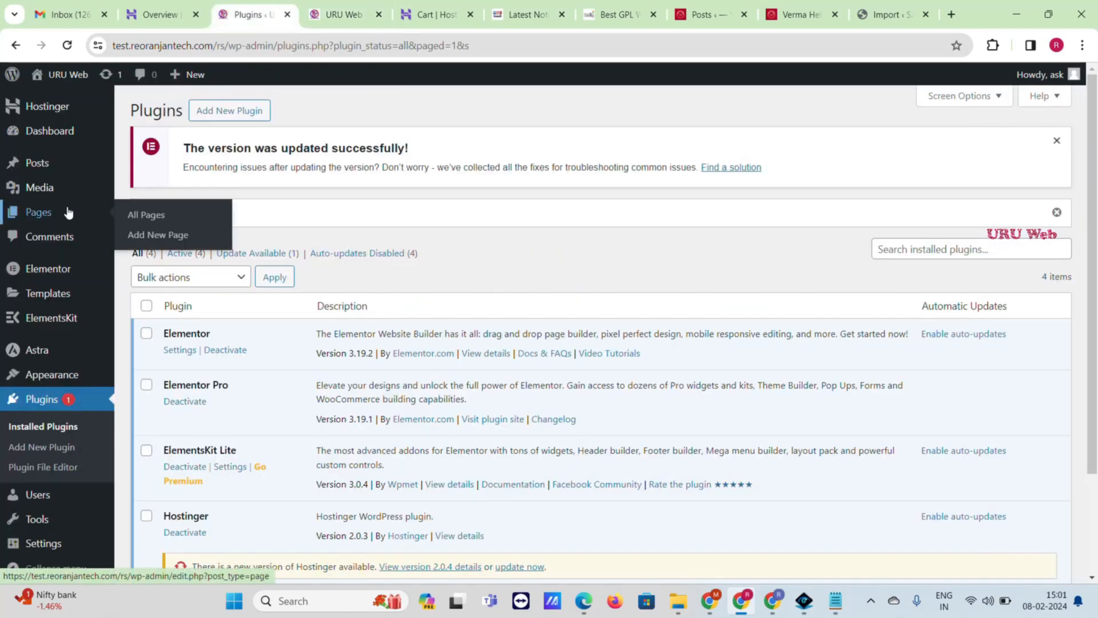
# - Add a new page titled Result from the list of all pages and publish it
pyautogui.click(167, 222)
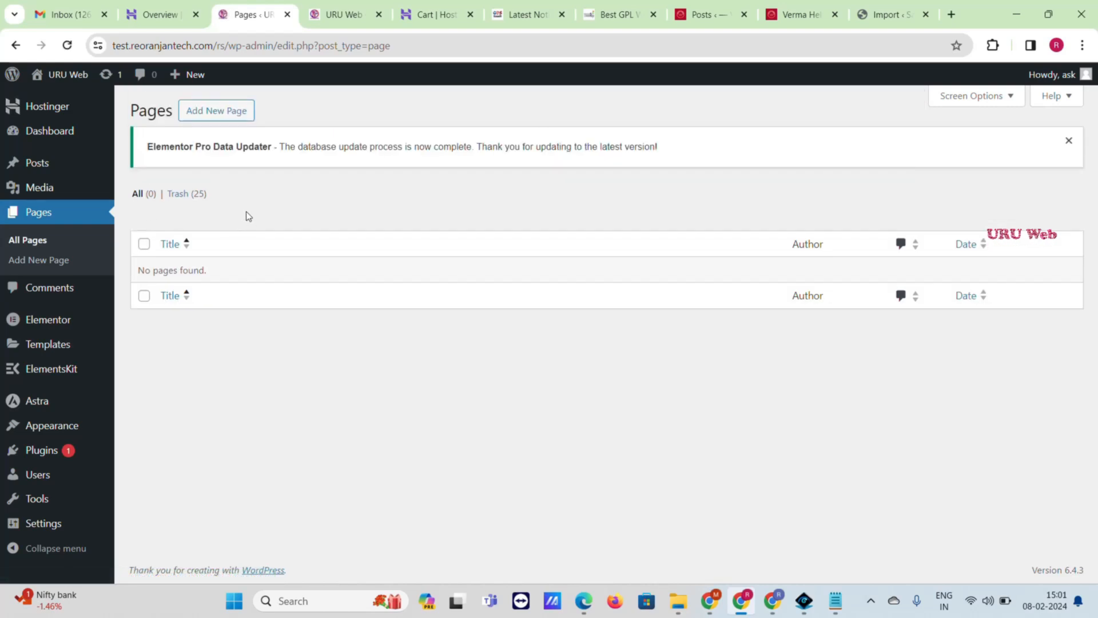
pyautogui.click(209, 114)
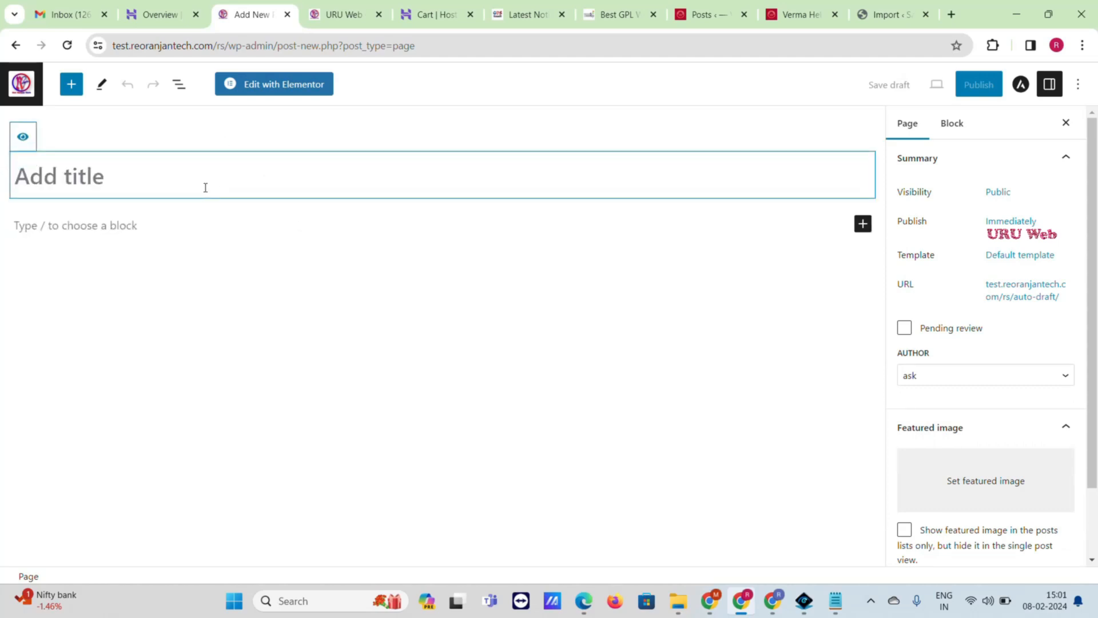
pyautogui.write('Result')
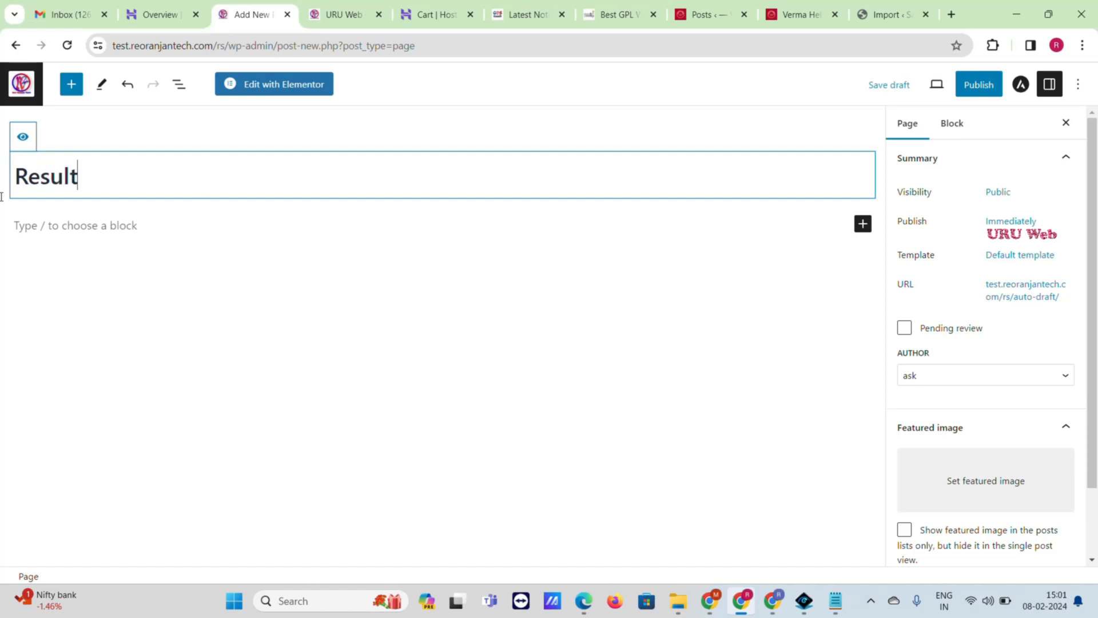
pyautogui.click(981, 85)
pyautogui.click(983, 89)
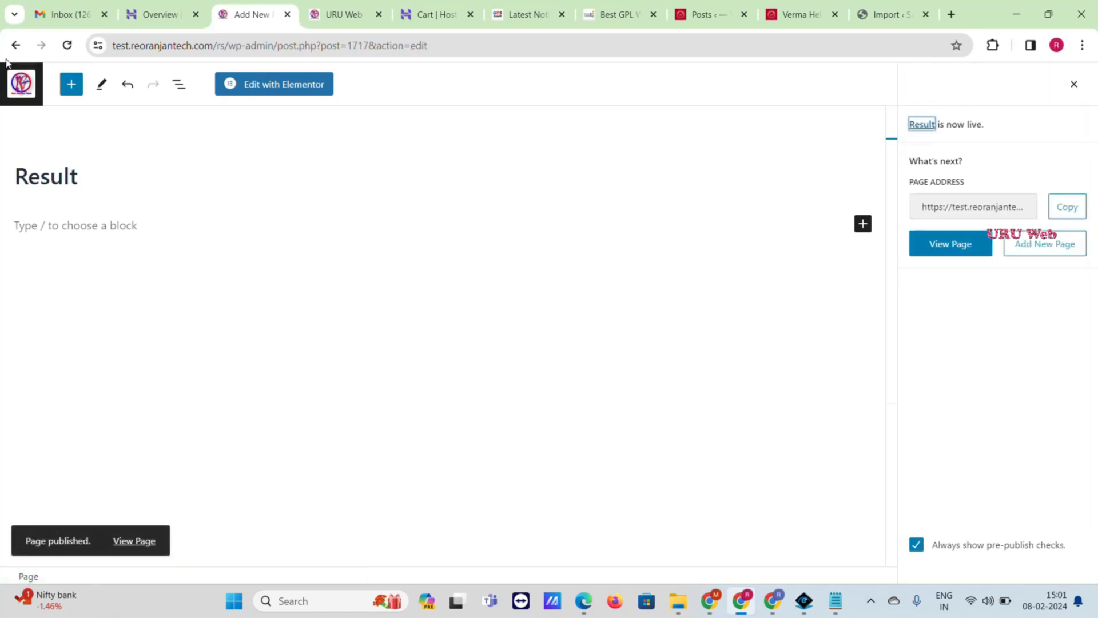
# - View the published Result page separately from the editor, and return to the admin list of pages
pyautogui.rightClick(140, 541)
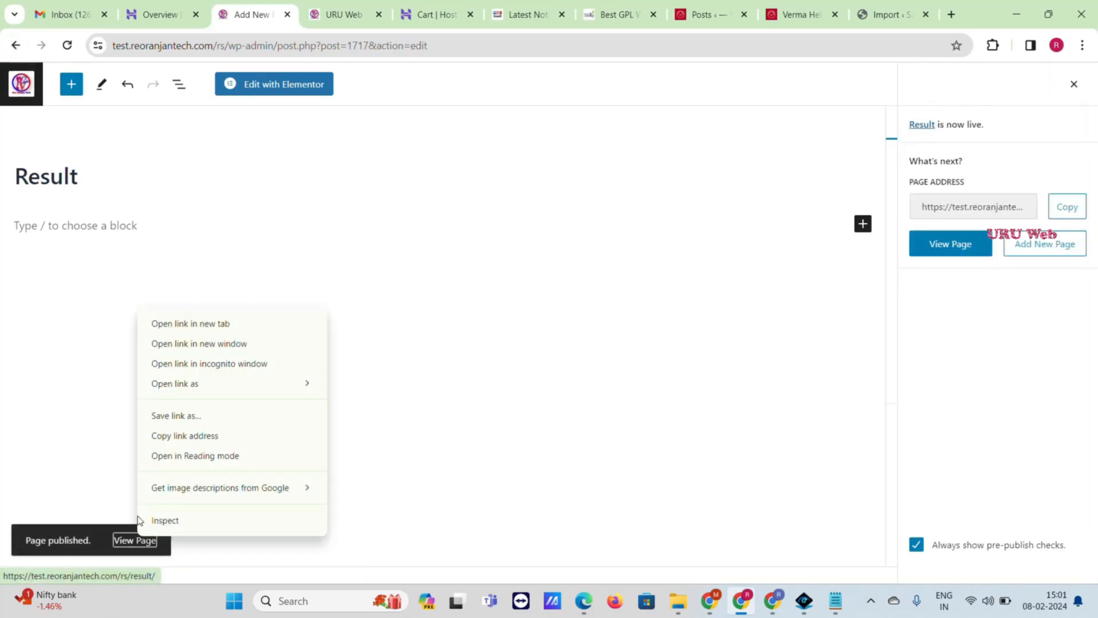
pyautogui.click(215, 343)
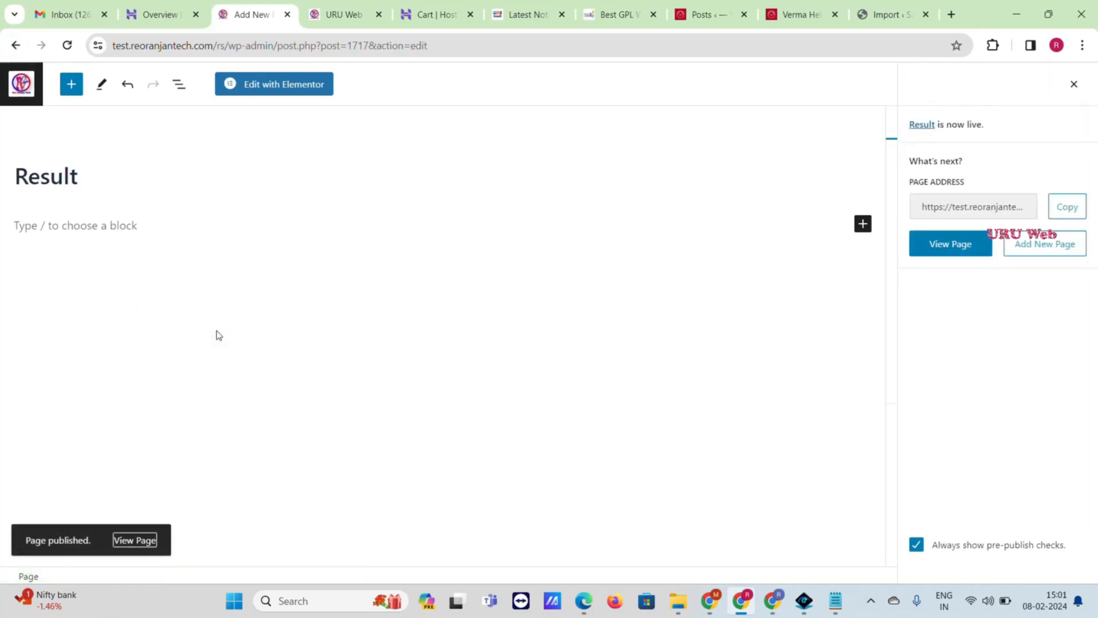
pyautogui.click(16, 46)
pyautogui.click(312, 14)
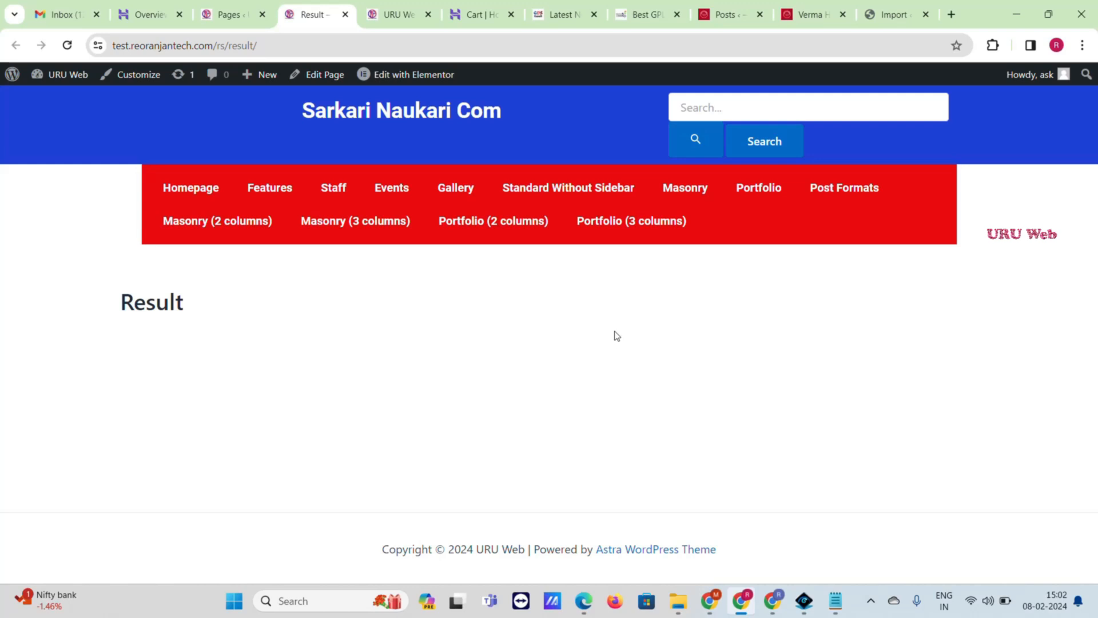
pyautogui.click(228, 12)
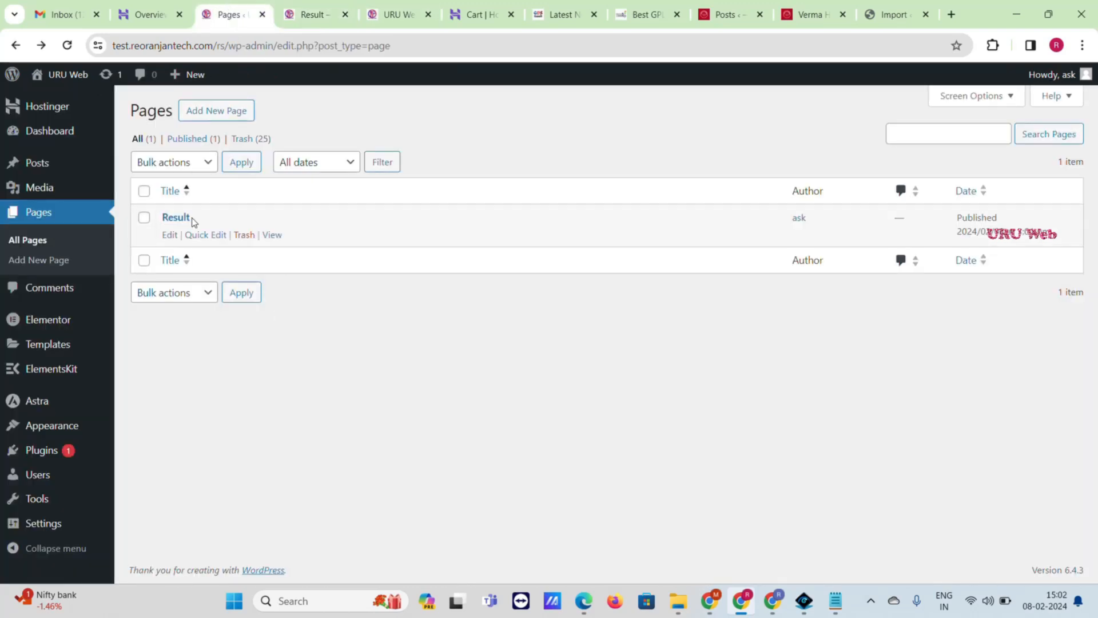
# - Open a blank new page in a separate tab, and close the tab of the published ANSWER KEY page
pyautogui.rightClick(219, 114)
pyautogui.click(238, 129)
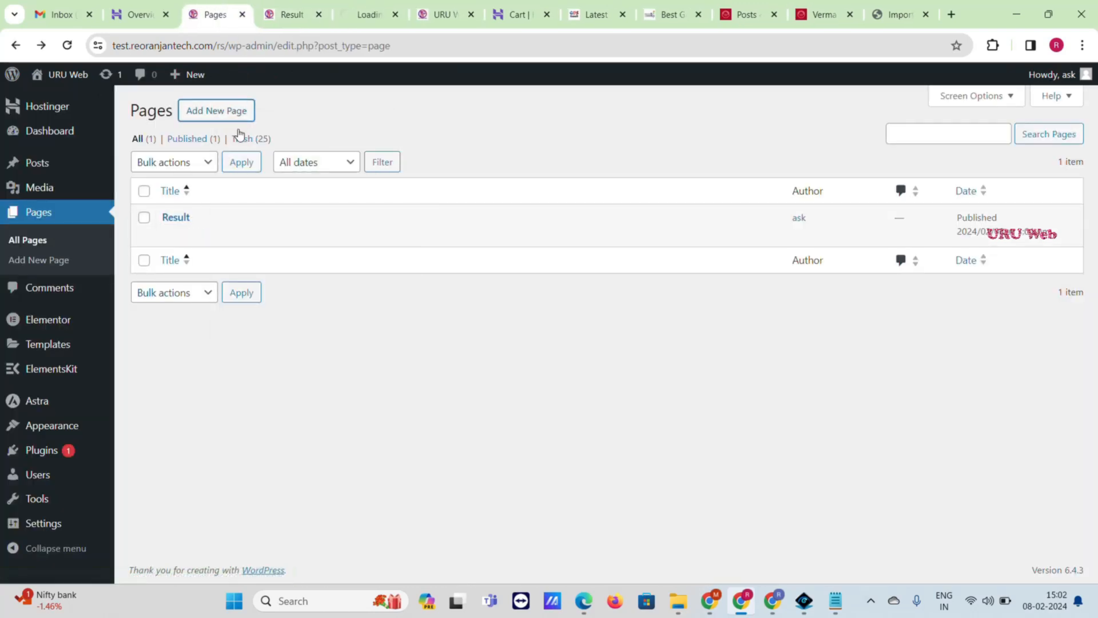
pyautogui.click(365, 11)
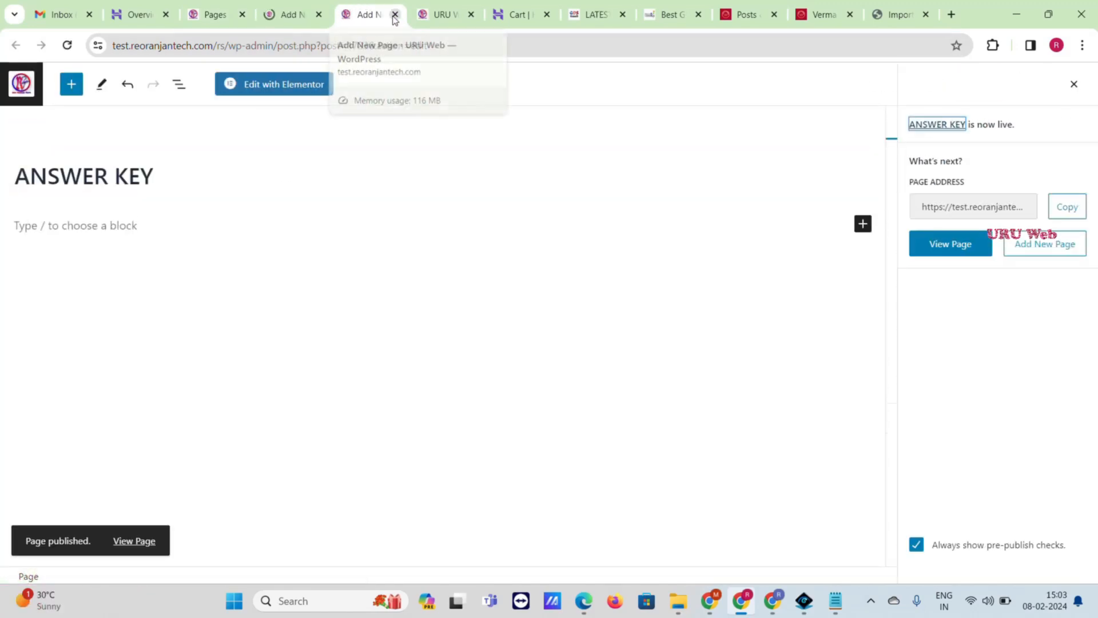
pyautogui.click(393, 15)
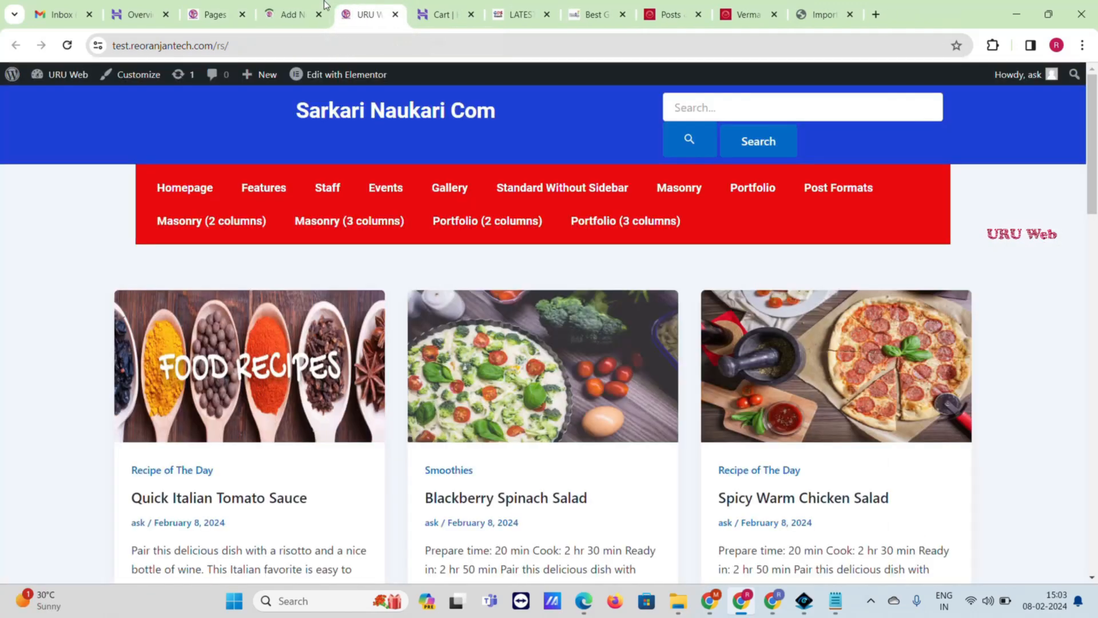
# - Title the blank new page ADMISSION and publish it
pyautogui.click(313, 5)
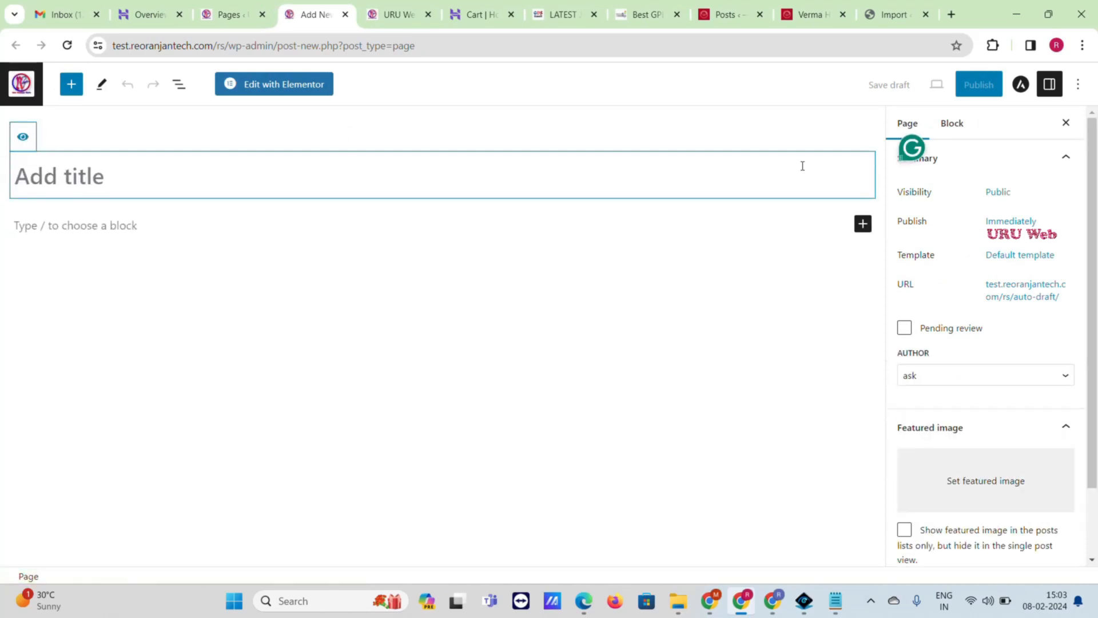
pyautogui.write('ADMISSION')
pyautogui.click(979, 84)
pyautogui.click(961, 84)
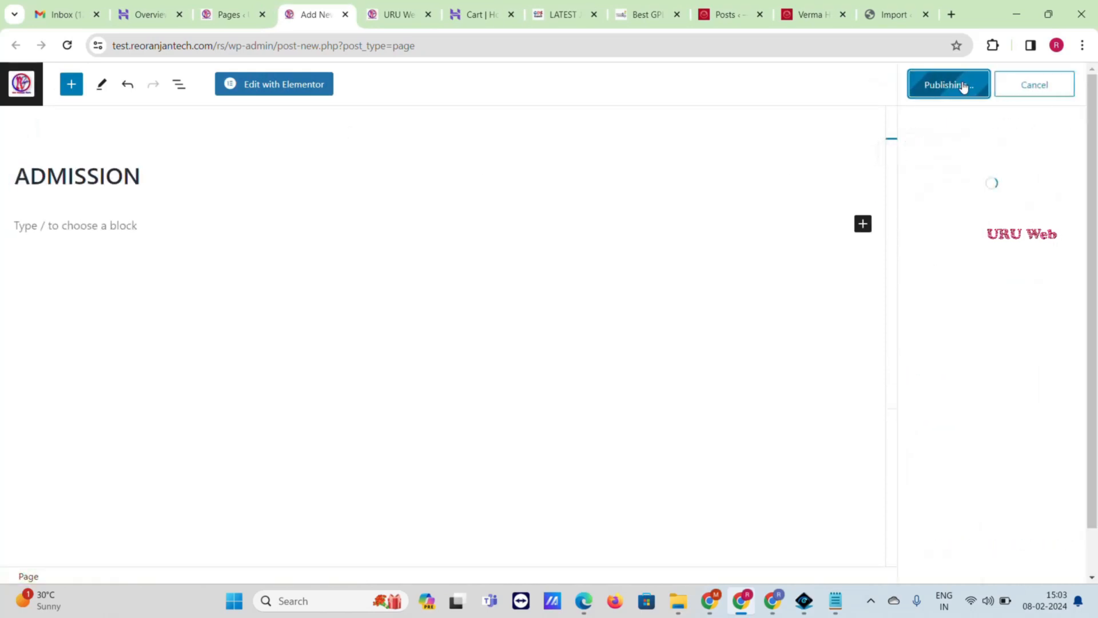
# - Open the post categories in the site admin and bulk-delete every category on the first page of the list
pyautogui.click(243, 11)
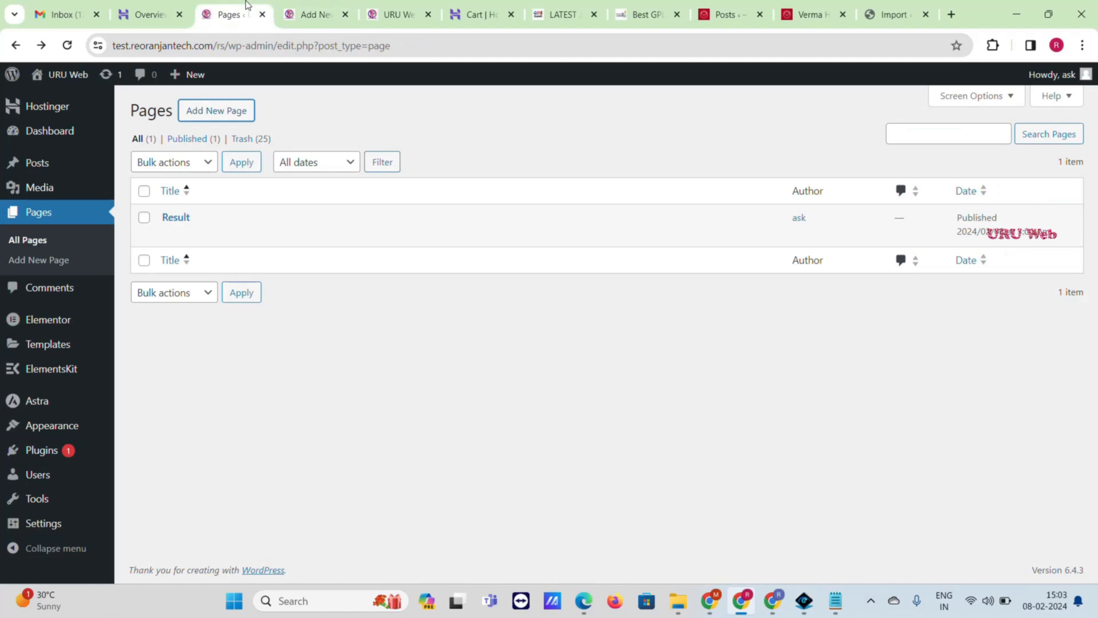
pyautogui.click(314, 10)
pyautogui.click(239, 6)
pyautogui.moveTo(41, 166)
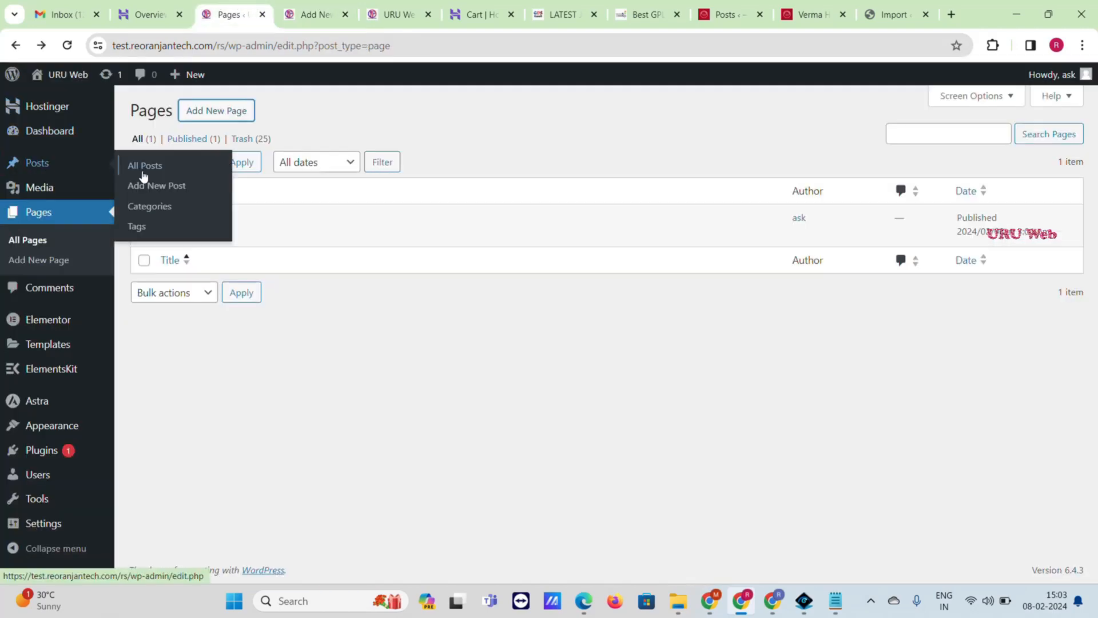
pyautogui.click(138, 210)
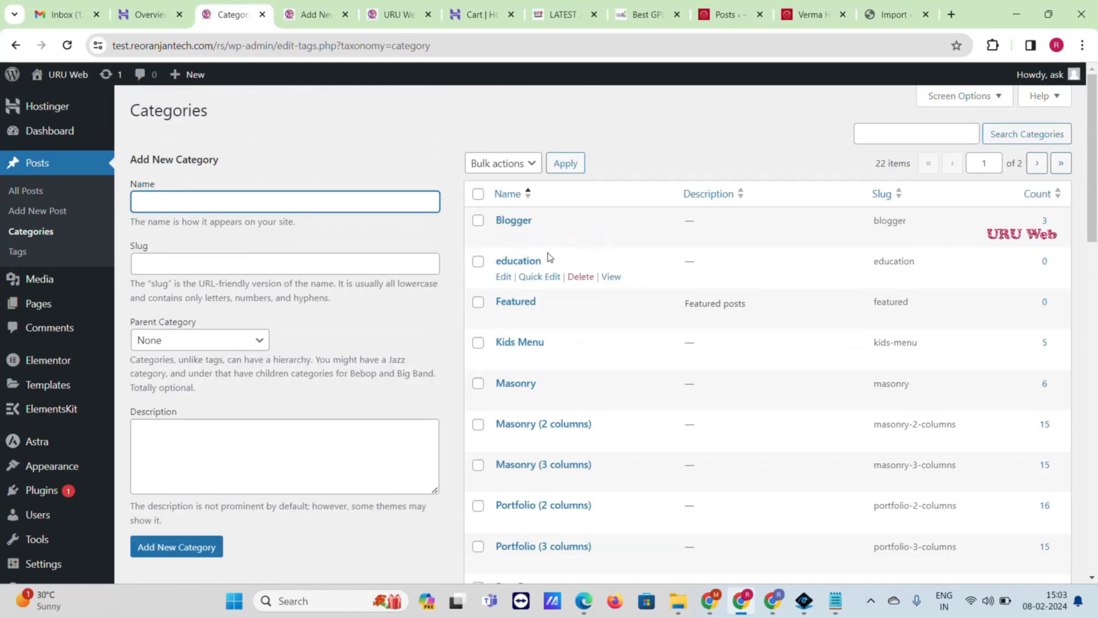
pyautogui.scroll(-10, 498, 241)
pyautogui.scroll(10, 501, 252)
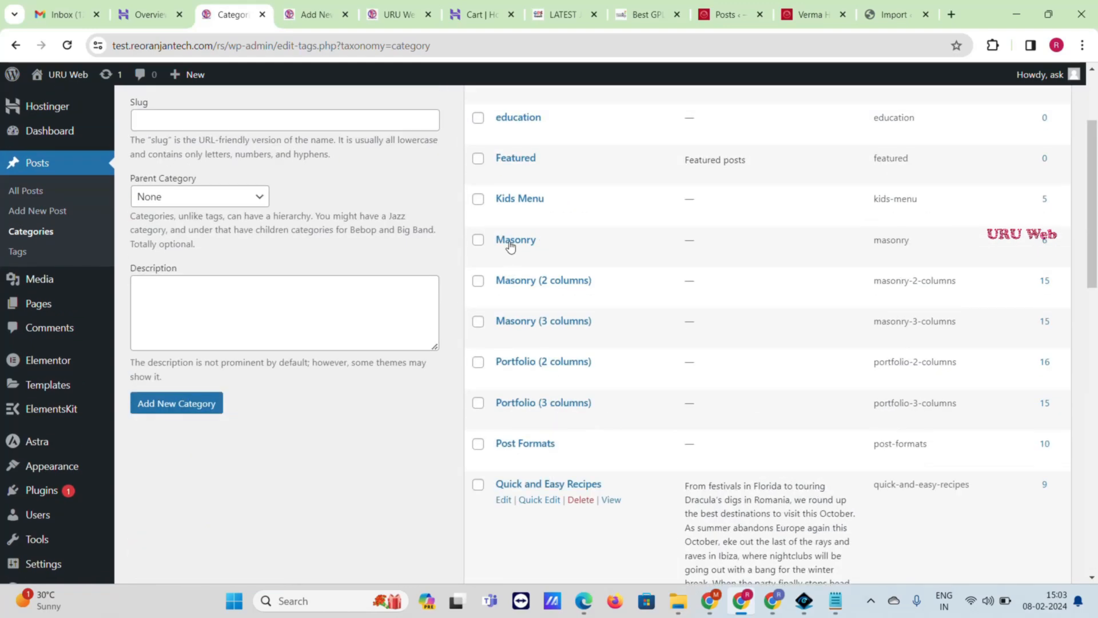
pyautogui.click(478, 194)
pyautogui.click(499, 167)
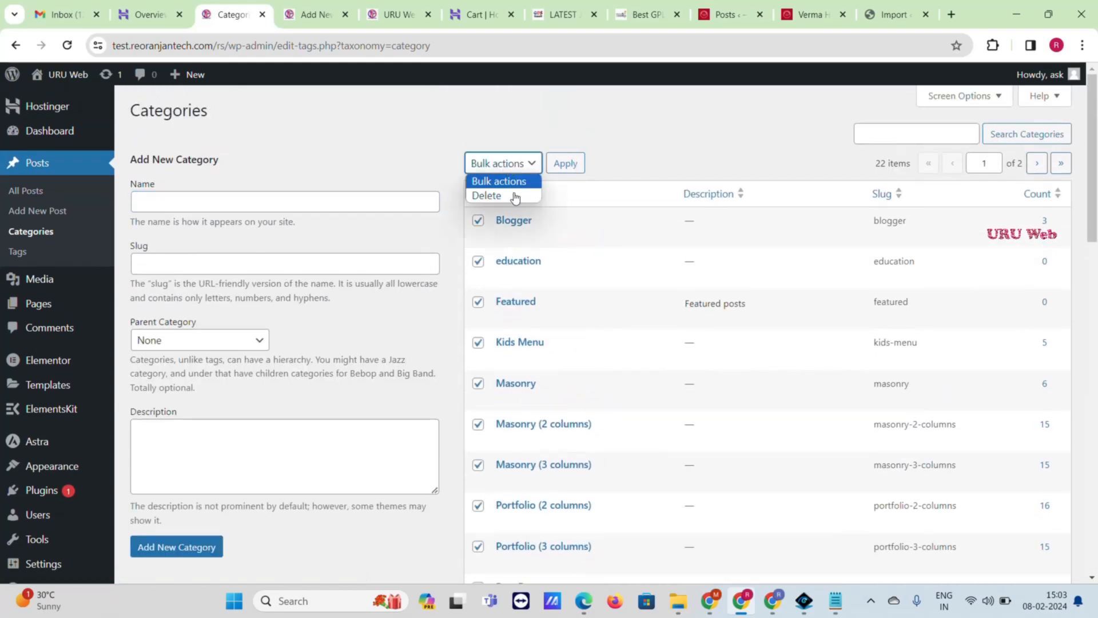
pyautogui.click(515, 194)
pyautogui.click(560, 168)
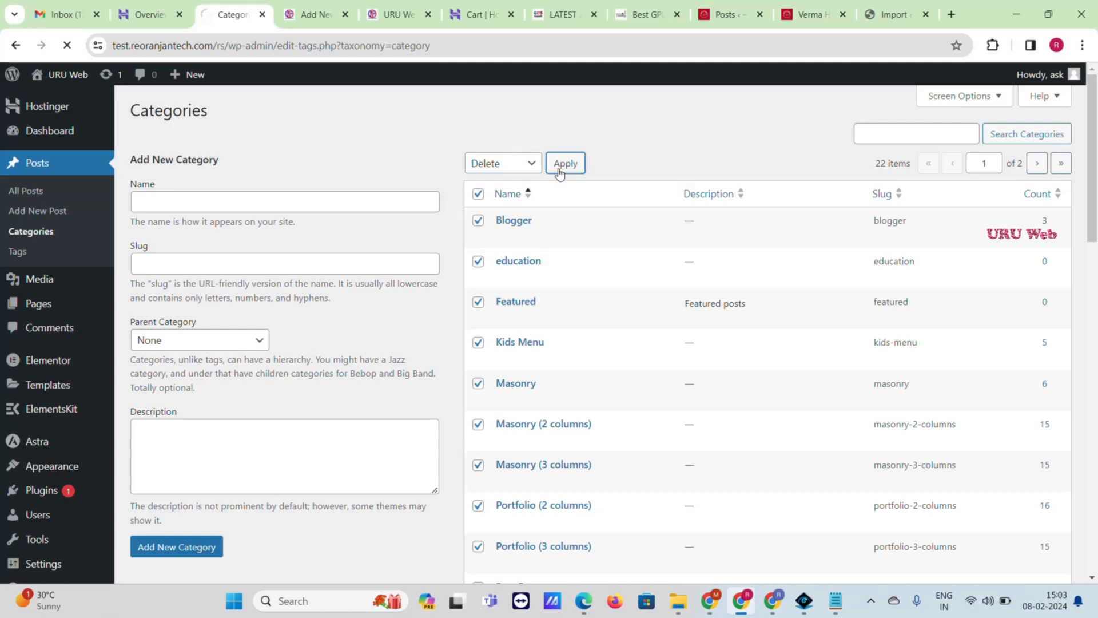
# - Bulk-delete the remaining Video category, and open the default Uncategorized category for editing
pyautogui.click(479, 236)
pyautogui.click(499, 206)
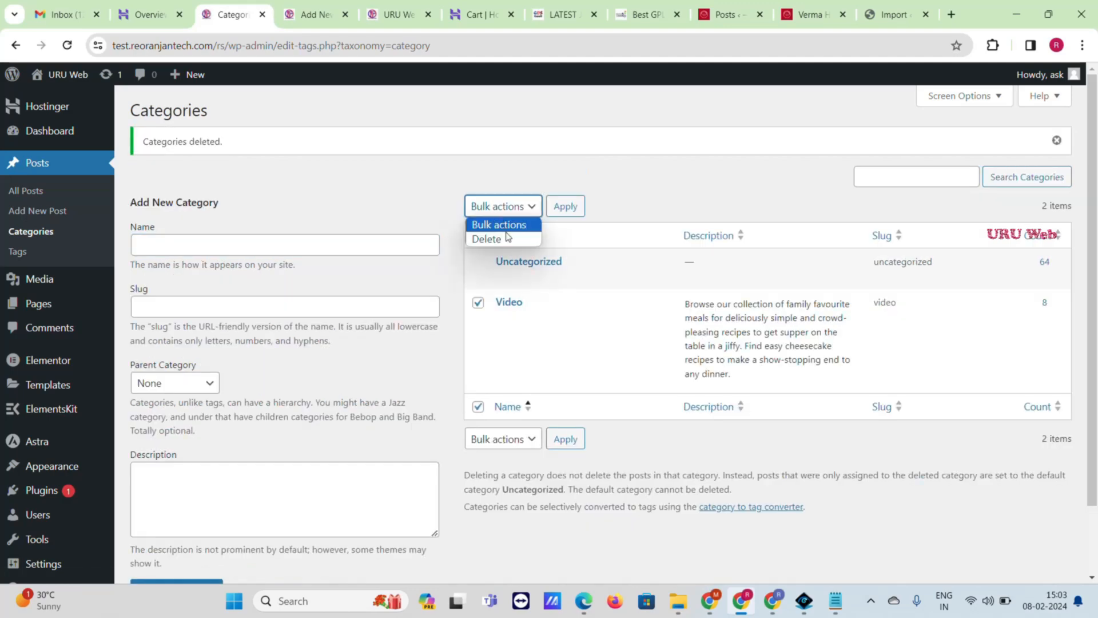
pyautogui.click(493, 236)
pyautogui.click(563, 212)
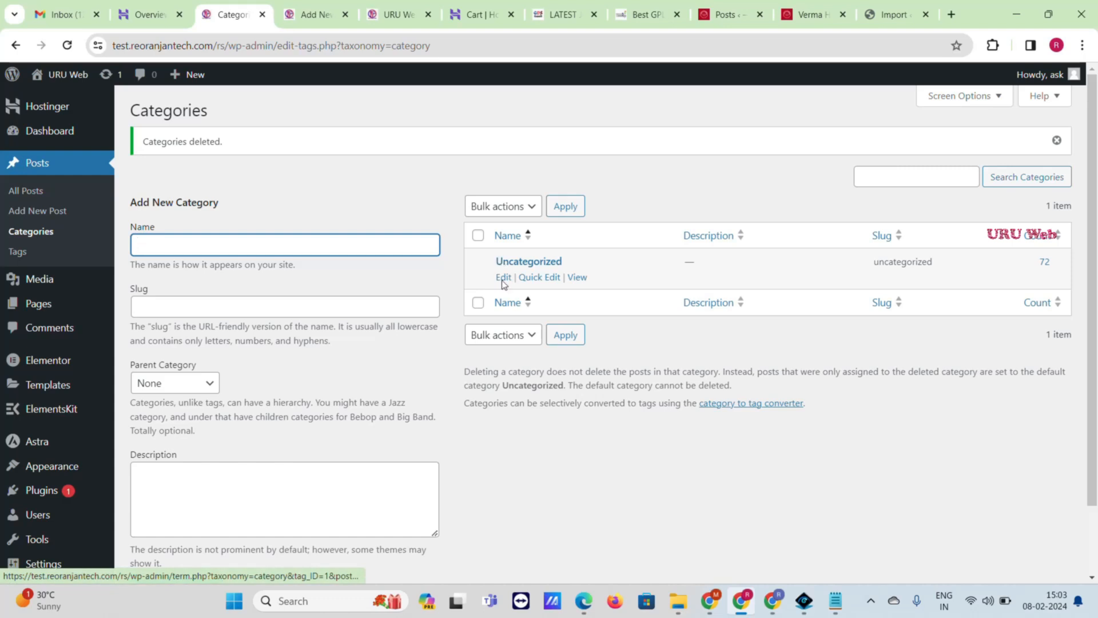
pyautogui.click(504, 277)
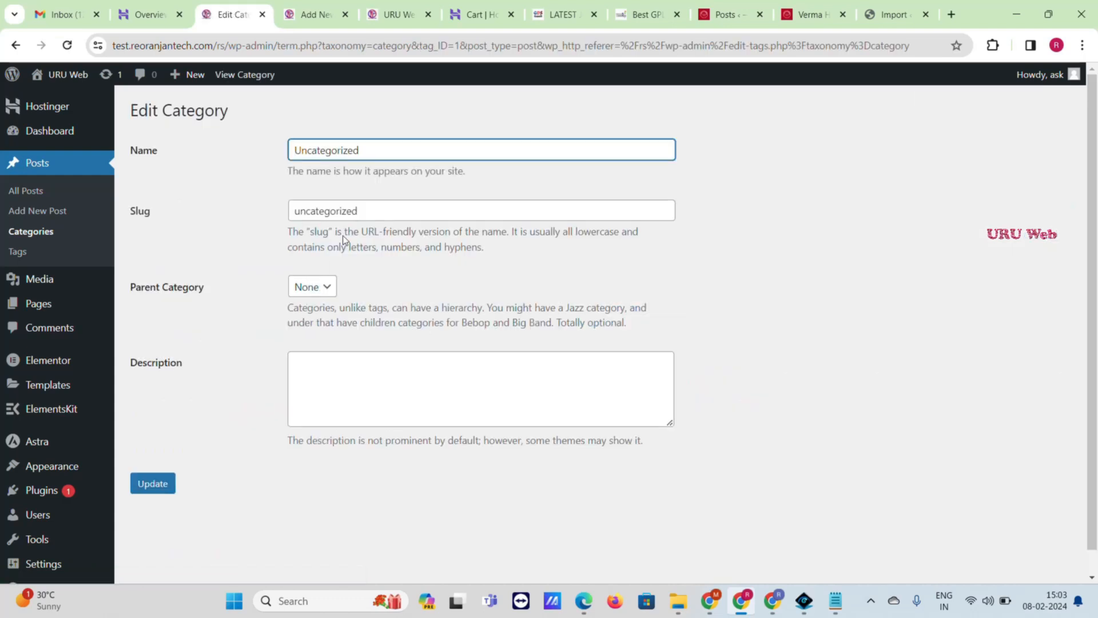
pyautogui.doubleClick(386, 159)
pyautogui.write('ADMISSION')
pyautogui.doubleClick(342, 211)
pyautogui.write('ADMISSION')
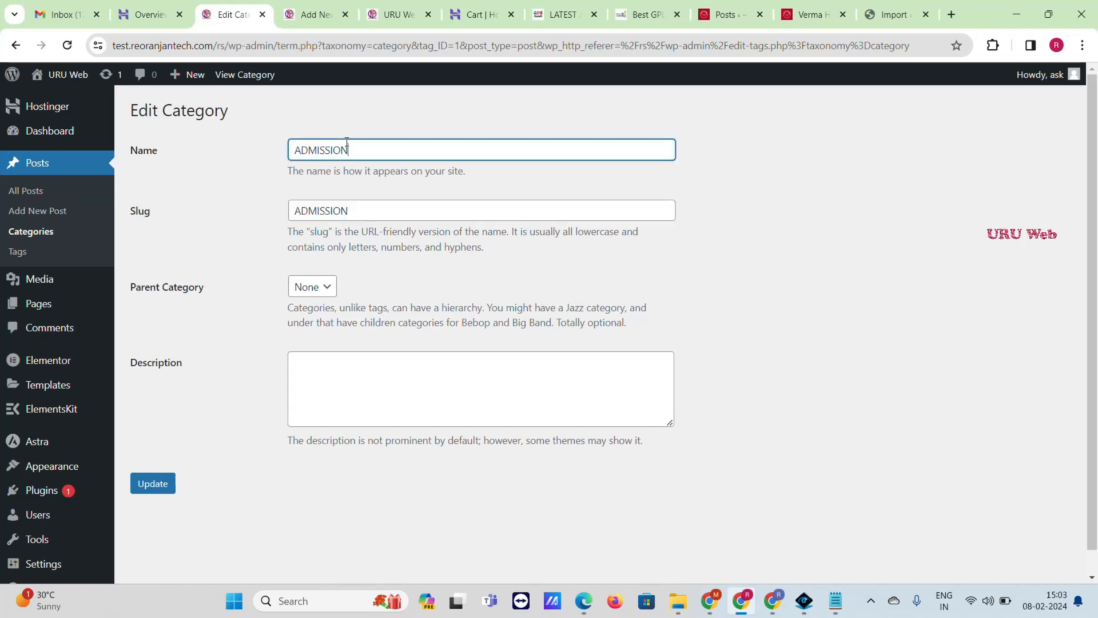
# - Set the default category's name to Result and its slug to result, and update the category
pyautogui.doubleClick(347, 144)
pyautogui.write('Res')
pyautogui.write('ul')
pyautogui.click(153, 483)
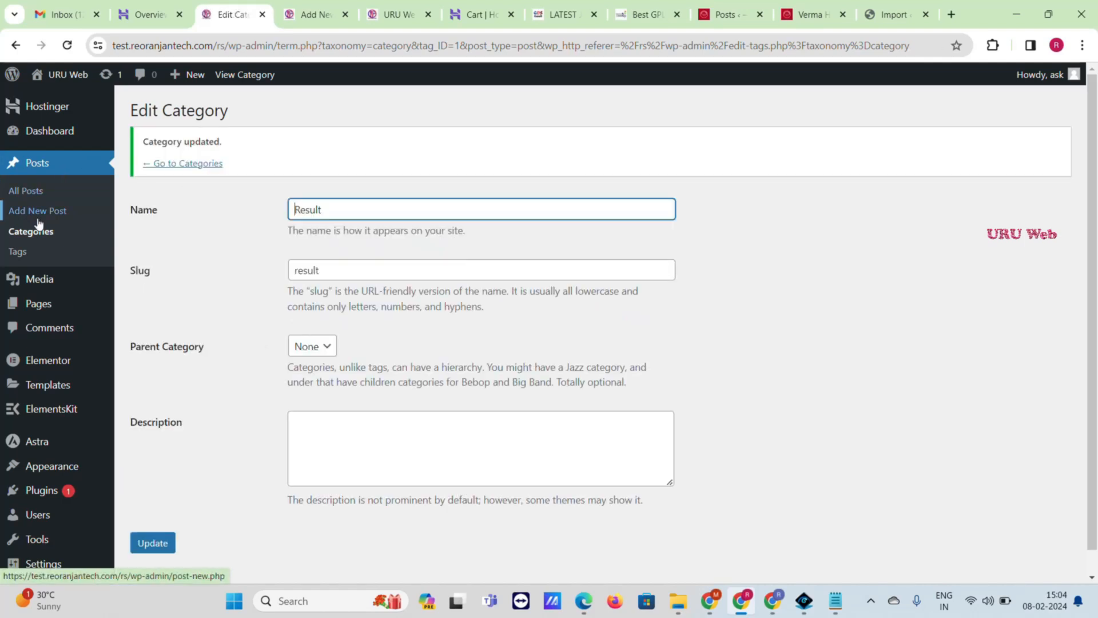
# - Return to the post categories and add a new category named ADMISSION with the slug ADMISSION
pyautogui.click(41, 234)
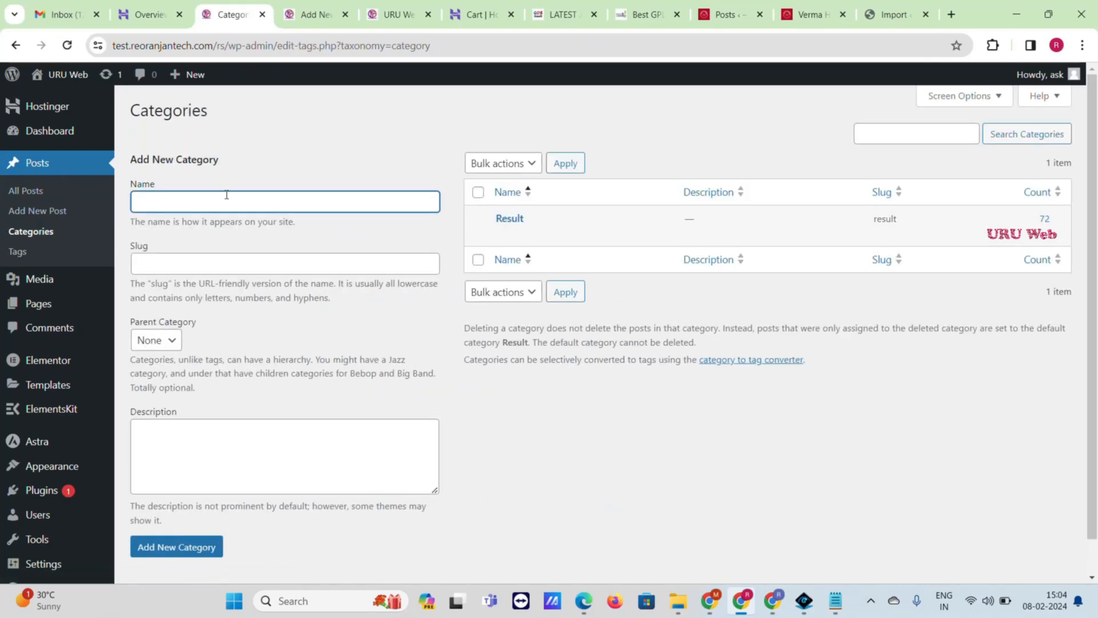
pyautogui.write('ADMISSION')
pyautogui.click(215, 264)
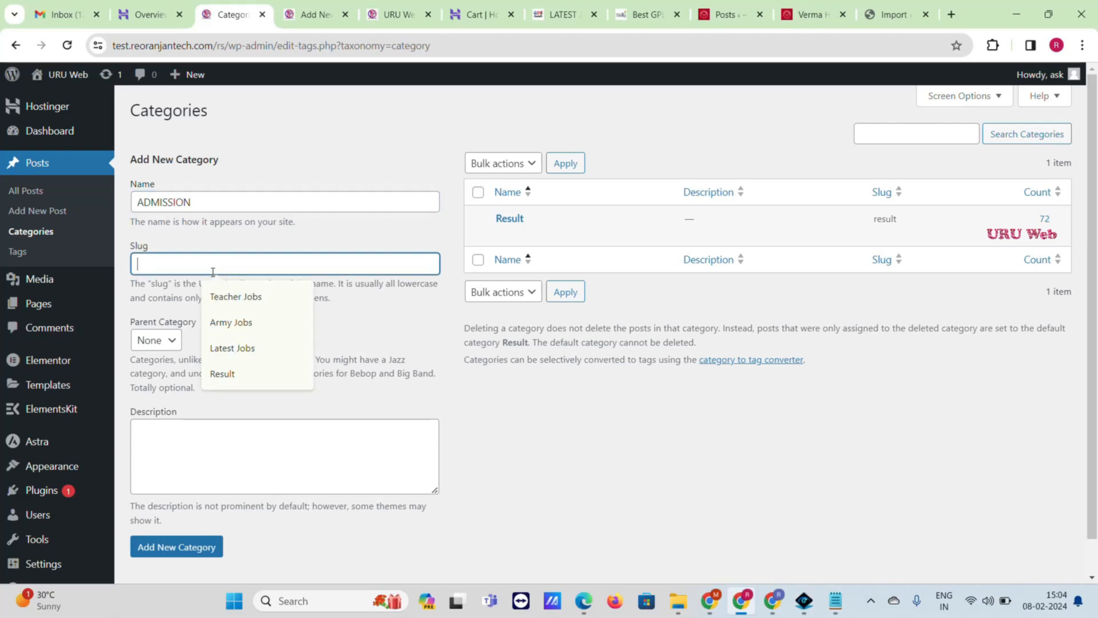
pyautogui.write('ADMISSION')
pyautogui.click(174, 546)
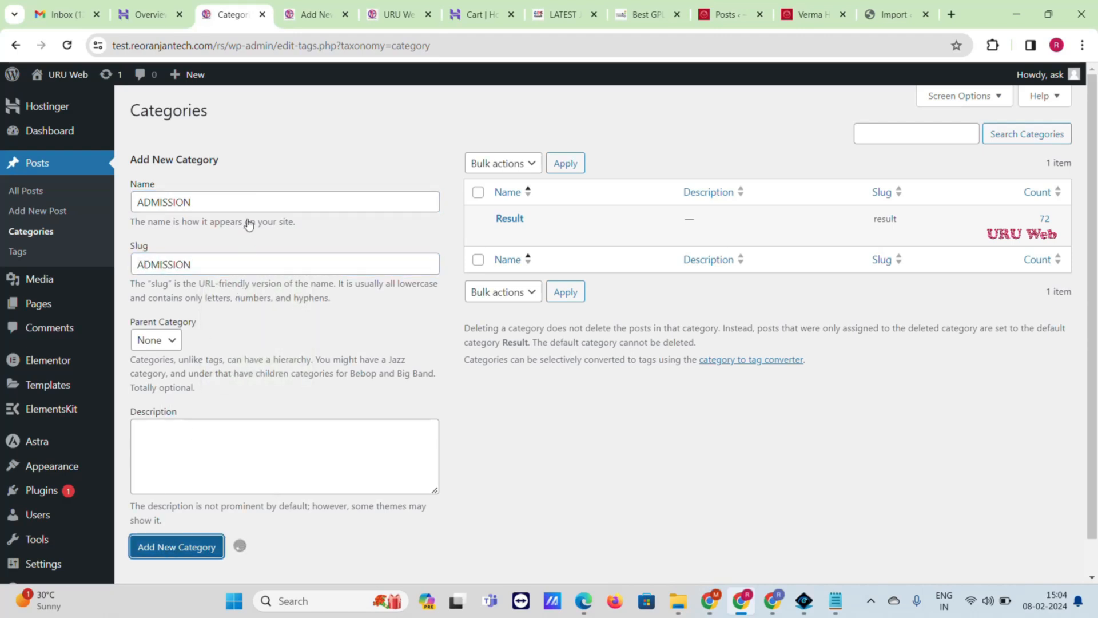
# - Add another post category named Admit Card, with a matching slug
pyautogui.click(222, 246)
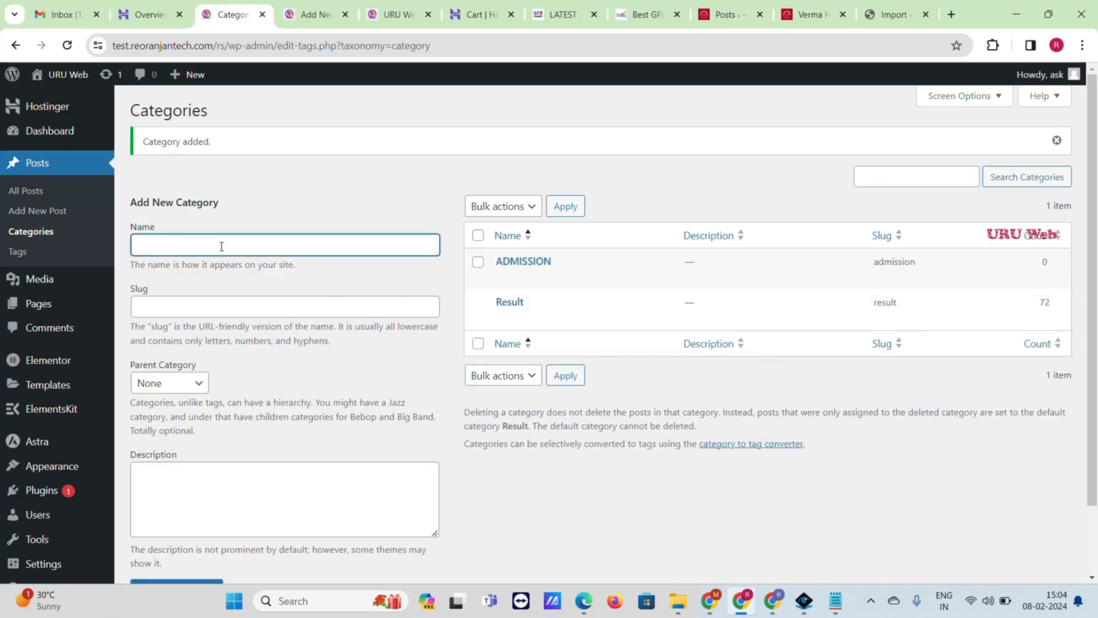
pyautogui.write('Admit Card')
pyautogui.hotkey('ctrl', 'a')
pyautogui.click(198, 325)
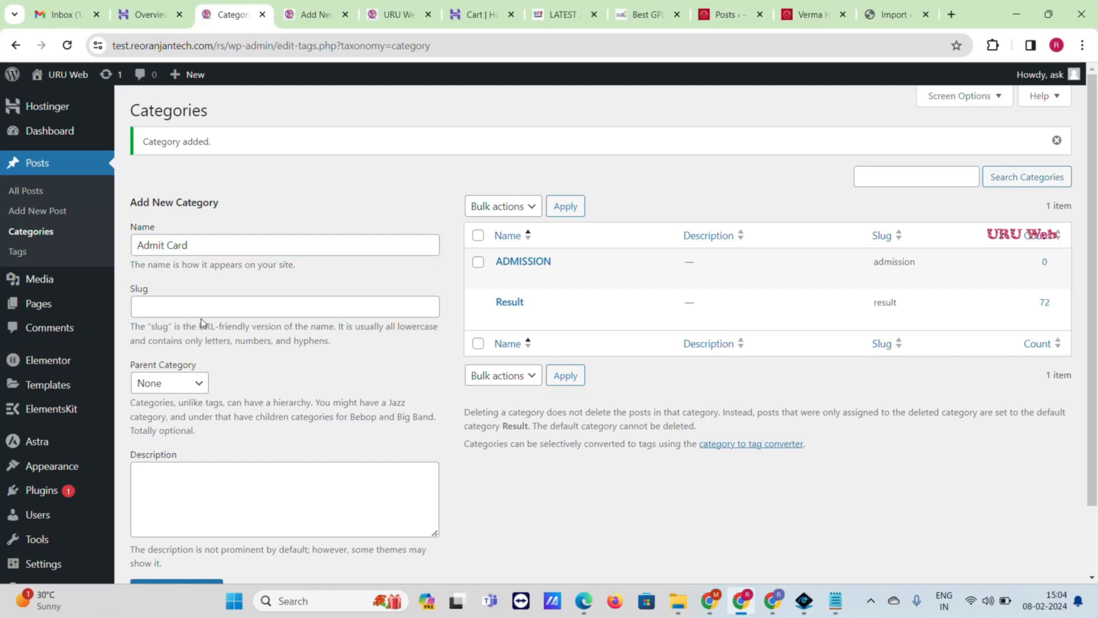
pyautogui.click(203, 307)
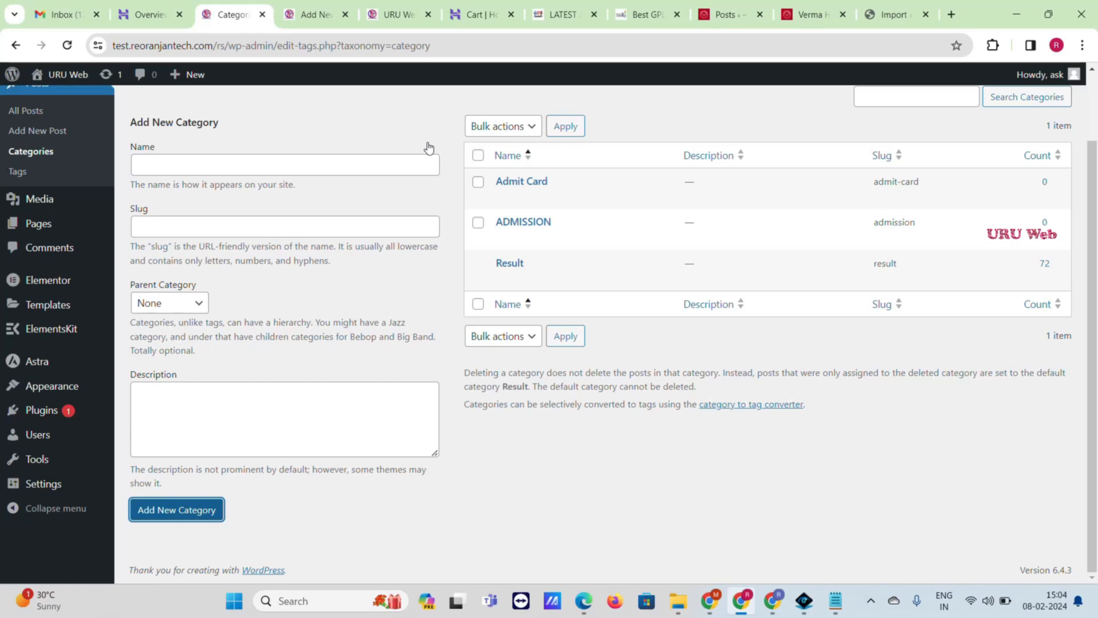
# - Show the list of all pages and open a blank new page from it in a separate tab
pyautogui.moveTo(52, 227)
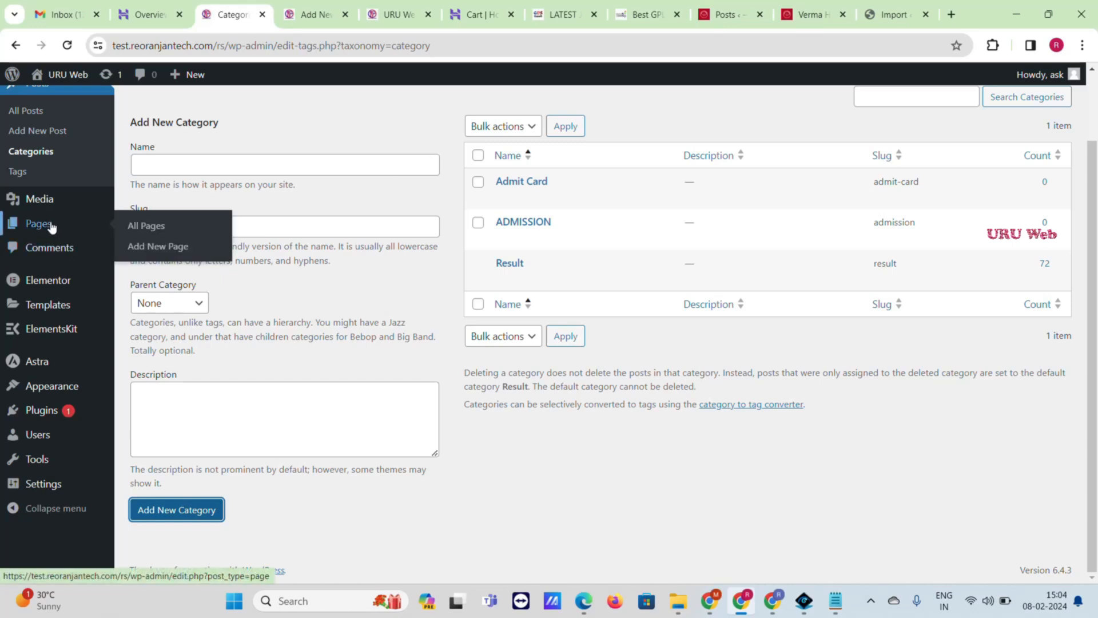
pyautogui.click(139, 230)
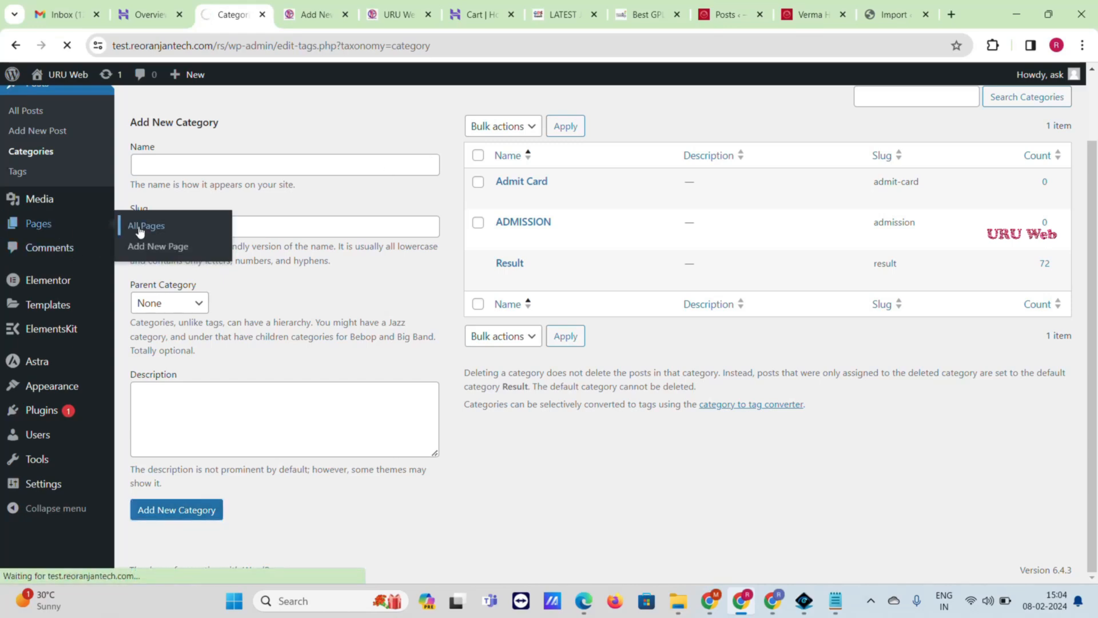
pyautogui.rightClick(243, 111)
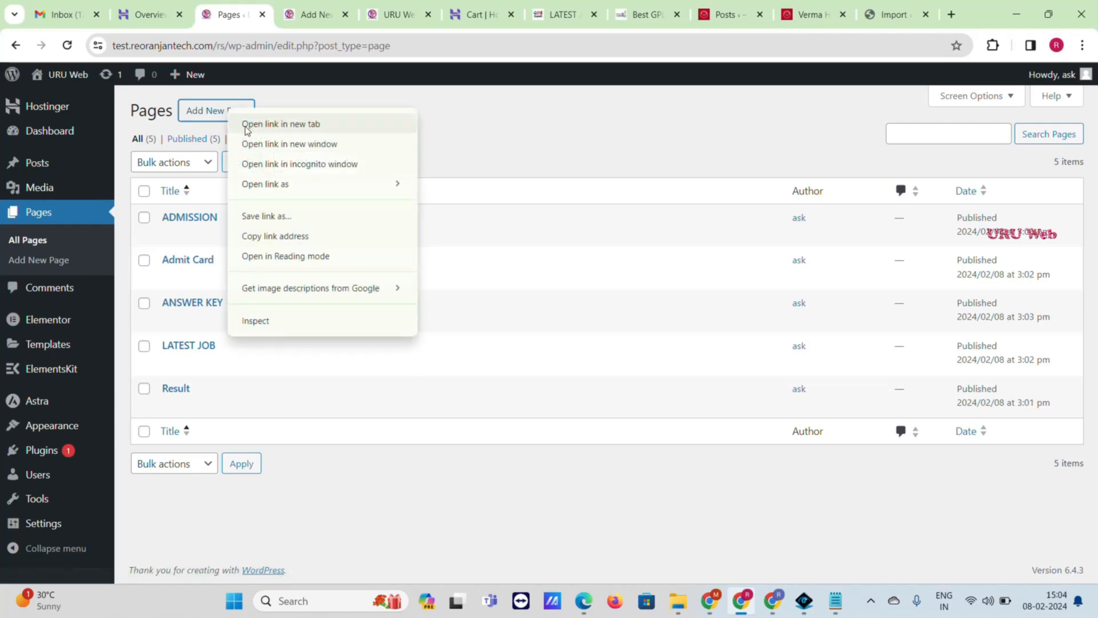
pyautogui.click(246, 129)
# - Close the ADMISSION editor and old front page tabs, and open the reference site's home page beside the new page's tab
pyautogui.click(297, 6)
pyautogui.click(369, 6)
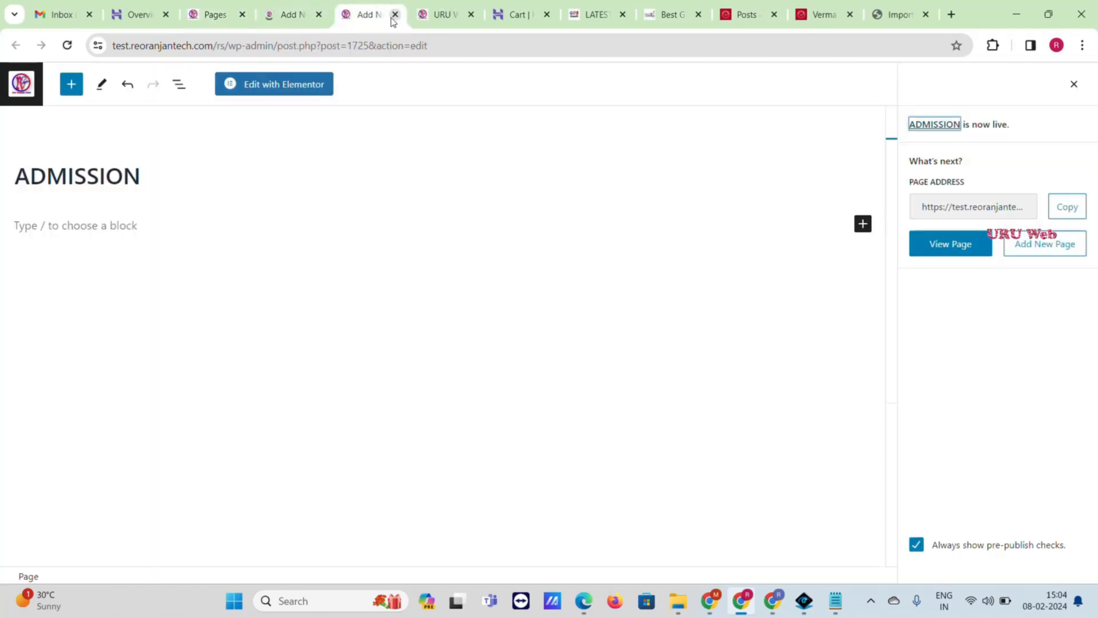
pyautogui.click(395, 16)
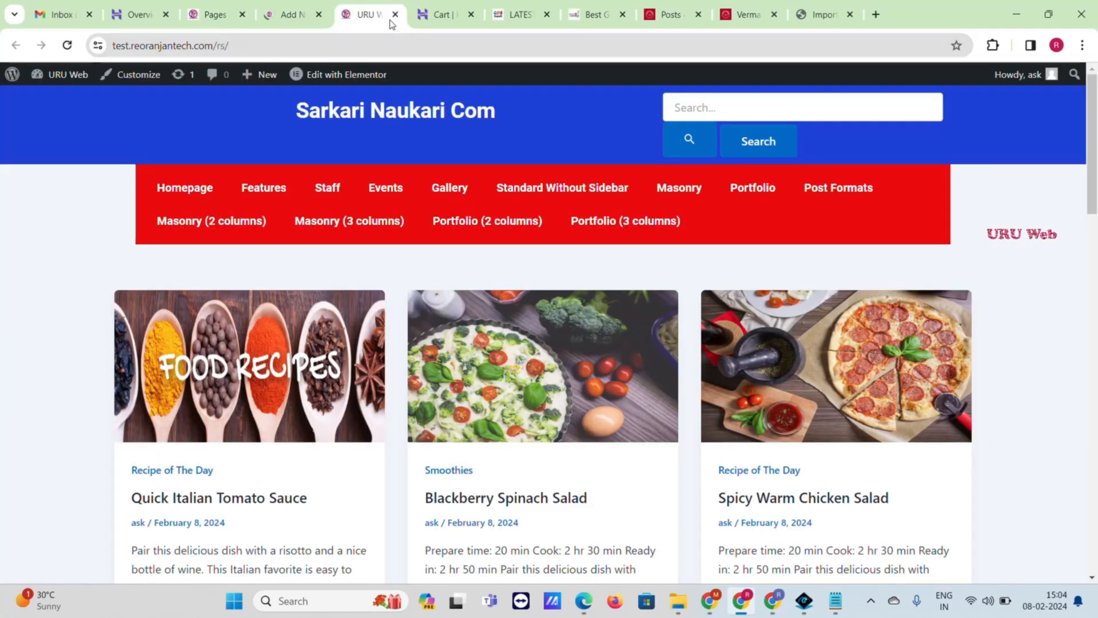
pyautogui.click(394, 16)
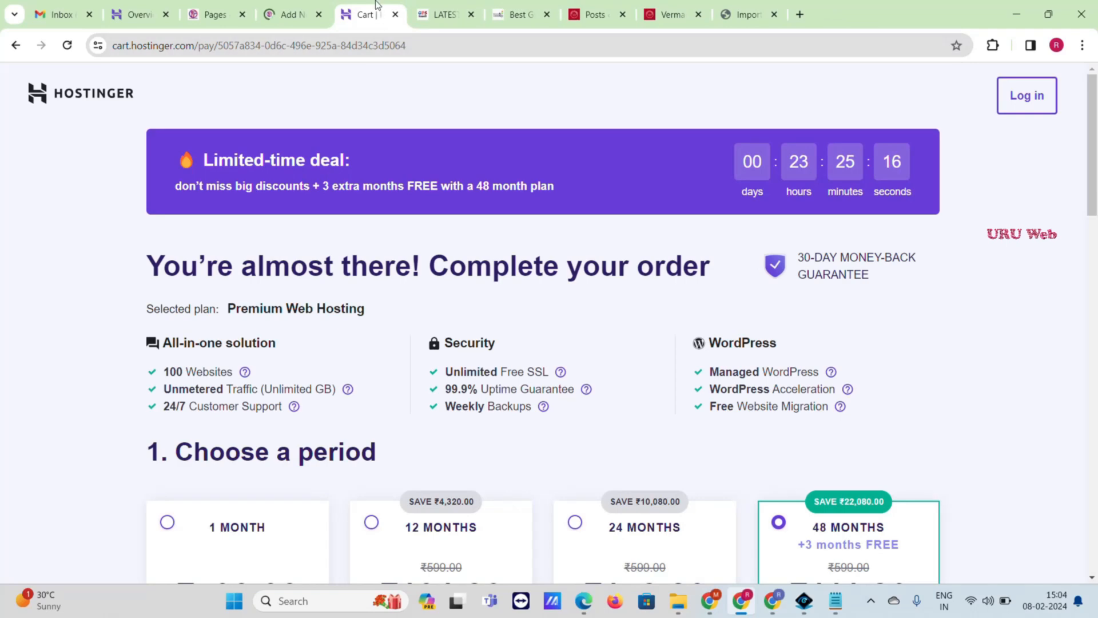
pyautogui.moveTo(443, 7); pyautogui.dragTo(380, 7)
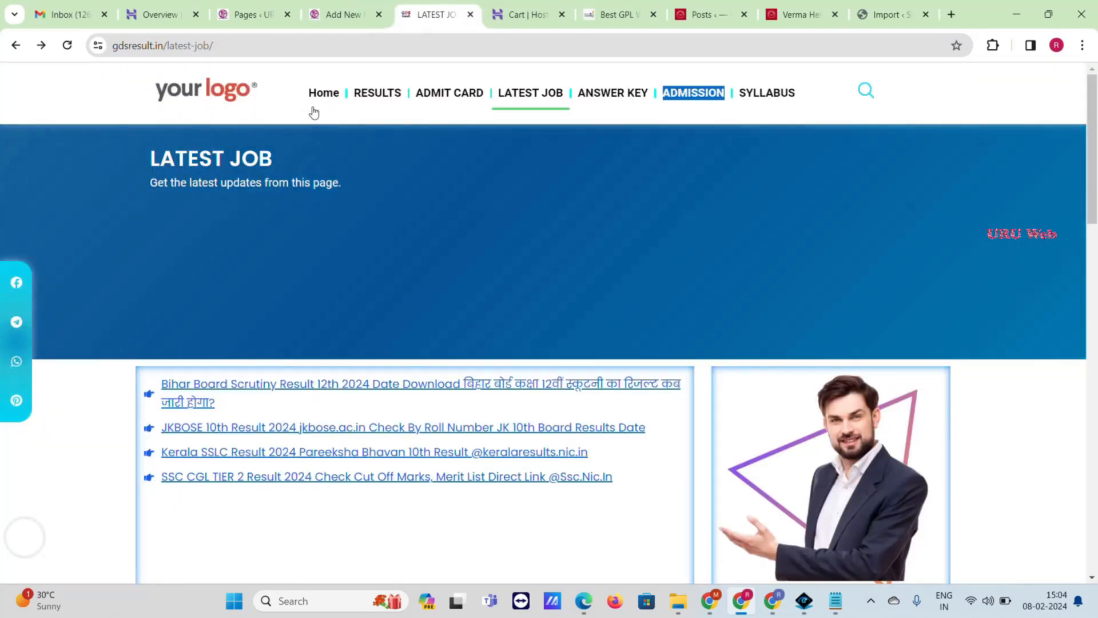
pyautogui.click(323, 93)
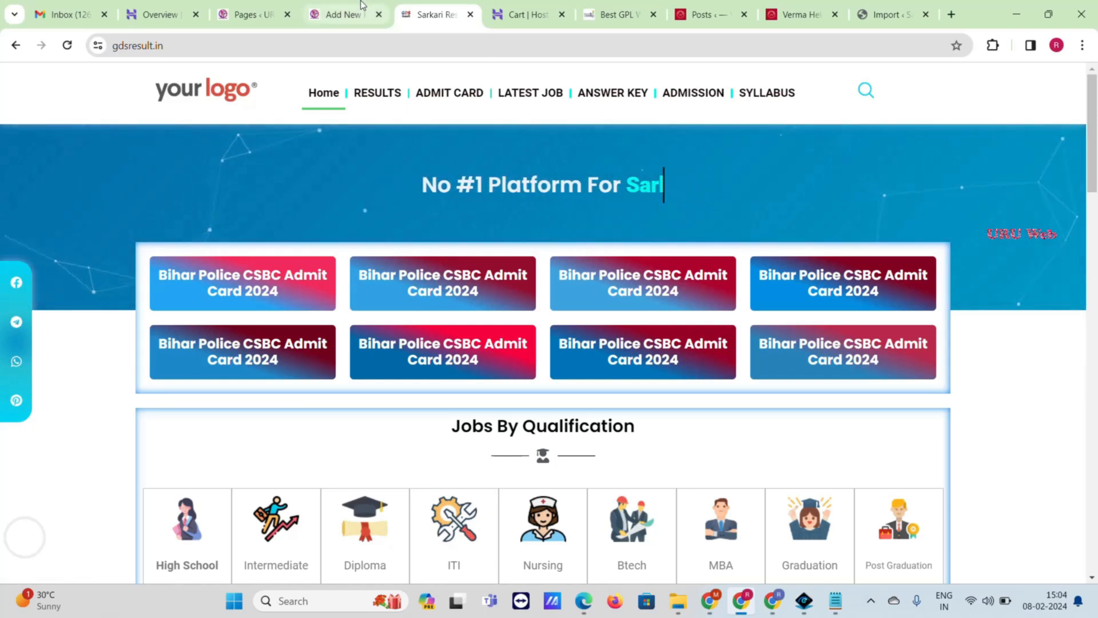
# - Publish the blank new page under the title Home with its title display disabled
pyautogui.click(343, 14)
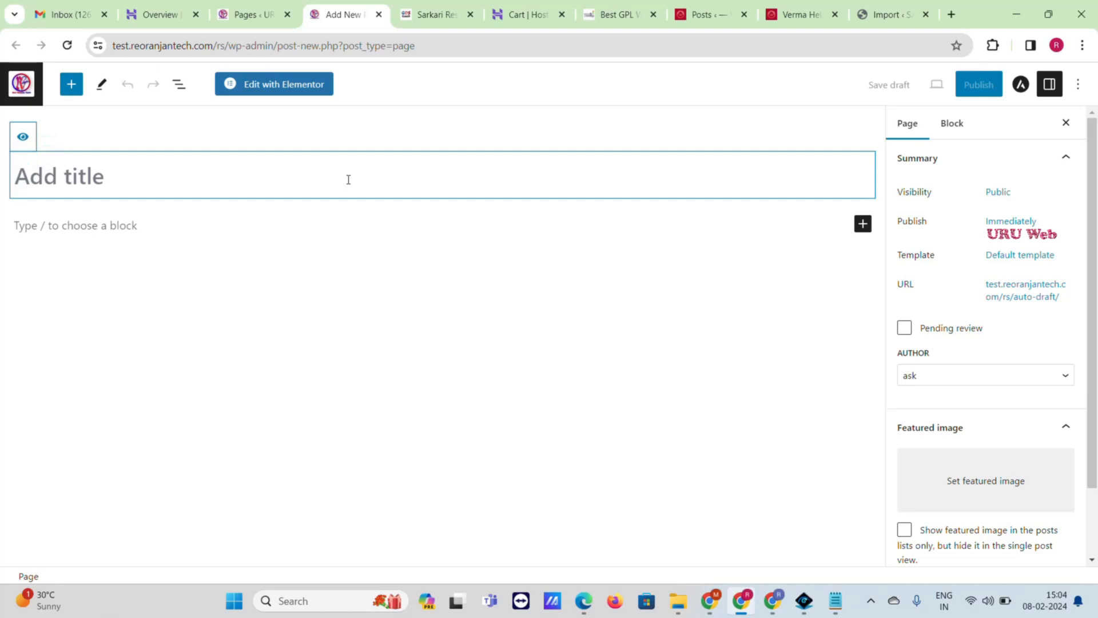
pyautogui.write('Home')
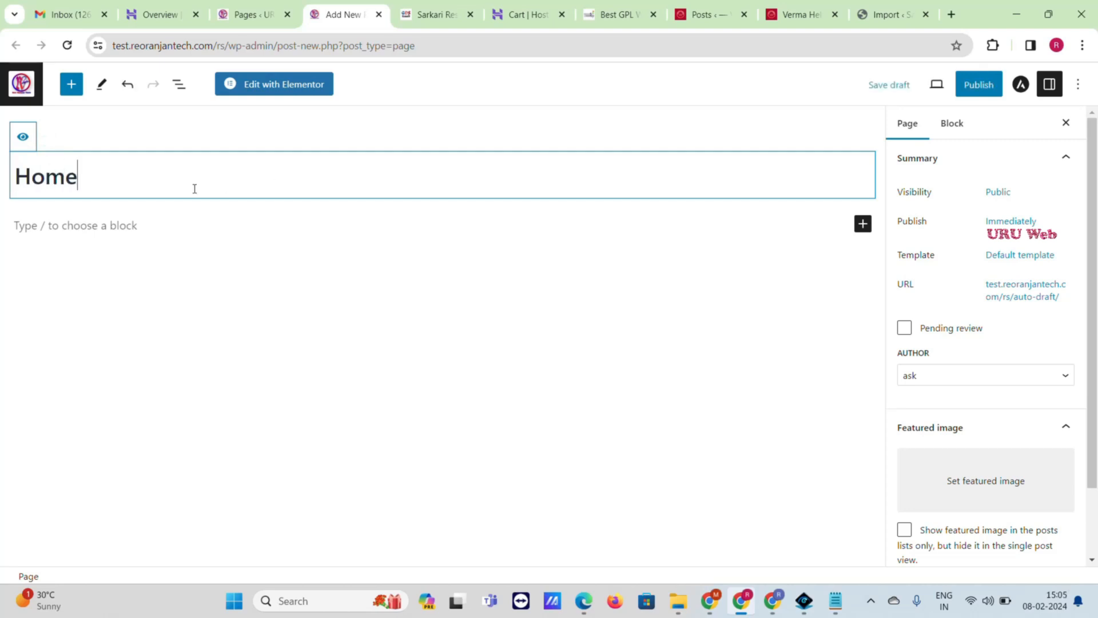
pyautogui.click(16, 147)
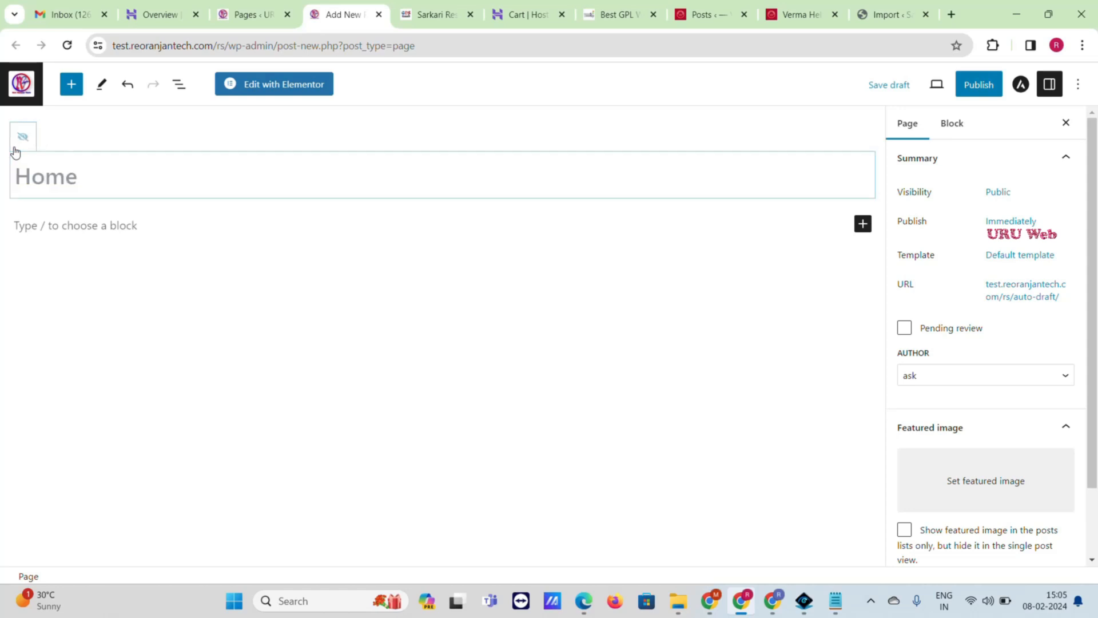
pyautogui.click(23, 139)
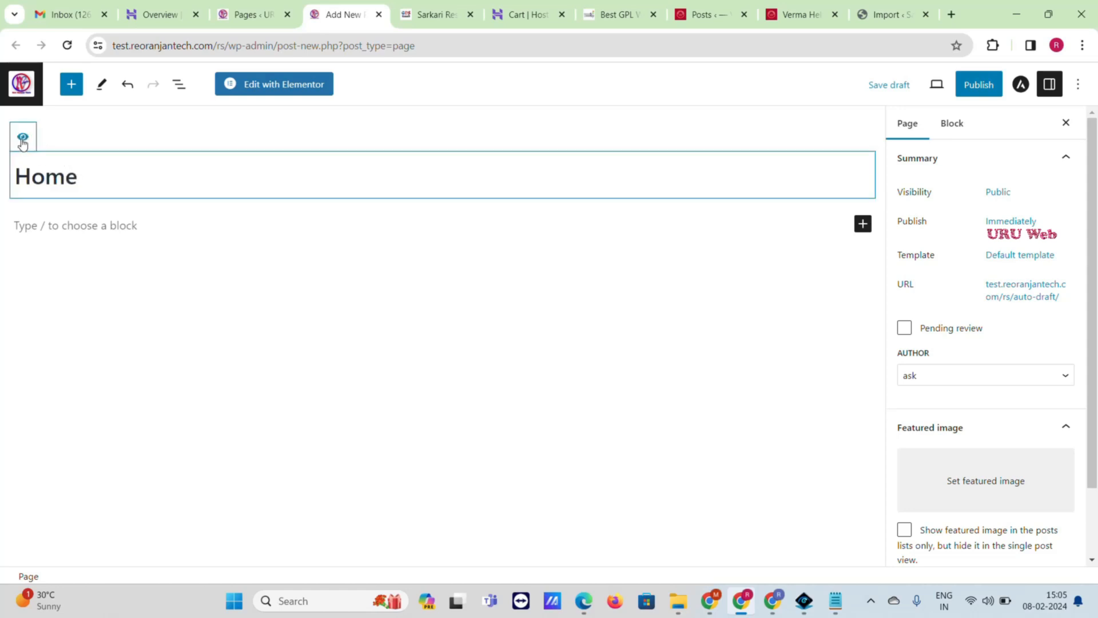
pyautogui.click(23, 139)
pyautogui.click(23, 141)
pyautogui.click(23, 140)
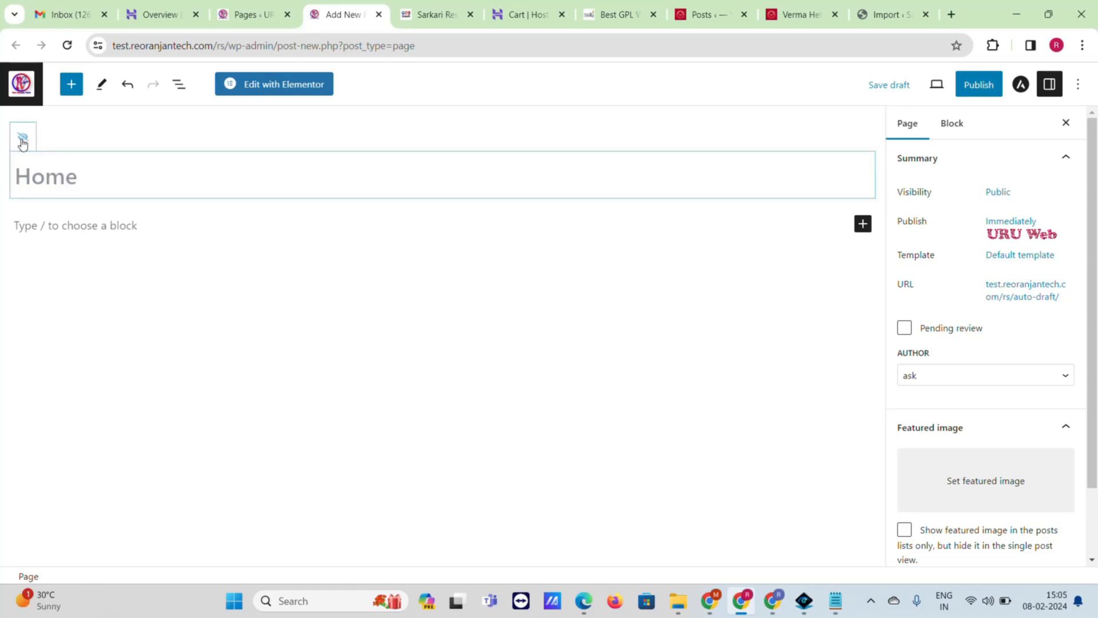
pyautogui.click(977, 94)
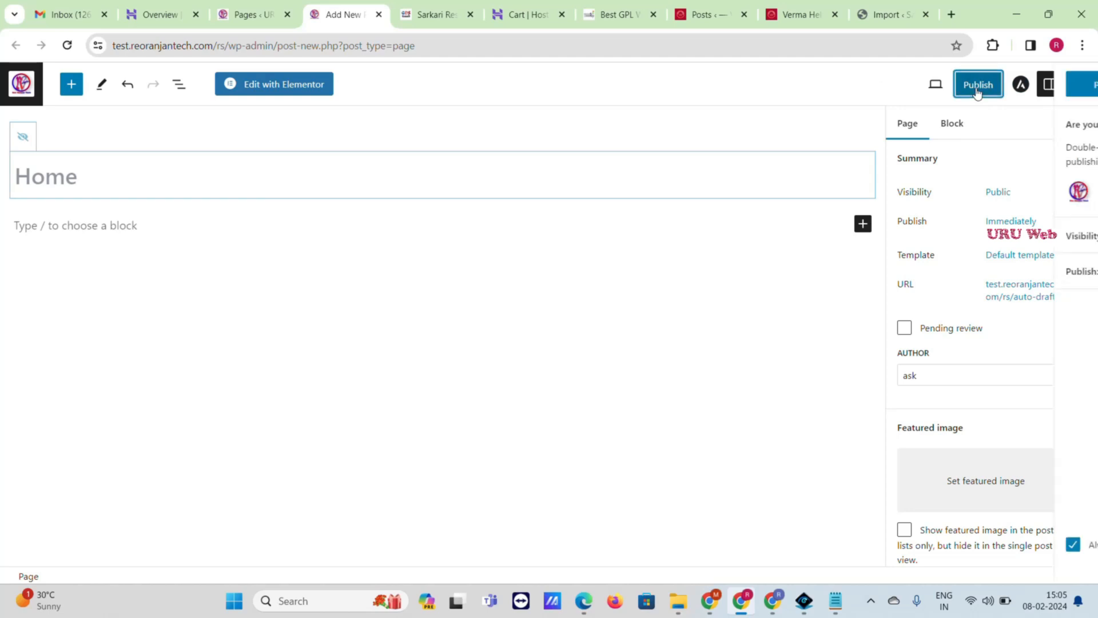
pyautogui.click(977, 93)
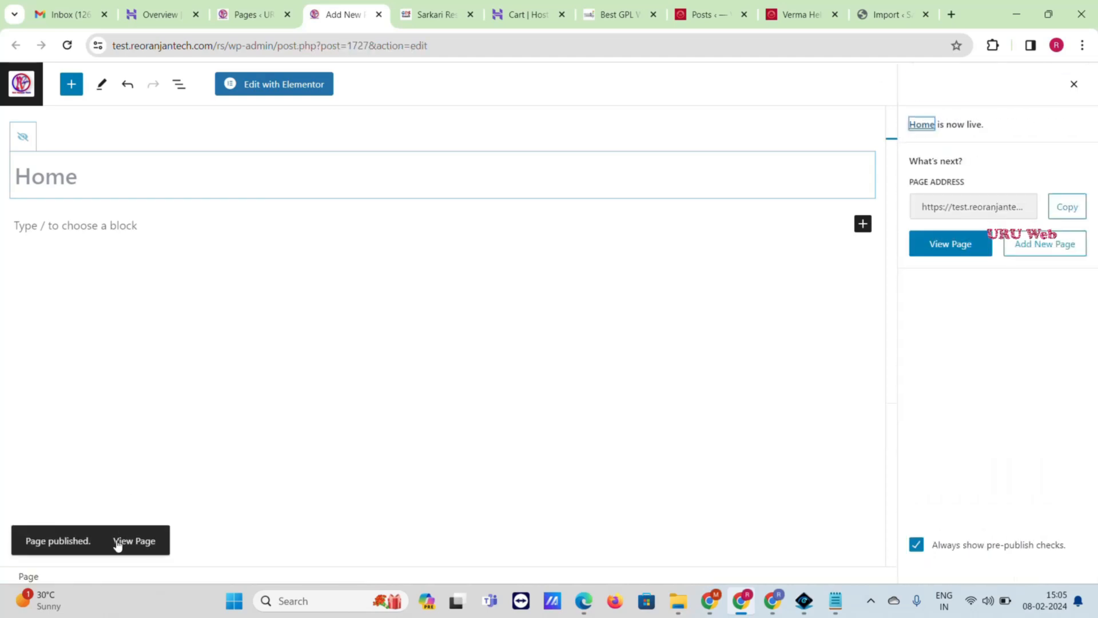
# - View the published Home page in a separate tab, and return to its editor
pyautogui.rightClick(126, 544)
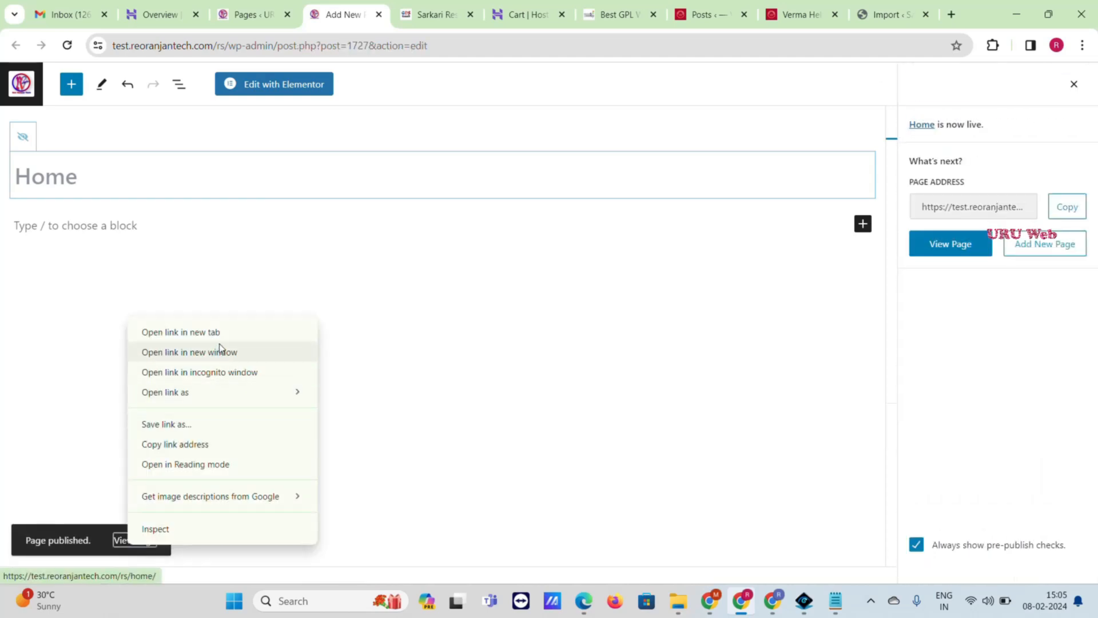
pyautogui.click(221, 338)
pyautogui.click(394, 14)
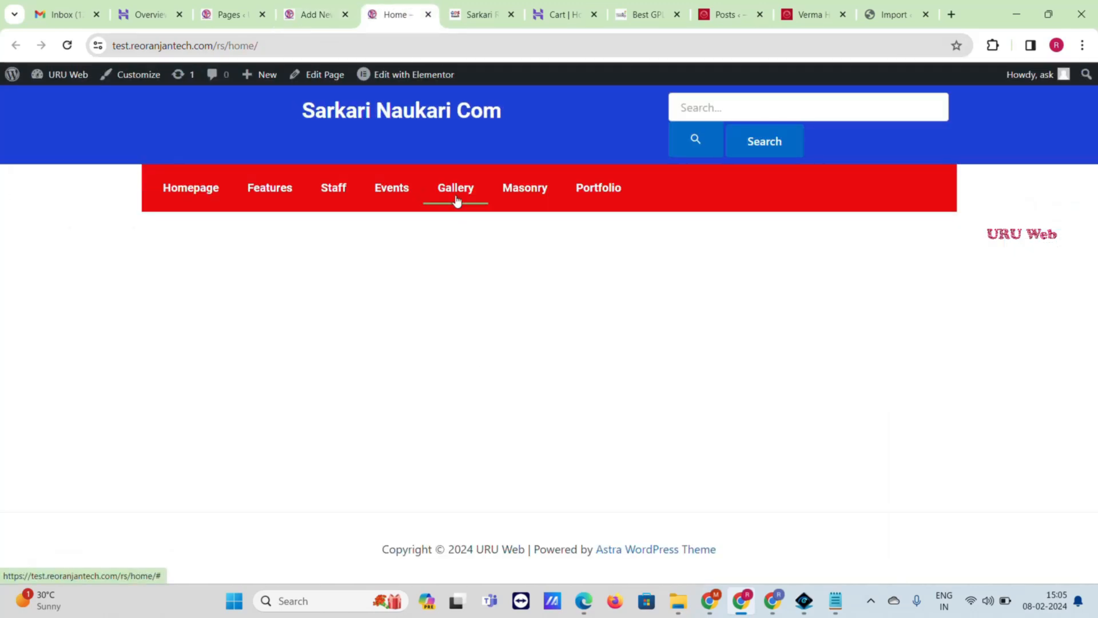
pyautogui.click(327, 9)
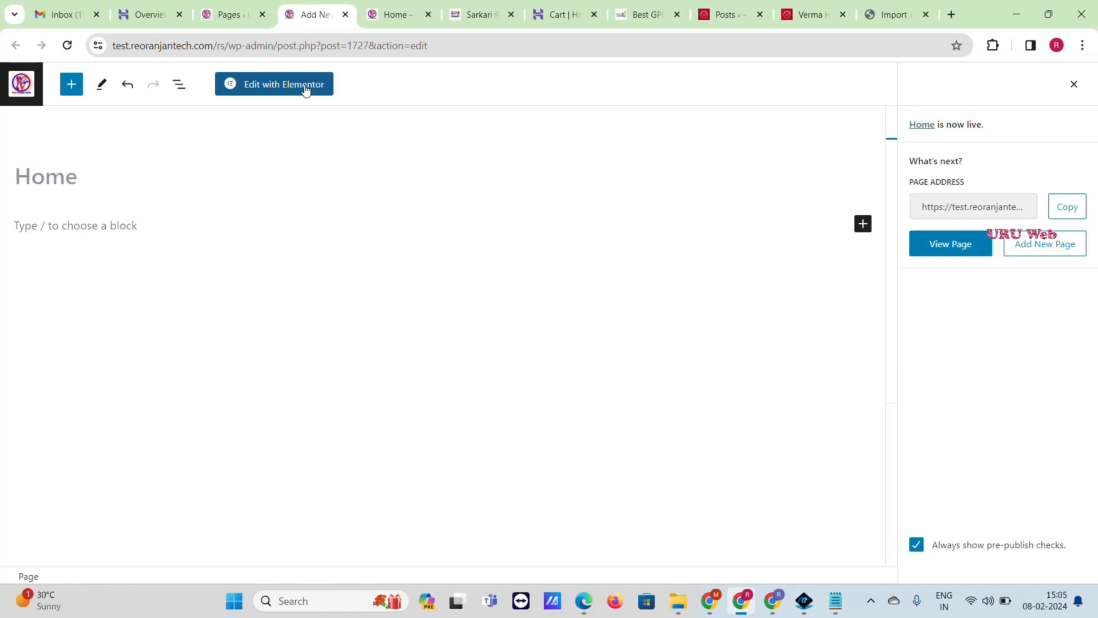
# - Check the header on the reference site's home page, and open the ElementsKit Header Footer page of the WordPress site in a separate tab
pyautogui.click(398, 13)
pyautogui.click(475, 14)
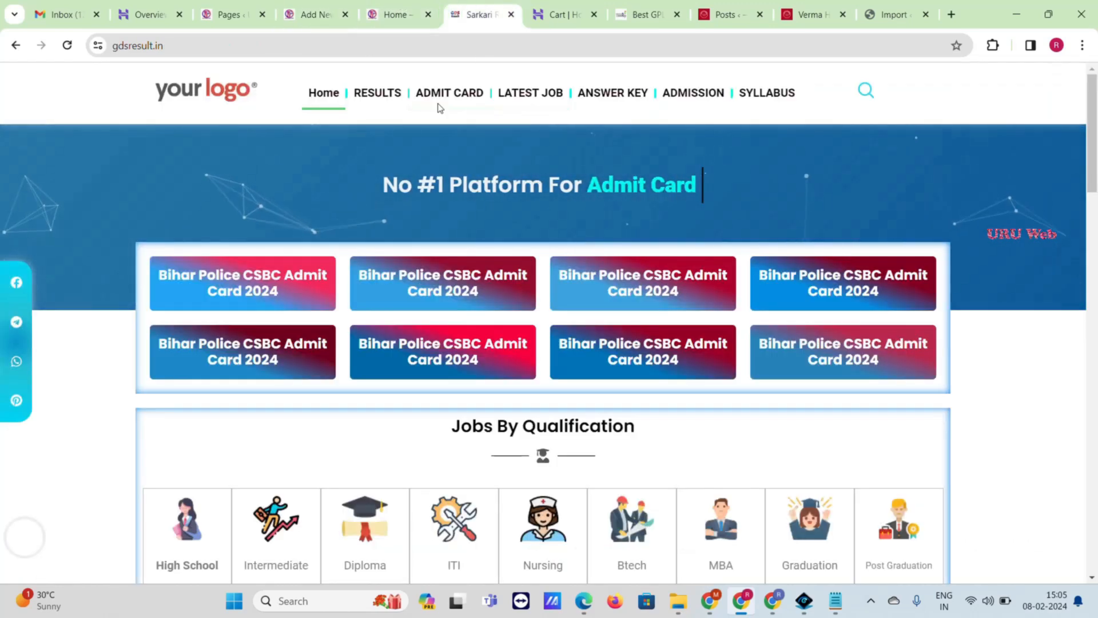
pyautogui.click(229, 14)
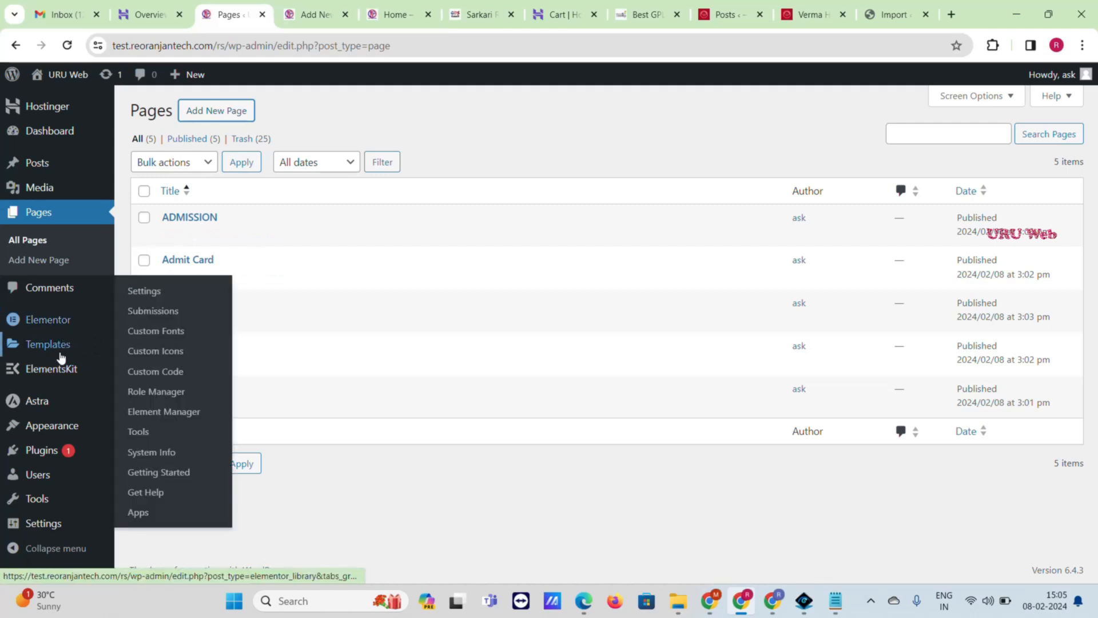
pyautogui.moveTo(57, 375)
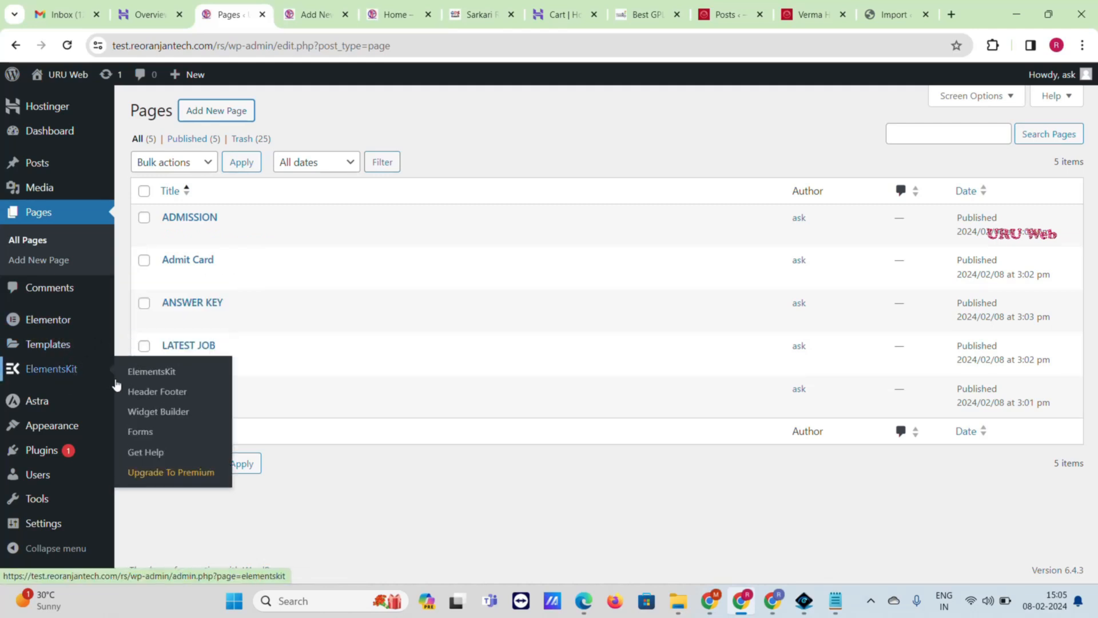
pyautogui.rightClick(151, 399)
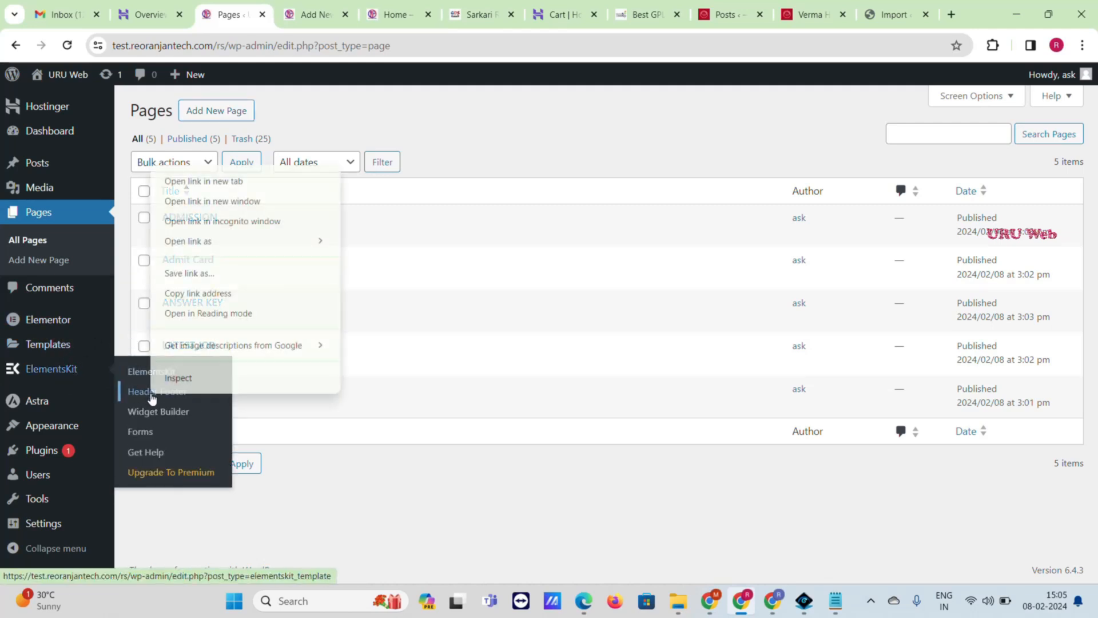
pyautogui.click(206, 181)
pyautogui.click(292, 13)
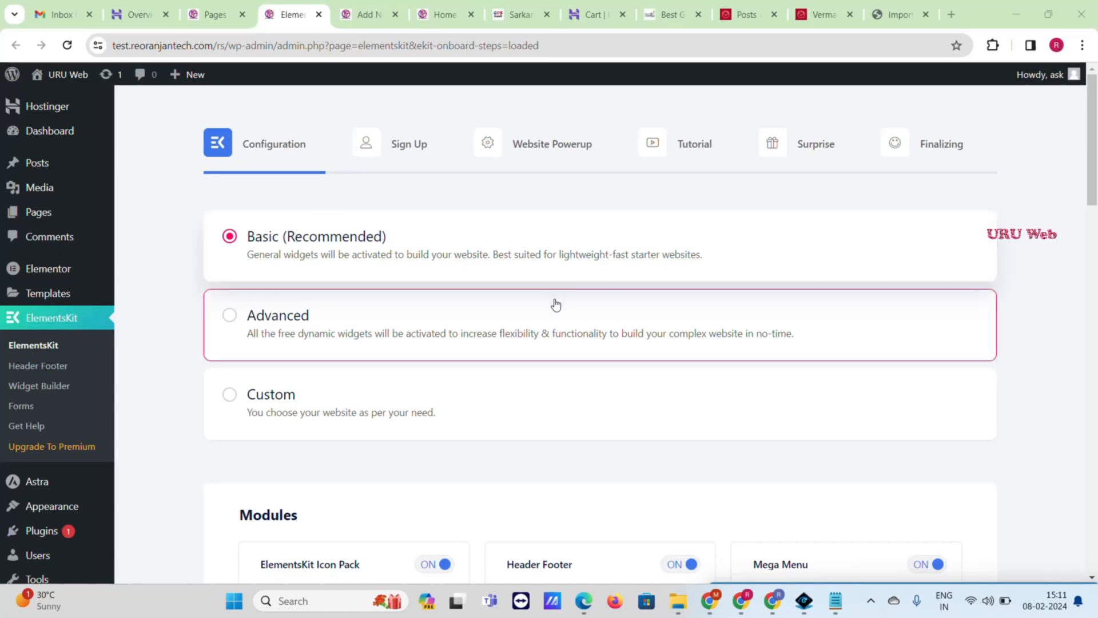
# - Accept the Basic (Recommended) configuration with its default modules and widgets in the ElementsKit setup wizard
pyautogui.scroll(-15, 552, 306)
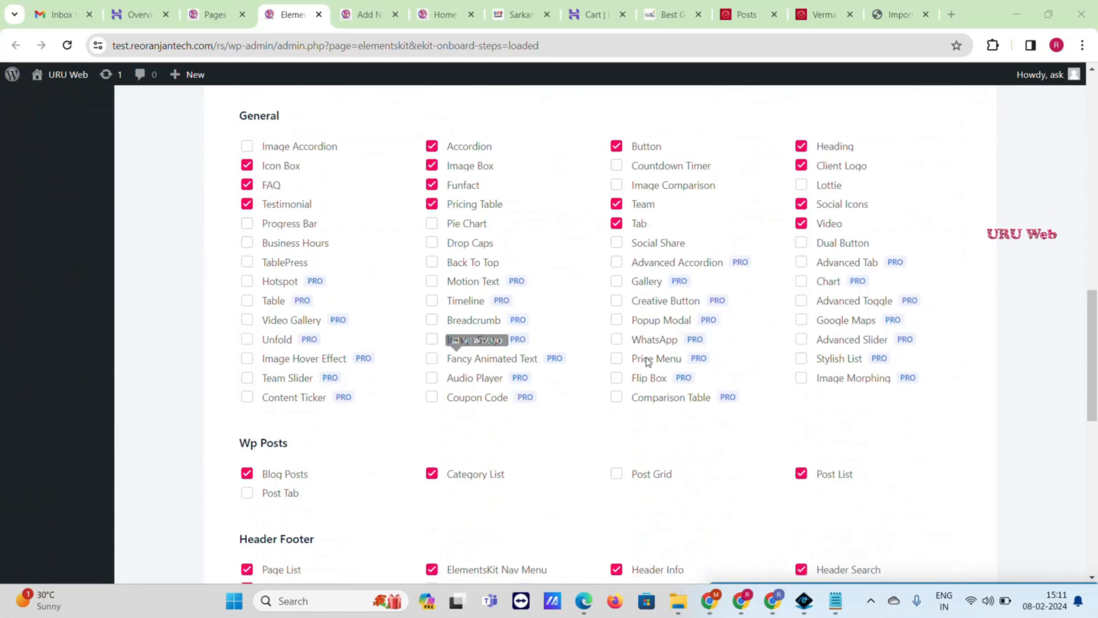
pyautogui.scroll(-10, 647, 369)
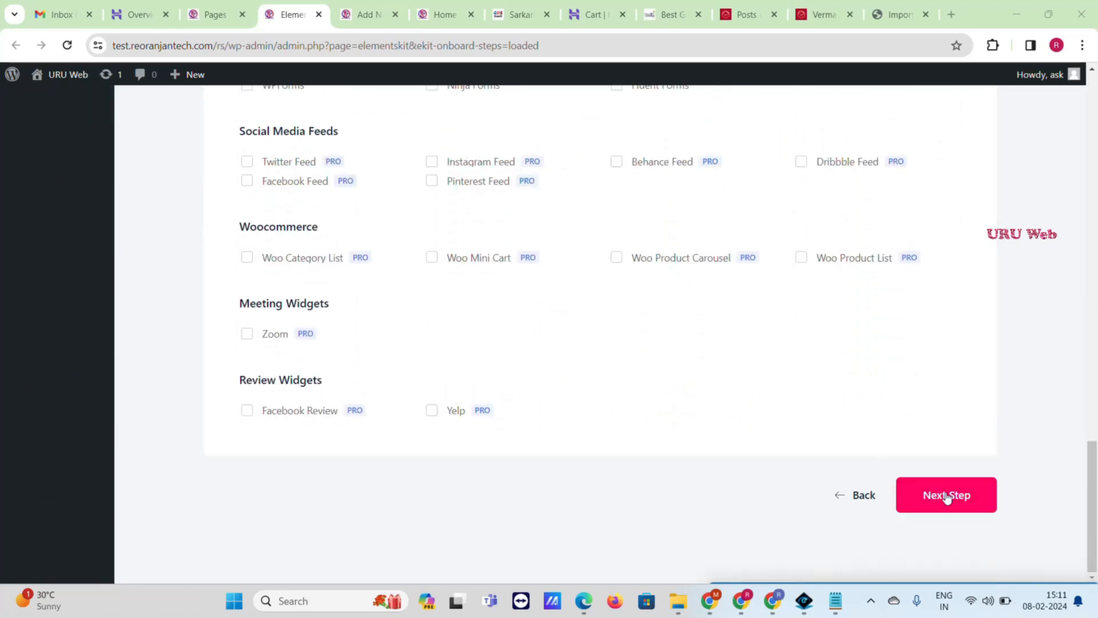
pyautogui.click(947, 499)
# - Pass the sign-up, plugin, tutorial and PRO offer stages without adding anything, and save the ElementsKit setup
pyautogui.scroll(-1, 830, 365)
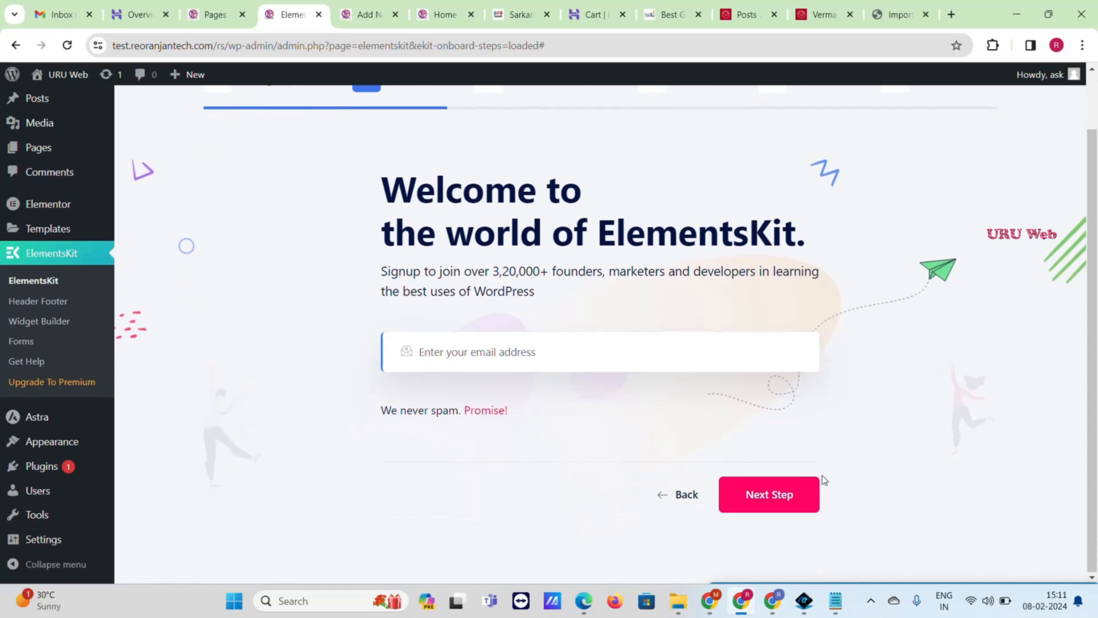
pyautogui.click(807, 496)
pyautogui.scroll(-4, 794, 407)
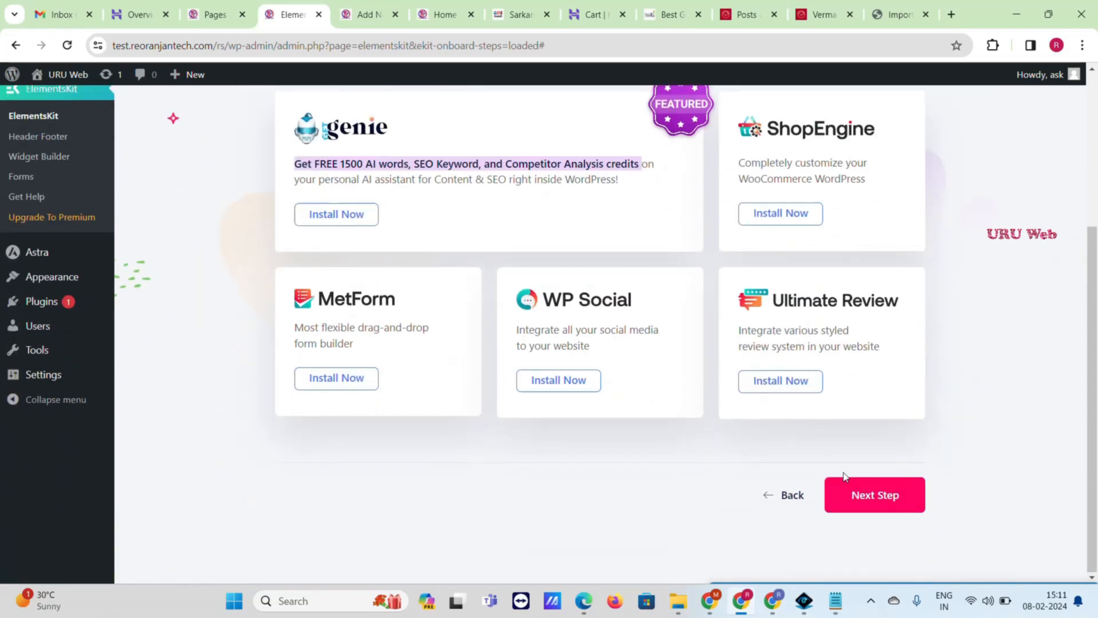
pyautogui.click(875, 495)
pyautogui.scroll(-5, 869, 400)
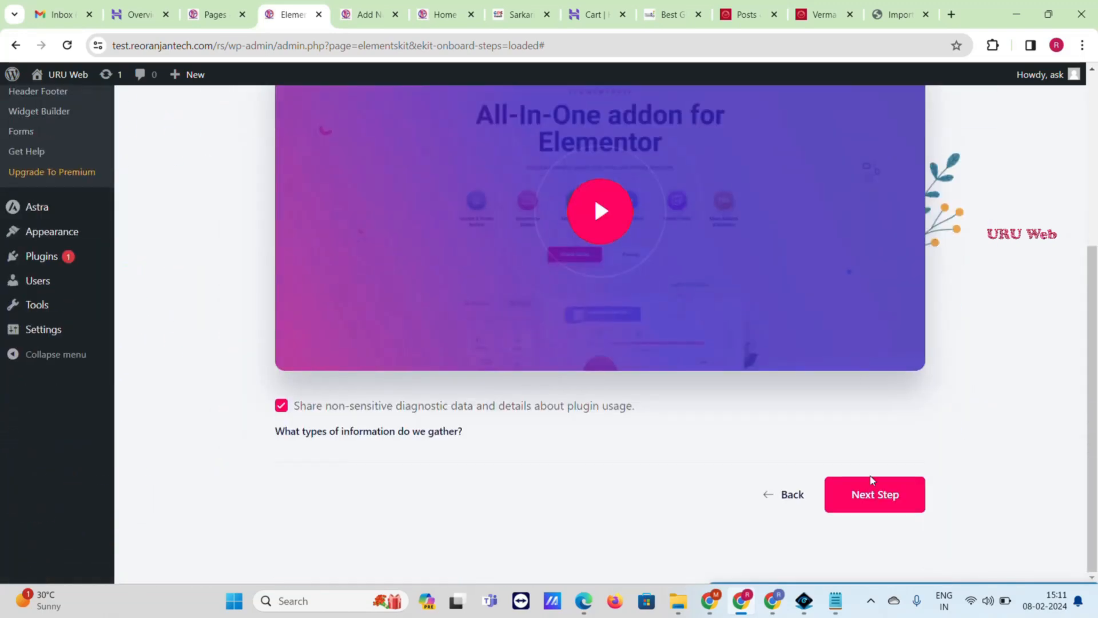
pyautogui.click(885, 498)
pyautogui.scroll(-3, 850, 383)
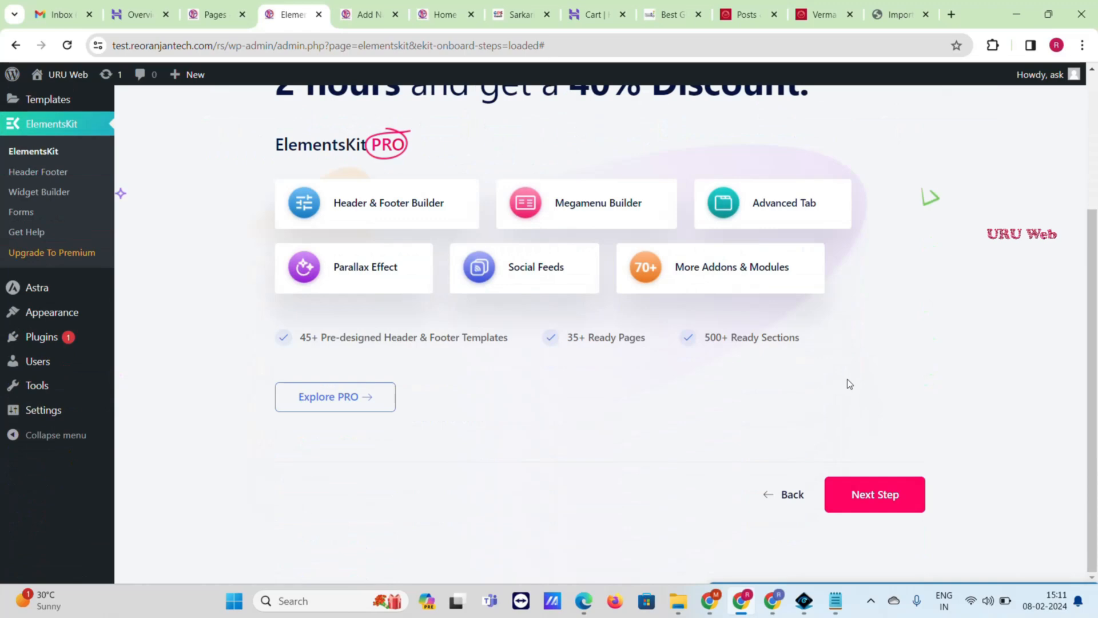
pyautogui.click(868, 485)
pyautogui.scroll(-3, 870, 498)
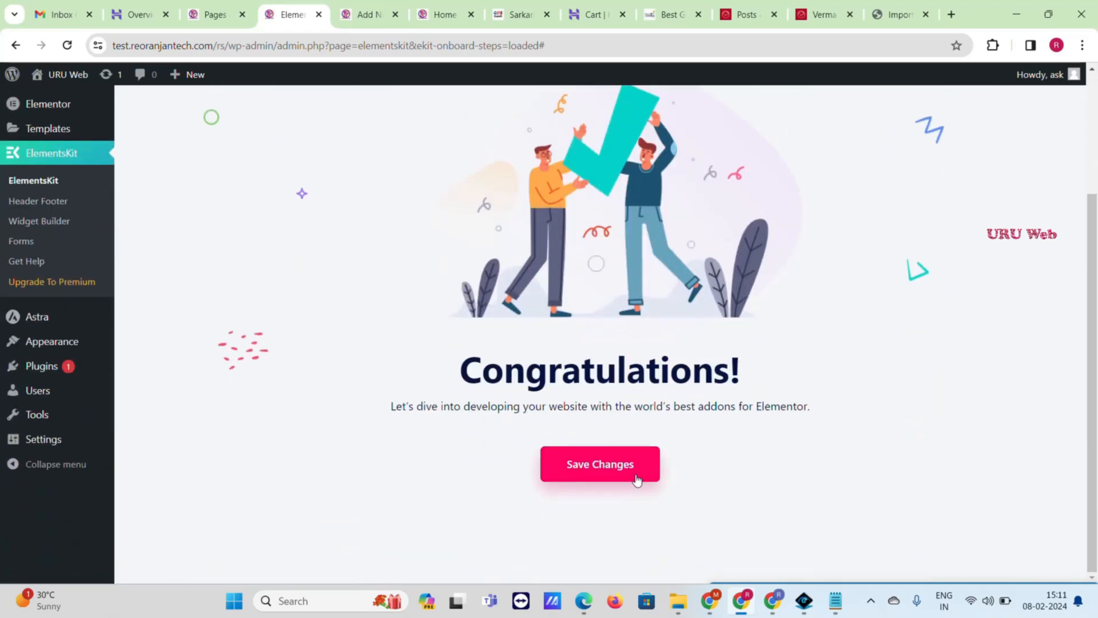
pyautogui.click(637, 480)
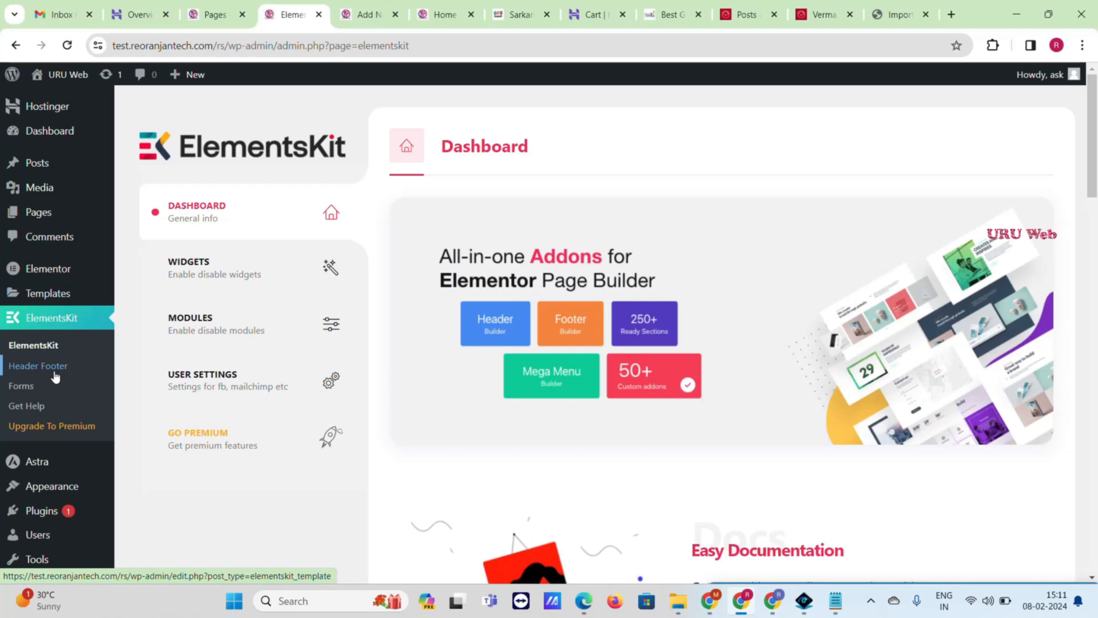
# - Create an activated ElementsKit template titled Header, with type Header and the condition Entire Site
pyautogui.click(59, 374)
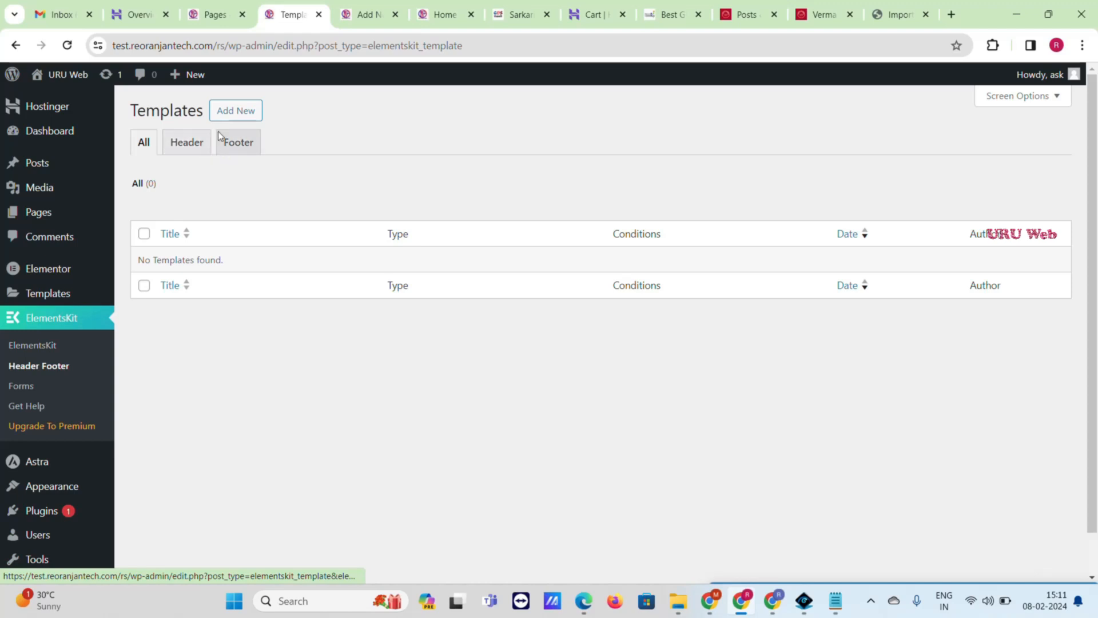
pyautogui.click(231, 119)
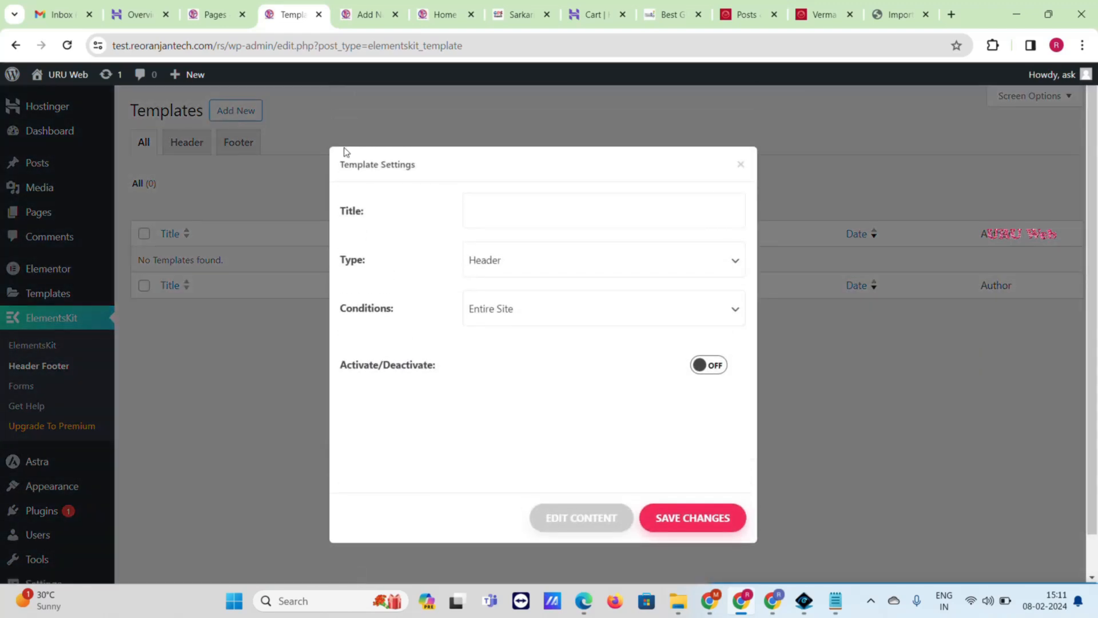
pyautogui.click(517, 204)
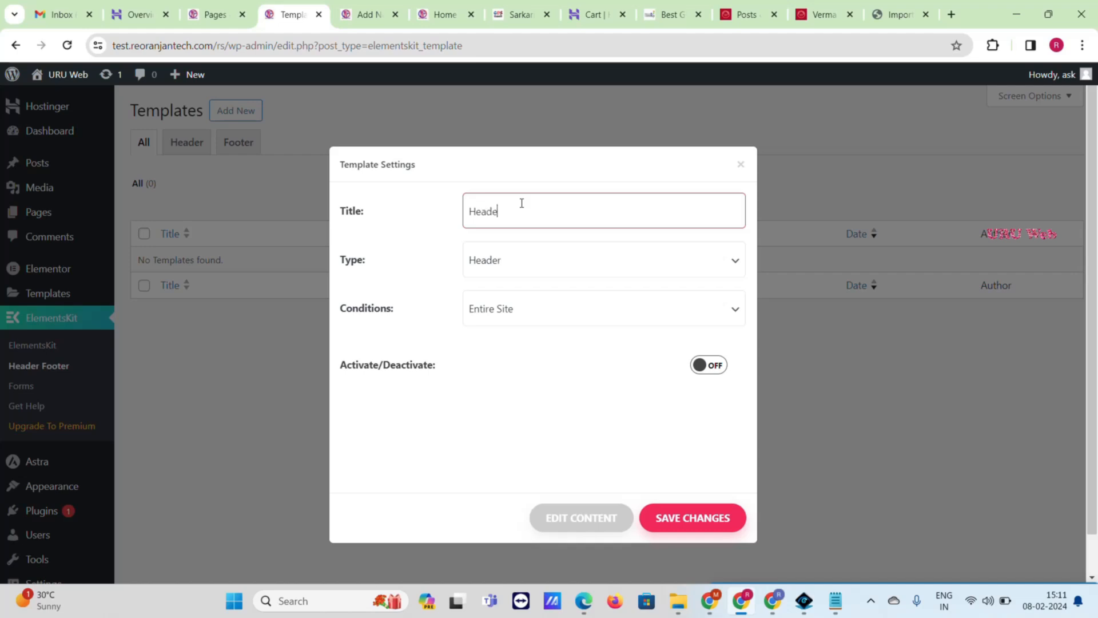
pyautogui.click(561, 319)
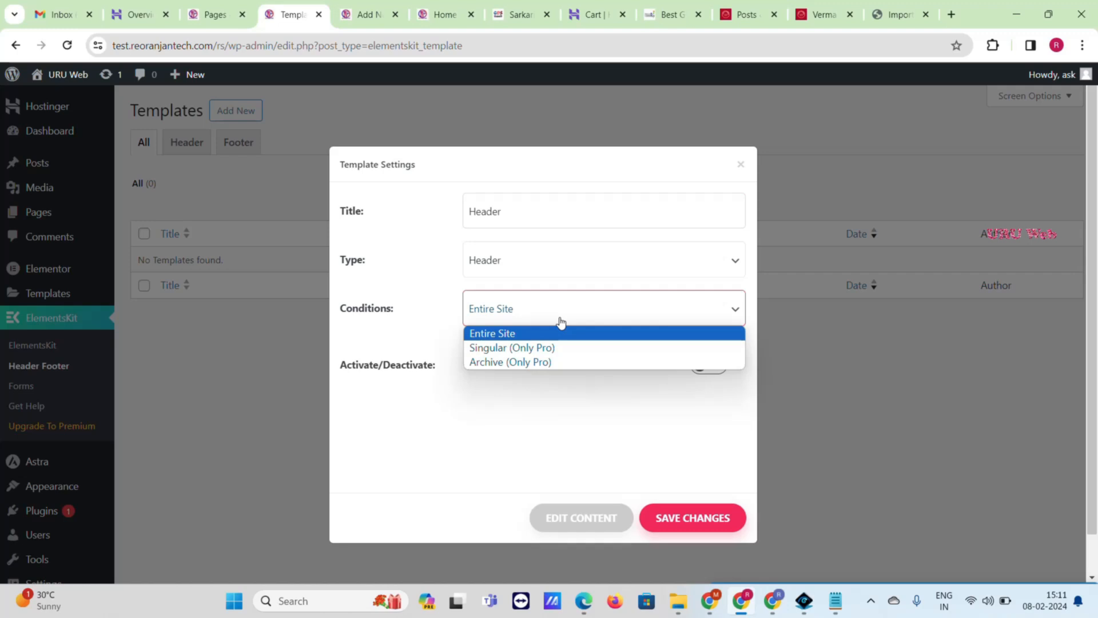
pyautogui.click(560, 320)
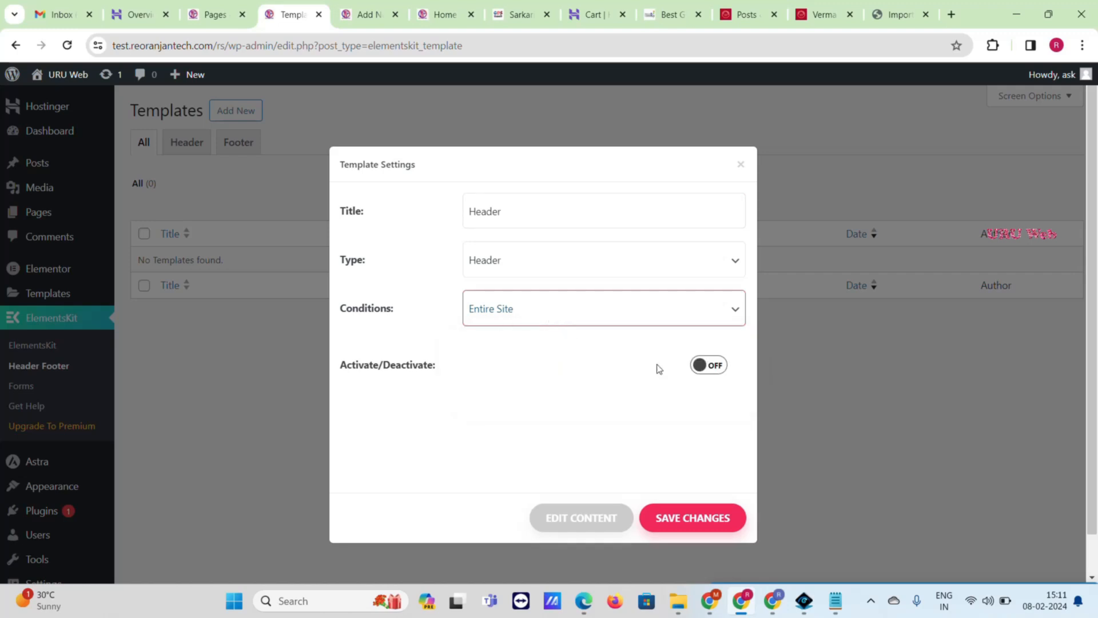
pyautogui.click(699, 366)
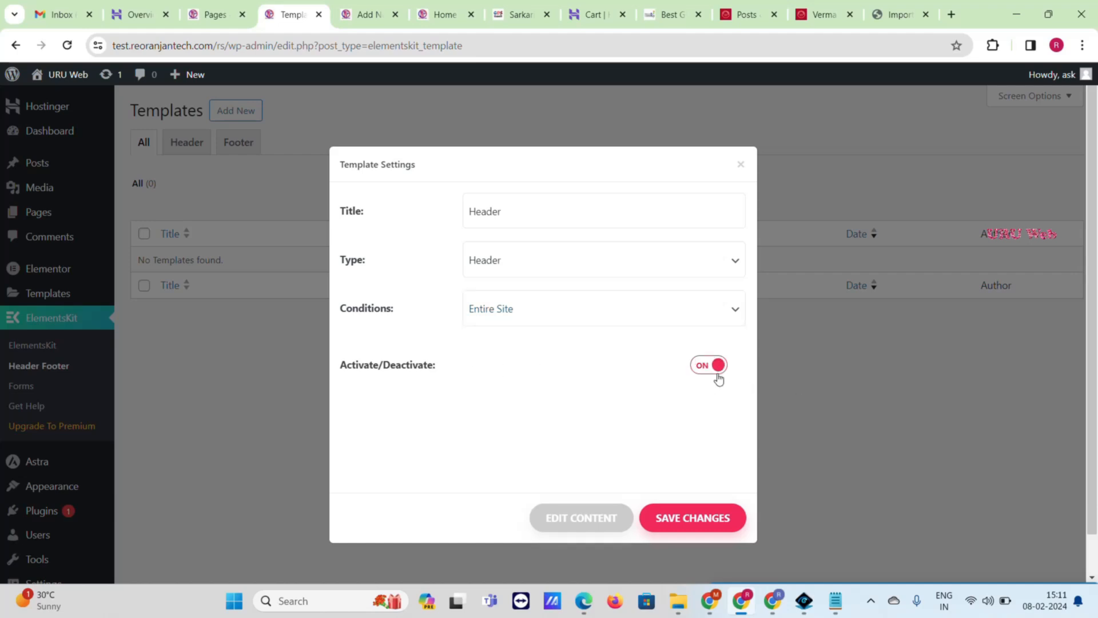
pyautogui.click(690, 519)
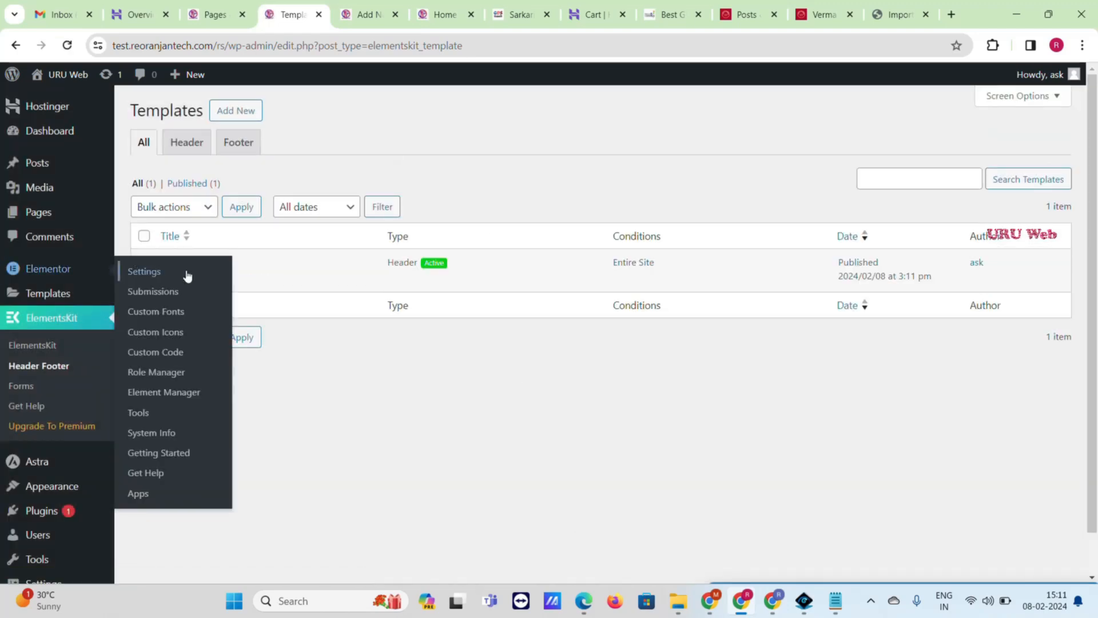
# - Open the Header template for editing in a separate tab and load it in Elementor
pyautogui.rightClick(168, 281)
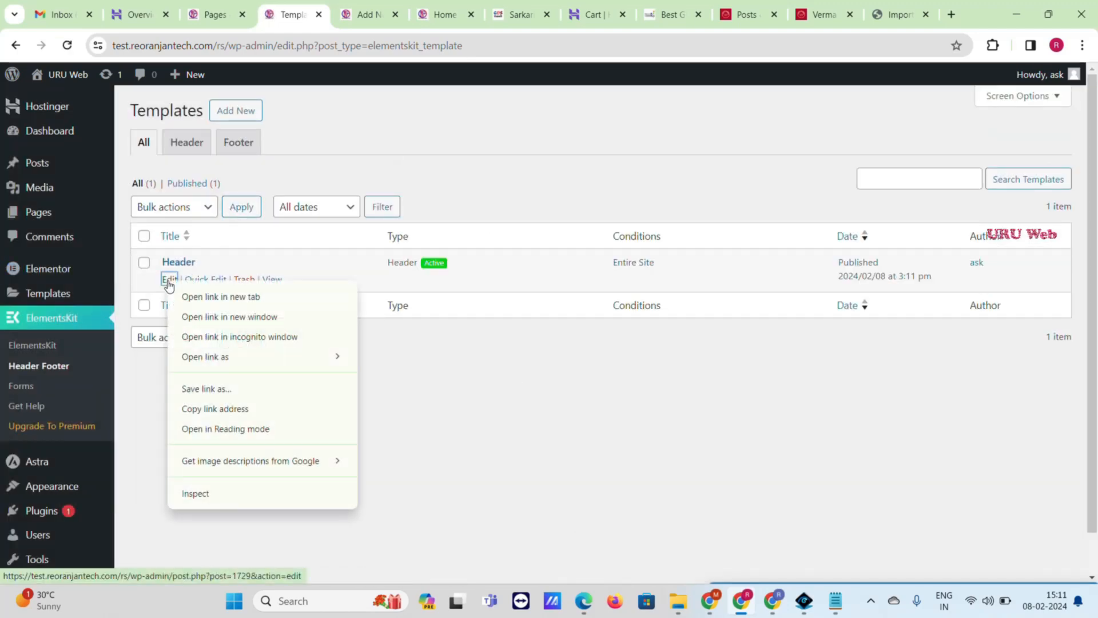
pyautogui.click(186, 297)
pyautogui.click(340, 15)
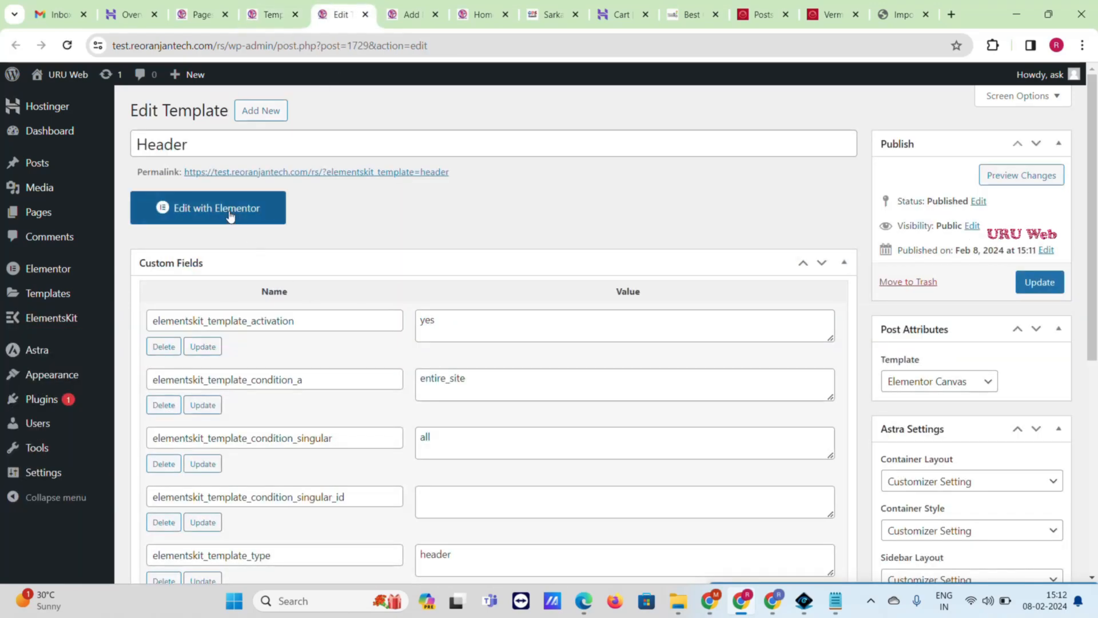
pyautogui.click(229, 208)
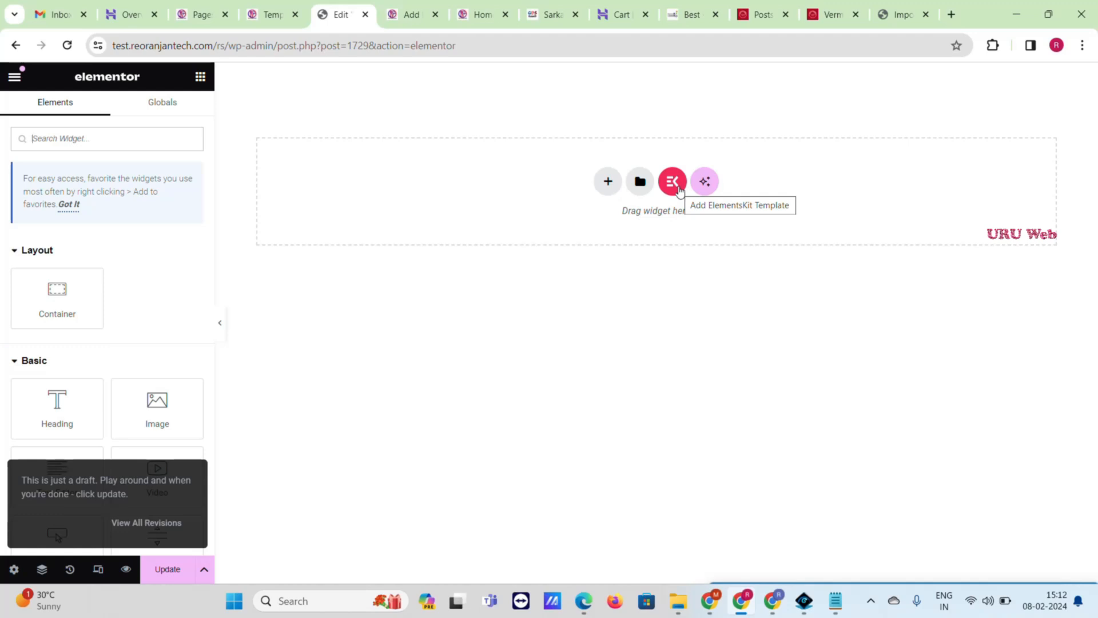
# - Open the ElementsKit template library and filter its sections by the Header category
pyautogui.click(673, 182)
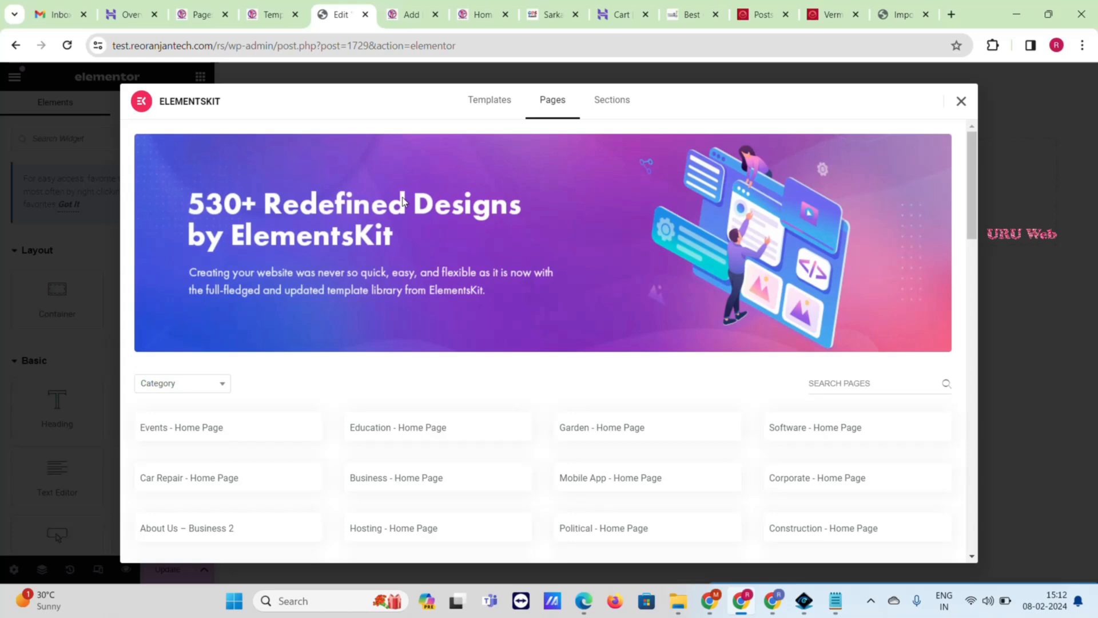
pyautogui.click(613, 103)
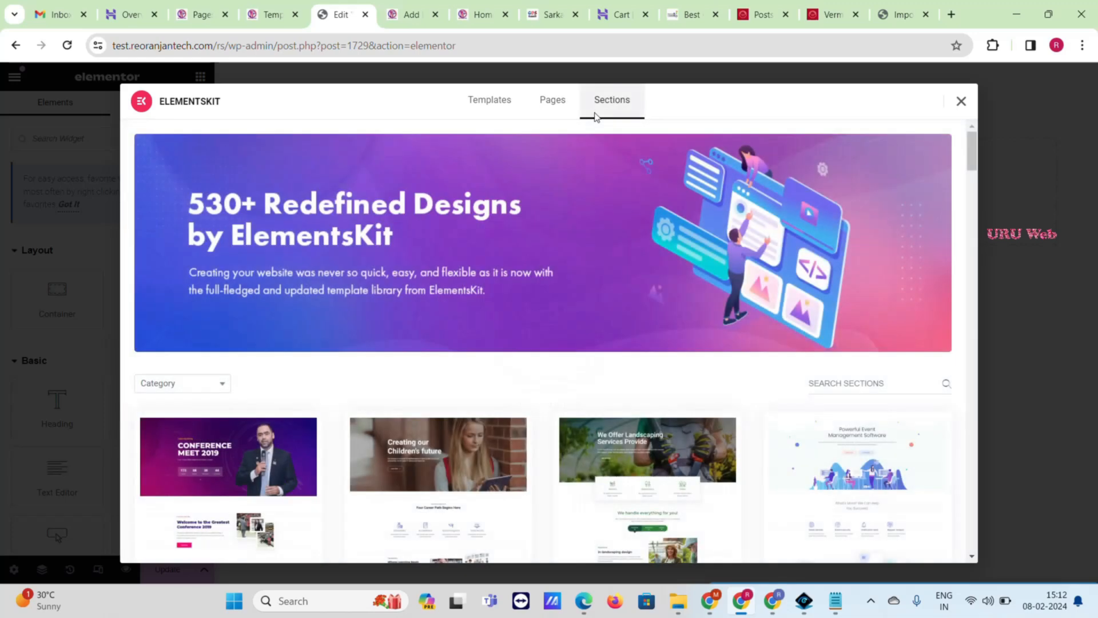
pyautogui.click(212, 385)
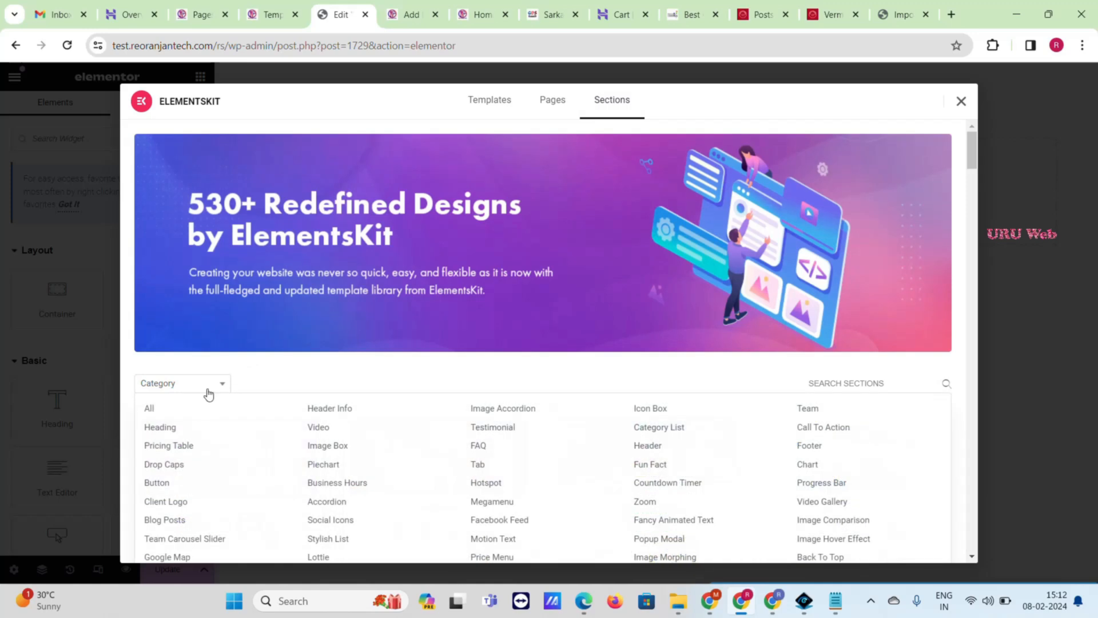
pyautogui.click(645, 449)
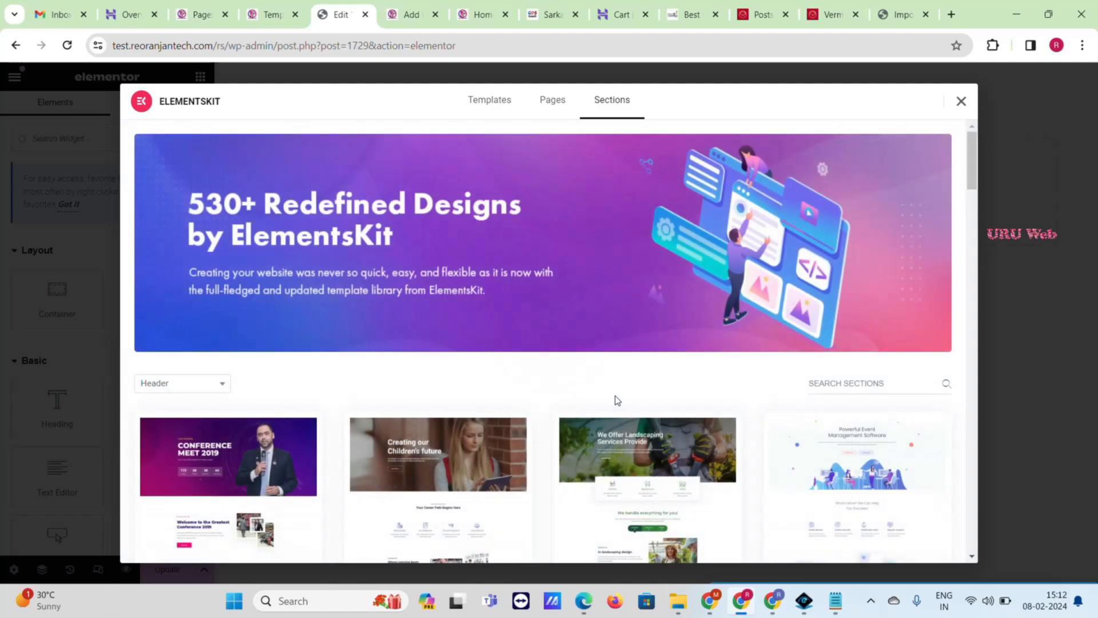
# - Compare the available header sections and insert Header – Section 5 into the template
pyautogui.scroll(-3, 360, 264)
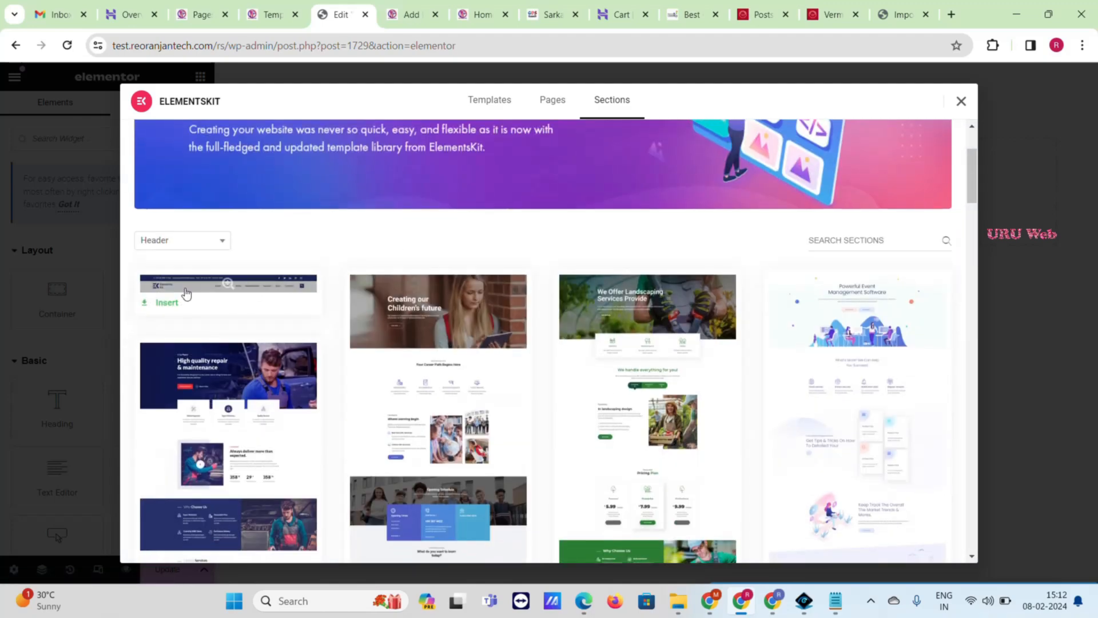
pyautogui.scroll(-10, 730, 295)
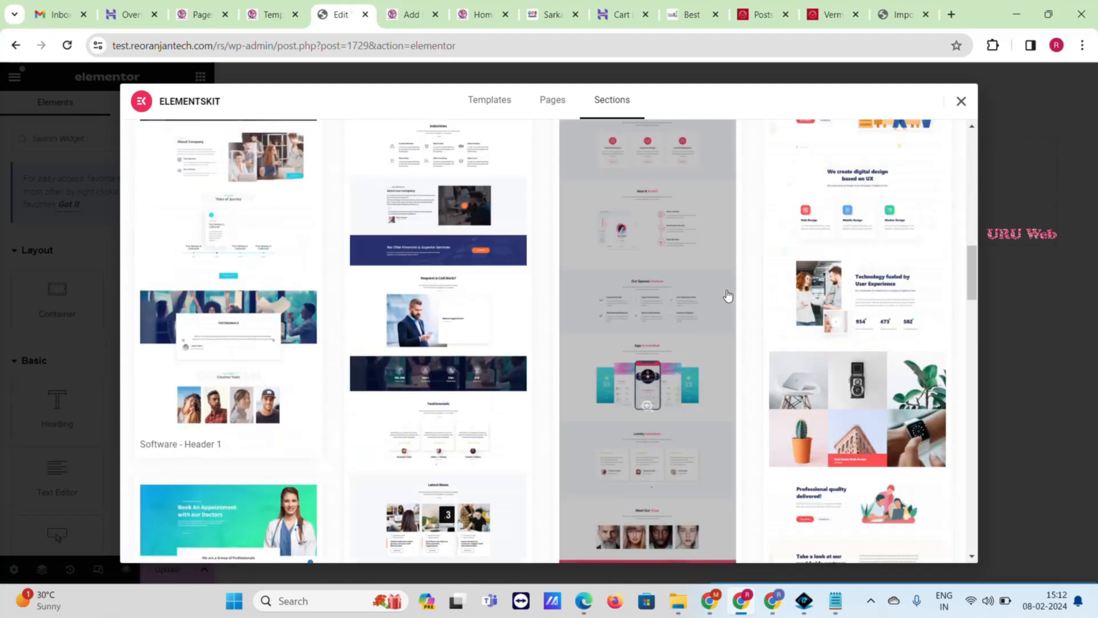
pyautogui.scroll(15, 727, 295)
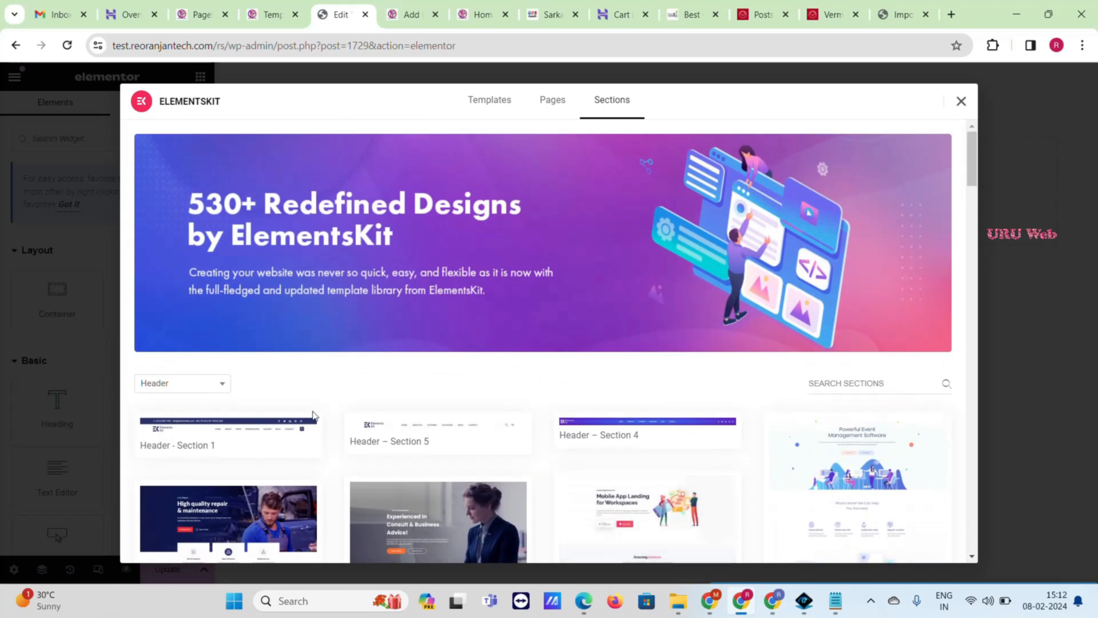
pyautogui.scroll(-1, 313, 415)
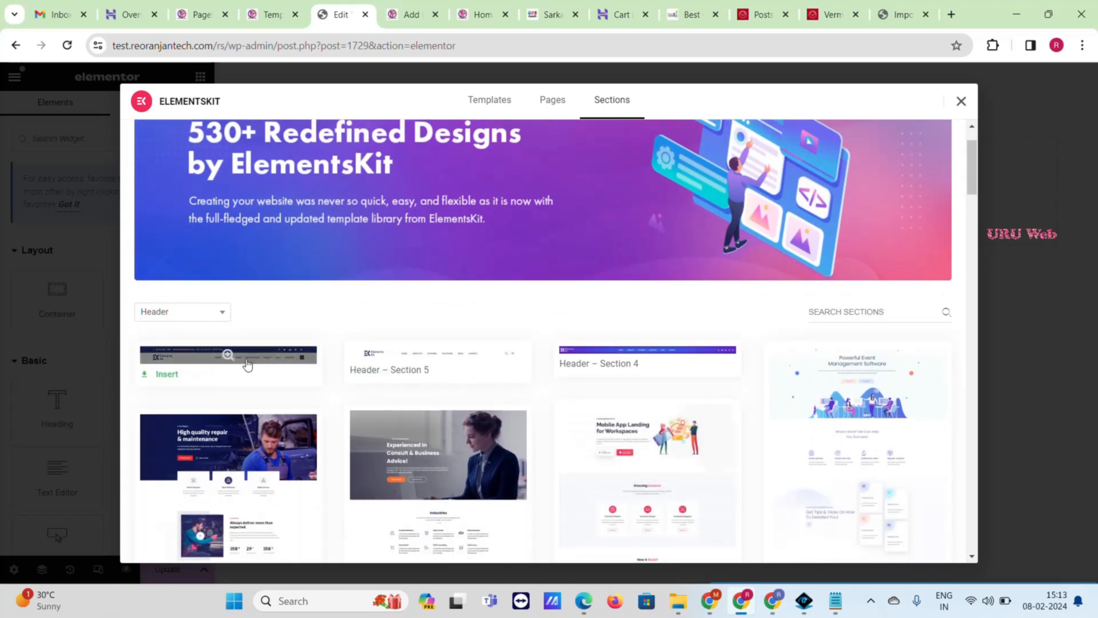
pyautogui.moveTo(380, 360)
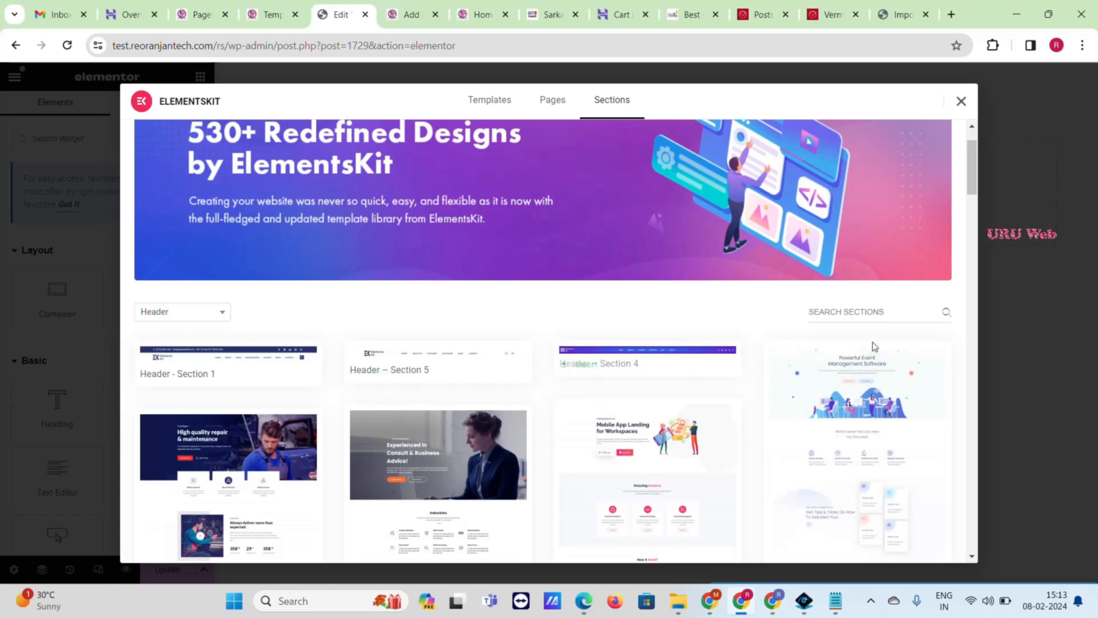
pyautogui.moveTo(441, 356)
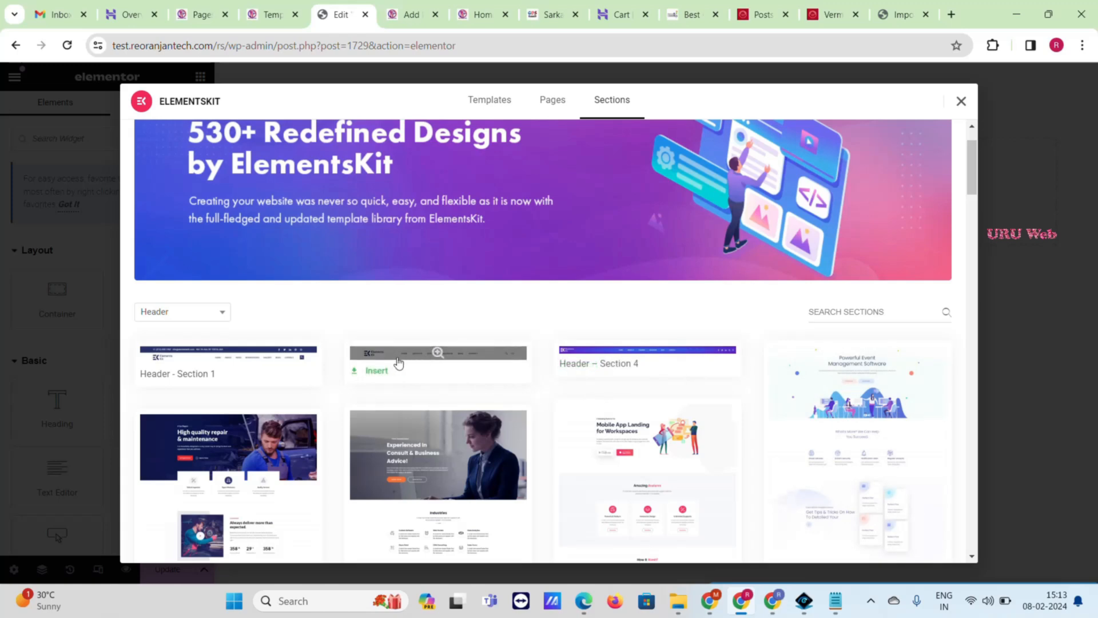
pyautogui.click(373, 372)
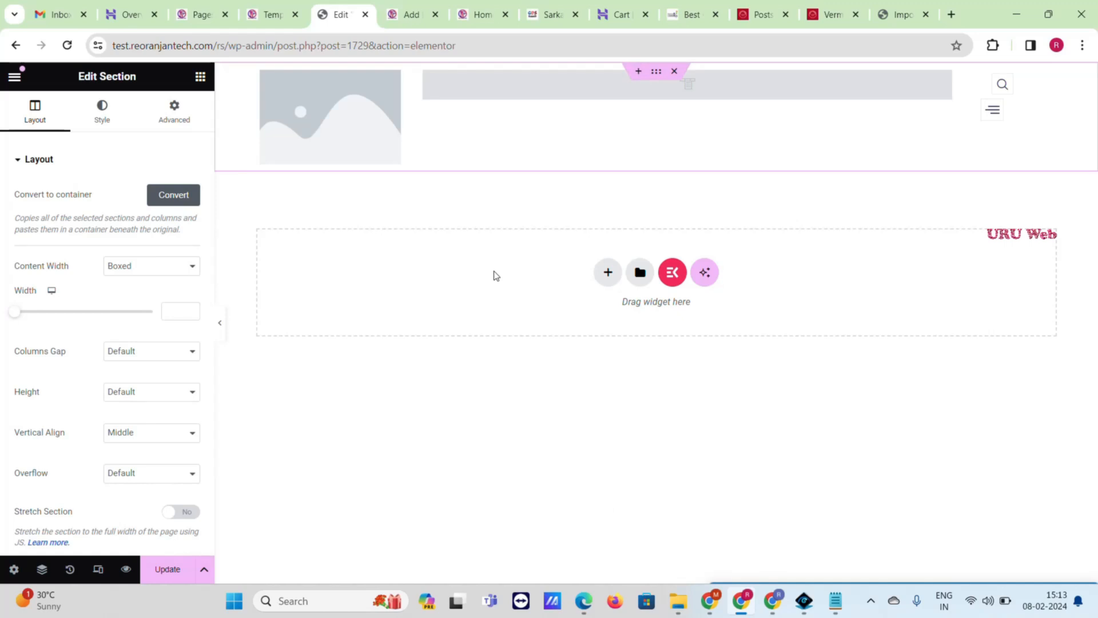
pyautogui.moveTo(998, 114)
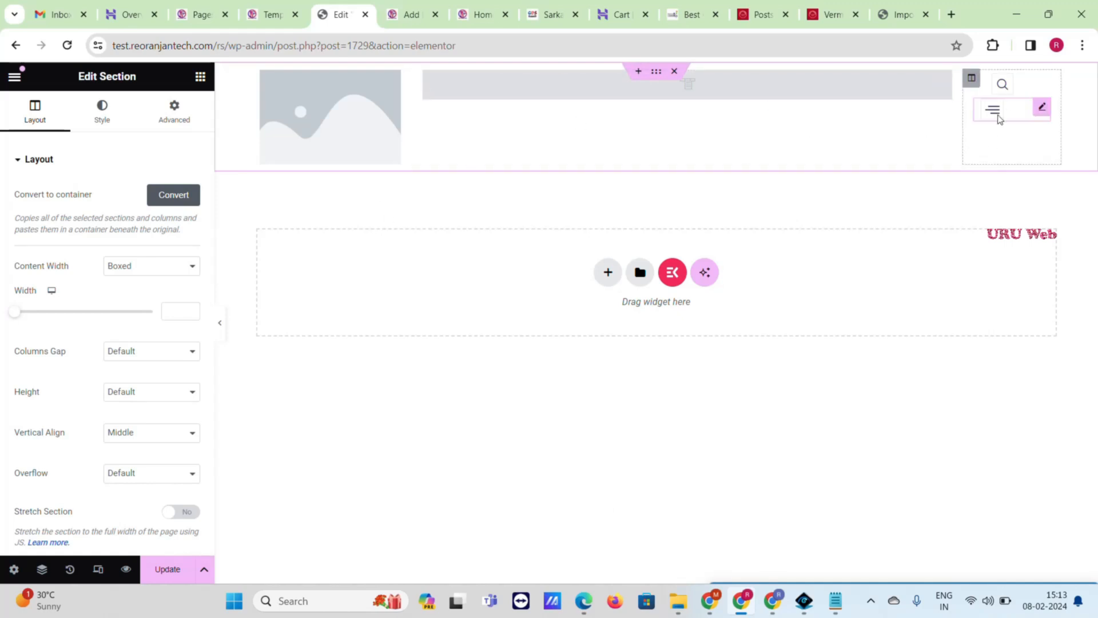
# - Delete the Header Offcanvas widget and replace the header's placeholder image with the URU Web logo from the media library
pyautogui.rightClick(1042, 114)
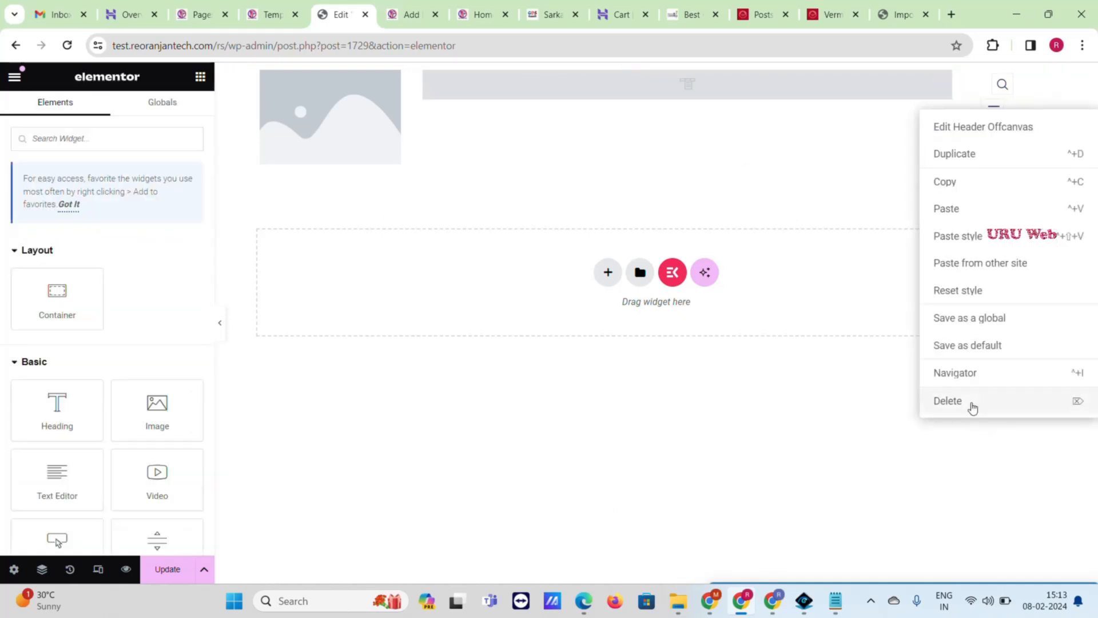
pyautogui.click(971, 405)
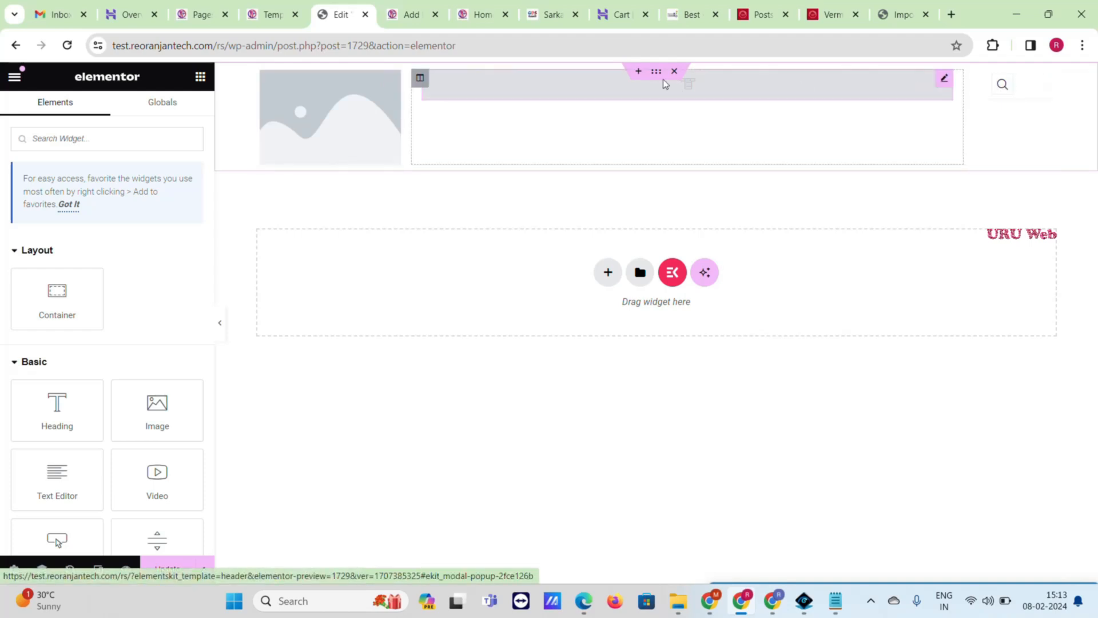
pyautogui.click(362, 117)
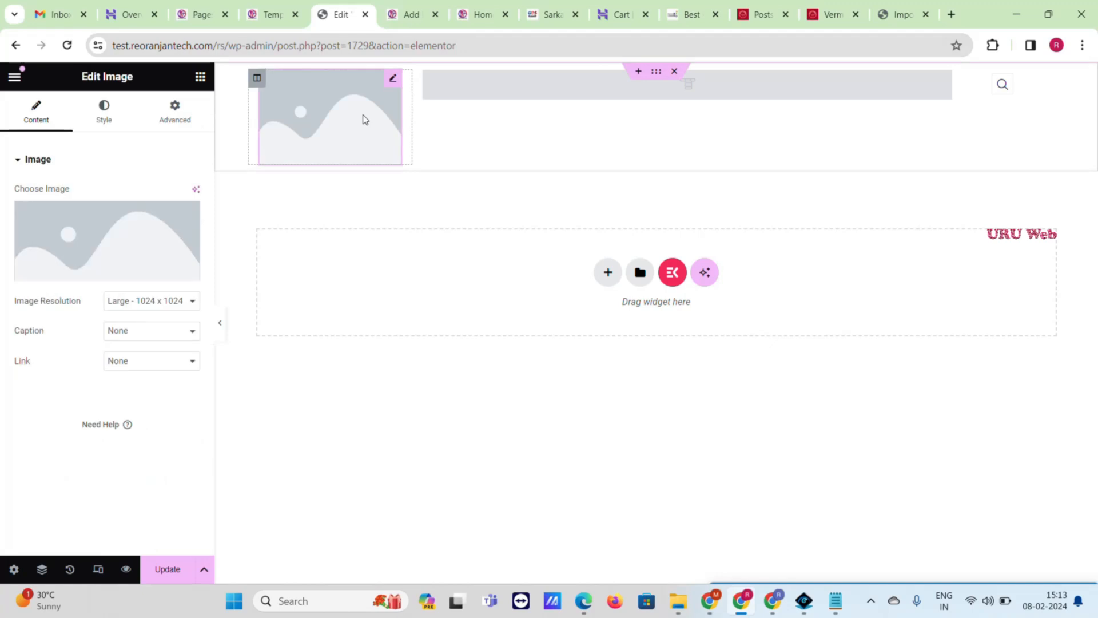
pyautogui.click(122, 226)
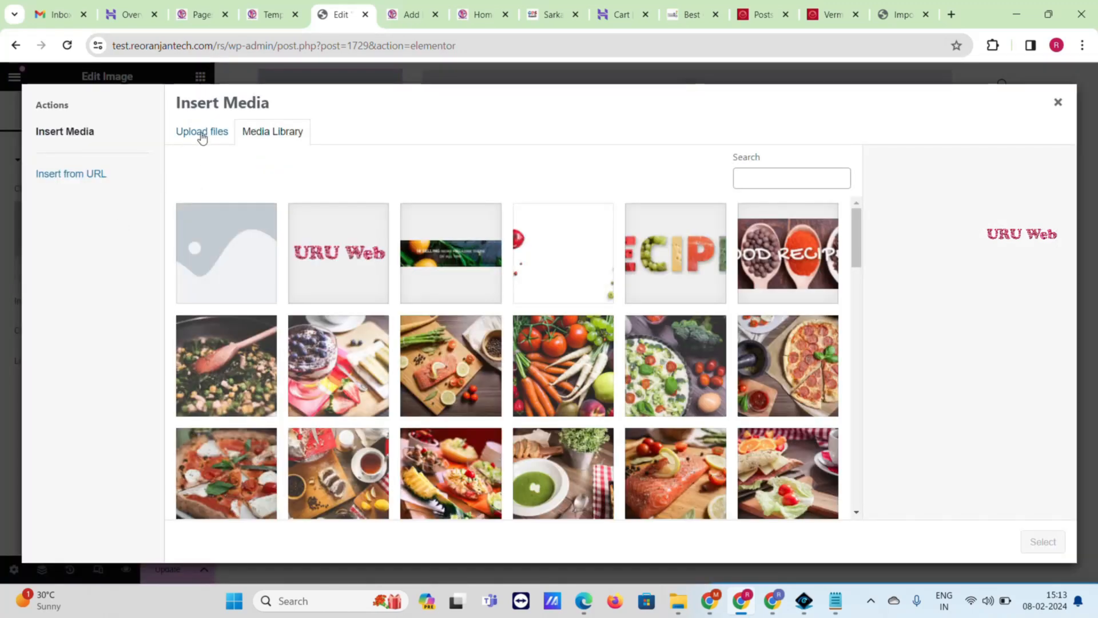
pyautogui.click(325, 268)
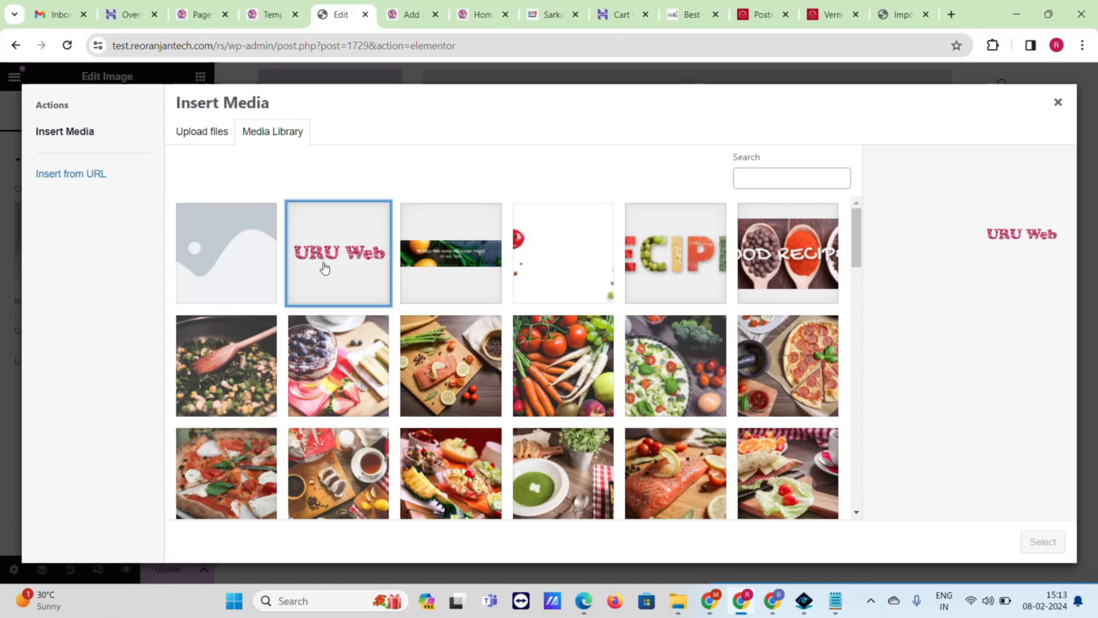
pyautogui.click(1038, 542)
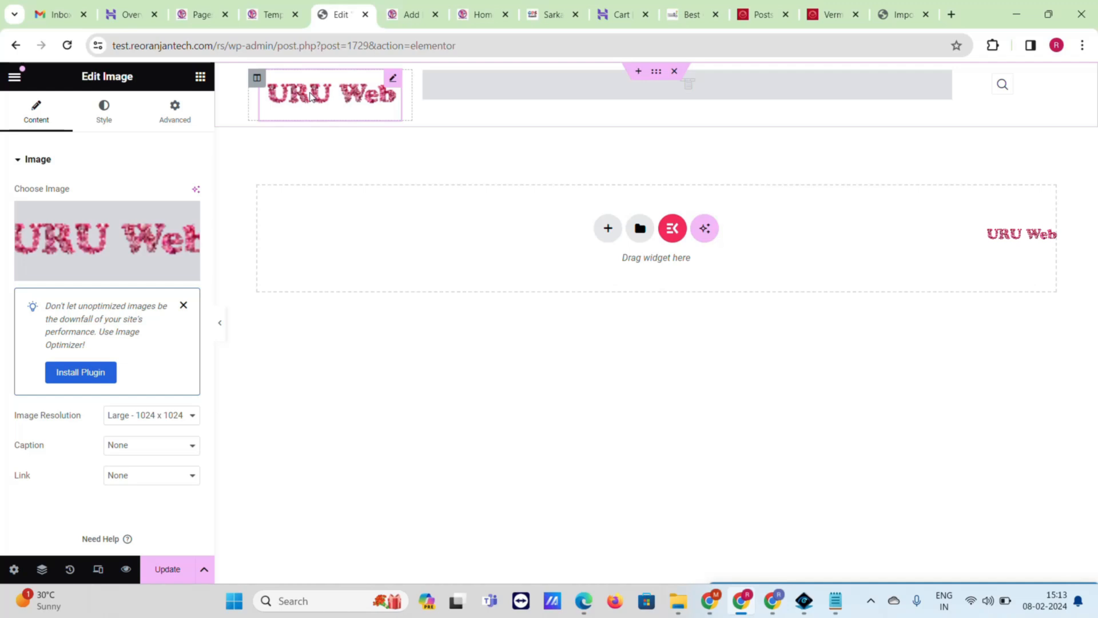
# - Assign Main menu to the header's ElementsKit Nav Menu widget and preview its dropdown items
pyautogui.click(688, 89)
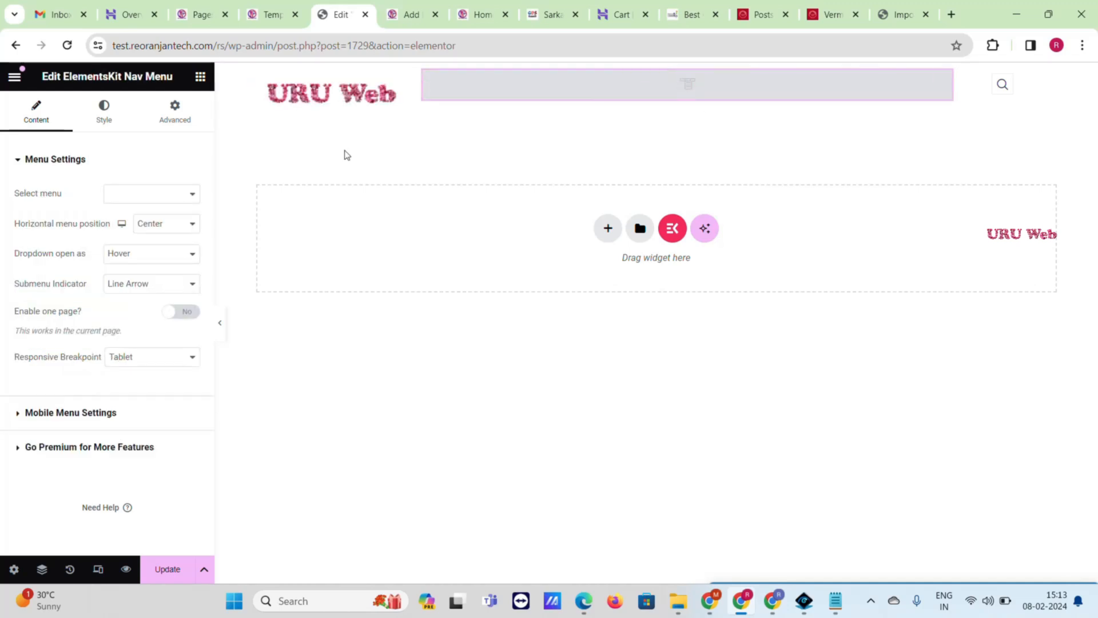
pyautogui.click(170, 196)
pyautogui.click(166, 209)
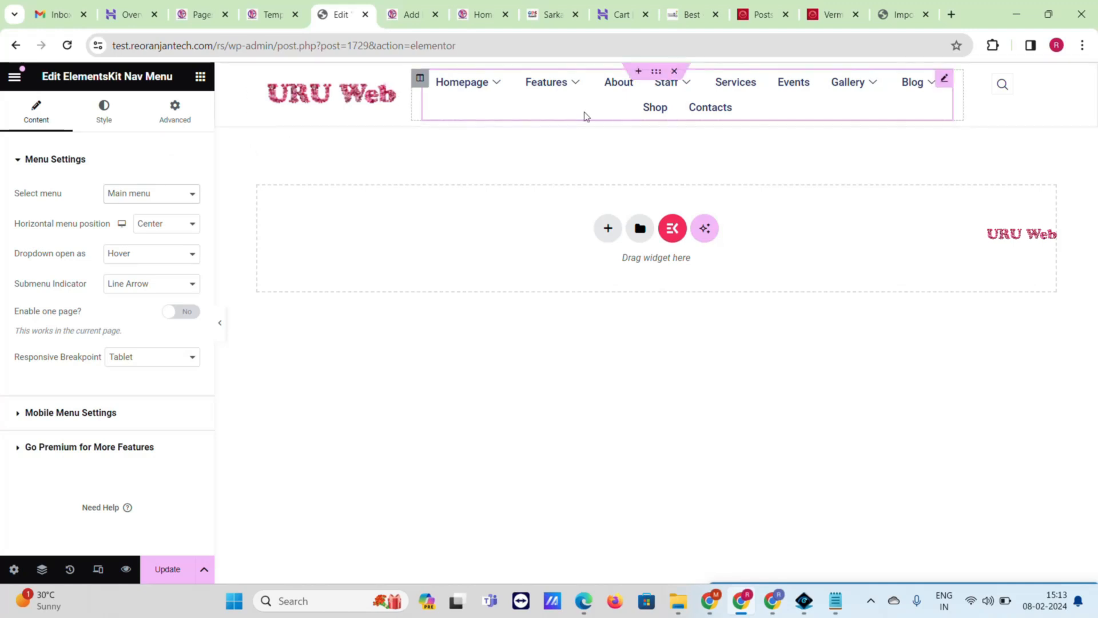
pyautogui.moveTo(451, 100)
pyautogui.moveTo(540, 91)
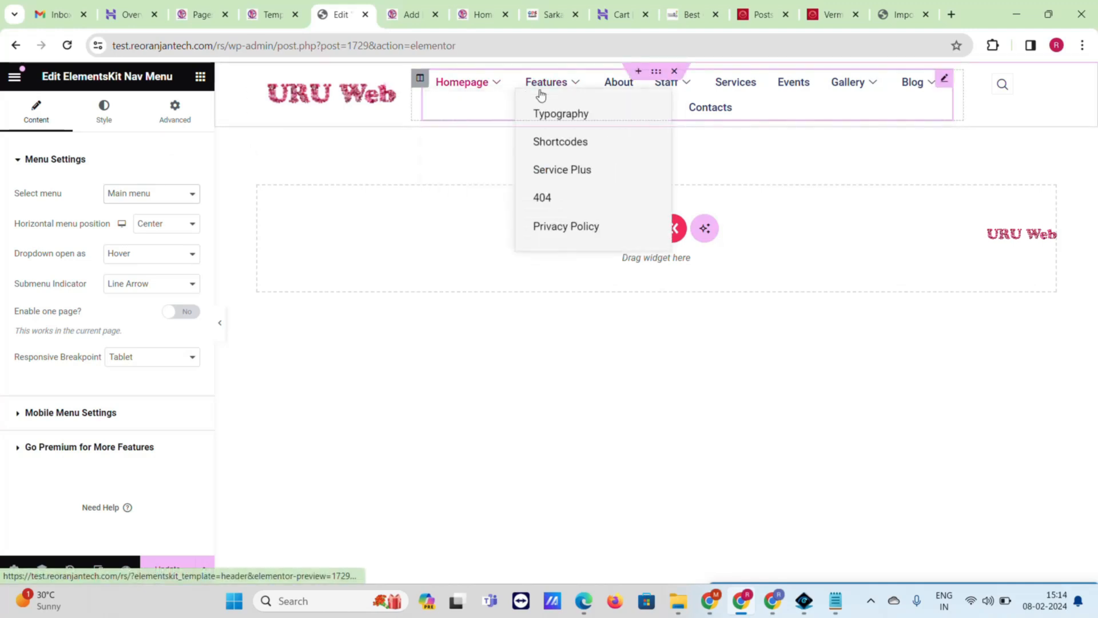
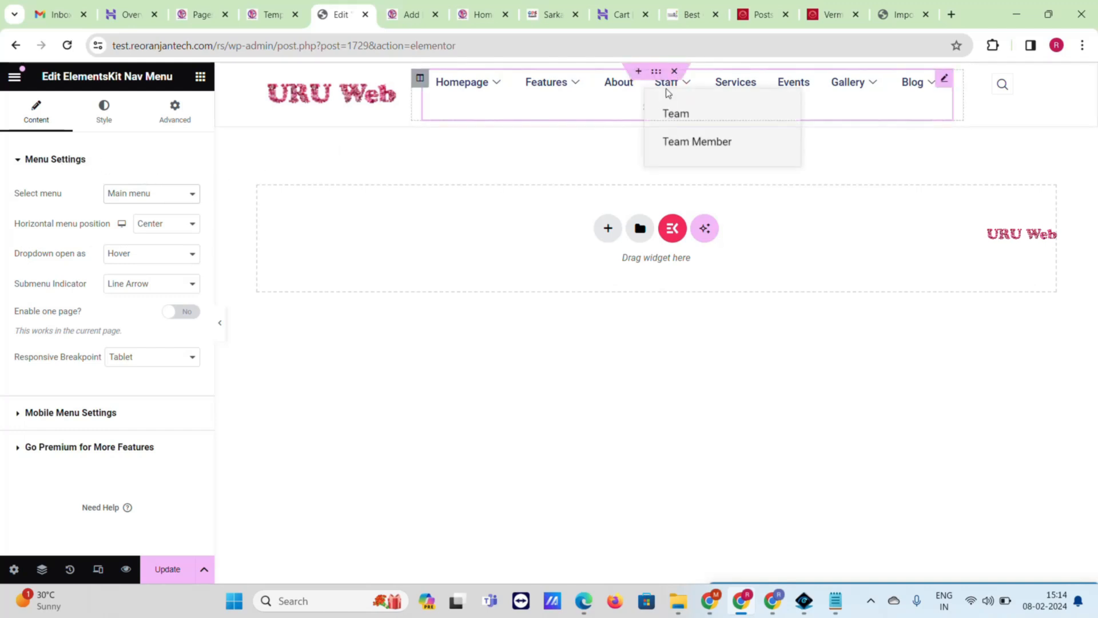
# - Replace the ElementsKit Nav Menu in the header's middle column with a WordPress Menu widget
pyautogui.rightClick(803, 108)
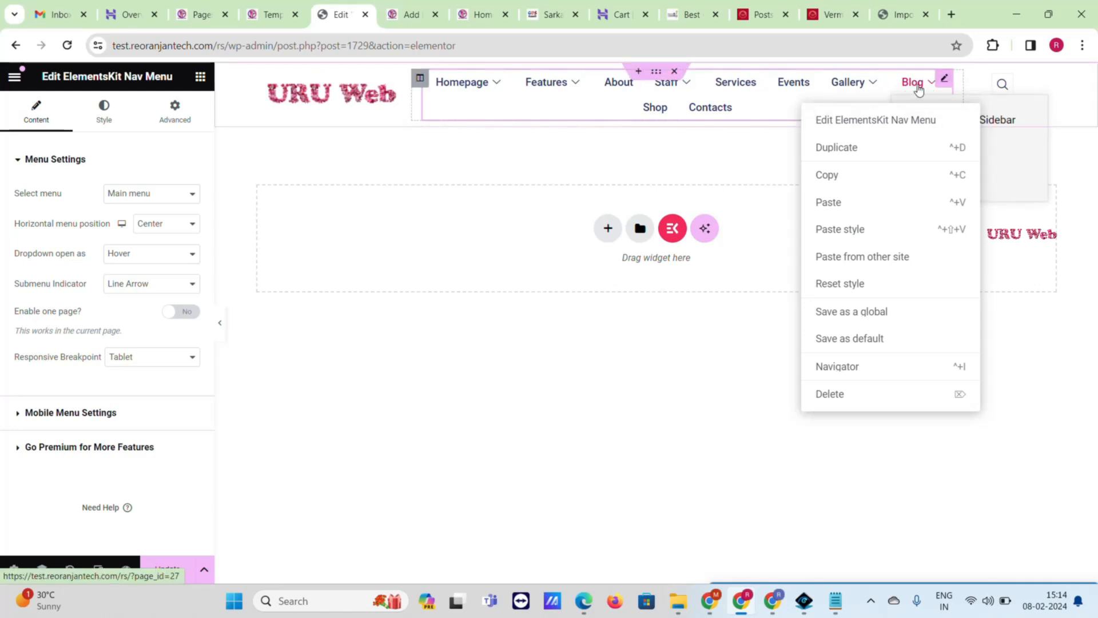
pyautogui.rightClick(945, 85)
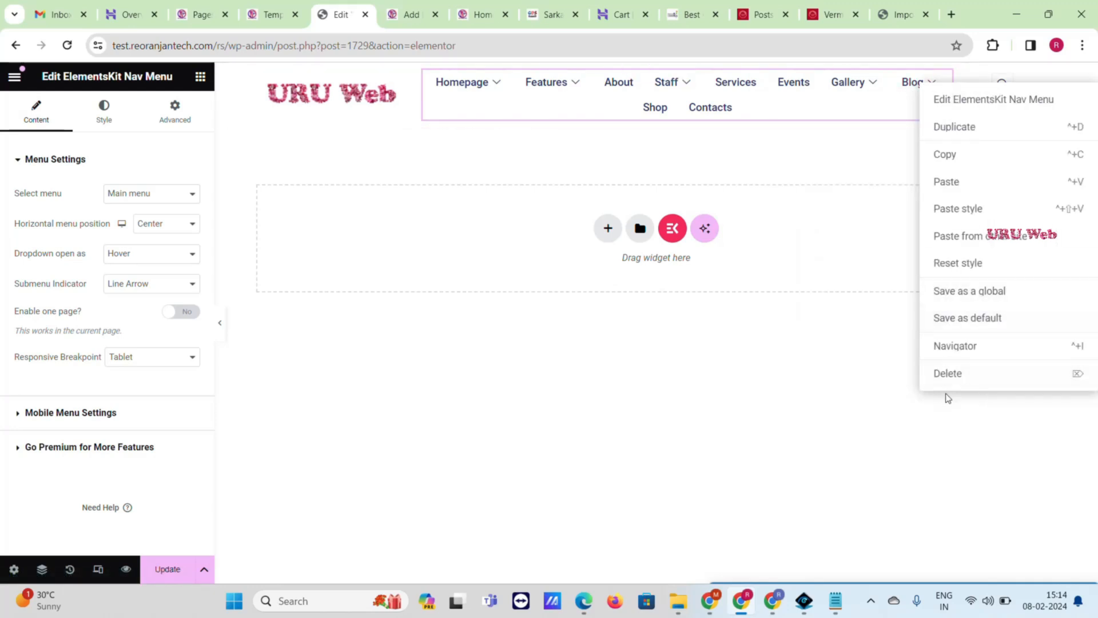
pyautogui.click(950, 374)
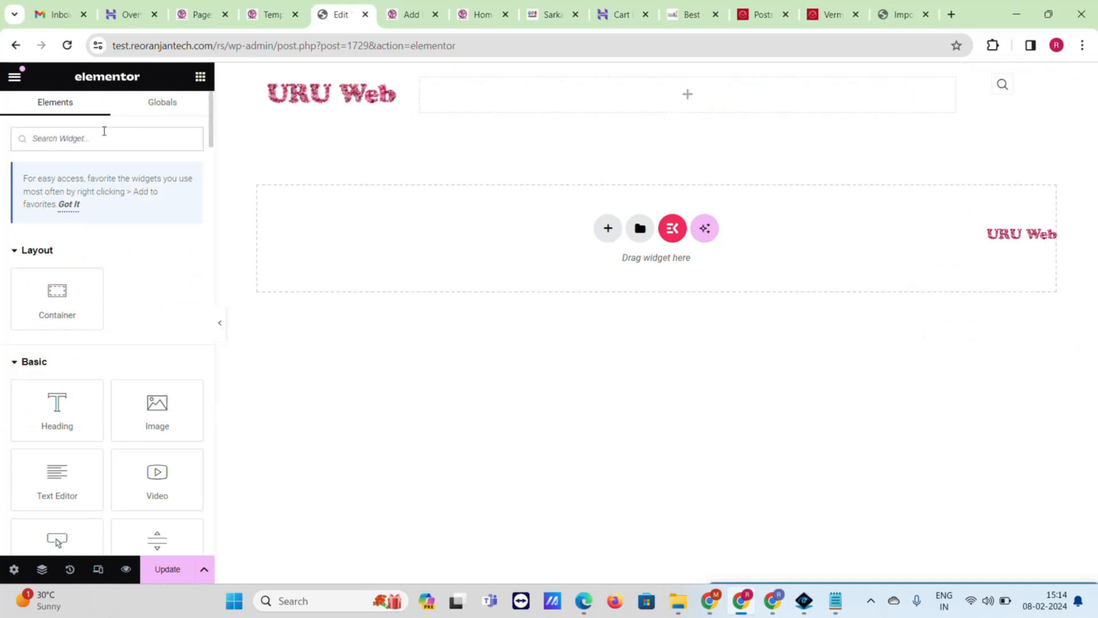
pyautogui.write('menu')
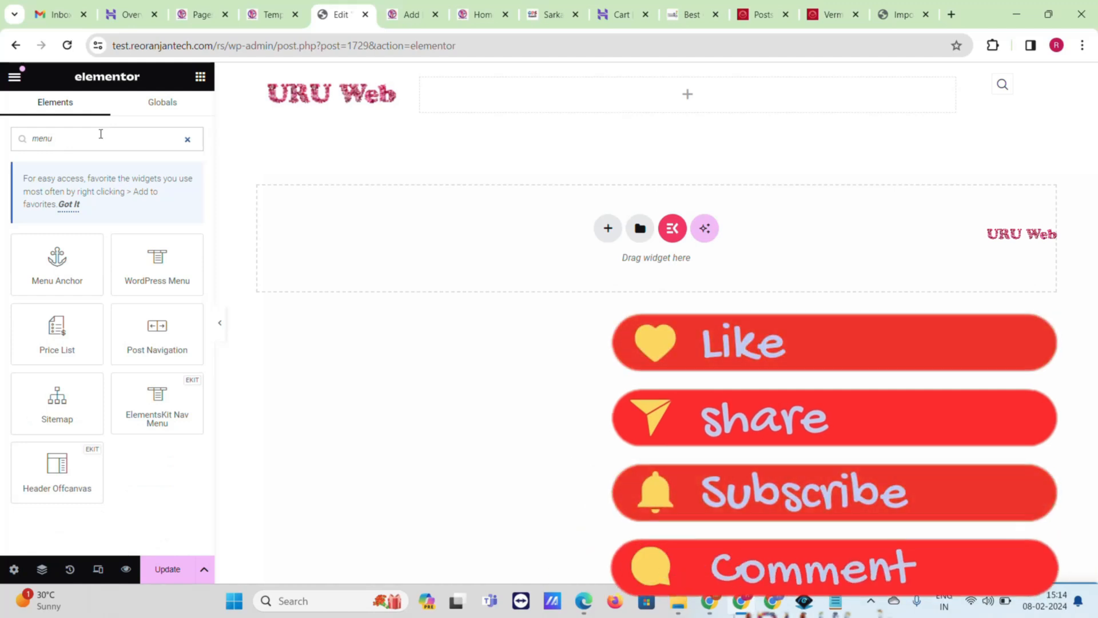
pyautogui.moveTo(144, 243); pyautogui.dragTo(602, 103)
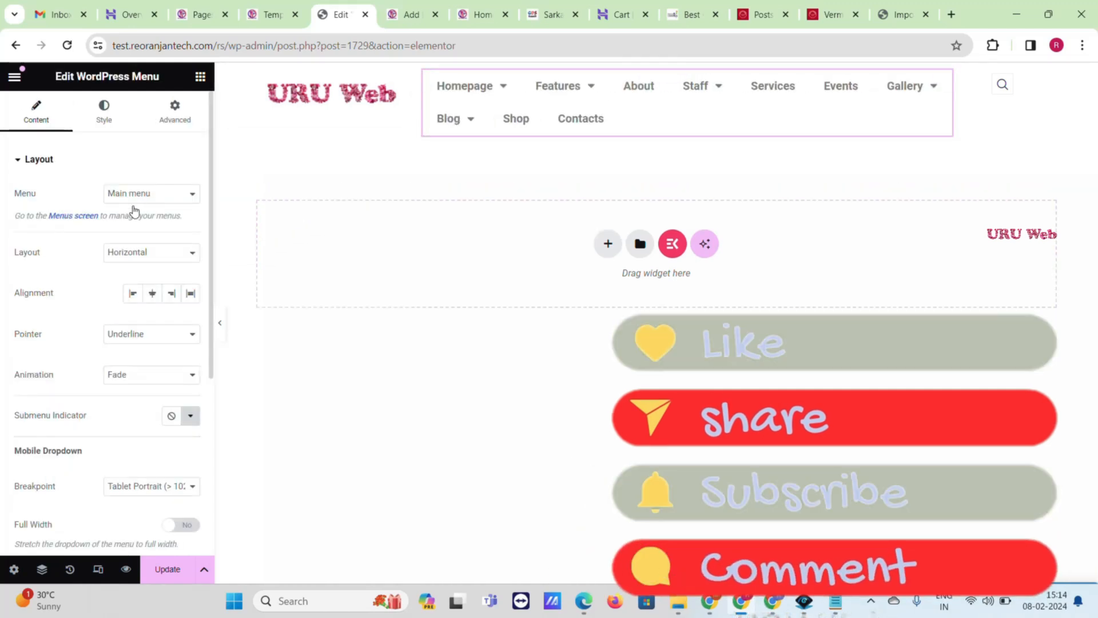
# - Keep the WordPress Menu on Main menu with Horizontal layout and center its alignment
pyautogui.click(146, 195)
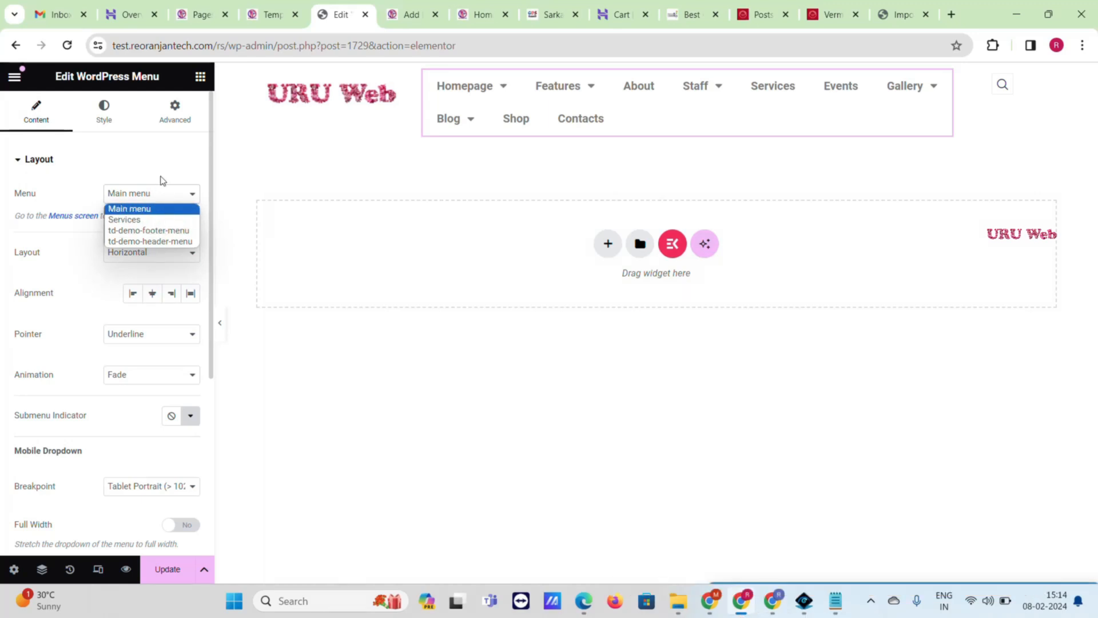
pyautogui.click(162, 180)
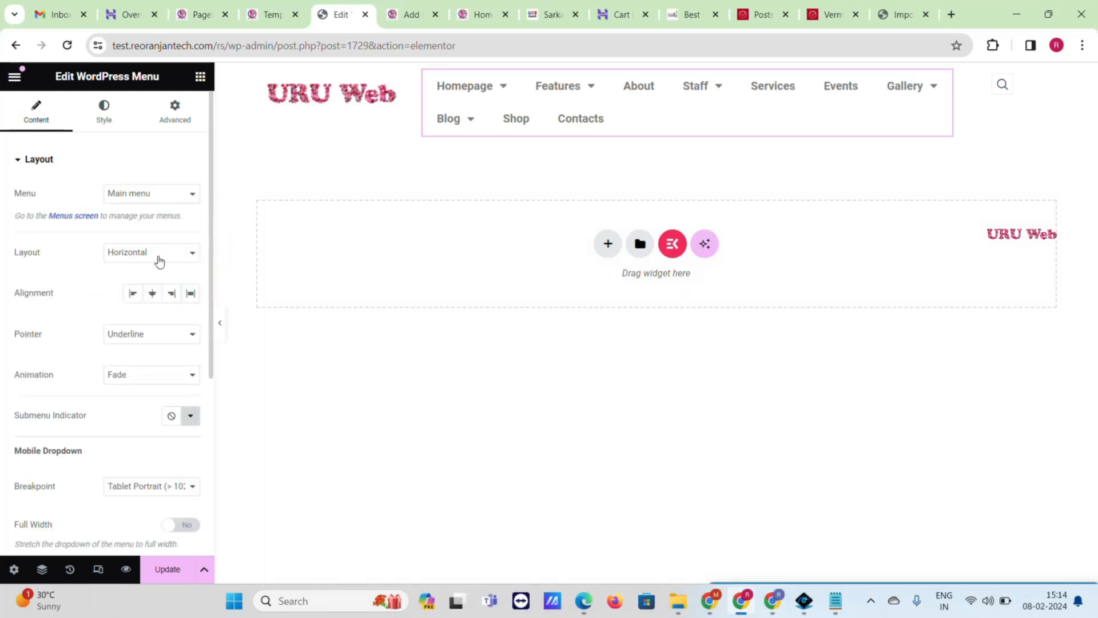
pyautogui.click(159, 262)
pyautogui.click(160, 269)
pyautogui.click(152, 293)
# - Try the Background pointer style on the WordPress Menu
pyautogui.scroll(-1, 144, 303)
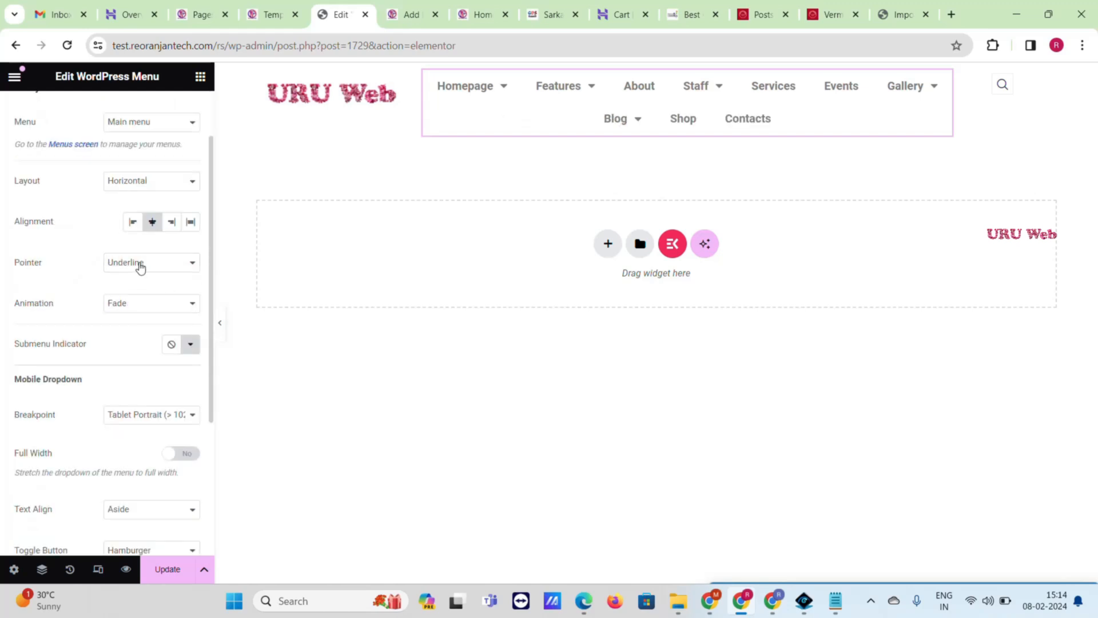
pyautogui.click(139, 264)
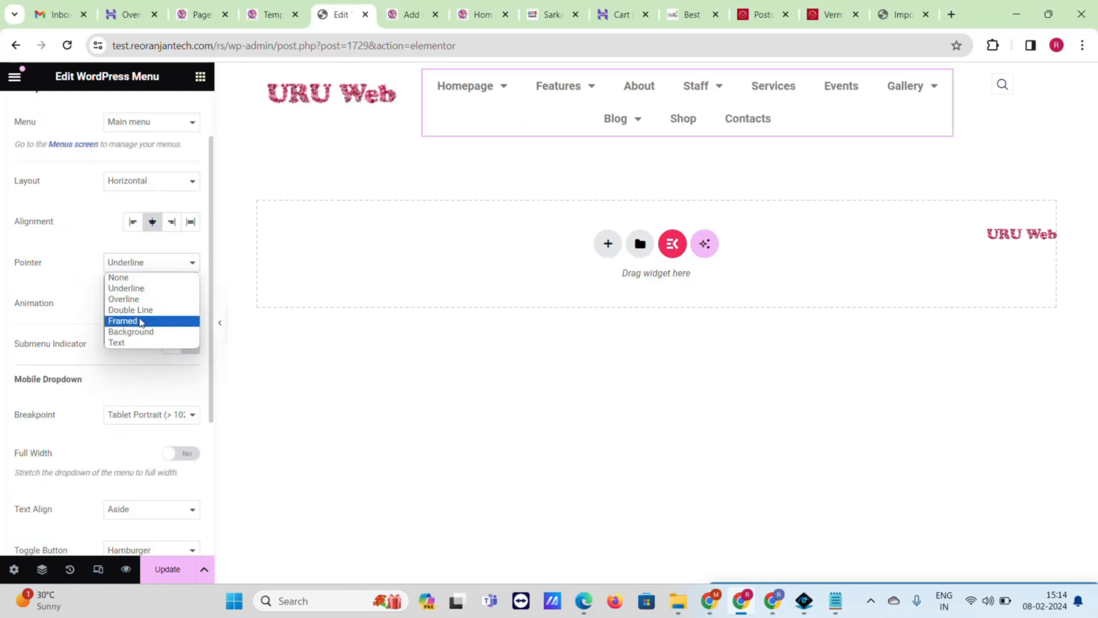
pyautogui.click(140, 331)
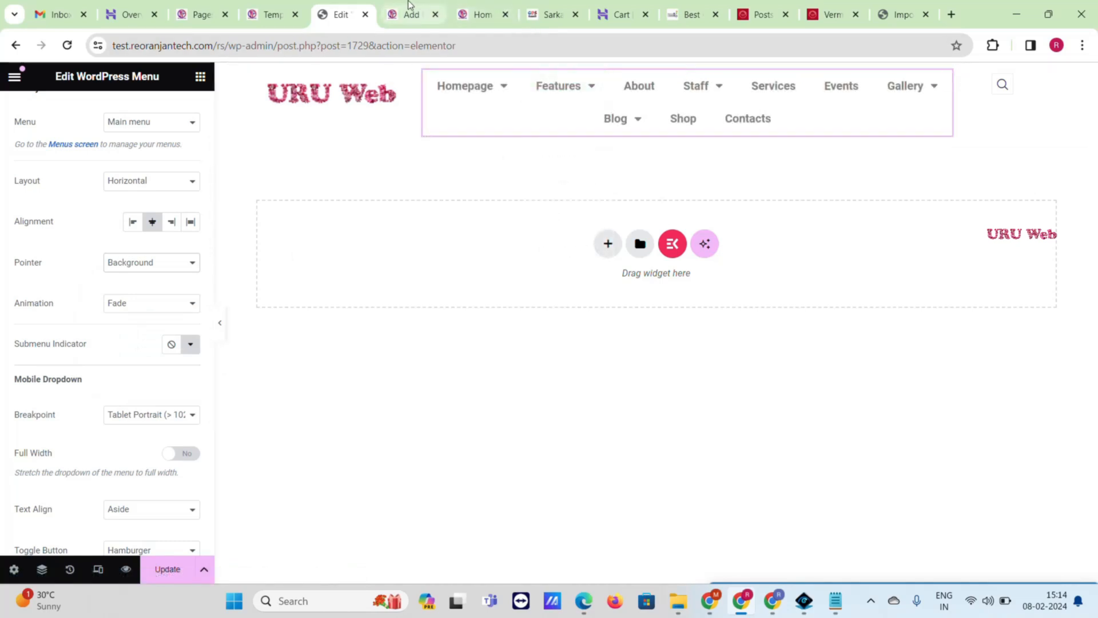
# - Check the navigation style on the gdsresult.in reference site and set the WordPress Menu's pointer to Underline
pyautogui.click(415, 13)
pyautogui.click(478, 14)
pyautogui.click(540, 6)
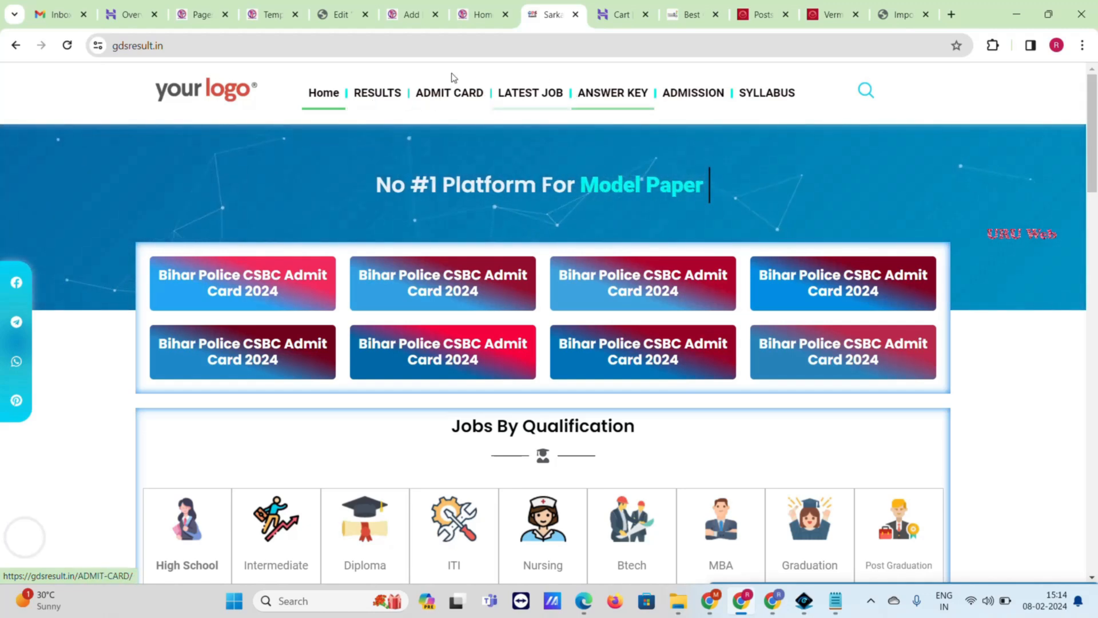
pyautogui.moveTo(544, 8); pyautogui.dragTo(407, 4)
pyautogui.click(332, 5)
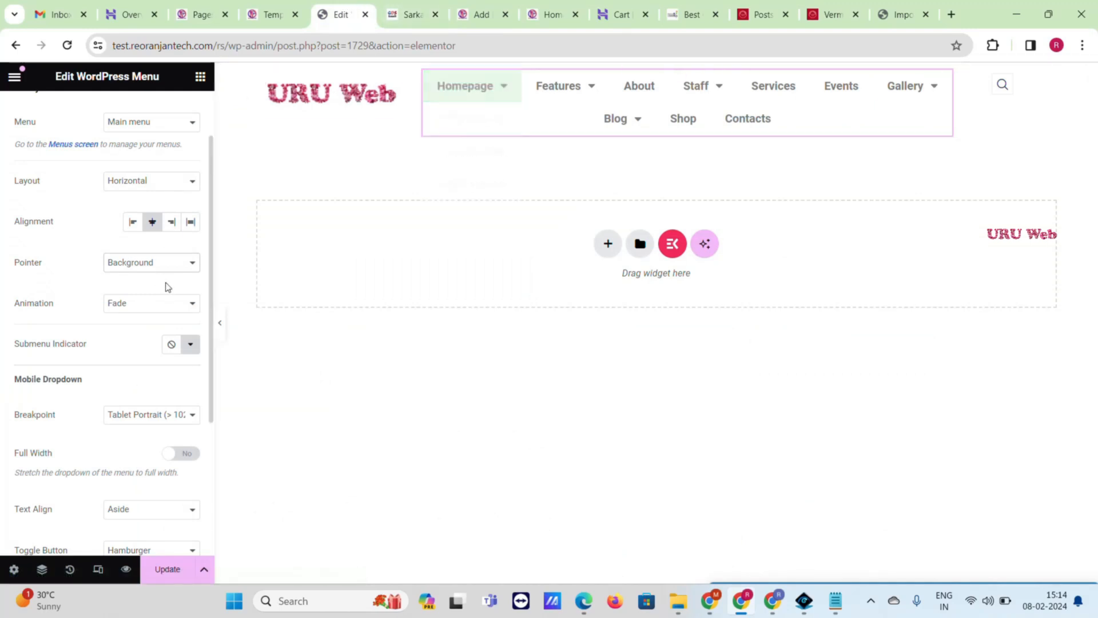
pyautogui.click(168, 263)
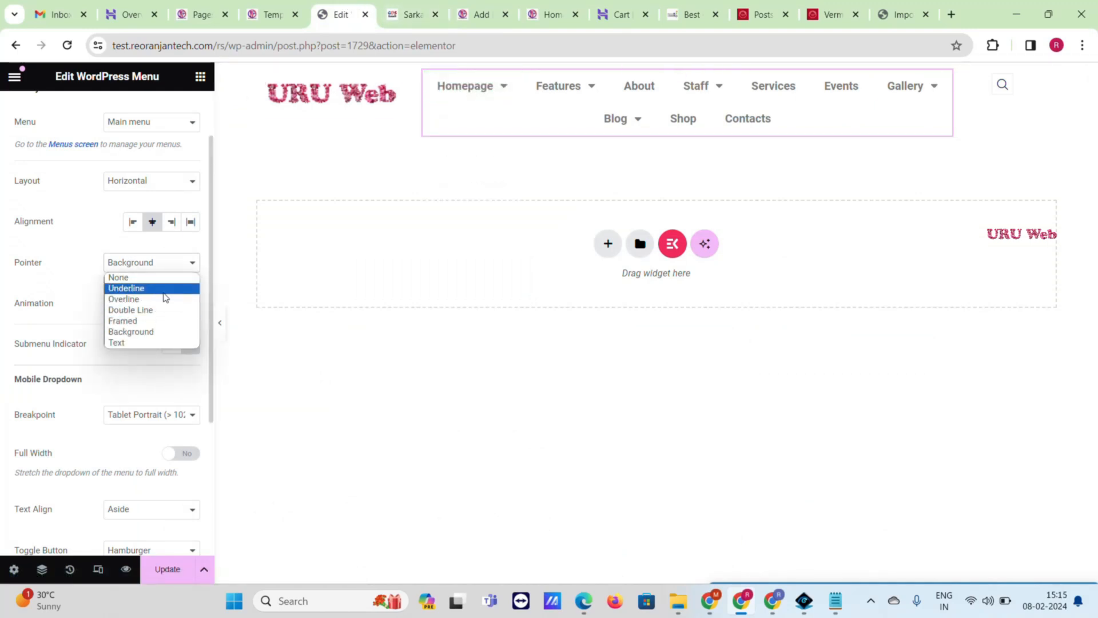
pyautogui.click(161, 289)
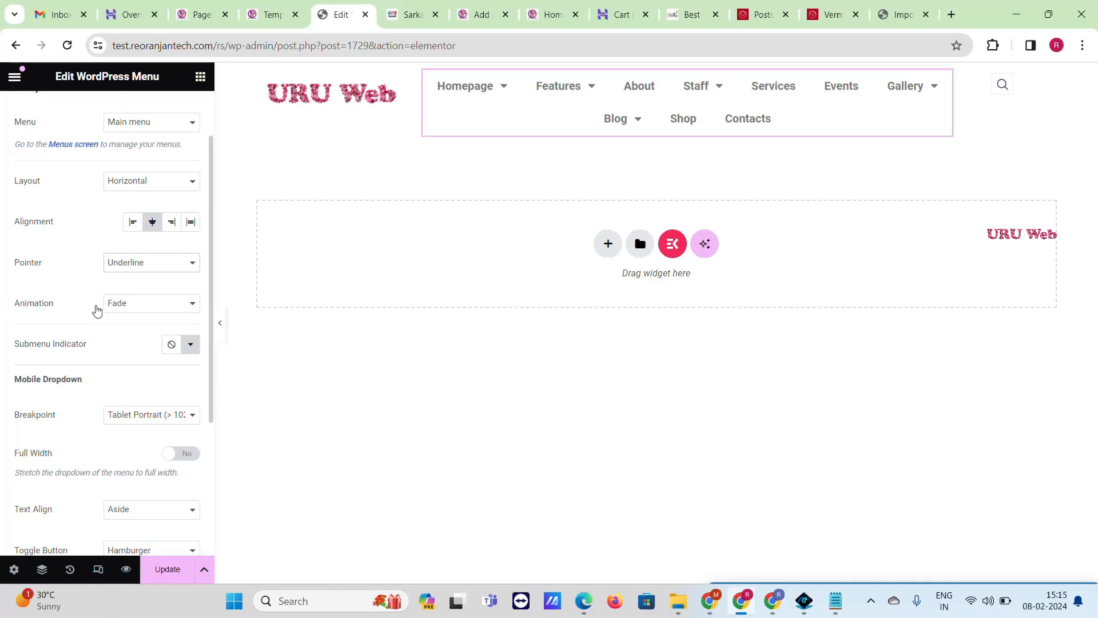
# - Review the remaining menu content options and set the main menu's normal text color to black, #000000
pyautogui.scroll(-2, 48, 370)
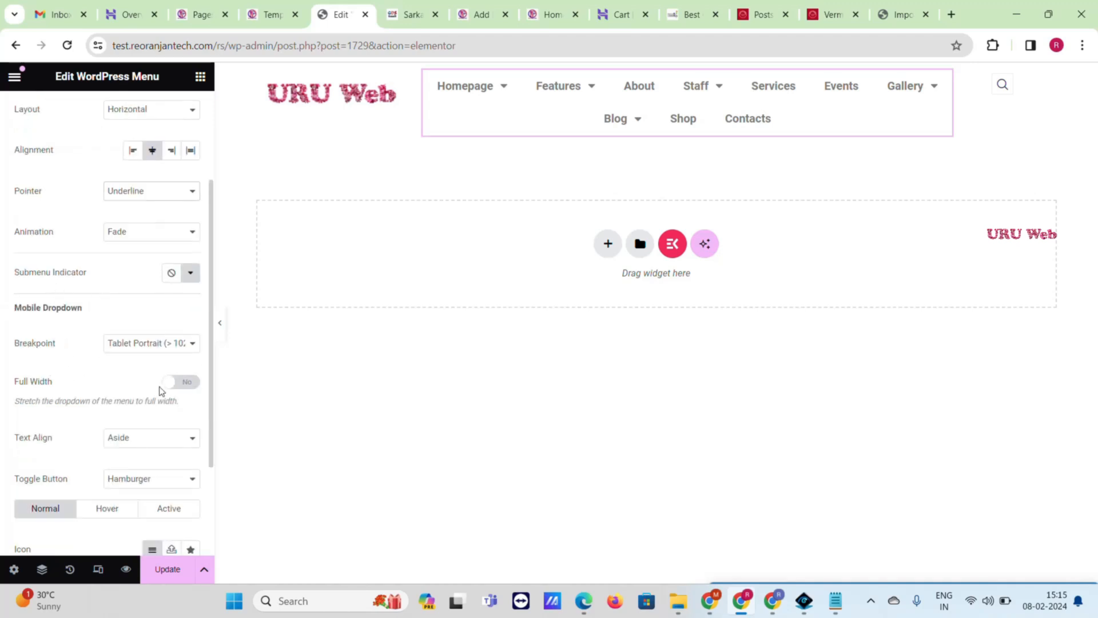
pyautogui.scroll(-3, 128, 424)
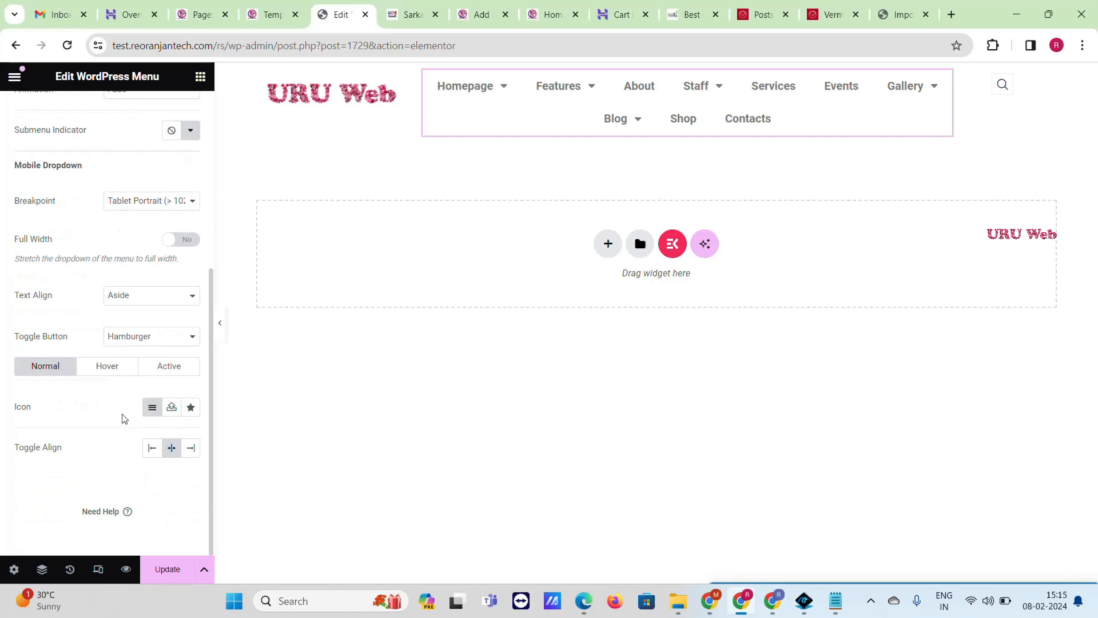
pyautogui.scroll(6, 123, 409)
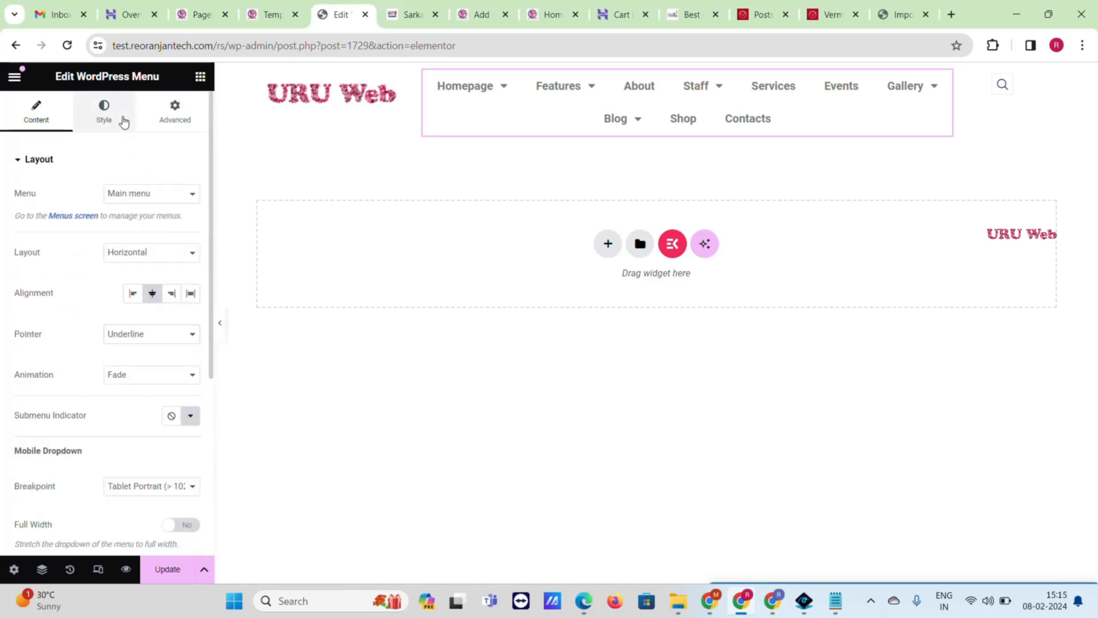
pyautogui.click(123, 121)
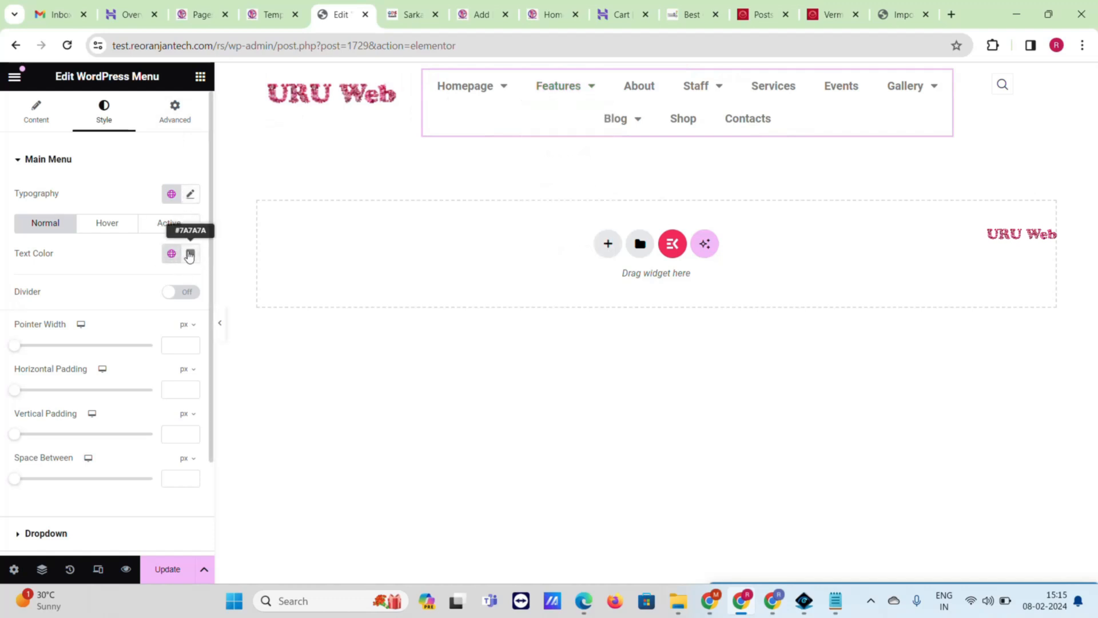
pyautogui.click(190, 253)
pyautogui.moveTo(182, 405); pyautogui.dragTo(29, 304)
pyautogui.click(199, 261)
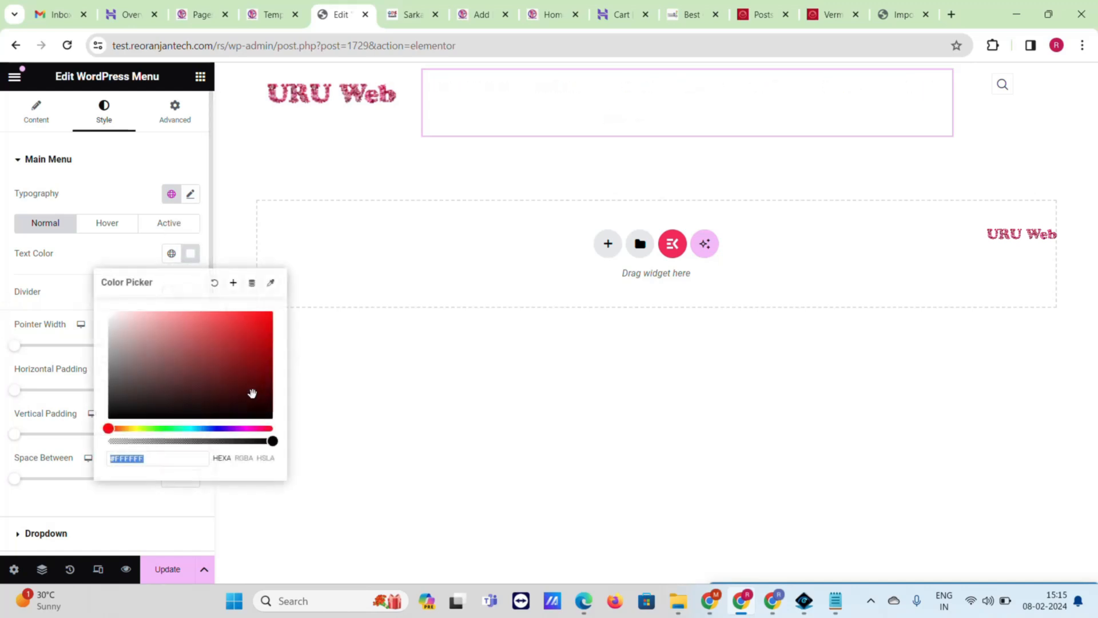
pyautogui.moveTo(263, 412); pyautogui.dragTo(284, 432)
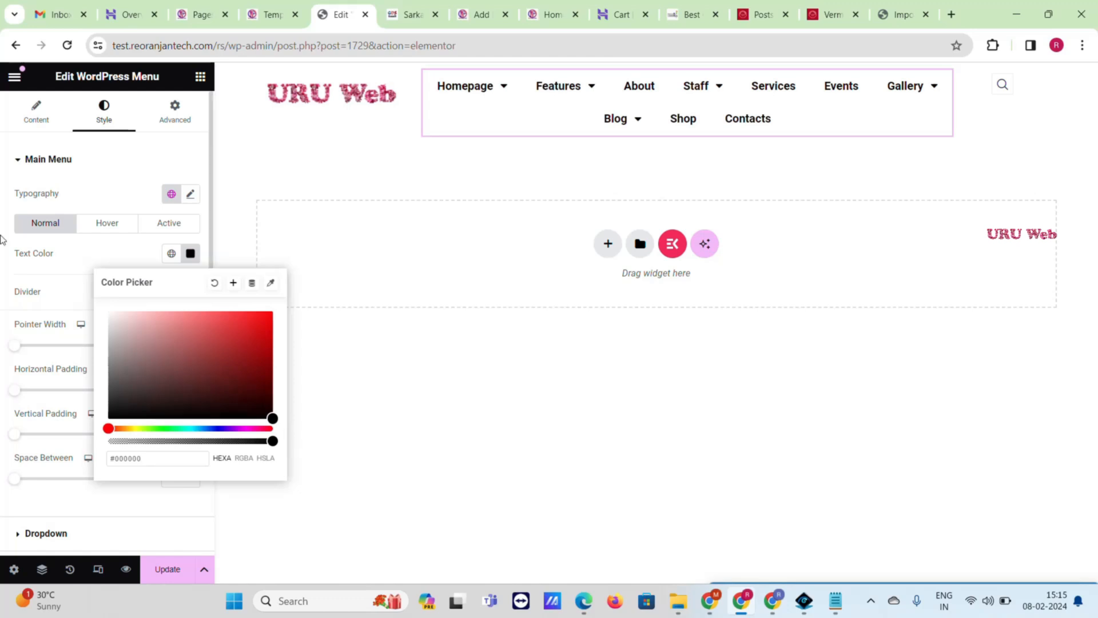
# - Set the main menu items' horizontal padding to 6 px
pyautogui.click(20, 355)
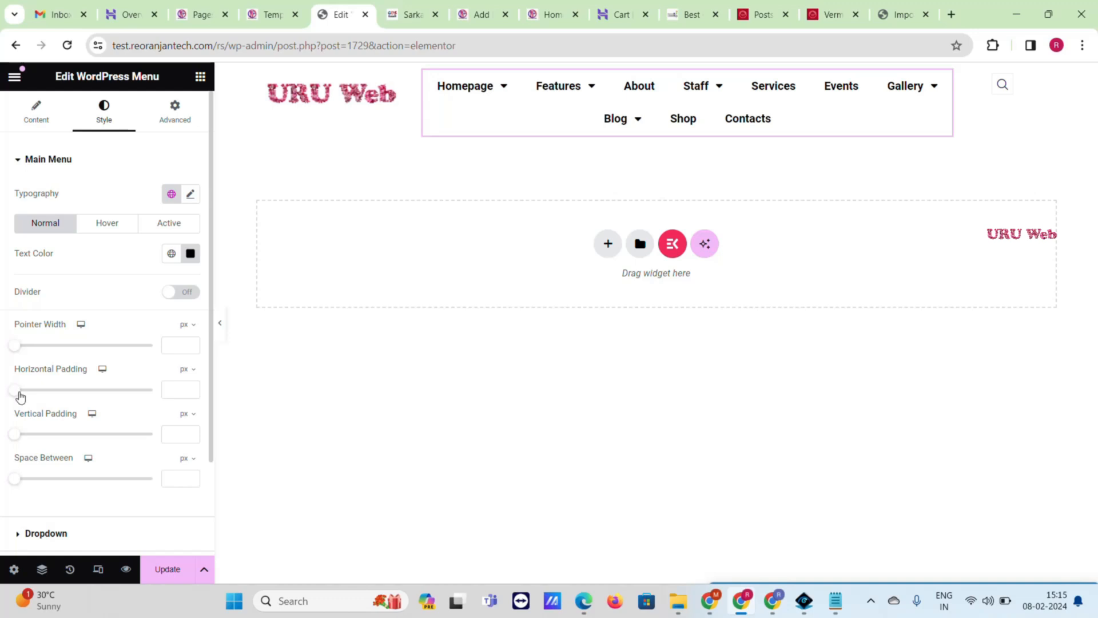
pyautogui.click(20, 394)
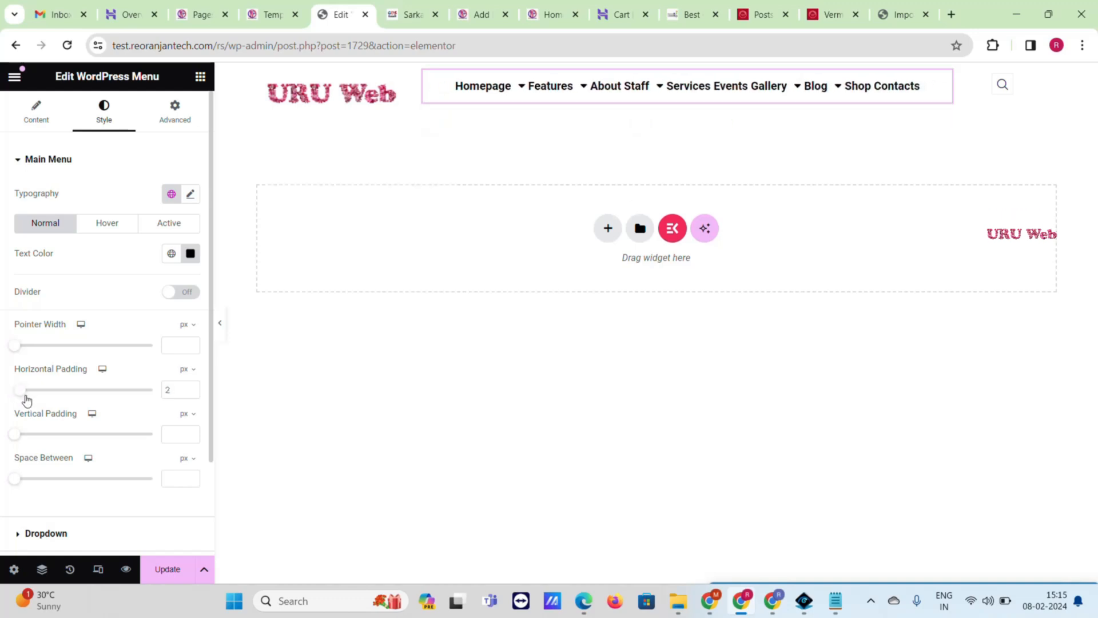
pyautogui.moveTo(19, 400); pyautogui.dragTo(37, 406)
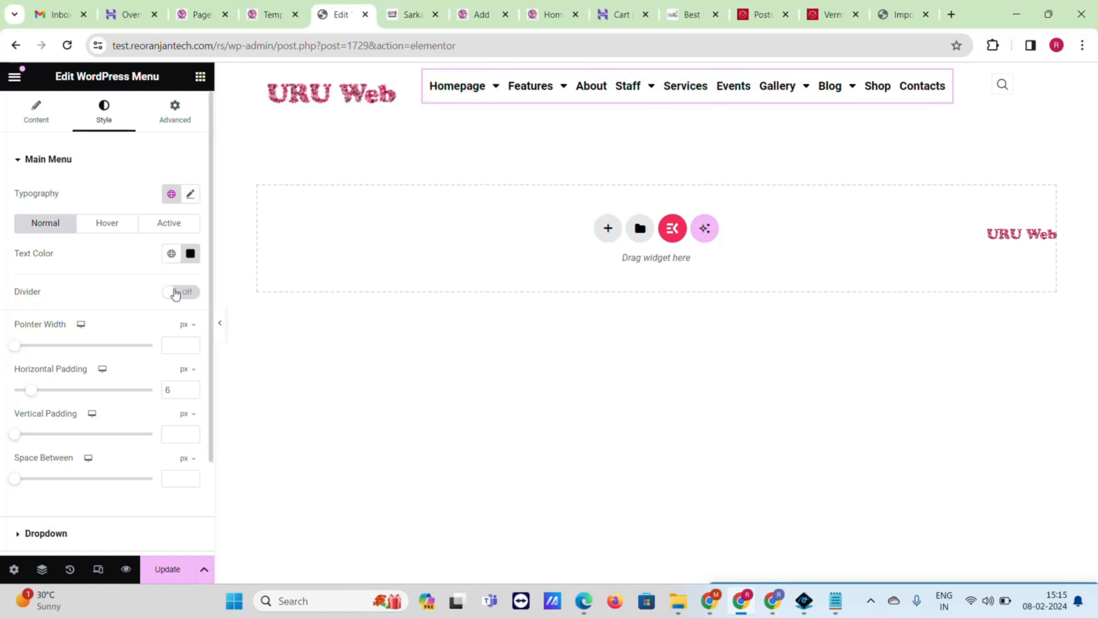
# - Enable a solid divider between the main menu items, 2 px wide and 15 px high, in red #E40303
pyautogui.click(176, 293)
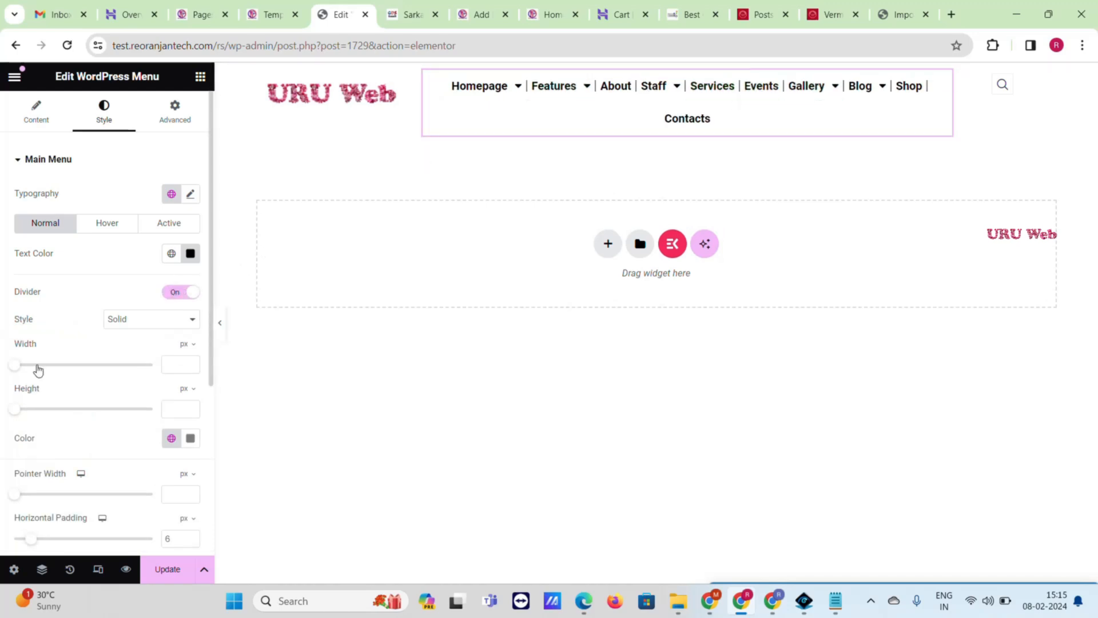
pyautogui.click(35, 364)
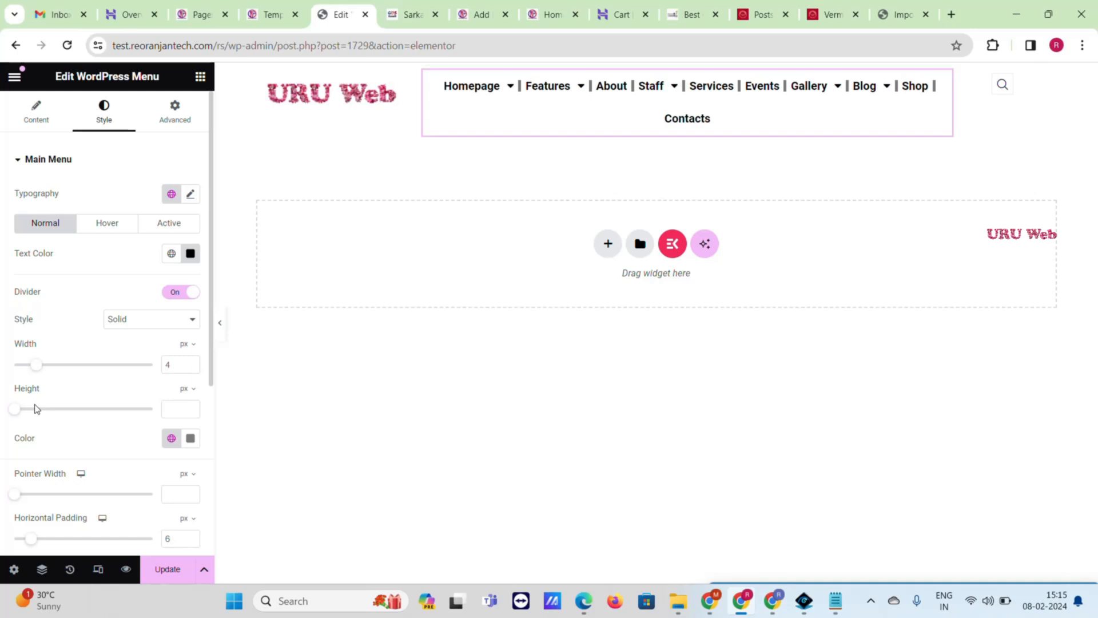
pyautogui.moveTo(35, 368); pyautogui.dragTo(21, 370)
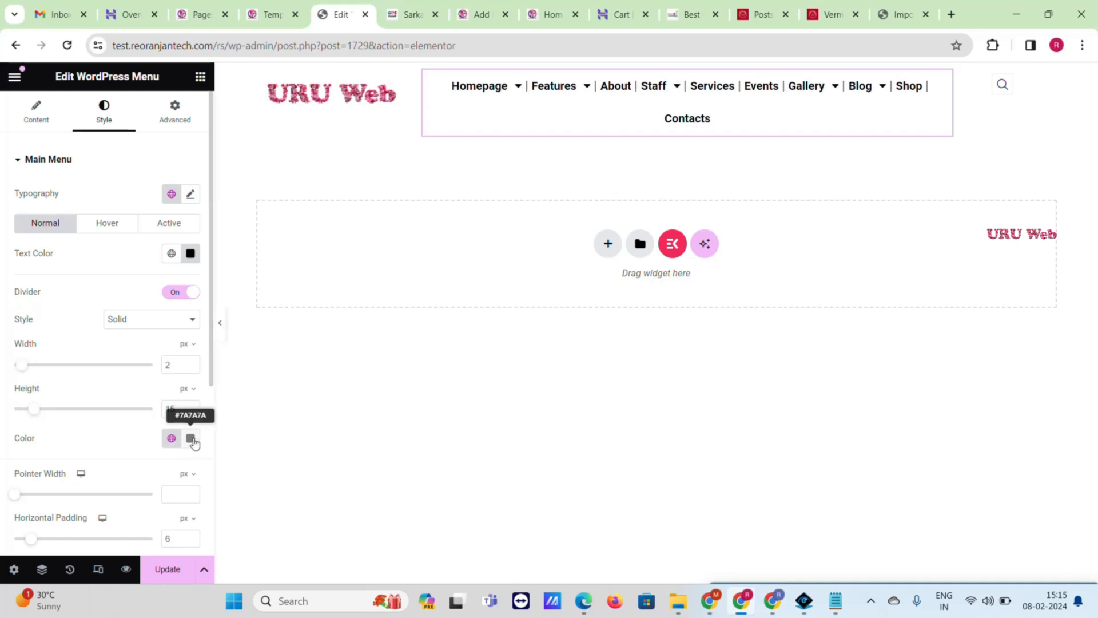
pyautogui.click(191, 439)
pyautogui.moveTo(264, 280); pyautogui.dragTo(270, 265)
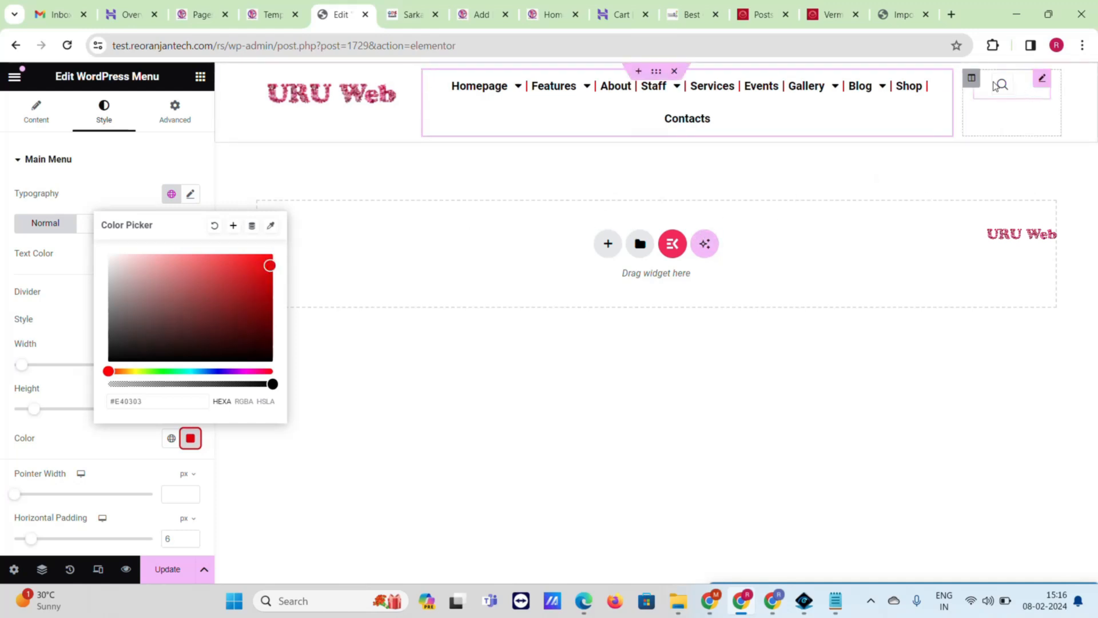
# - Set the search column's width to 8% and the logo column's width to 16%
pyautogui.click(970, 83)
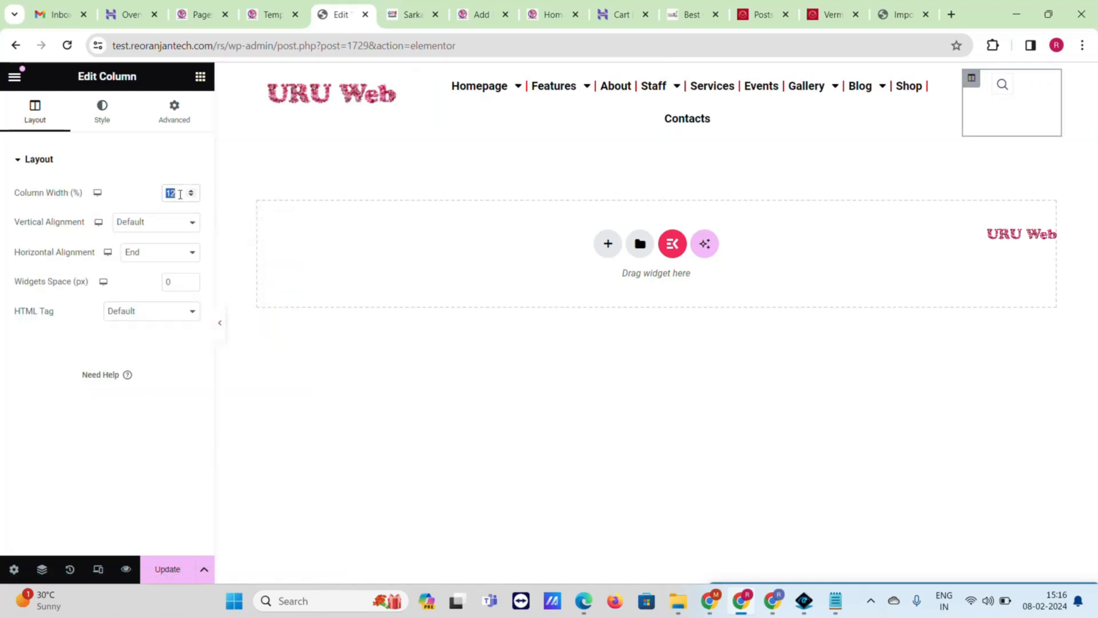
pyautogui.write('8')
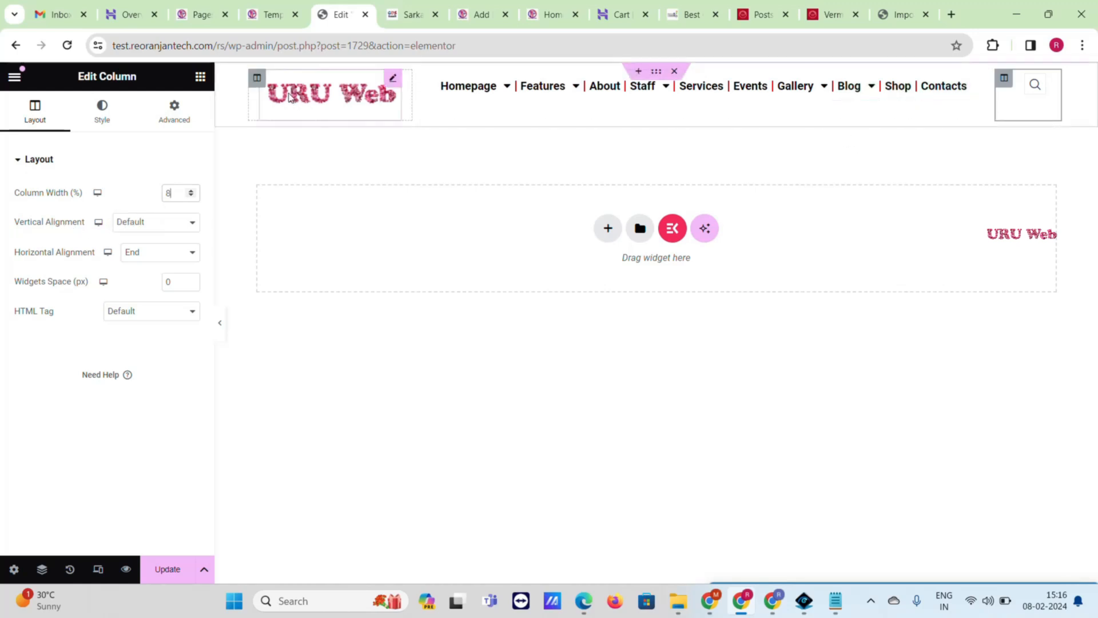
pyautogui.click(257, 77)
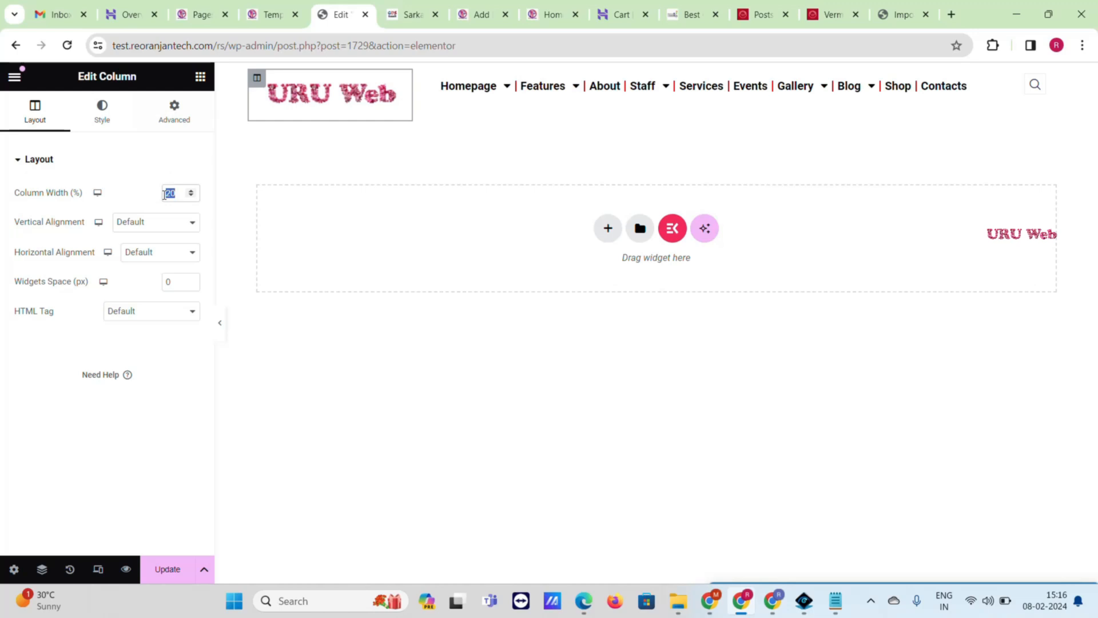
pyautogui.click(164, 194)
pyautogui.write('16')
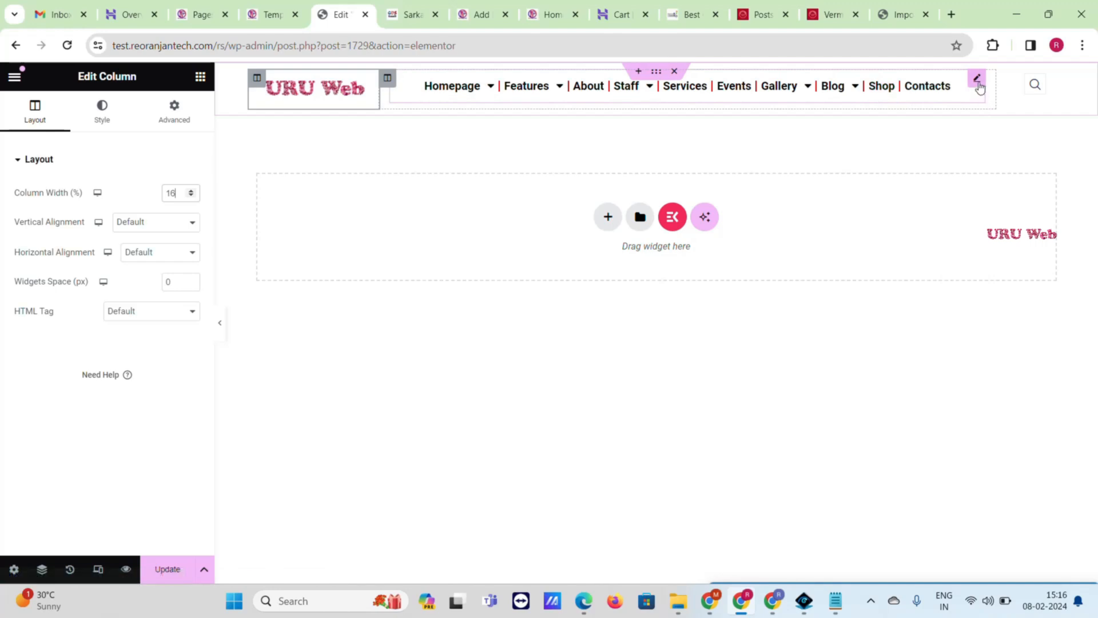
# - Set the WordPress Menu's horizontal padding to 9 px and review its hover and active color settings
pyautogui.click(978, 79)
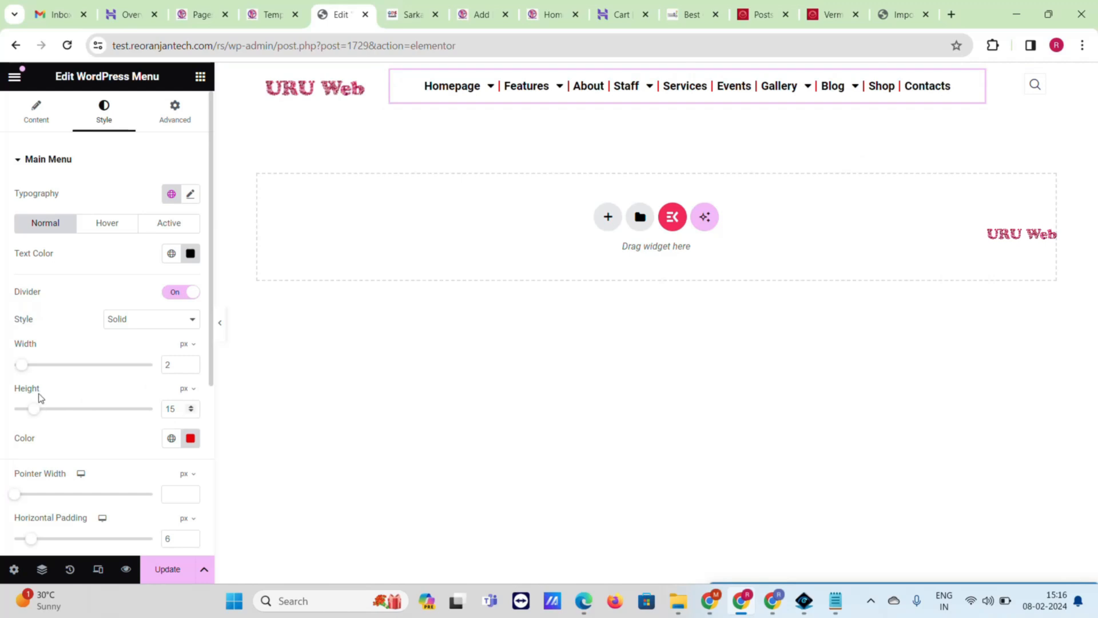
pyautogui.scroll(-3, 40, 397)
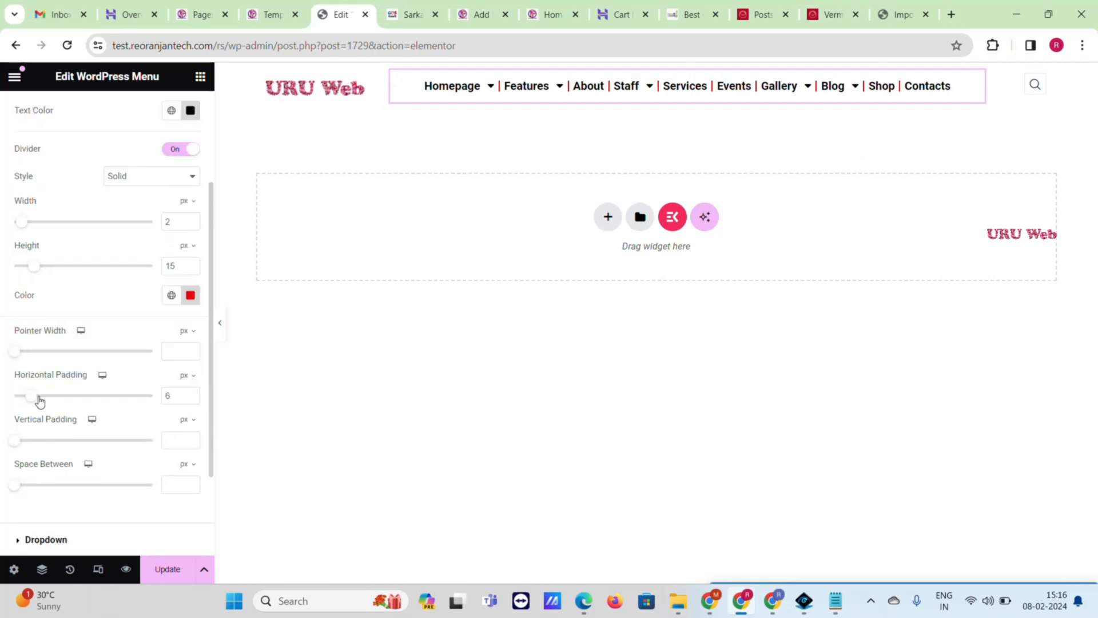
pyautogui.moveTo(40, 401); pyautogui.dragTo(45, 402)
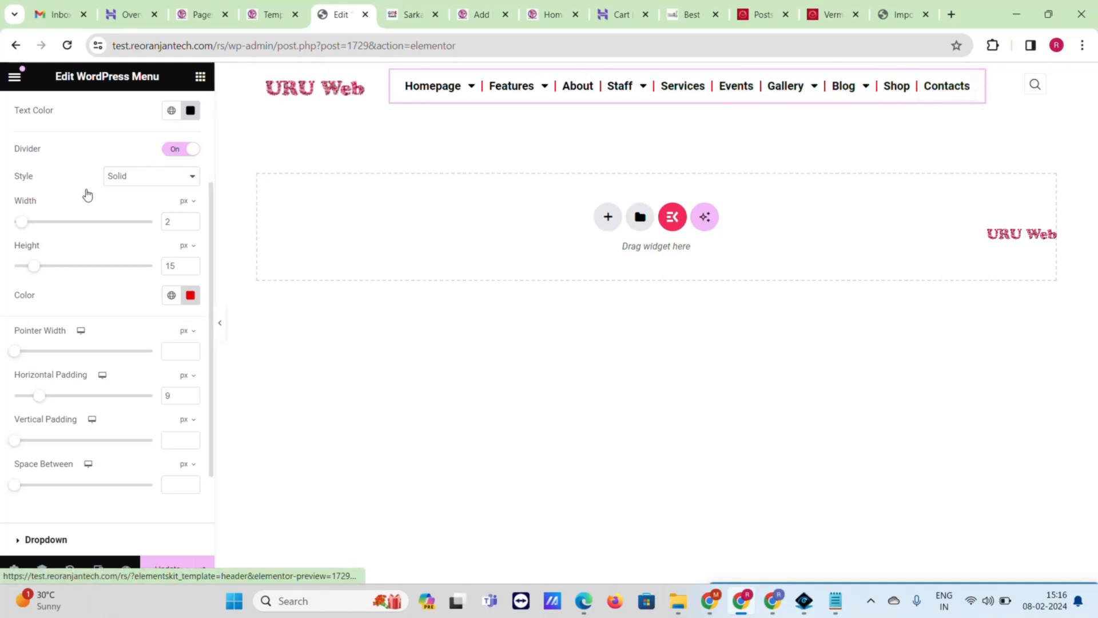
pyautogui.scroll(3, 96, 199)
pyautogui.click(113, 230)
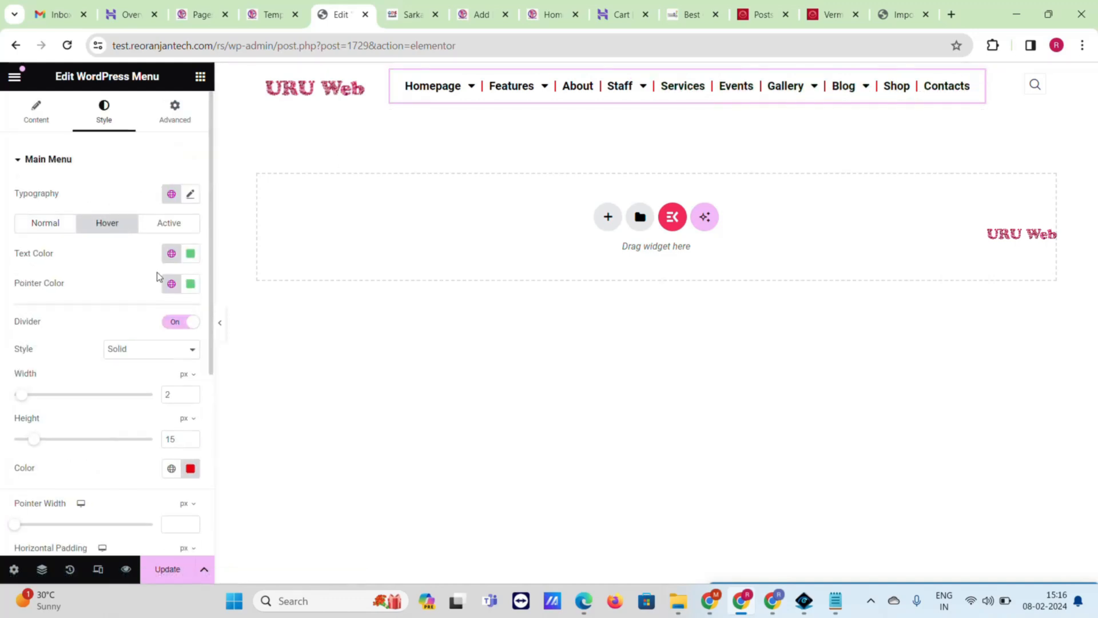
pyautogui.click(190, 225)
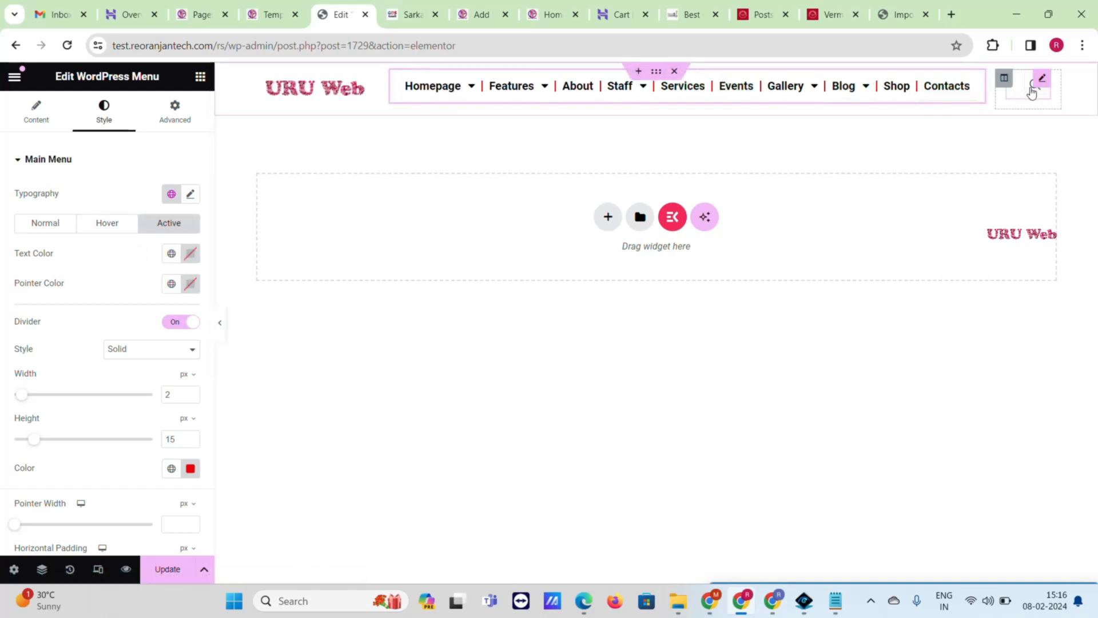
# - Give the Header Search icon a bright blue color and a Double border type, and update the header template
pyautogui.click(1043, 85)
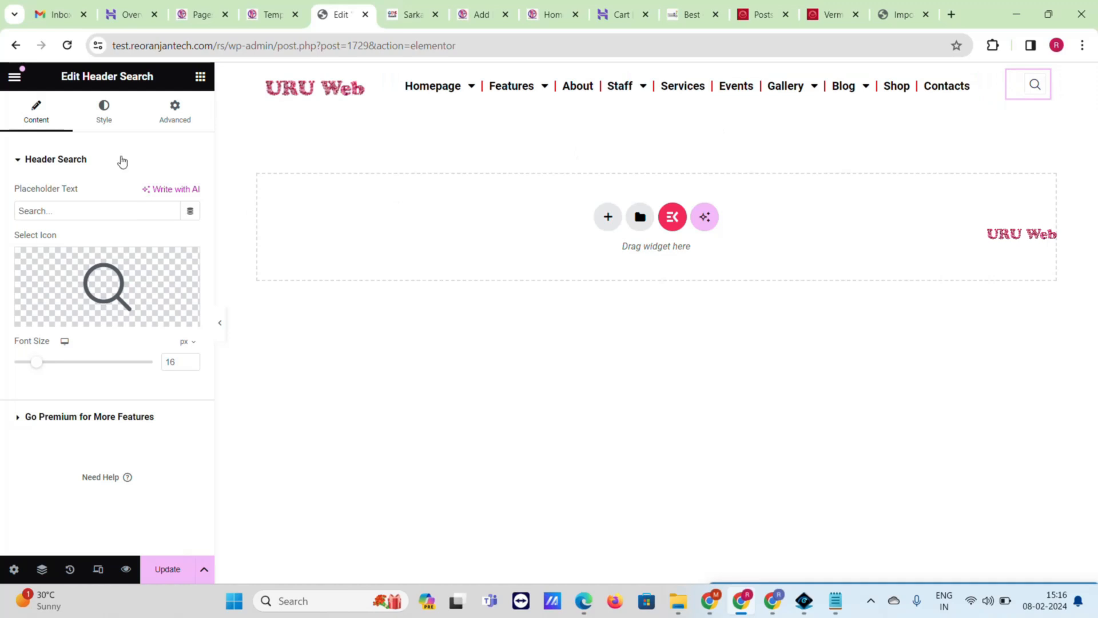
pyautogui.click(116, 126)
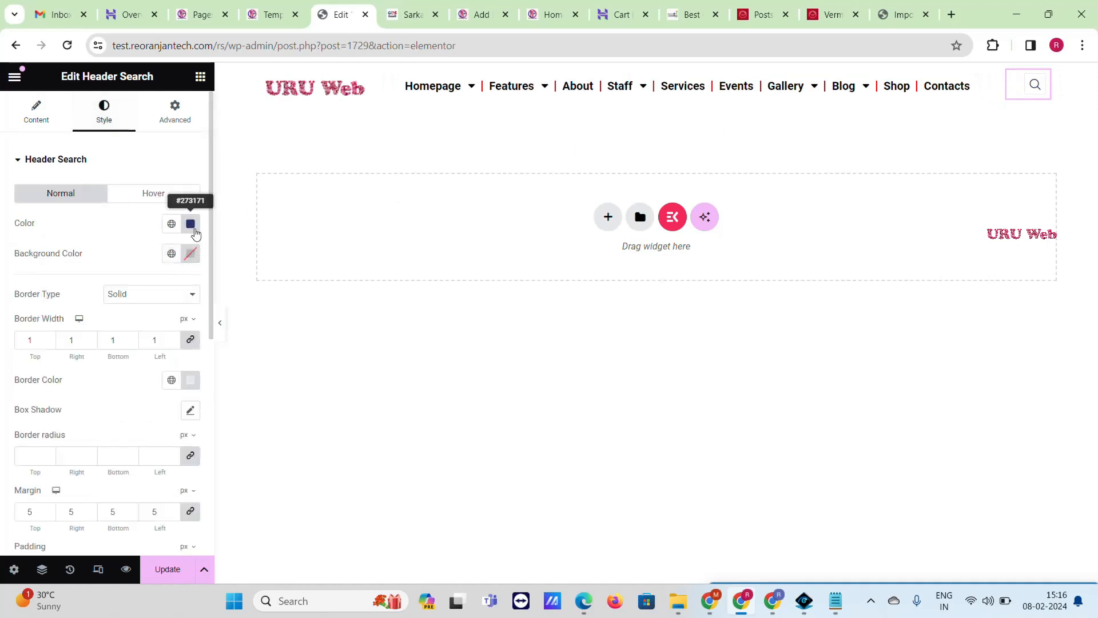
pyautogui.click(191, 223)
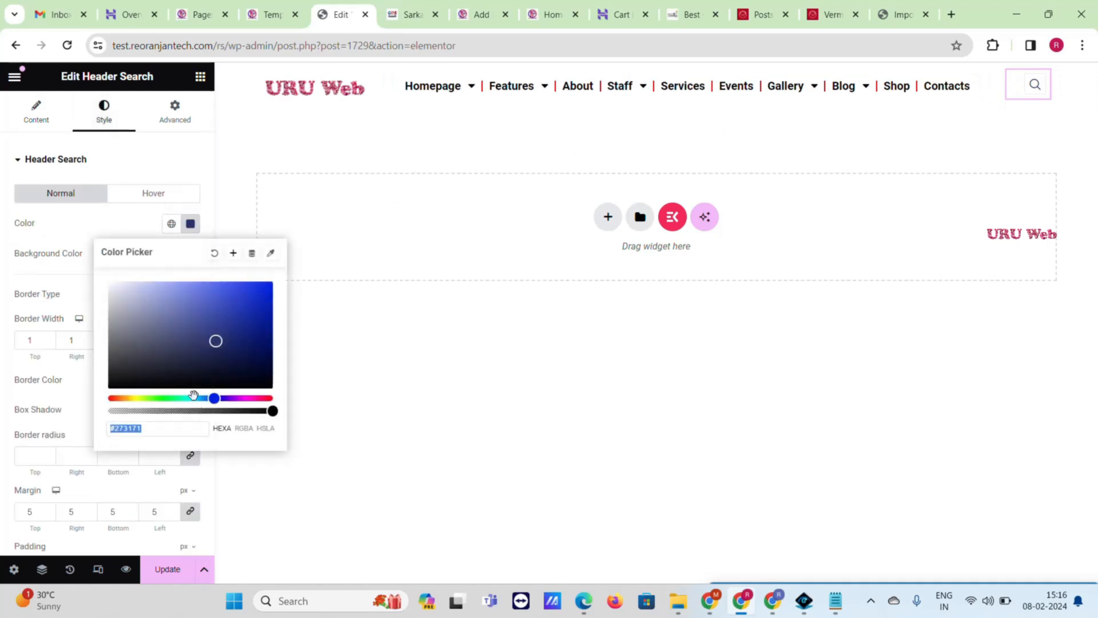
pyautogui.click(193, 397)
pyautogui.moveTo(250, 290); pyautogui.dragTo(284, 294)
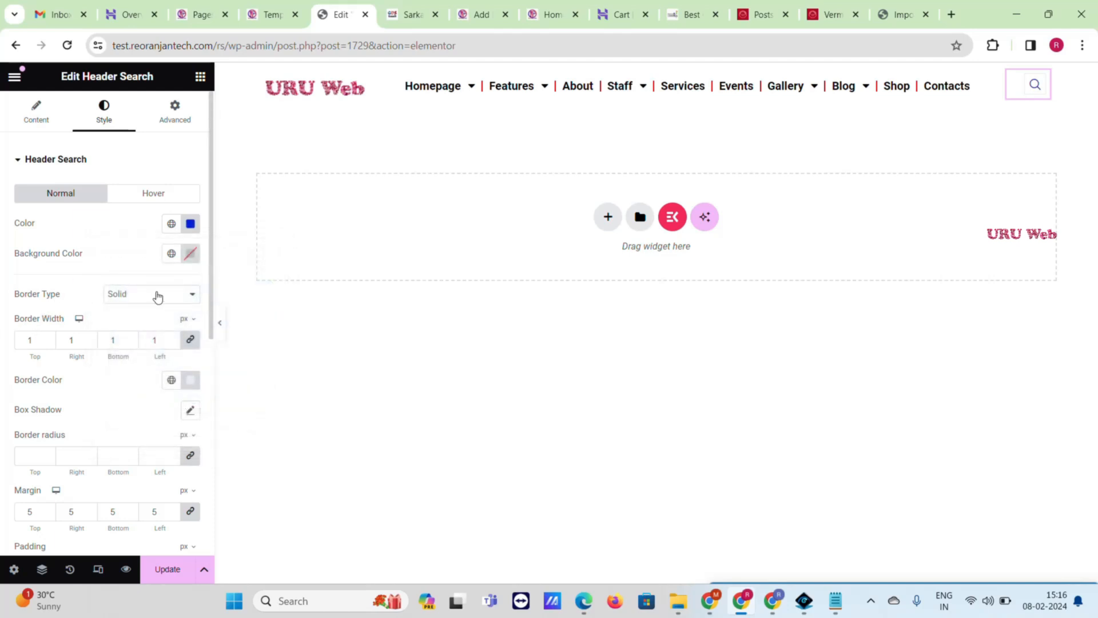
pyautogui.click(158, 295)
pyautogui.click(157, 342)
pyautogui.click(165, 571)
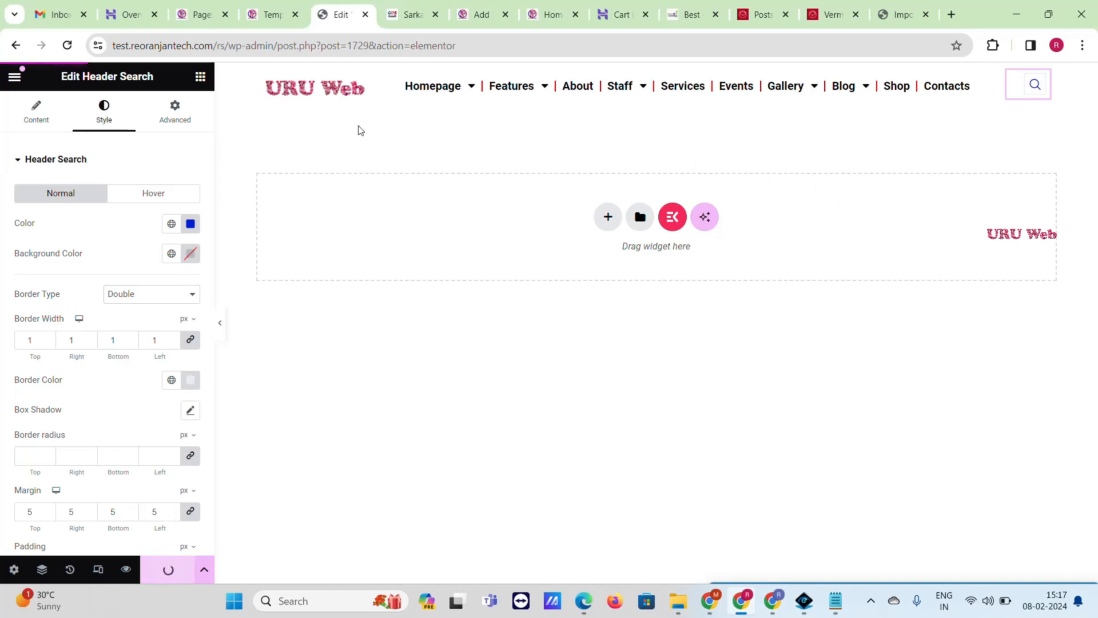
# - Compare the header with the gdsresult.in reference site and view the header template's page in a new tab
pyautogui.click(425, 8)
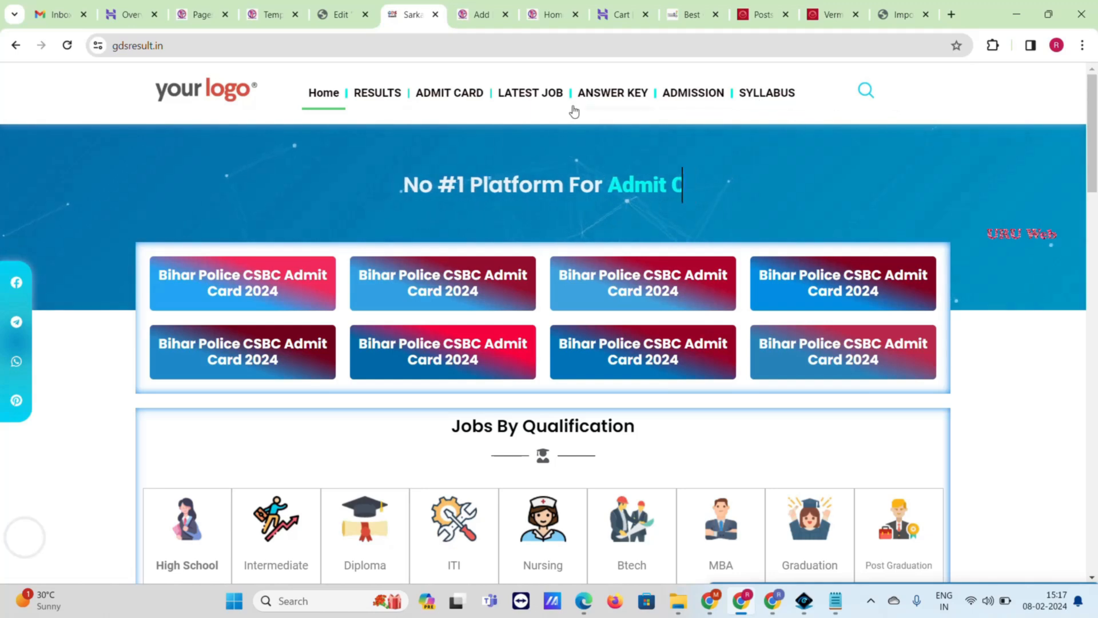
pyautogui.click(345, 7)
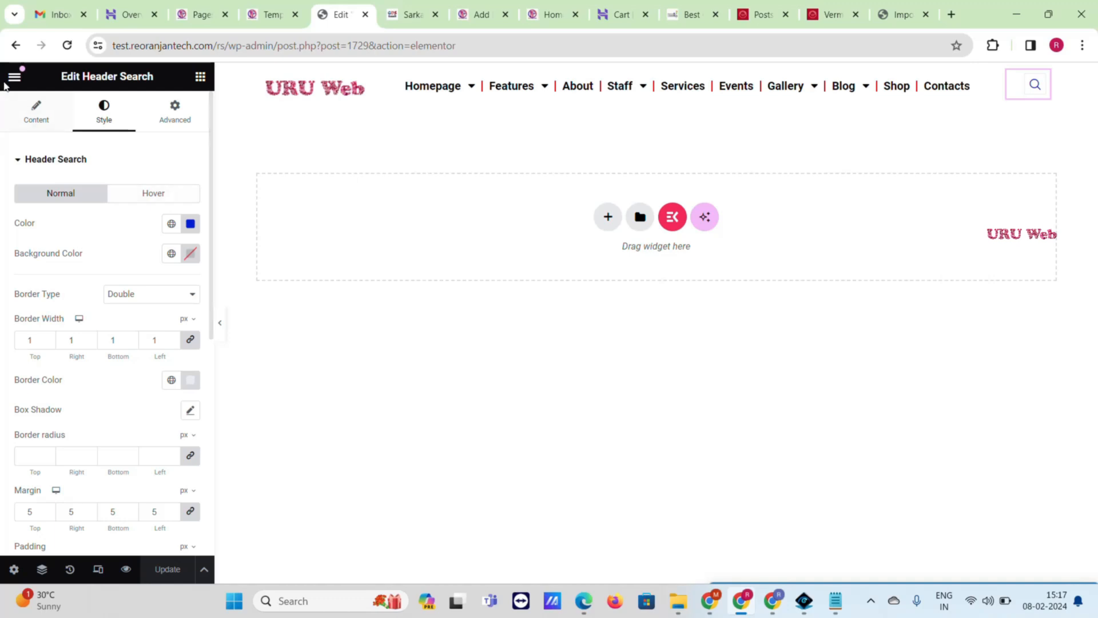
pyautogui.click(12, 76)
pyautogui.rightClick(67, 351)
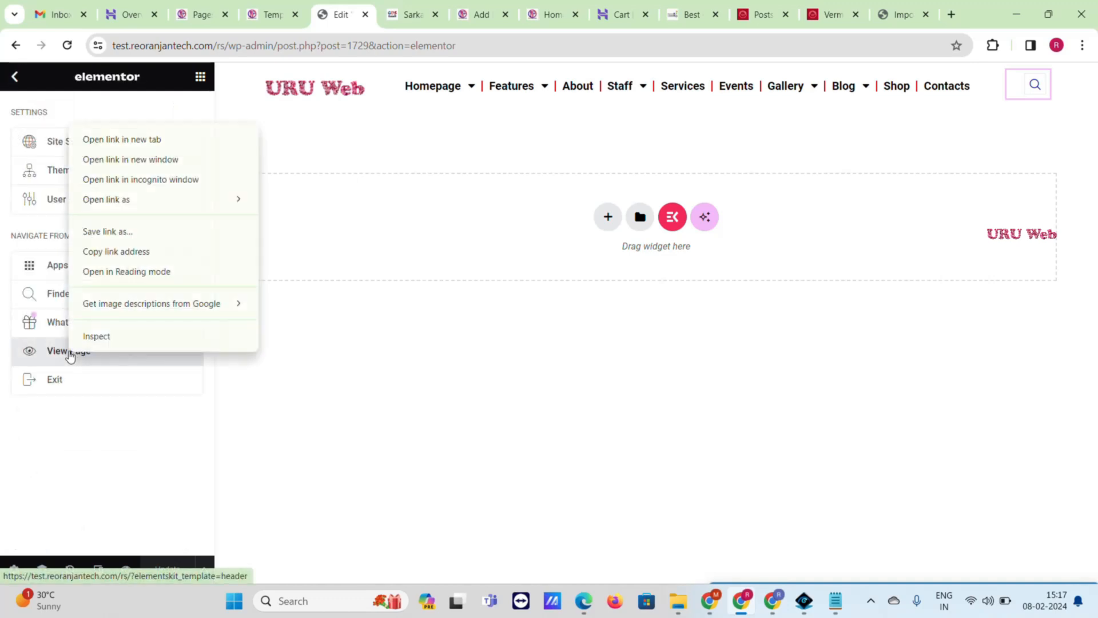
pyautogui.click(176, 139)
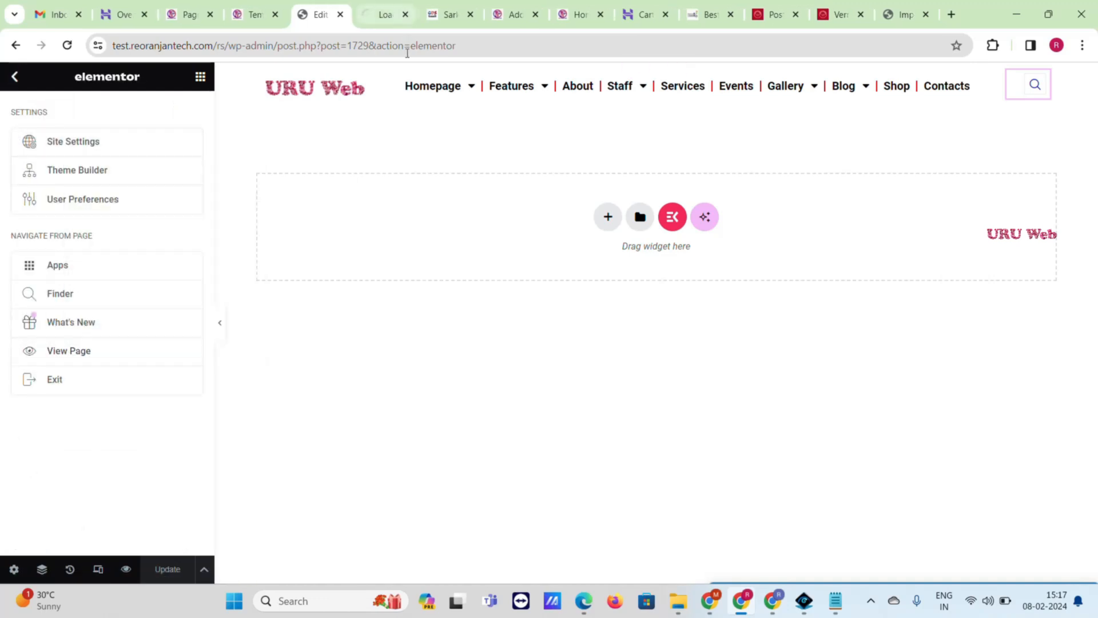
pyautogui.moveTo(431, 91)
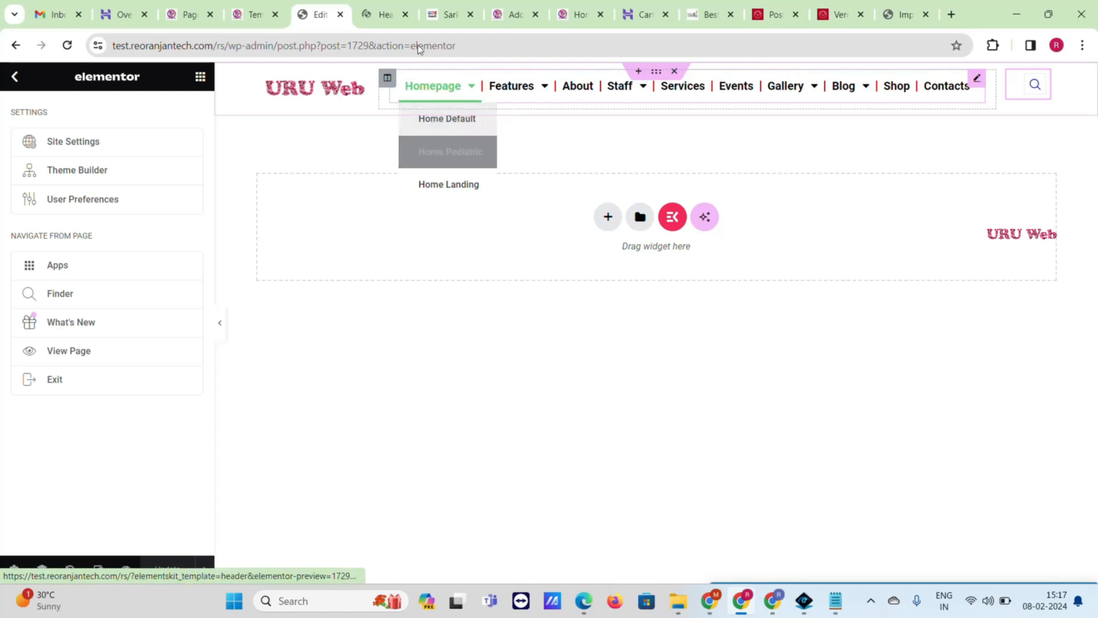
pyautogui.click(382, 14)
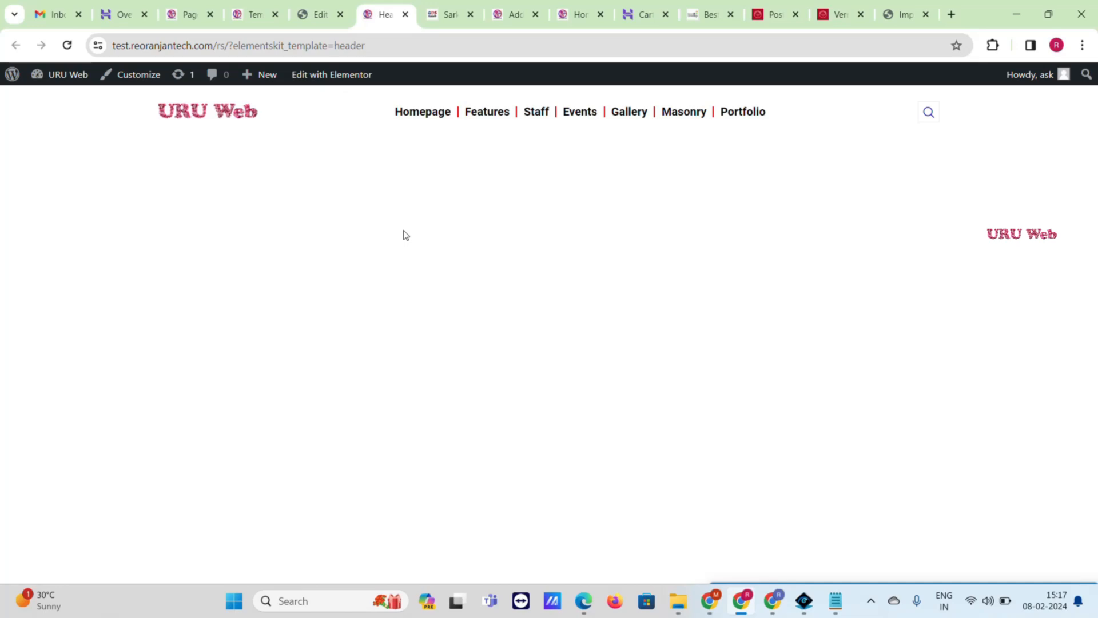
pyautogui.click(302, 5)
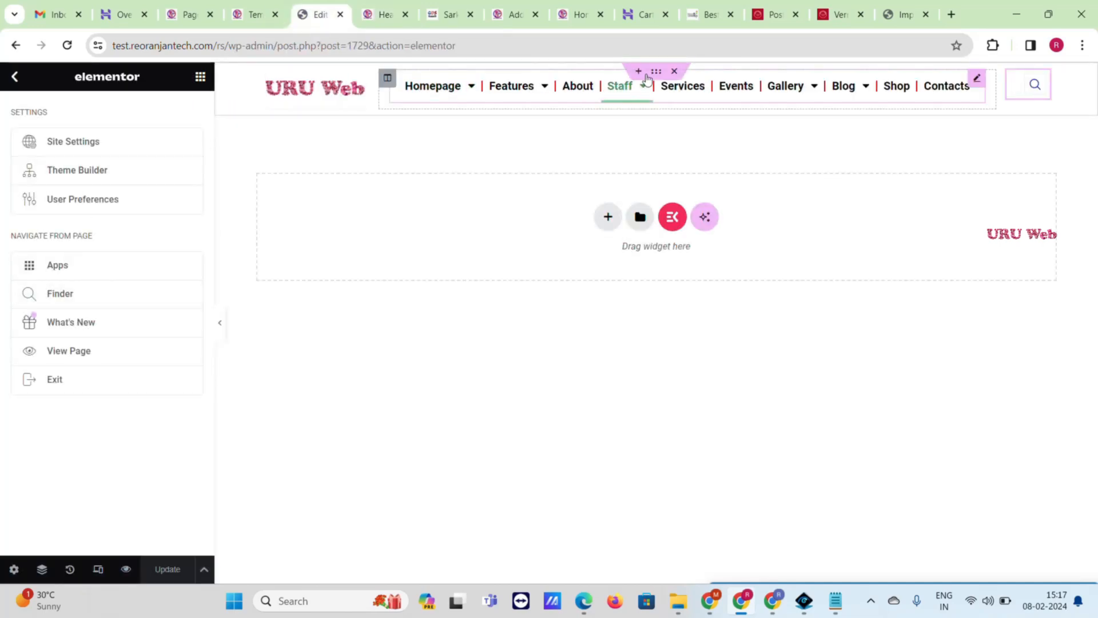
# - Give the header section a classic background in light gray #F7F7F7 and update the template
pyautogui.click(655, 73)
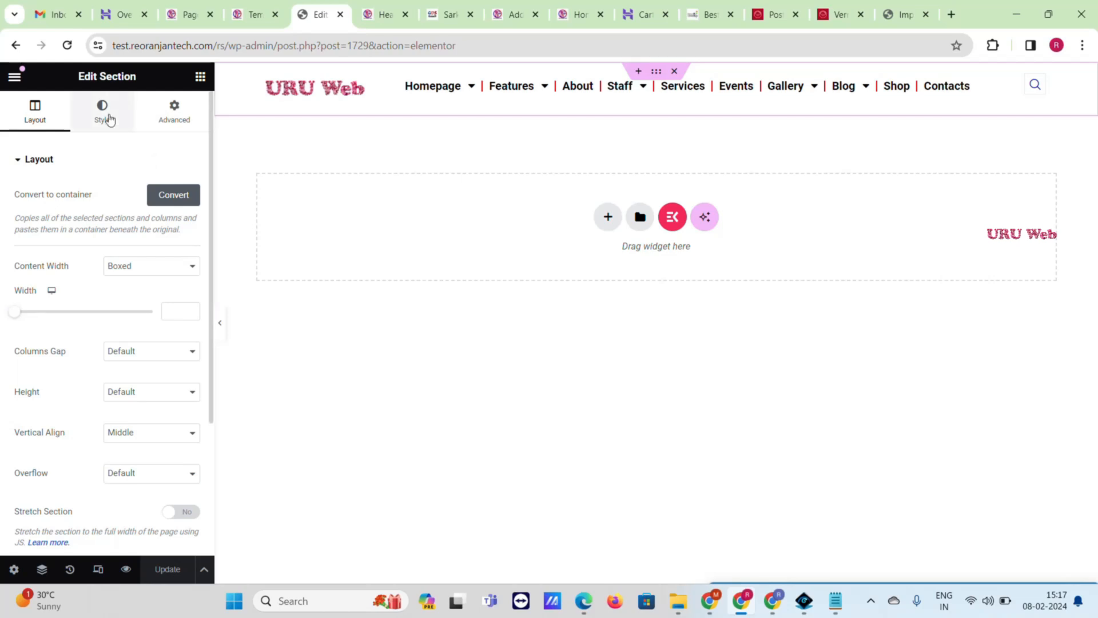
pyautogui.click(105, 117)
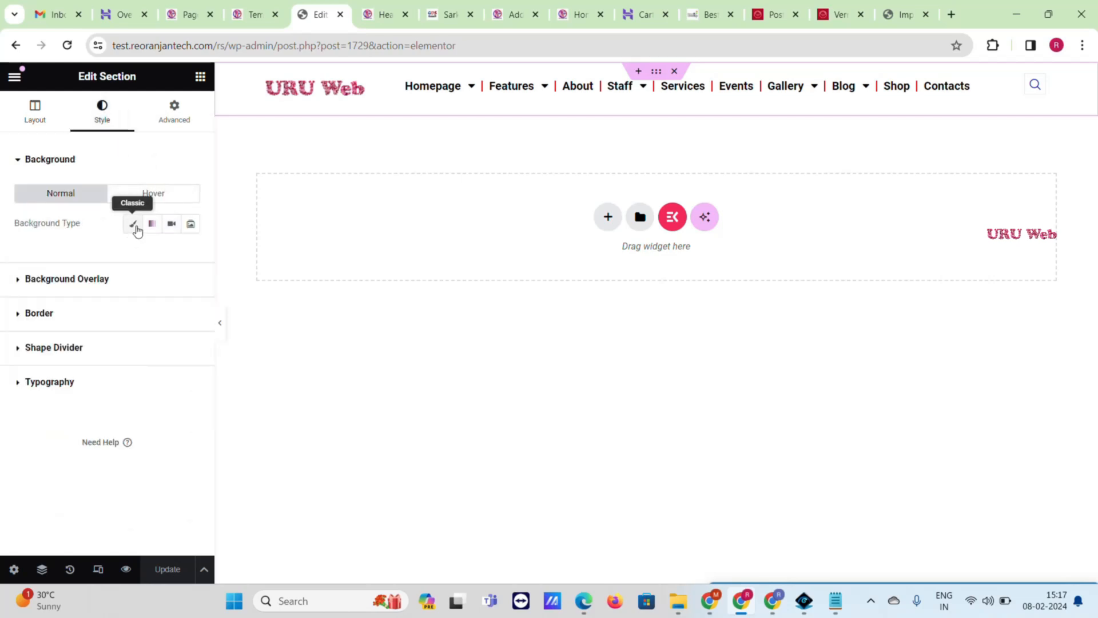
pyautogui.click(133, 224)
pyautogui.click(191, 253)
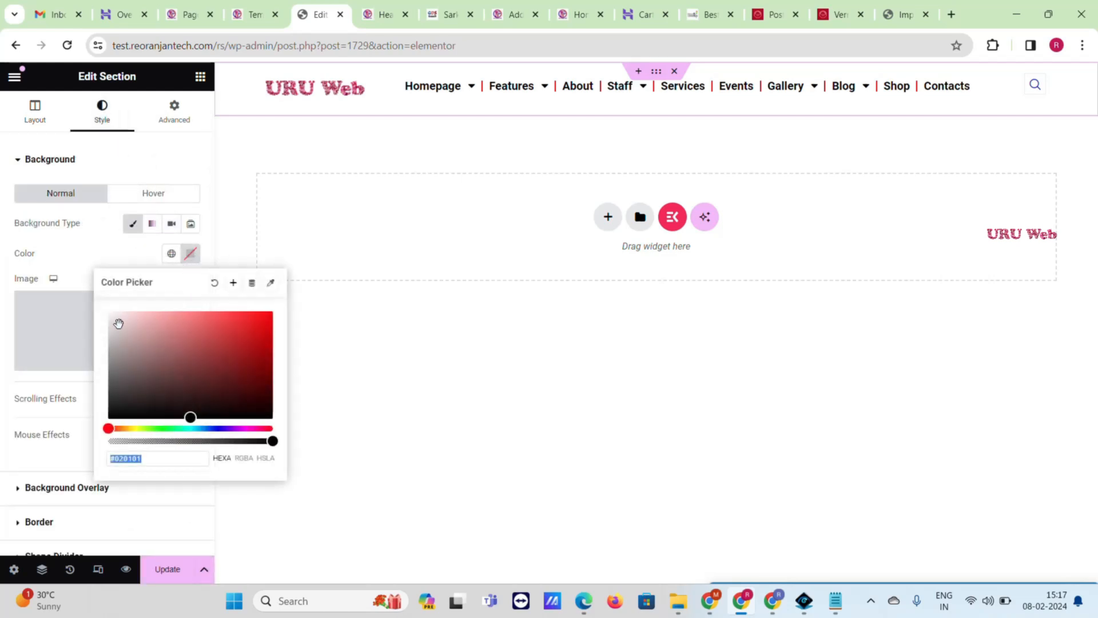
pyautogui.moveTo(118, 321); pyautogui.dragTo(91, 322)
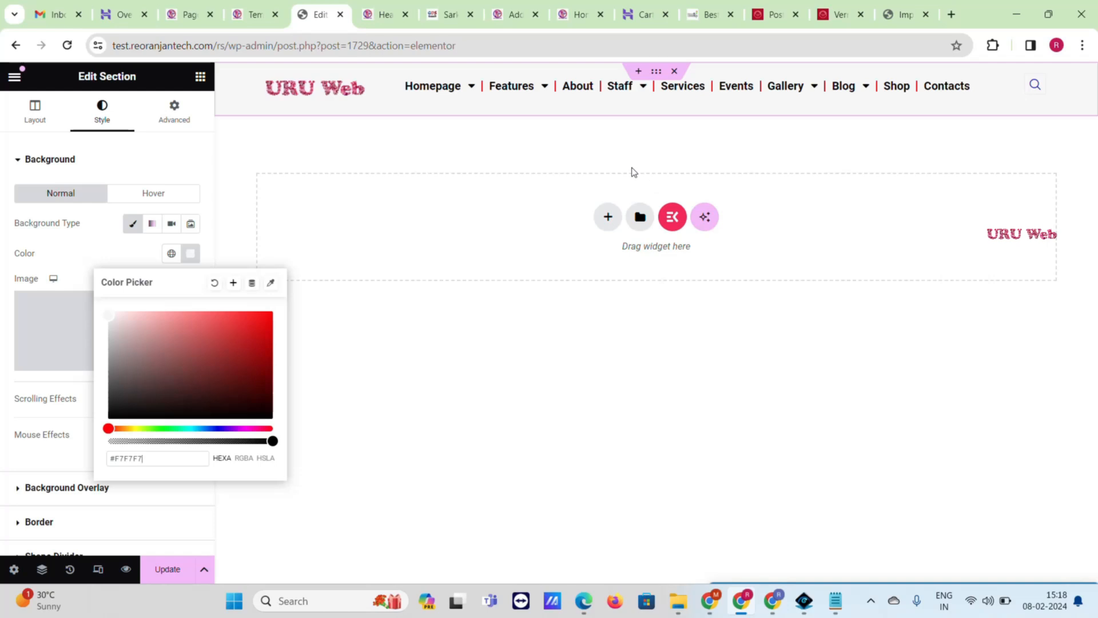
pyautogui.click(158, 568)
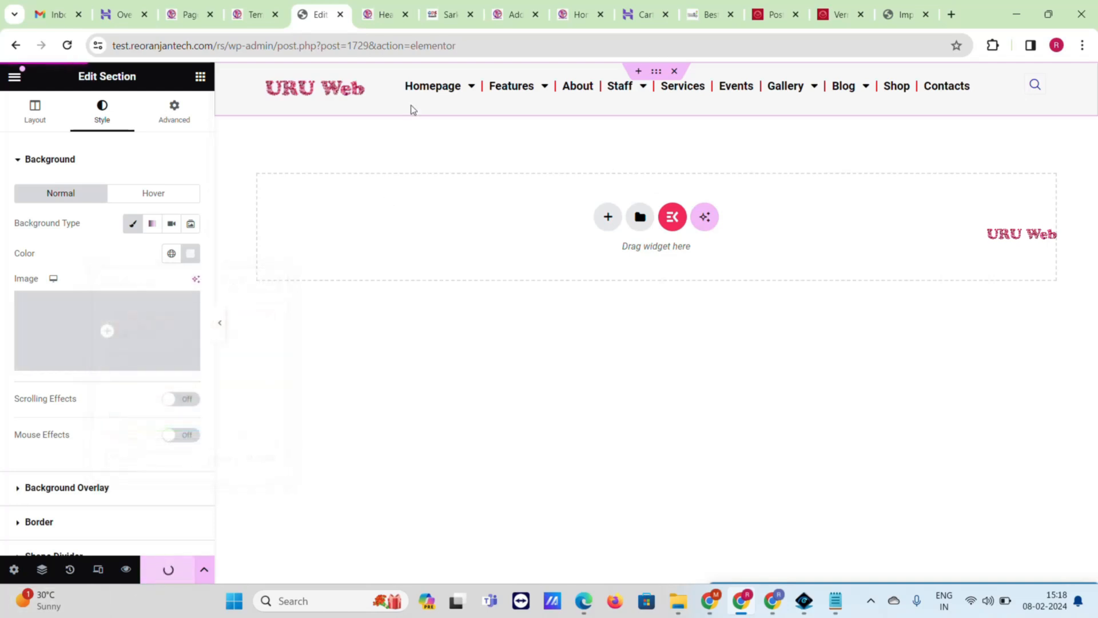
# - Reload the header preview page to check the section background and menu, and return to the section's settings
pyautogui.click(413, 6)
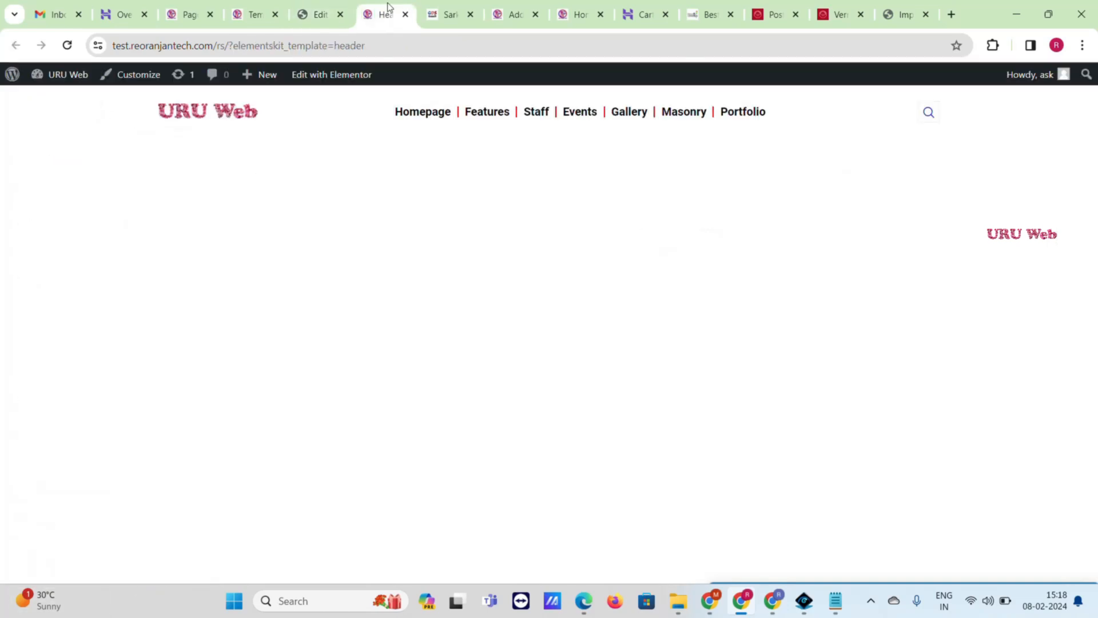
pyautogui.click(68, 46)
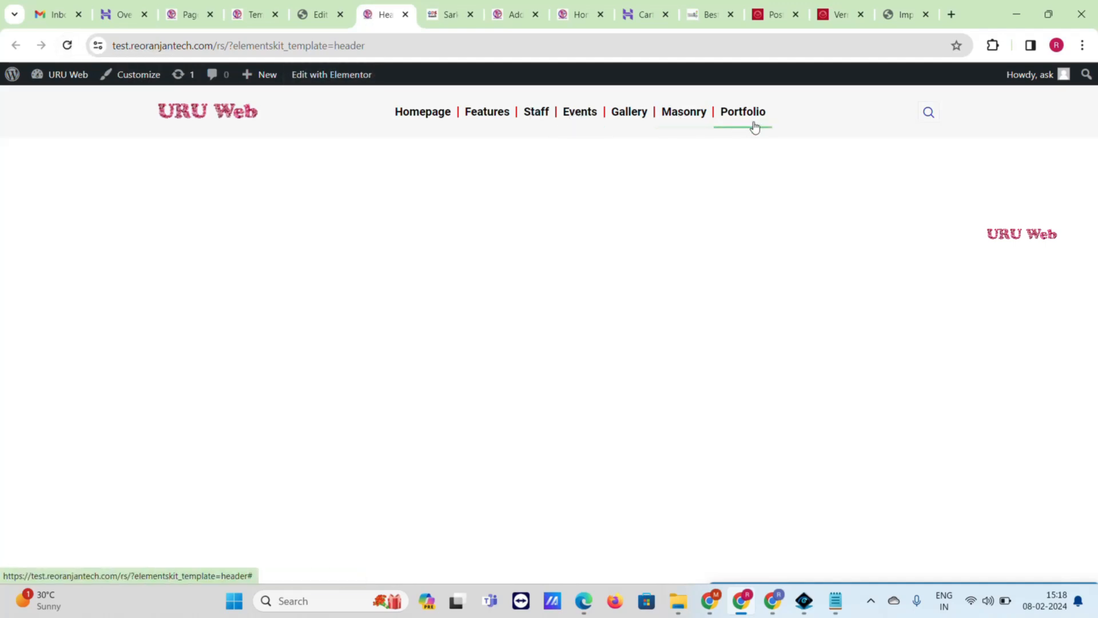
pyautogui.click(318, 14)
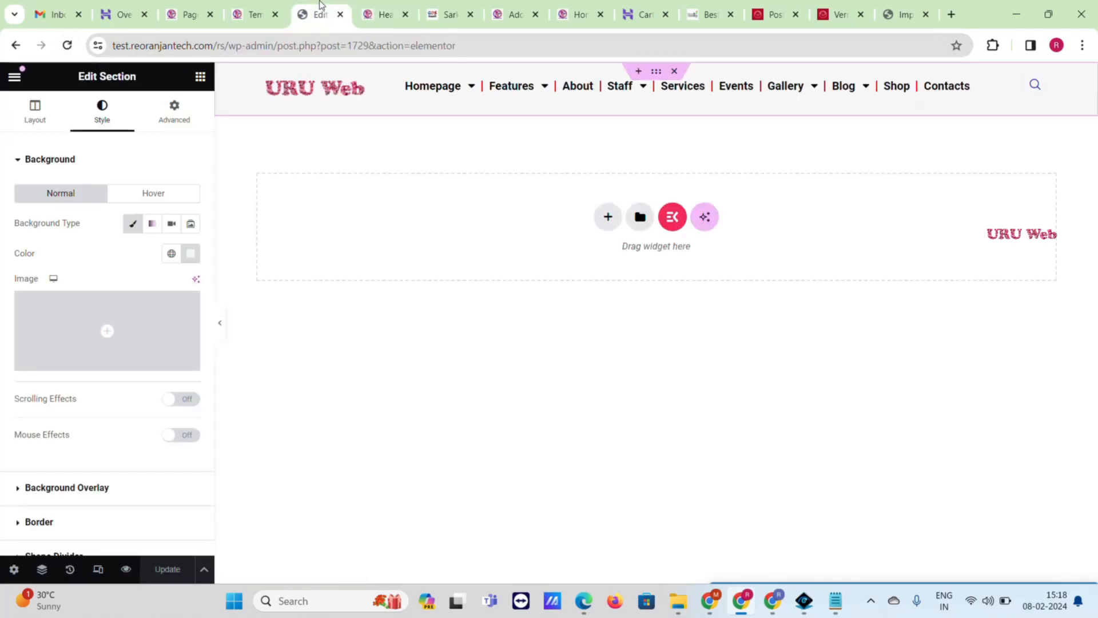
pyautogui.moveTo(529, 95)
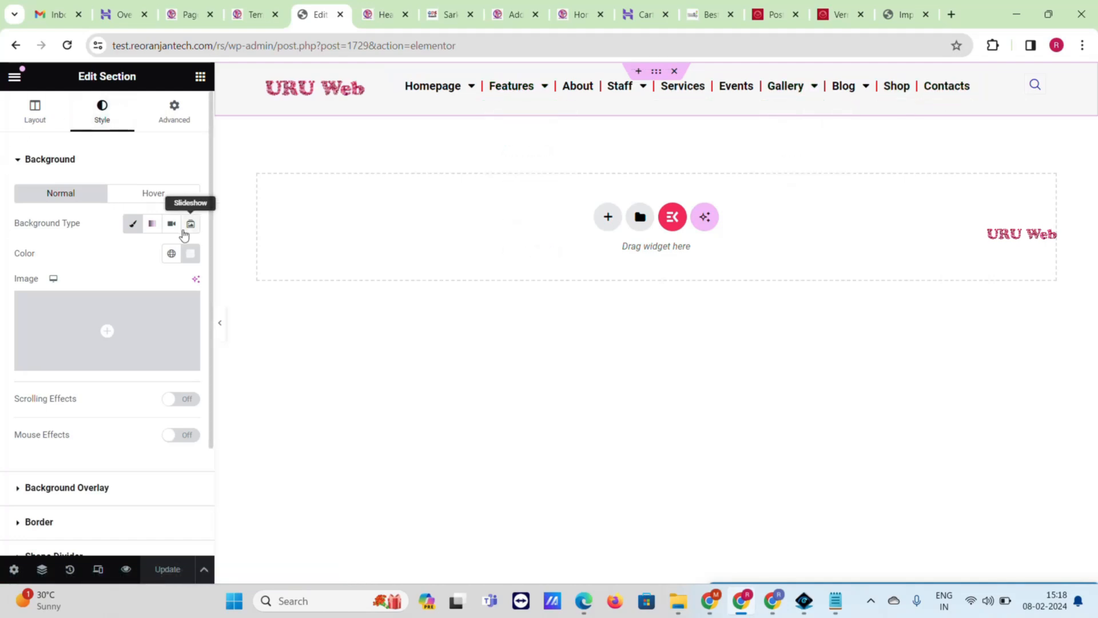
pyautogui.click(54, 119)
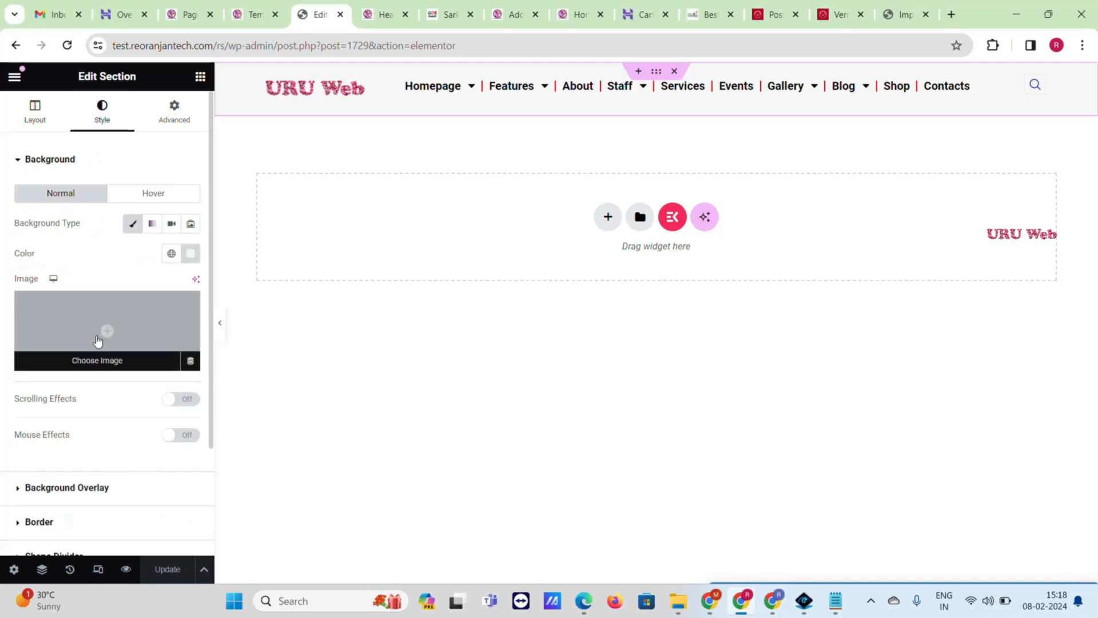
# - Compare the menu items in the Elementor header editor with those on the header preview page
pyautogui.scroll(-5, 92, 343)
pyautogui.scroll(5, 81, 370)
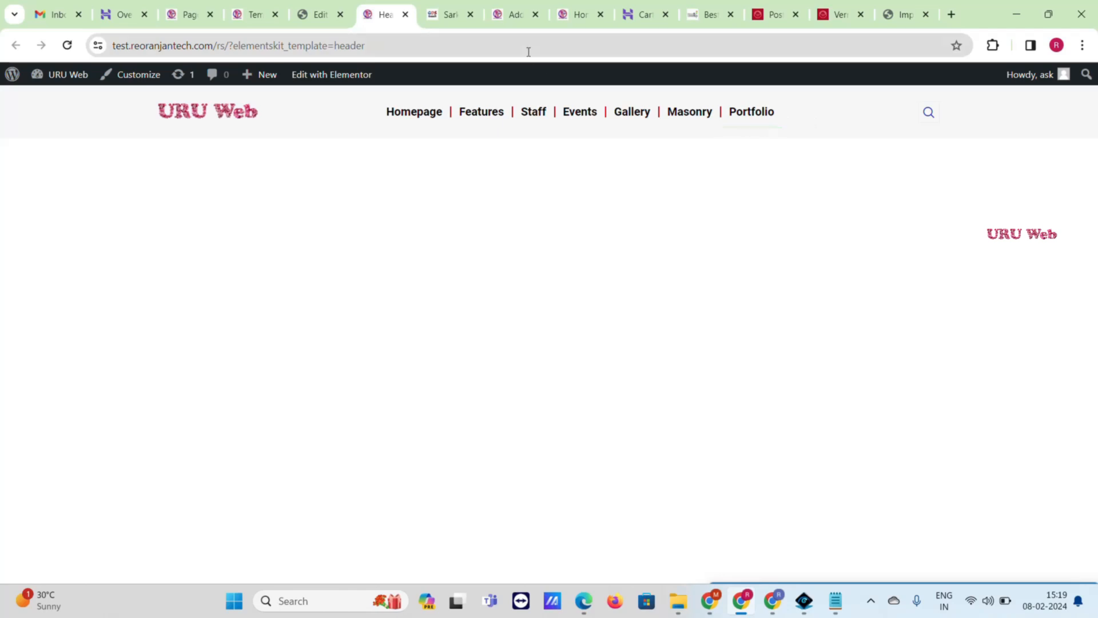
pyautogui.click(318, 5)
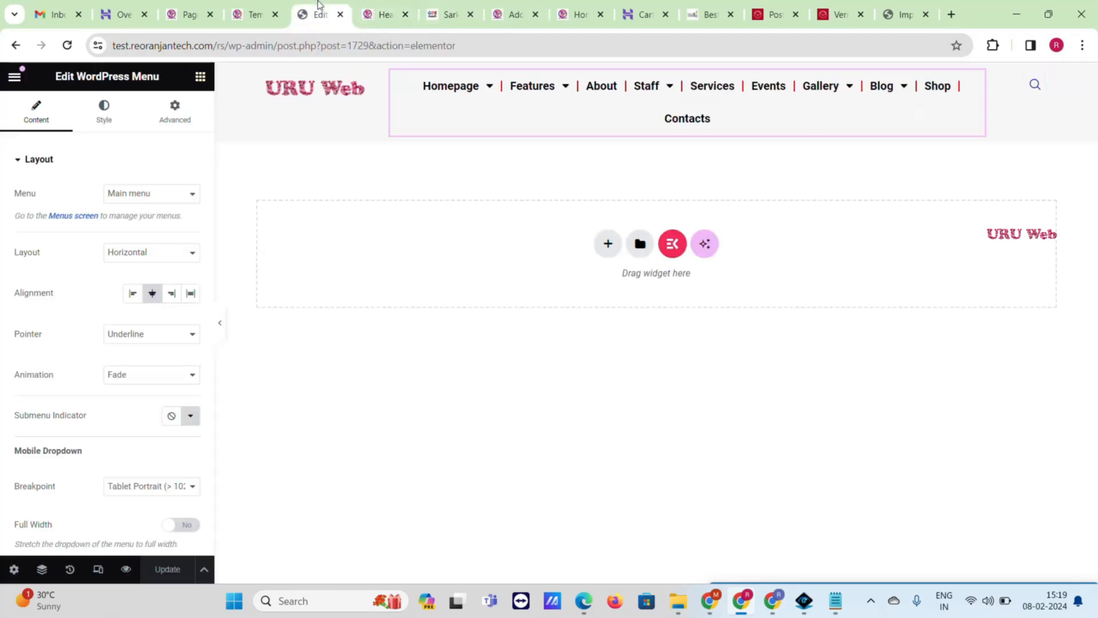
pyautogui.moveTo(852, 94)
pyautogui.click(400, 7)
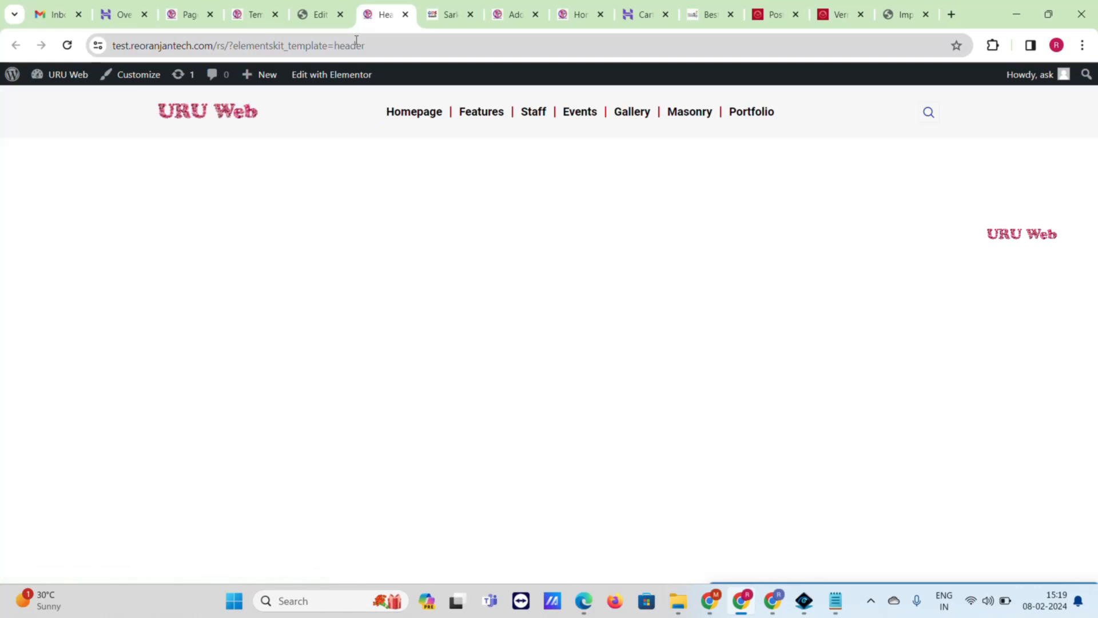
pyautogui.click(318, 12)
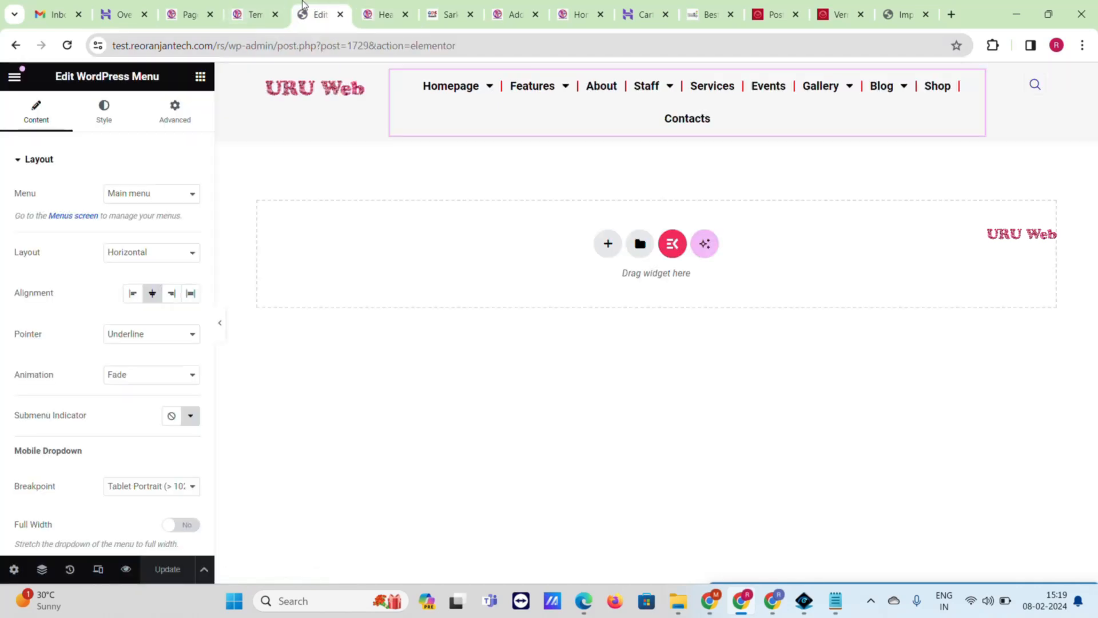
# - Go to the WordPress menu management page and load Main menu for editing
pyautogui.click(194, 8)
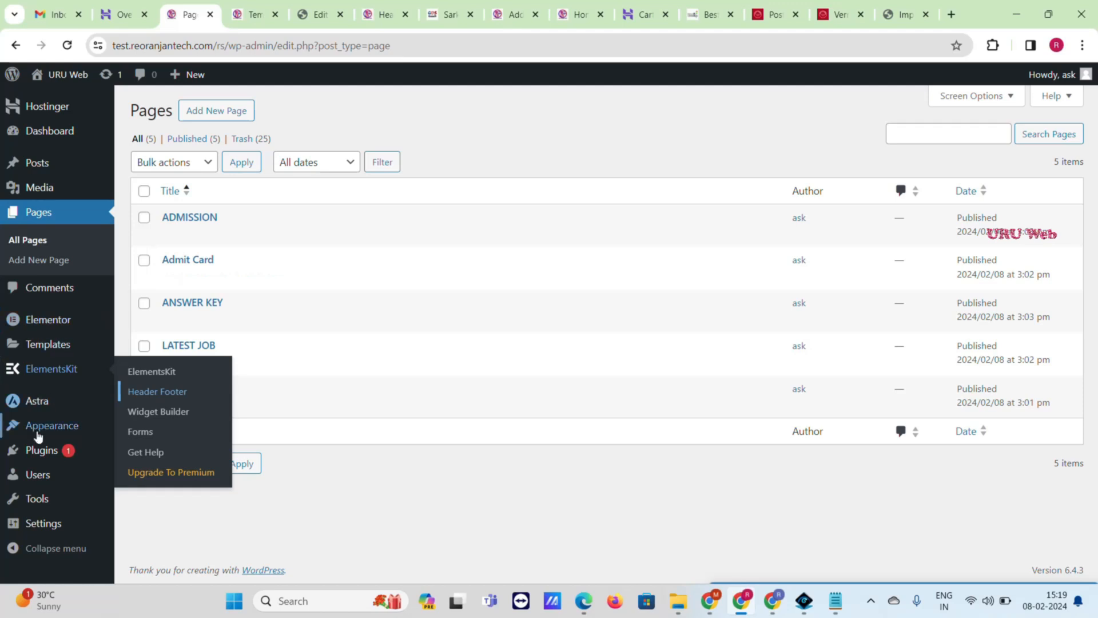
pyautogui.moveTo(39, 431)
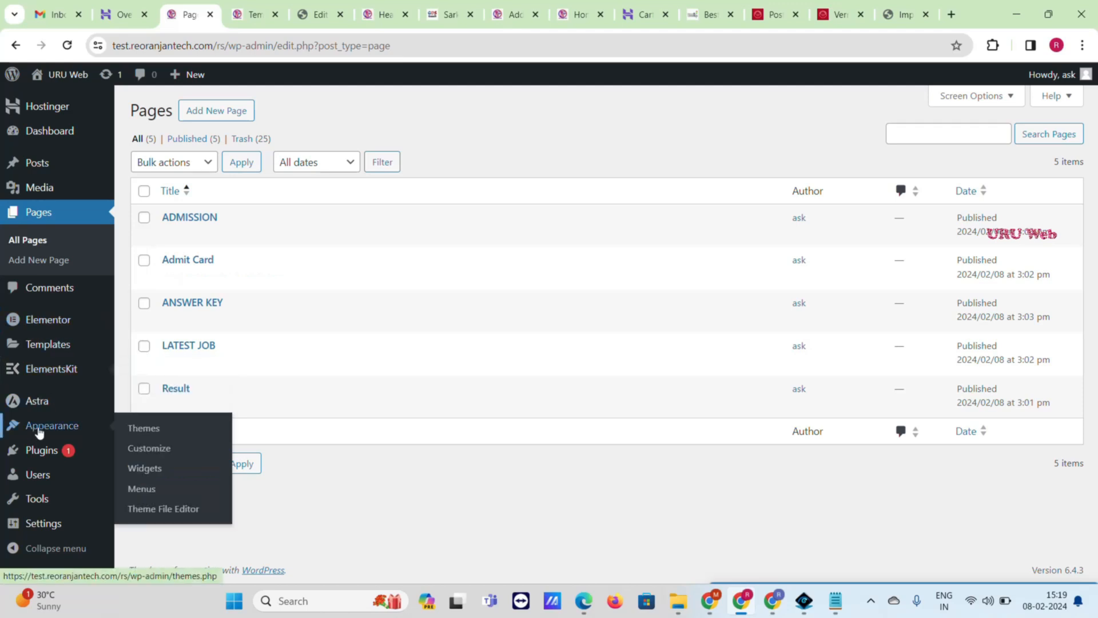
pyautogui.click(143, 488)
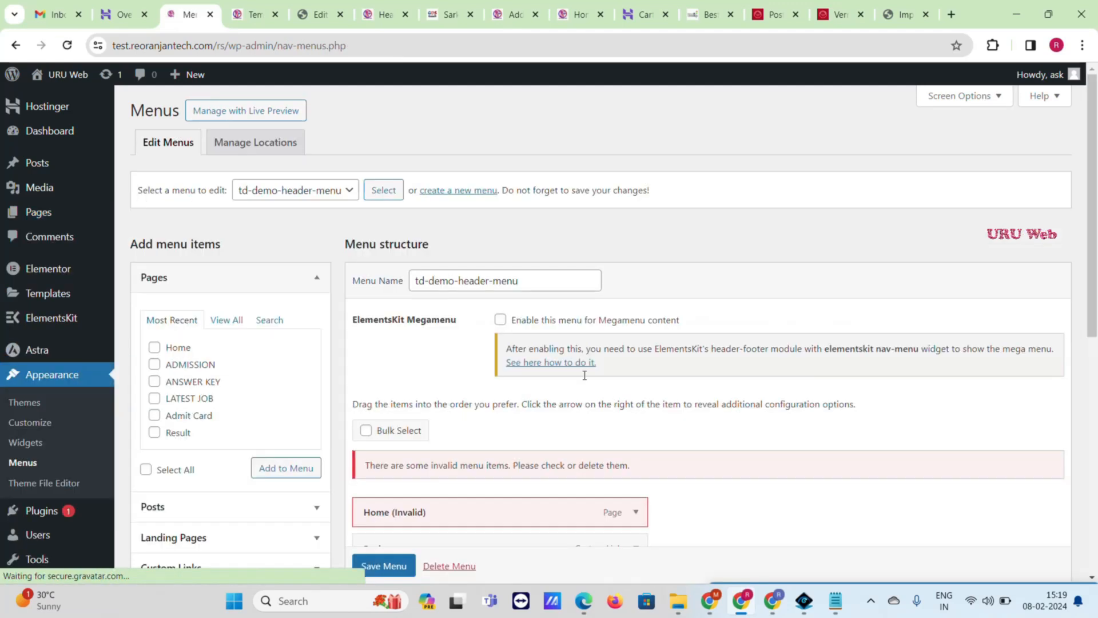
pyautogui.click(346, 191)
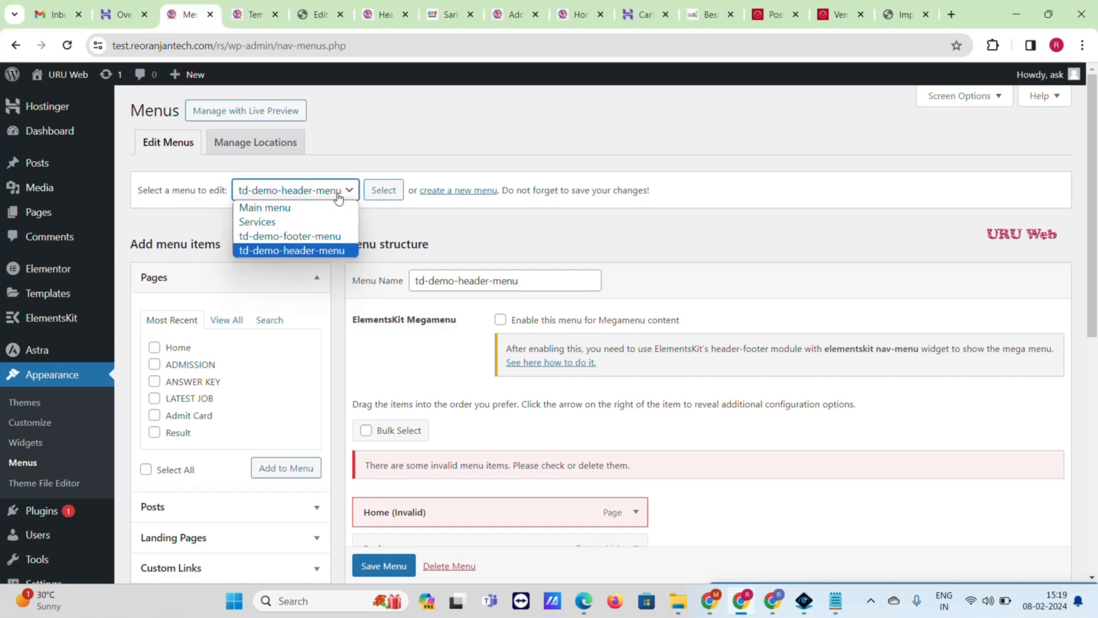
pyautogui.click(327, 208)
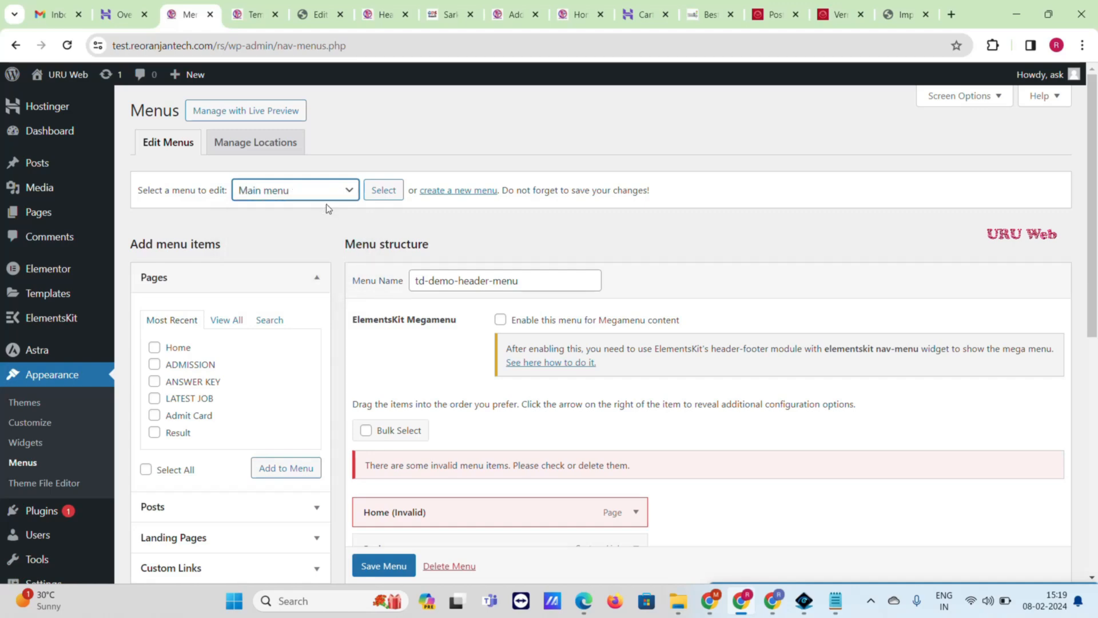
pyautogui.click(382, 192)
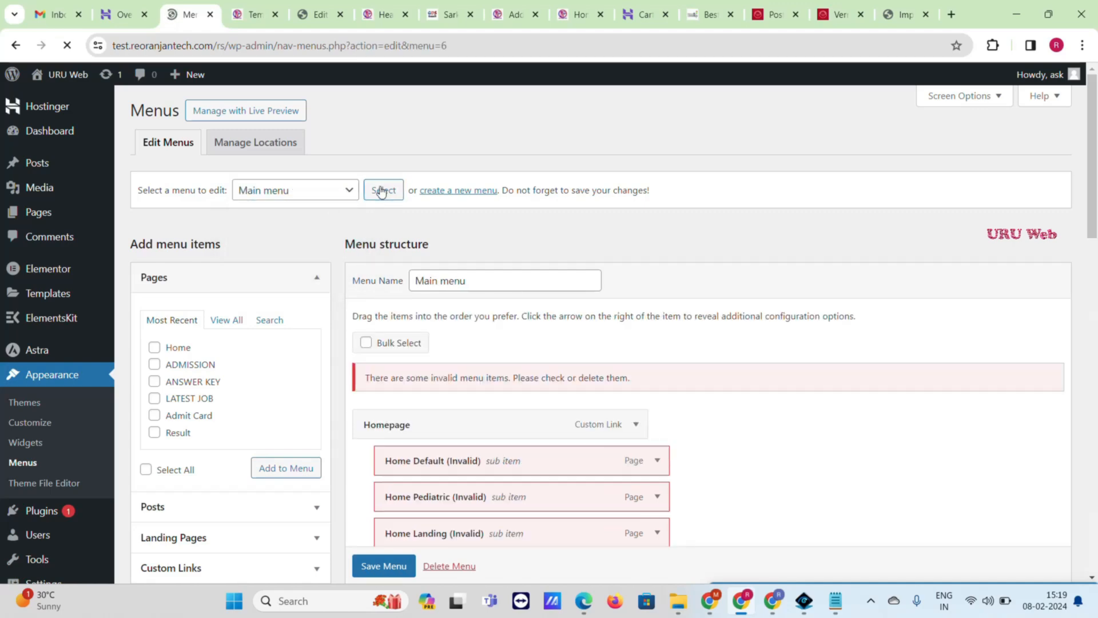
# - Remove all existing items from the Main menu, including Home Default, Home Pediatric and Home Landing
pyautogui.scroll(-3, 569, 338)
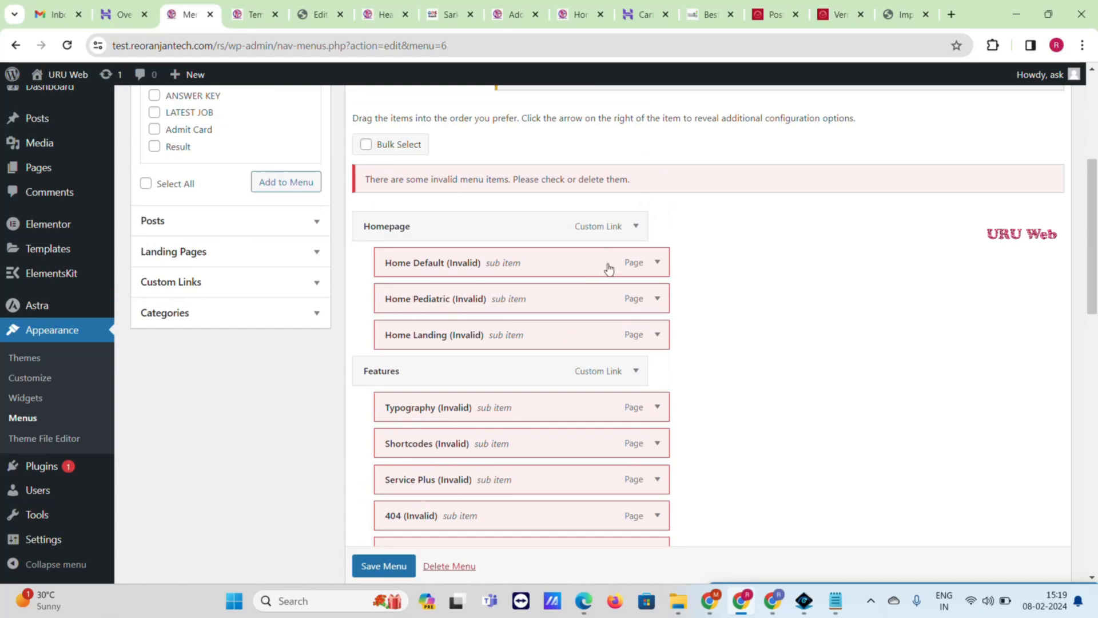
pyautogui.click(657, 263)
pyautogui.click(386, 432)
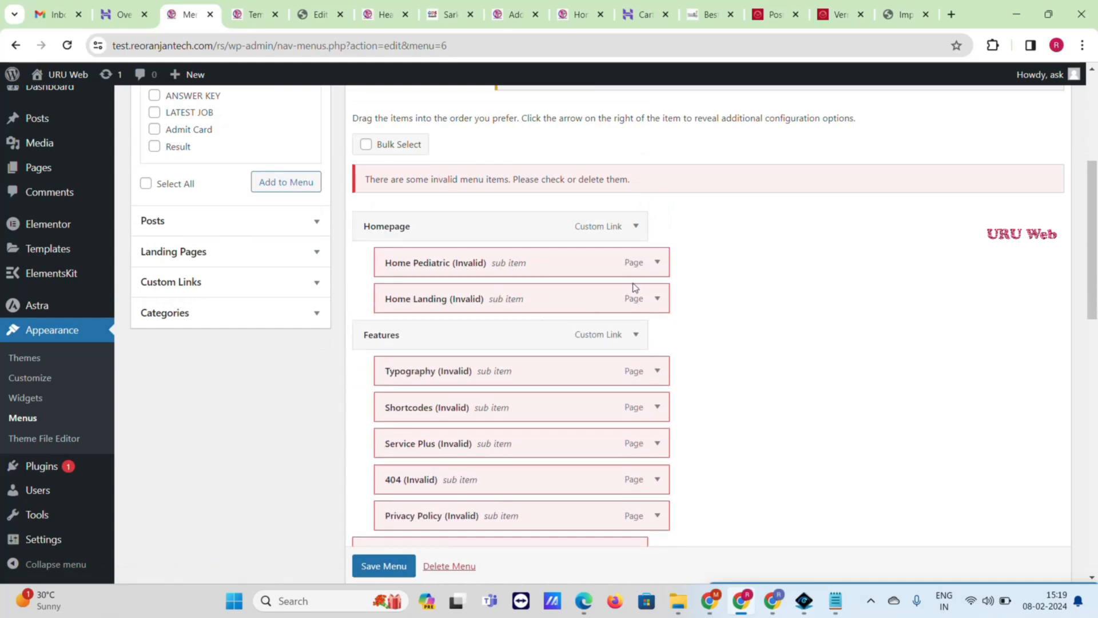
pyautogui.click(658, 263)
pyautogui.click(398, 433)
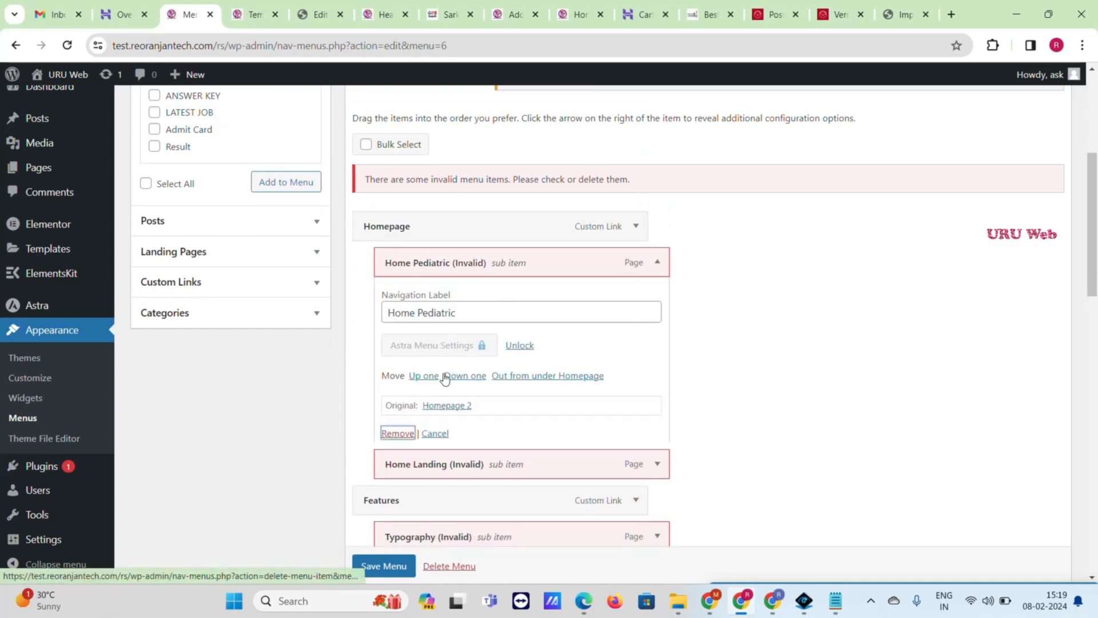
pyautogui.moveTo(660, 263); pyautogui.dragTo(615, 272)
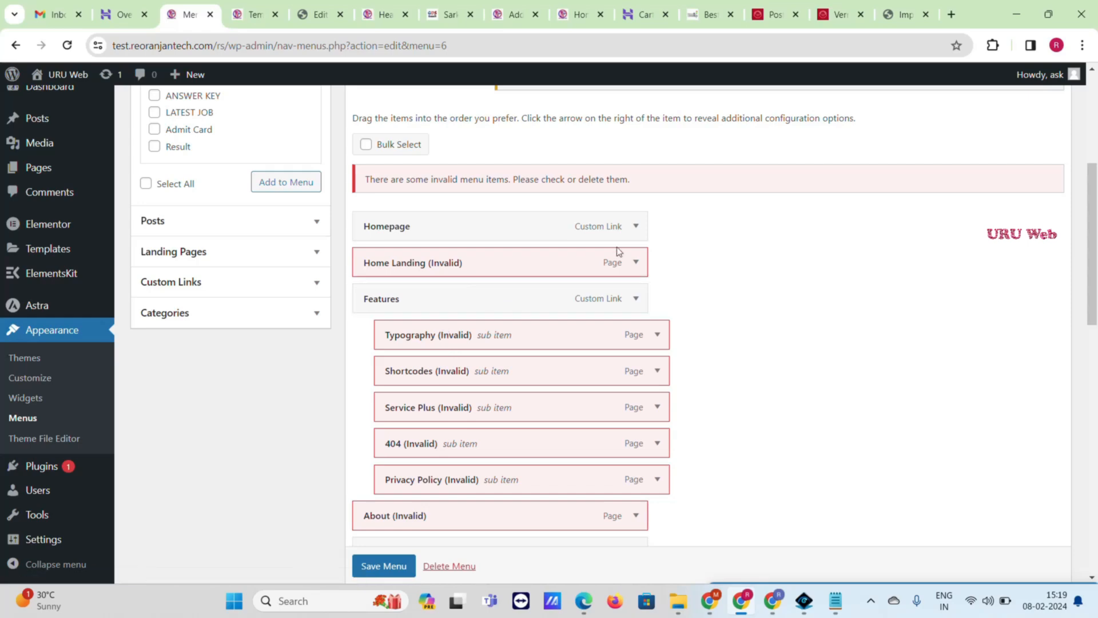
pyautogui.click(636, 262)
pyautogui.click(376, 434)
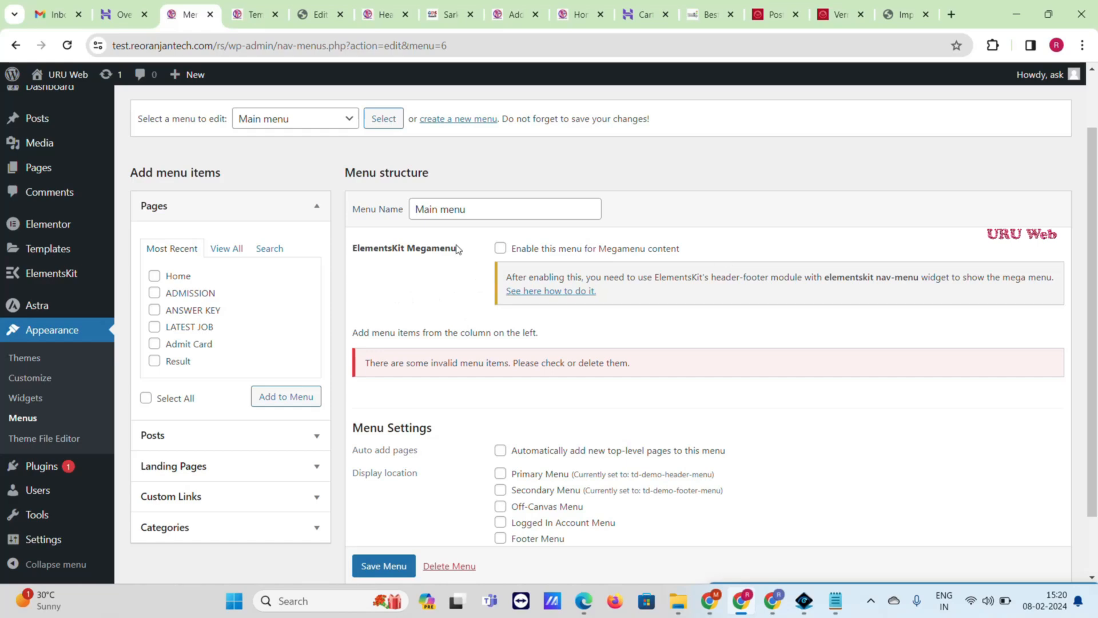
pyautogui.moveTo(229, 45); pyautogui.dragTo(72, 29)
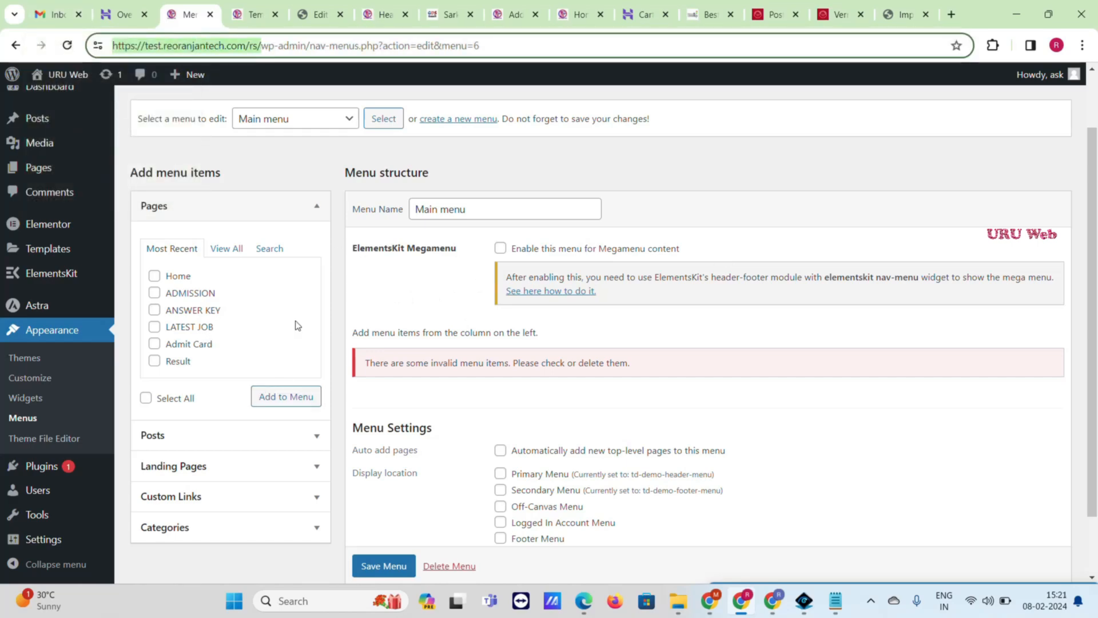
pyautogui.click(315, 475)
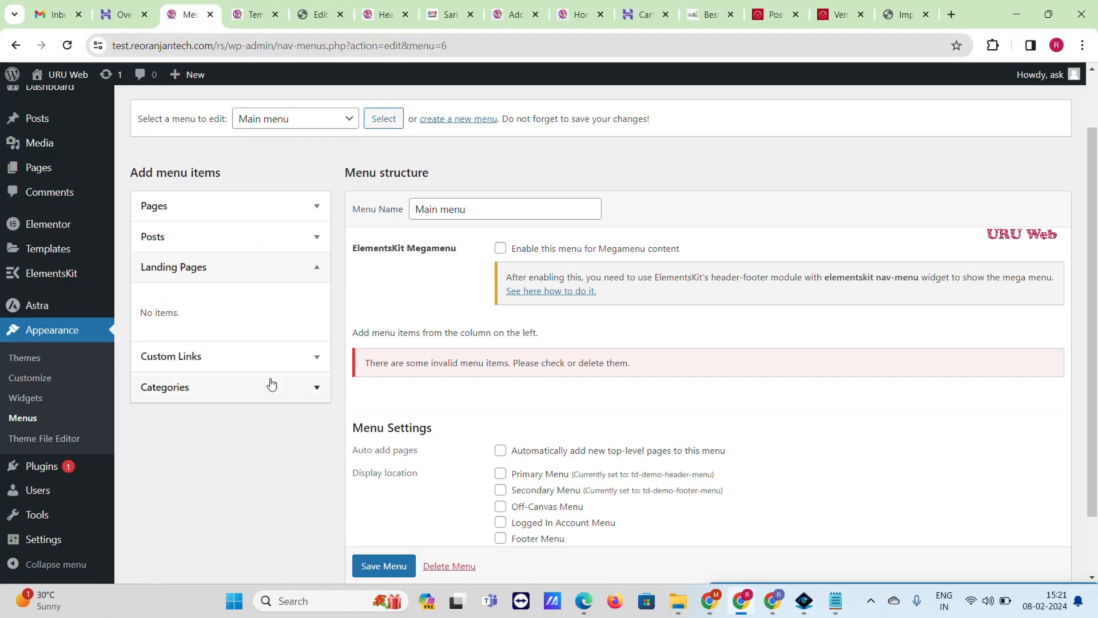
pyautogui.click(300, 358)
pyautogui.click(223, 369)
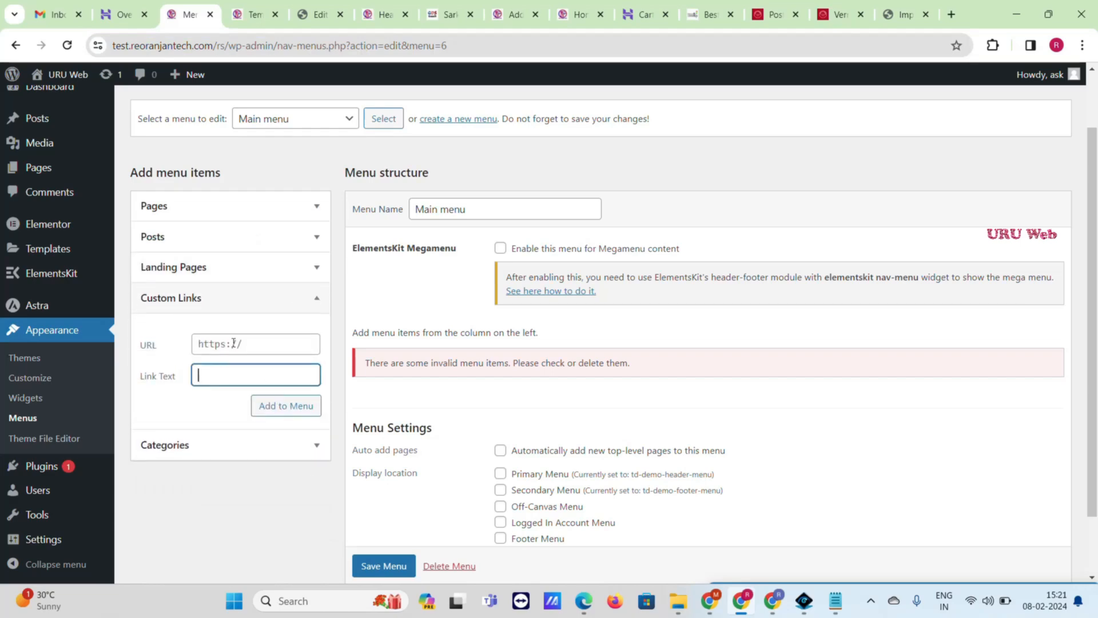
pyautogui.click(229, 343)
pyautogui.hotkey('ctrl', 'v')
pyautogui.click(241, 368)
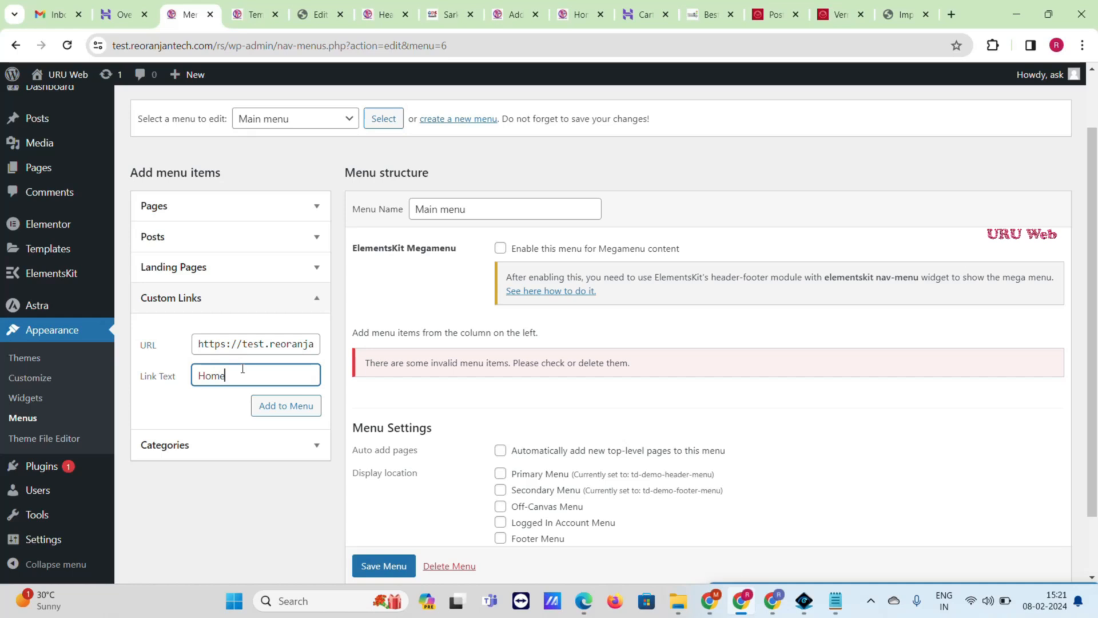
pyautogui.click(287, 413)
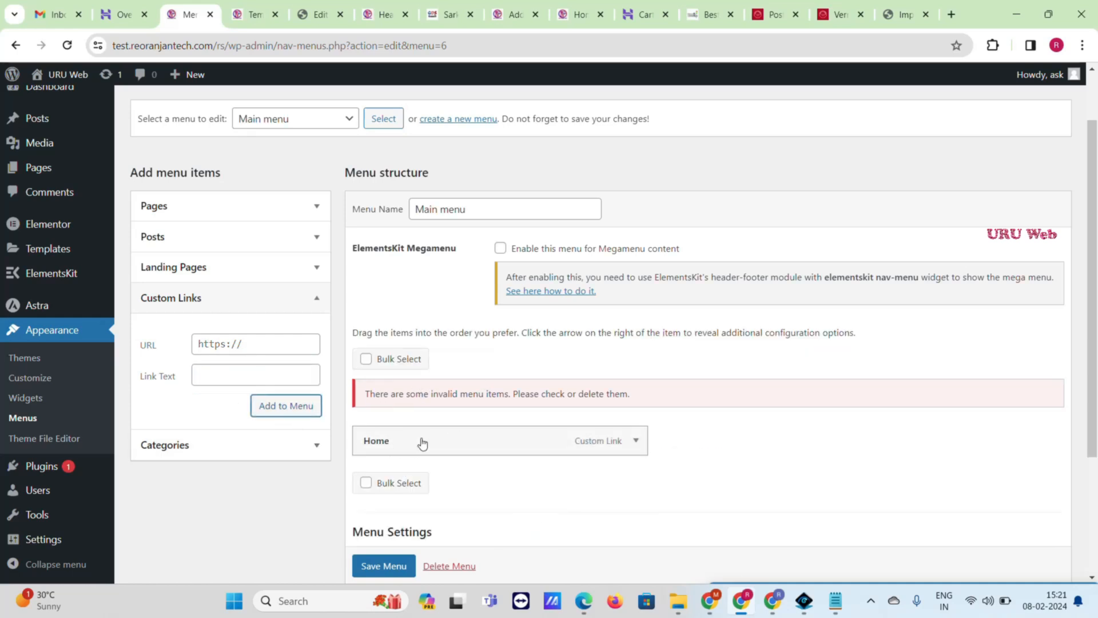
# - Add the pages ADMISSION, ANSWER KEY, LATEST JOB, Admit Card and Result to the Main menu
pyautogui.click(210, 213)
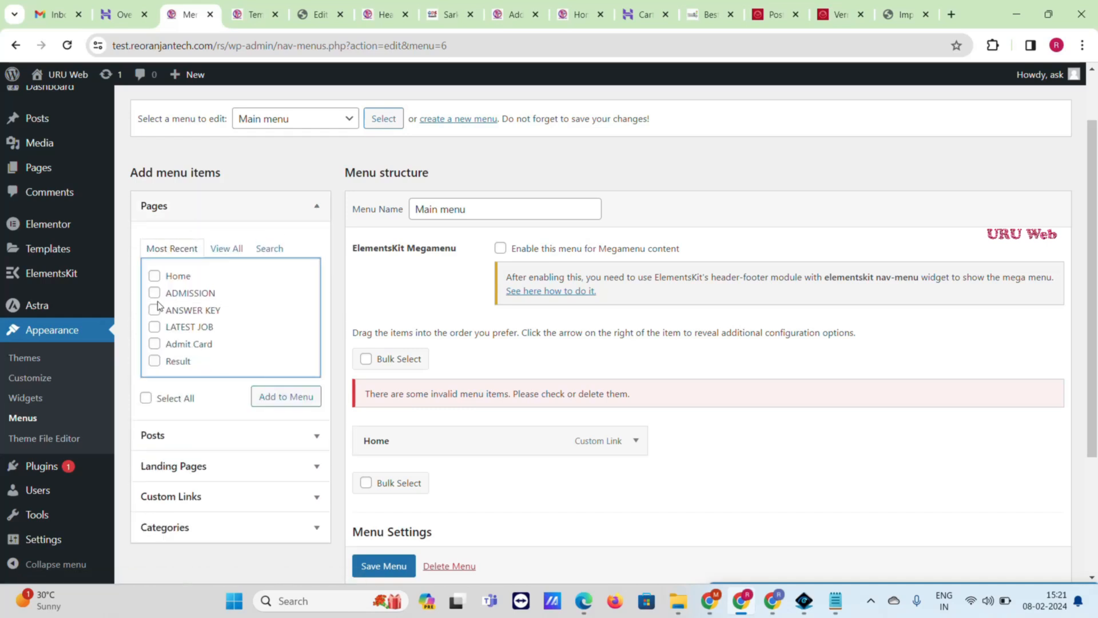
pyautogui.click(154, 292)
pyautogui.click(155, 326)
pyautogui.click(154, 310)
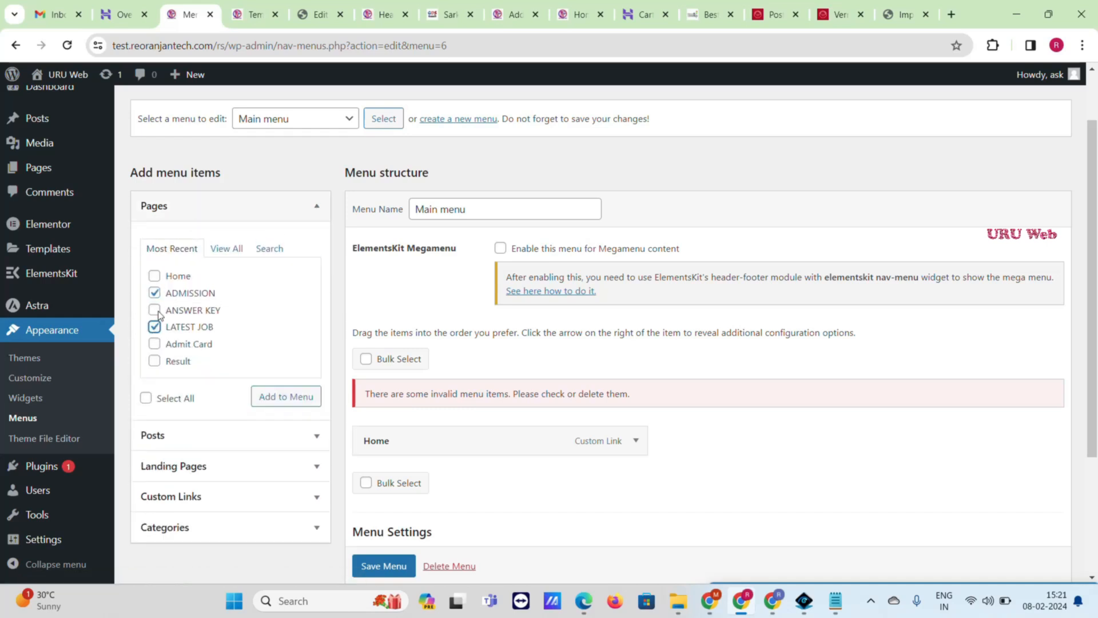
pyautogui.click(159, 343)
pyautogui.click(155, 362)
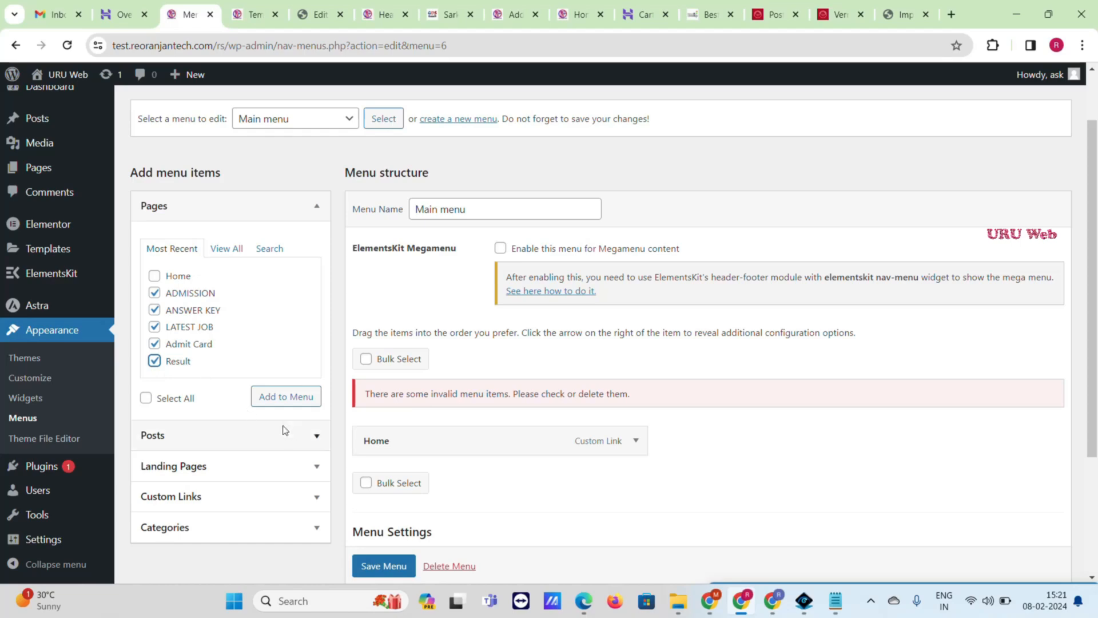
pyautogui.click(292, 397)
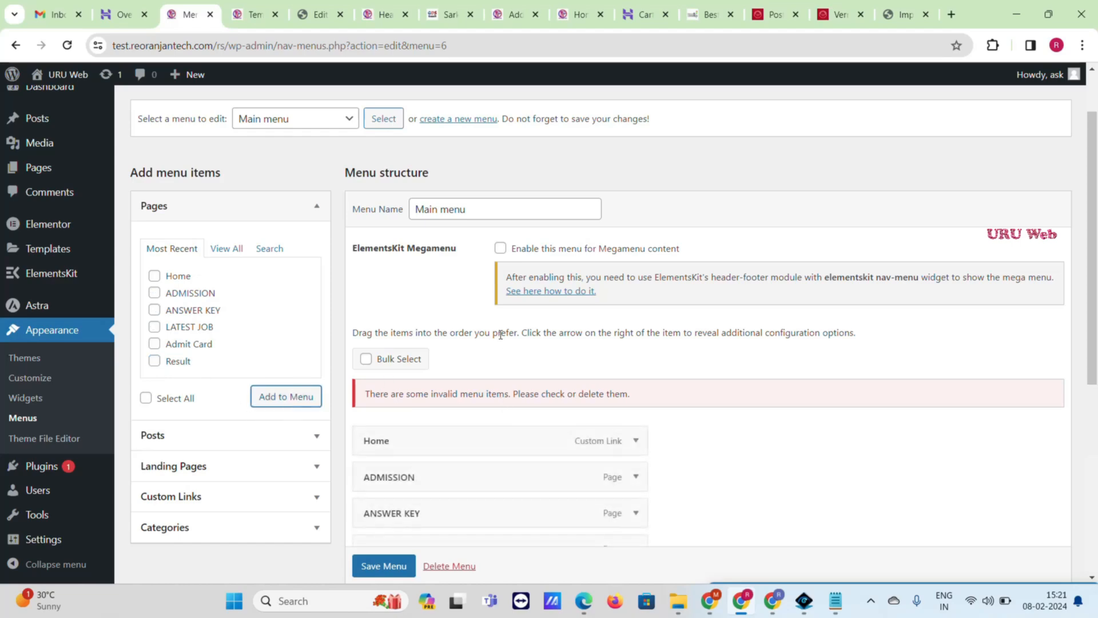
# - Add a custom link with the text "contact us" to the end of the Main menu
pyautogui.scroll(-5, 507, 332)
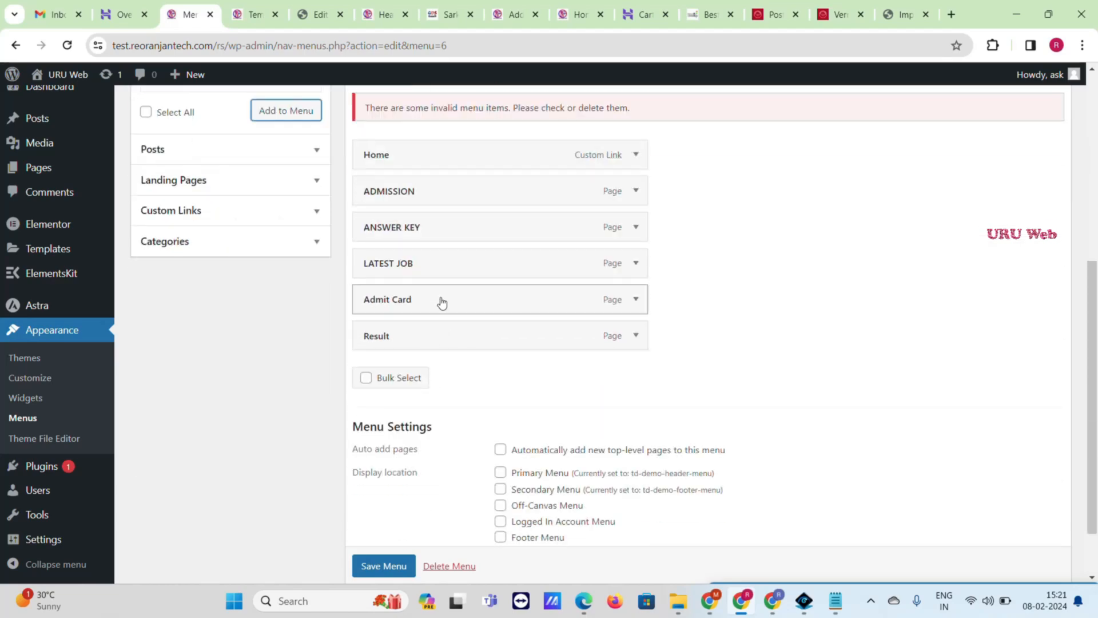
pyautogui.click(278, 222)
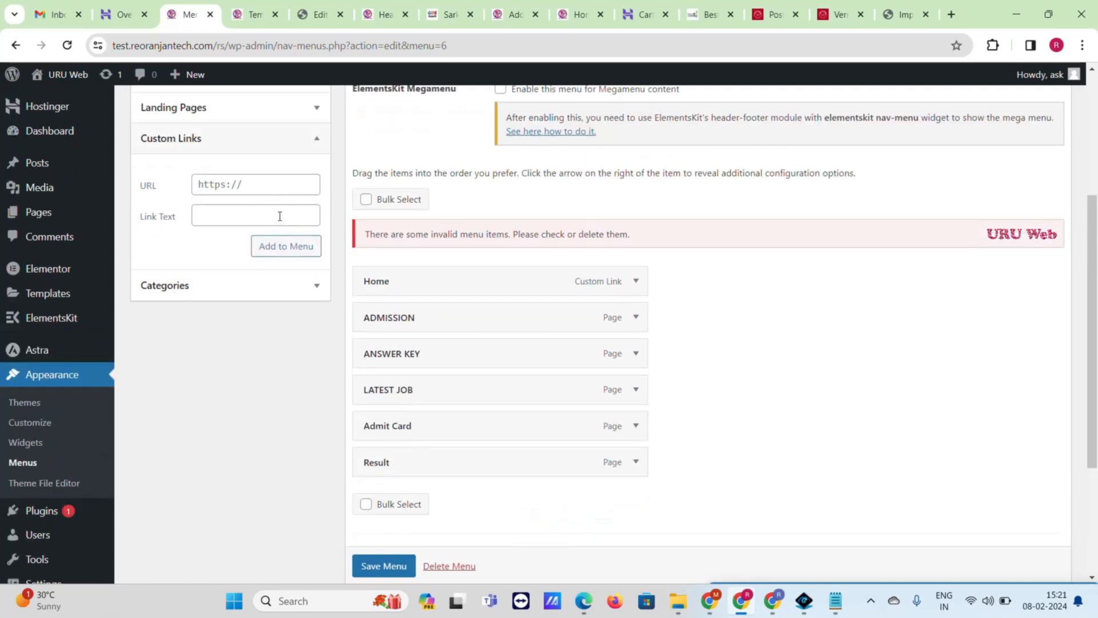
pyautogui.click(253, 212)
pyautogui.write('contact us')
pyautogui.click(226, 182)
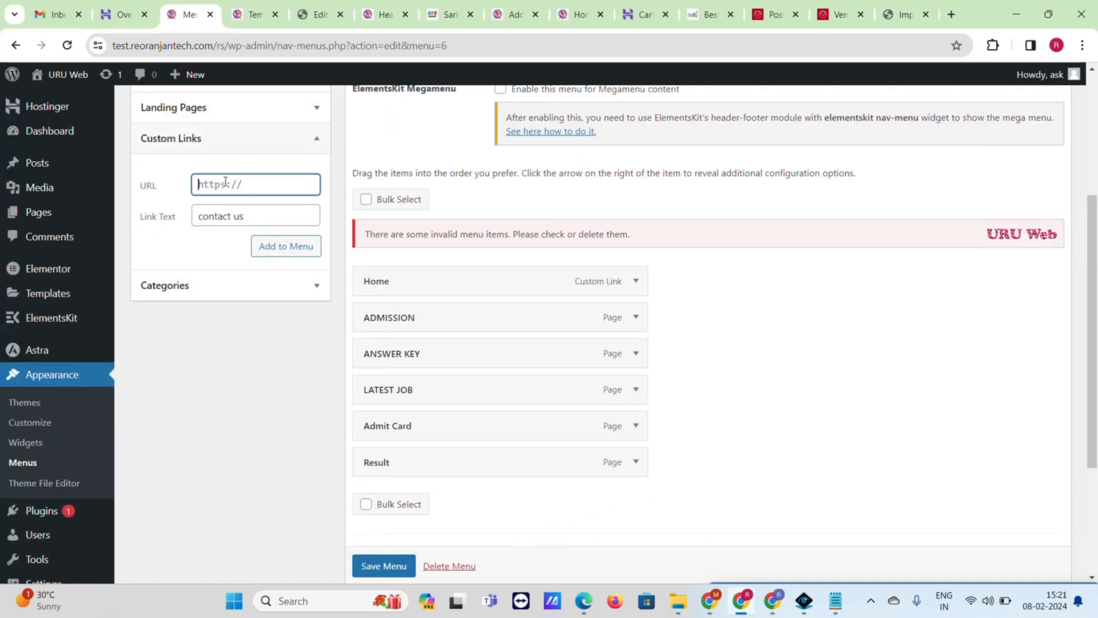
pyautogui.write('@')
pyautogui.press('BackSpace')
pyautogui.click(265, 246)
pyautogui.scroll(-1, 451, 410)
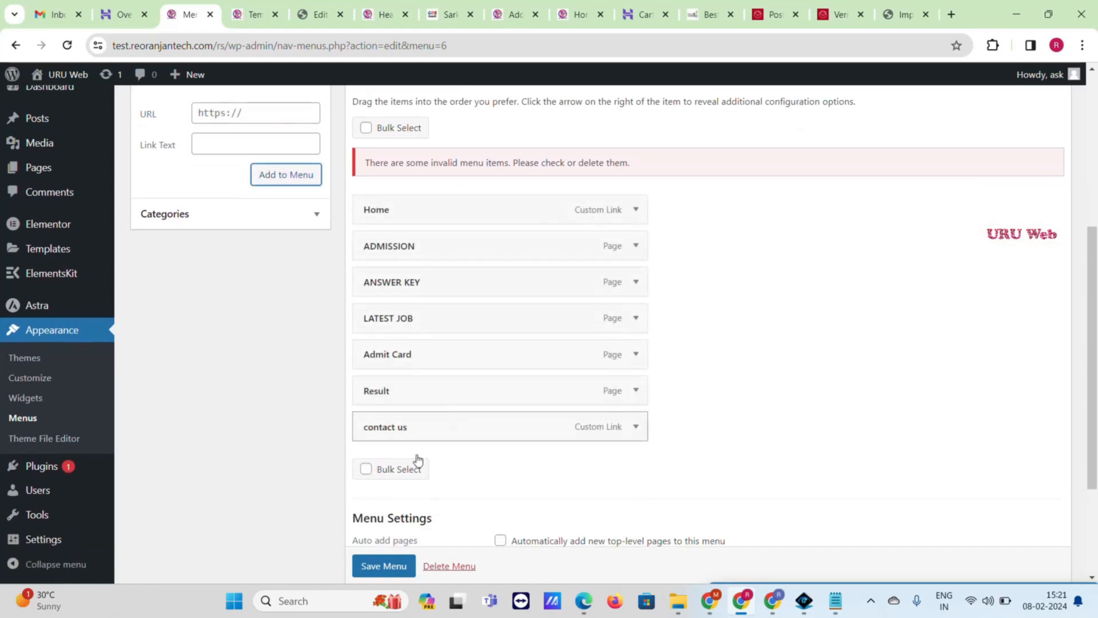
# - Save the Main menu and reload the header preview page to check its new items
pyautogui.click(393, 566)
pyautogui.scroll(-1, 392, 567)
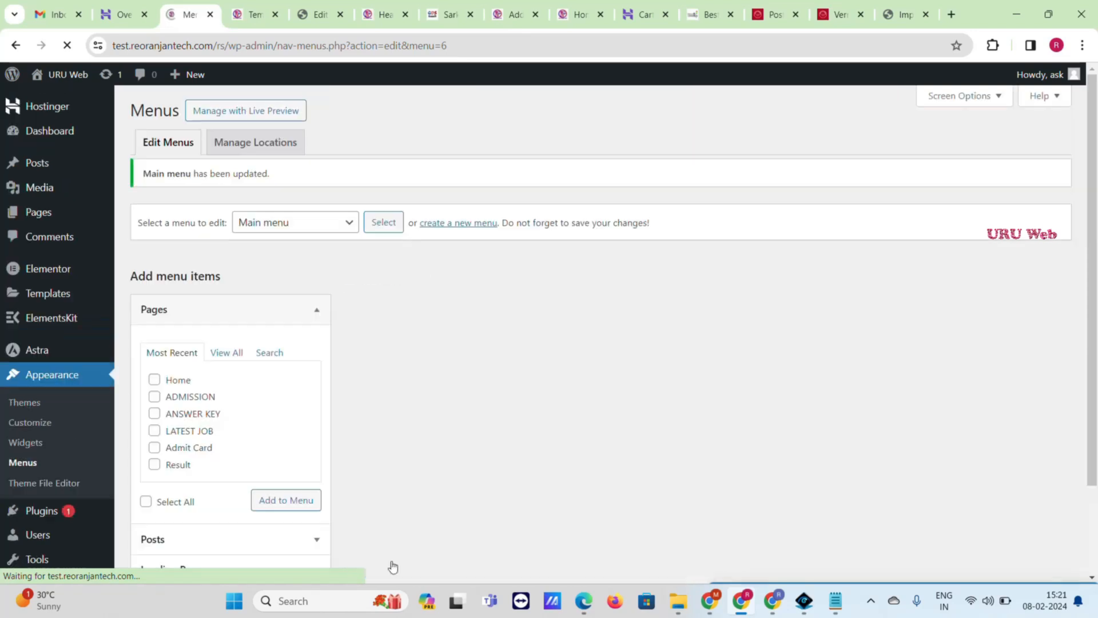
pyautogui.click(383, 13)
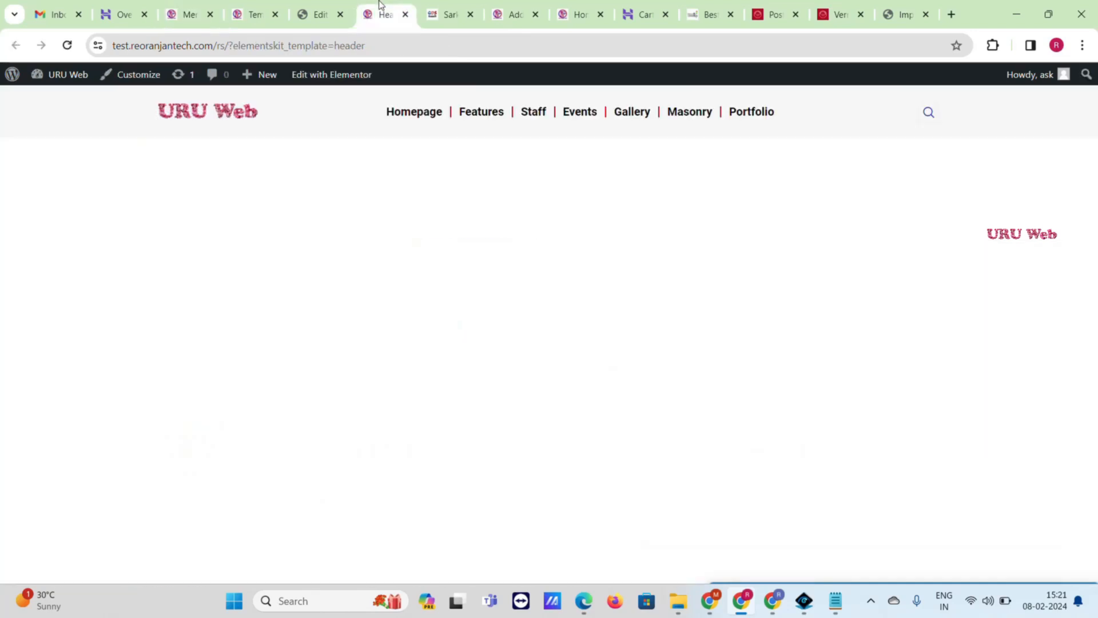
pyautogui.click(67, 45)
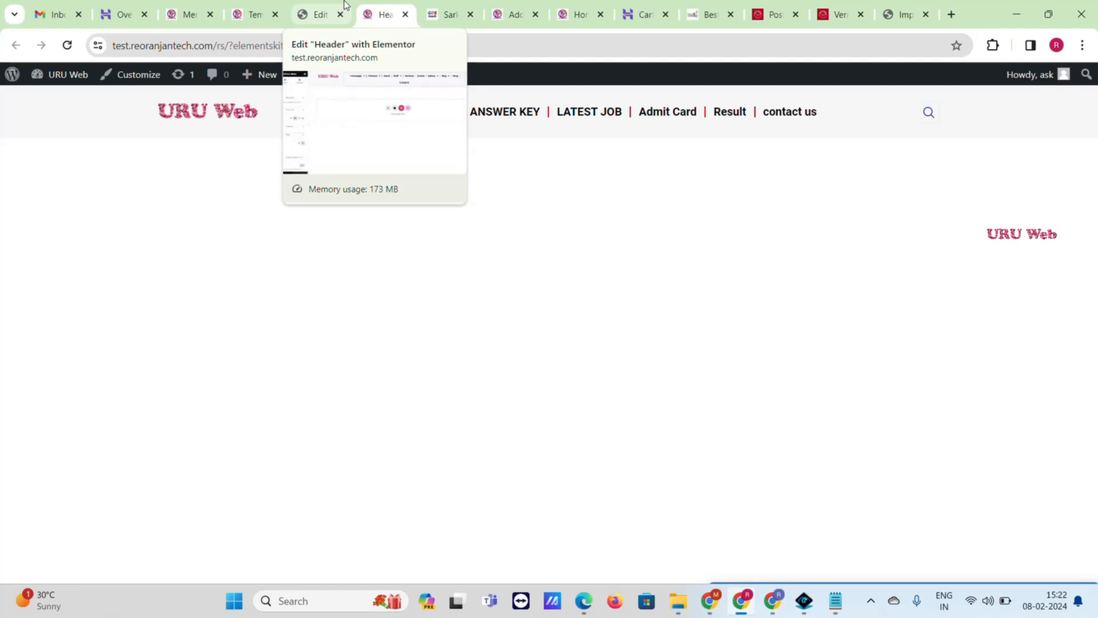
# - Close the header editor and create an activated ElementsKit template titled Footer, with type Footer and the condition Entire Site
pyautogui.click(317, 6)
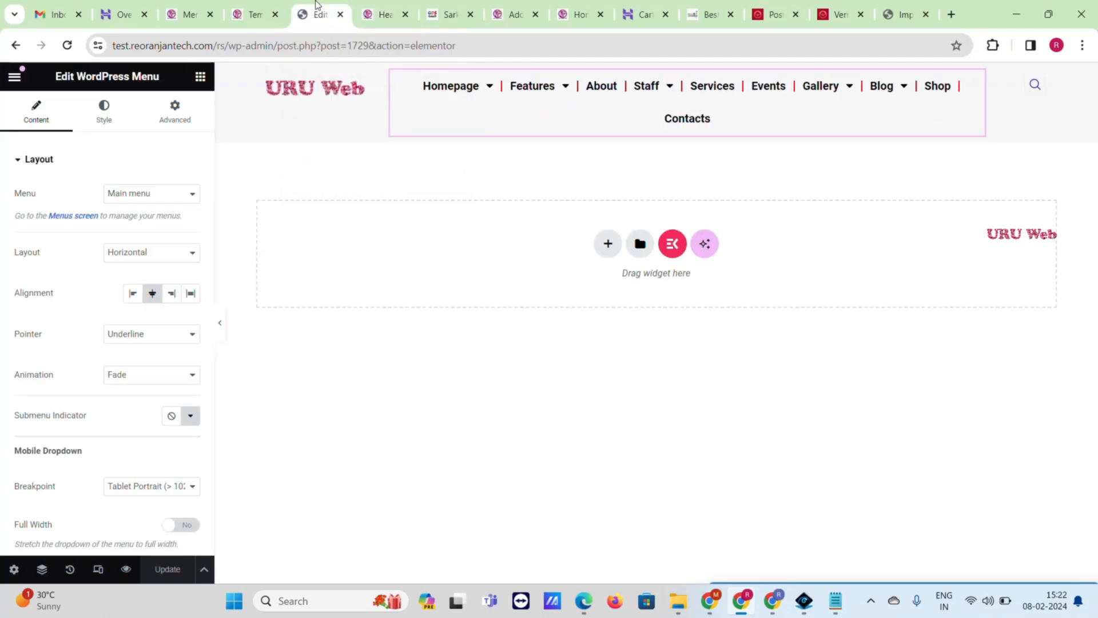
pyautogui.click(341, 15)
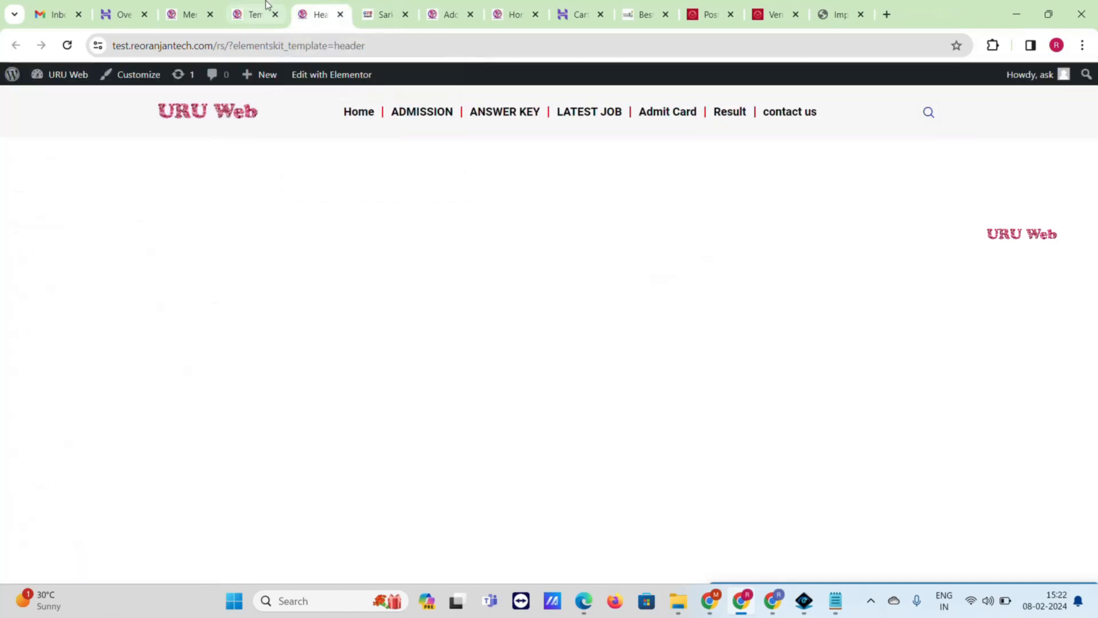
pyautogui.click(257, 7)
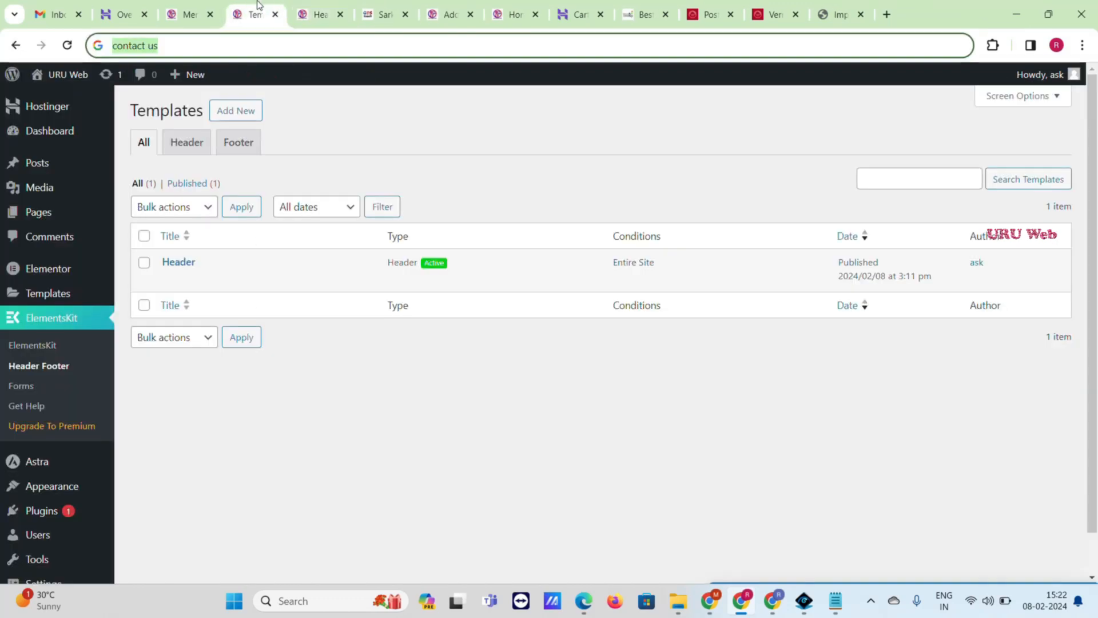
pyautogui.click(240, 120)
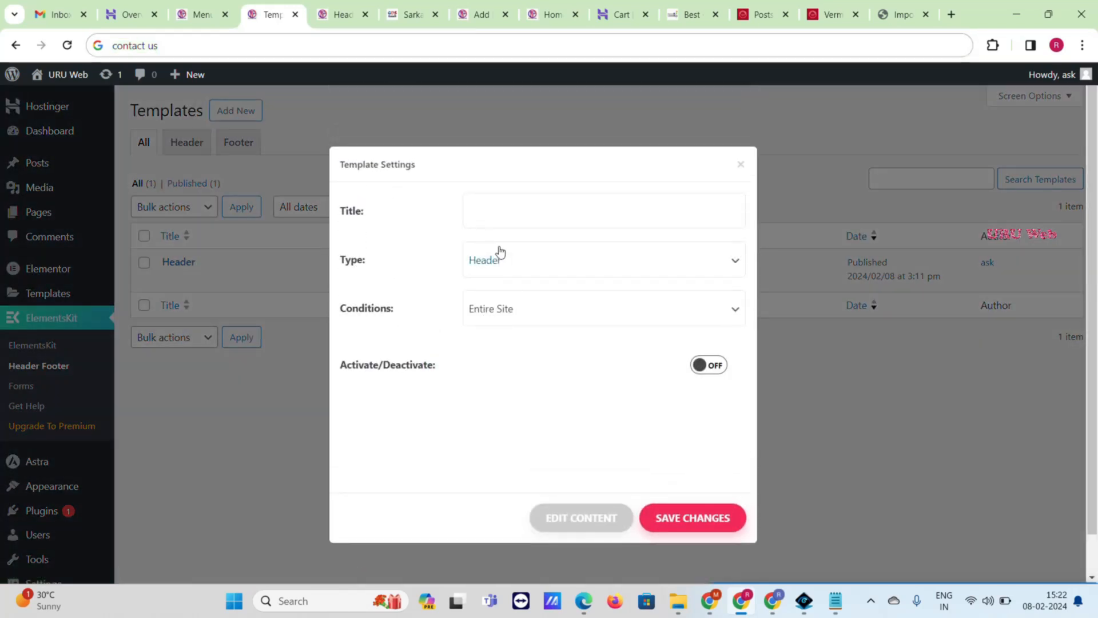
pyautogui.click(500, 202)
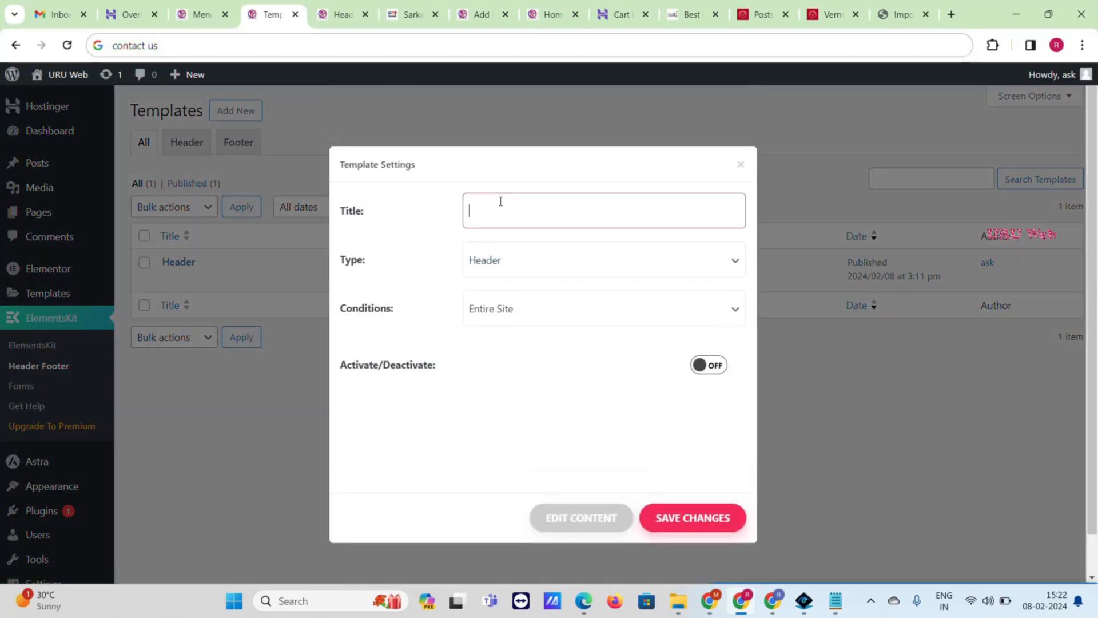
pyautogui.write('Footer')
pyautogui.click(533, 263)
pyautogui.click(544, 299)
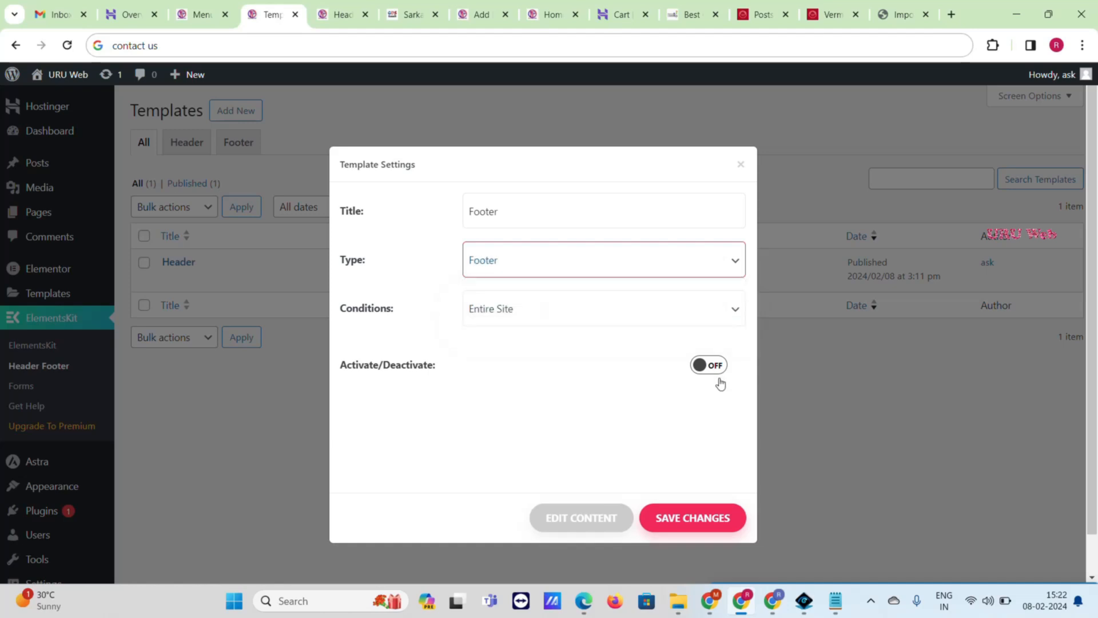
pyautogui.click(709, 366)
pyautogui.click(702, 519)
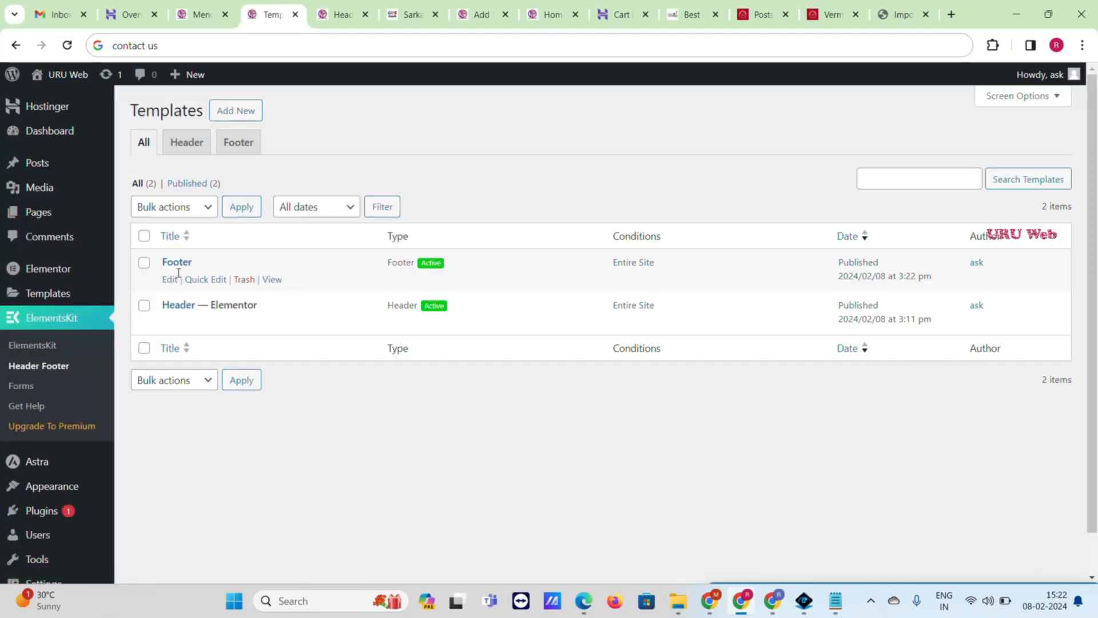
# - Open the Footer template's edit page in a new browser tab and start editing it with Elementor
pyautogui.rightClick(168, 279)
pyautogui.click(198, 295)
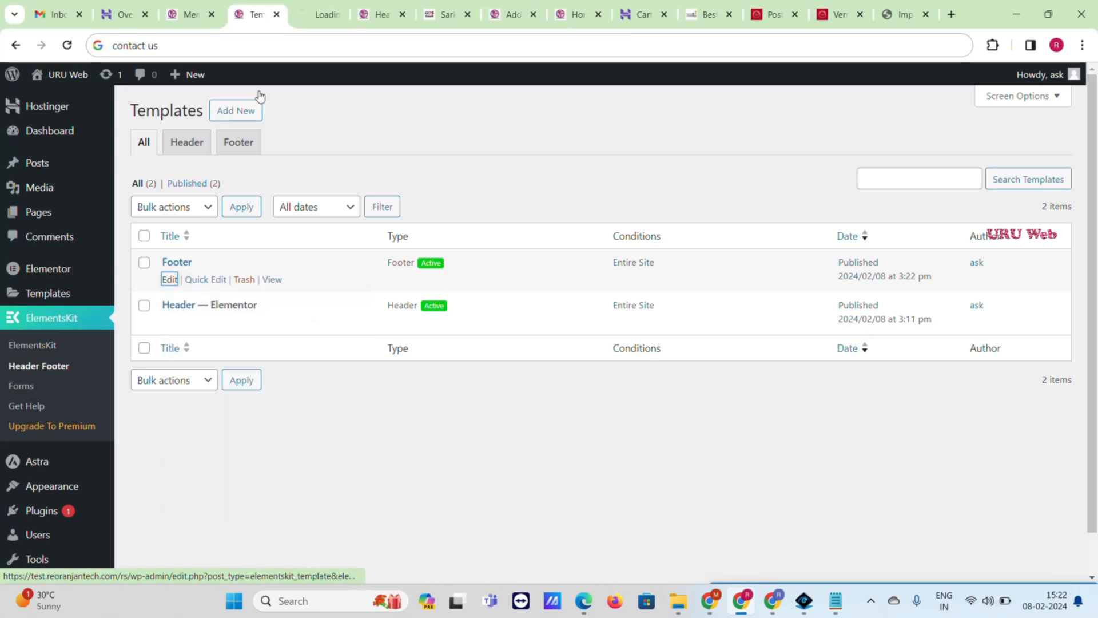
pyautogui.click(376, 6)
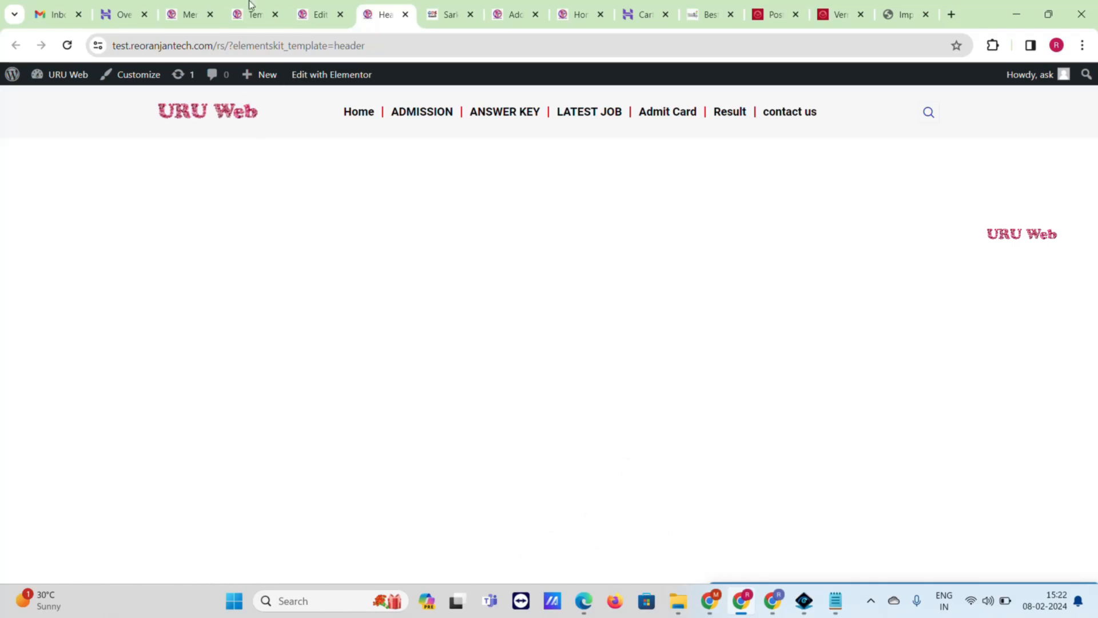
pyautogui.click(321, 12)
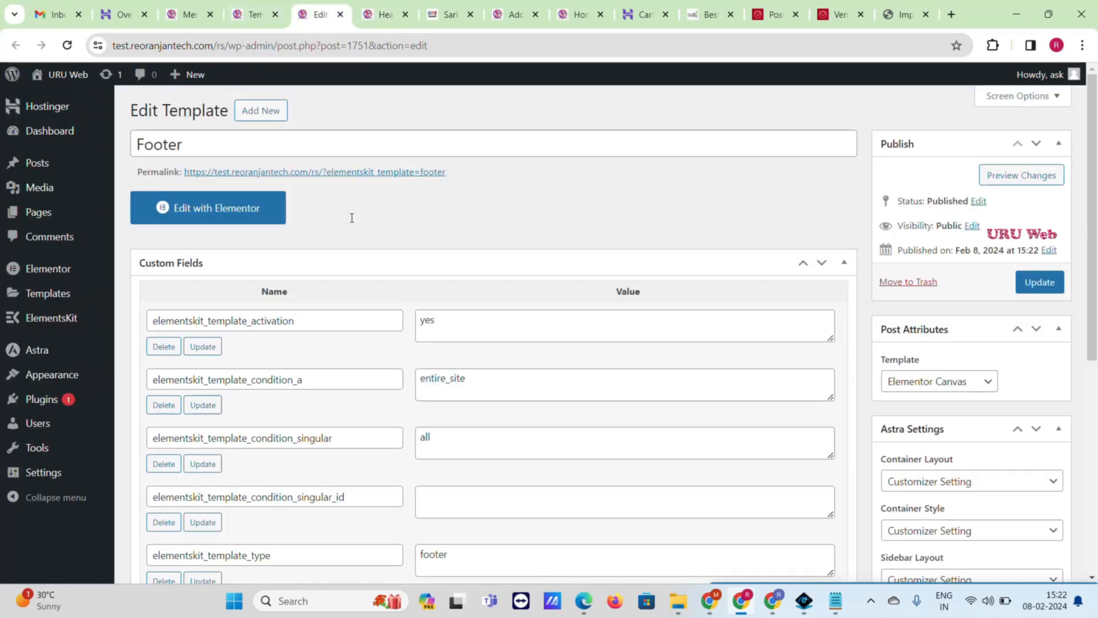
pyautogui.click(231, 216)
# - Copy the heading text "Who We Are?" from the footer of the reference site gdsresult.in
pyautogui.click(446, 14)
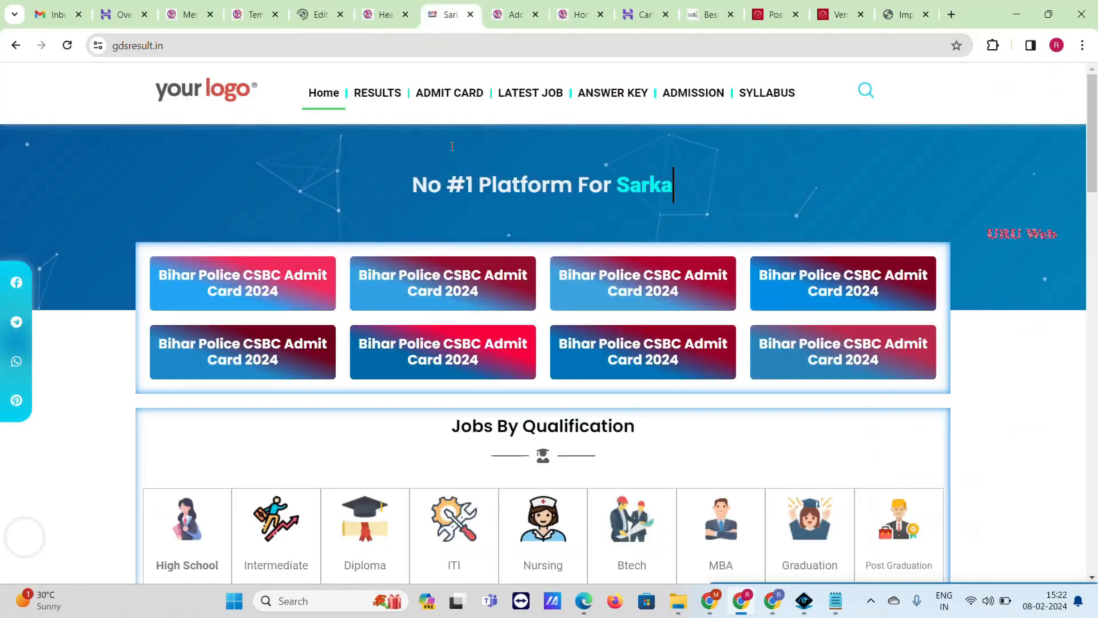
pyautogui.scroll(-15, 452, 146)
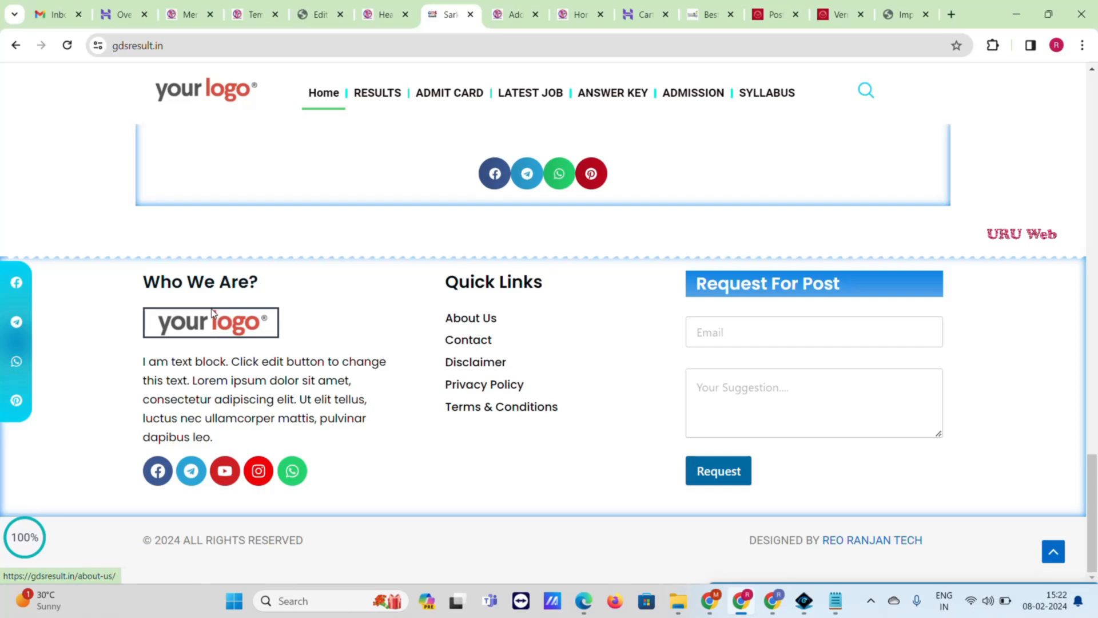
pyautogui.moveTo(146, 282); pyautogui.dragTo(280, 261)
pyautogui.click(281, 260)
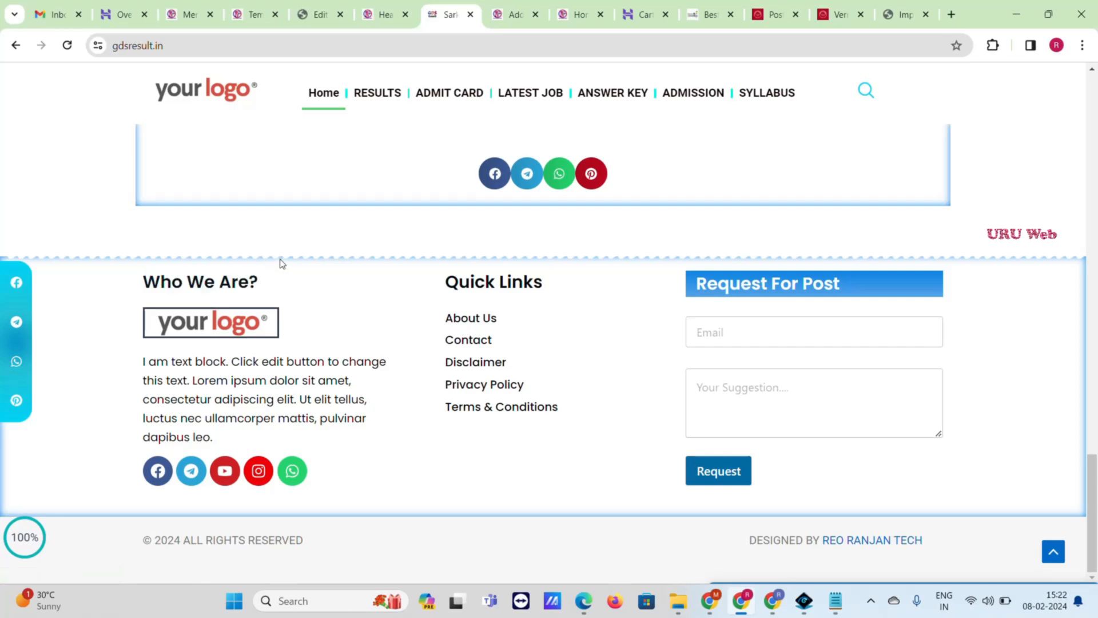
pyautogui.tripleClick(242, 275)
pyautogui.hotkey('ctrl', 'c')
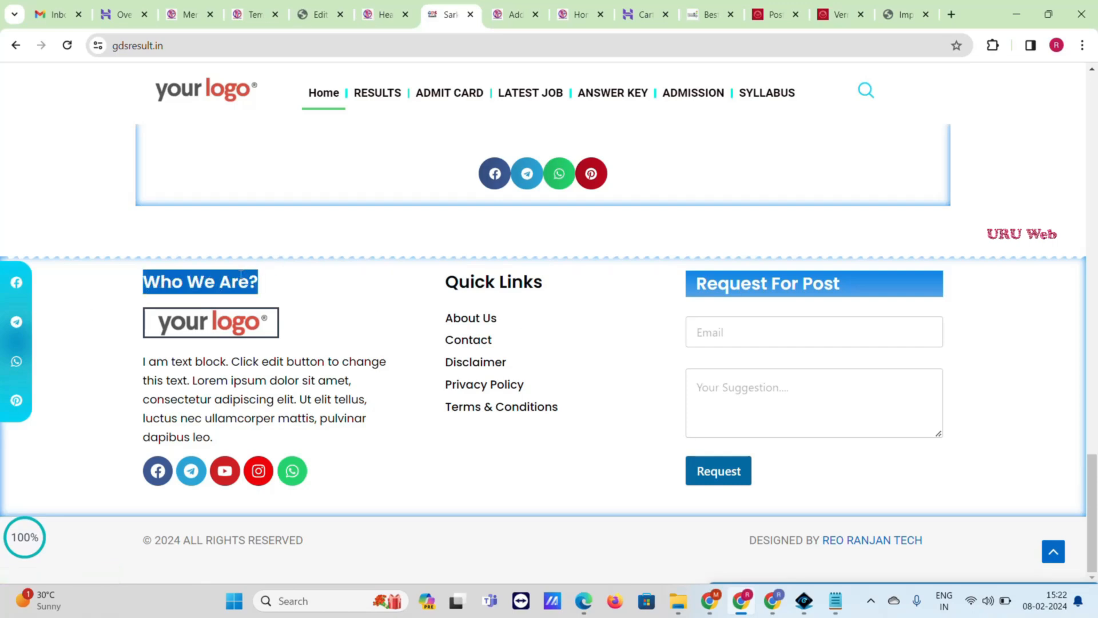
# - Add a row of three equal-width containers to the Footer template, matching the reference footer's columns, and return to the gdsresult.in footer
pyautogui.click(369, 16)
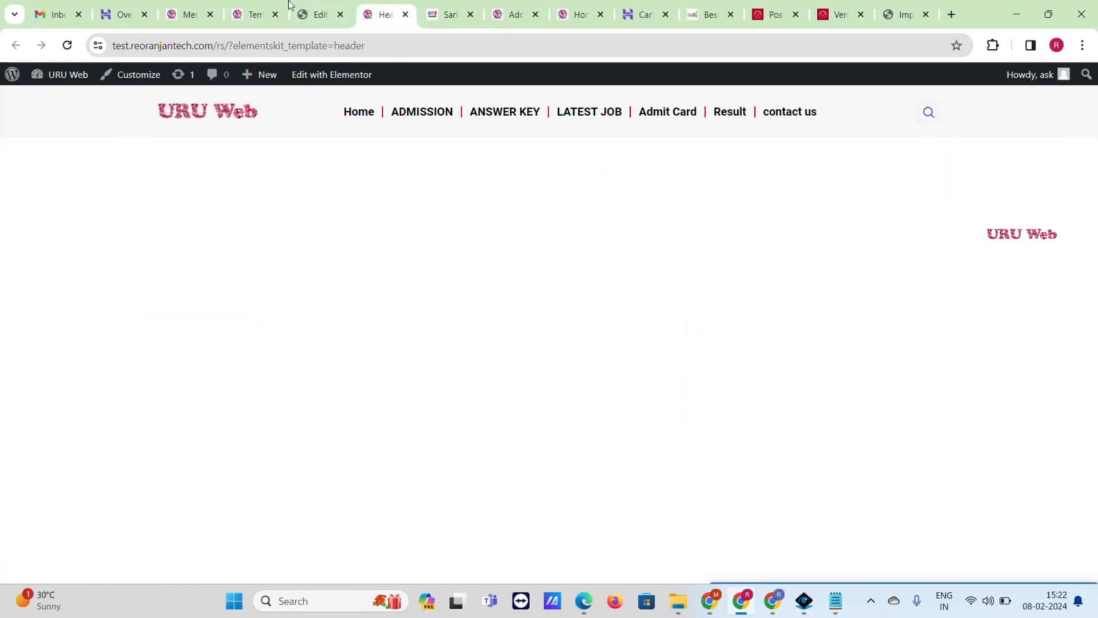
pyautogui.click(322, 6)
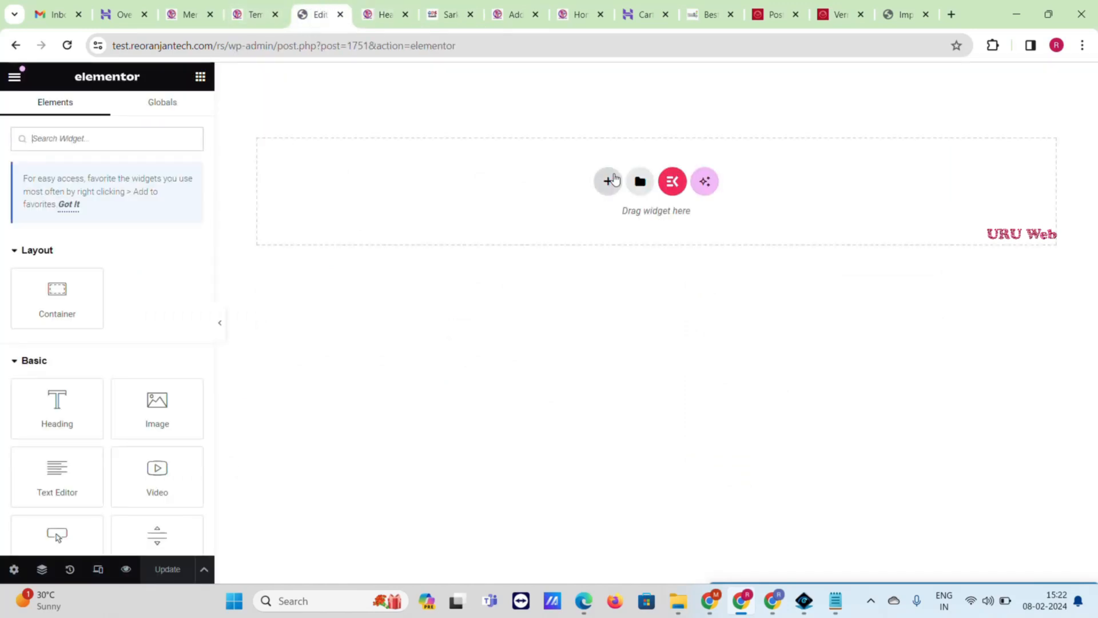
pyautogui.click(397, 5)
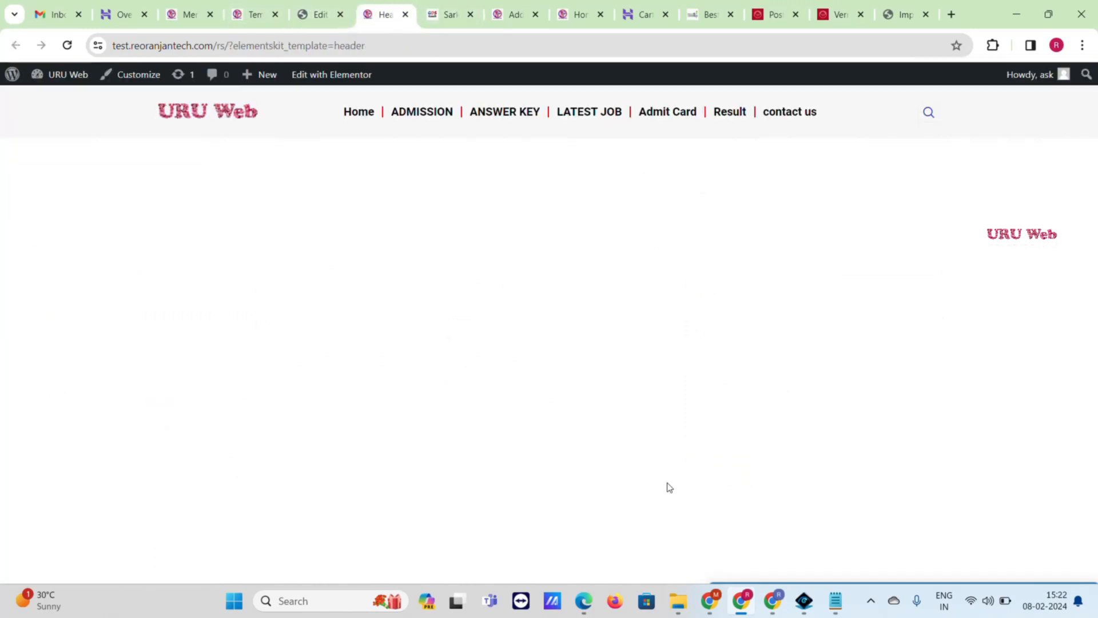
pyautogui.click(447, 7)
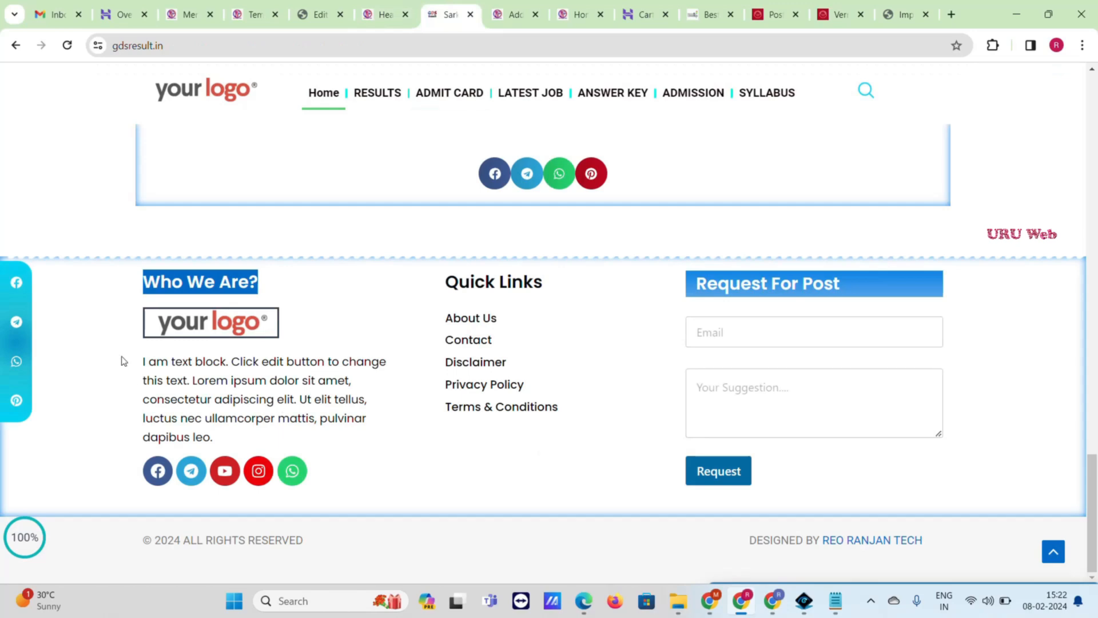
pyautogui.click(319, 6)
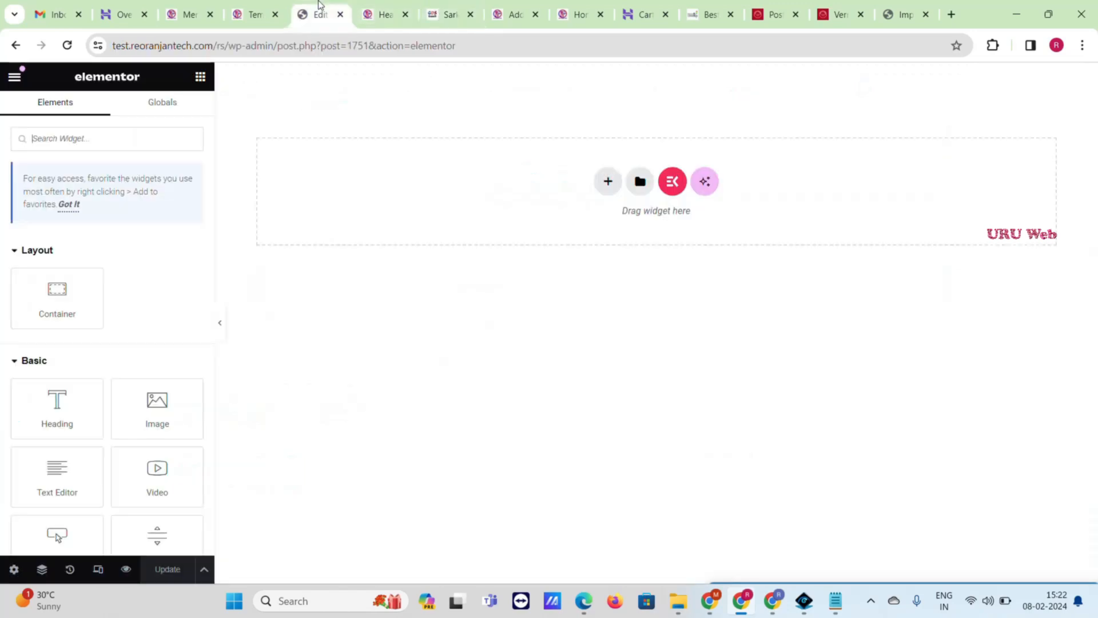
pyautogui.click(610, 183)
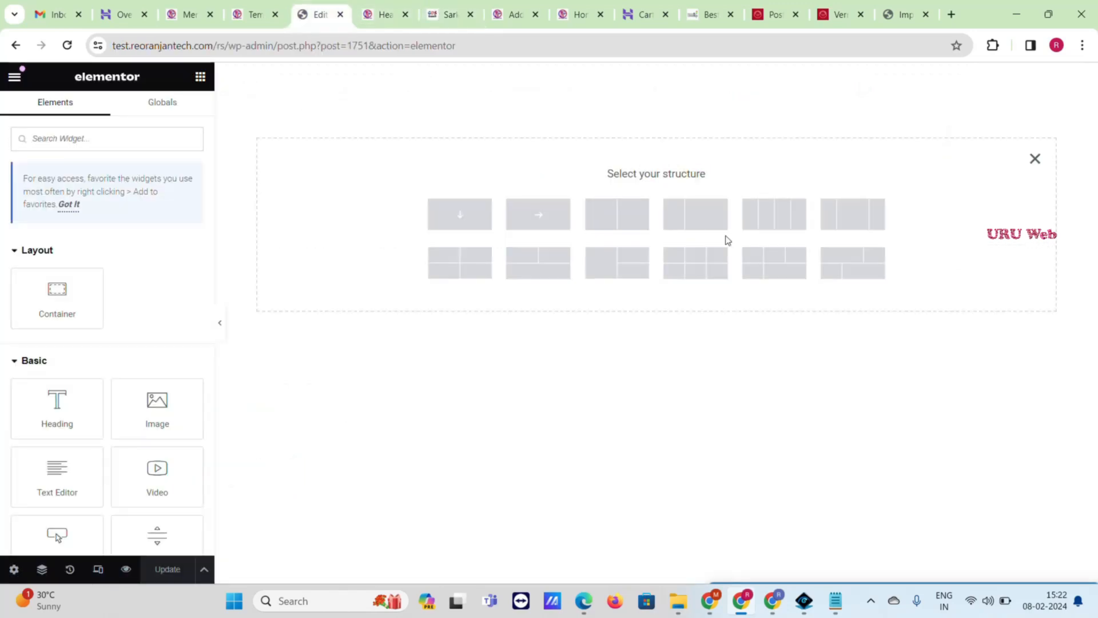
pyautogui.click(711, 280)
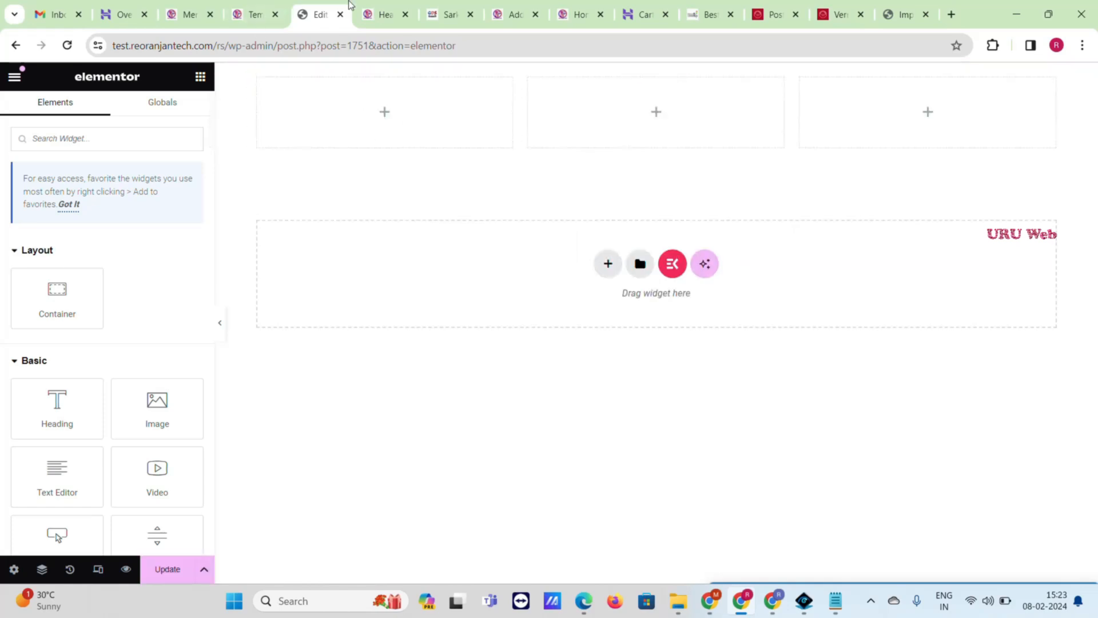
pyautogui.hotkey('ctrl', 'Tab')
pyautogui.click(435, 6)
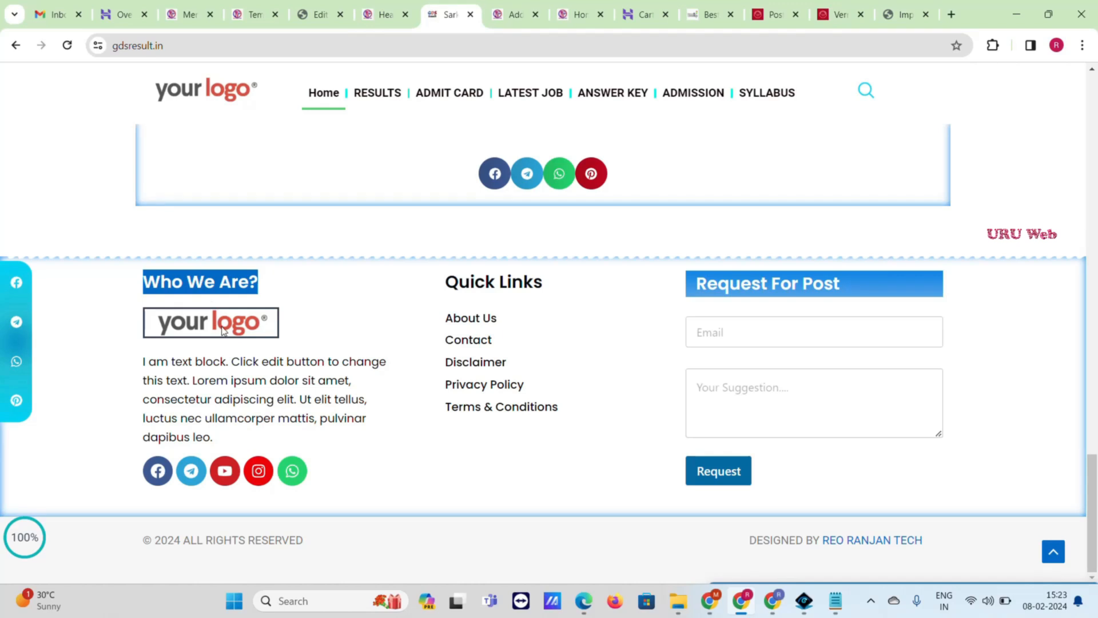
# - Add a Heading widget to the first column in the Elementor editor with the title "Who We Are?"
pyautogui.click(400, 7)
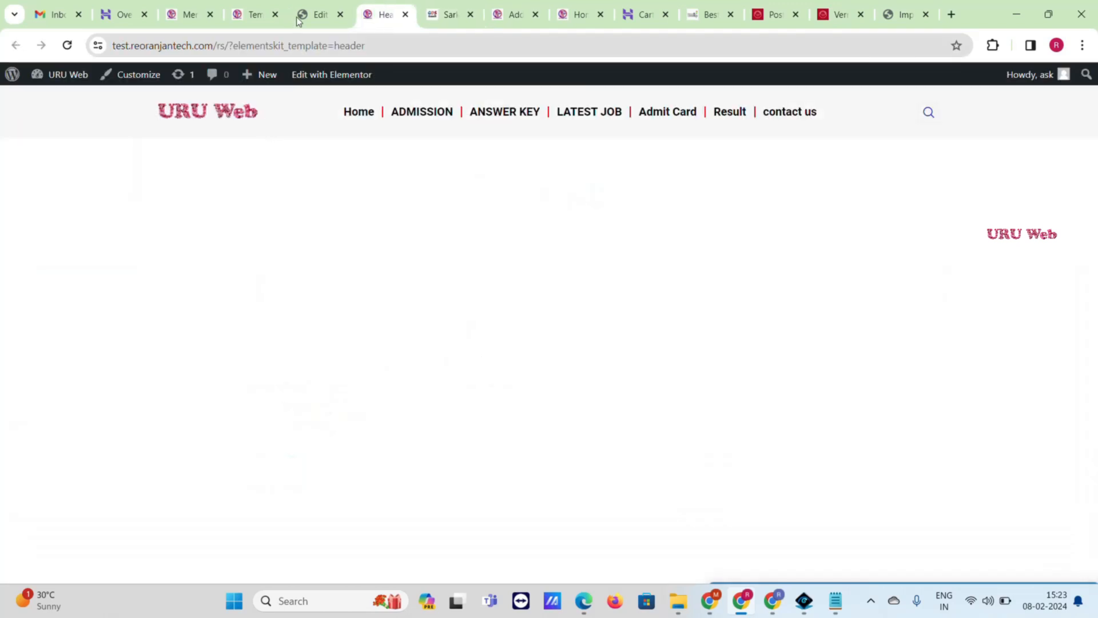
pyautogui.click(318, 7)
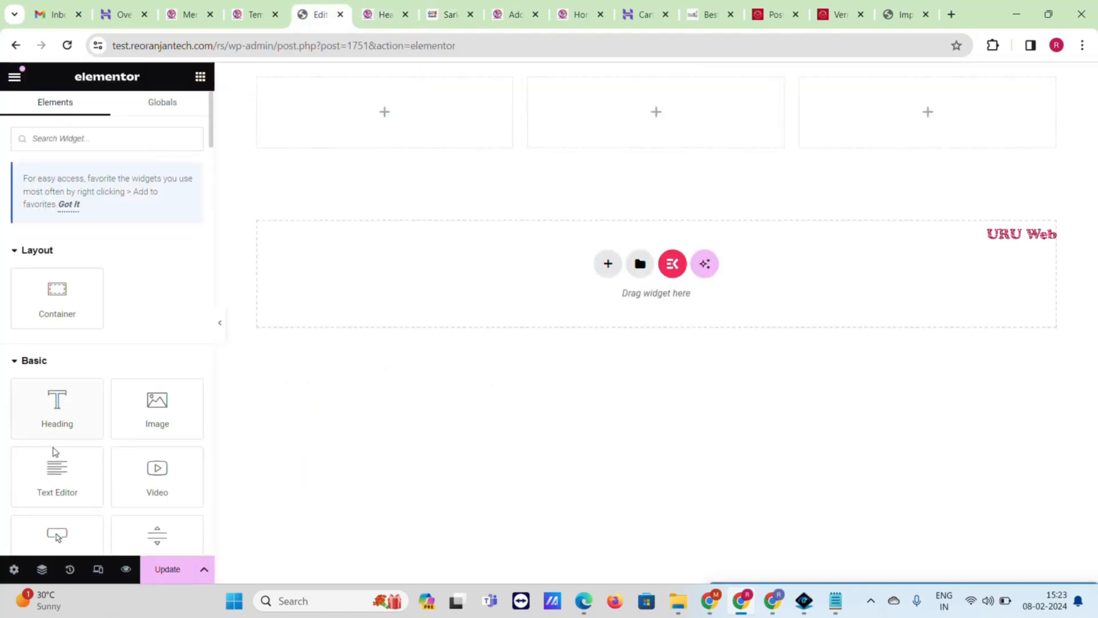
pyautogui.moveTo(57, 409); pyautogui.dragTo(400, 123)
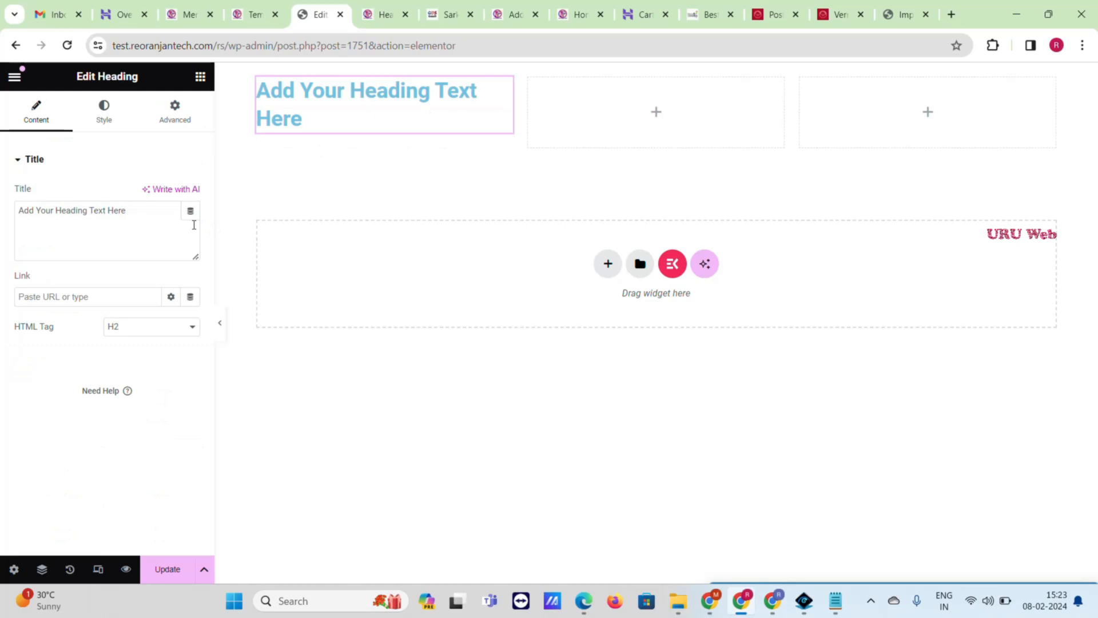
pyautogui.click(129, 240)
pyautogui.hotkey('ctrl', 'a')
pyautogui.hotkey('ctrl', 'v')
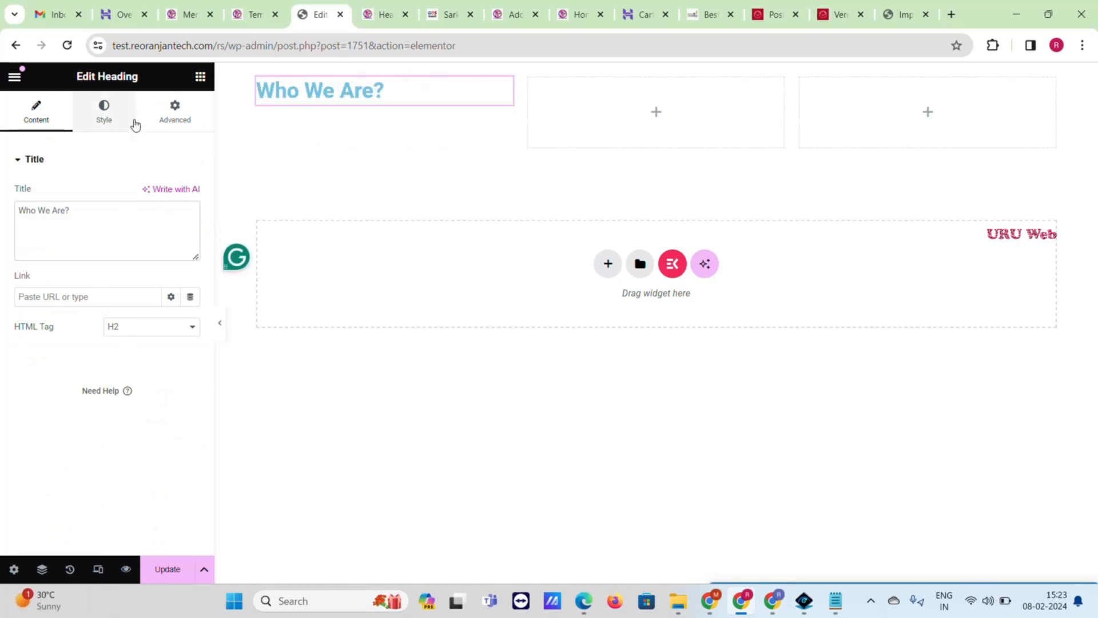
# - Style the "Who We Are?" heading with centered alignment, near-black text and a 22 px font size
pyautogui.click(108, 114)
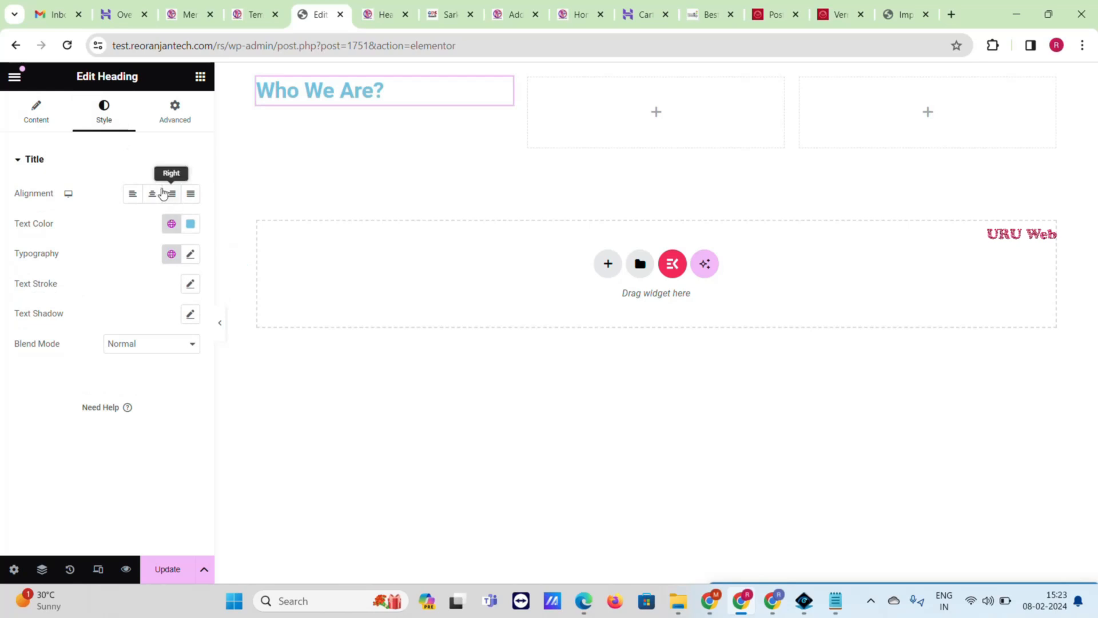
pyautogui.click(152, 193)
pyautogui.click(191, 225)
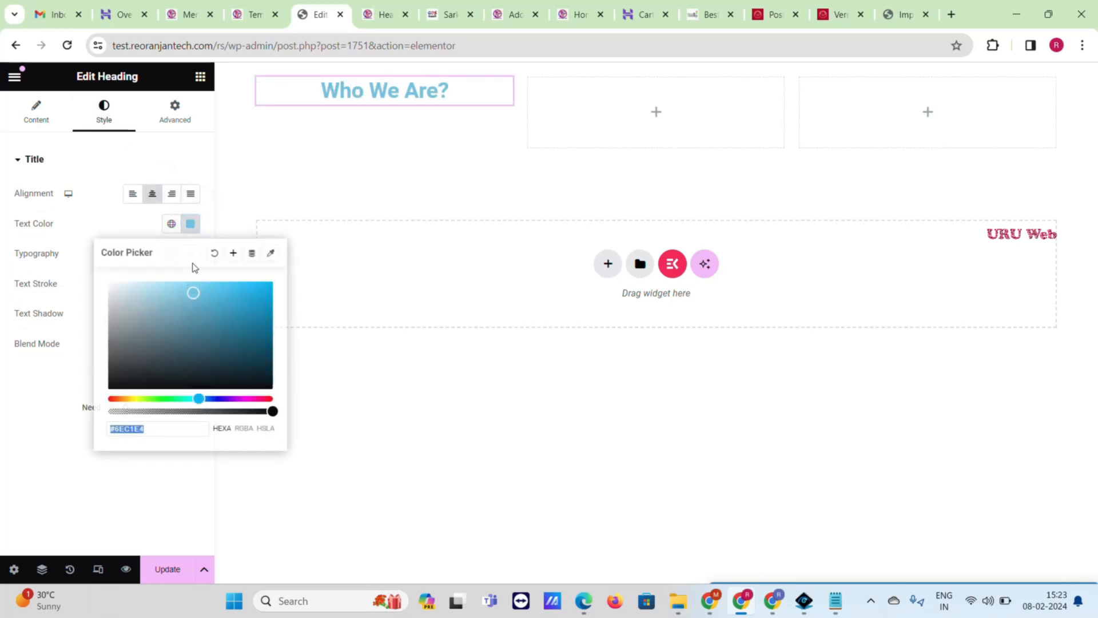
pyautogui.click(272, 388)
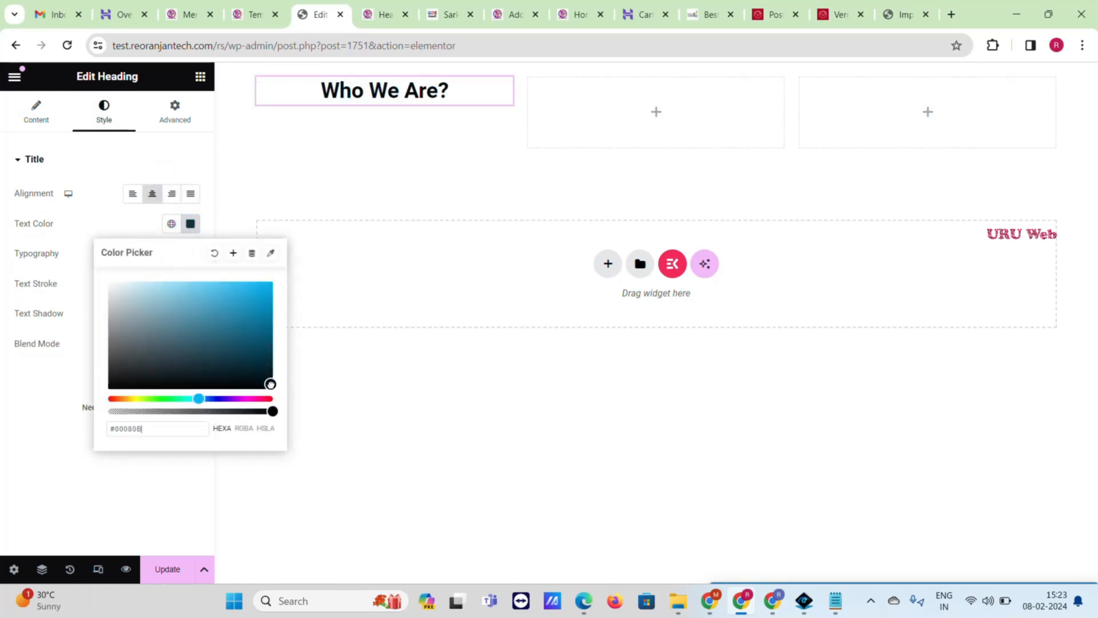
pyautogui.click(3, 262)
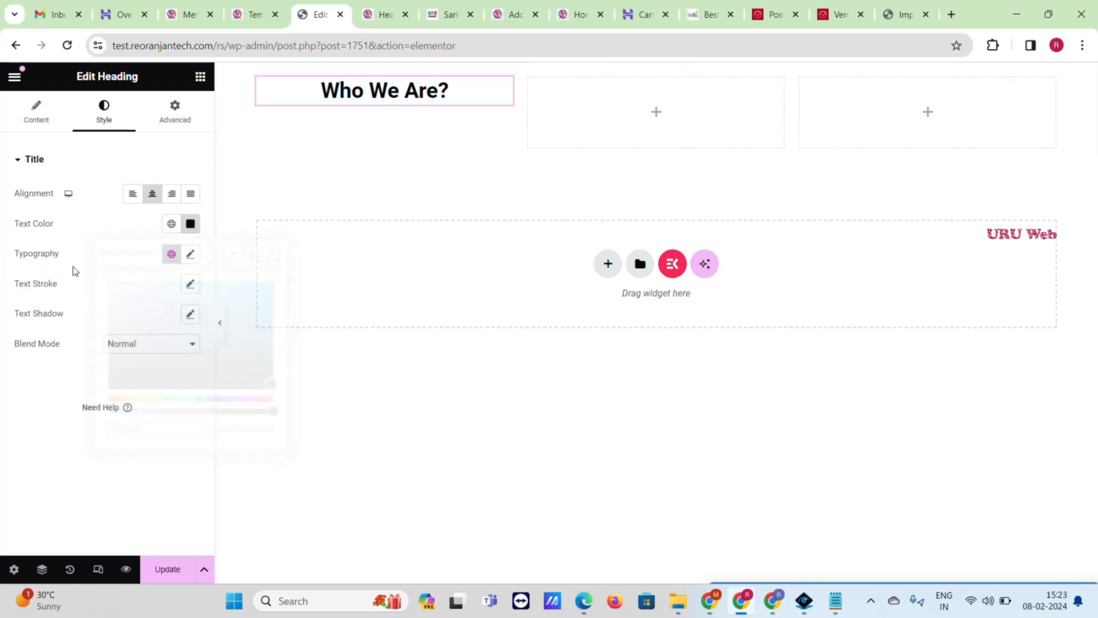
pyautogui.click(191, 255)
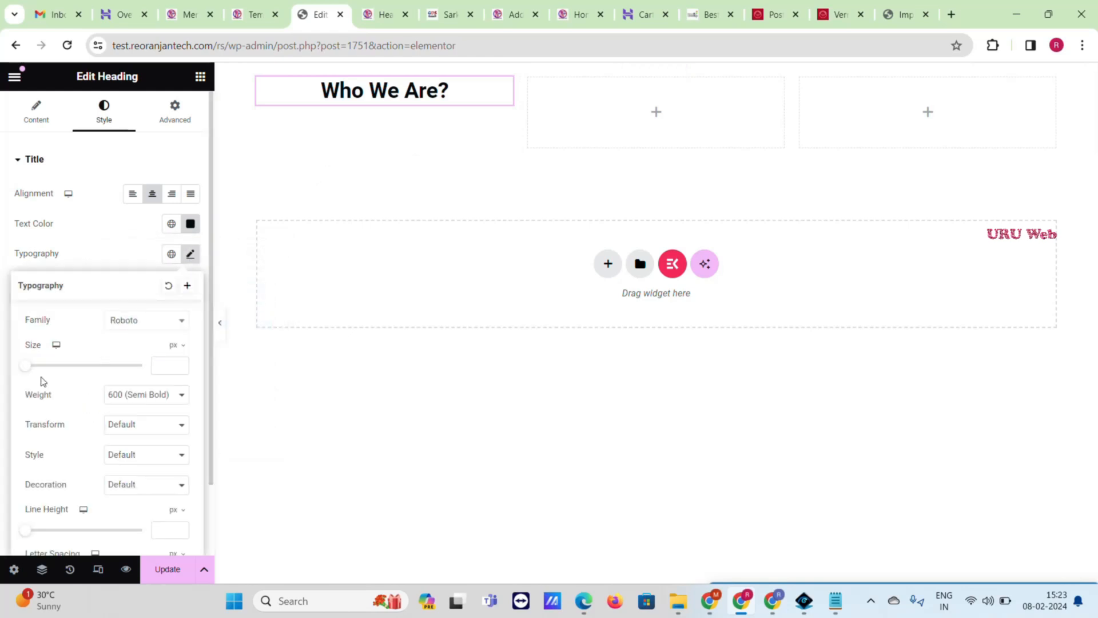
pyautogui.moveTo(27, 372); pyautogui.dragTo(37, 373)
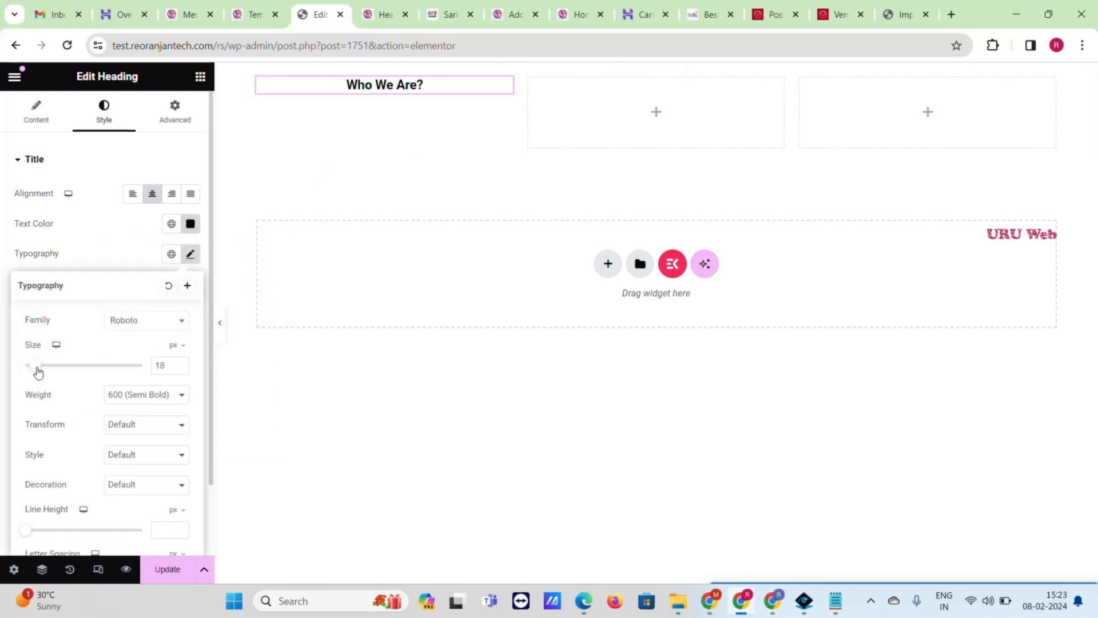
# - Select the description paragraph under the logo in the gdsresult.in reference footer, and return to the Elementor editor
pyautogui.click(381, 14)
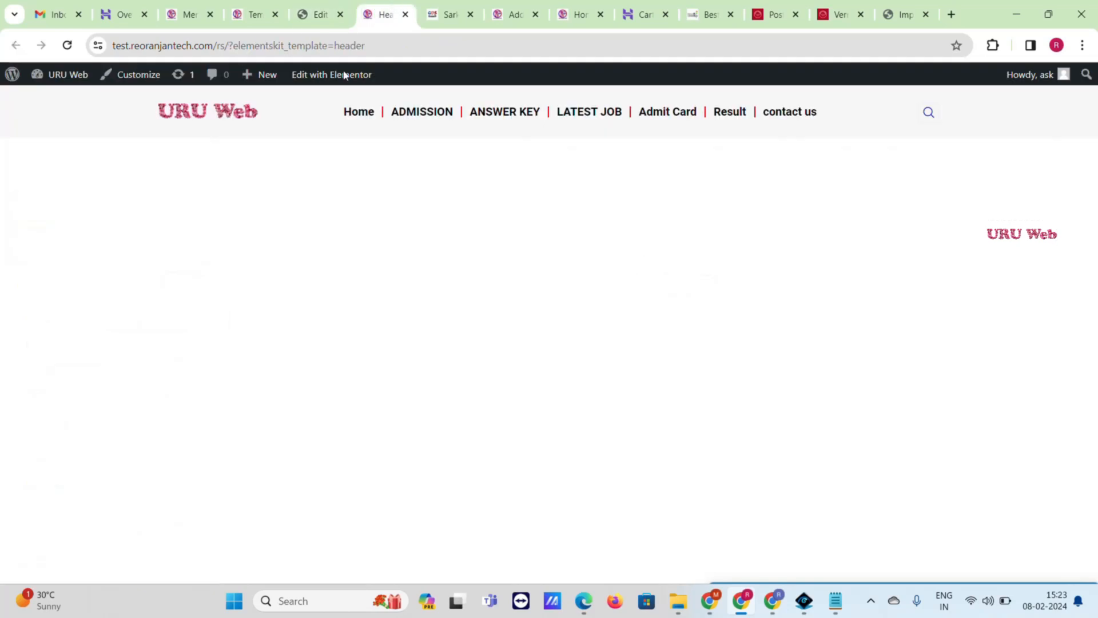
pyautogui.click(432, 8)
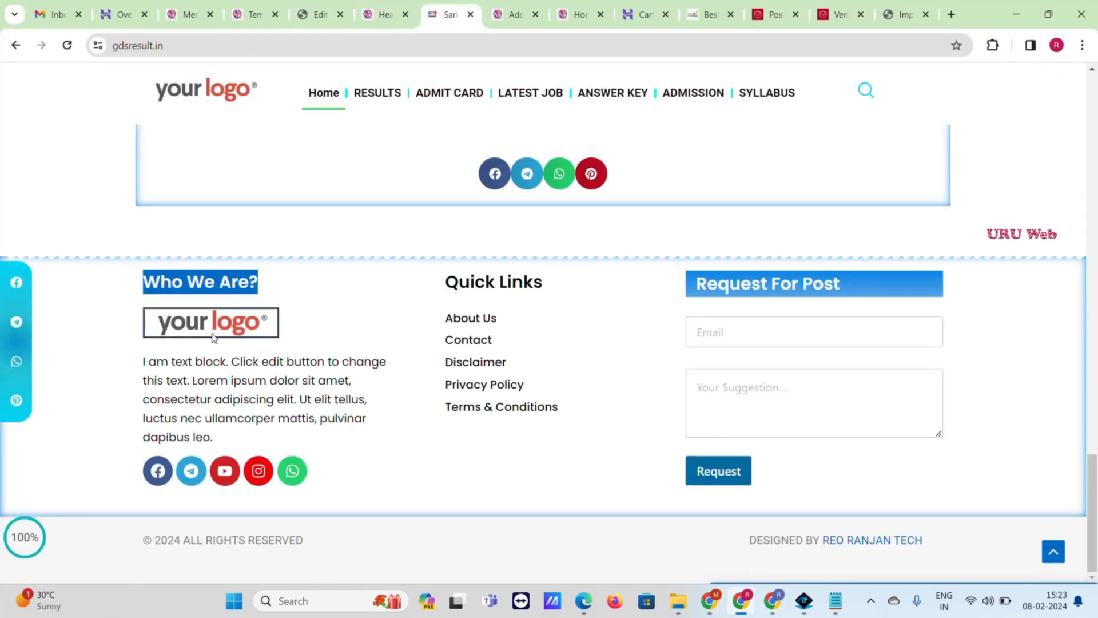
pyautogui.tripleClick(174, 360)
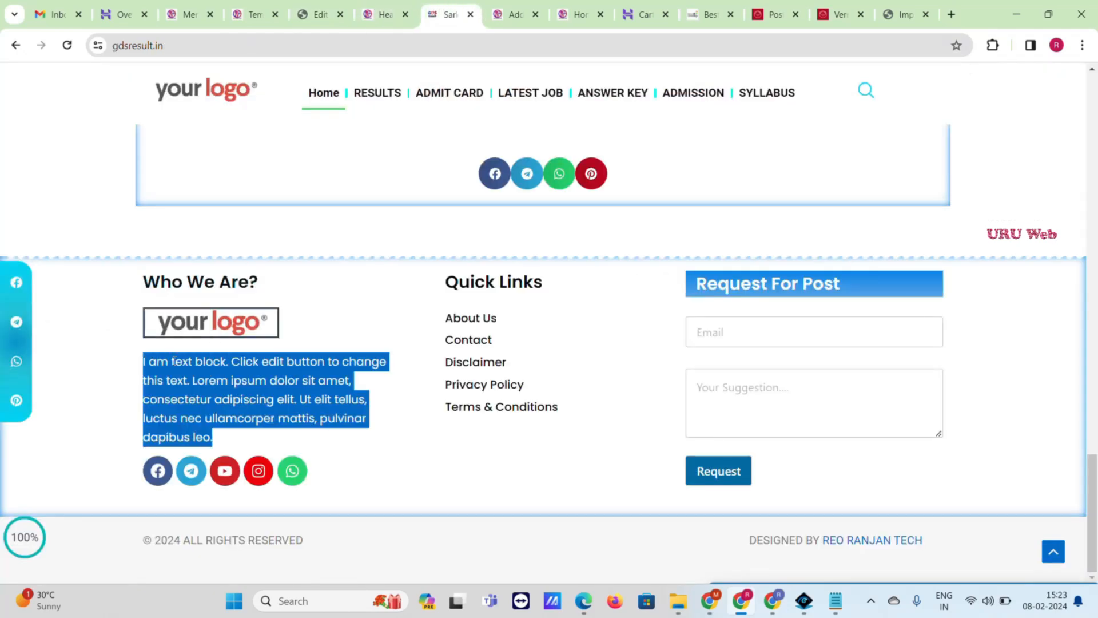
pyautogui.click(316, 12)
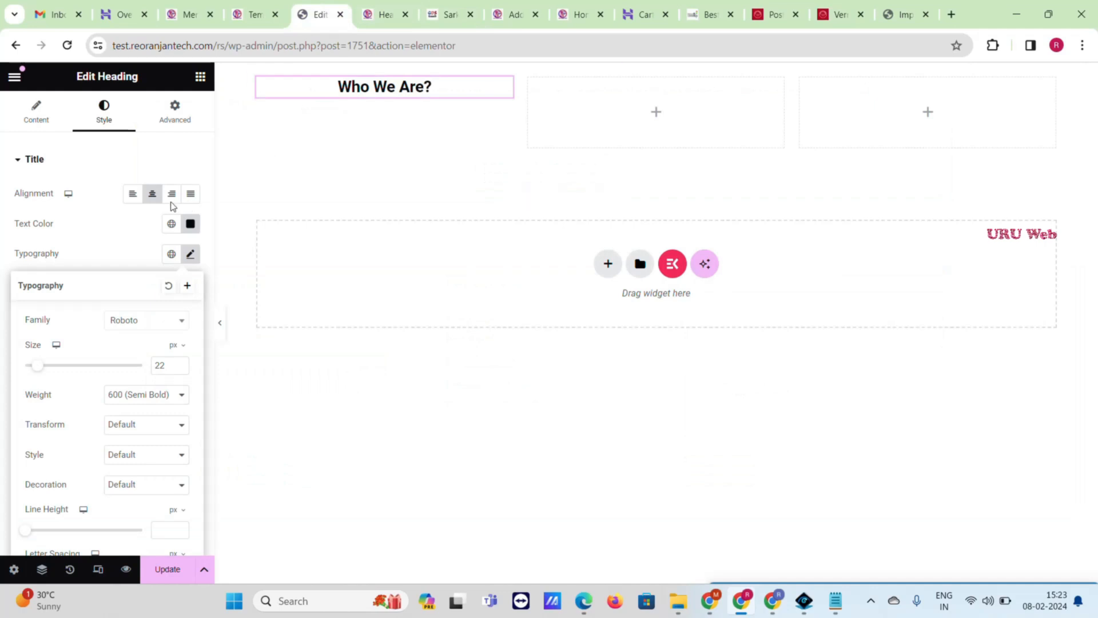
# - Add an Image widget below the "Who We Are?" heading with the URU Web logo from the media library, 46% wide
pyautogui.click(200, 76)
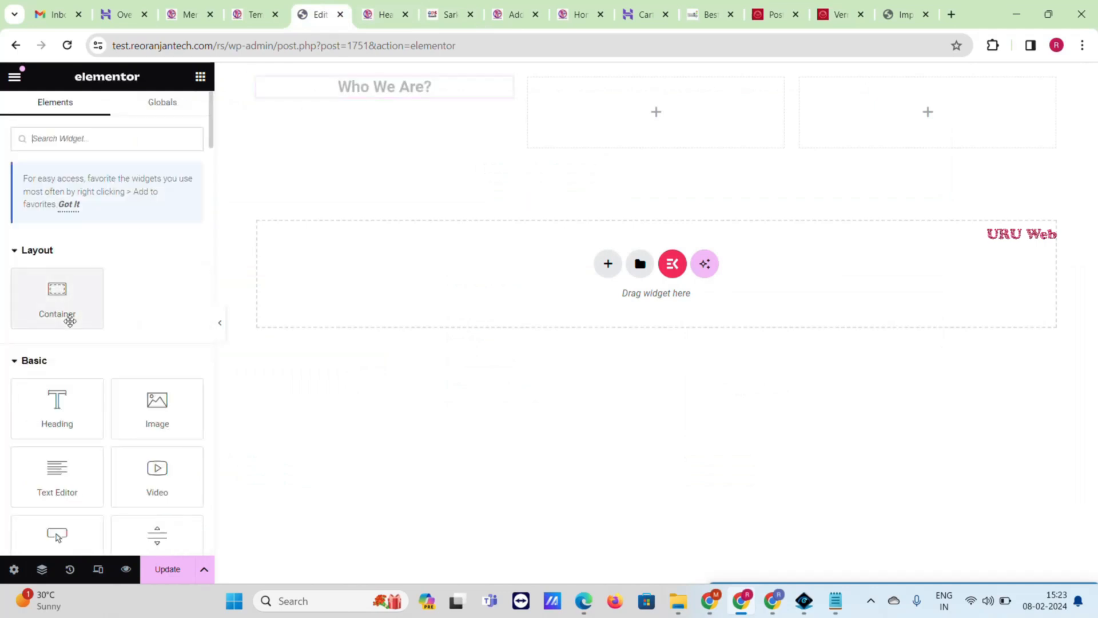
pyautogui.moveTo(132, 401); pyautogui.dragTo(370, 94)
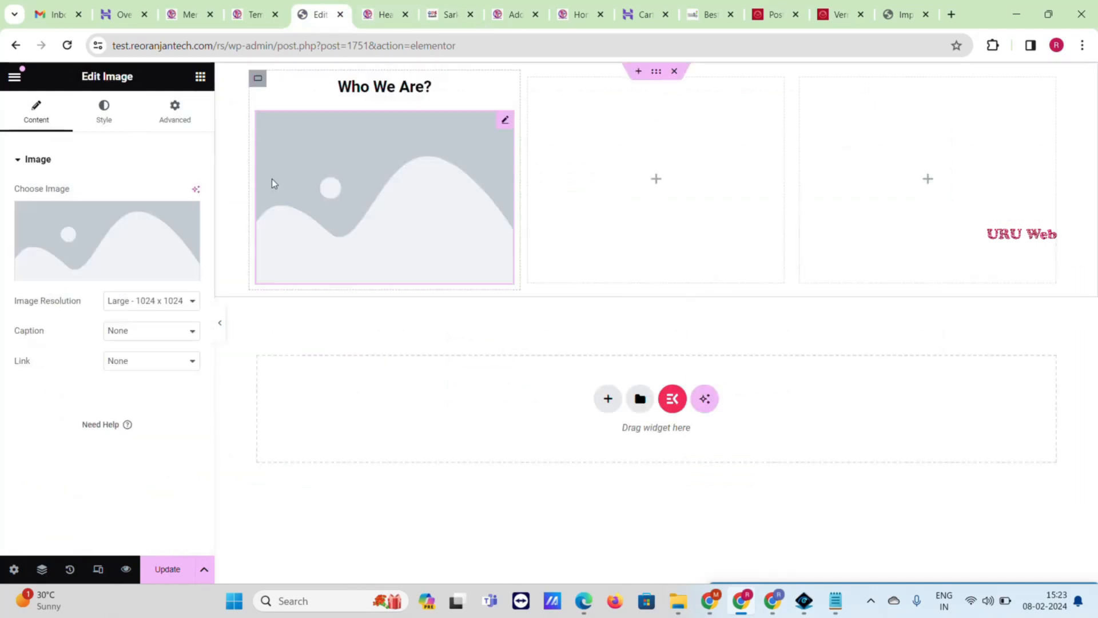
pyautogui.click(117, 229)
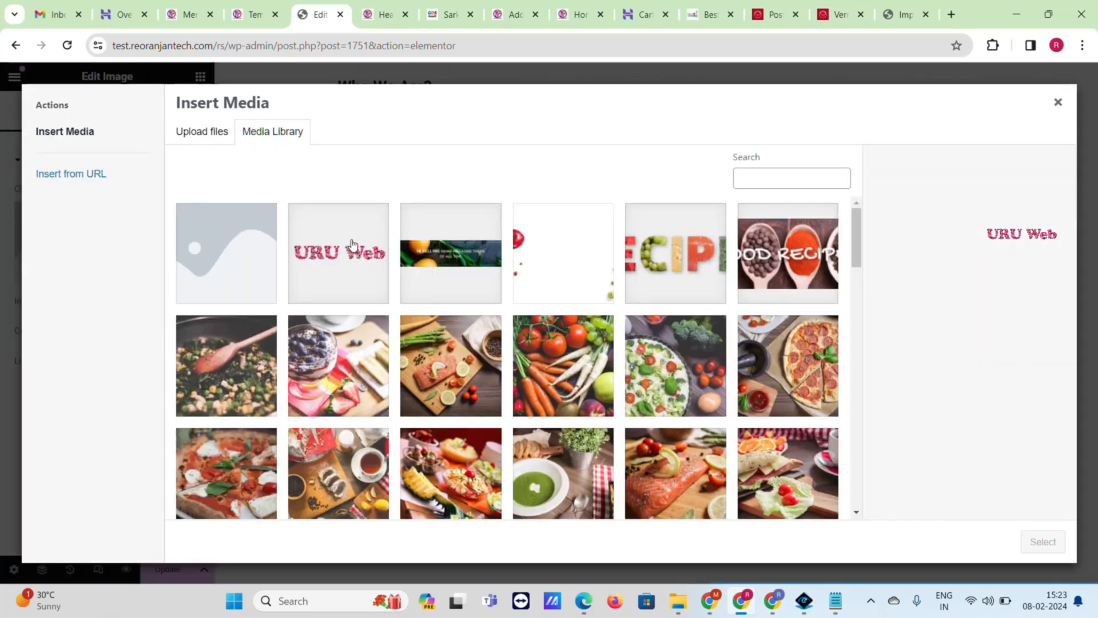
pyautogui.click(353, 245)
pyautogui.click(1043, 542)
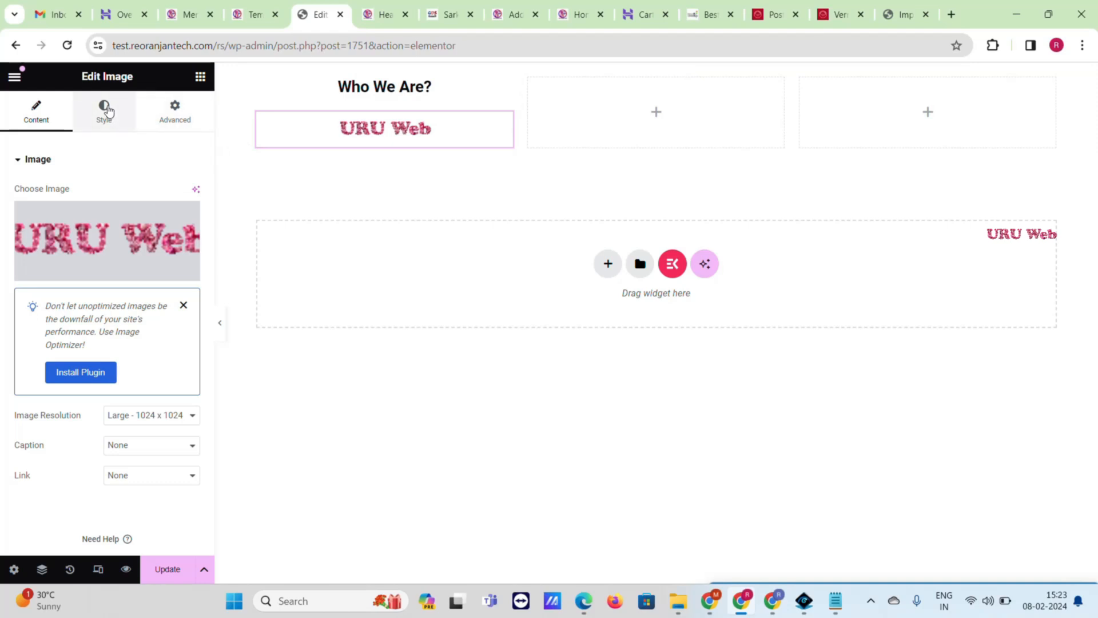
pyautogui.click(108, 112)
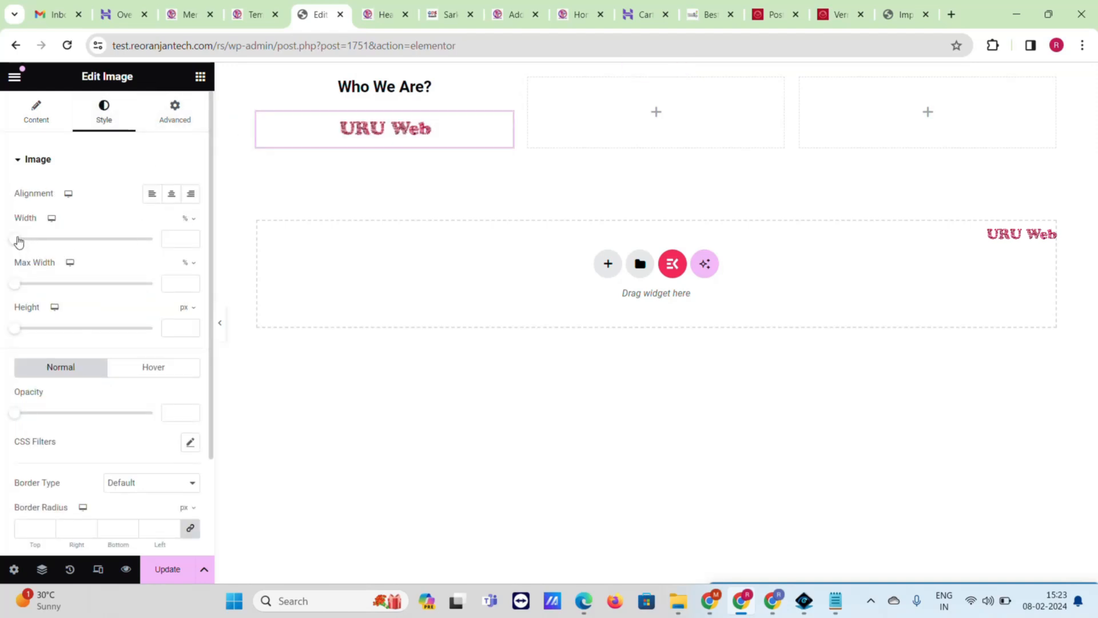
pyautogui.moveTo(18, 241); pyautogui.dragTo(82, 274)
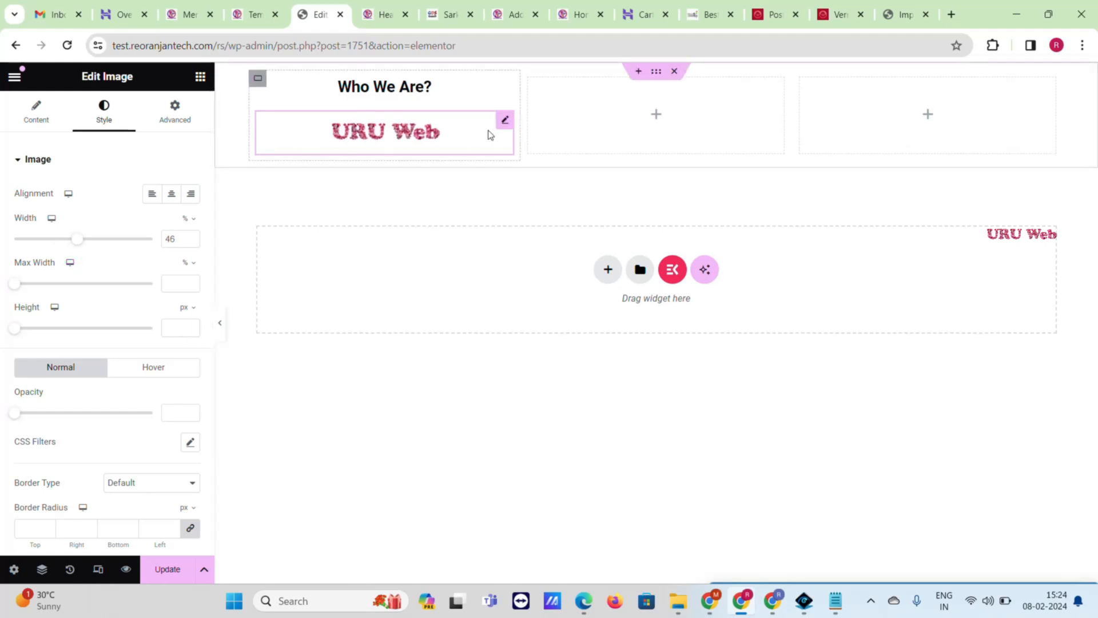
# - Check the logo in the gdsresult.in reference footer, and give the URU Web logo image a Solid border
pyautogui.click(393, 16)
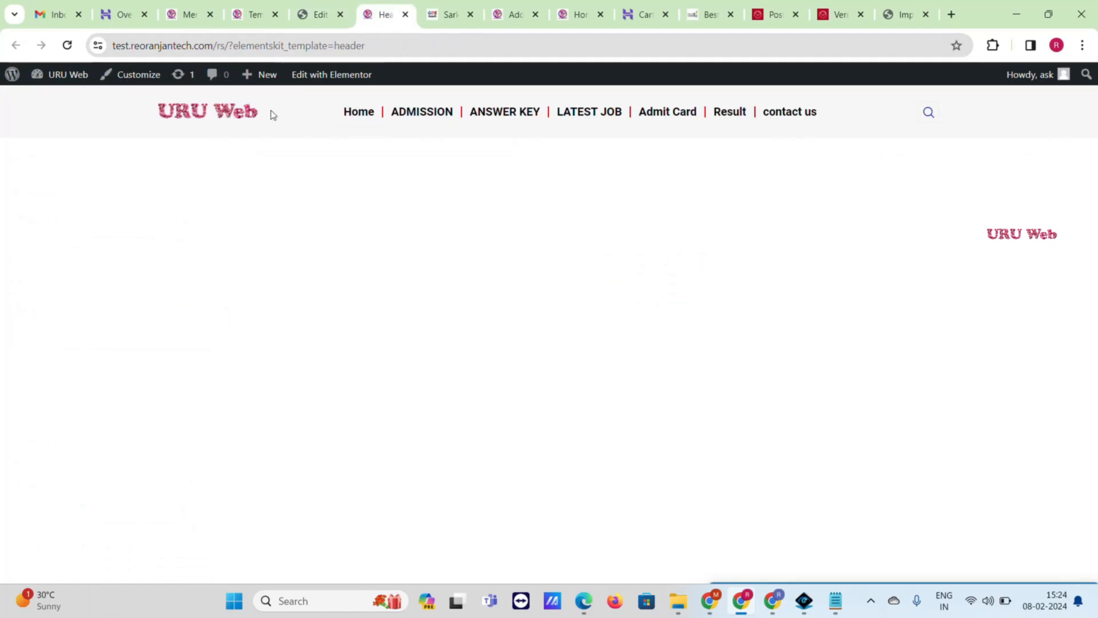
pyautogui.click(449, 14)
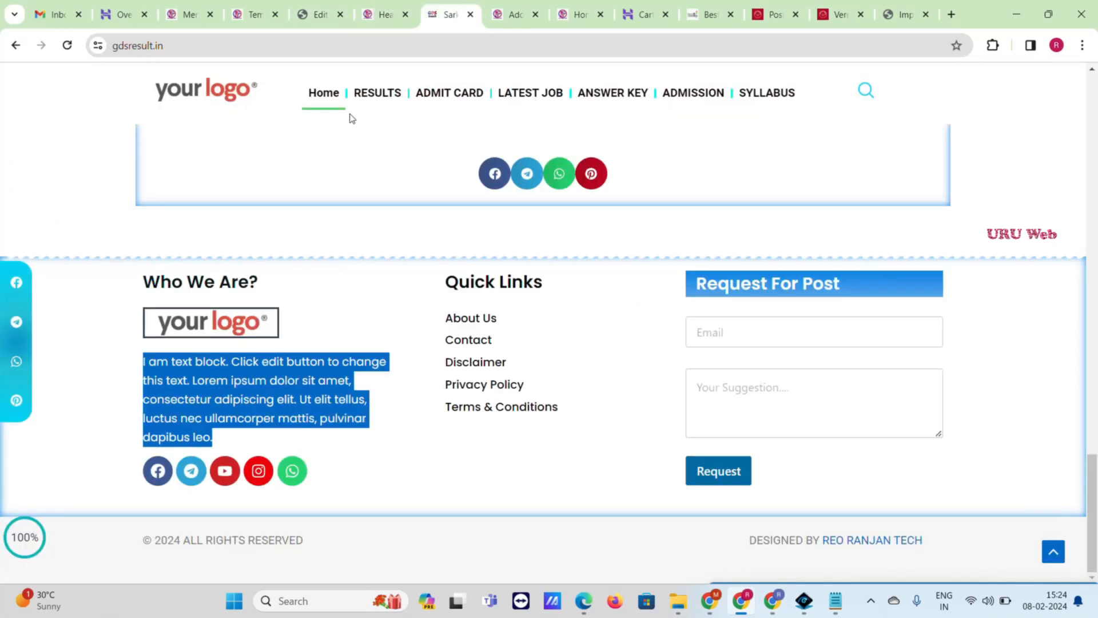
pyautogui.click(322, 9)
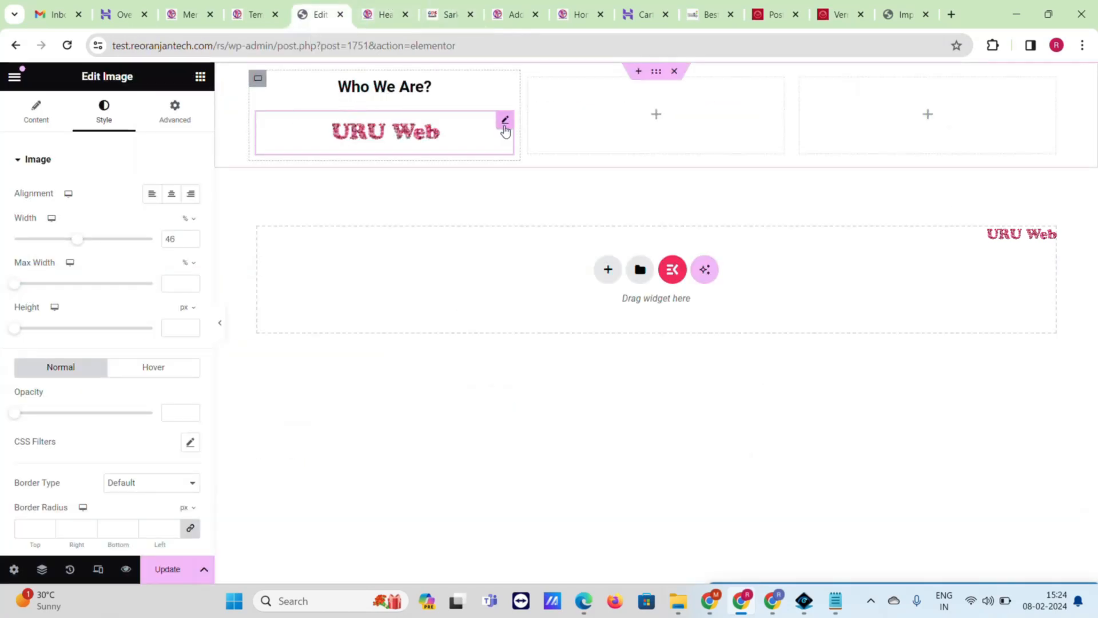
pyautogui.scroll(-2, 96, 426)
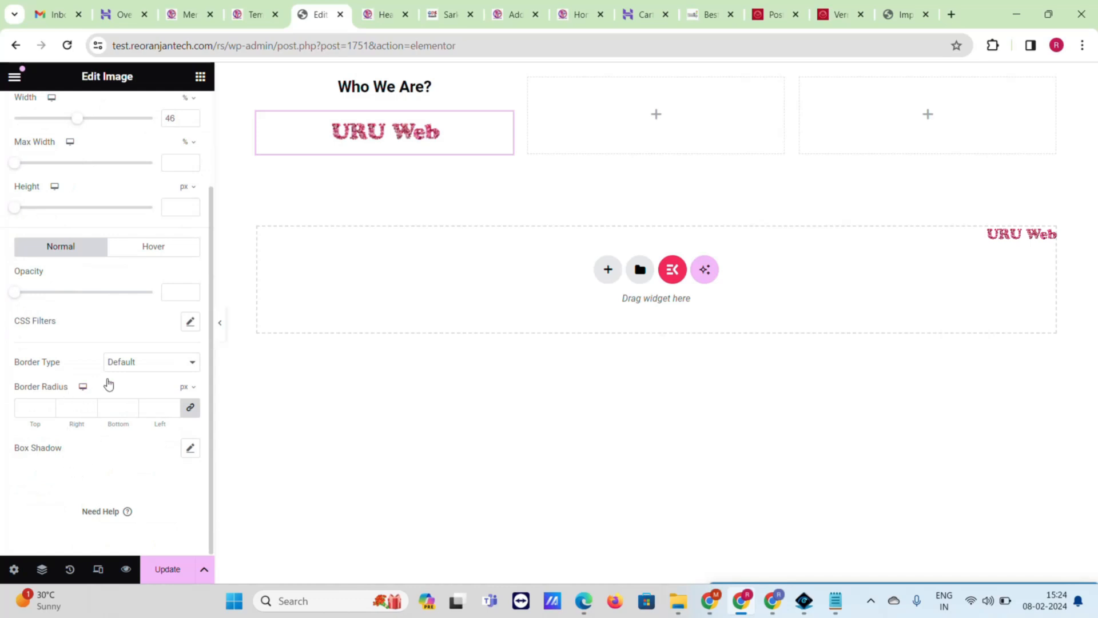
pyautogui.click(151, 362)
pyautogui.click(138, 399)
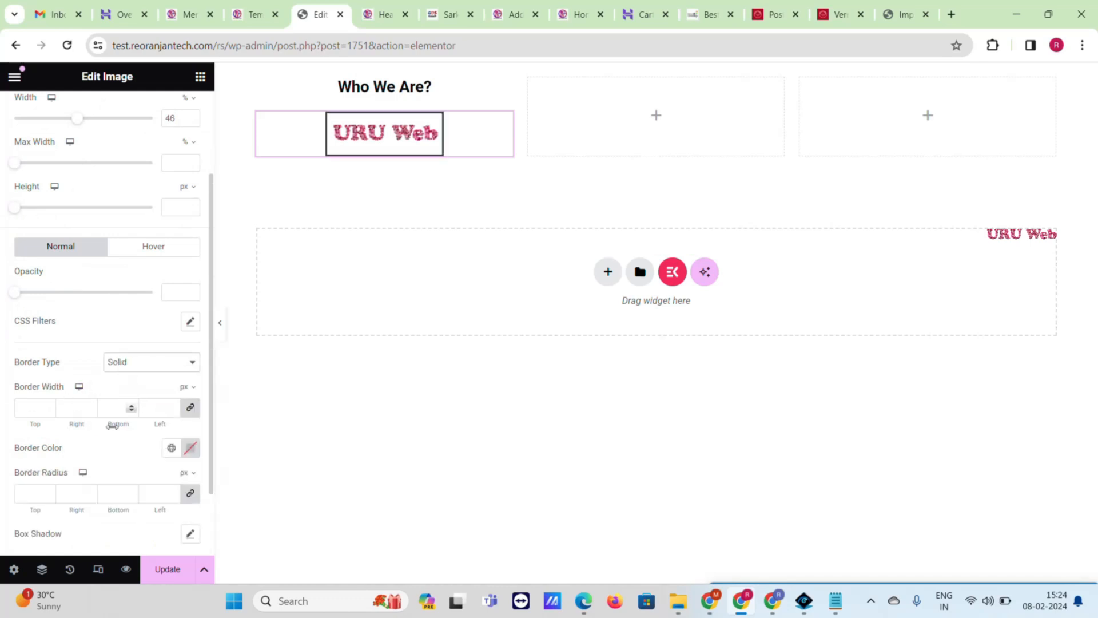
# - Switch the logo image's border type to None and back to Solid
pyautogui.click(191, 362)
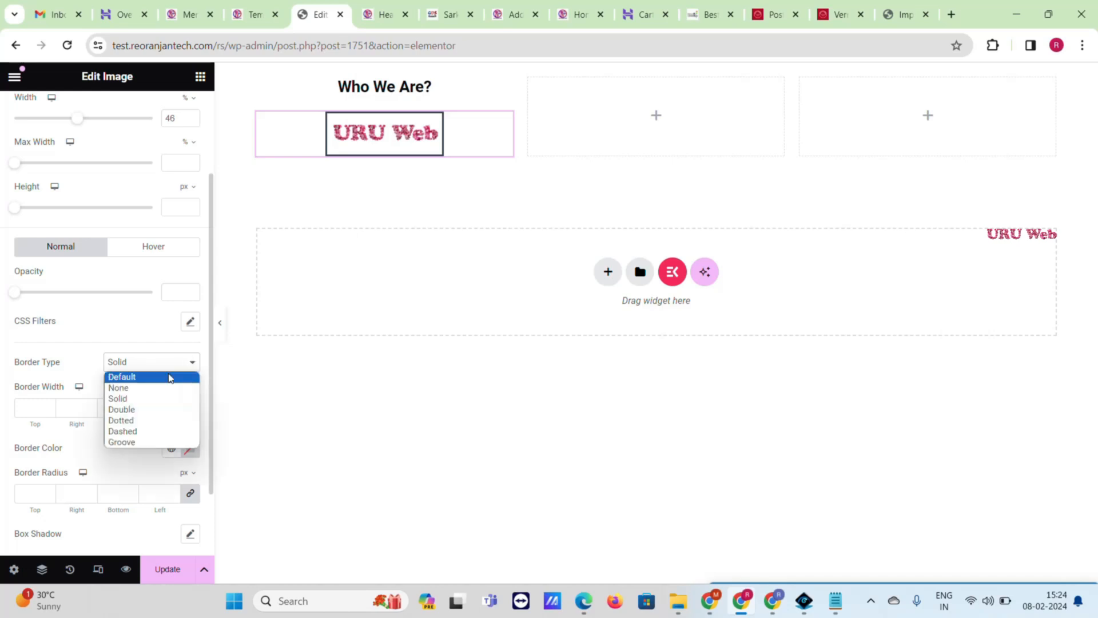
pyautogui.click(164, 387)
pyautogui.click(187, 362)
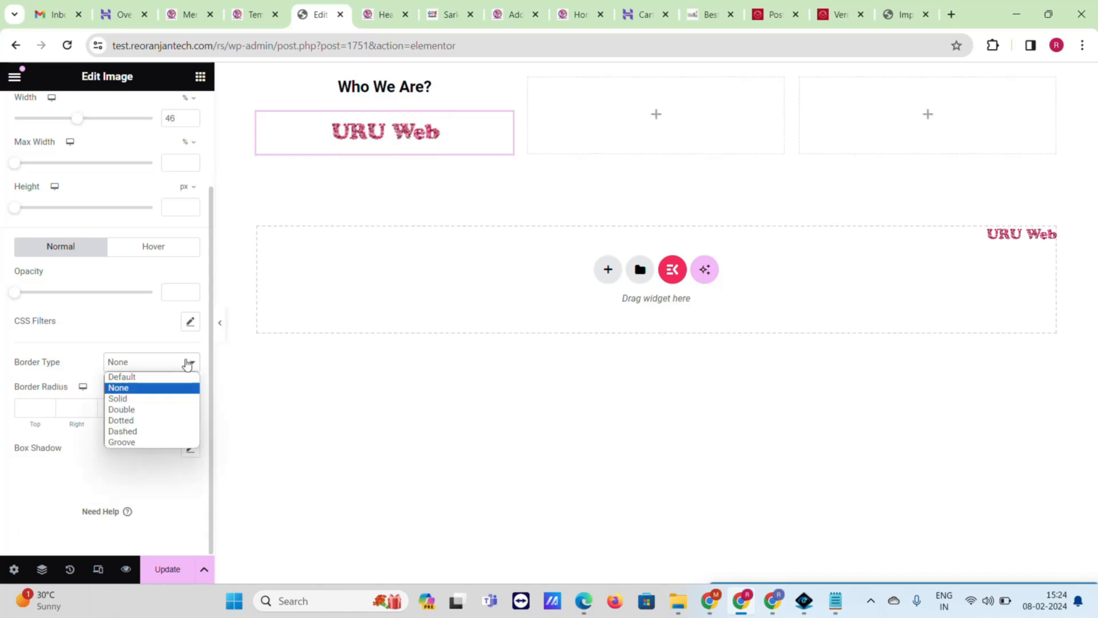
pyautogui.click(143, 388)
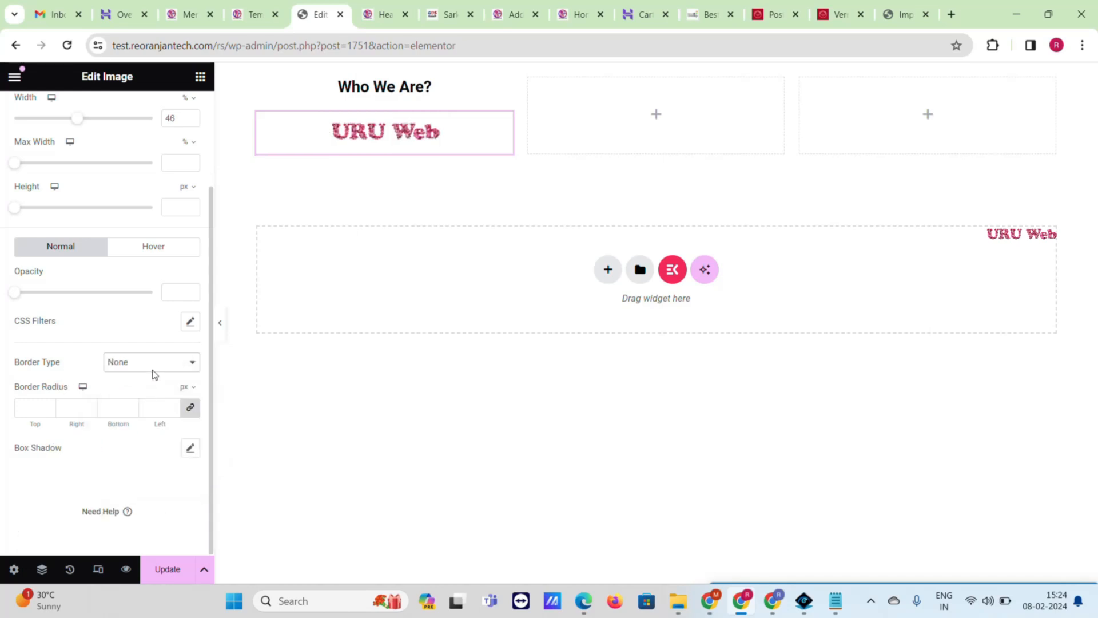
pyautogui.click(153, 367)
pyautogui.click(143, 408)
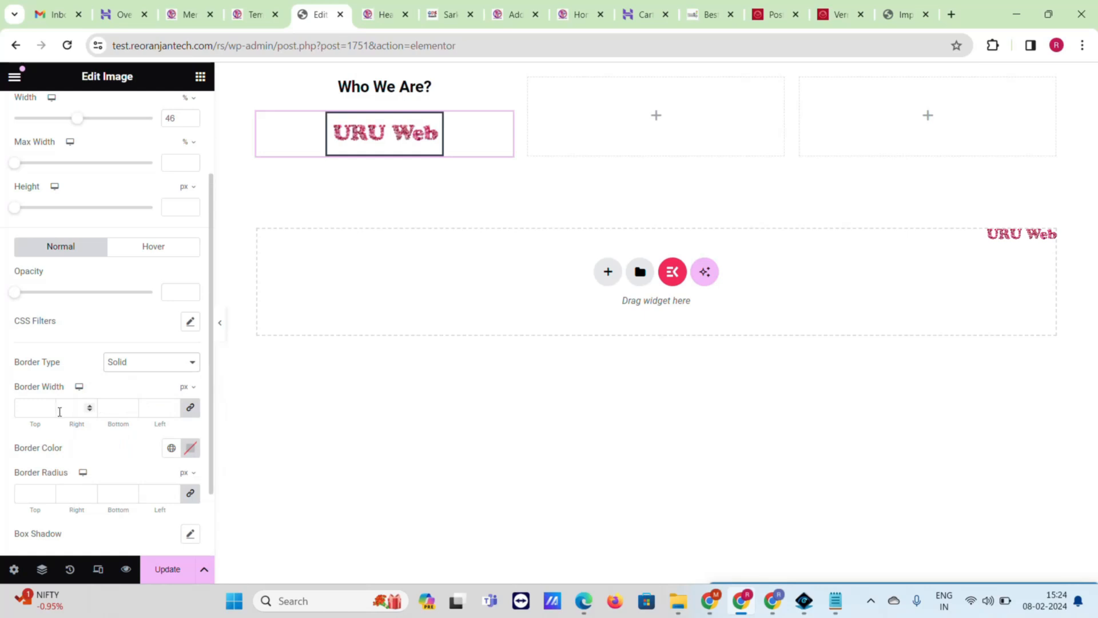
# - Set the logo image's border width to -1 px and its border radius to 1 px on all sides
pyautogui.click(48, 410)
pyautogui.scroll(-2, 54, 415)
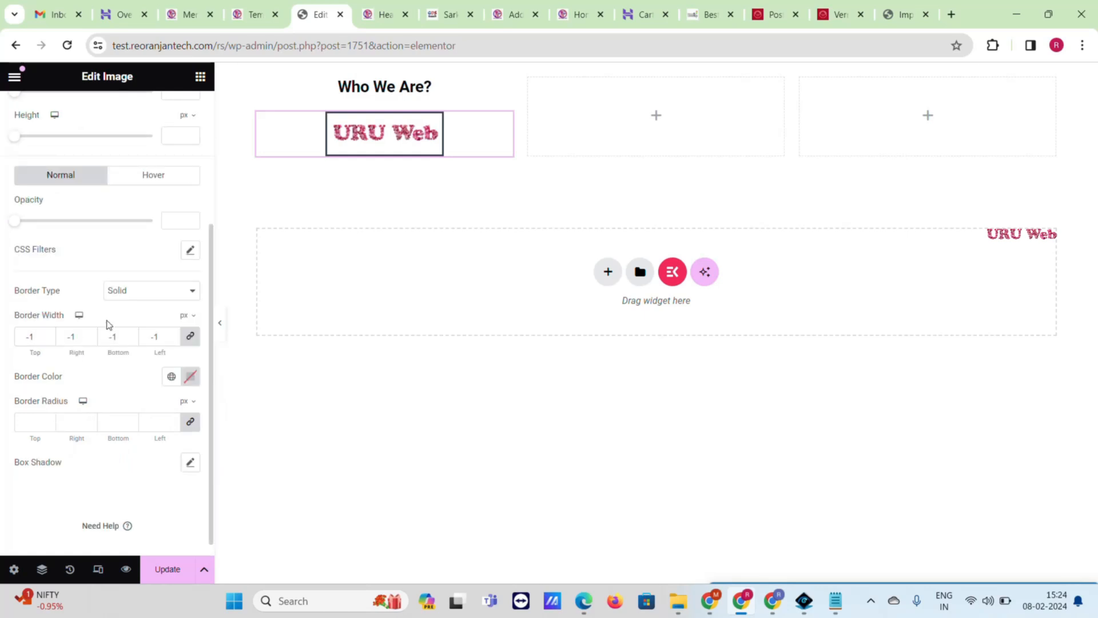
pyautogui.scroll(-1, 107, 324)
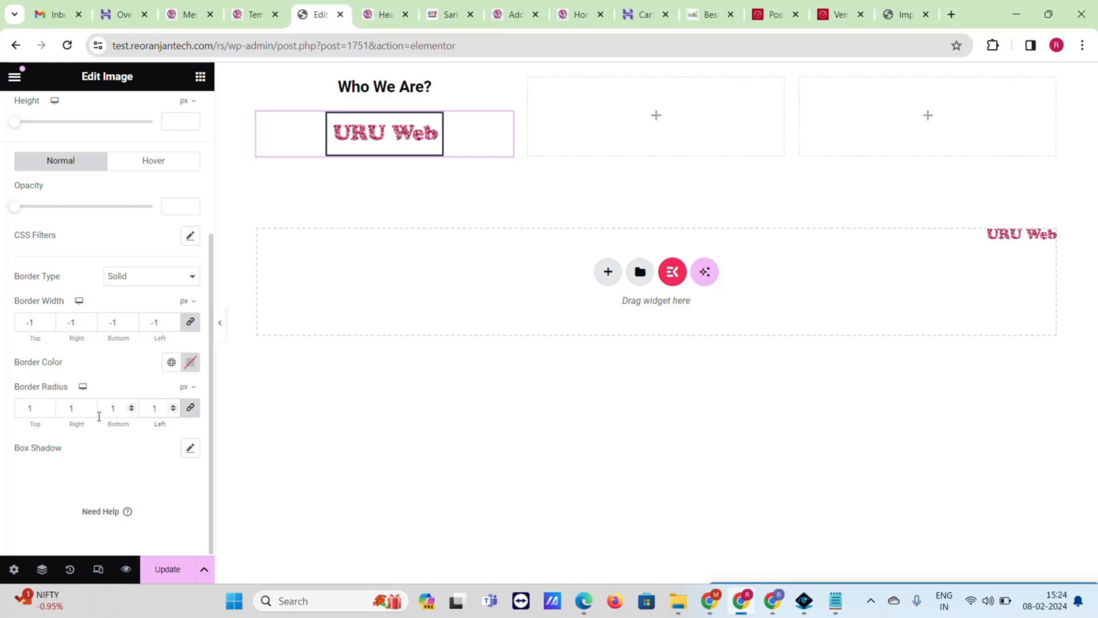
# - Enable a box shadow on the logo image with a blur of 10 and zero offsets and spread
pyautogui.click(191, 450)
pyautogui.scroll(-2, 161, 423)
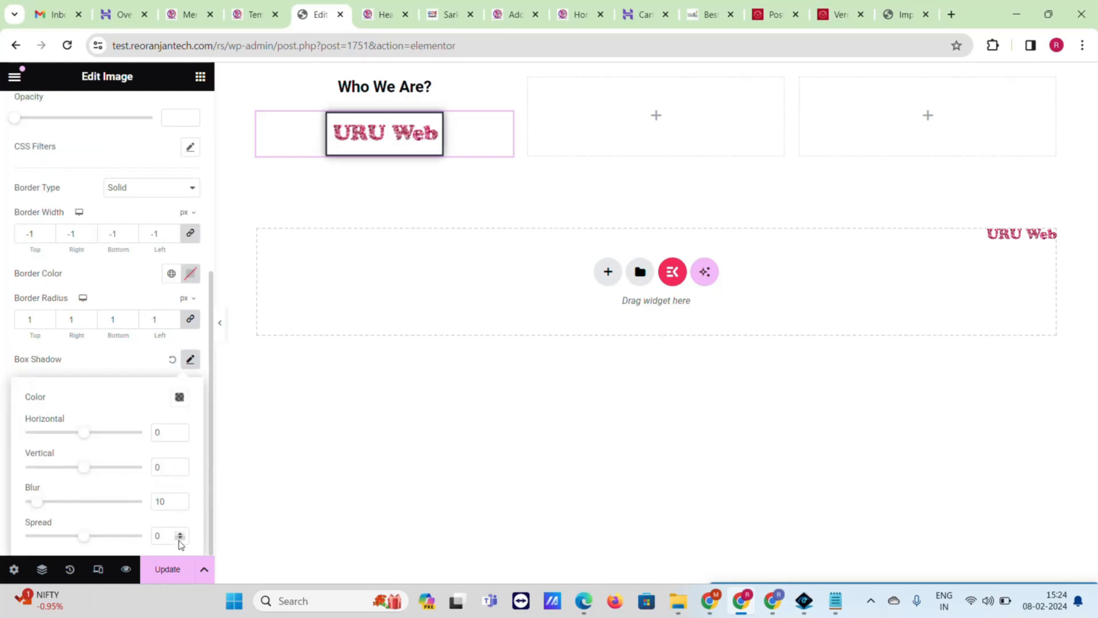
pyautogui.click(445, 190)
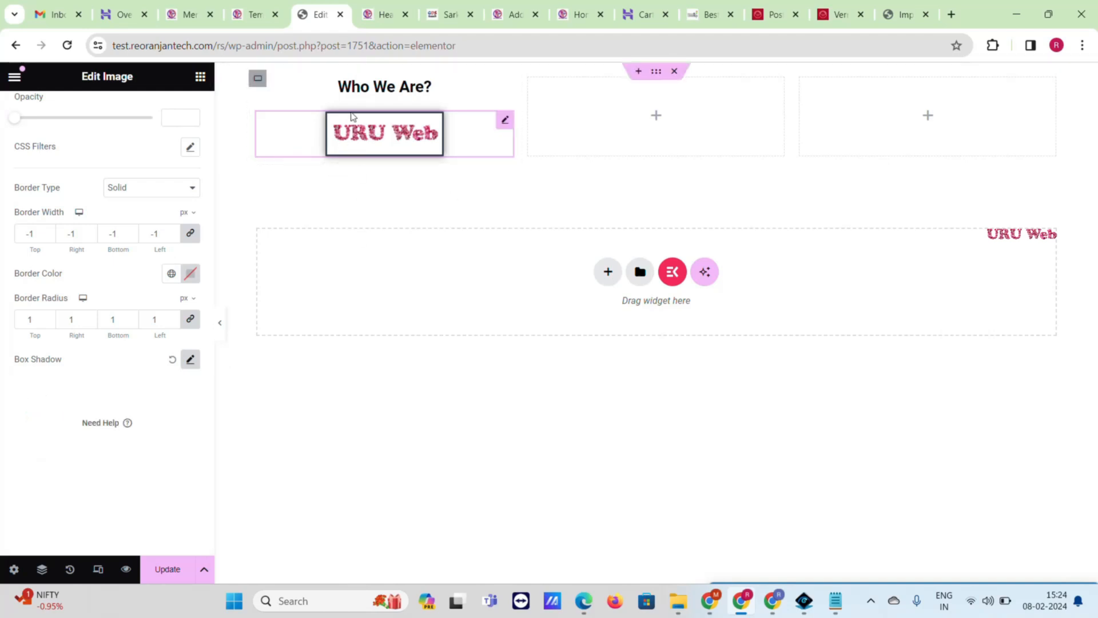
# - Move the gdsresult.in browser tab directly beside the Elementor editor tab
pyautogui.click(402, 5)
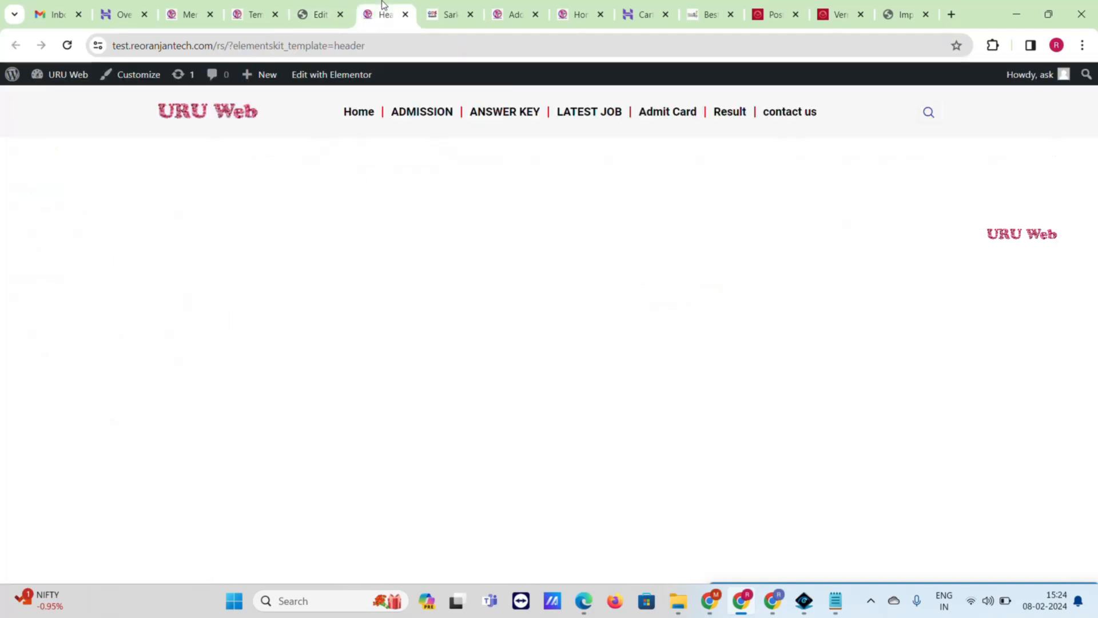
pyautogui.click(450, 6)
pyautogui.moveTo(451, 6); pyautogui.dragTo(385, 5)
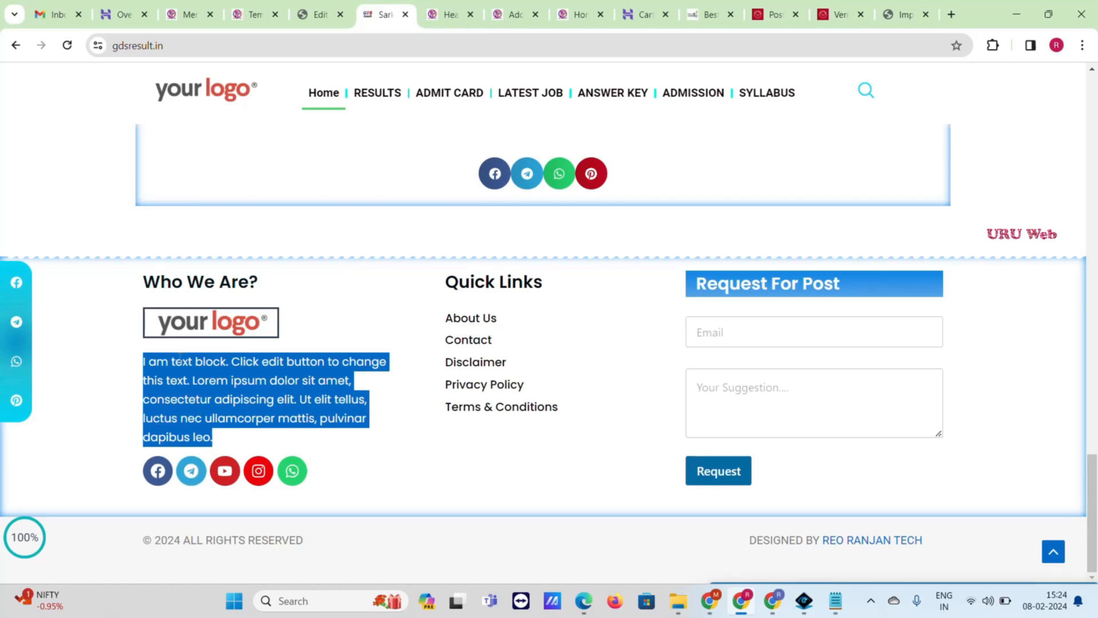
# - Add a Text Editor widget below the logo and replace its text with the "I am text block. Click edit button to change this text…" paragraph
pyautogui.click(338, 6)
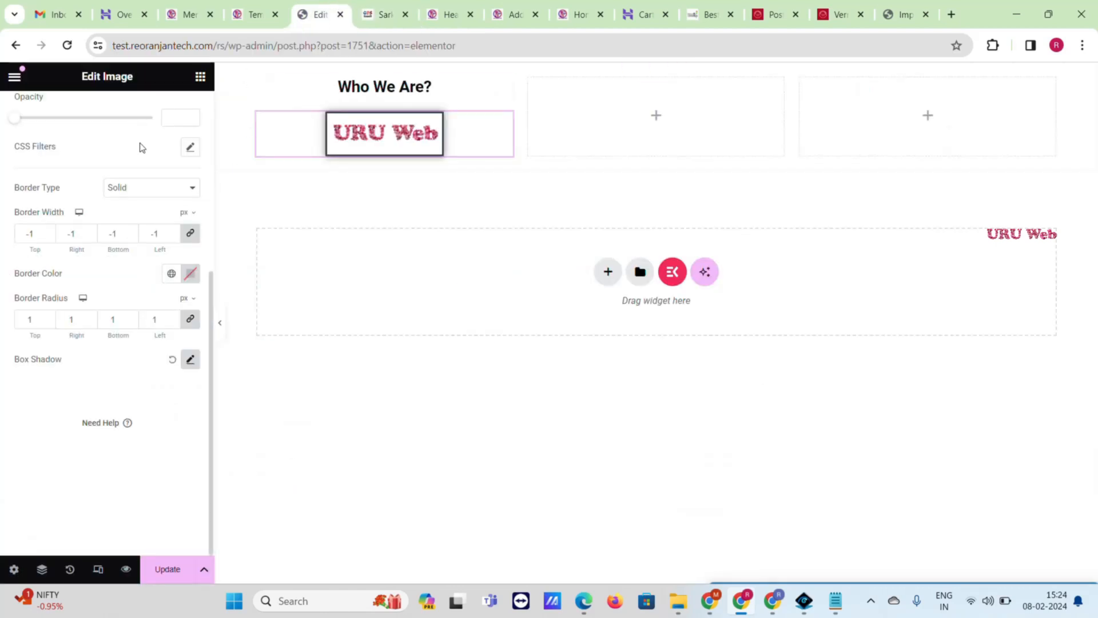
pyautogui.scroll(5, 142, 147)
pyautogui.click(201, 77)
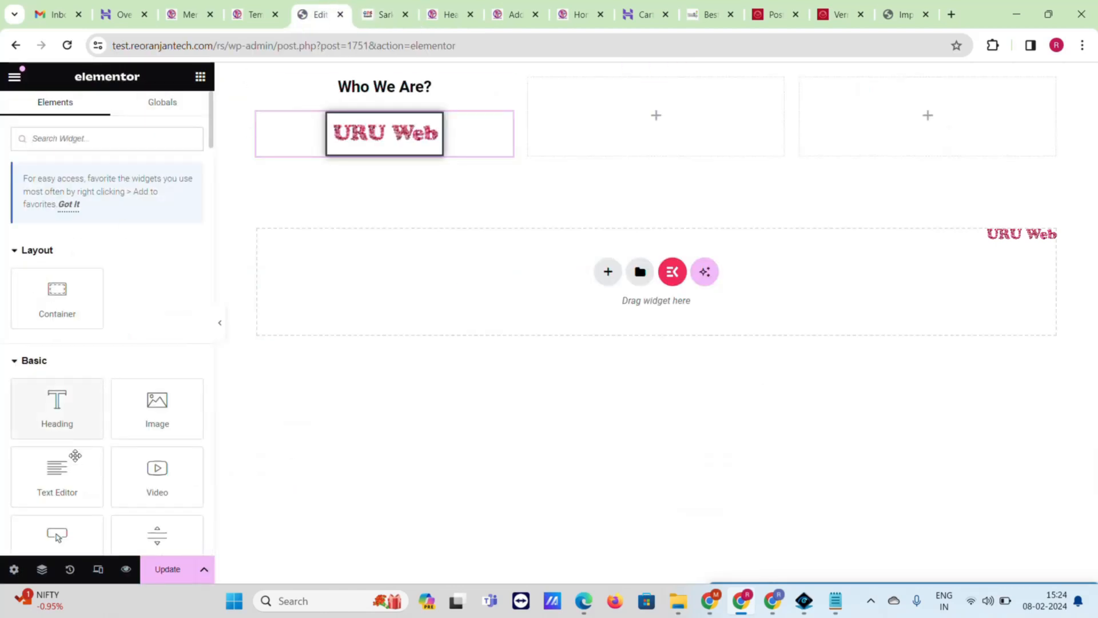
pyautogui.moveTo(73, 454); pyautogui.dragTo(378, 172)
pyautogui.click(135, 379)
pyautogui.hotkey('ctrl', 'a')
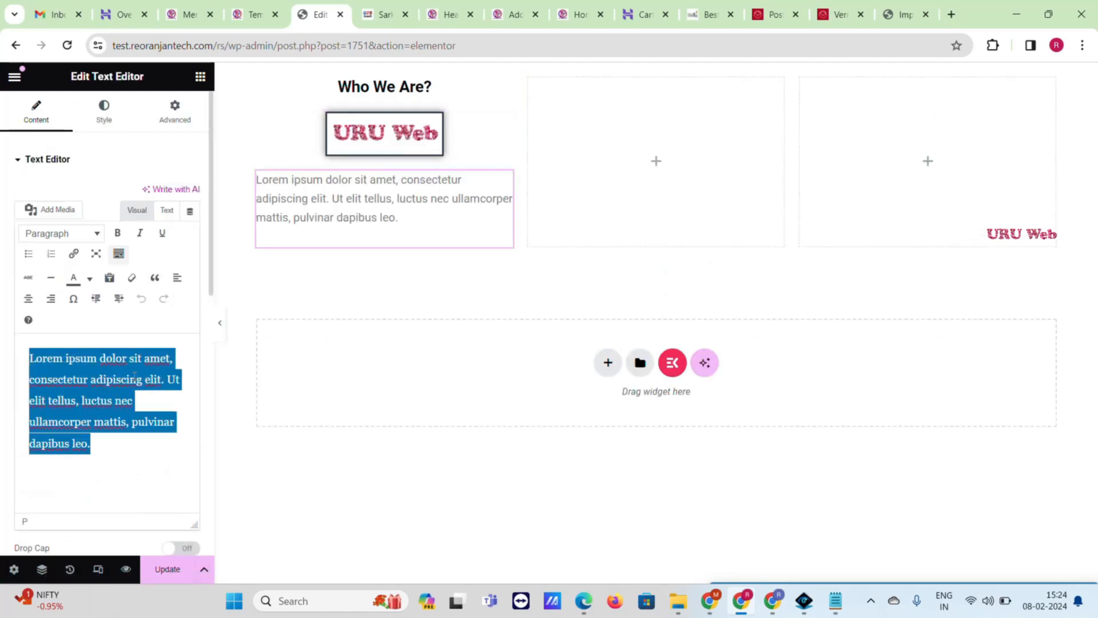
pyautogui.write('I am text block. Click edit button to change this text. Lorem ipsum dolor sit amet, consectetur adipiscing elit. Ut elit tellus, luctus nec ullamcorper mattis, pulvinar dapibus leo.')
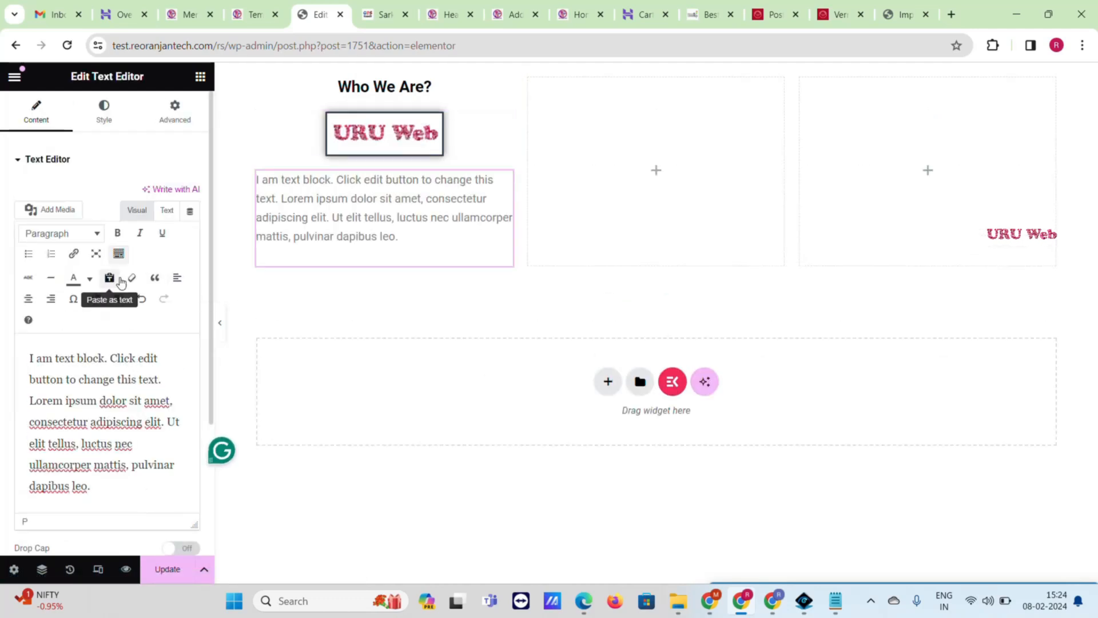
# - Center the whole paragraph in the text block and color it dark blue
pyautogui.moveTo(110, 487); pyautogui.dragTo(27, 352)
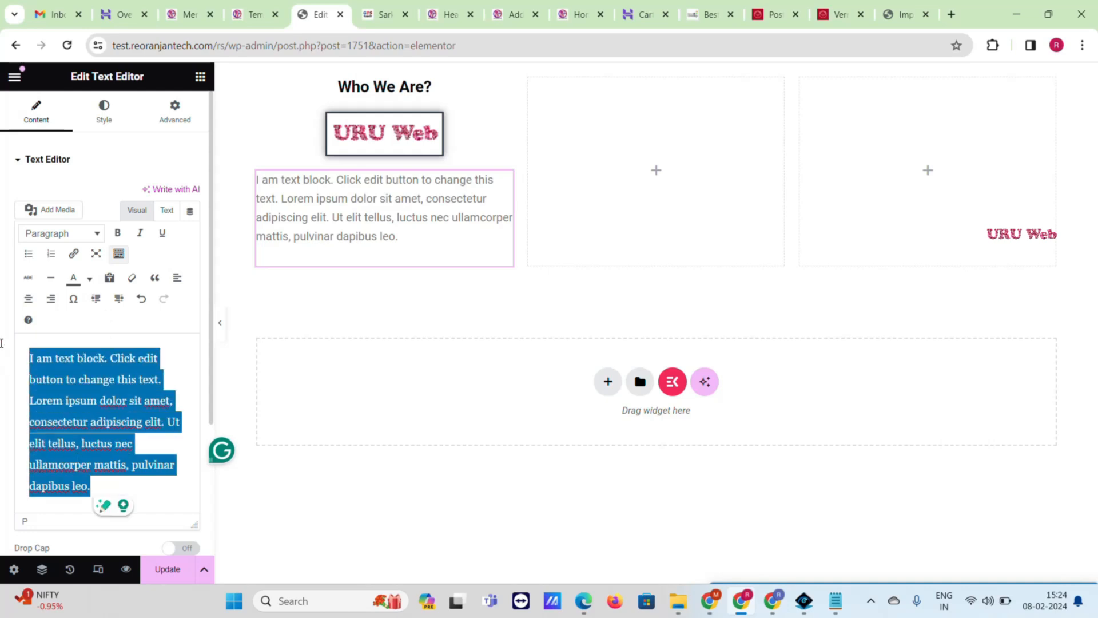
pyautogui.click(29, 298)
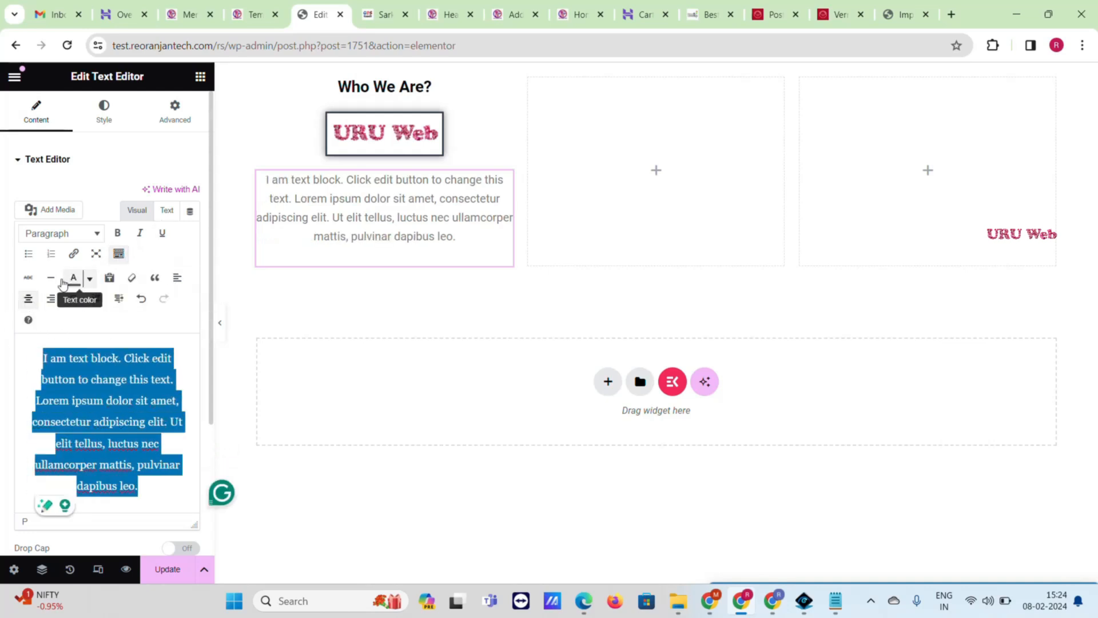
pyautogui.click(88, 283)
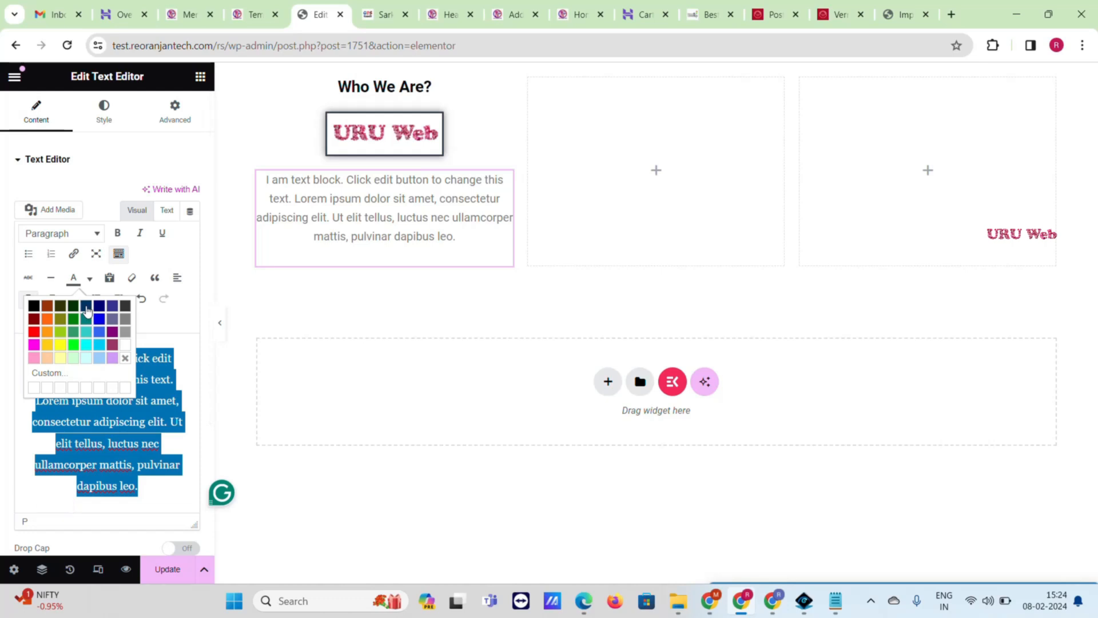
pyautogui.click(87, 307)
# - Check the social icons in the gdsresult.in footer and add a Social Icons widget below the paragraph in the first column
pyautogui.hotkey('ctrl', 'Tab')
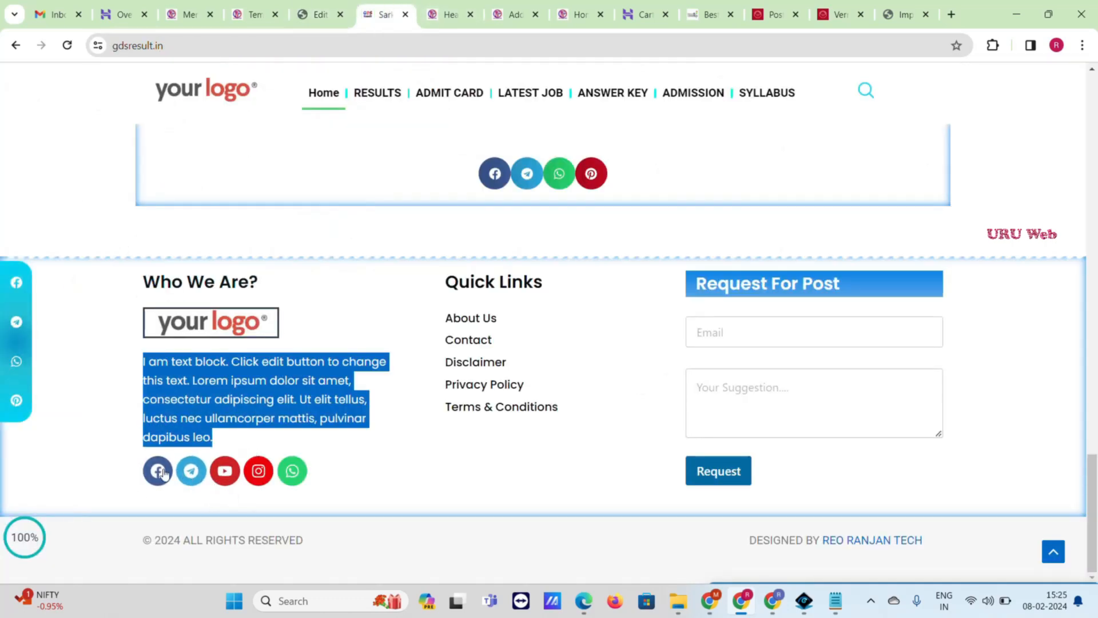
pyautogui.click(335, 23)
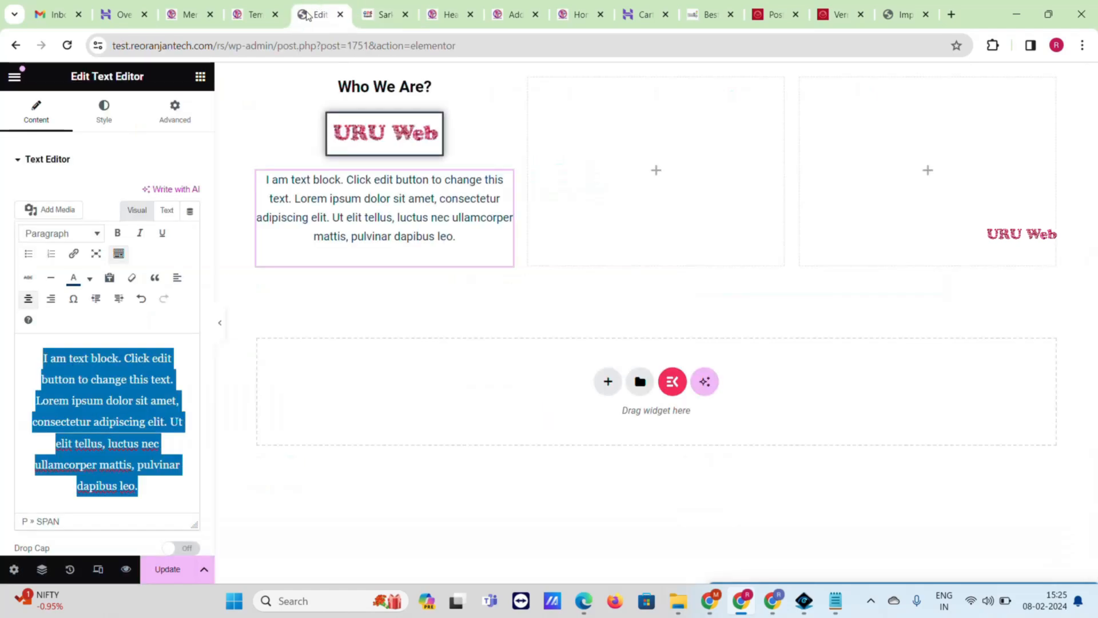
pyautogui.click(200, 77)
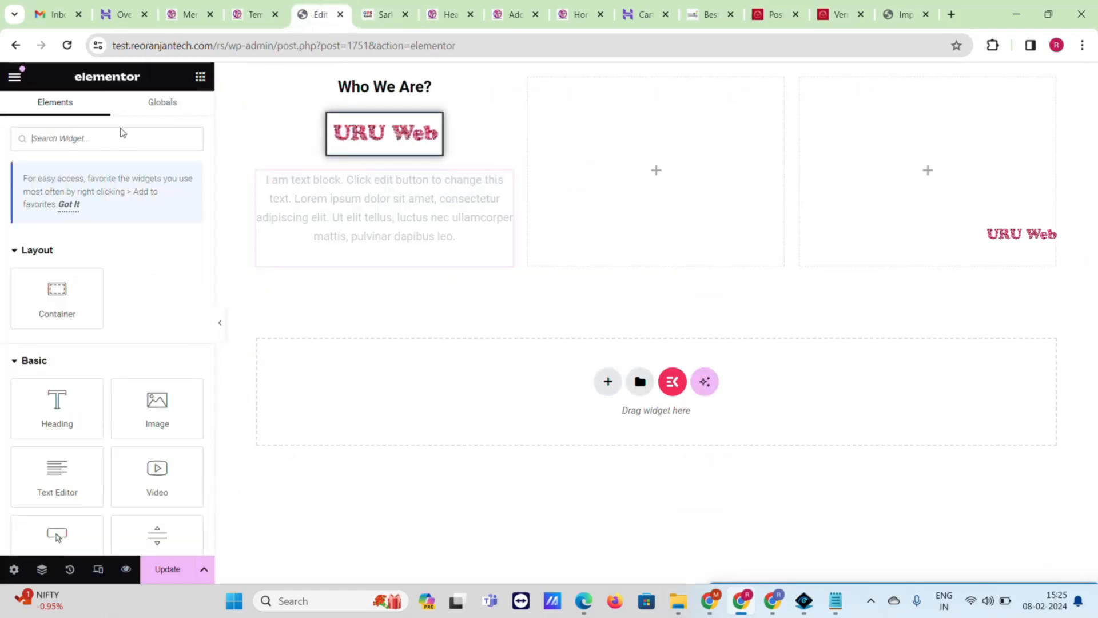
pyautogui.write('share')
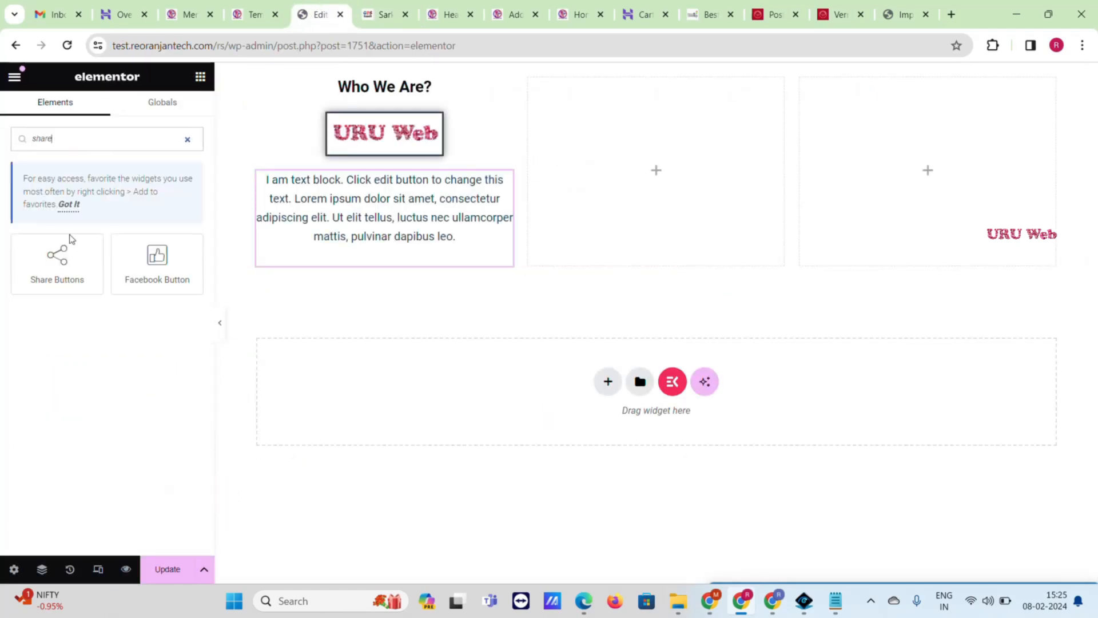
pyautogui.moveTo(64, 262); pyautogui.dragTo(41, 277)
pyautogui.write('soc')
pyautogui.moveTo(73, 257); pyautogui.dragTo(381, 239)
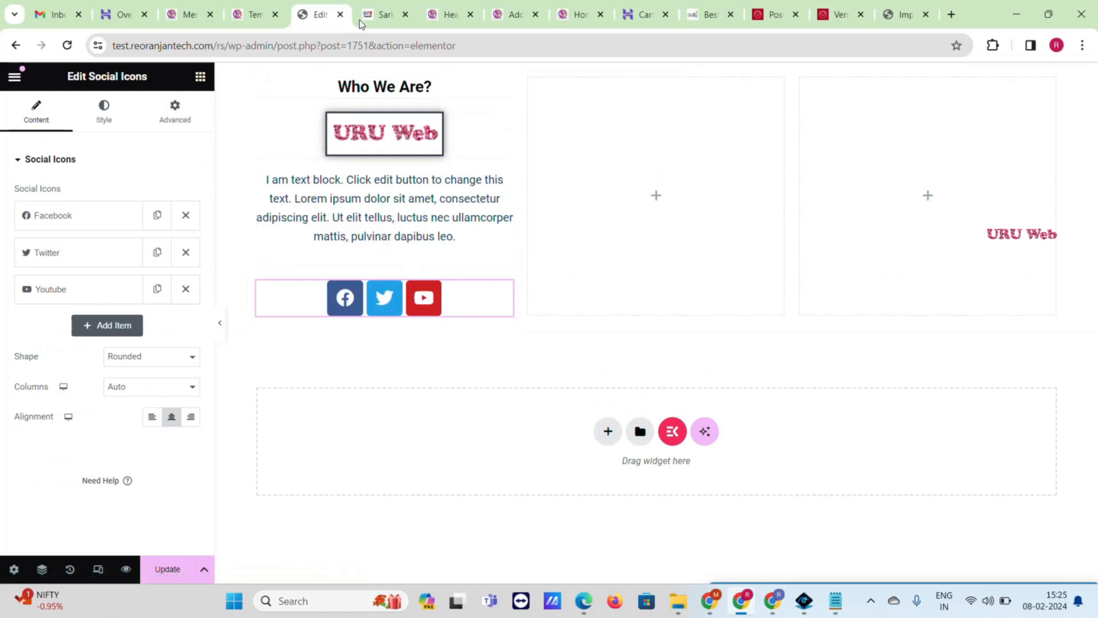
# - Compare with the gdsresult.in footer and left-align the "Who We Are?" heading and the logo image
pyautogui.click(378, 7)
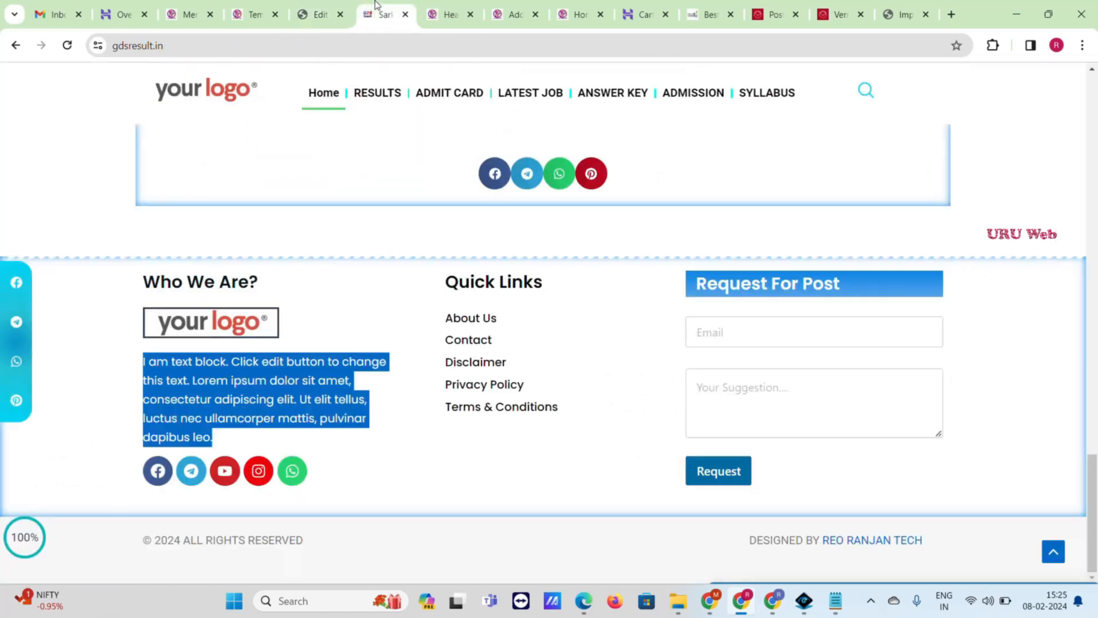
pyautogui.click(334, 7)
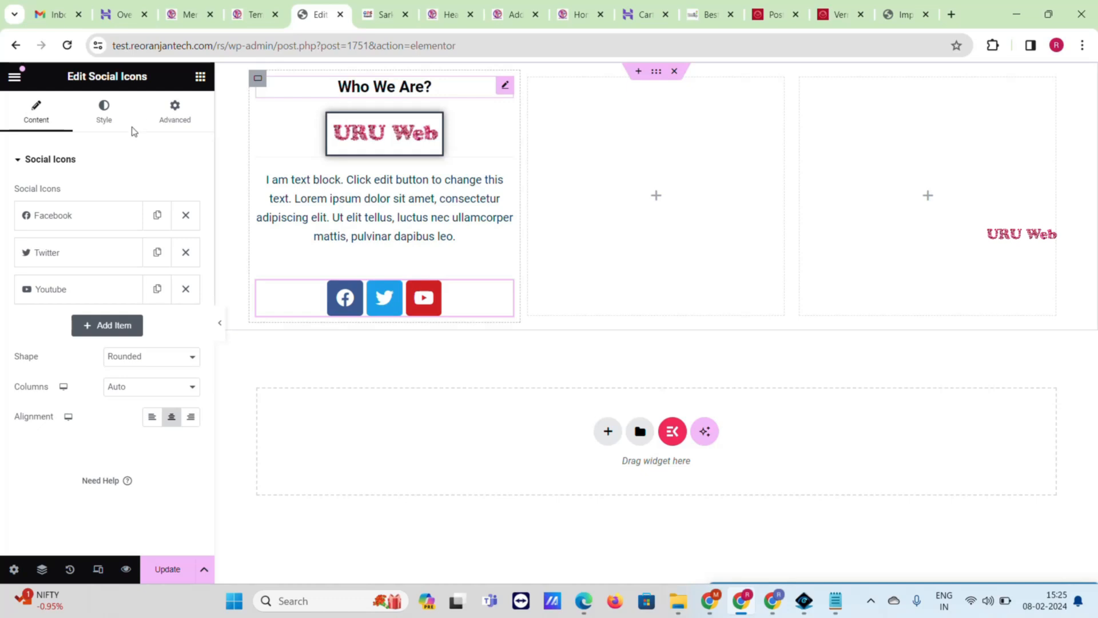
pyautogui.click(133, 129)
pyautogui.click(133, 194)
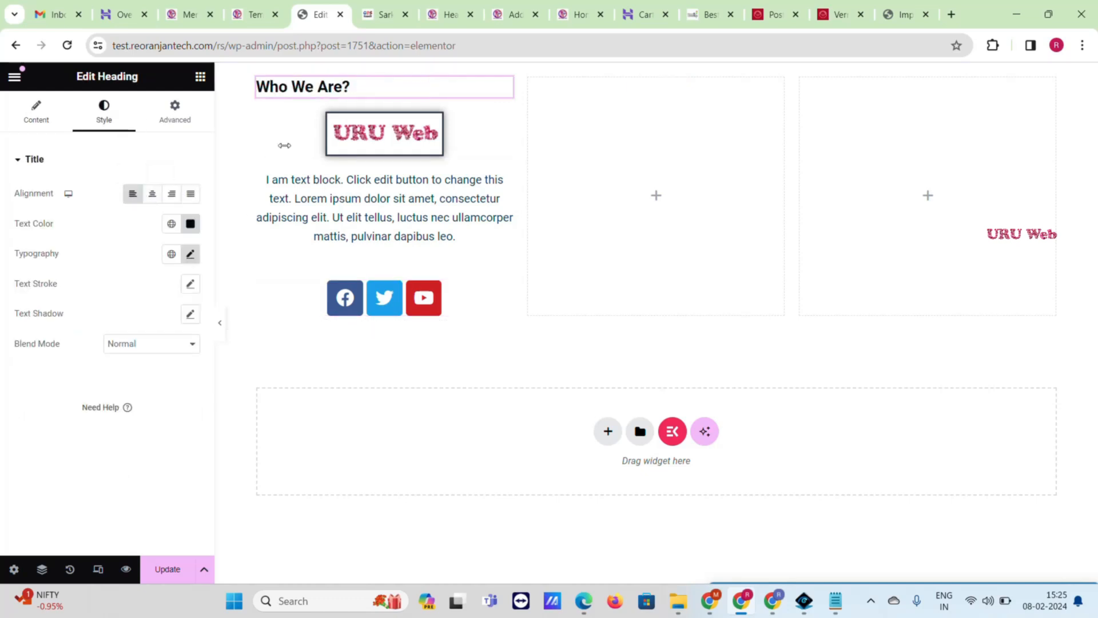
pyautogui.click(321, 117)
pyautogui.click(150, 194)
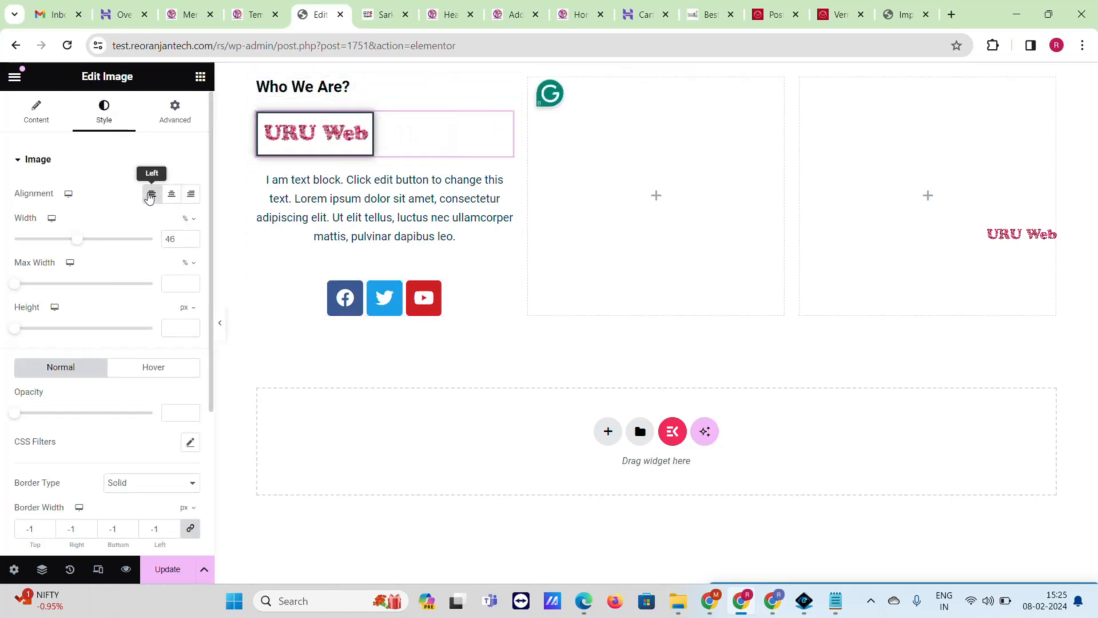
# - Select the Social Icons widget, check the reference footer's icons, and open the Twitter item for editing
pyautogui.click(305, 293)
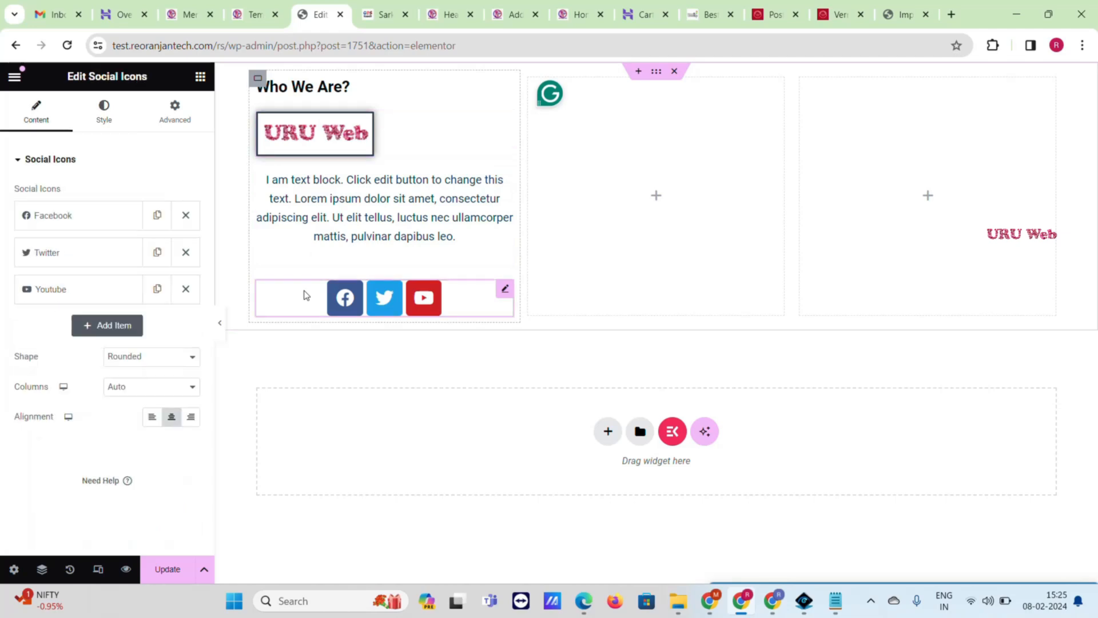
pyautogui.click(382, 14)
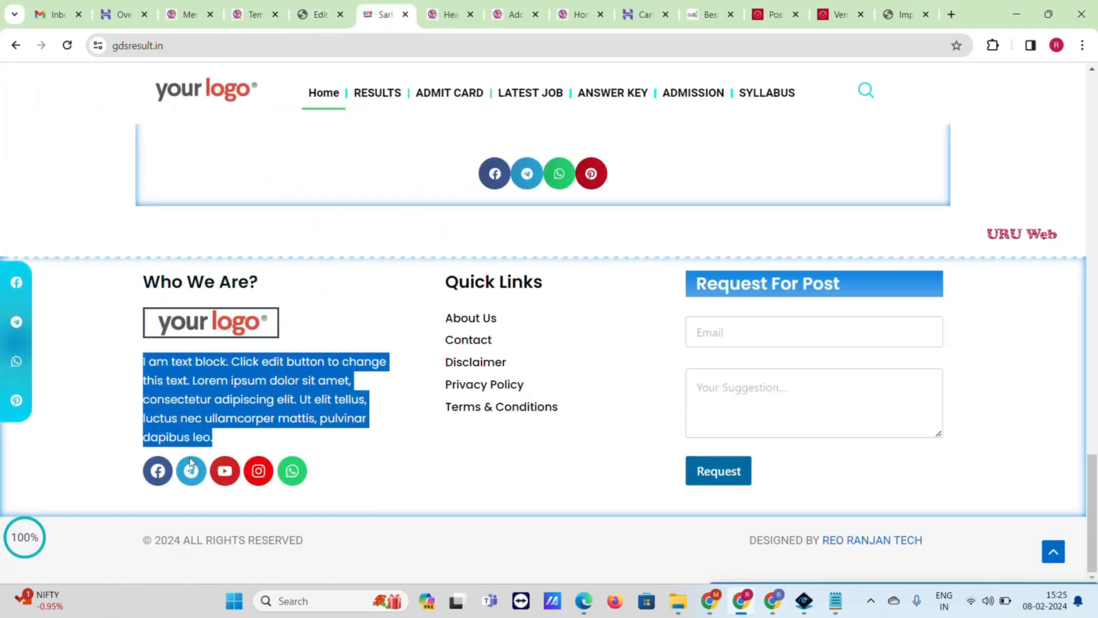
pyautogui.click(319, 14)
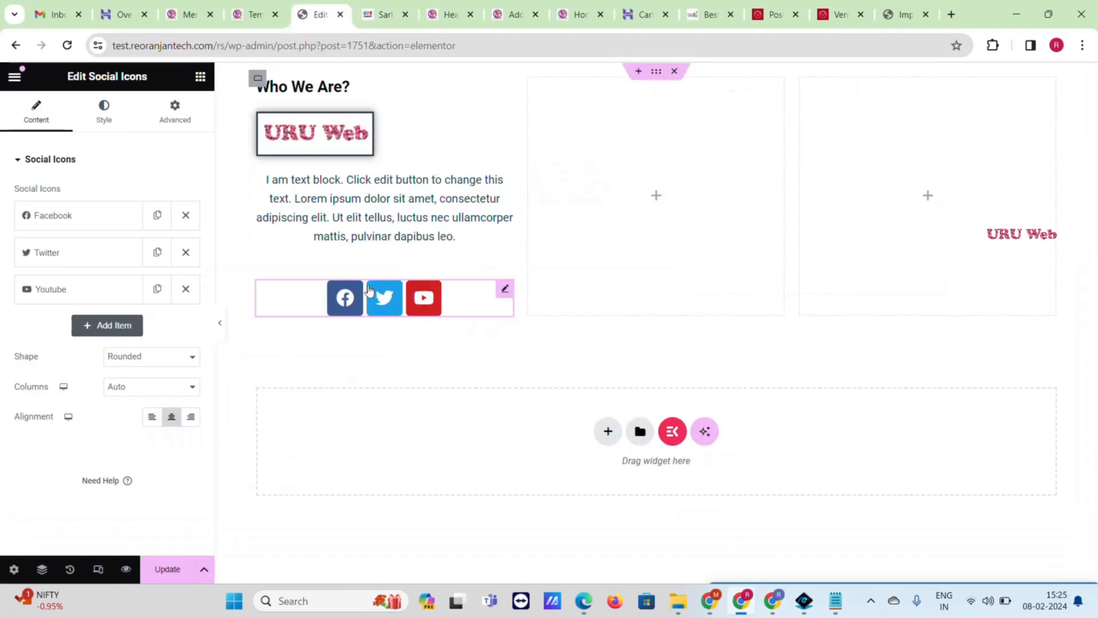
pyautogui.click(64, 253)
pyautogui.click(106, 330)
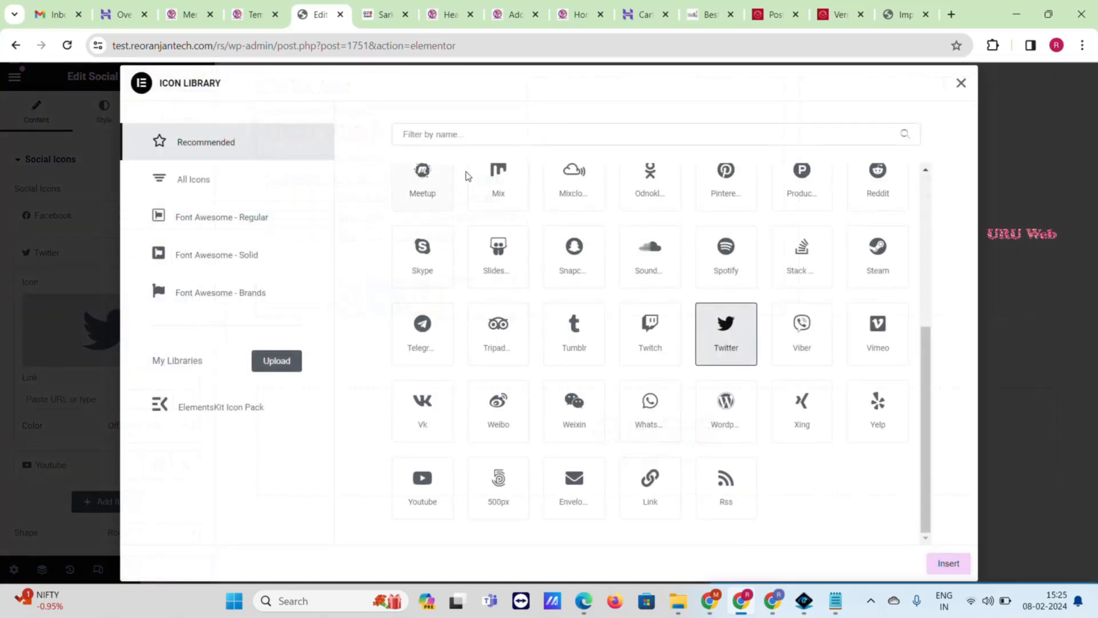
pyautogui.click(471, 133)
pyautogui.write('x')
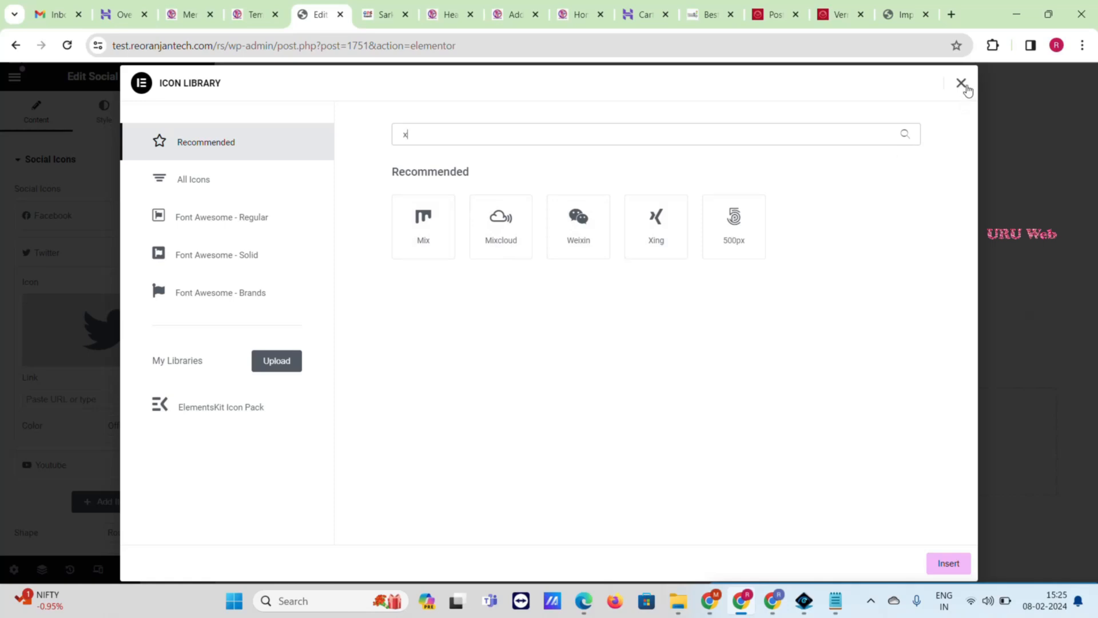
pyautogui.click(963, 84)
pyautogui.click(187, 296)
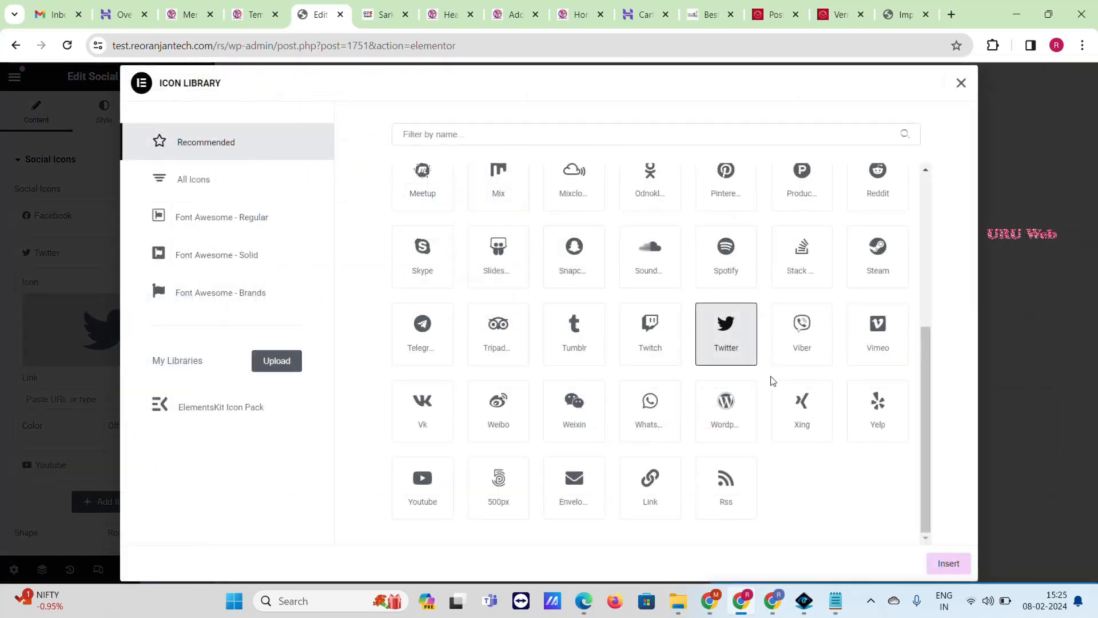
pyautogui.click(98, 326)
# - Replace the Twitter item's icon with the WhatsApp icon from the icon library
pyautogui.click(98, 325)
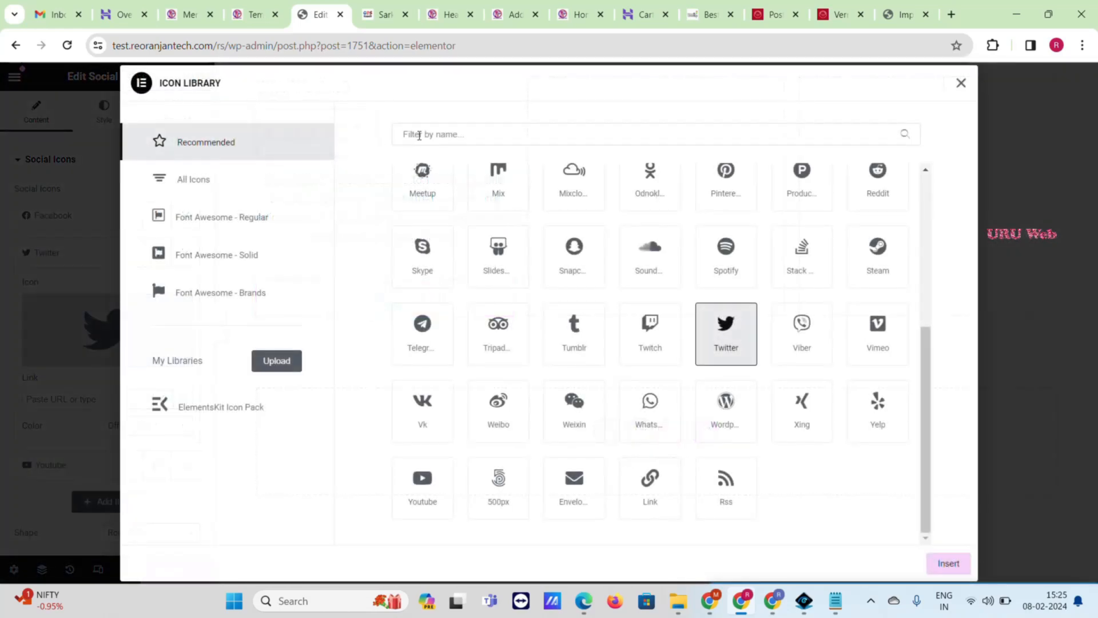
pyautogui.write('what')
pyautogui.click(948, 564)
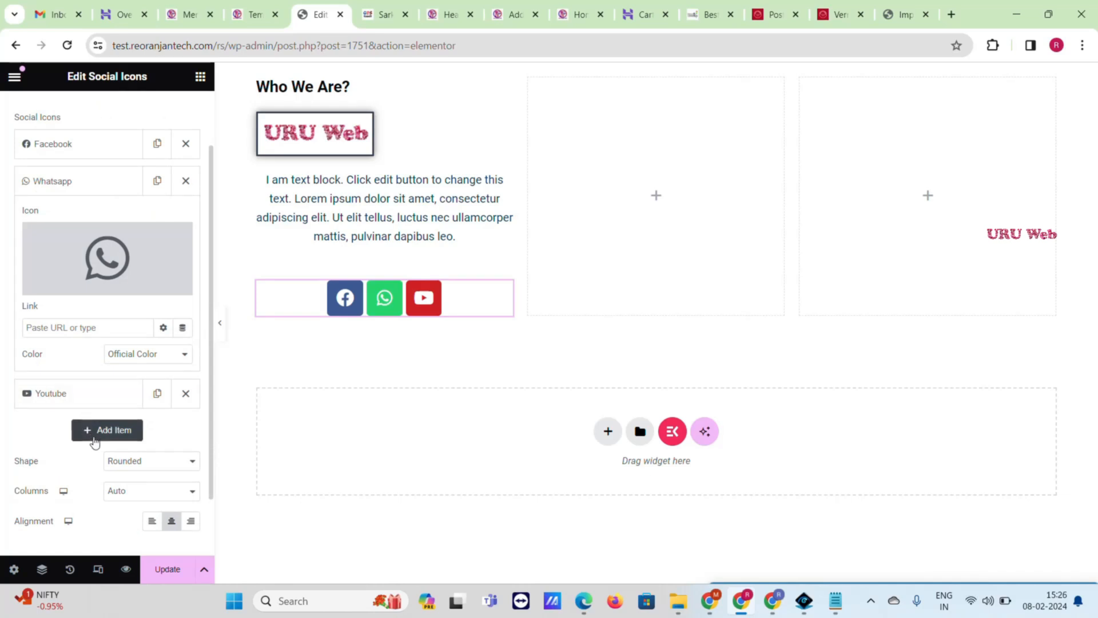
# - Add a fourth social icon item with "tele" as its link and the Telegram icon
pyautogui.click(95, 435)
pyautogui.click(101, 400)
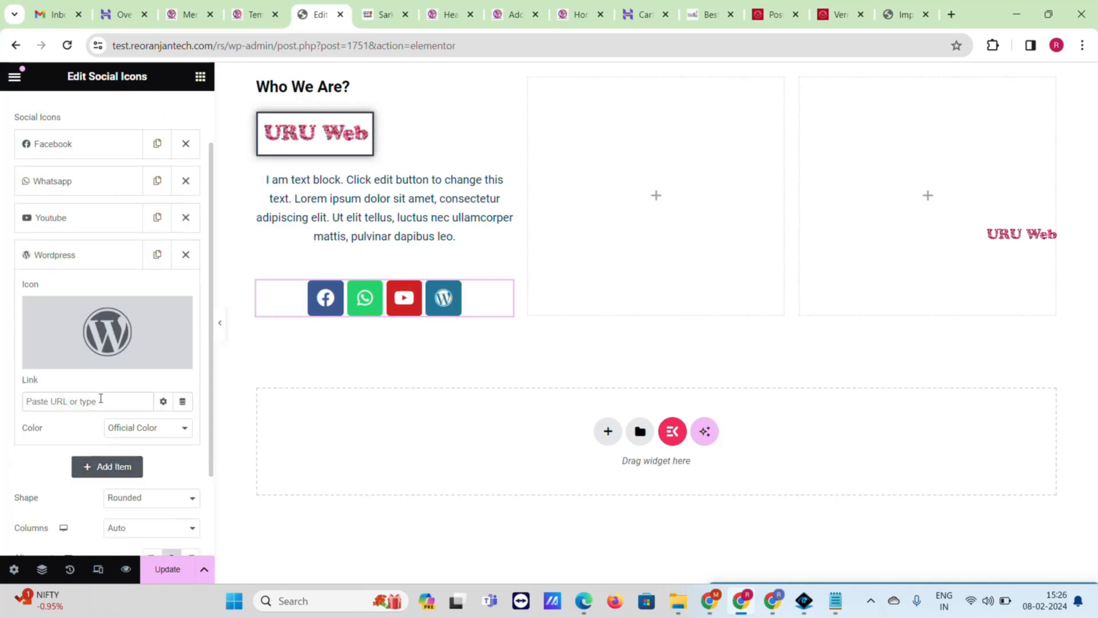
pyautogui.write('tele')
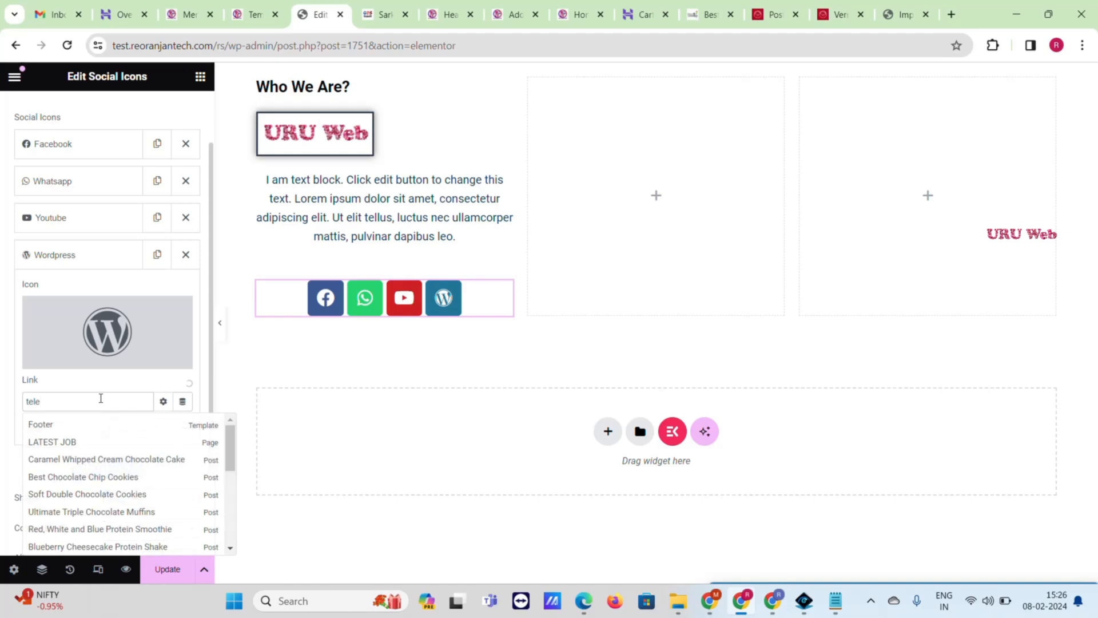
pyautogui.click(64, 358)
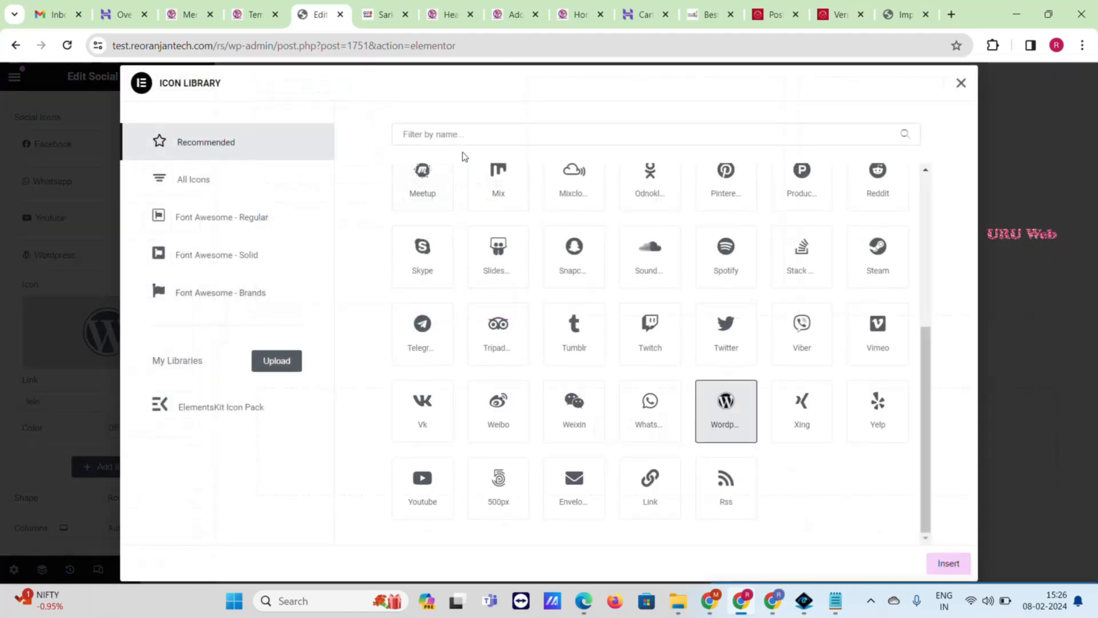
pyautogui.write('tele')
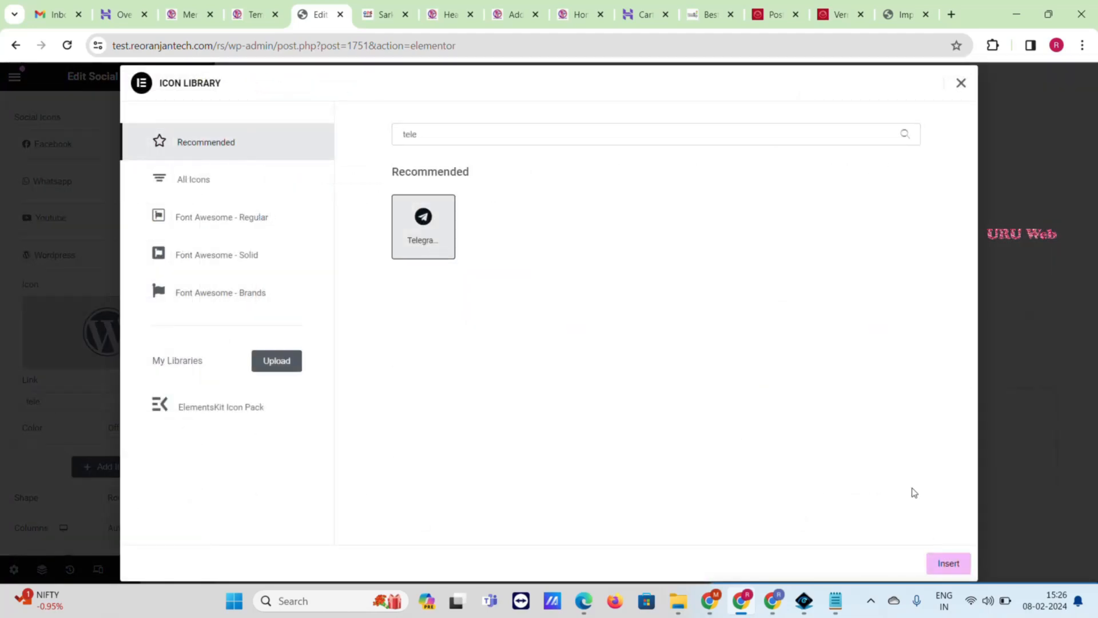
pyautogui.click(961, 558)
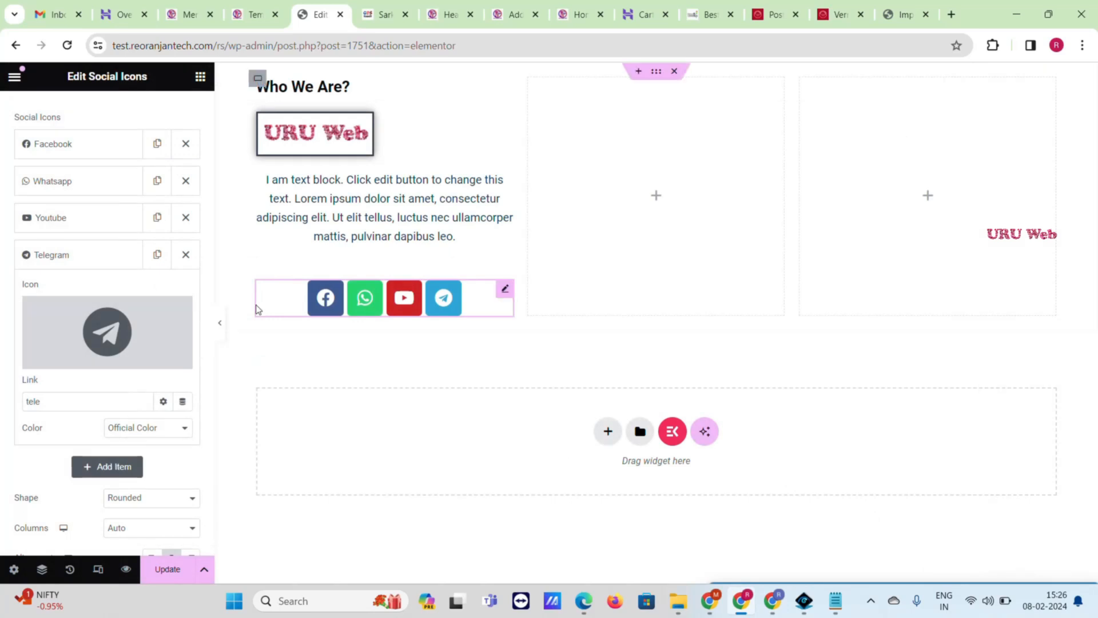
# - Try the Shrink, Pulse and Pulse Shrink hover animations on the social icons, and settle on Pop
pyautogui.scroll(2, 81, 248)
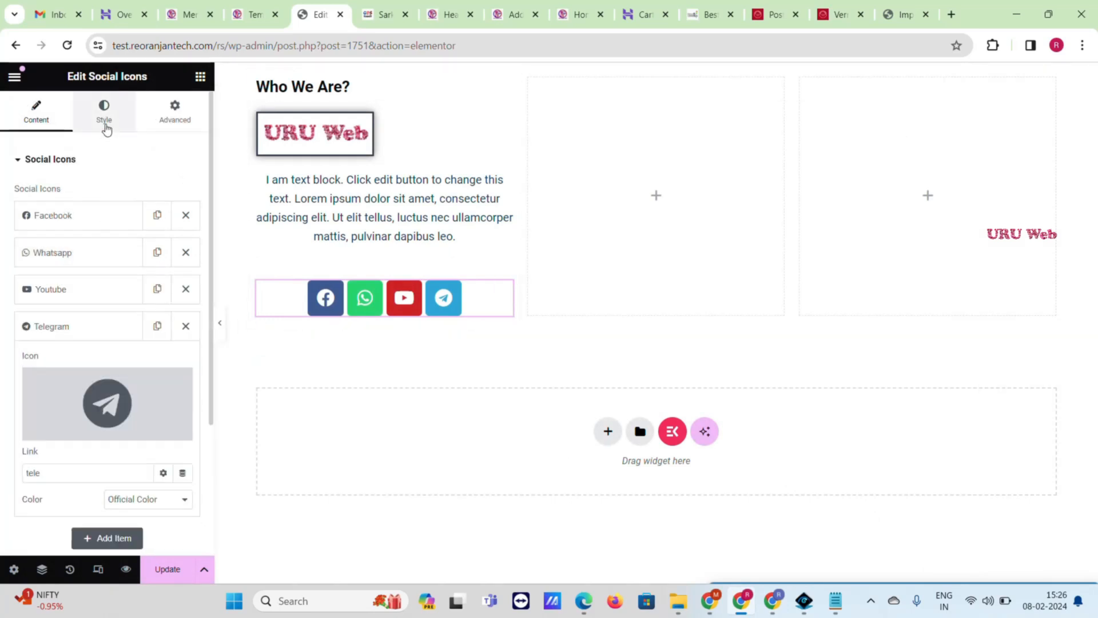
pyautogui.click(105, 118)
pyautogui.scroll(-2, 139, 293)
pyautogui.scroll(2, 81, 299)
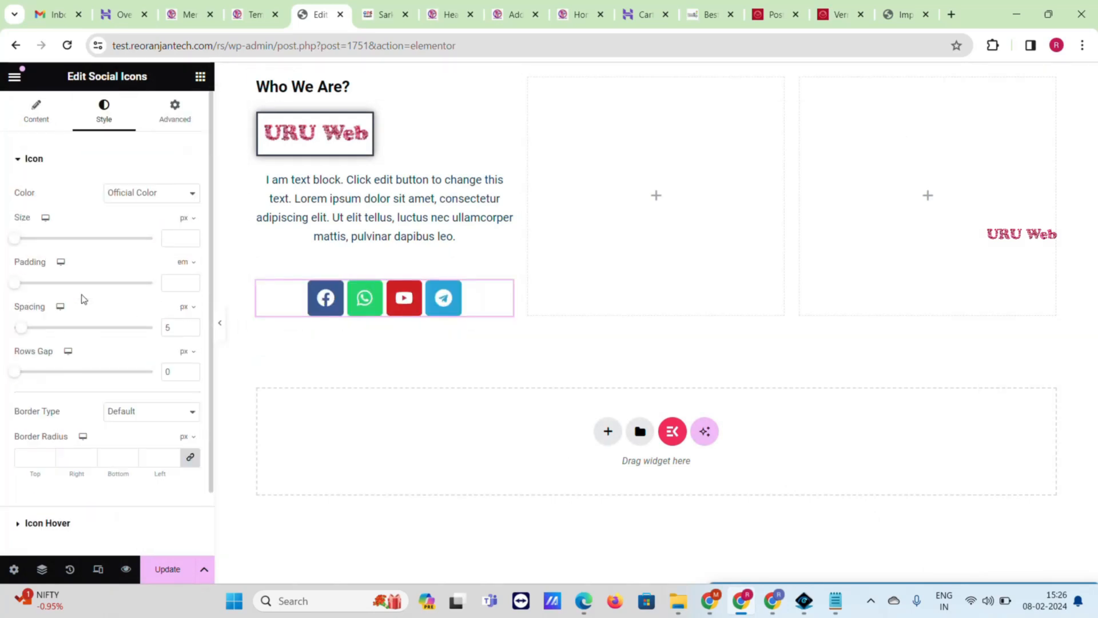
pyautogui.scroll(-2, 36, 429)
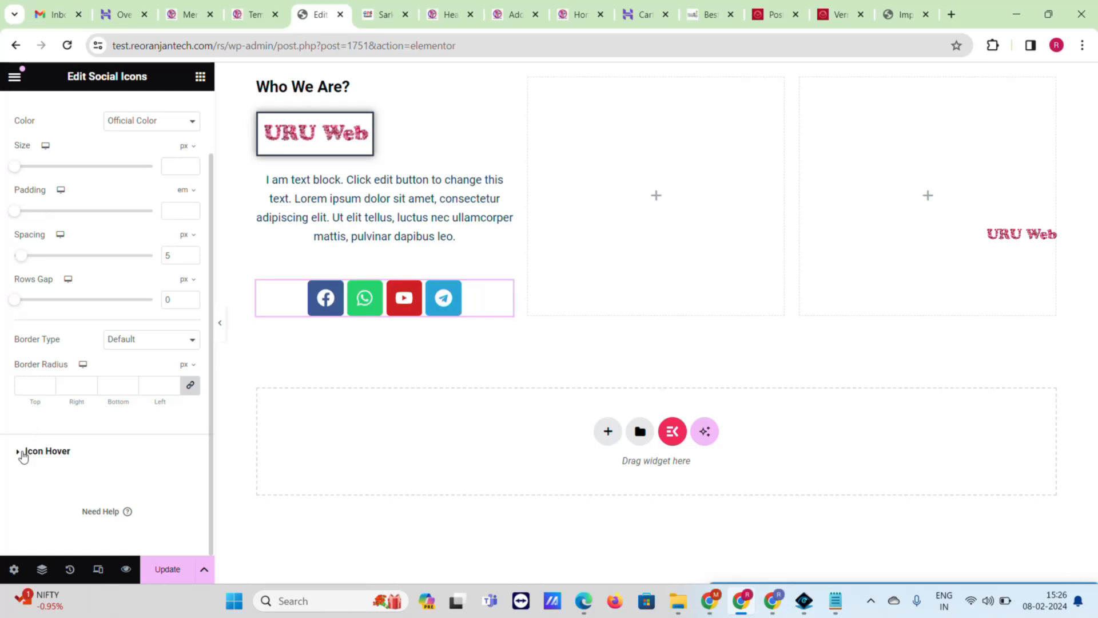
pyautogui.click(23, 453)
pyautogui.click(85, 246)
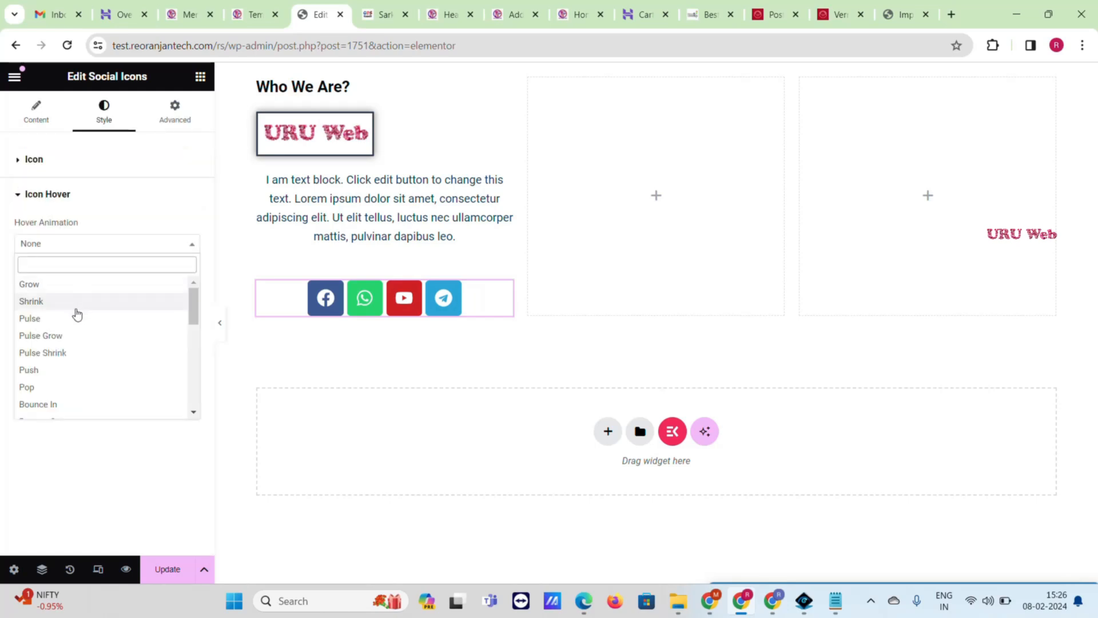
pyautogui.click(77, 309)
pyautogui.click(109, 251)
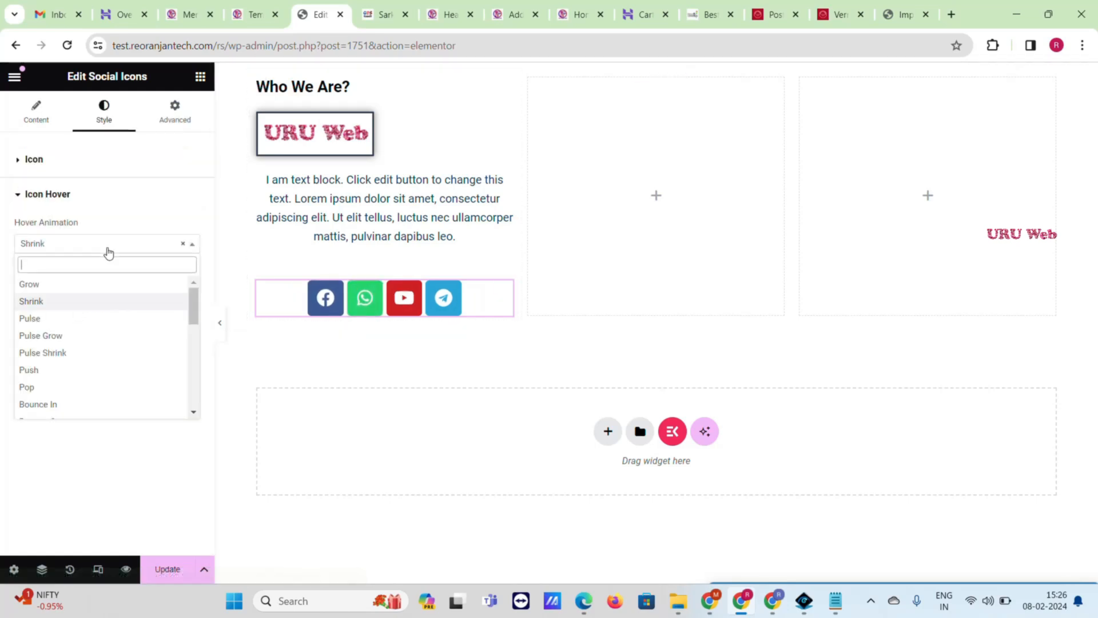
pyautogui.click(86, 318)
pyautogui.click(70, 249)
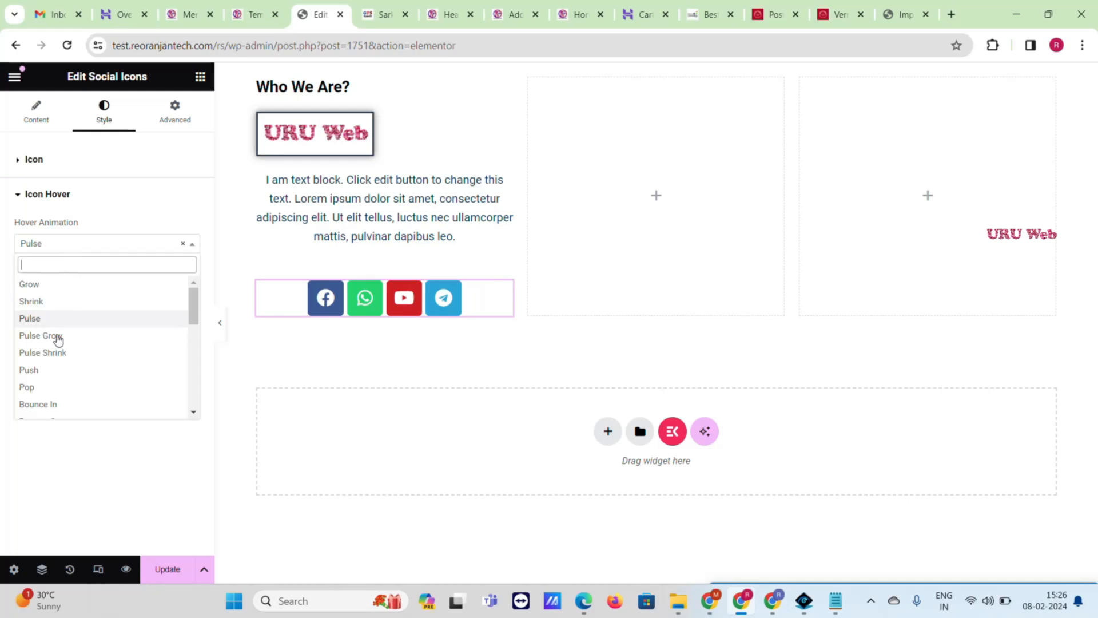
pyautogui.click(56, 353)
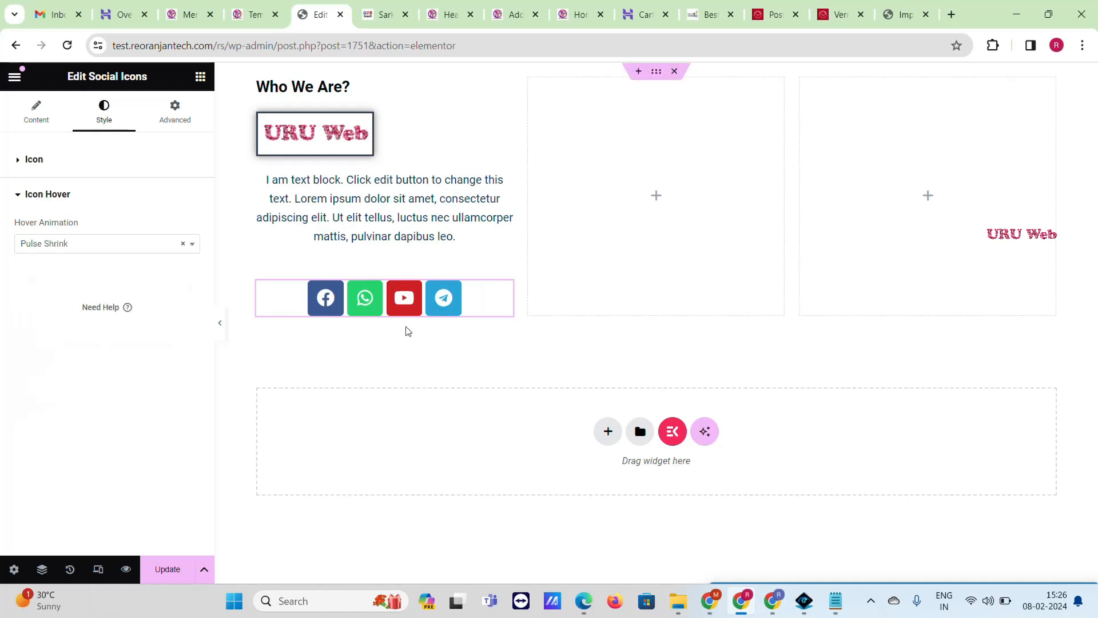
pyautogui.click(102, 243)
pyautogui.click(62, 389)
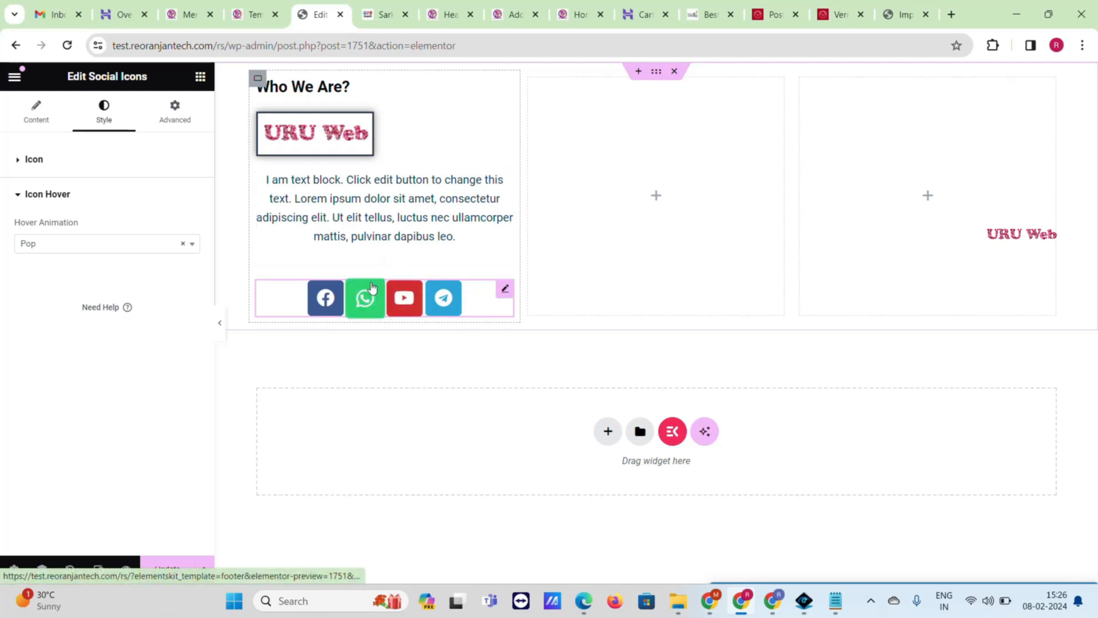
# - Change the social icons' shape to Circle and align them left
pyautogui.click(38, 123)
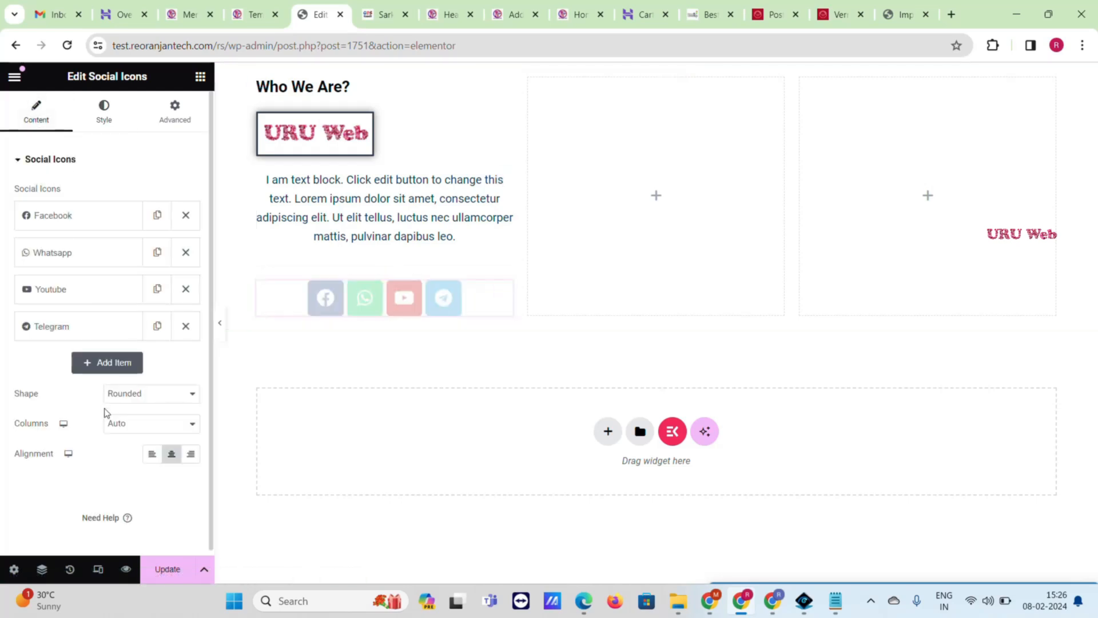
pyautogui.click(129, 394)
pyautogui.click(133, 432)
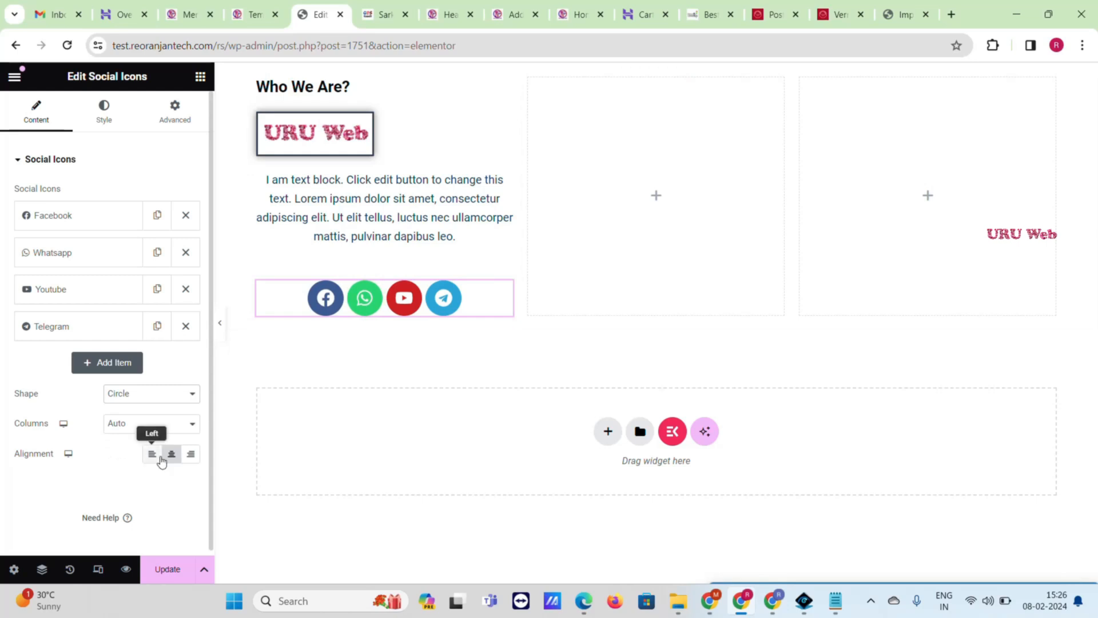
pyautogui.click(157, 456)
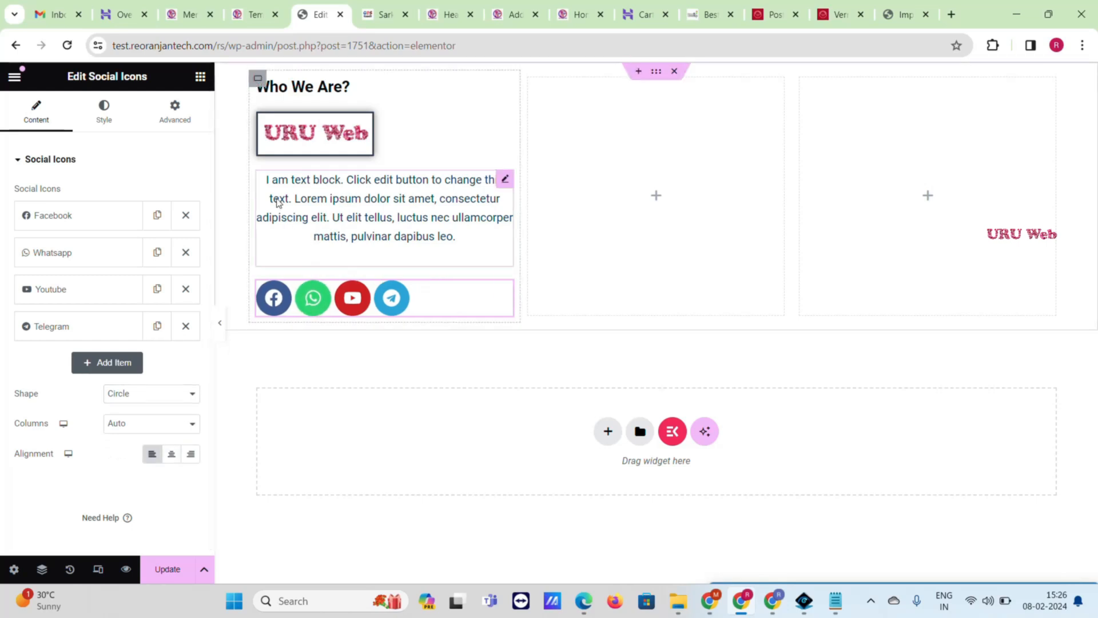
# - Left-align the paragraph in the "Who We Are?" column's text block and update the template
pyautogui.click(279, 203)
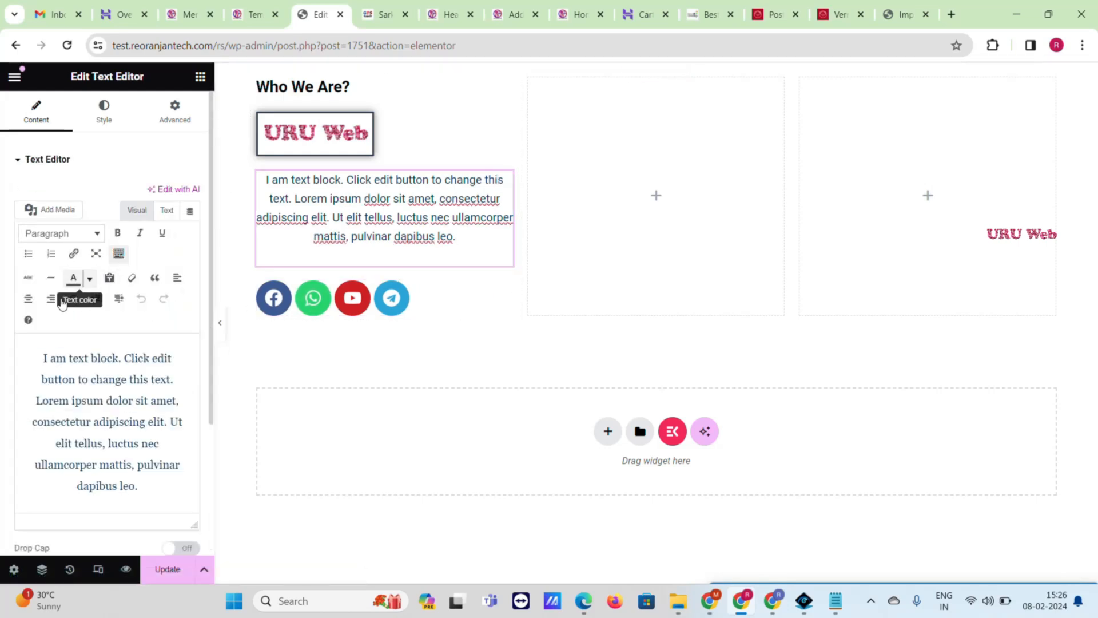
pyautogui.click(177, 278)
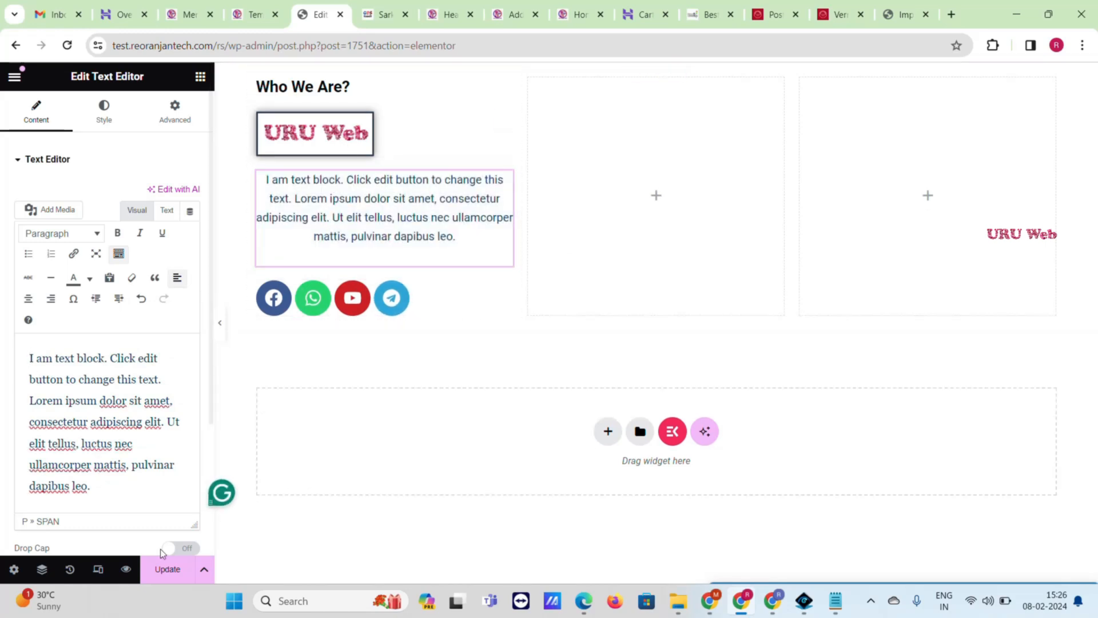
pyautogui.click(167, 569)
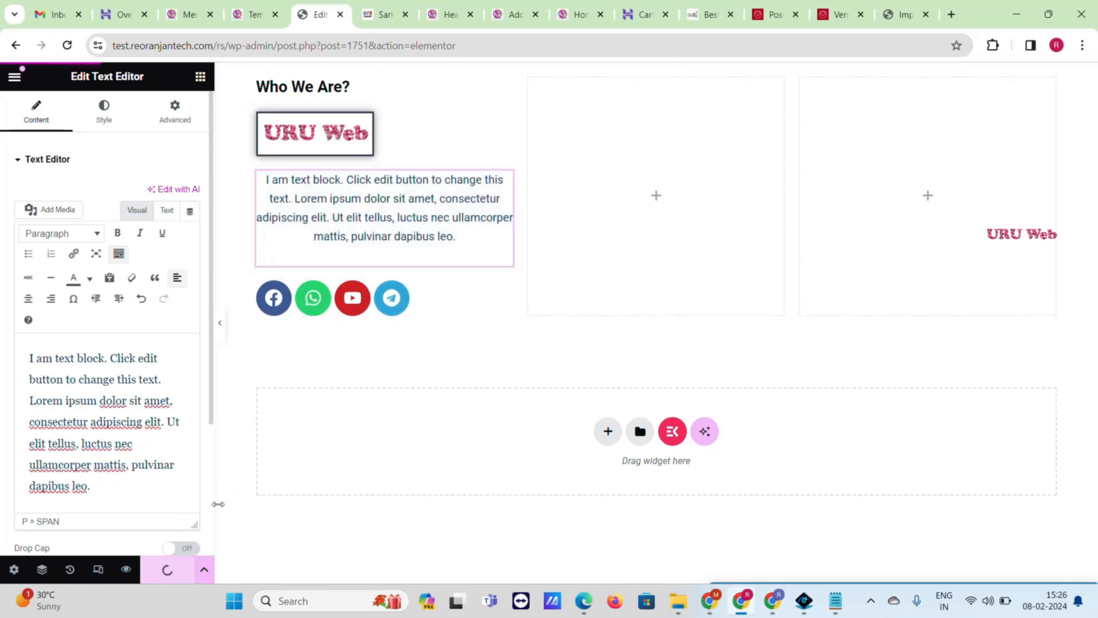
# - Select the "Quick Links" title in the gdsresult.in footer for copying, and add a Heading widget to the empty middle column
pyautogui.click(379, 6)
pyautogui.moveTo(443, 295); pyautogui.dragTo(648, 270)
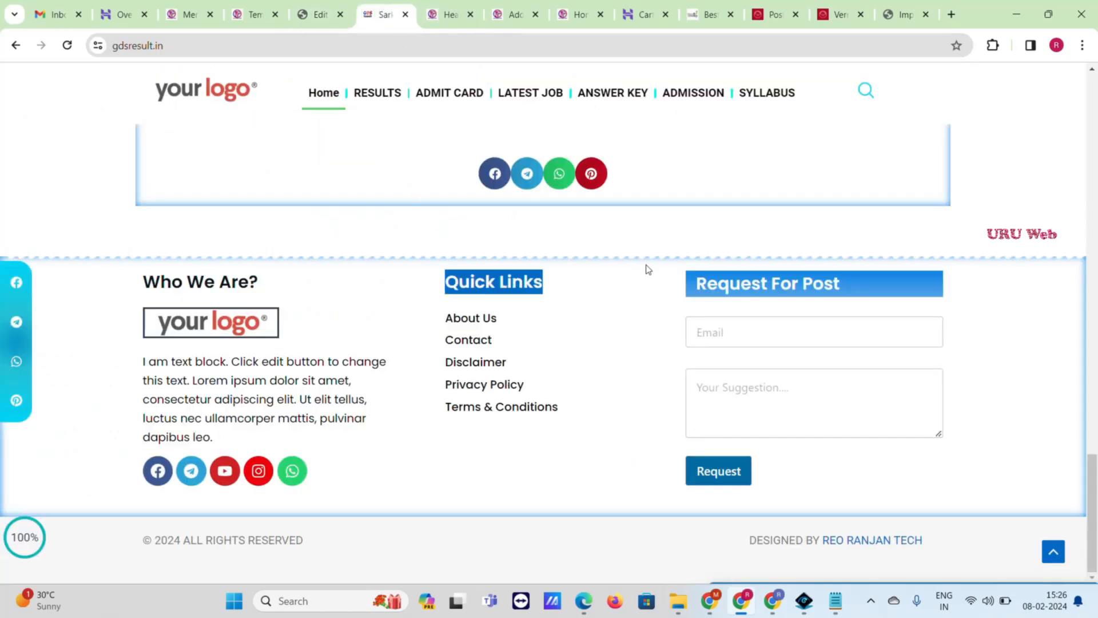
pyautogui.click(310, 18)
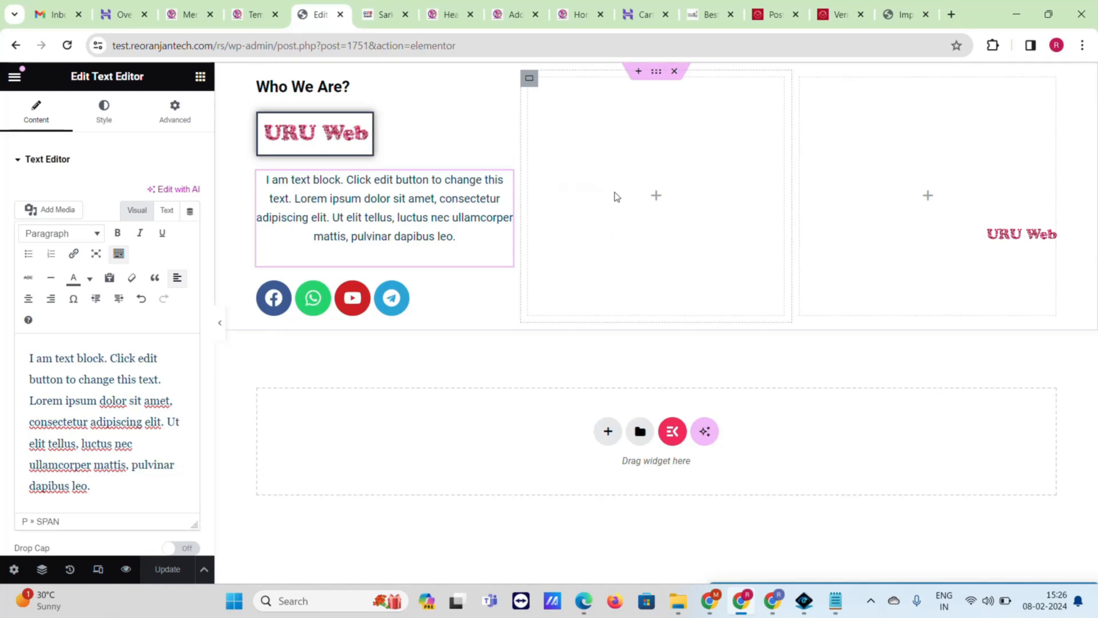
pyautogui.click(656, 195)
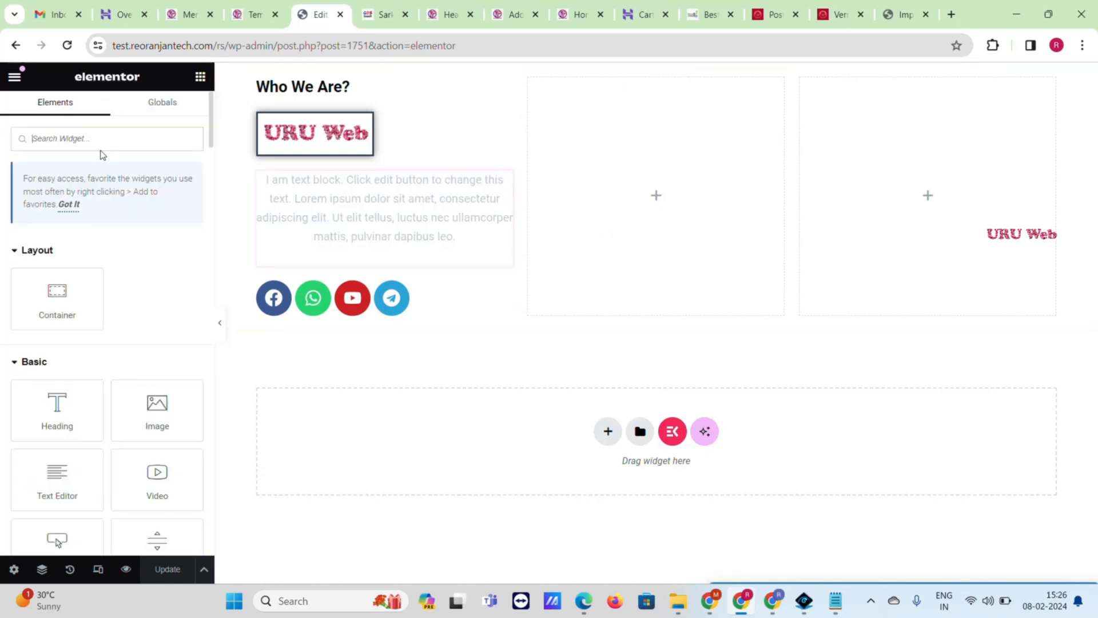
pyautogui.moveTo(77, 387); pyautogui.dragTo(638, 131)
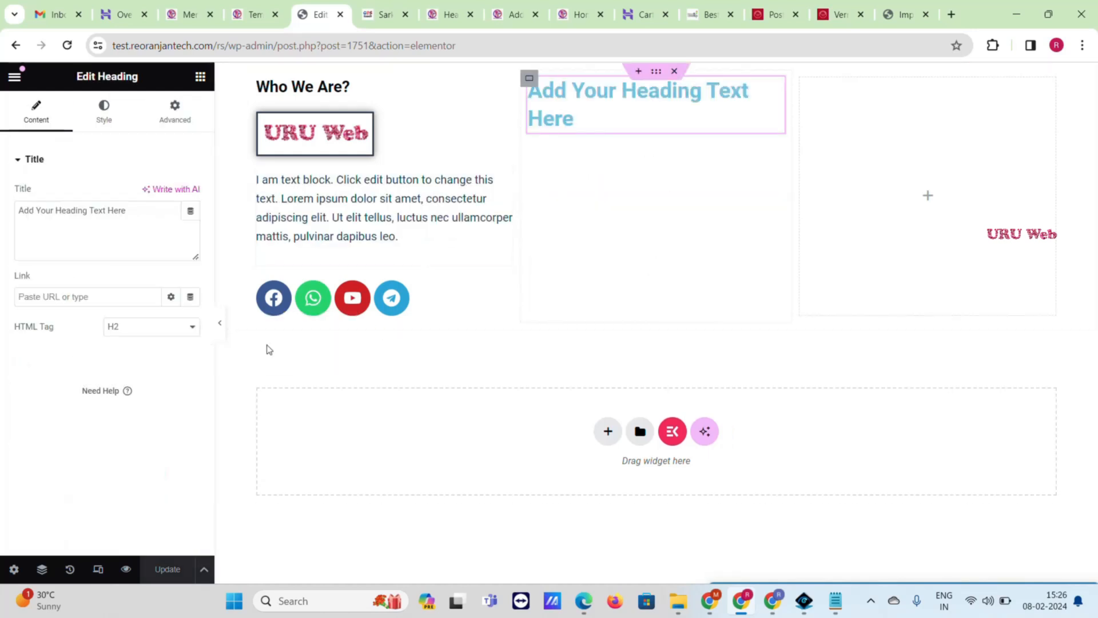
# - Set the middle column heading's title to "Quick Links" and its text color to #001017
pyautogui.tripleClick(108, 212)
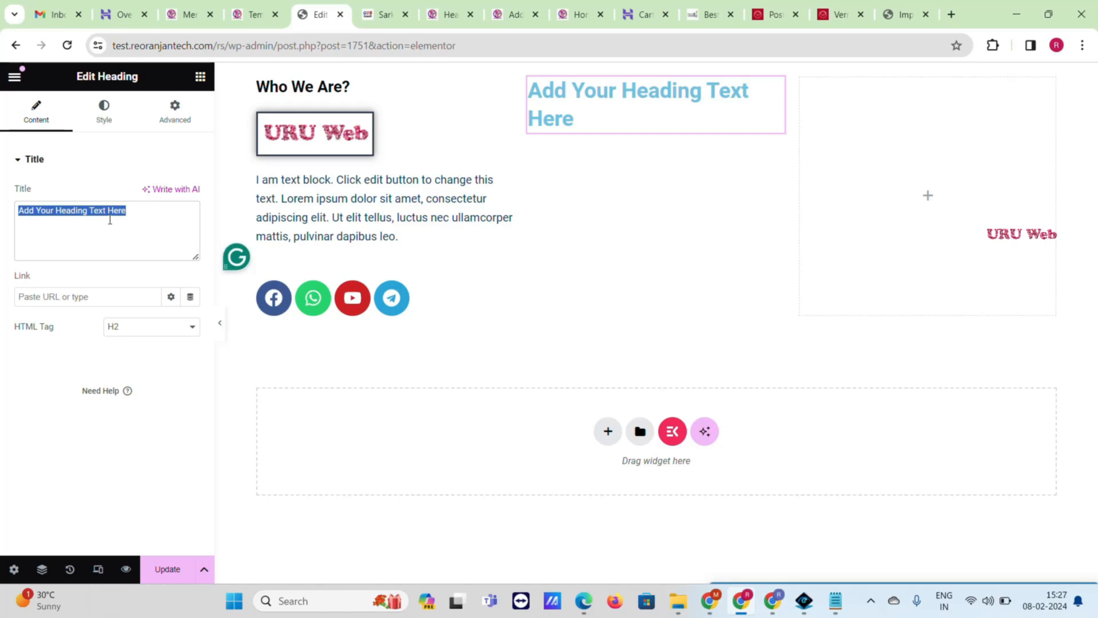
pyautogui.write('Quick Links')
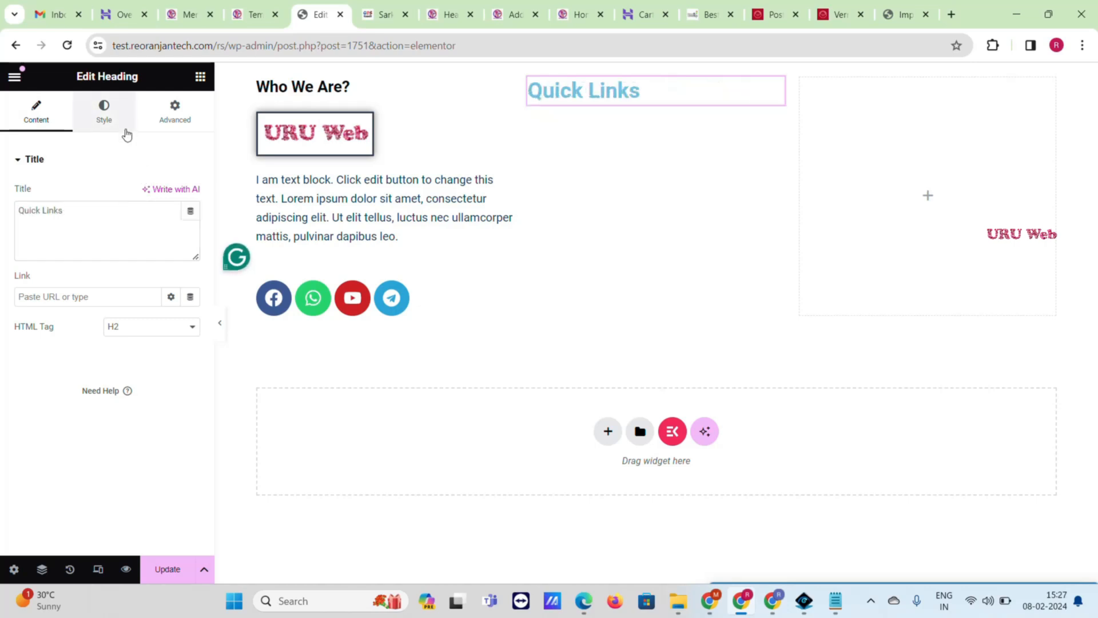
pyautogui.click(126, 127)
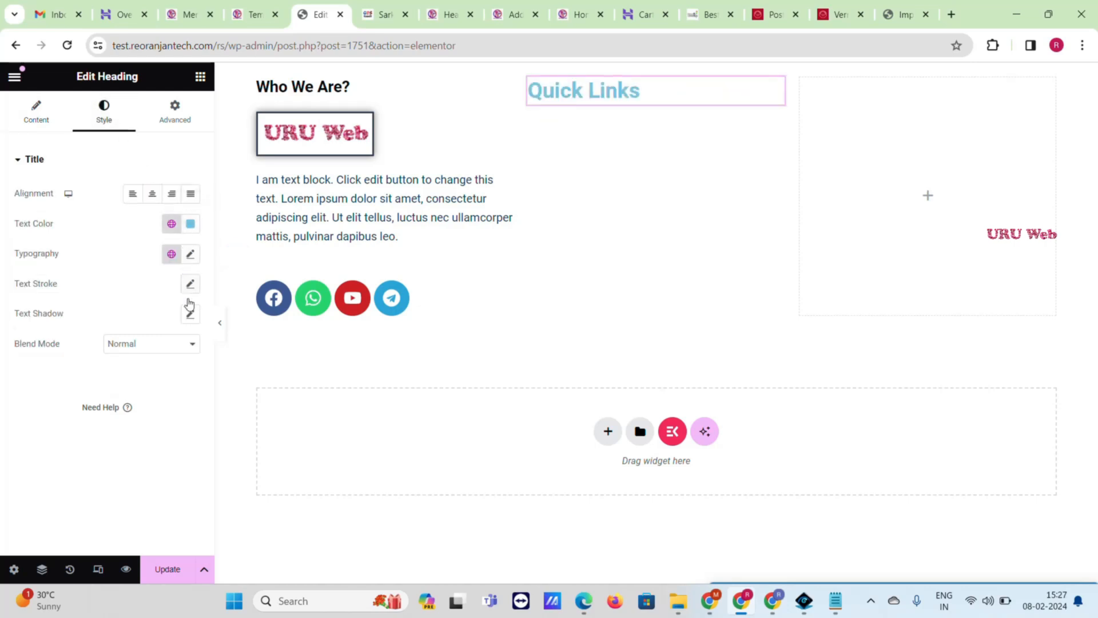
pyautogui.click(190, 224)
# - Select "About Us" in the reference footer for copying, and add an Icon List widget below the "Quick Links" heading
pyautogui.click(374, 10)
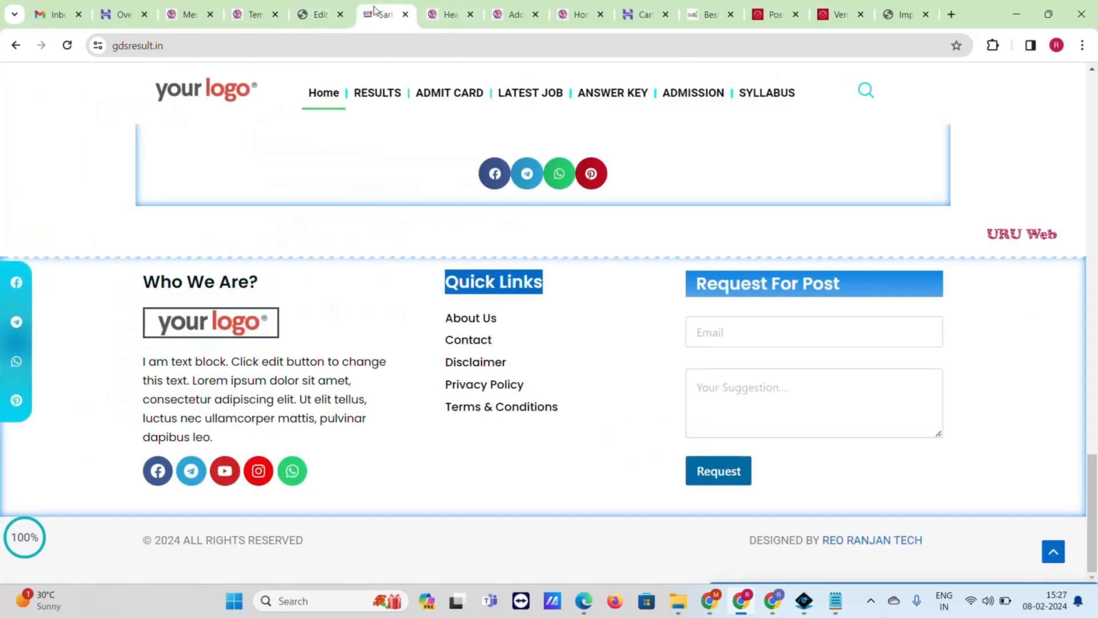
pyautogui.moveTo(430, 321); pyautogui.dragTo(522, 317)
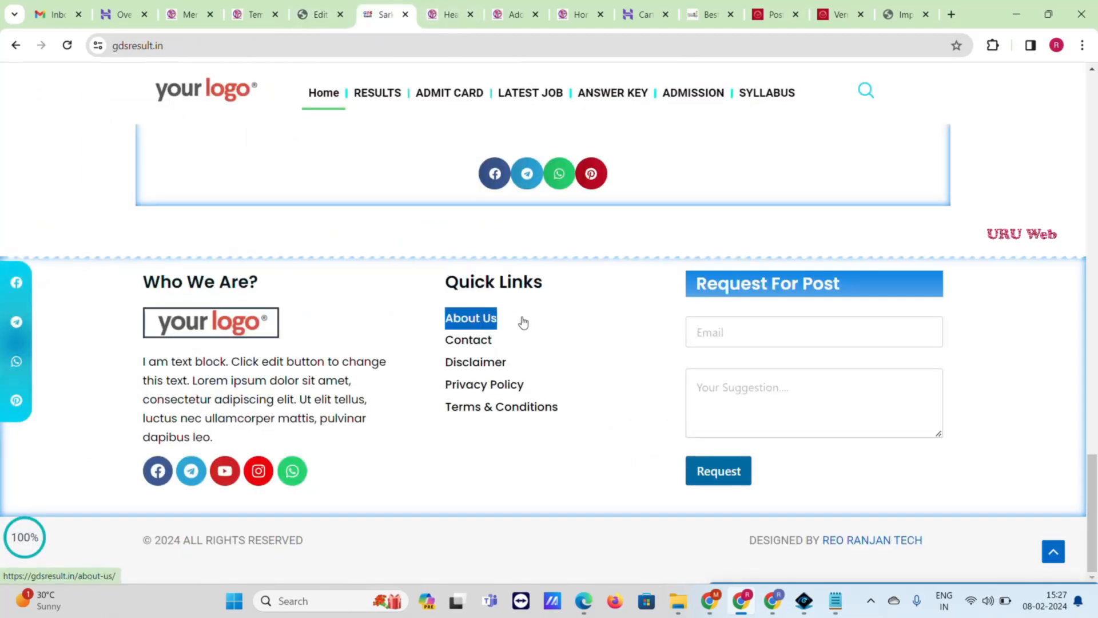
pyautogui.click(319, 14)
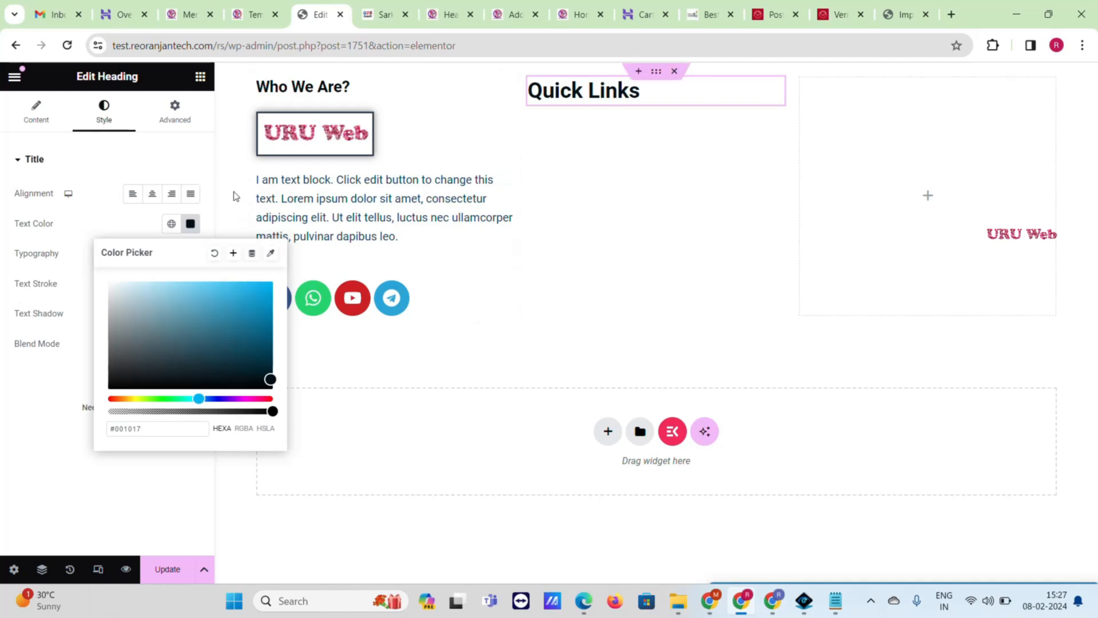
pyautogui.click(200, 78)
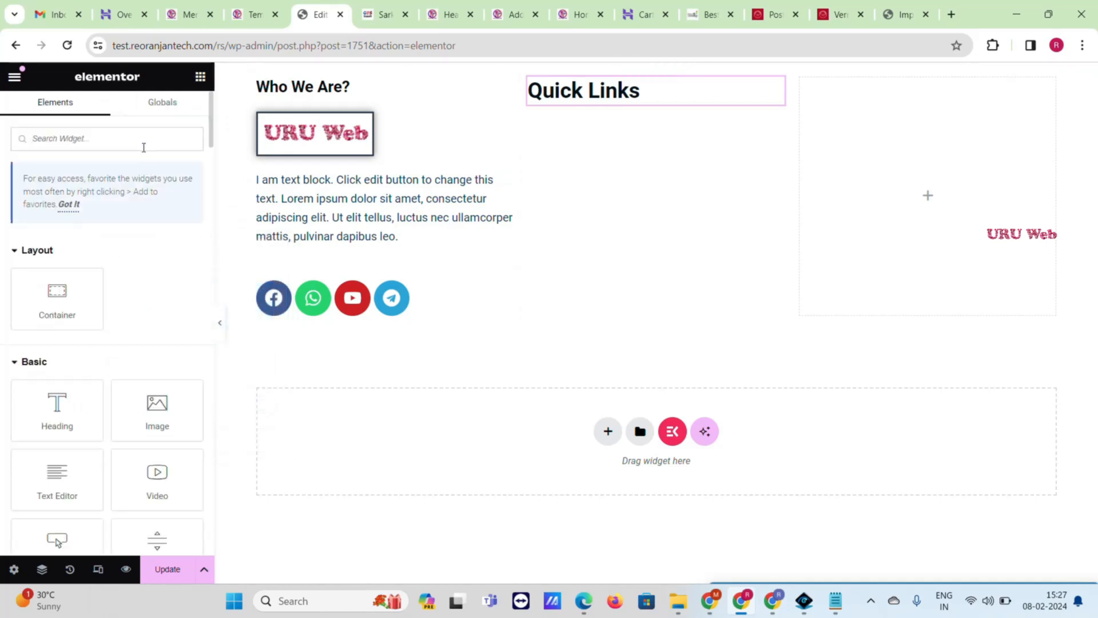
pyautogui.write('lis')
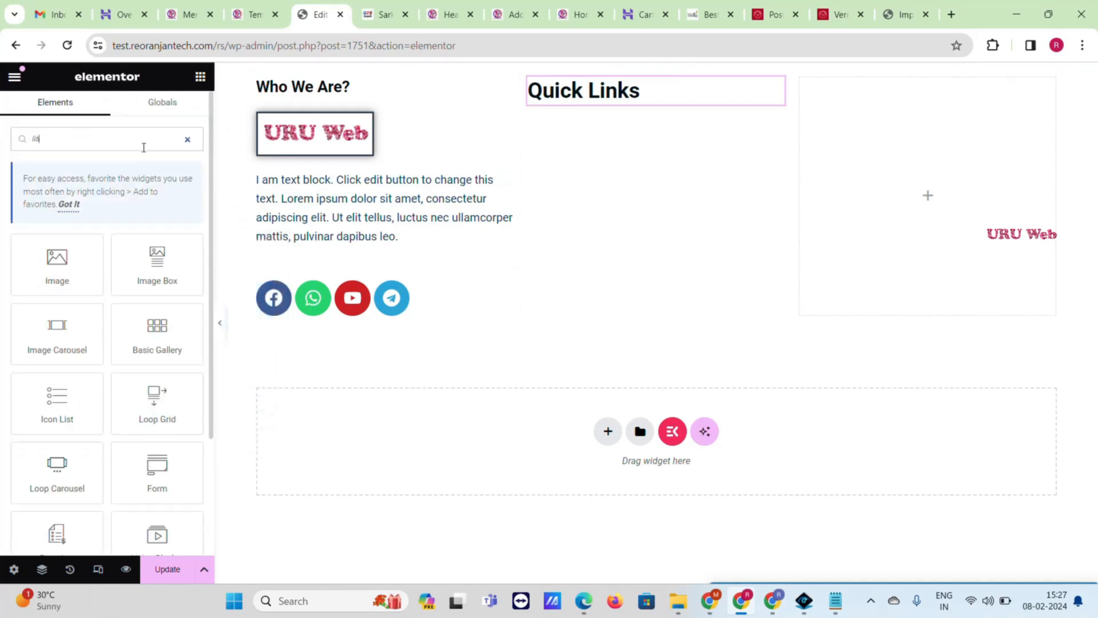
pyautogui.moveTo(66, 417); pyautogui.dragTo(622, 119)
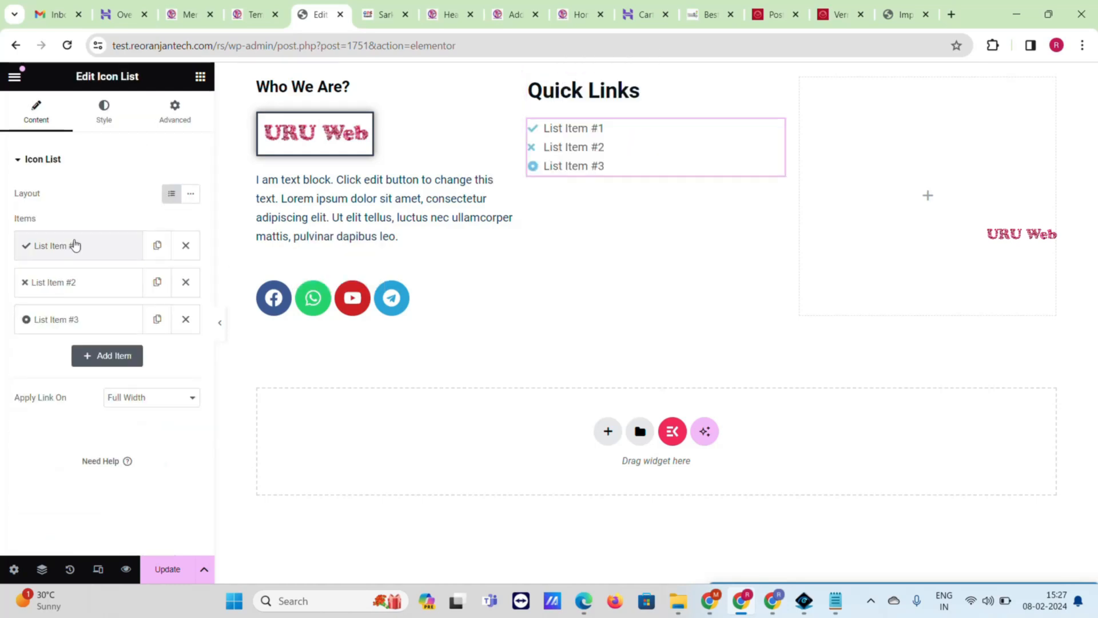
# - Rename the first list item "About Us" and the second "Contact", and remove the icons from both
pyautogui.click(74, 245)
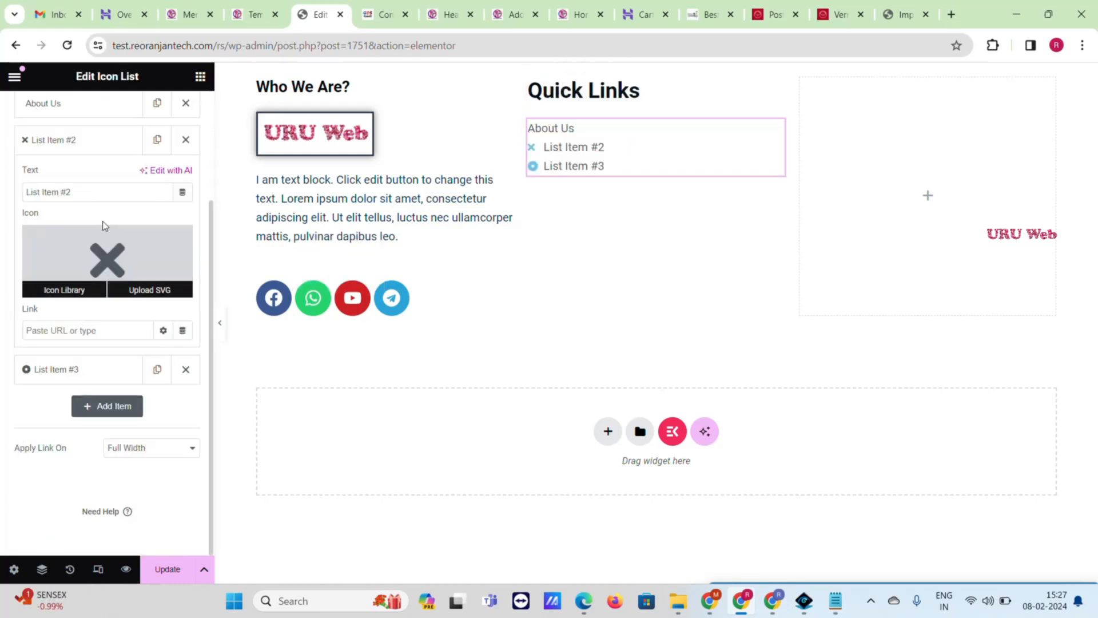
pyautogui.click(104, 198)
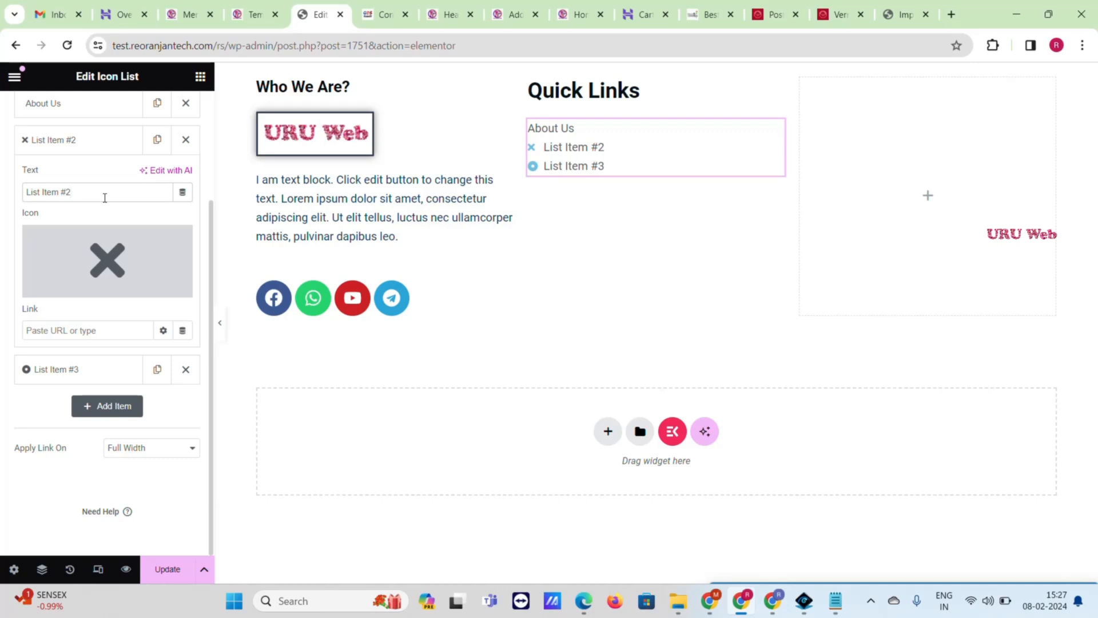
pyautogui.tripleClick(105, 197)
pyautogui.write('Contact')
pyautogui.moveTo(106, 255)
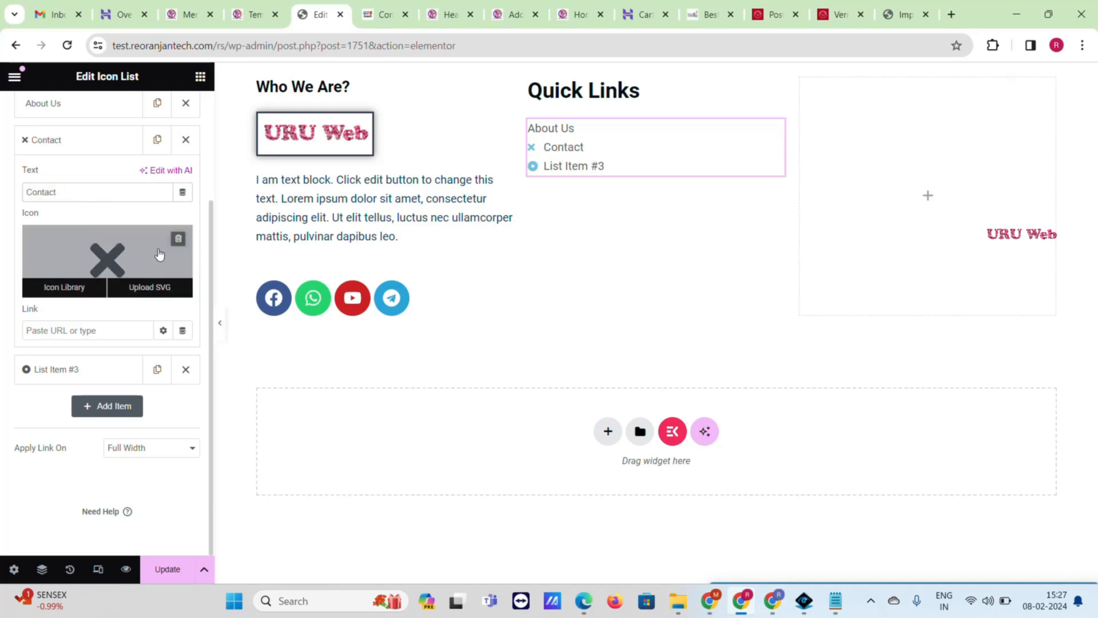
pyautogui.click(177, 240)
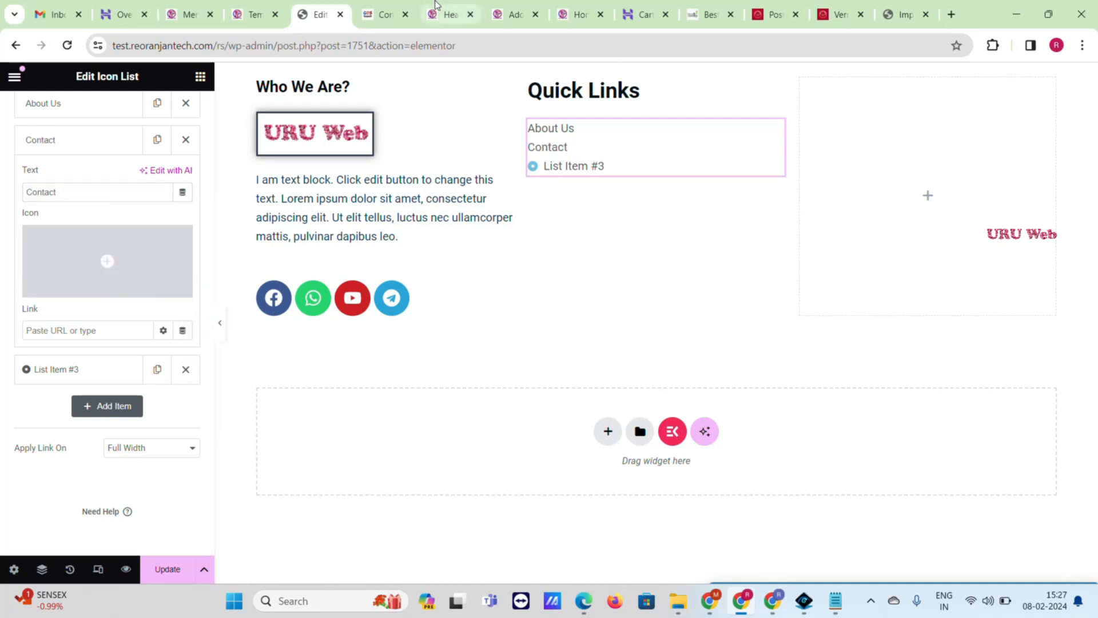
# - Name the third list item "Disclaimer" and a new fourth item "Privacy Policy", copied from the reference footer, and remove both icons
pyautogui.click(394, 6)
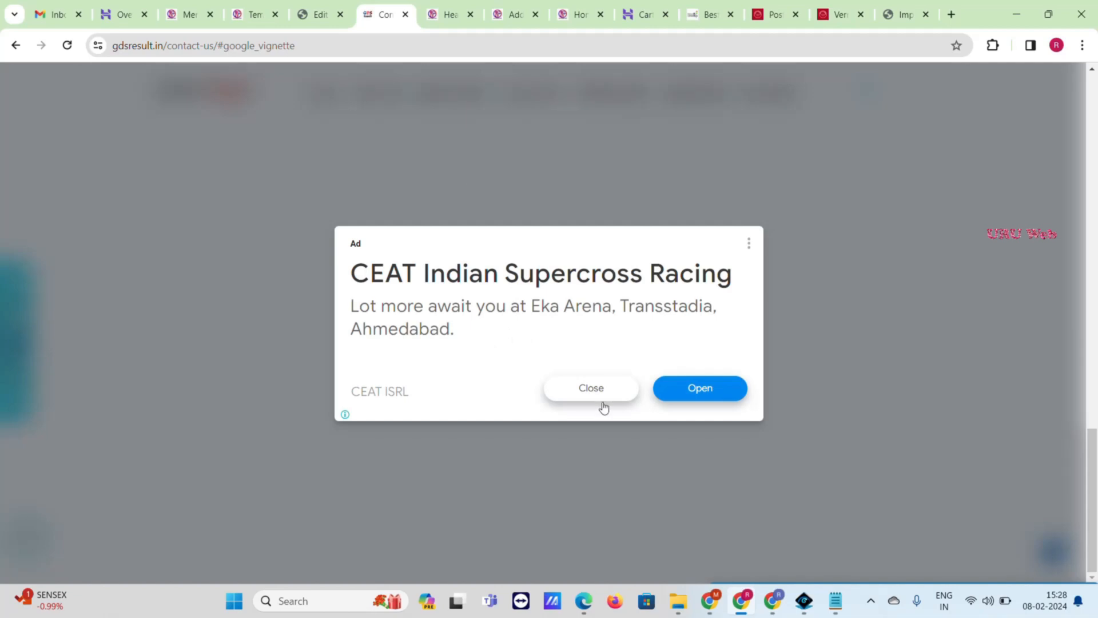
pyautogui.click(591, 389)
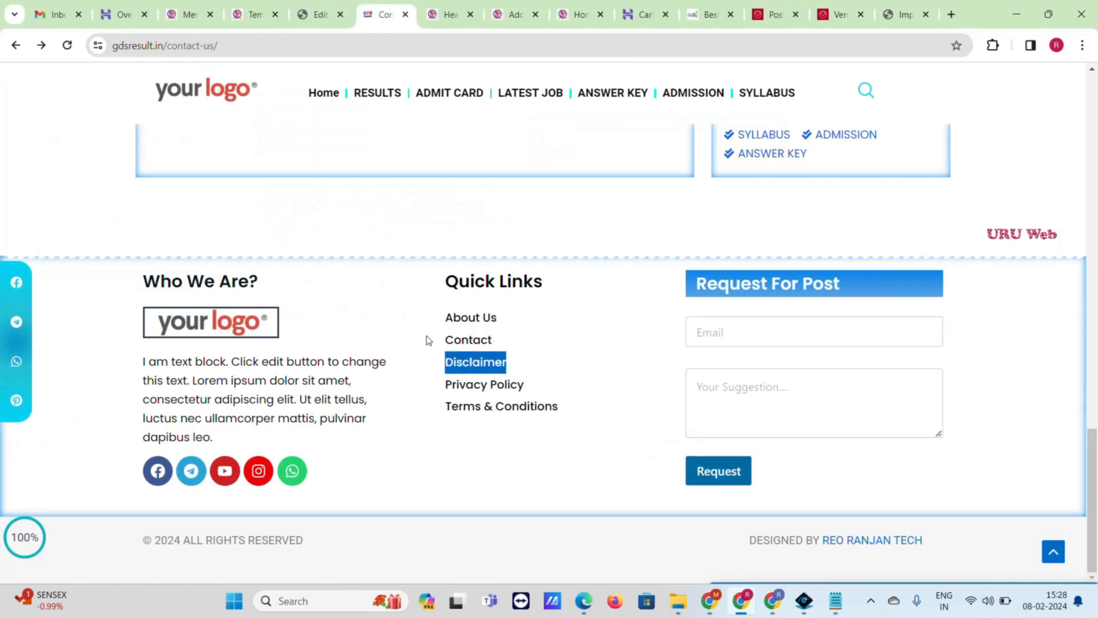
pyautogui.moveTo(444, 382); pyautogui.dragTo(580, 378)
pyautogui.hotkey('ctrl', 'c')
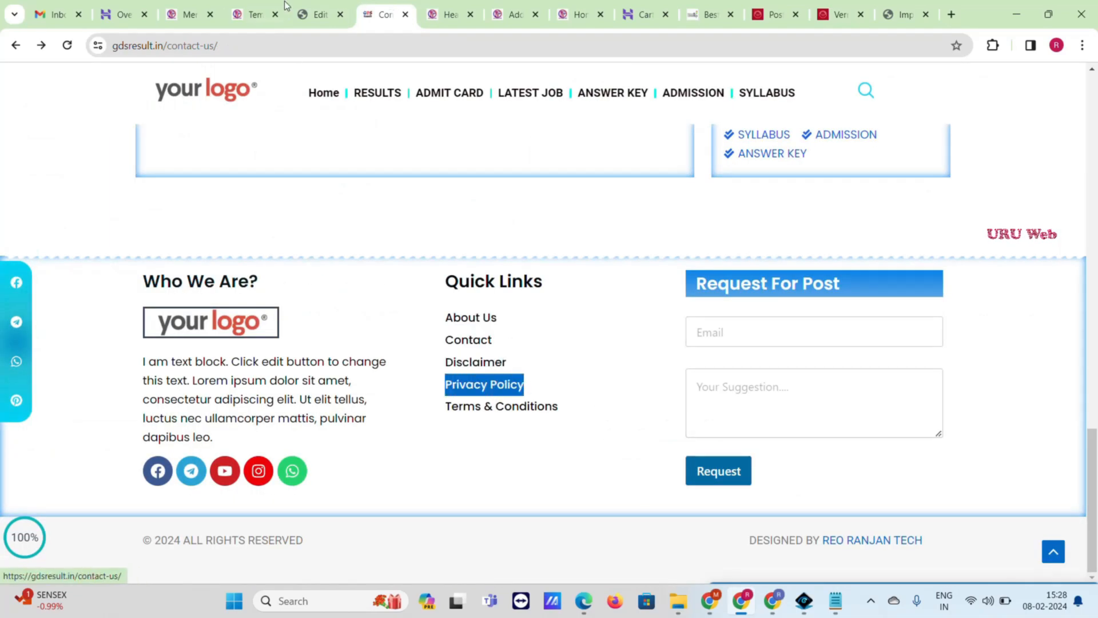
pyautogui.click(312, 14)
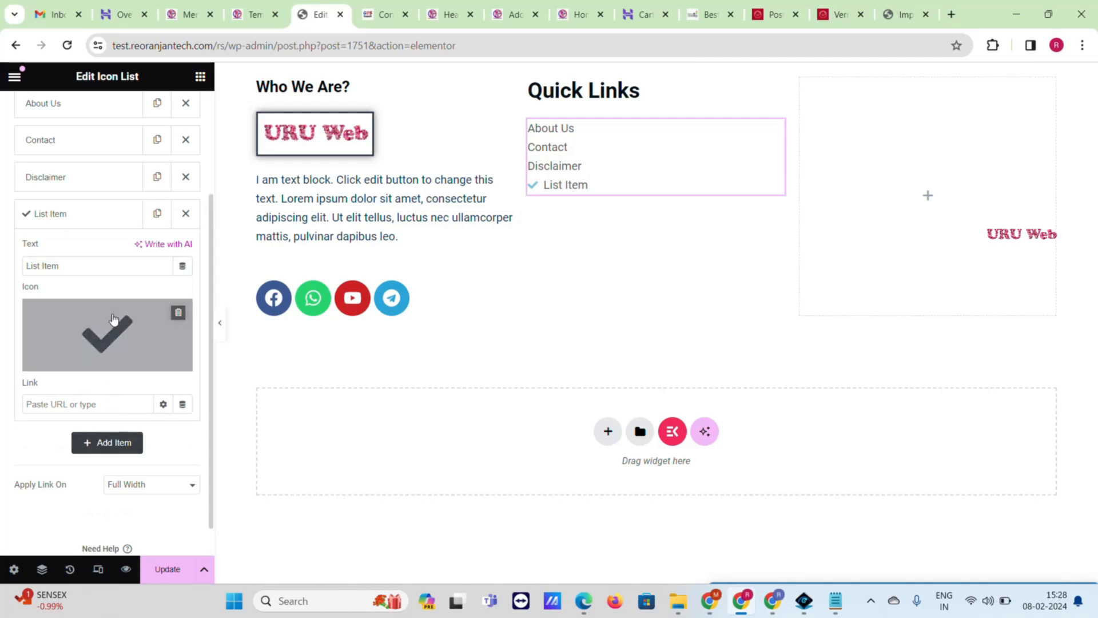
pyautogui.tripleClick(111, 268)
pyautogui.hotkey('ctrl', 'v')
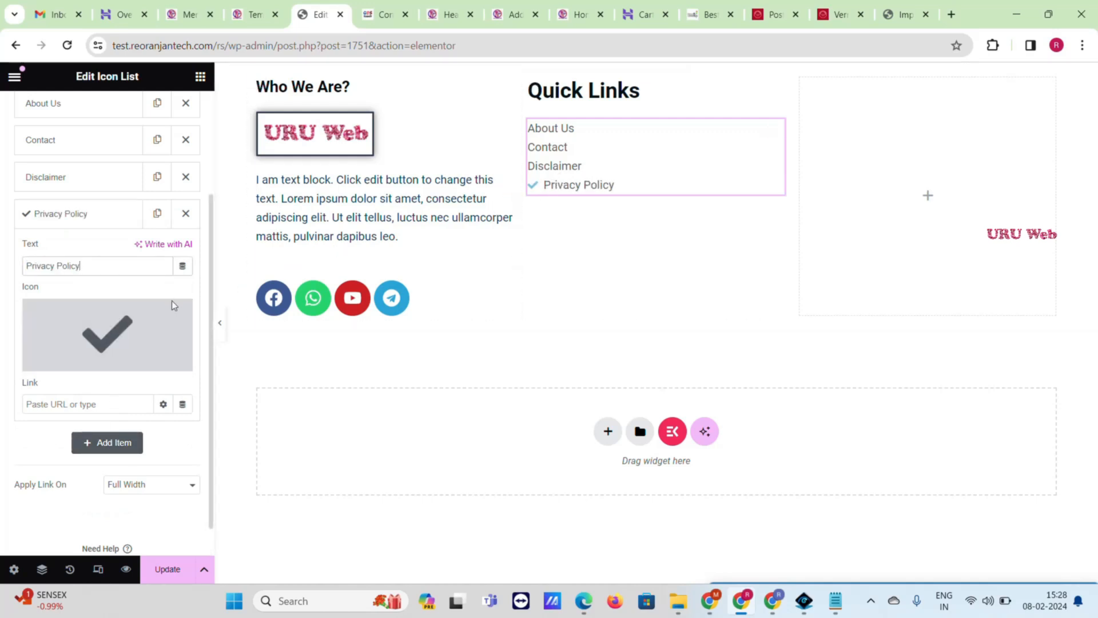
pyautogui.click(175, 318)
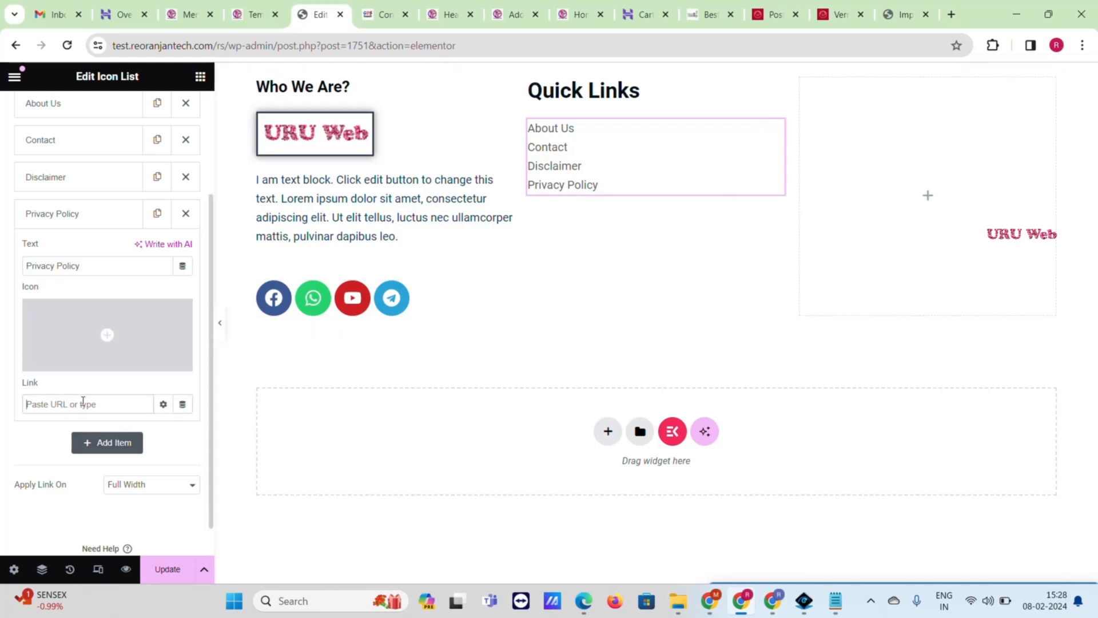
# - Copy "Terms & Conditions" from the reference footer into a new fifth list item and remove its icon
pyautogui.click(444, 5)
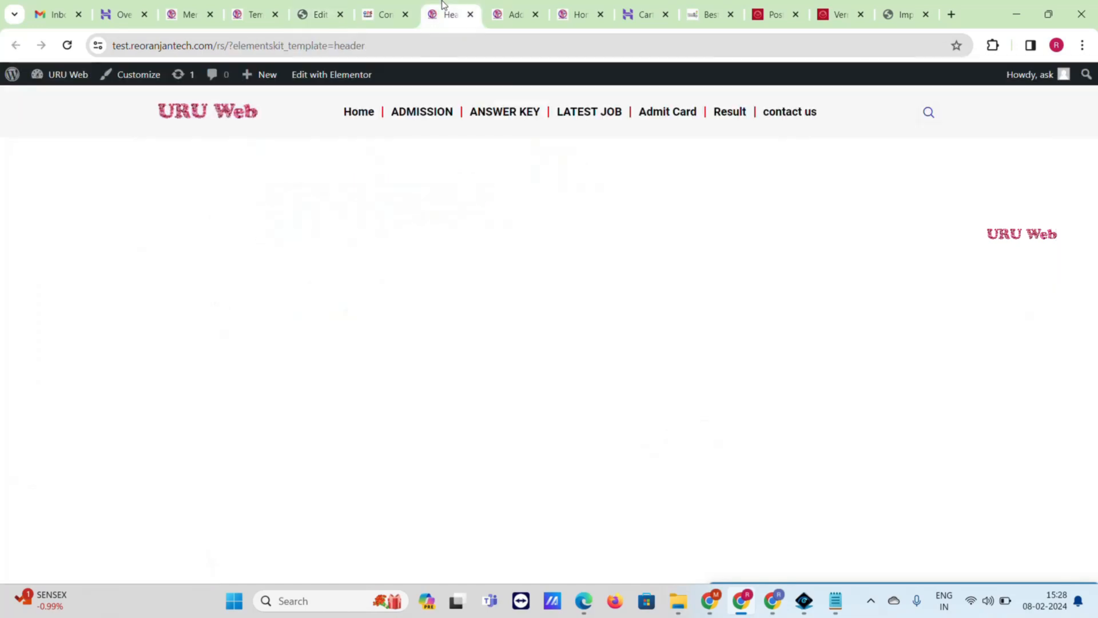
pyautogui.click(403, 6)
pyautogui.moveTo(440, 410); pyautogui.dragTo(572, 402)
pyautogui.hotkey('ctrl', 'c')
pyautogui.click(315, 14)
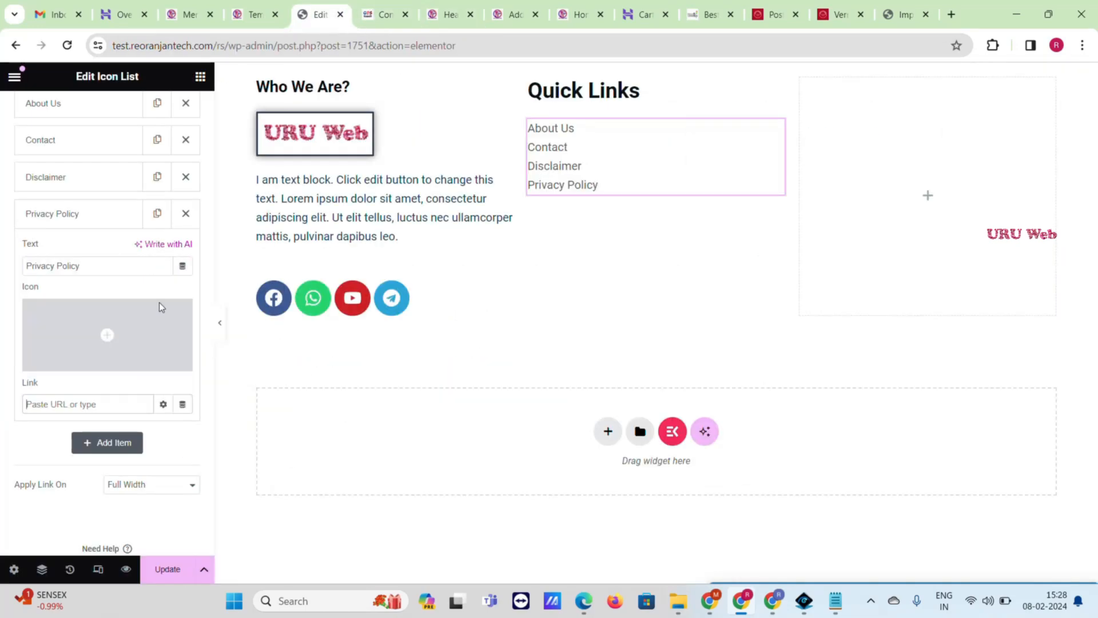
pyautogui.click(107, 441)
pyautogui.tripleClick(115, 303)
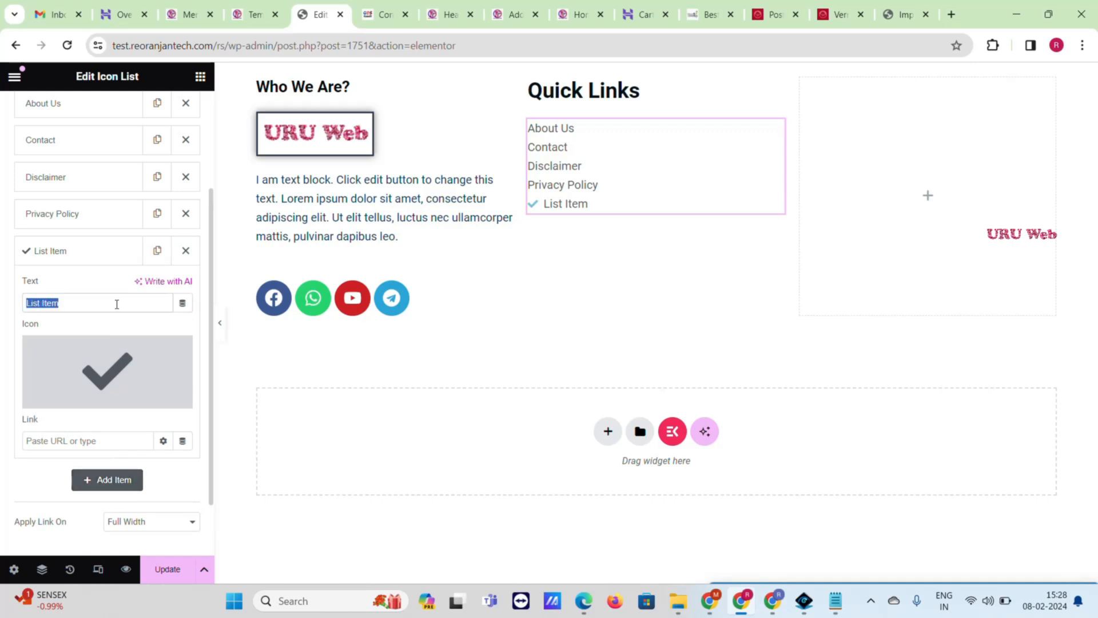
pyautogui.hotkey('ctrl', 'v')
pyautogui.click(178, 349)
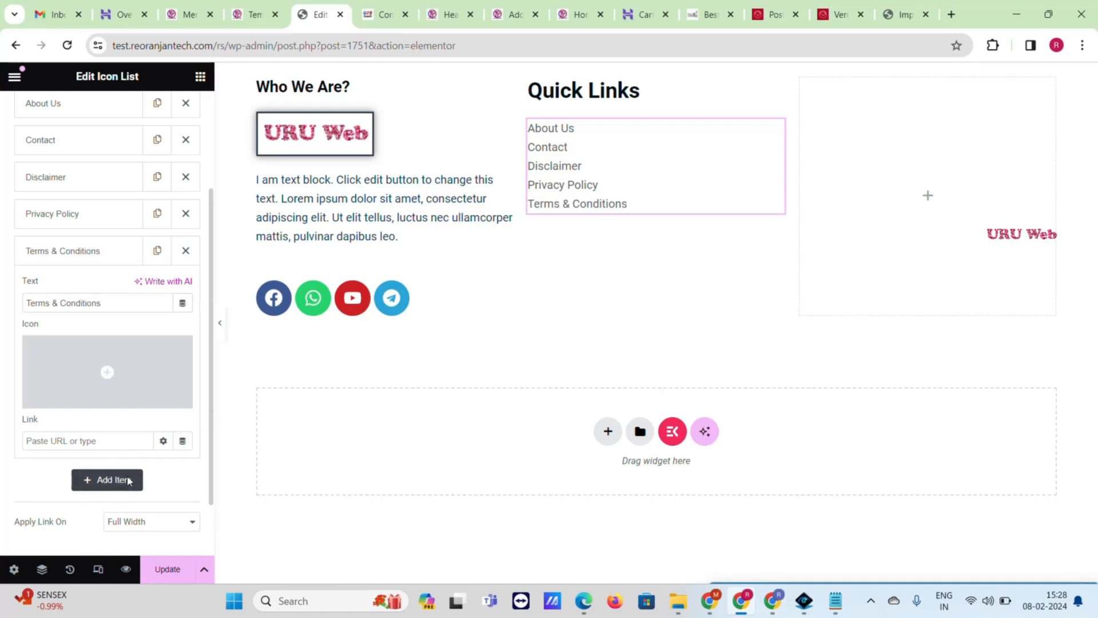
# - Set the icon list's text typography to size 14 px and weight 700 (Bold)
pyautogui.scroll(3, 90, 401)
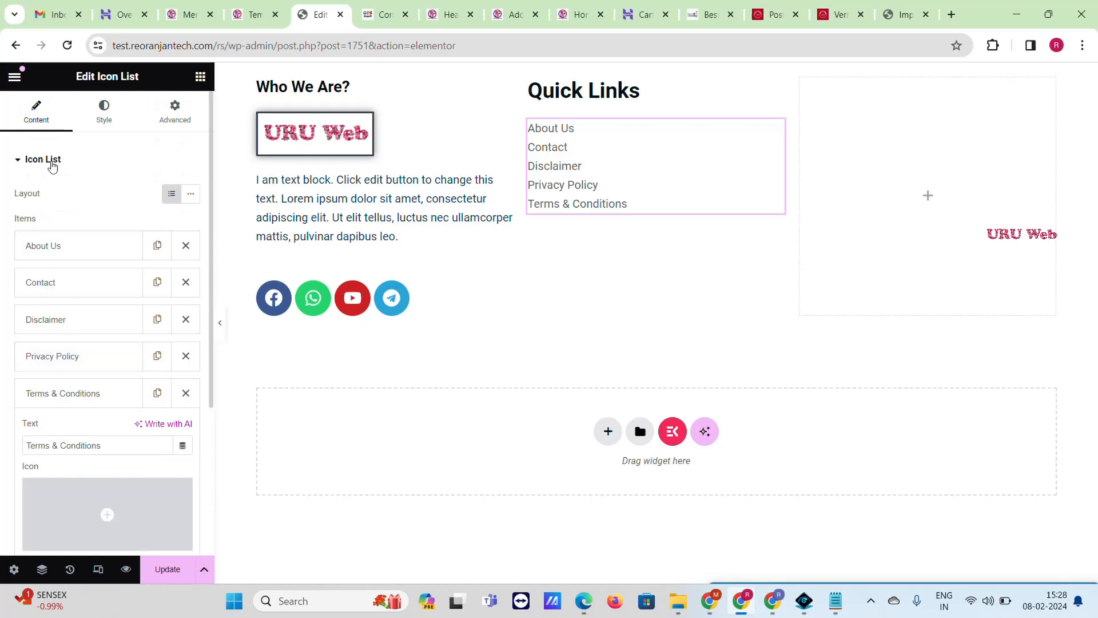
pyautogui.click(105, 112)
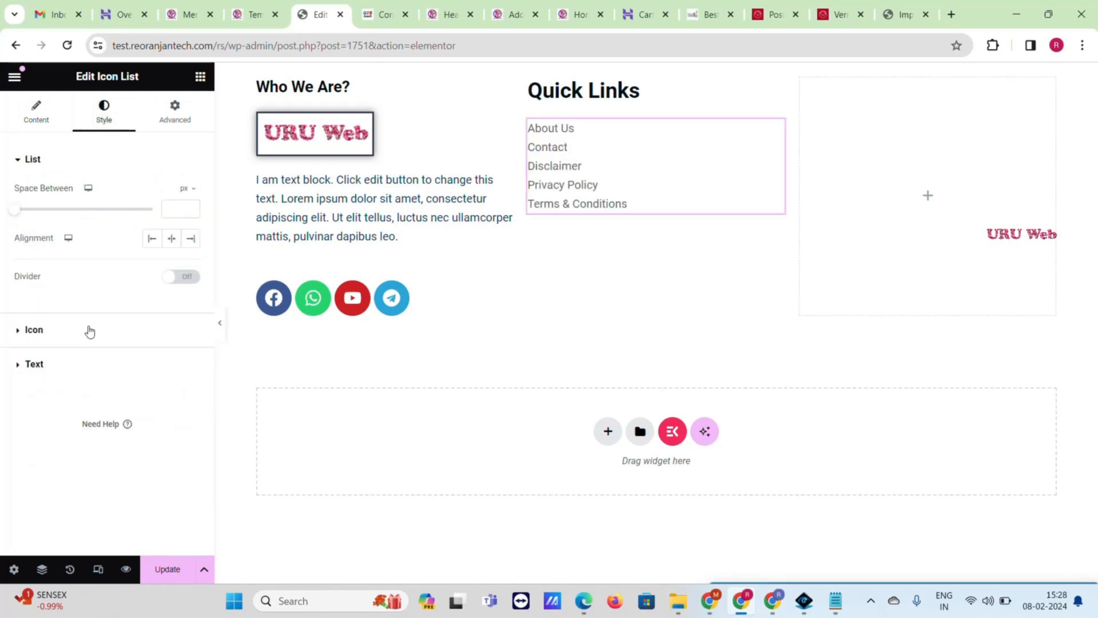
pyautogui.click(89, 372)
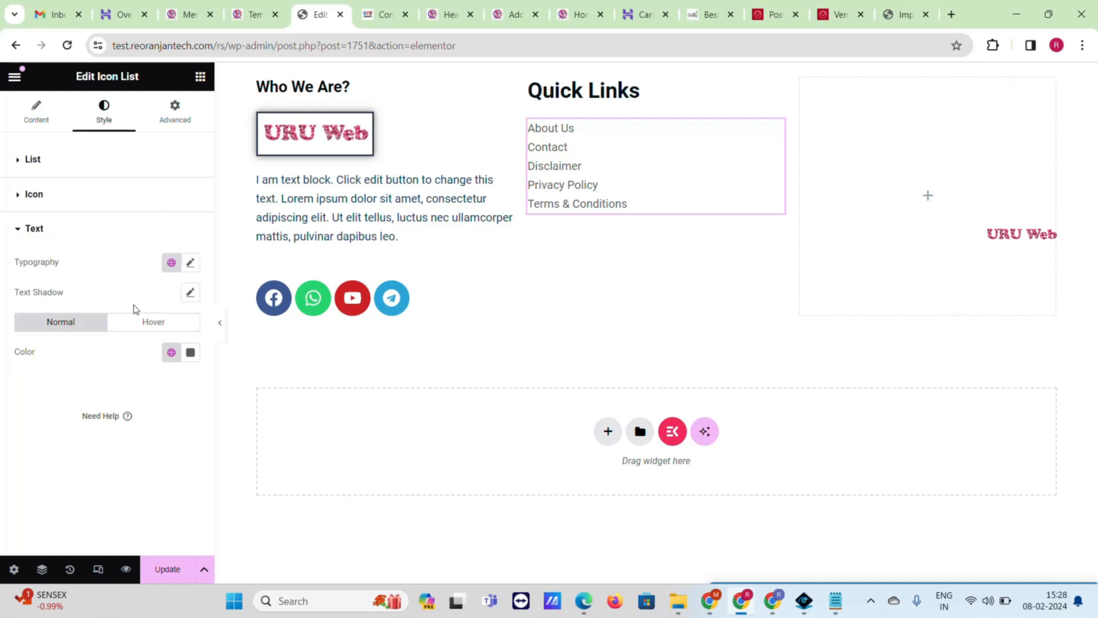
pyautogui.click(190, 262)
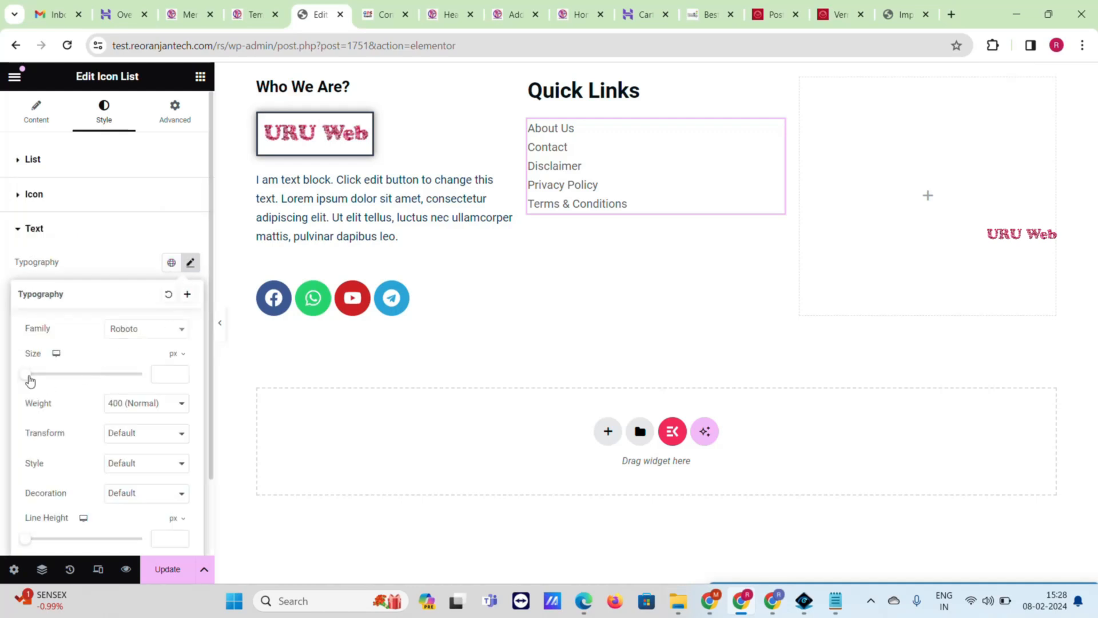
pyautogui.moveTo(23, 379); pyautogui.dragTo(31, 378)
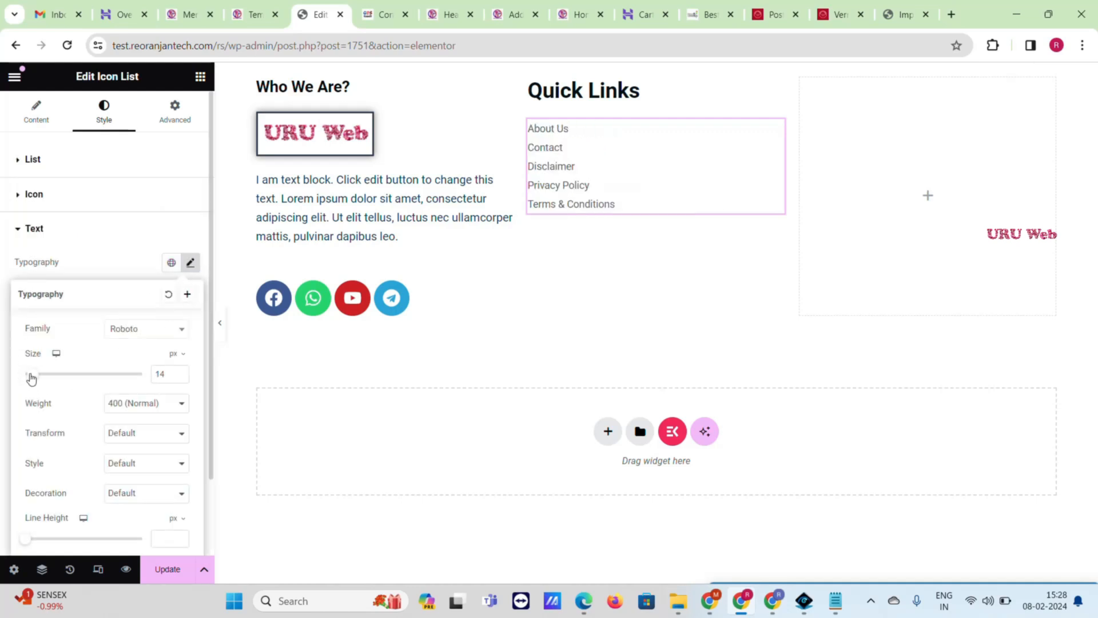
pyautogui.click(167, 403)
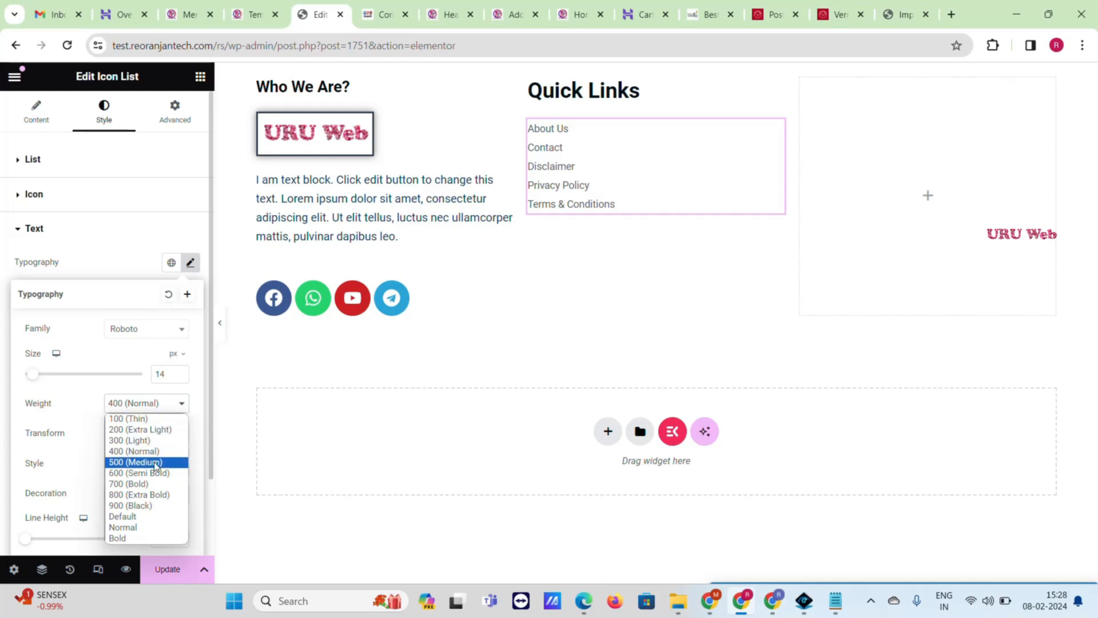
pyautogui.click(154, 484)
pyautogui.scroll(-2, 150, 437)
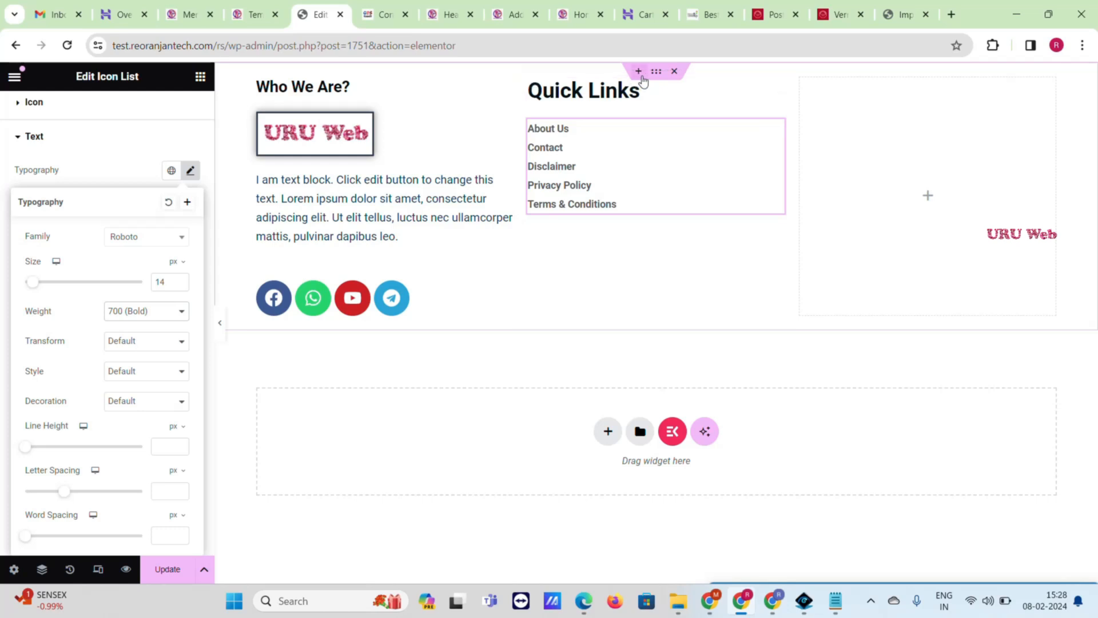
# - Set the middle column container's padding to 15 px left and 0 on the other sides, and update the page
pyautogui.click(651, 80)
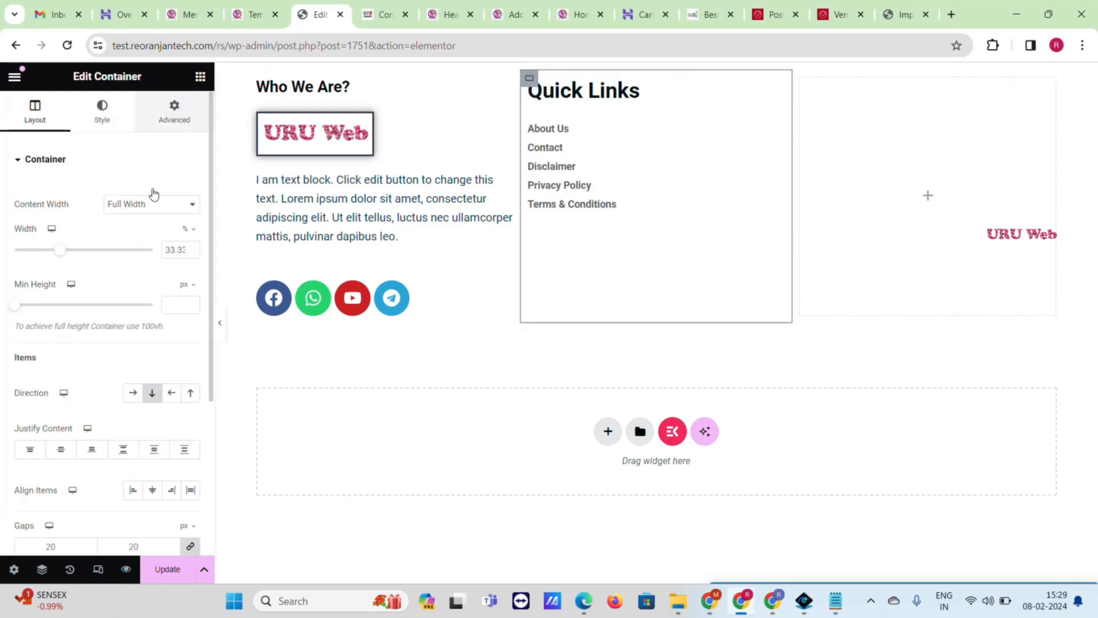
pyautogui.click(175, 112)
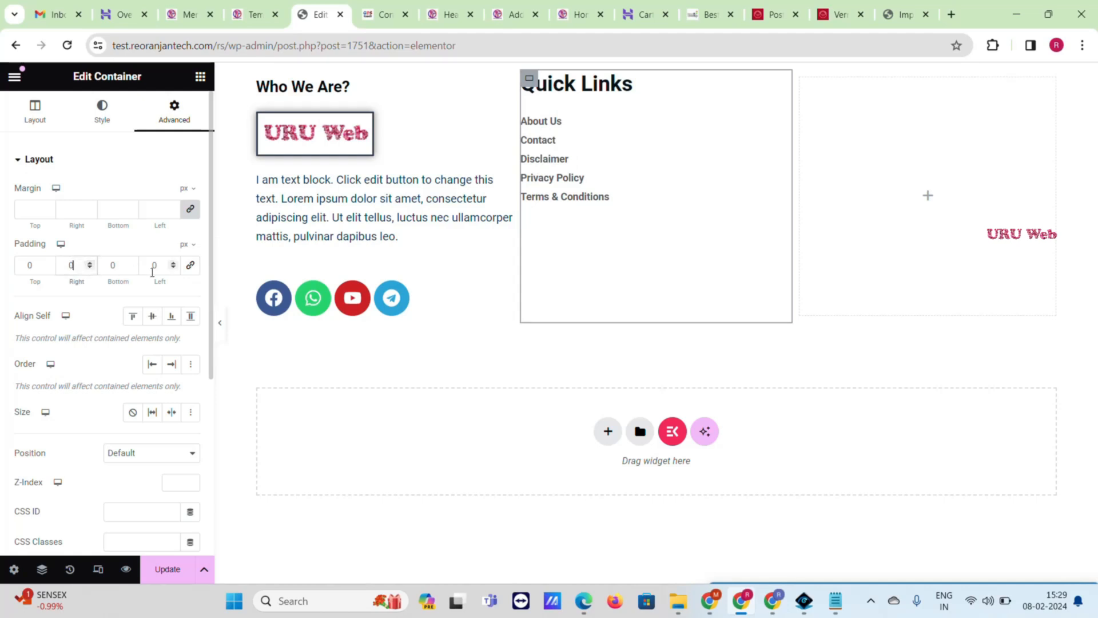
pyautogui.write('13')
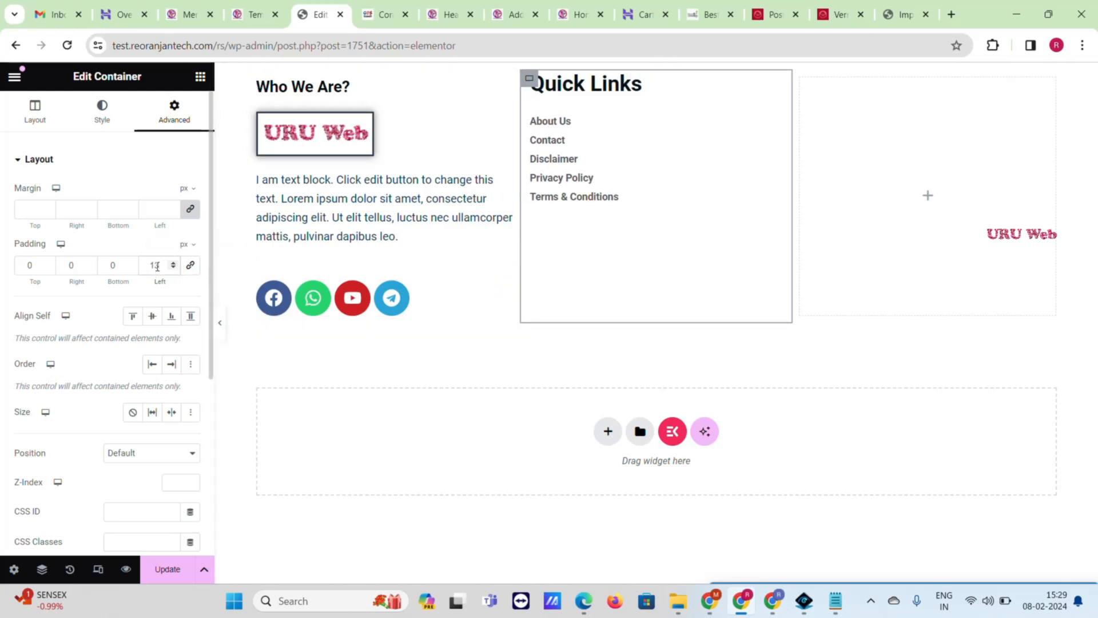
pyautogui.click(167, 569)
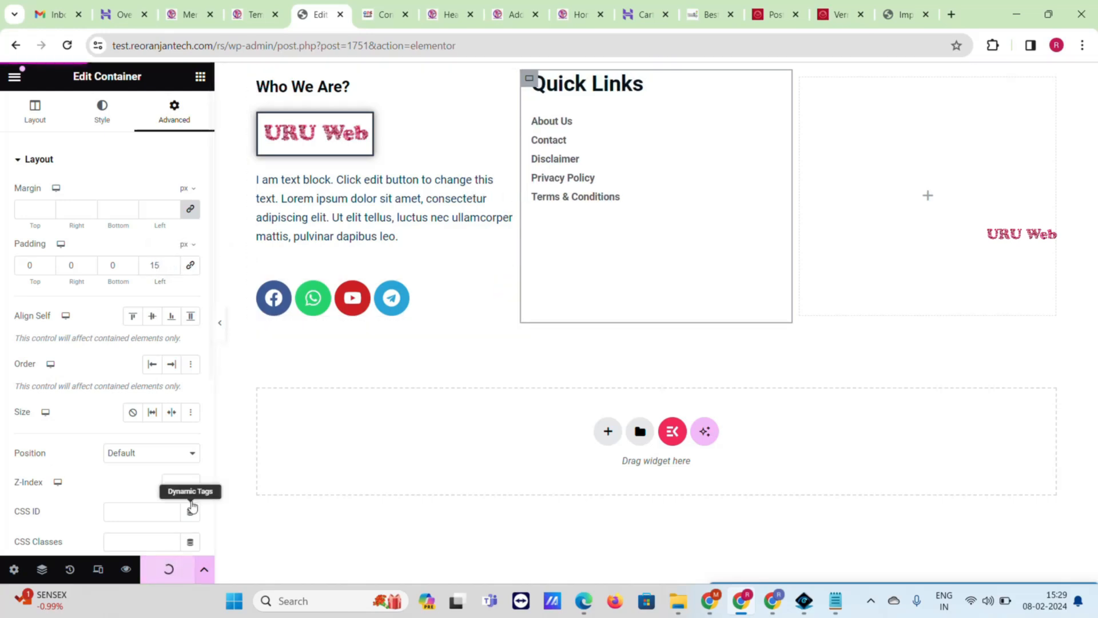
# - Add a Heading widget to the empty third column and title it "Request For Post", copied from the reference footer
pyautogui.click(395, 10)
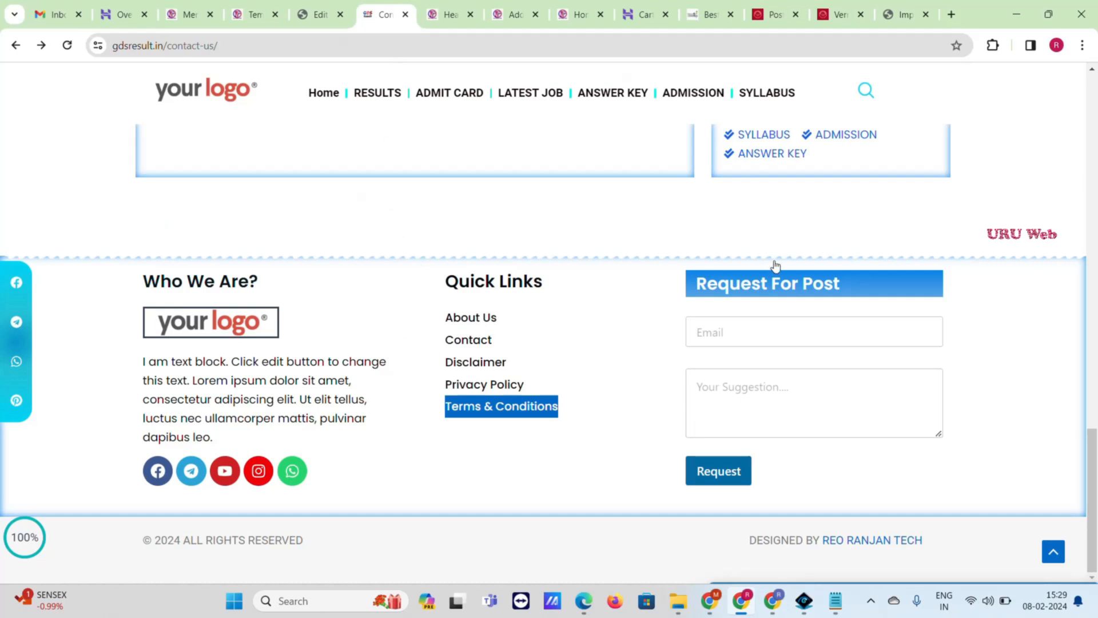
pyautogui.tripleClick(706, 281)
pyautogui.hotkey('ctrl', 'c')
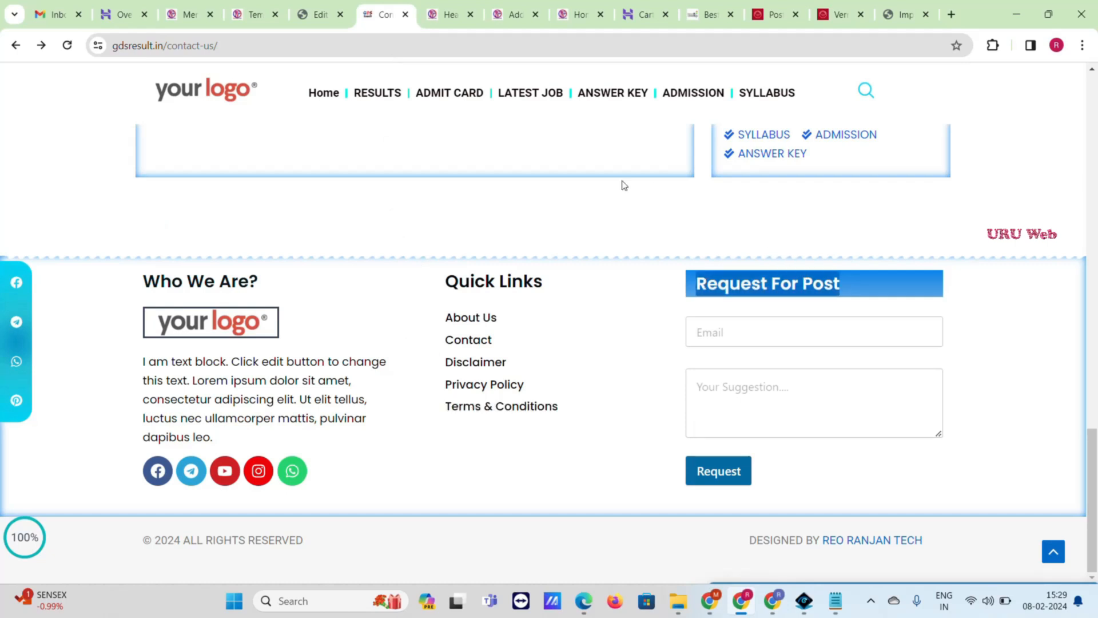
pyautogui.click(318, 14)
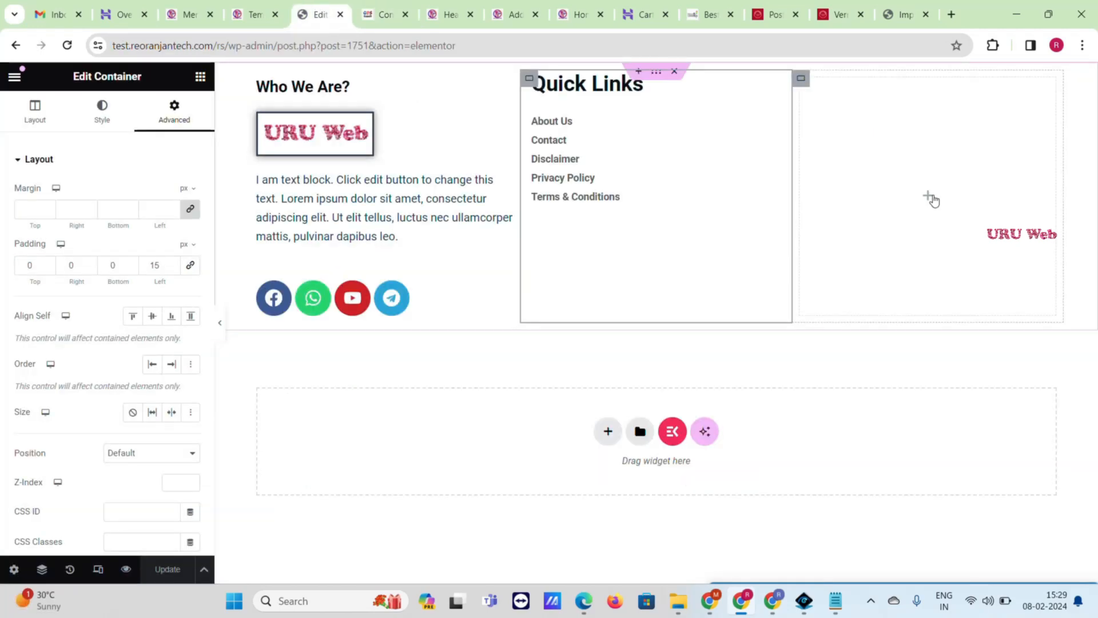
pyautogui.click(933, 200)
pyautogui.moveTo(94, 405); pyautogui.dragTo(947, 103)
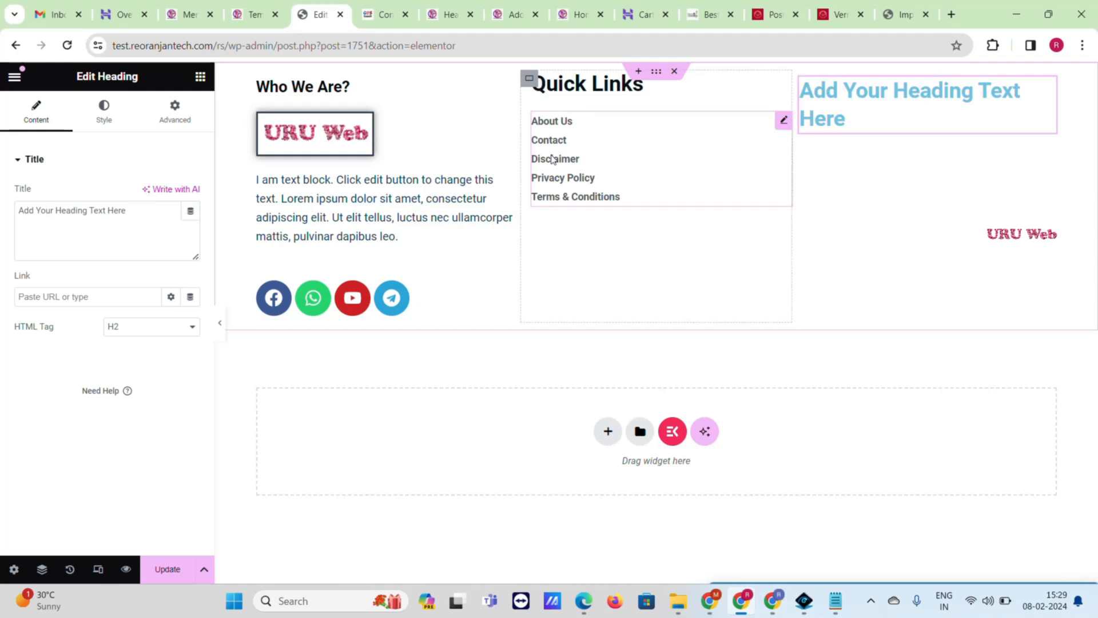
pyautogui.hotkey('ctrl', 'a')
pyautogui.hotkey('ctrl', 'v')
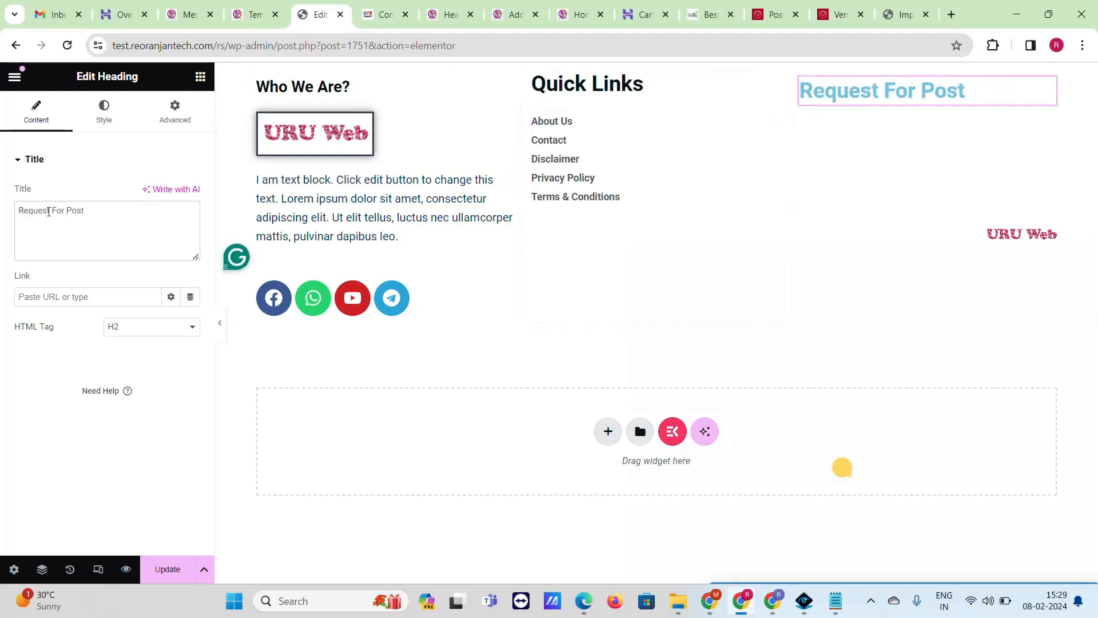
# - Set the "Request For Post" heading's text color to #FFFFFF
pyautogui.click(104, 119)
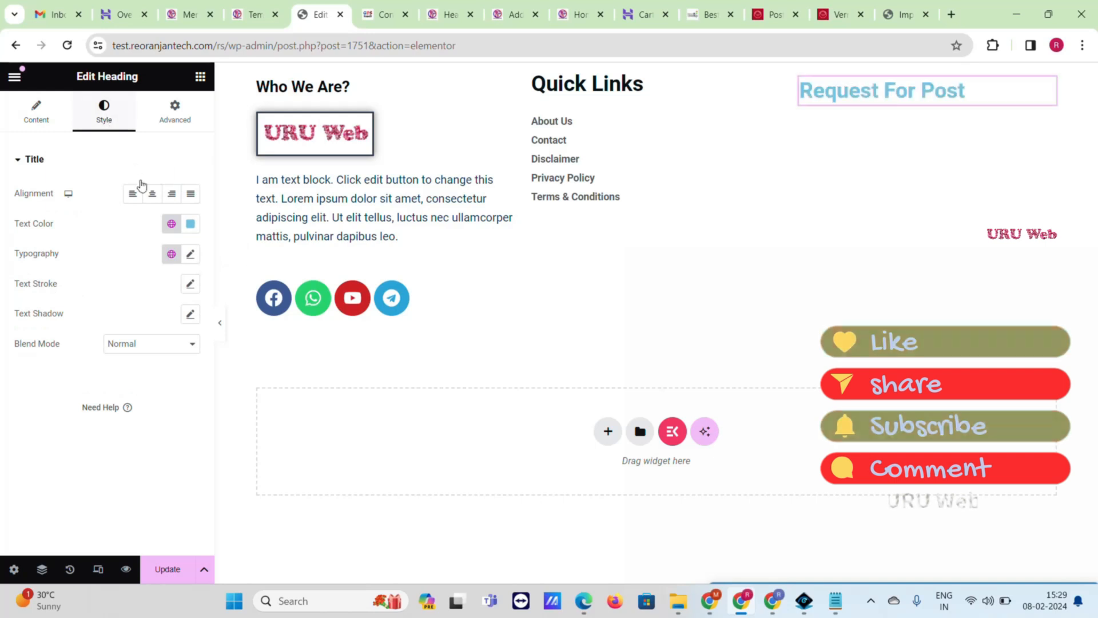
pyautogui.click(188, 225)
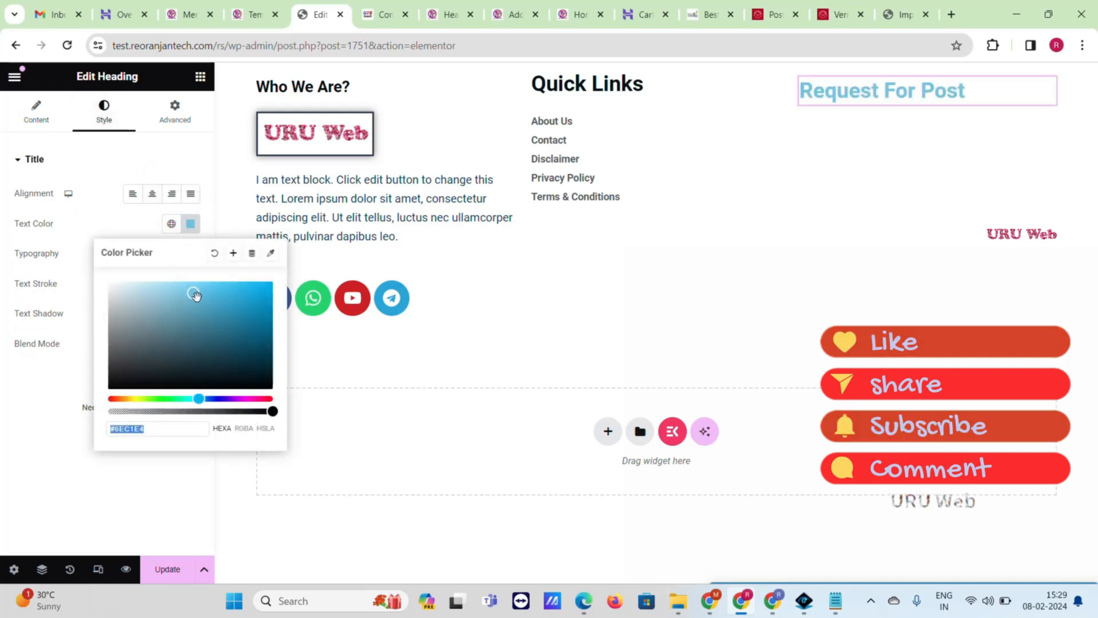
pyautogui.moveTo(154, 298); pyautogui.dragTo(42, 262)
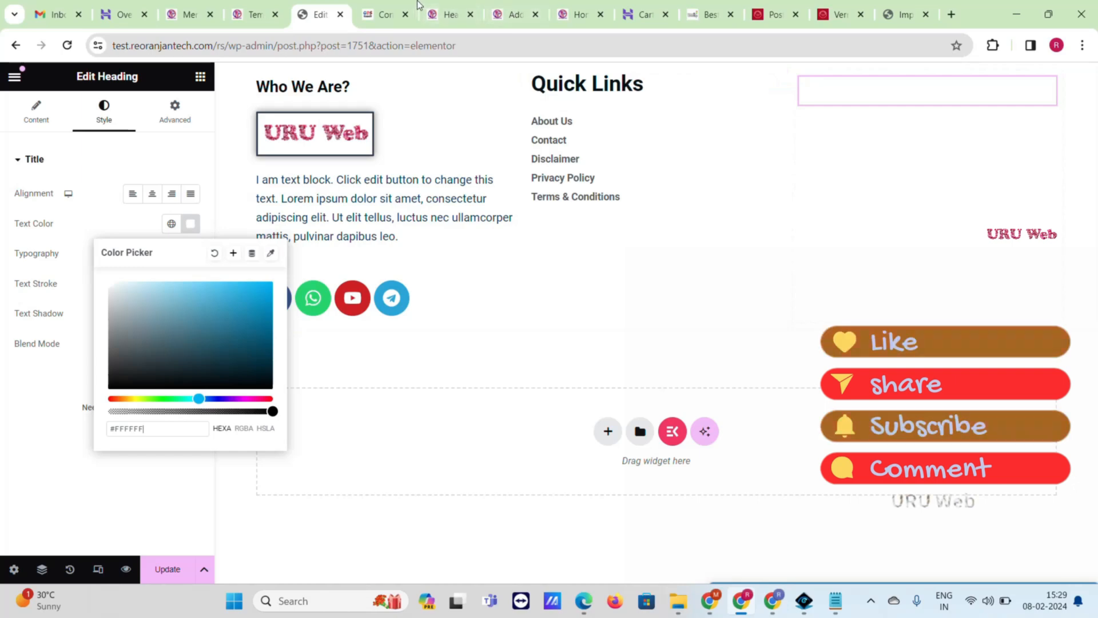
# - Check the reference footer's "Request For Post" title and give the matching heading a classic background with color #00EEFF
pyautogui.click(369, 7)
pyautogui.click(671, 303)
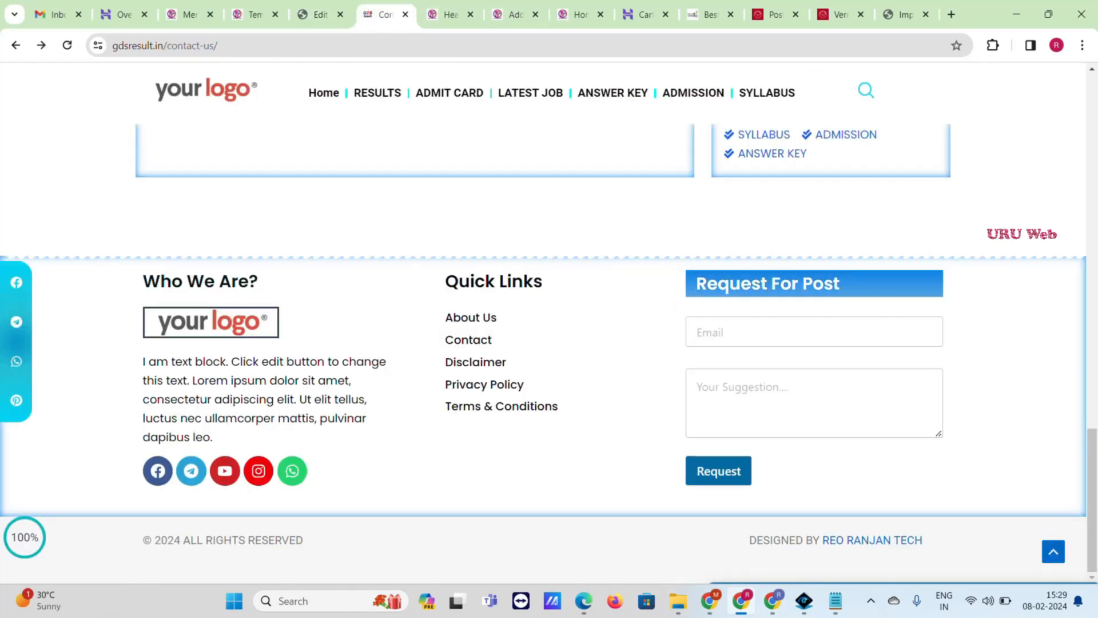
pyautogui.click(319, 14)
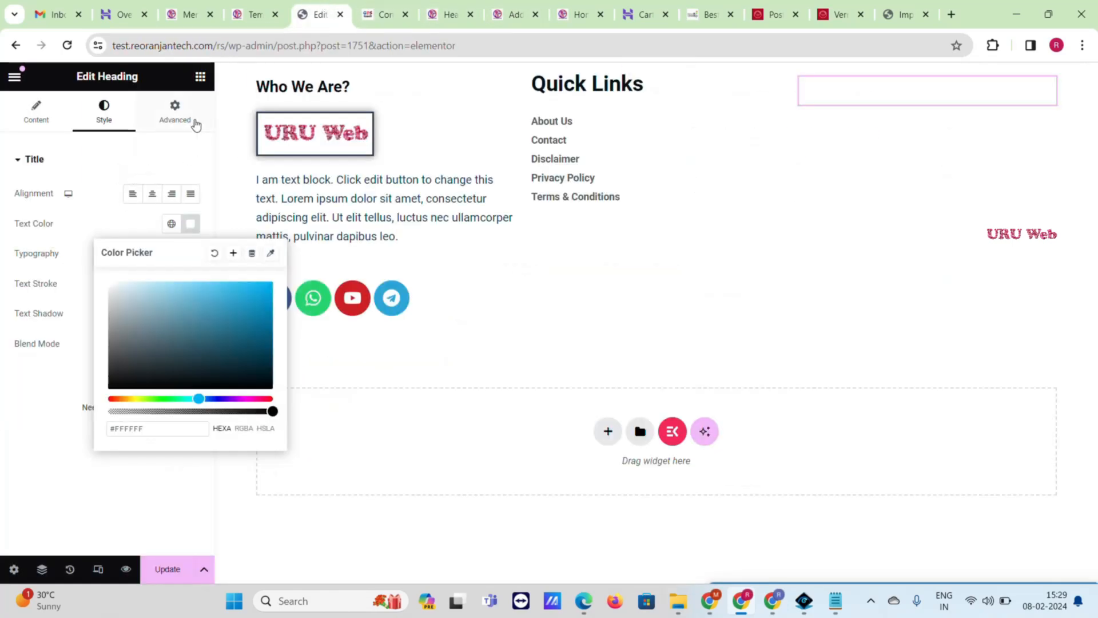
pyautogui.click(196, 125)
pyautogui.scroll(-5, 177, 435)
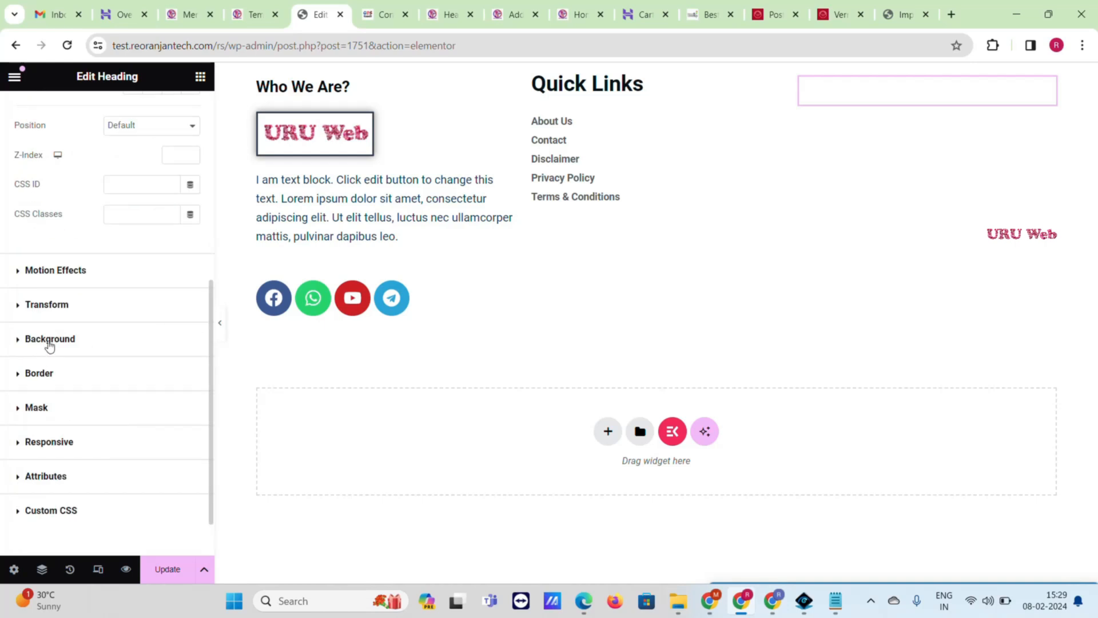
pyautogui.click(109, 343)
pyautogui.click(171, 326)
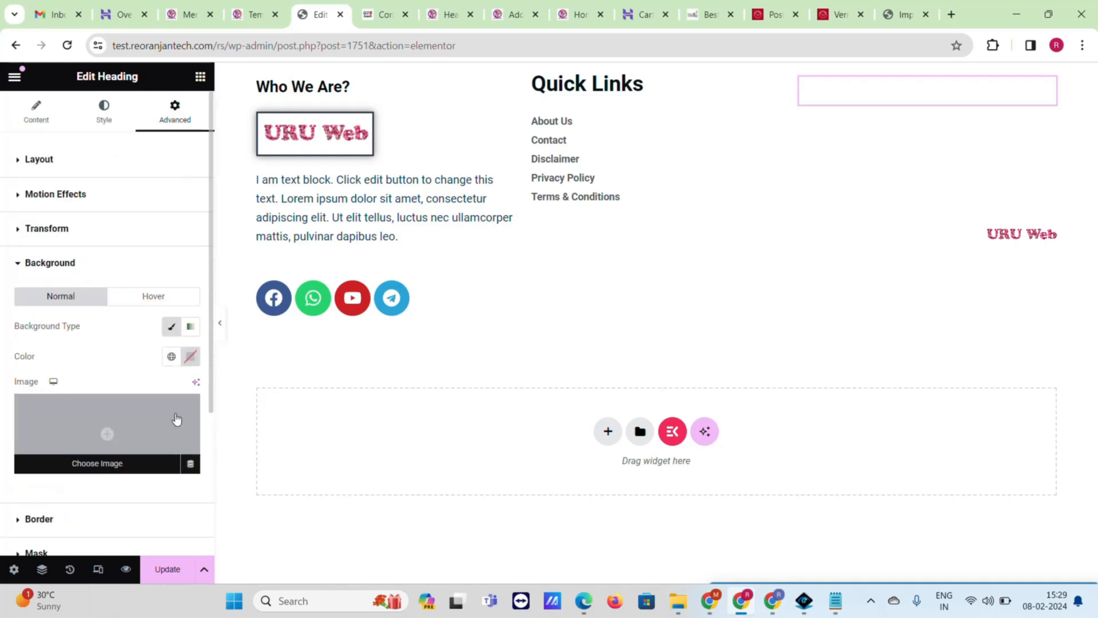
pyautogui.click(192, 356)
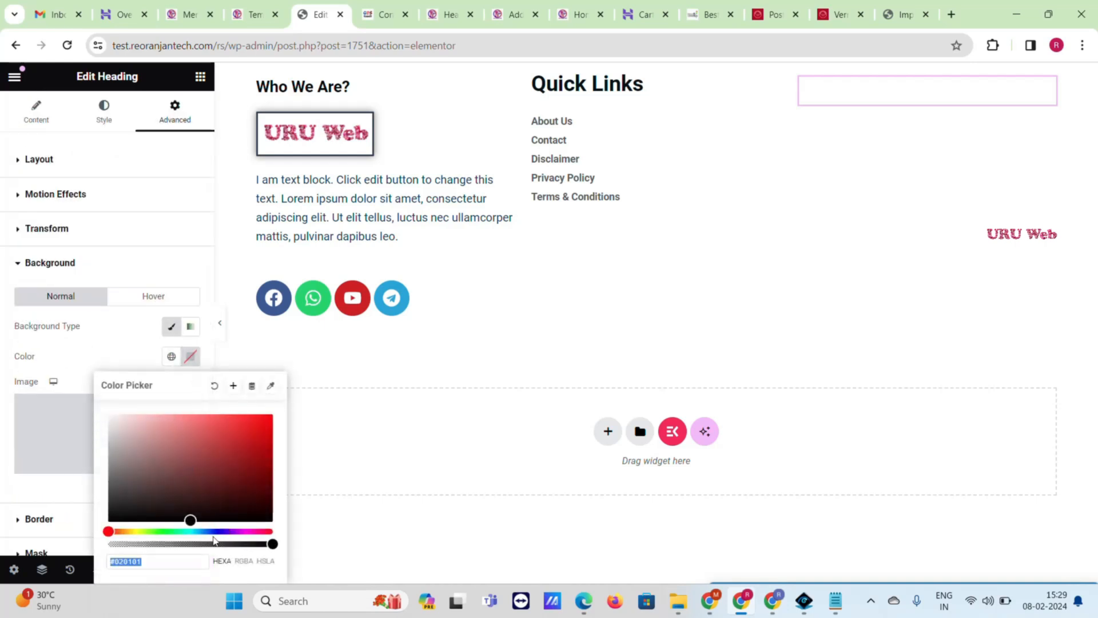
pyautogui.click(192, 535)
pyautogui.moveTo(235, 463); pyautogui.dragTo(294, 404)
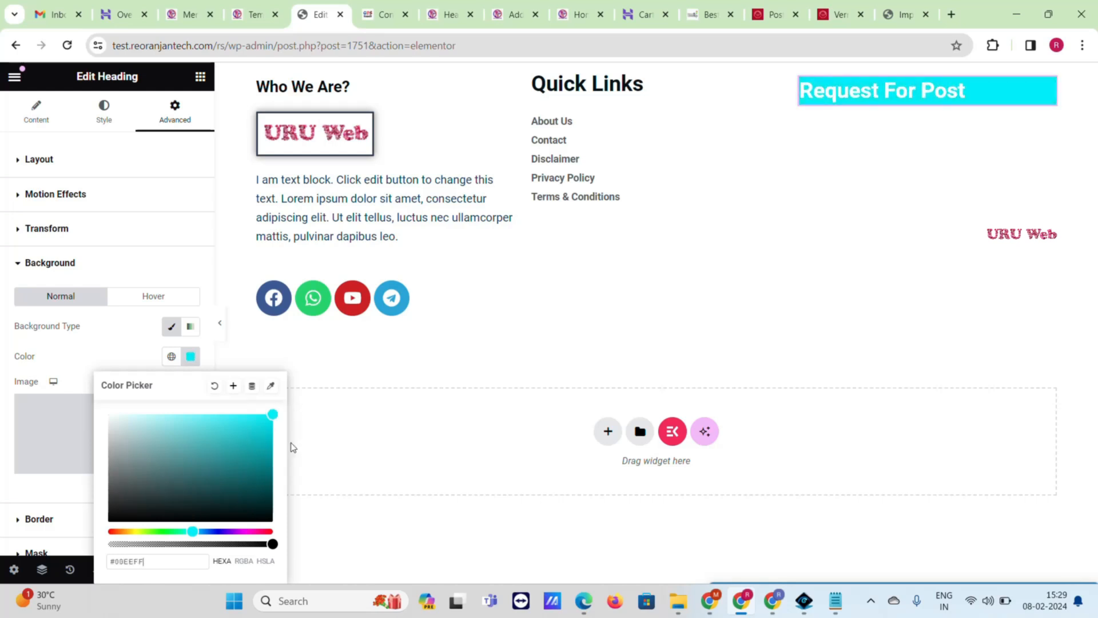
# - Set the "Request For Post" heading's padding to 15 px left and 0 on the other sides
pyautogui.click(146, 414)
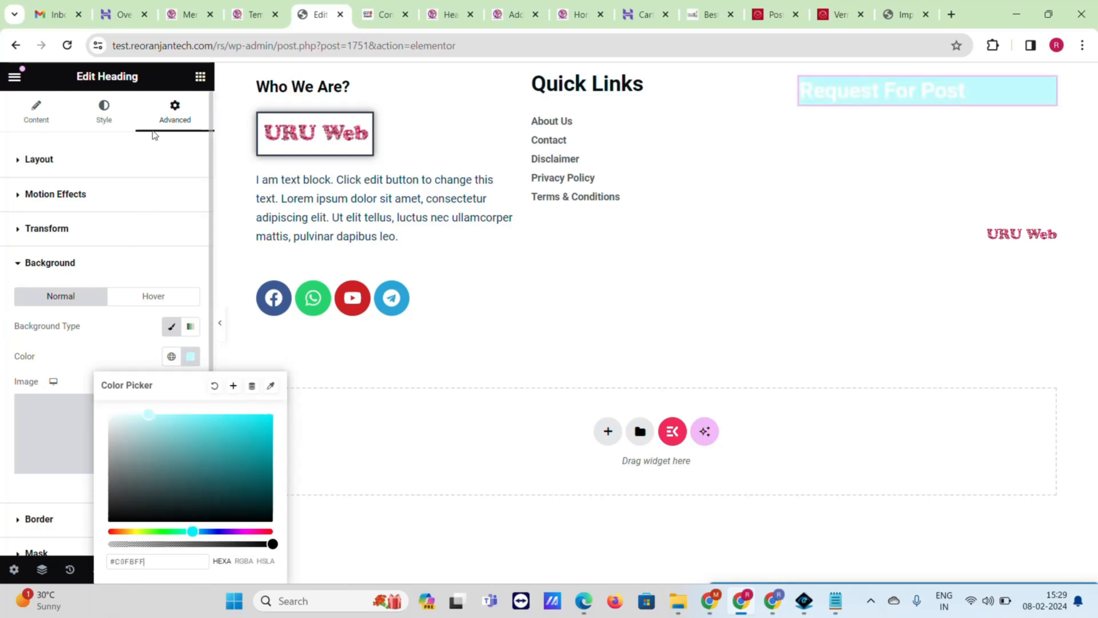
pyautogui.moveTo(155, 135); pyautogui.dragTo(113, 155)
pyautogui.click(108, 164)
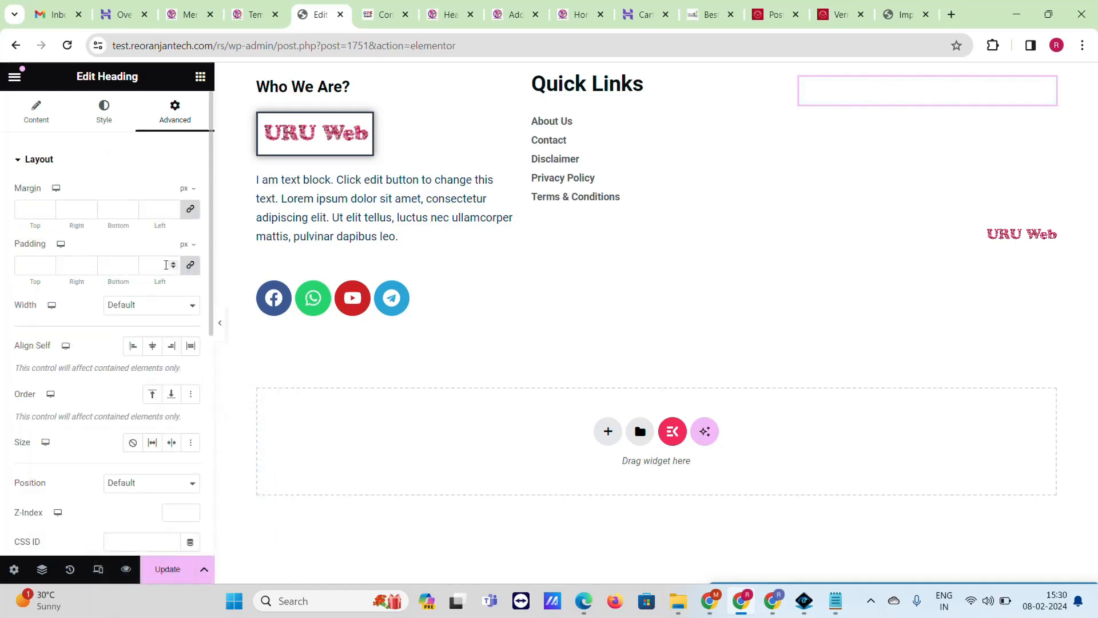
pyautogui.click(165, 265)
pyautogui.write('10')
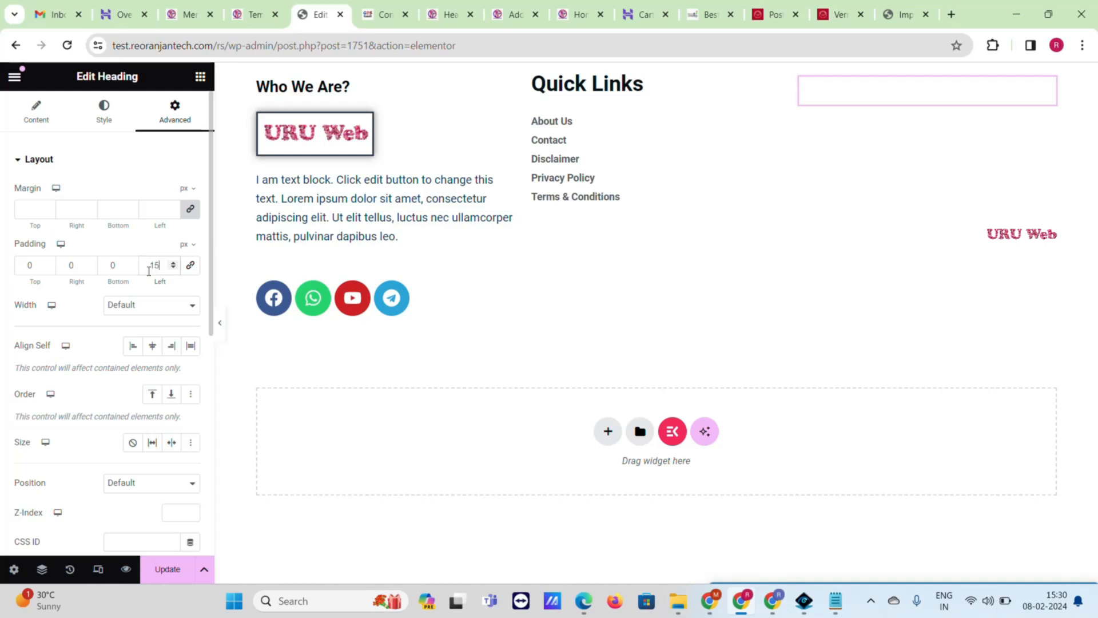
# - Set the "Request For Post" heading's background color to teal #008D97
pyautogui.scroll(-6, 130, 441)
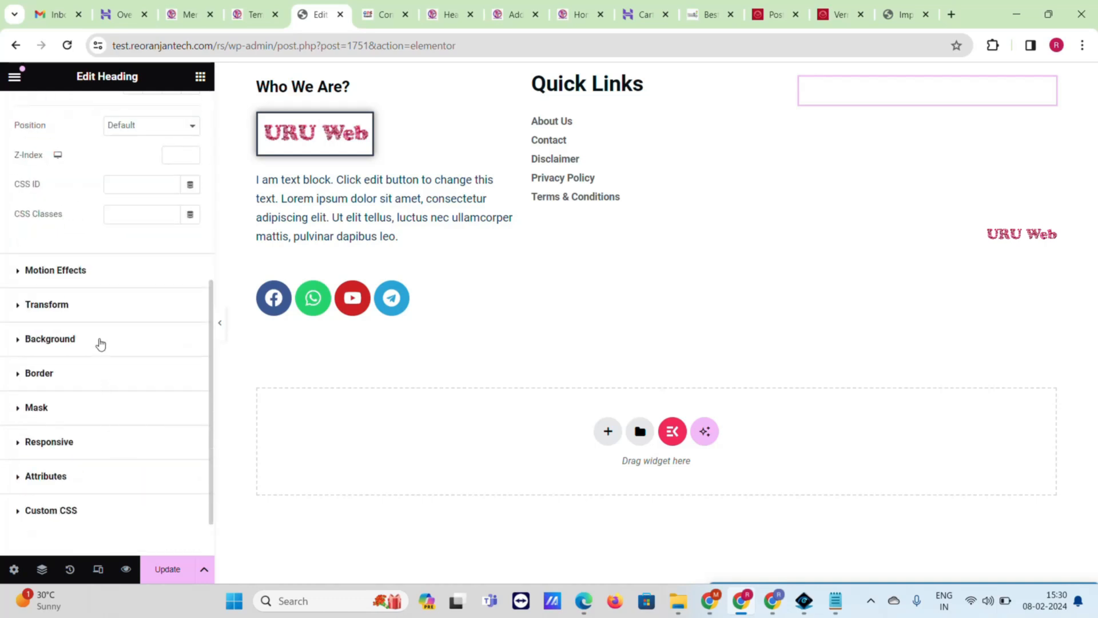
pyautogui.click(153, 343)
pyautogui.click(191, 356)
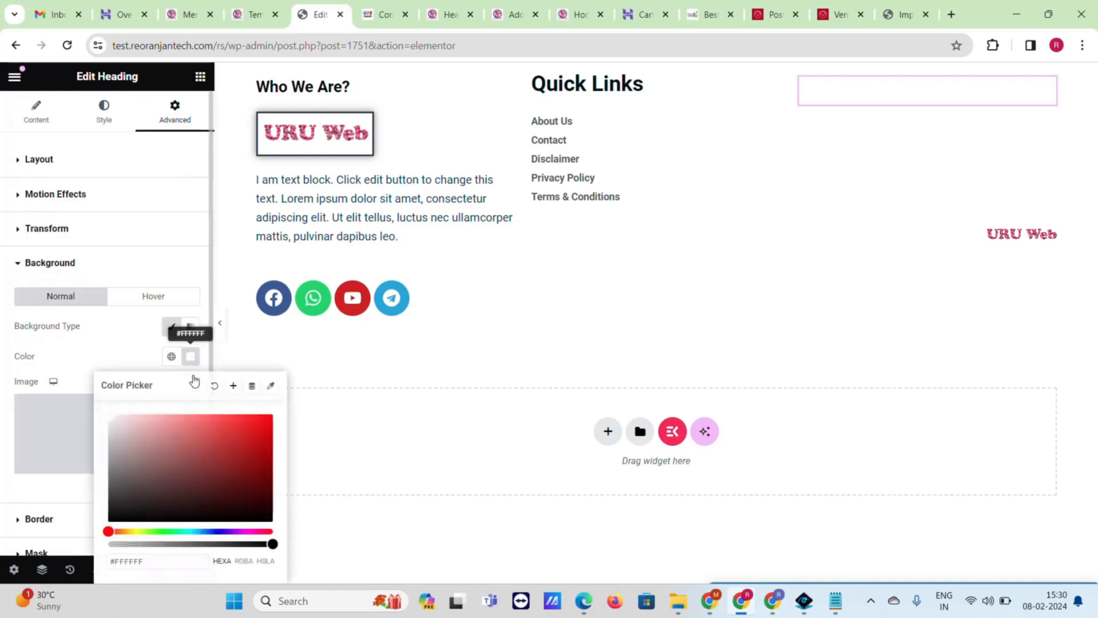
pyautogui.click(194, 532)
pyautogui.click(273, 456)
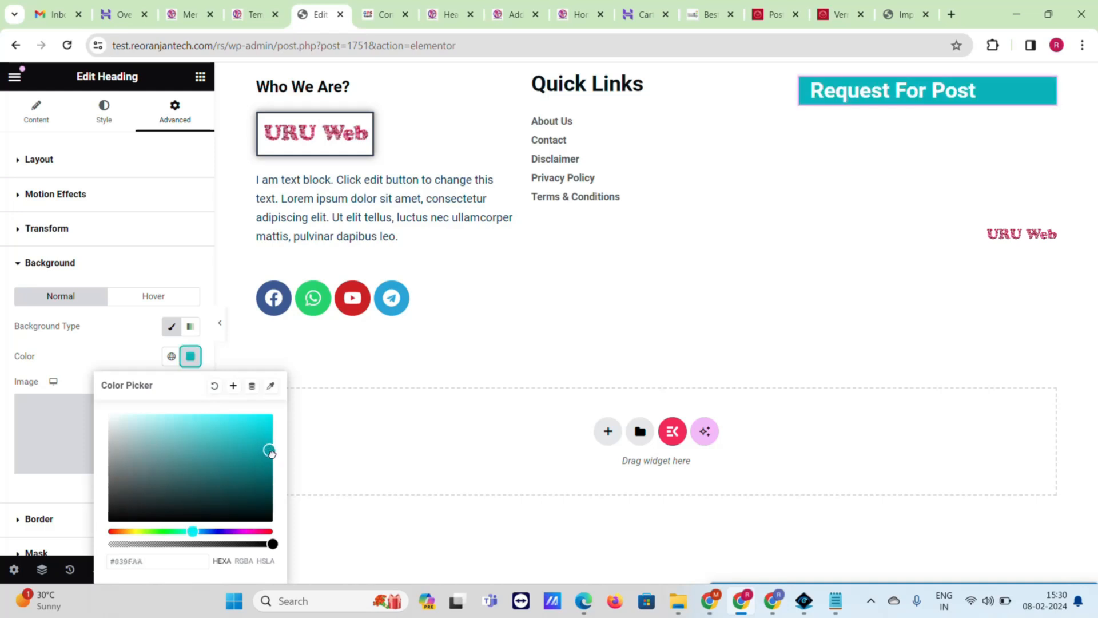
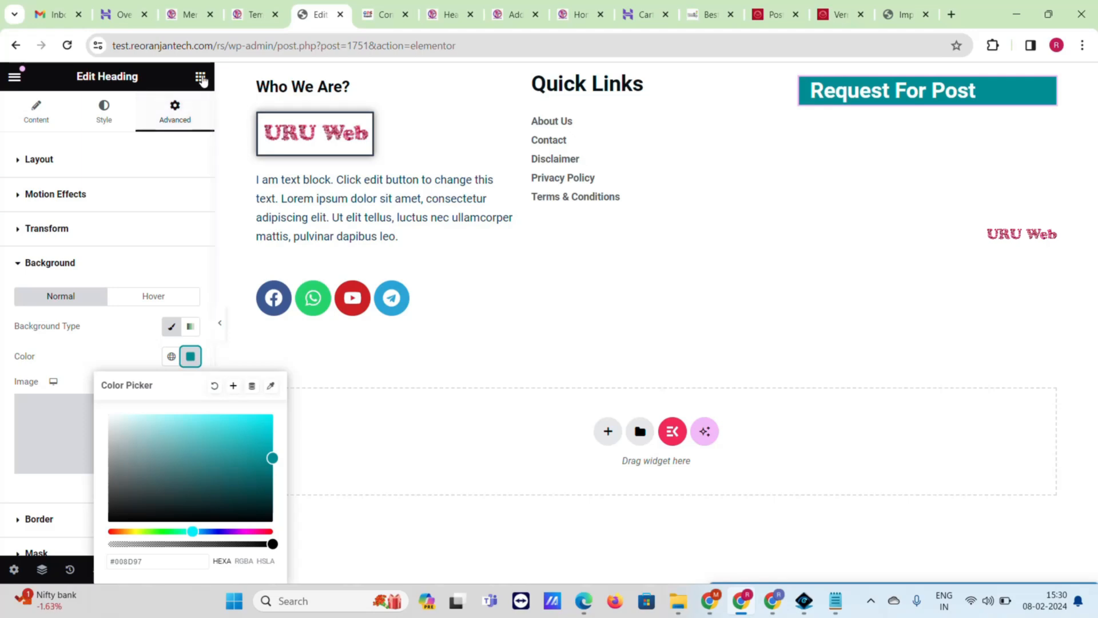
# - Find the Form widget and add it below the "Request For Post" heading in the third column
pyautogui.click(201, 76)
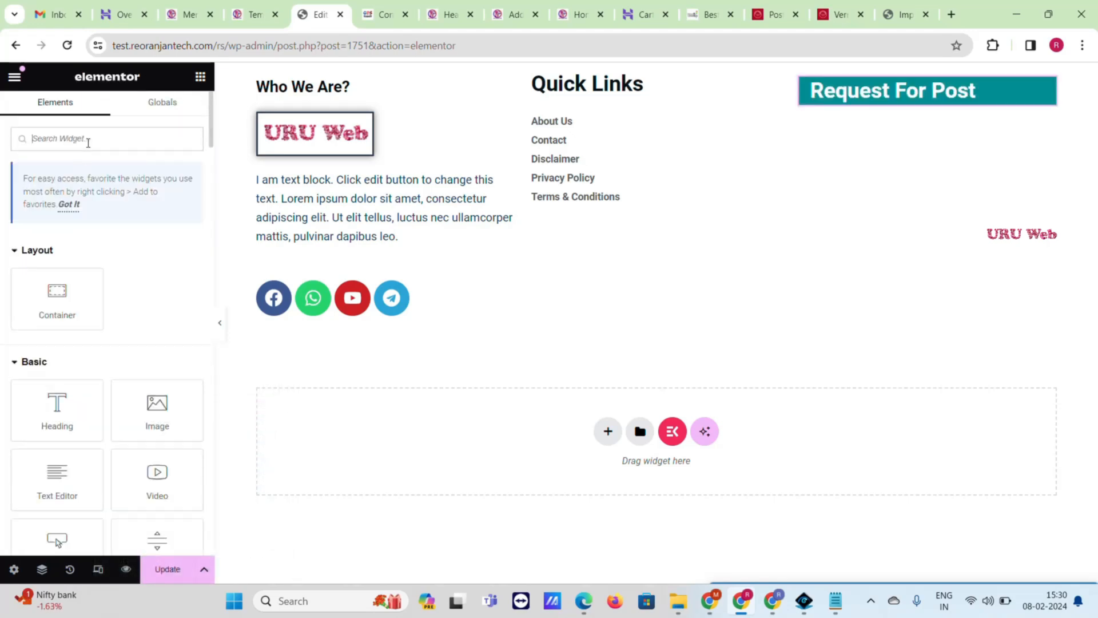
pyautogui.write('form')
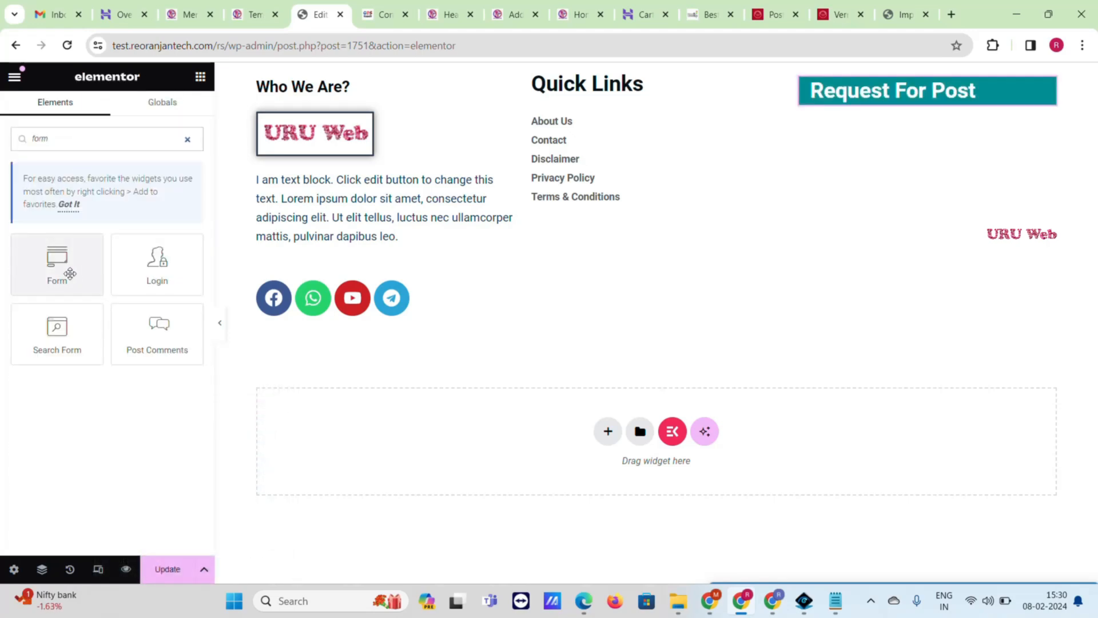
pyautogui.moveTo(57, 265); pyautogui.dragTo(902, 135)
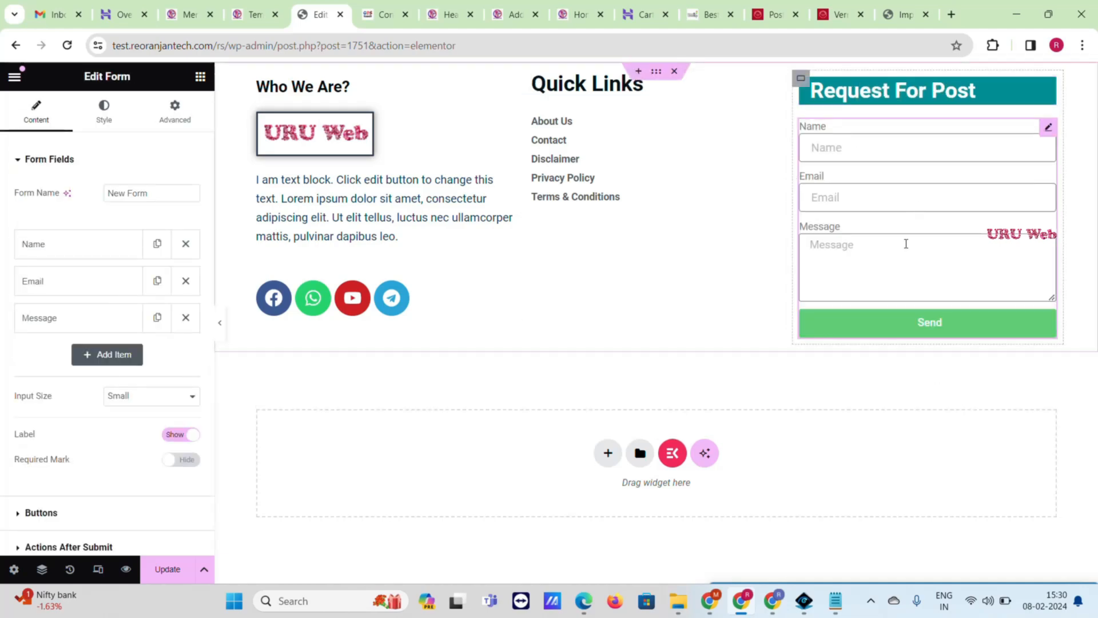
# - Check the form in the reference footer and remove the Name field from the new form
pyautogui.click(380, 13)
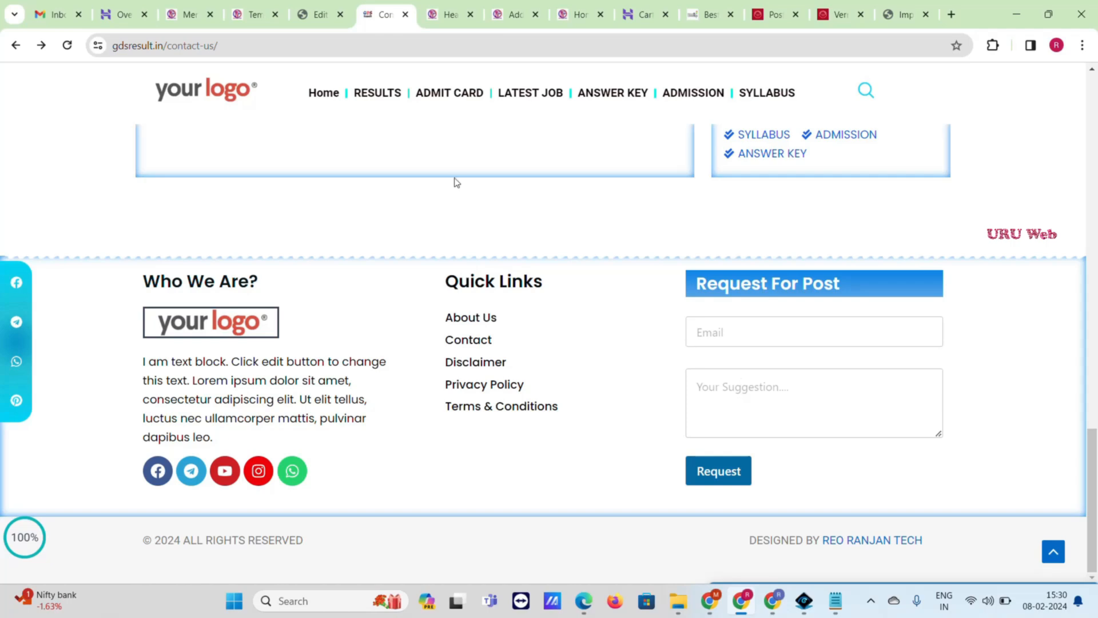
pyautogui.click(312, 14)
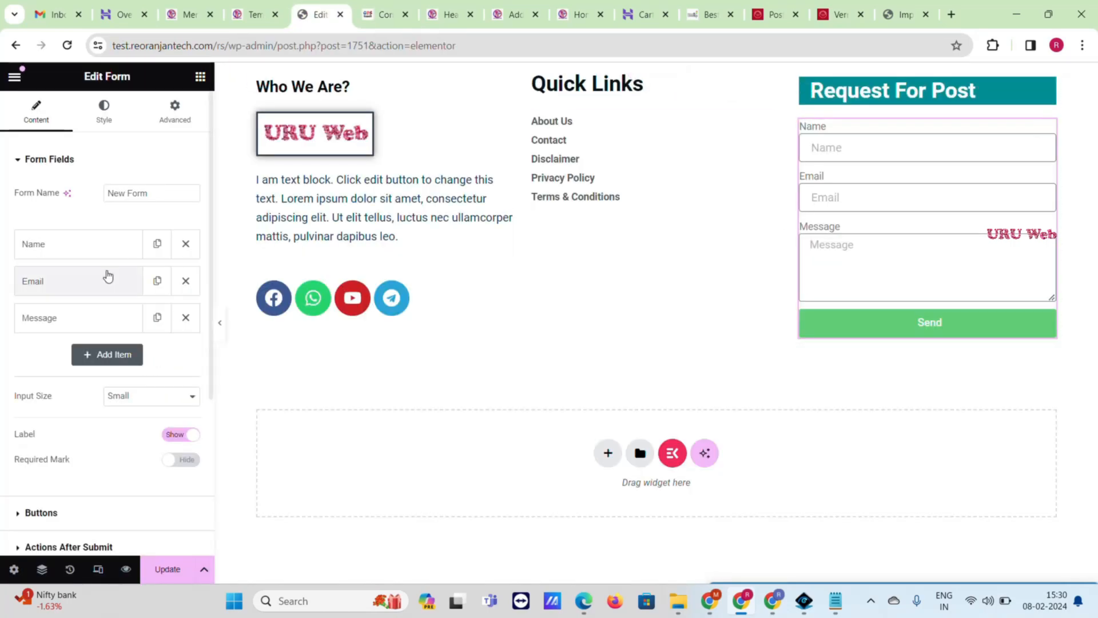
pyautogui.click(185, 244)
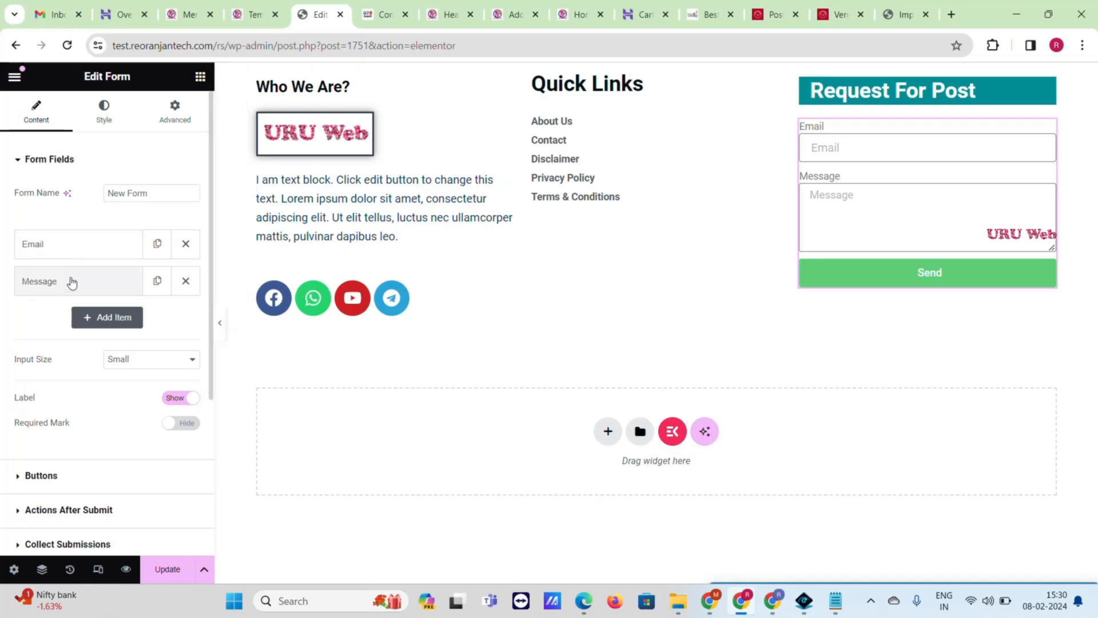
# - Inspect the Message field's settings and try submitting the empty form
pyautogui.click(64, 285)
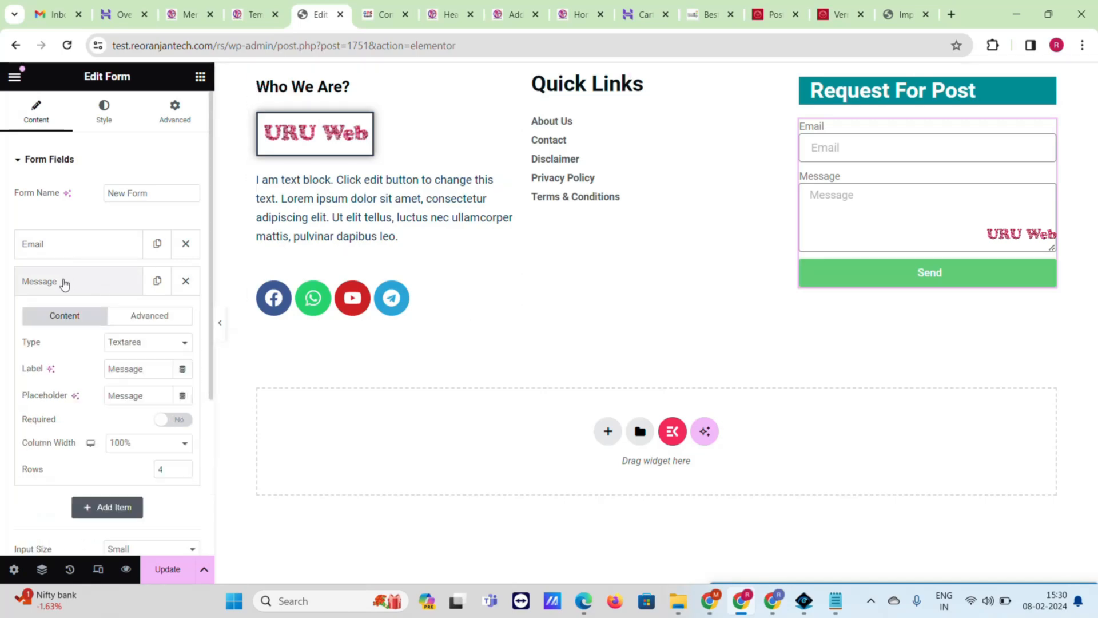
pyautogui.doubleClick(127, 370)
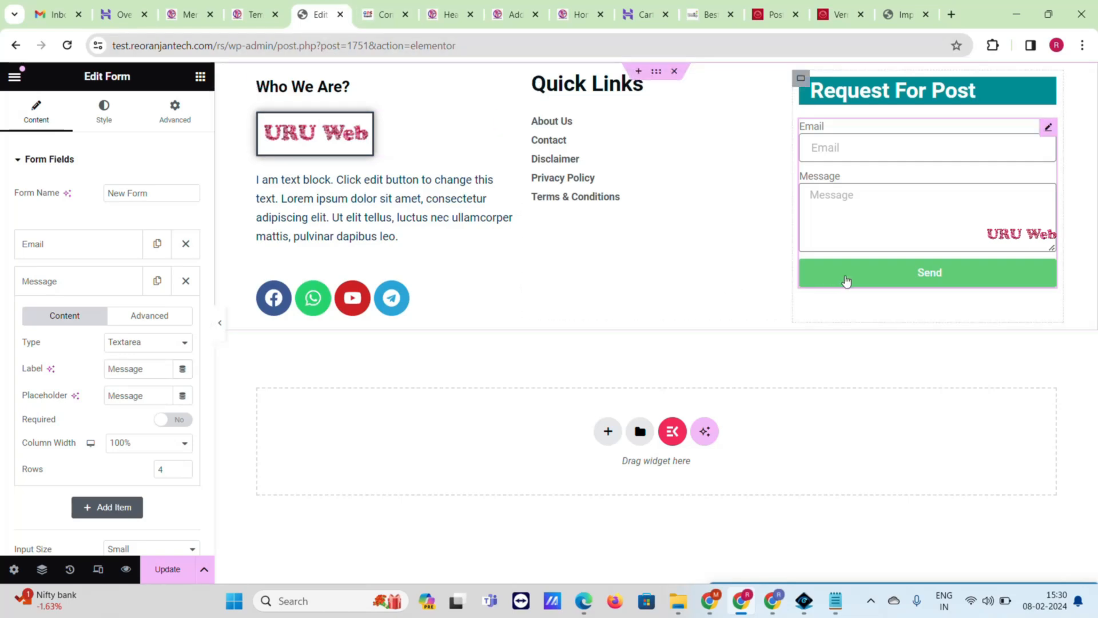
pyautogui.click(848, 281)
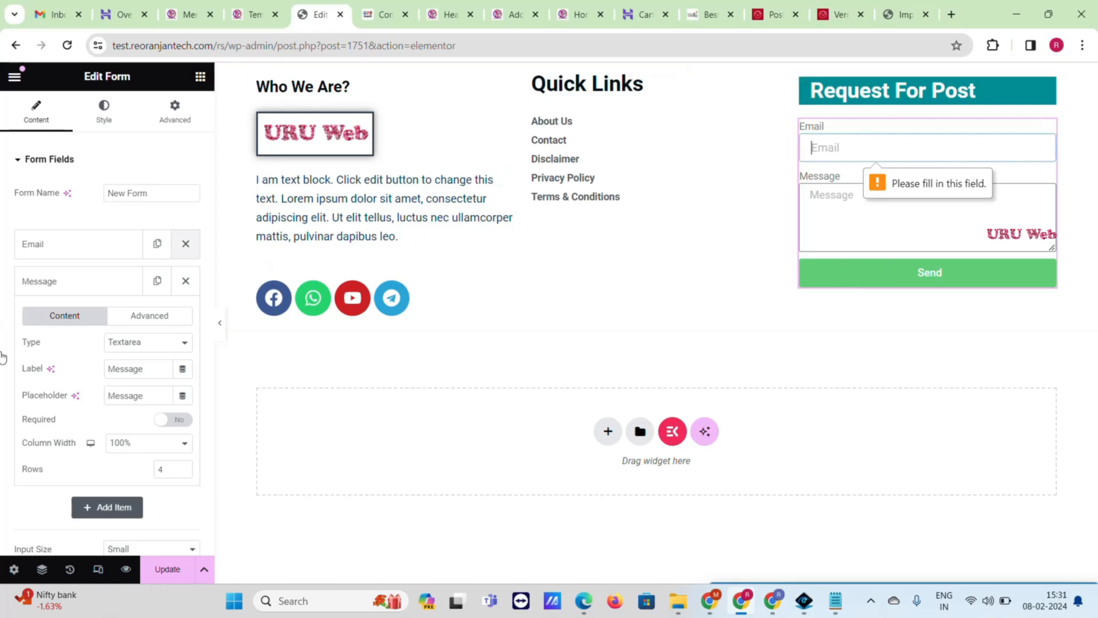
# - Set the background color of the form's Next & Submit button to #09ACCD and update the page
pyautogui.scroll(-6, 3, 373)
pyautogui.click(73, 312)
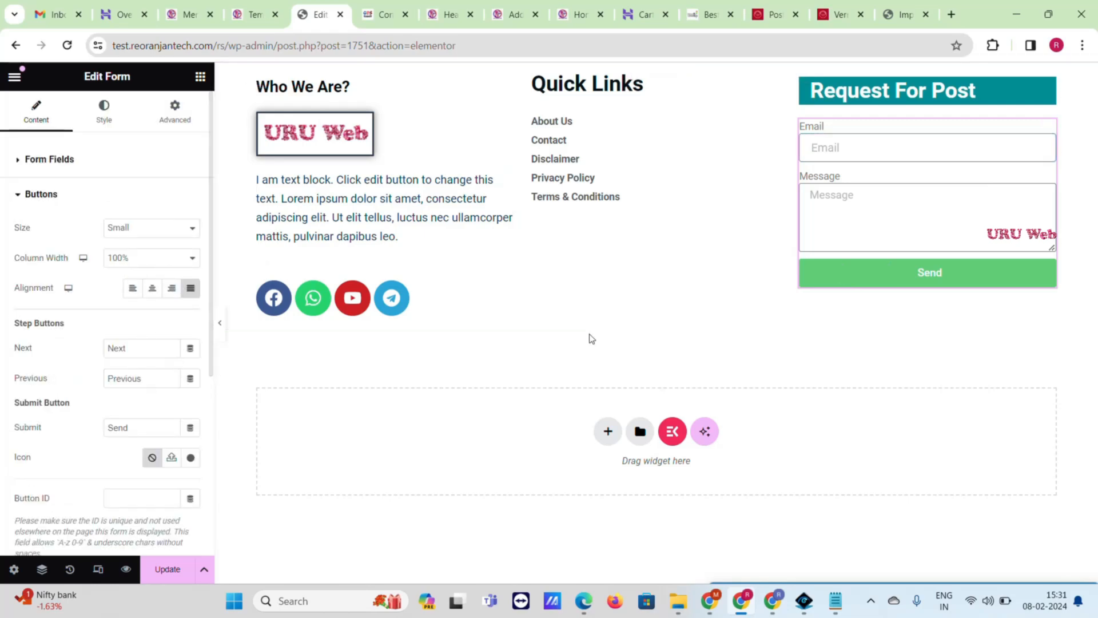
pyautogui.scroll(-5, 124, 348)
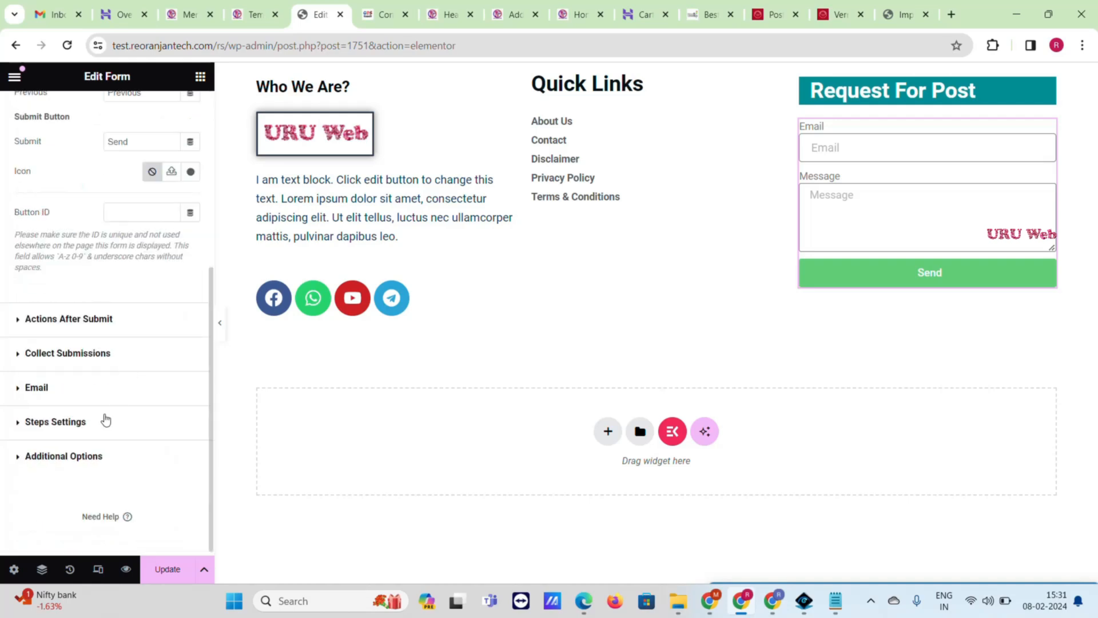
pyautogui.scroll(5, 143, 258)
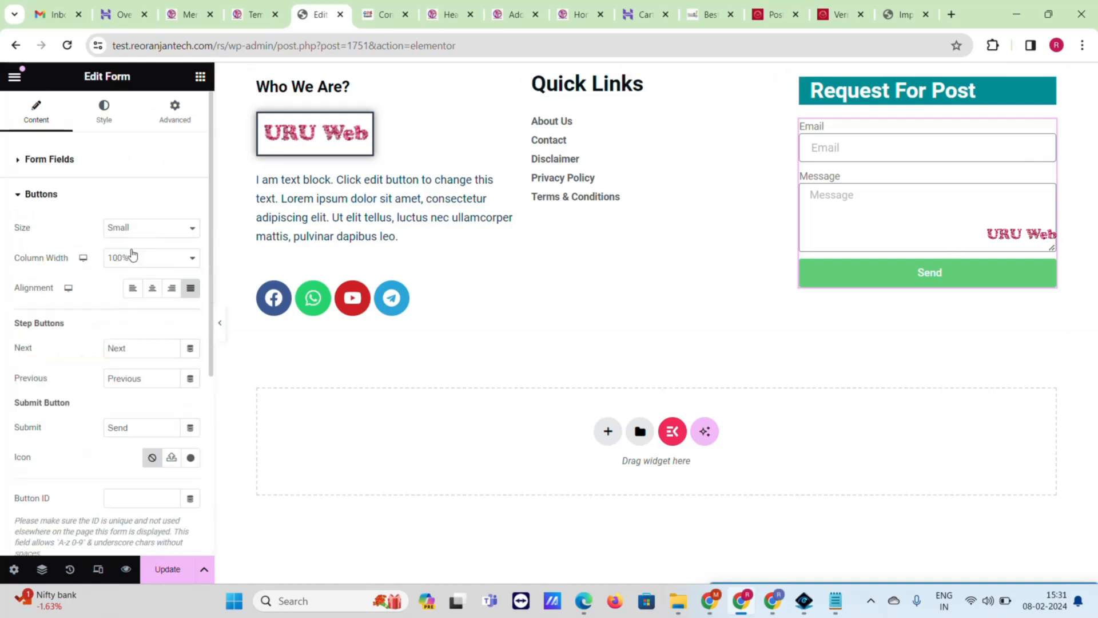
pyautogui.click(103, 110)
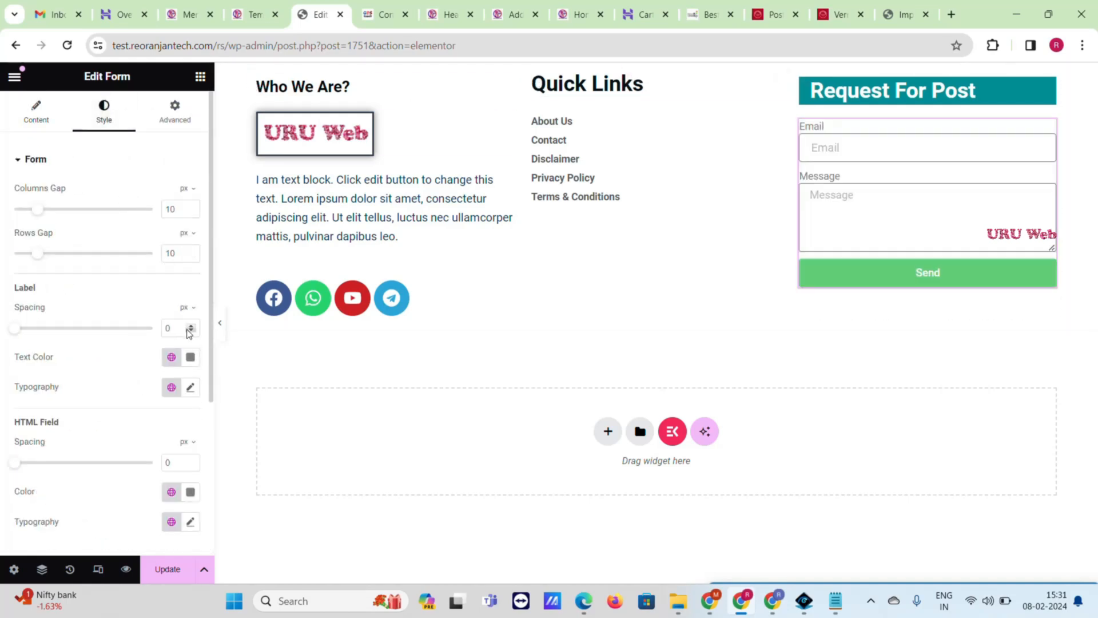
pyautogui.scroll(-3, 91, 359)
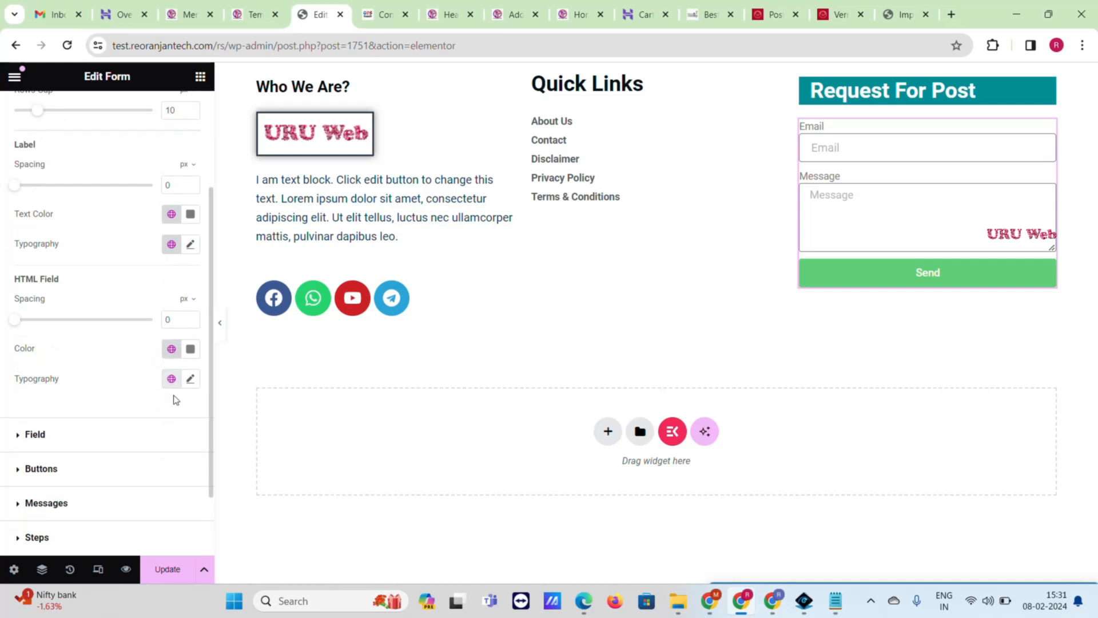
pyautogui.scroll(-2, 135, 417)
pyautogui.click(126, 390)
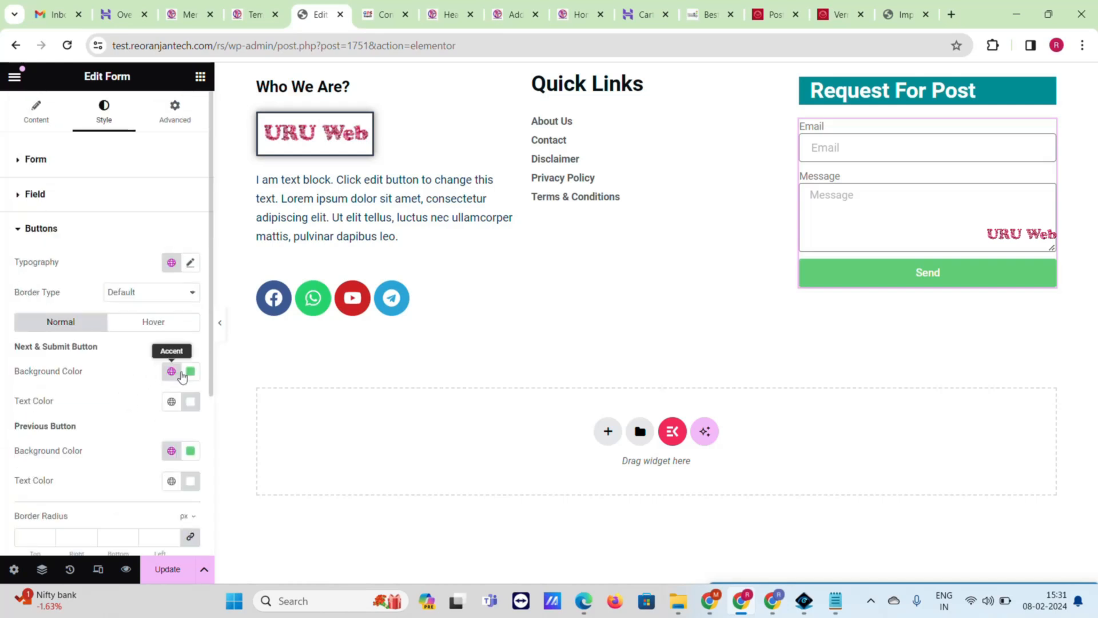
pyautogui.click(191, 371)
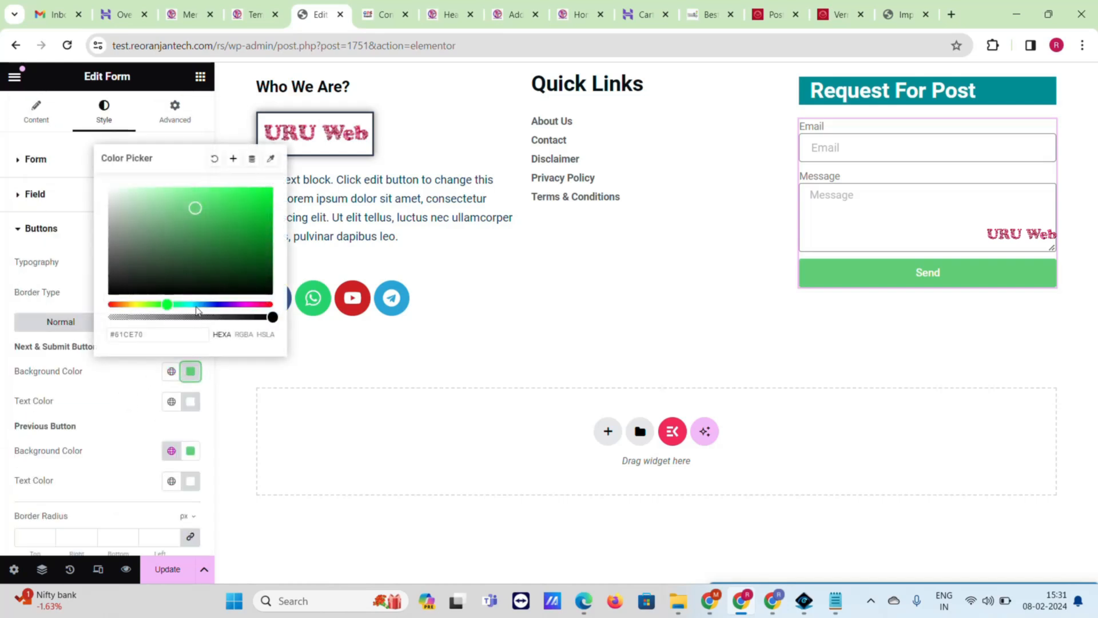
pyautogui.click(195, 304)
pyautogui.click(265, 210)
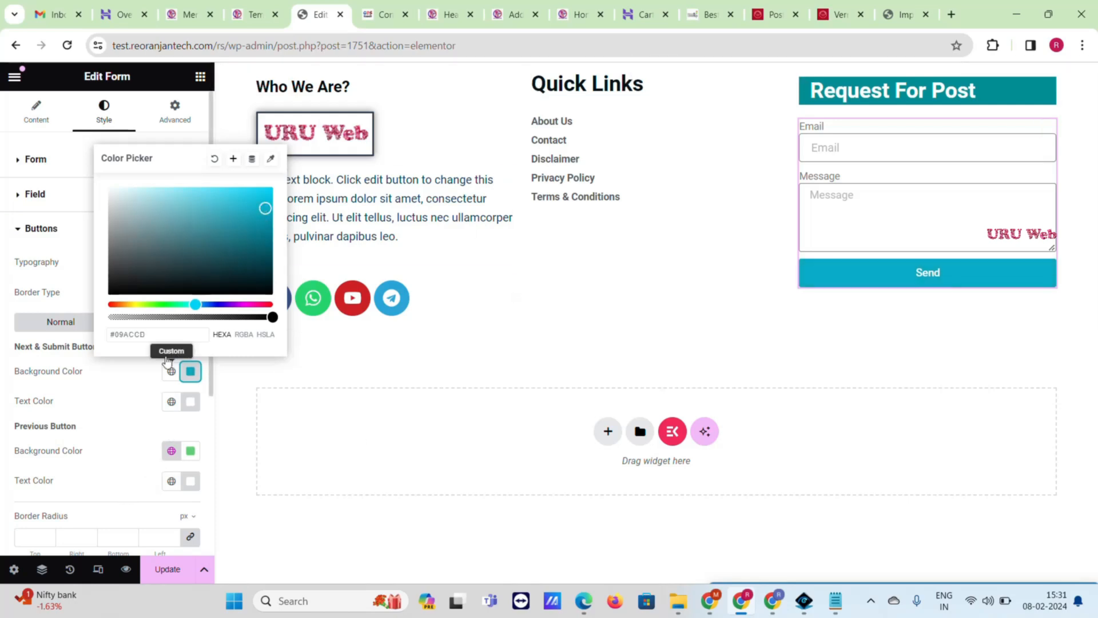
pyautogui.click(167, 569)
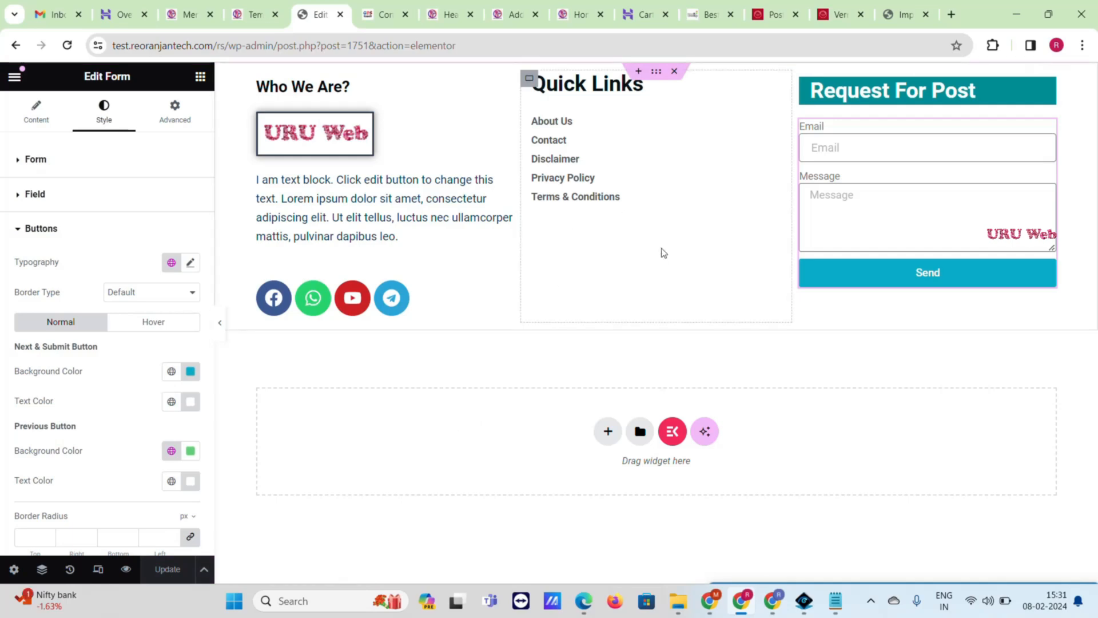
# - Check the reference footer's bottom bar and create a three-column row beneath the footer from a six-cell container, deleting its second row
pyautogui.click(379, 6)
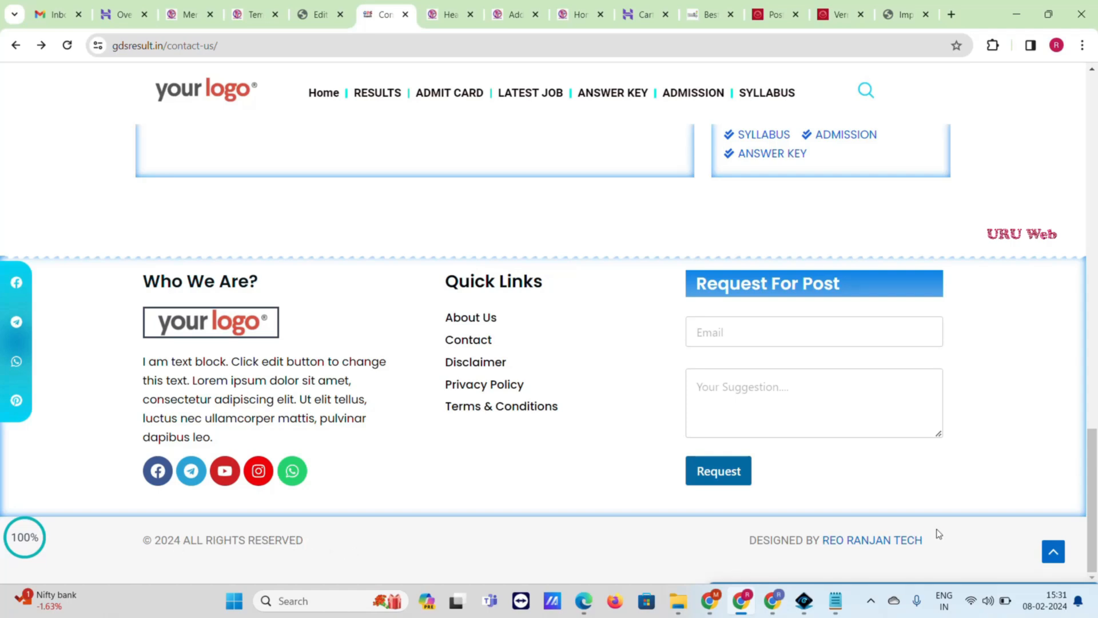
pyautogui.scroll(3, 863, 406)
pyautogui.scroll(-3, 841, 509)
pyautogui.click(308, 7)
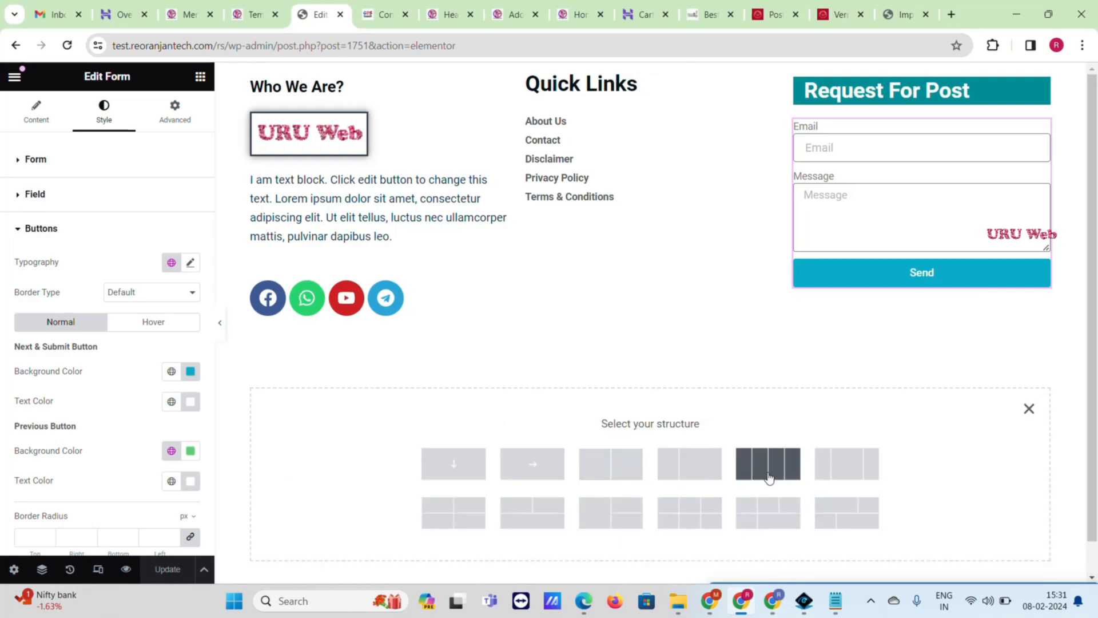
pyautogui.click(706, 521)
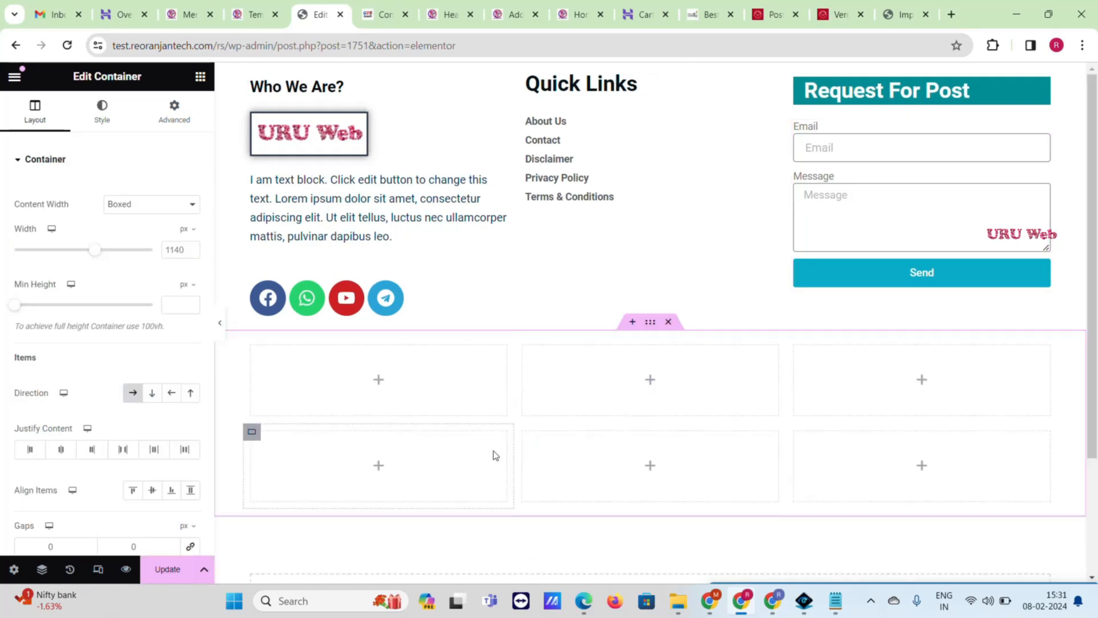
pyautogui.rightClick(247, 435)
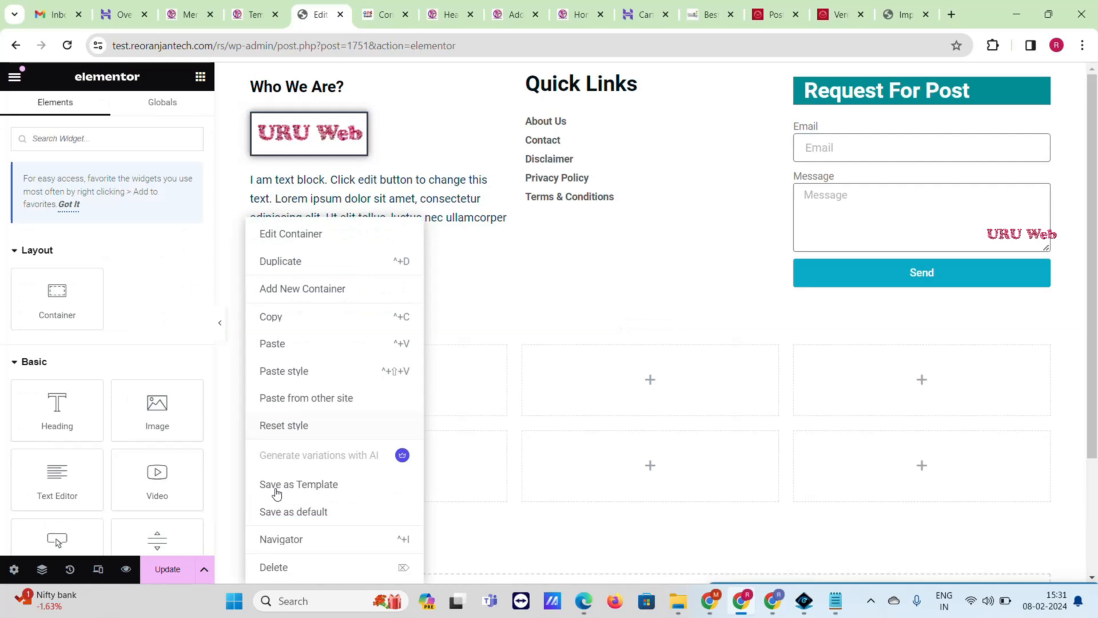
pyautogui.click(283, 566)
# - Add a Text Editor widget to the new row's first column with the text "Copyright © 2024 URU Web | Powered by Astra WordPress Theme"
pyautogui.moveTo(58, 479); pyautogui.dragTo(273, 405)
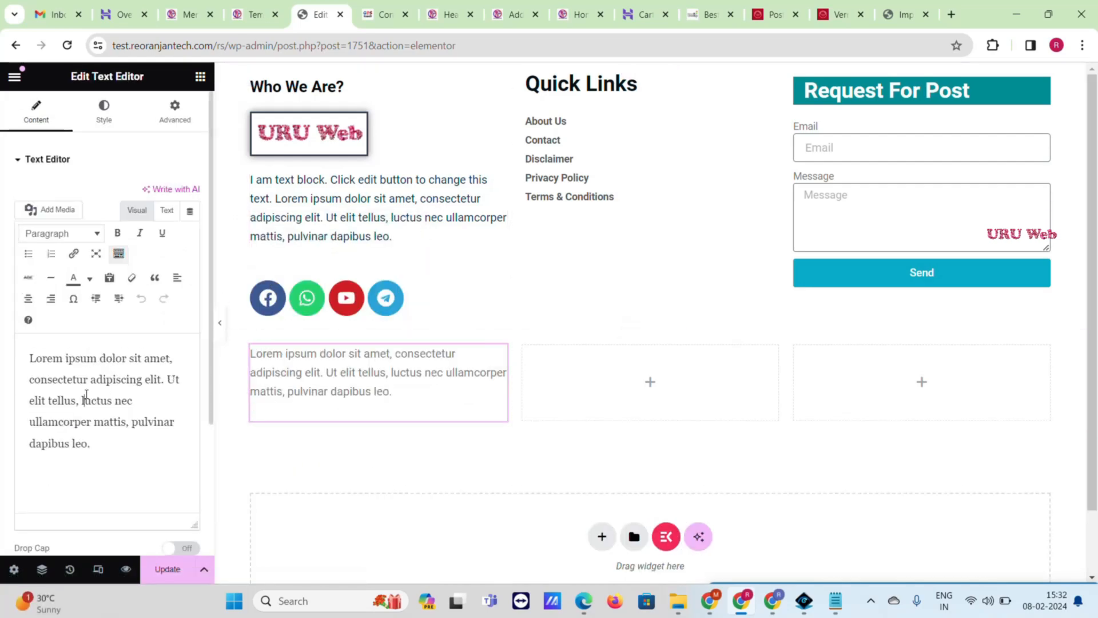
pyautogui.tripleClick(86, 395)
pyautogui.write('Copyright © 2024 URU Web | Powered by Astra WordPress Theme')
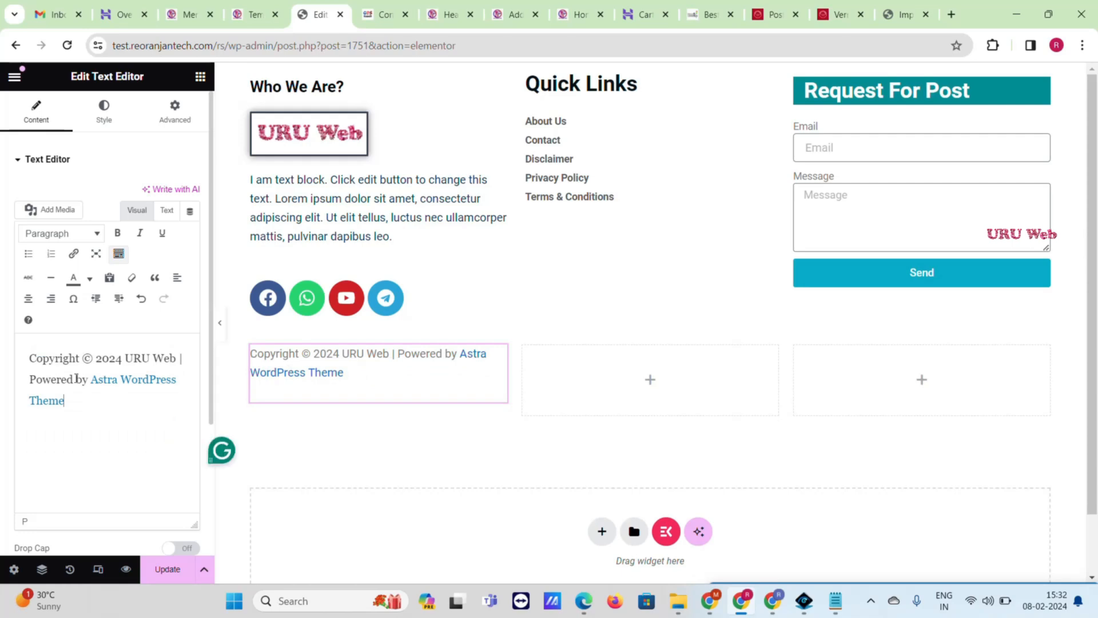
# - Remove "| Powered by Astra WordPress Theme" from the copyright text and make the remaining line bold
pyautogui.moveTo(176, 358); pyautogui.dragTo(207, 404)
pyautogui.hotkey('ctrl', 'c')
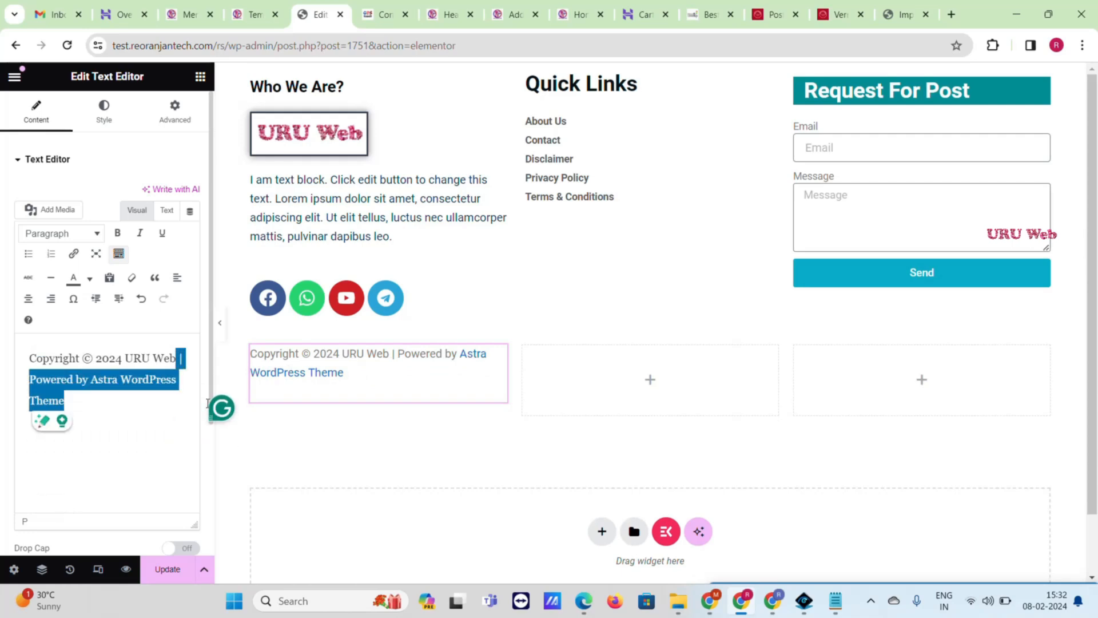
pyautogui.press('BackSpace')
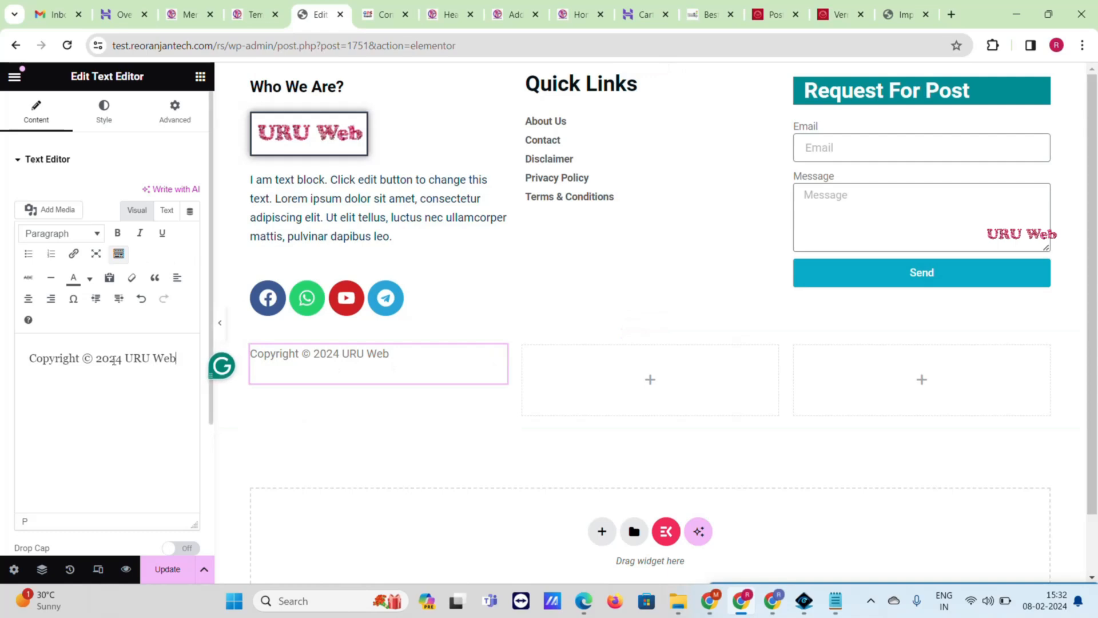
pyautogui.tripleClick(115, 359)
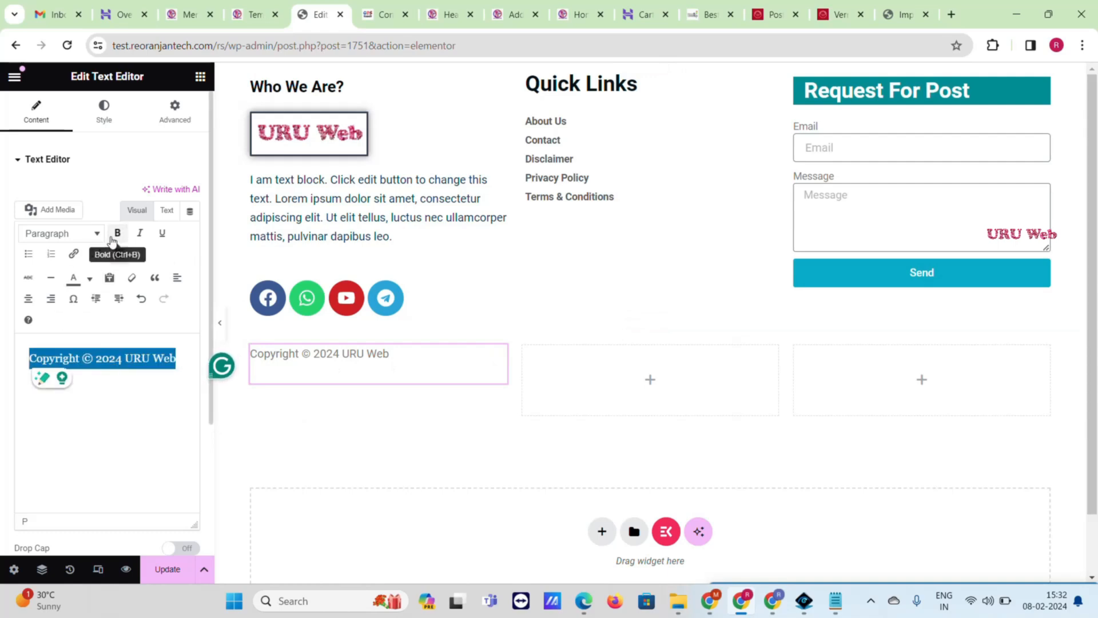
pyautogui.click(114, 236)
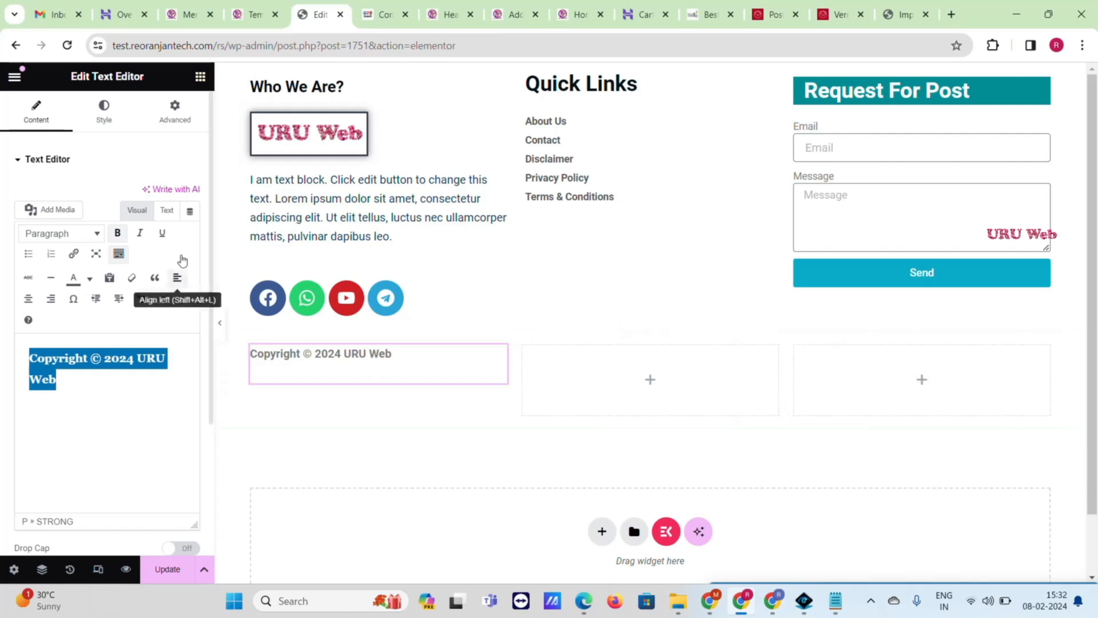
pyautogui.click(200, 76)
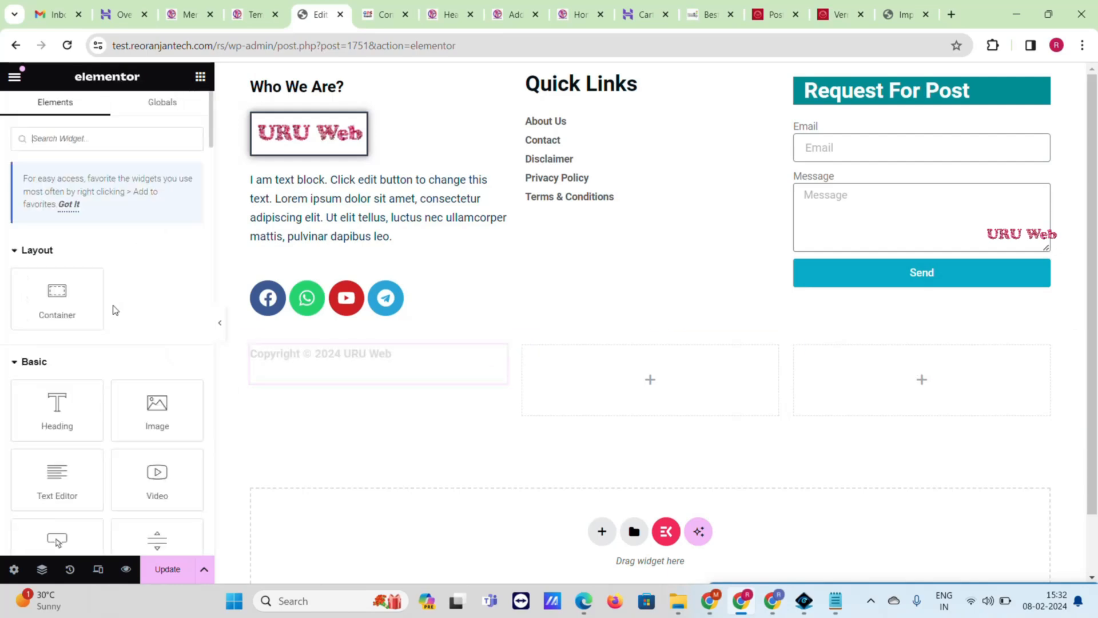
pyautogui.click(74, 414)
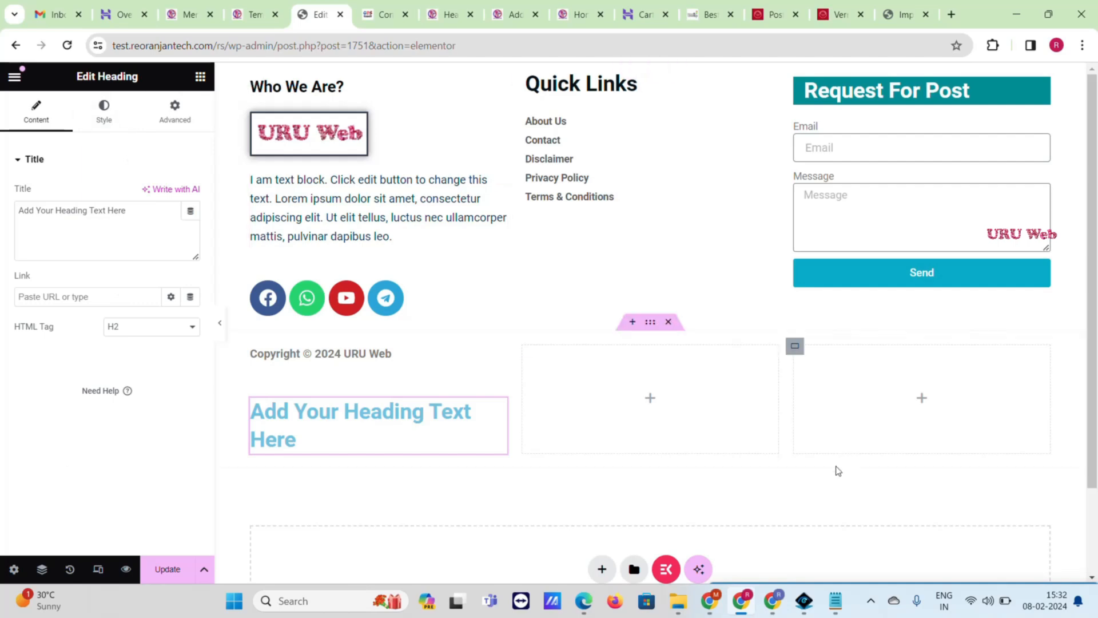
pyautogui.rightClick(489, 412)
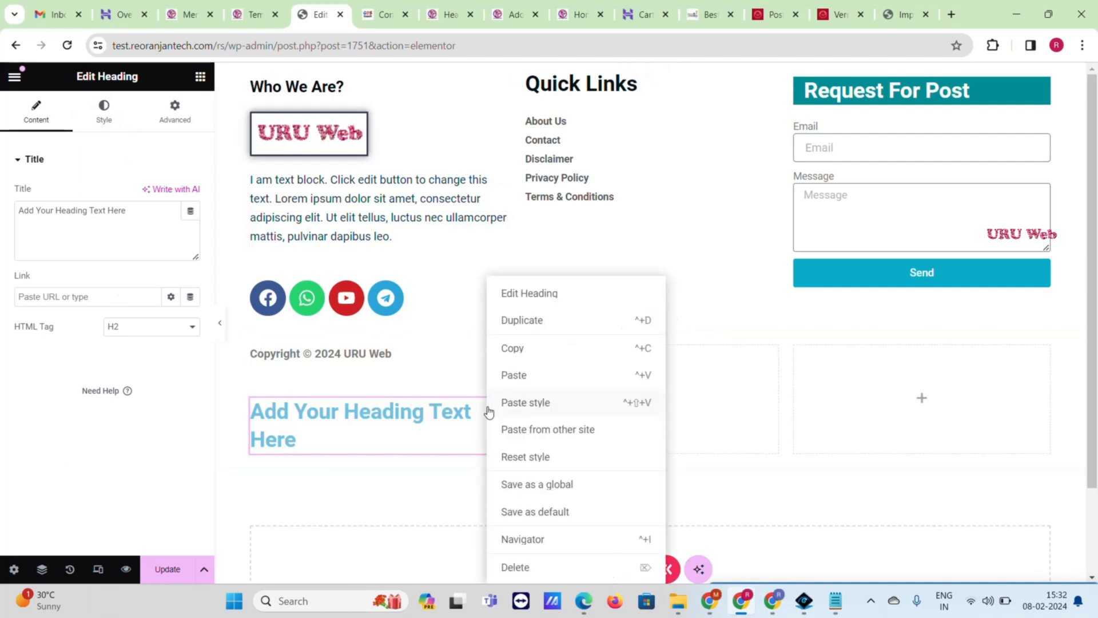
pyautogui.click(518, 568)
# - Add a Text Editor widget reading "Powered by Astra WordPress Theme" to the copyright row's third column and update the page
pyautogui.moveTo(92, 483); pyautogui.dragTo(956, 388)
pyautogui.tripleClick(61, 401)
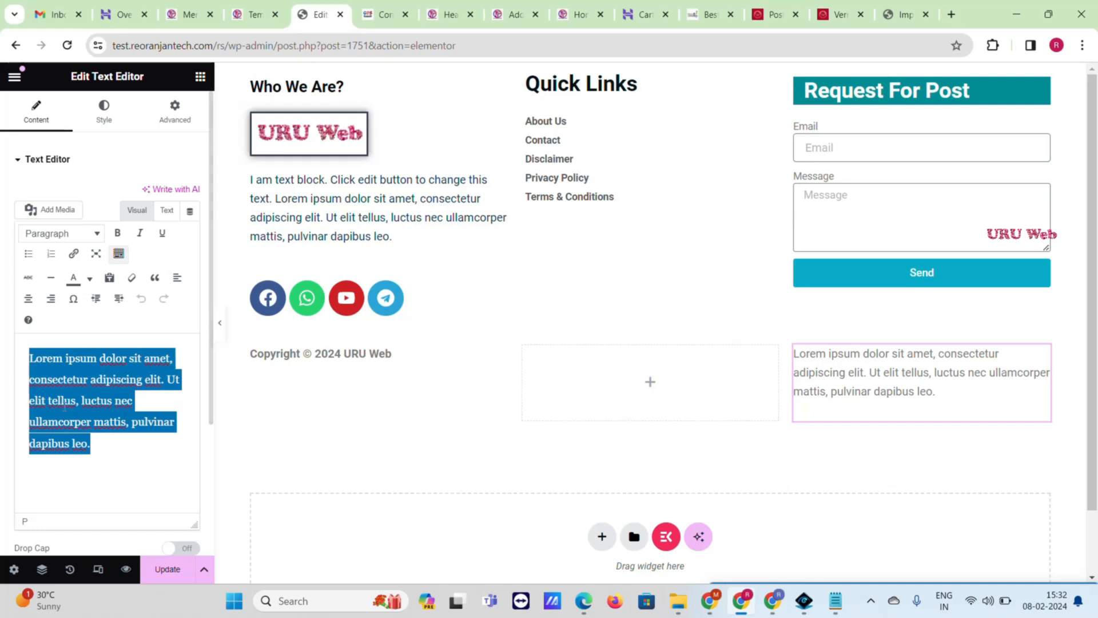
pyautogui.hotkey('ctrl', 'v')
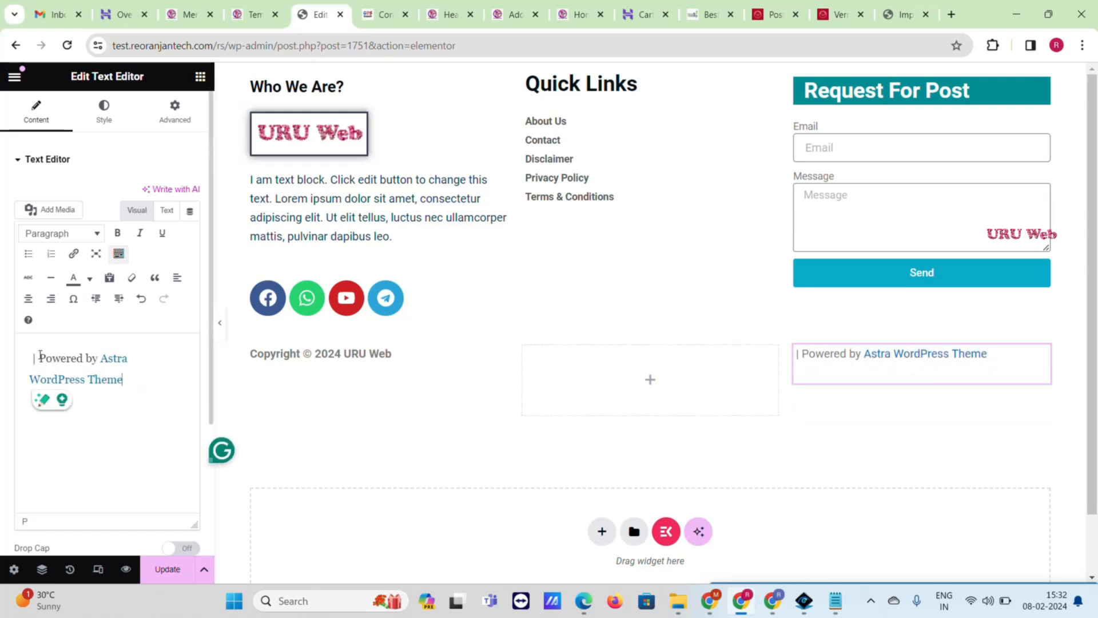
pyautogui.moveTo(40, 358); pyautogui.dragTo(17, 355)
pyautogui.press('BackSpace')
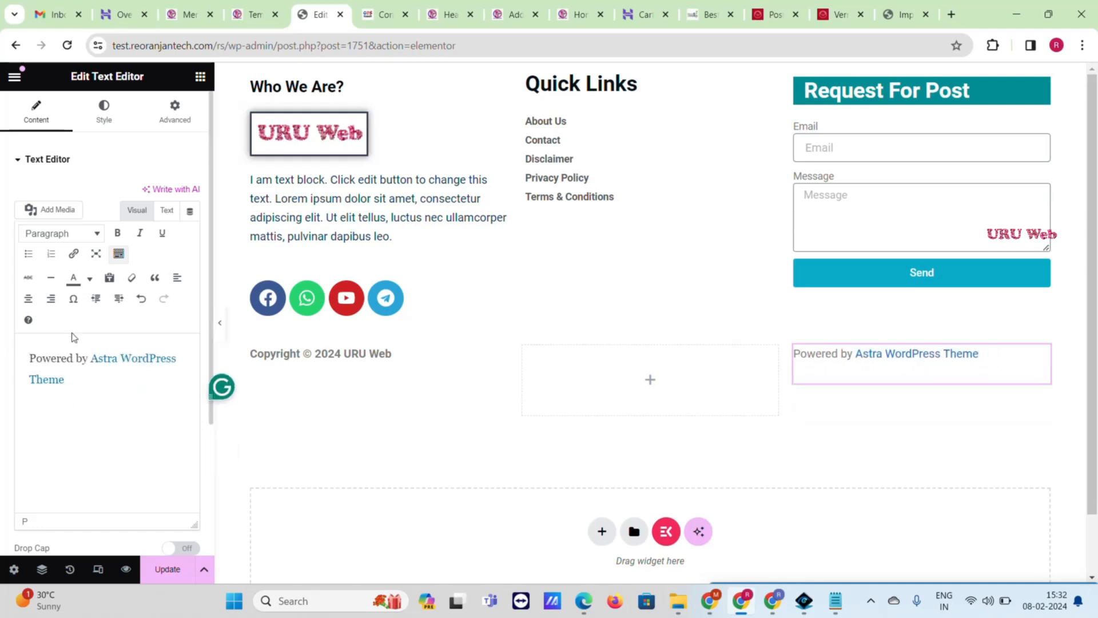
pyautogui.moveTo(73, 358); pyautogui.dragTo(1, 349)
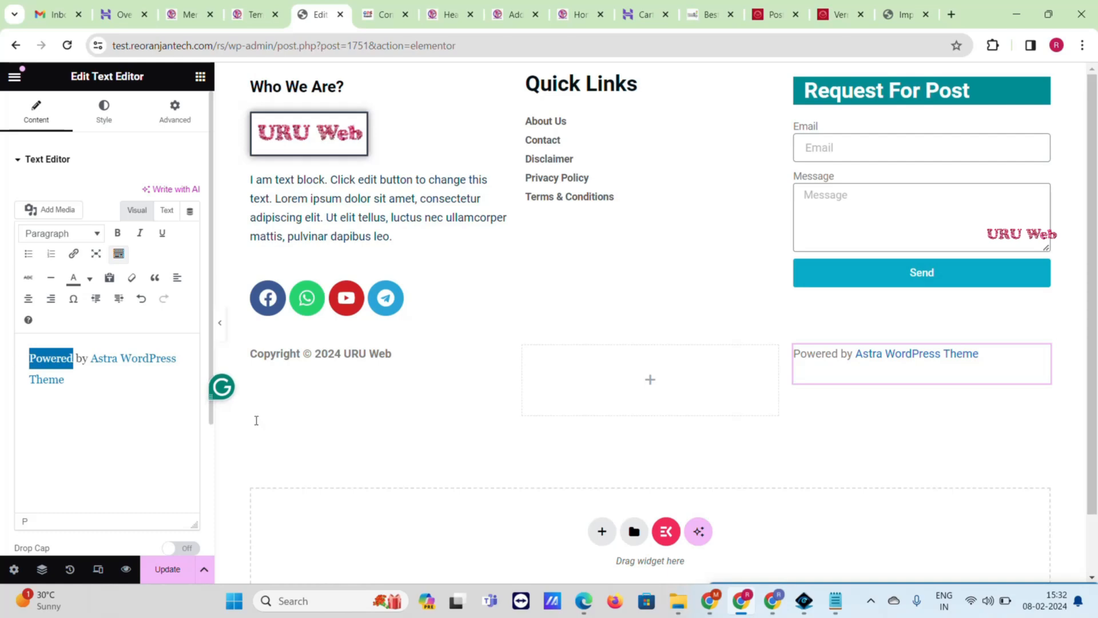
pyautogui.click(172, 569)
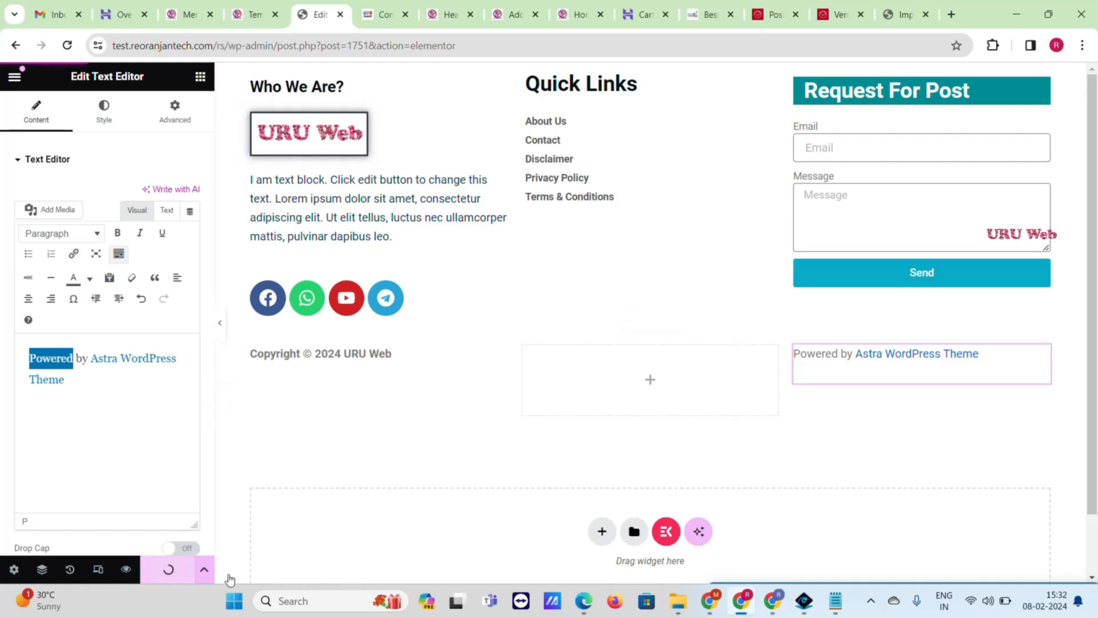
# - Give the copyright row's container a box shadow with its position set to Inset
pyautogui.click(647, 335)
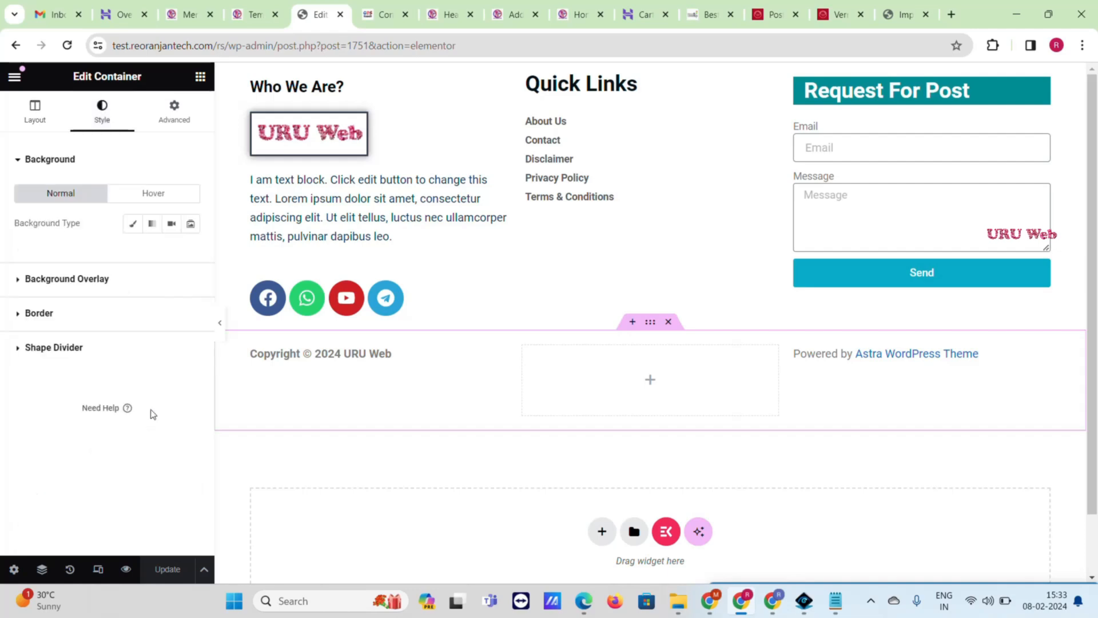
pyautogui.click(102, 316)
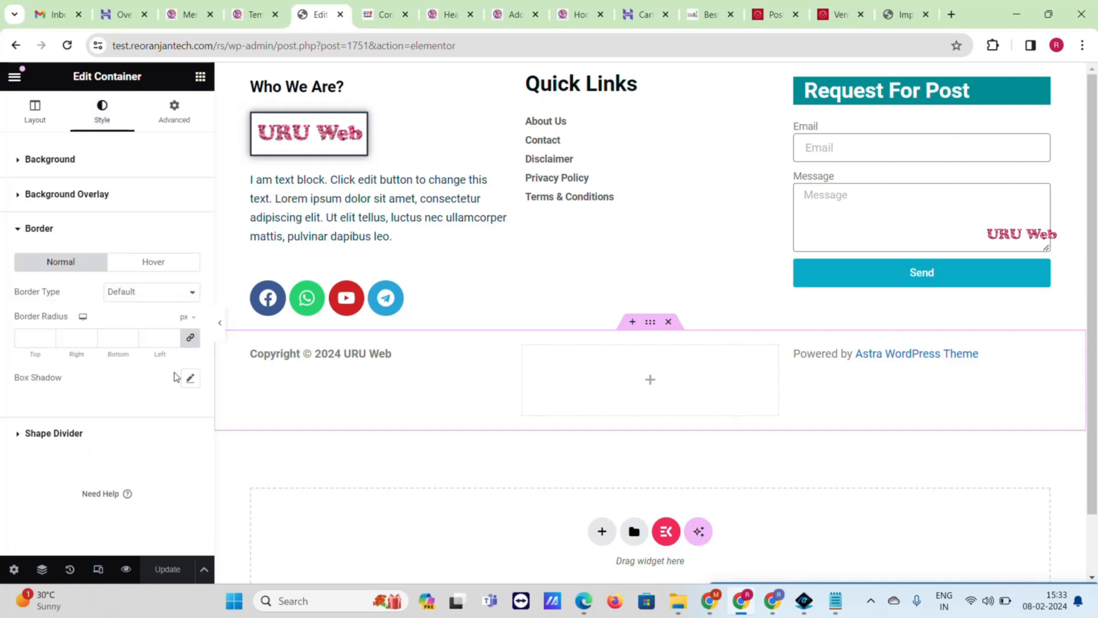
pyautogui.click(190, 378)
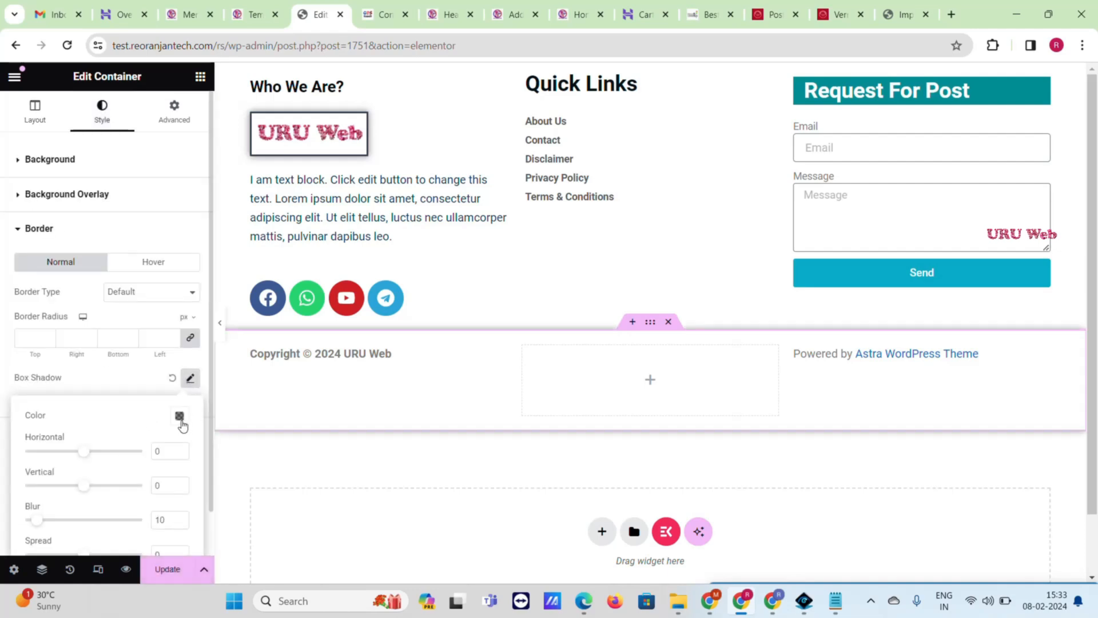
pyautogui.click(179, 416)
pyautogui.click(170, 540)
pyautogui.click(126, 554)
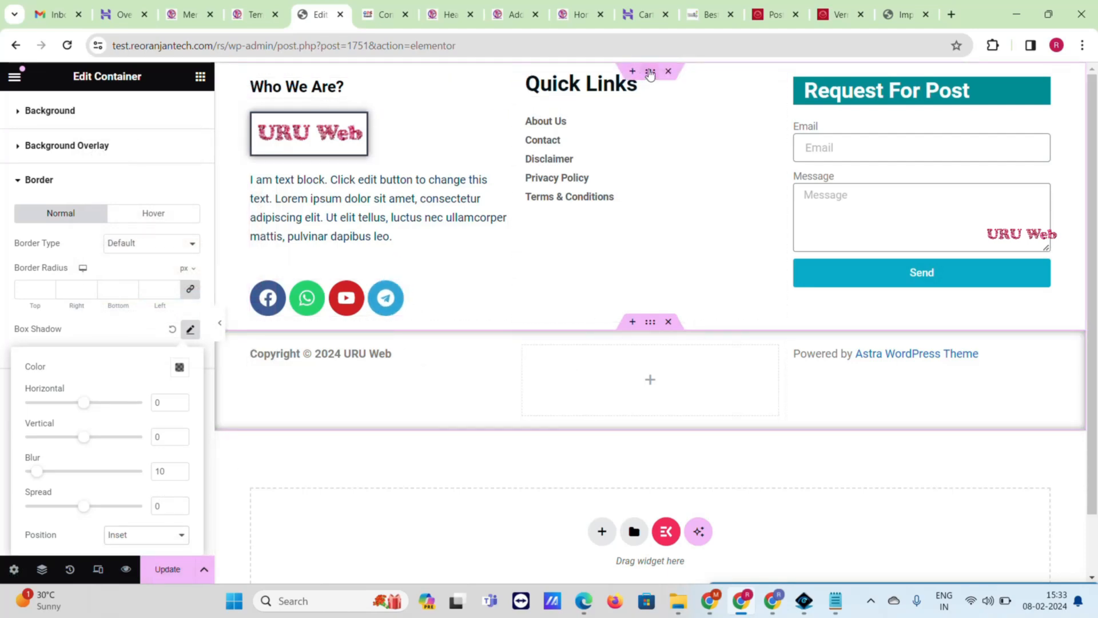
# - Apply an Inset box shadow to the main three-column footer container and update the page
pyautogui.click(651, 73)
pyautogui.click(159, 127)
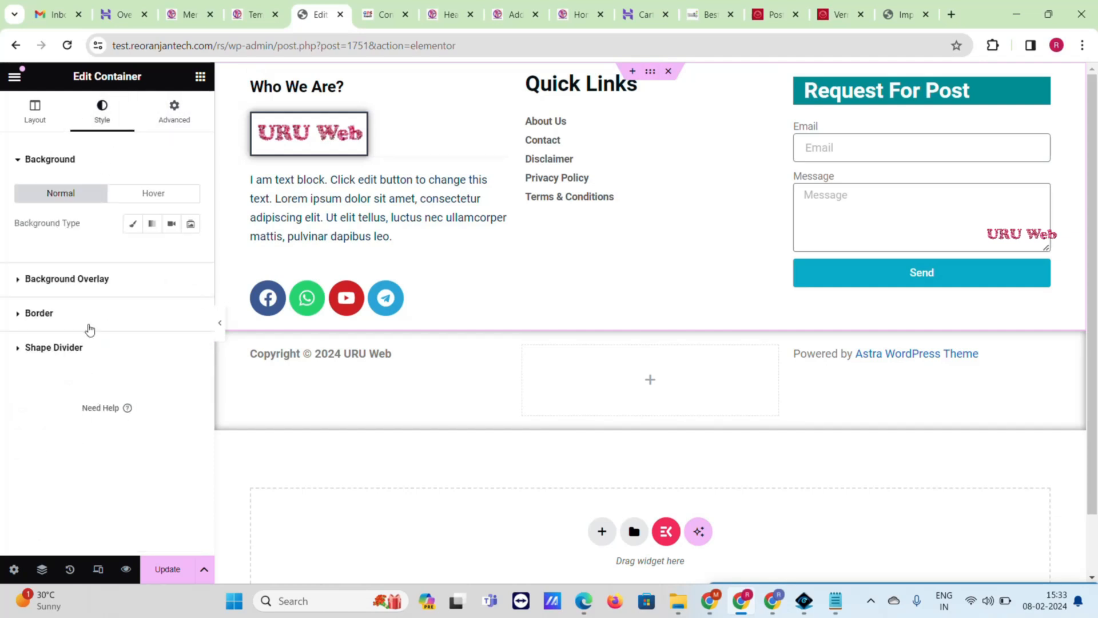
pyautogui.click(91, 314)
pyautogui.click(190, 379)
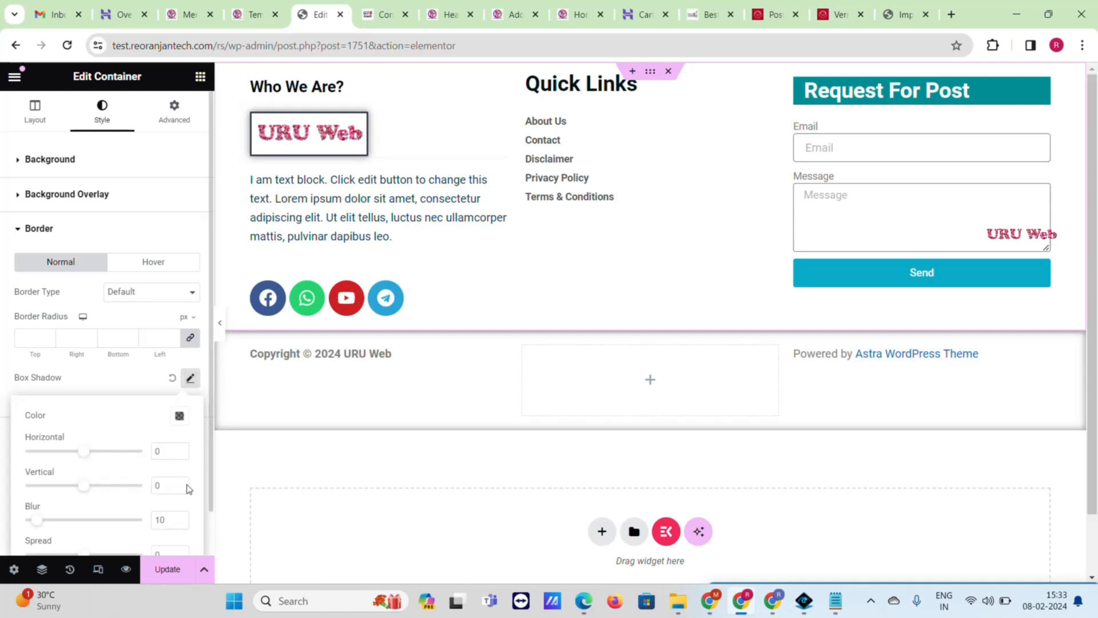
pyautogui.scroll(-1, 170, 547)
pyautogui.click(166, 532)
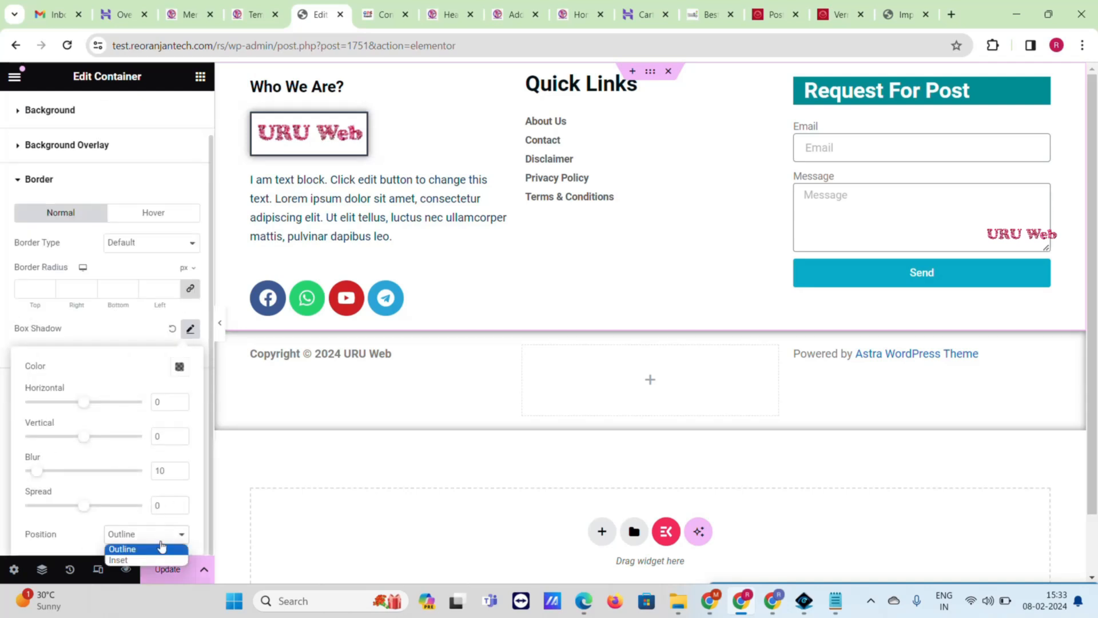
pyautogui.click(158, 560)
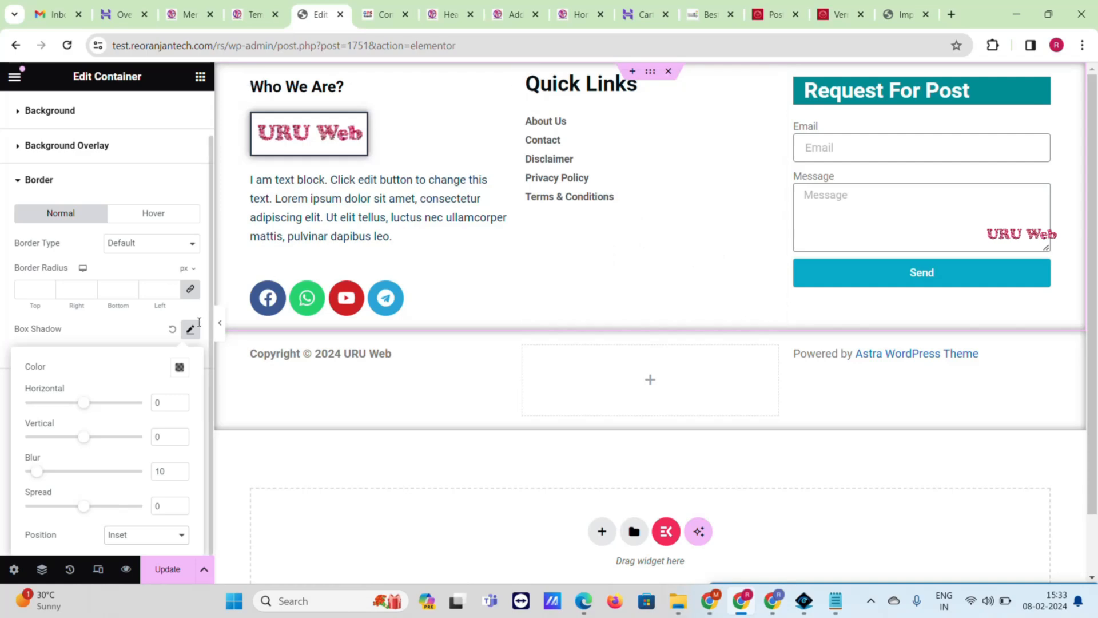
pyautogui.click(160, 579)
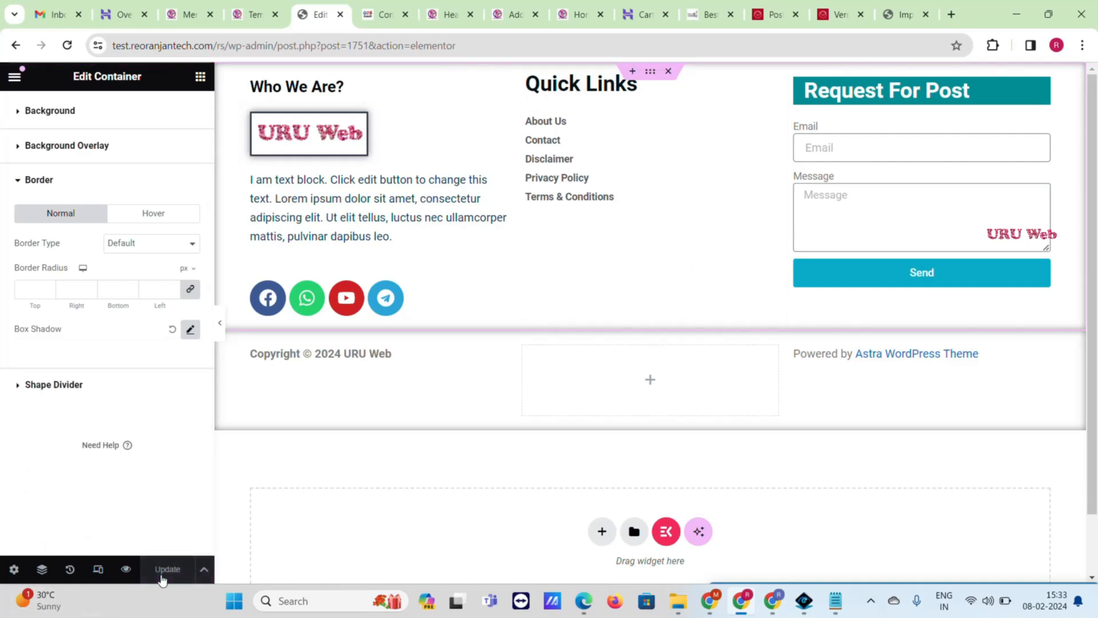
# - Compare the gdsresult.in reference page with the site's header by opening the header template in Elementor
pyautogui.click(385, 7)
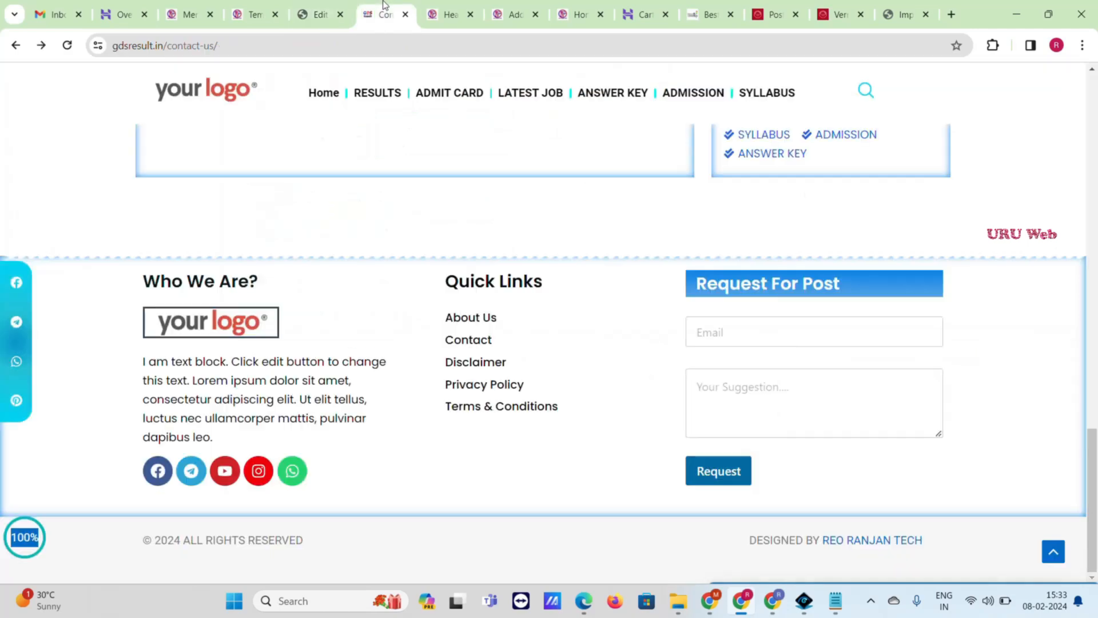
pyautogui.click(259, 4)
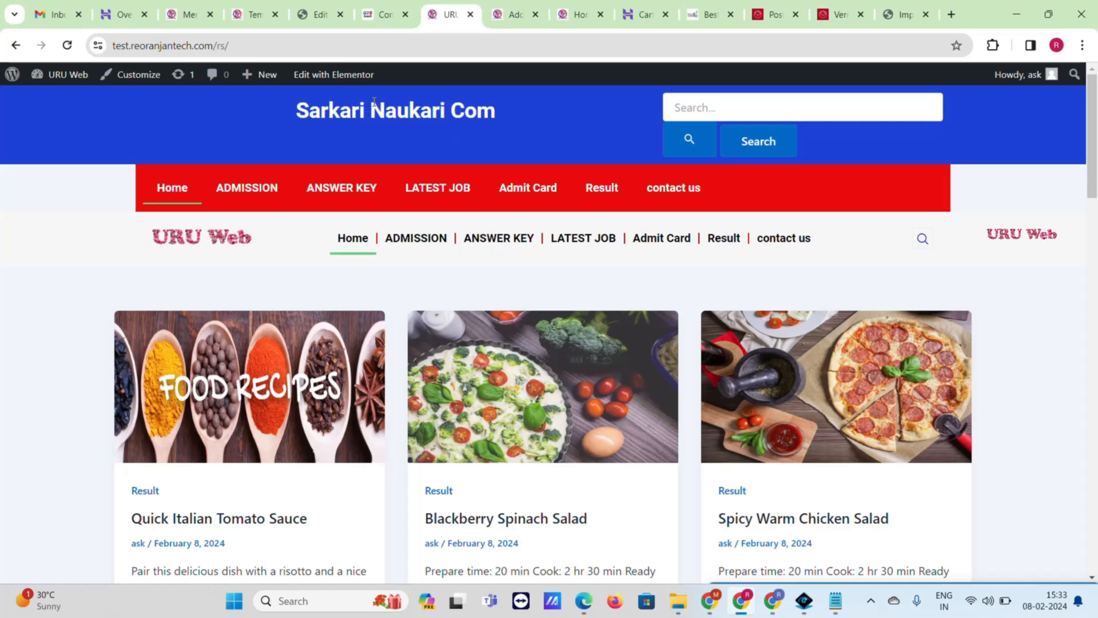
pyautogui.moveTo(355, 79)
pyautogui.click(339, 125)
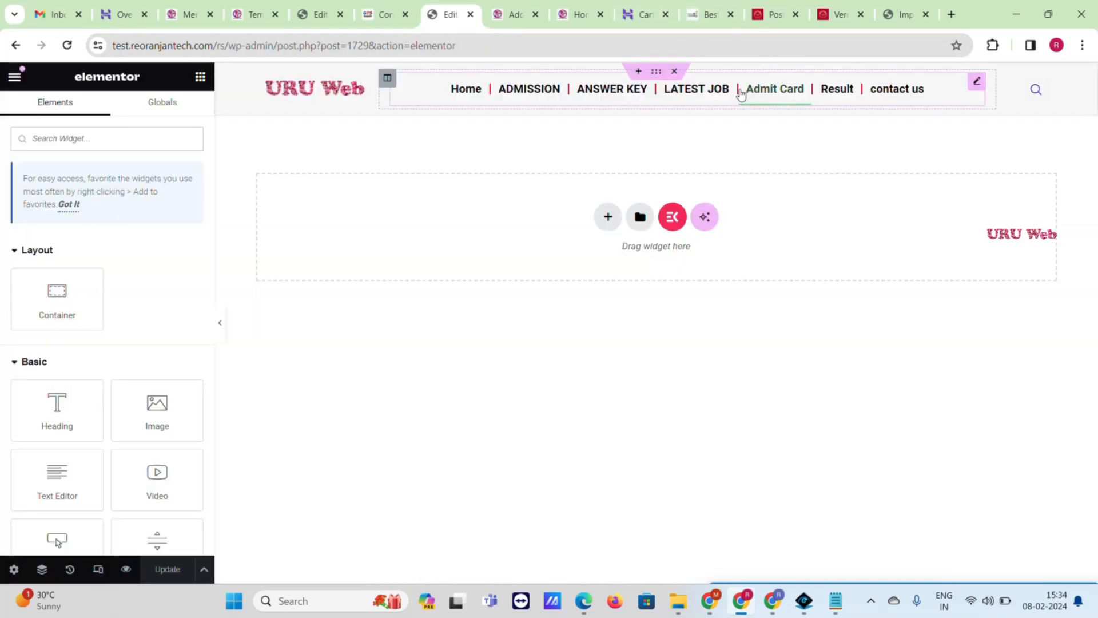
pyautogui.click(410, 5)
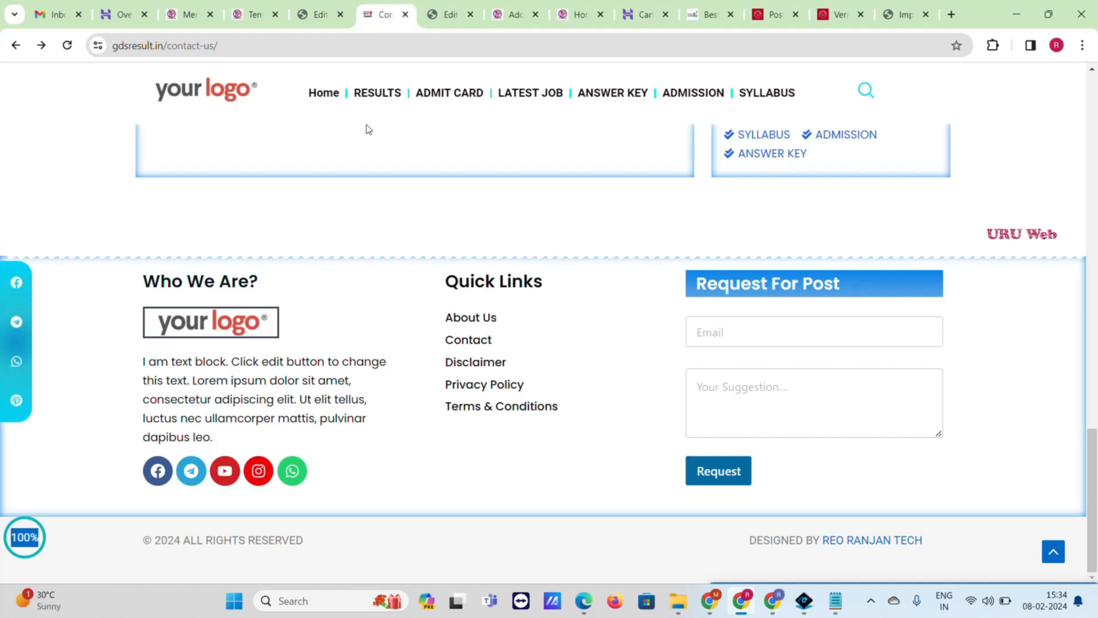
pyautogui.click(450, 8)
pyautogui.click(404, 5)
pyautogui.click(318, 13)
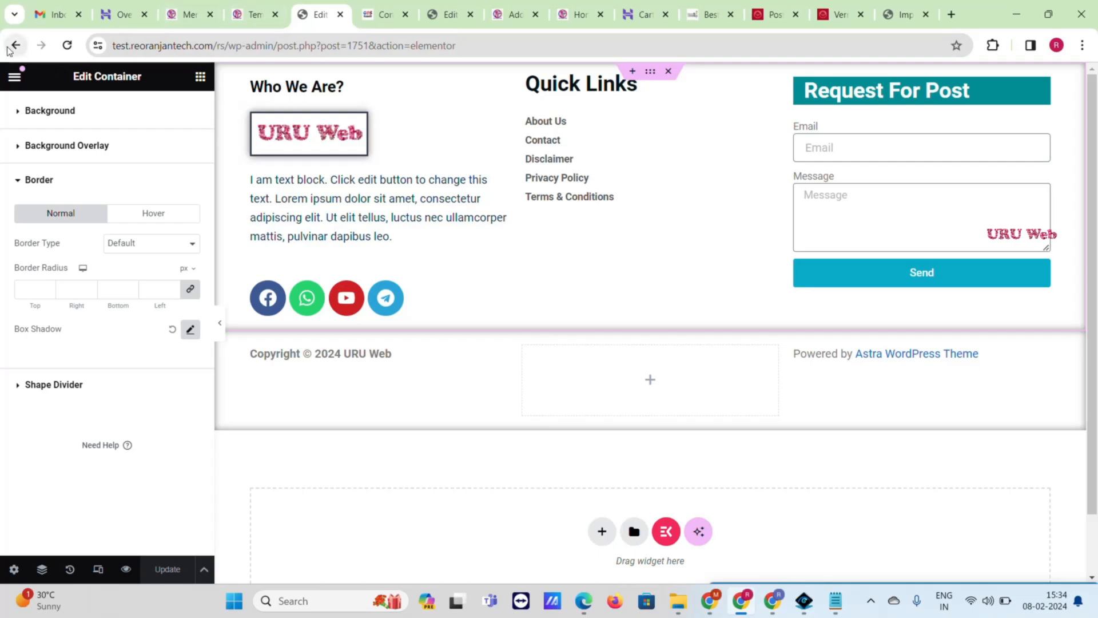
# - Return to the site's home page and review the new footer and the header area
pyautogui.click(255, 13)
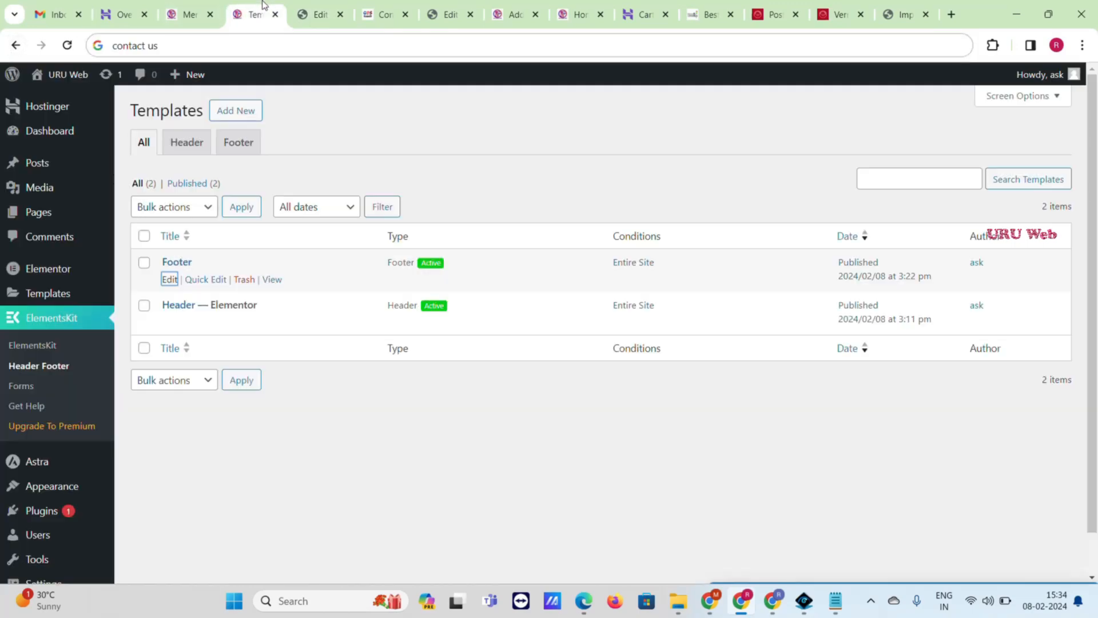
pyautogui.click(436, 8)
pyautogui.click(8, 50)
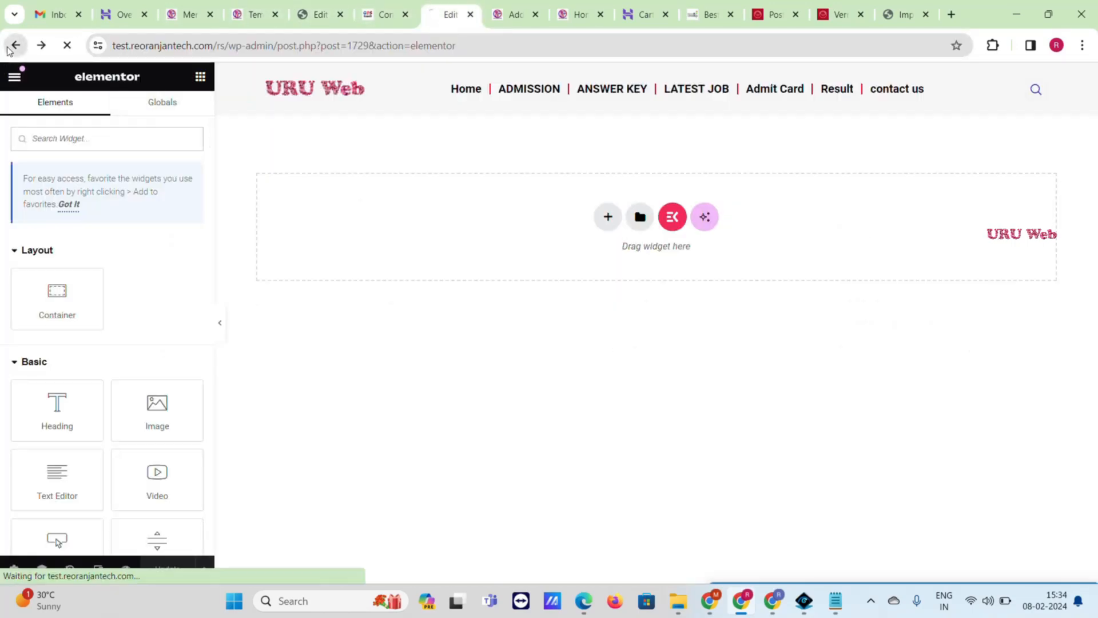
pyautogui.scroll(-10, 777, 298)
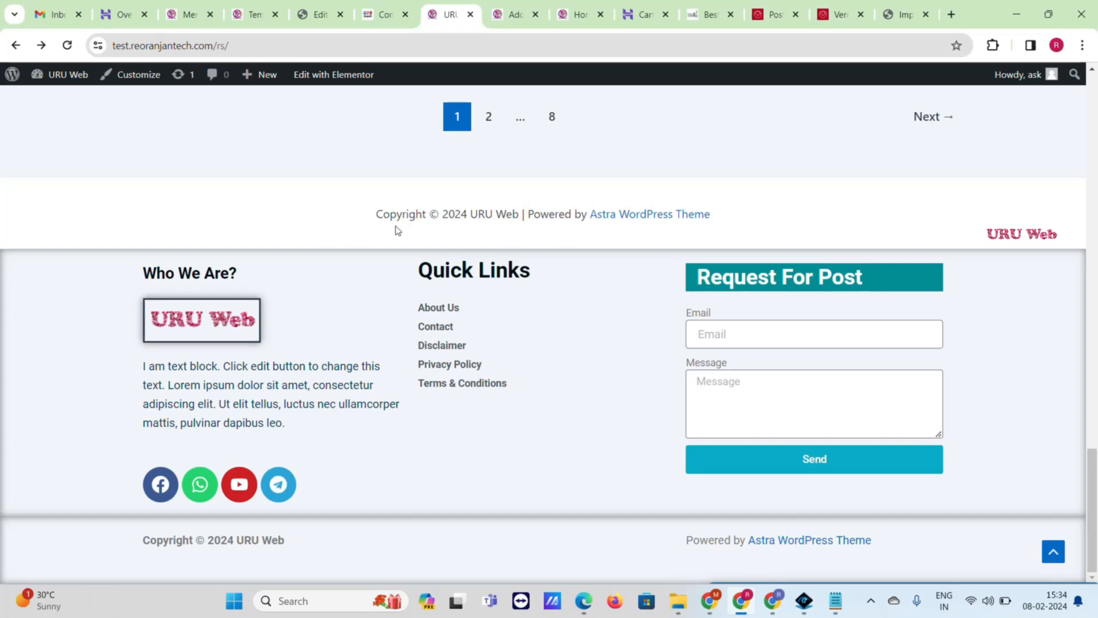
pyautogui.scroll(20, 647, 341)
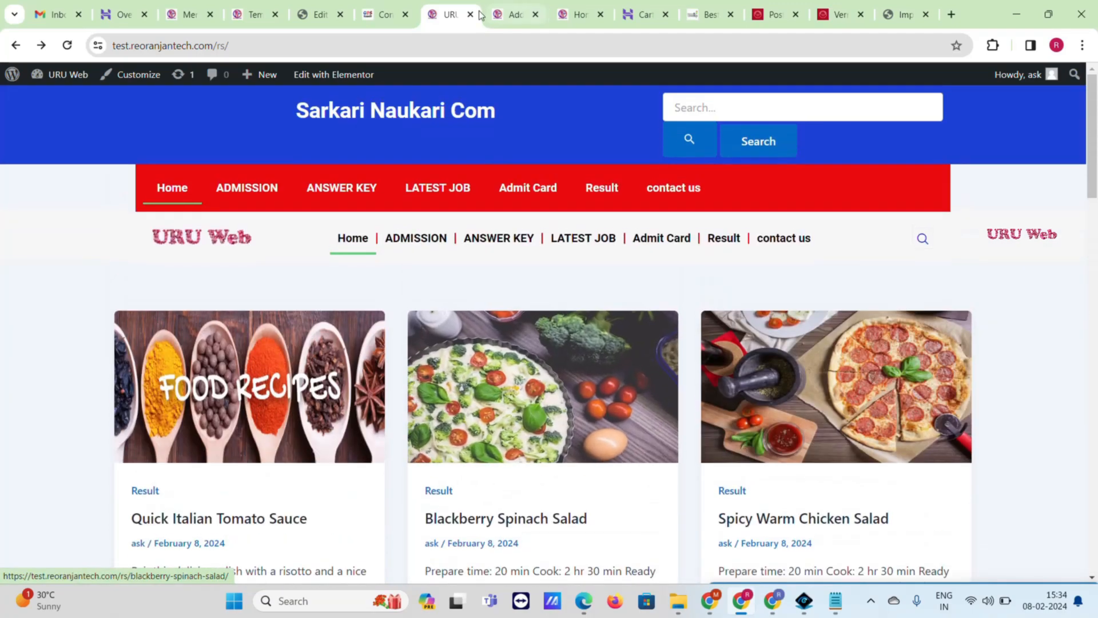
# - Open the list of all pages in WordPress admin and close the templates list and footer editor tabs
pyautogui.click(381, 14)
pyautogui.click(299, 7)
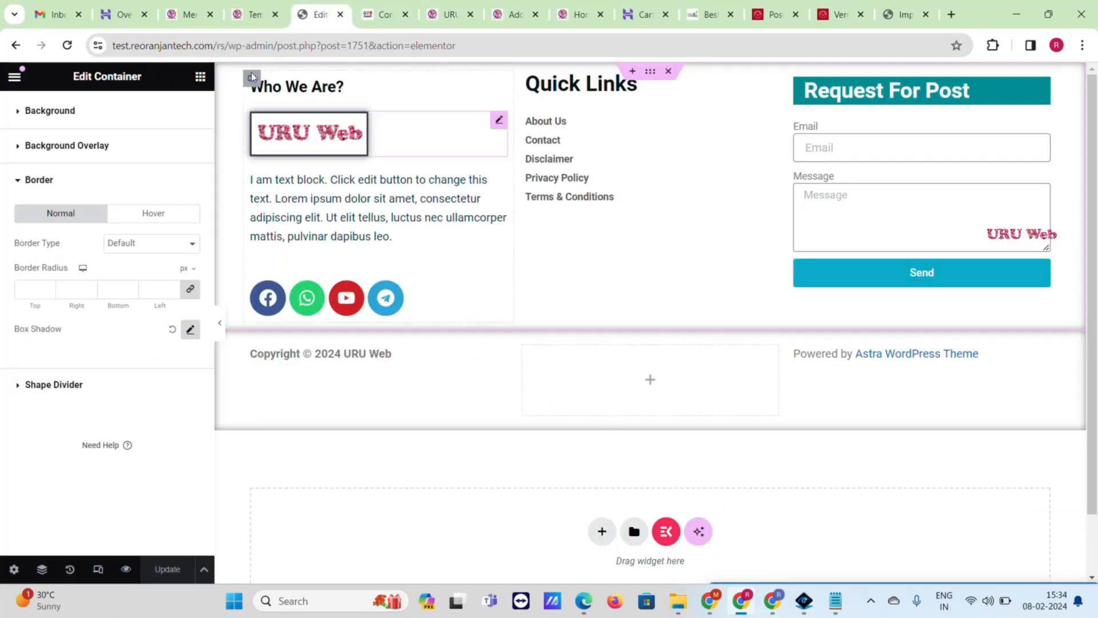
pyautogui.click(179, 7)
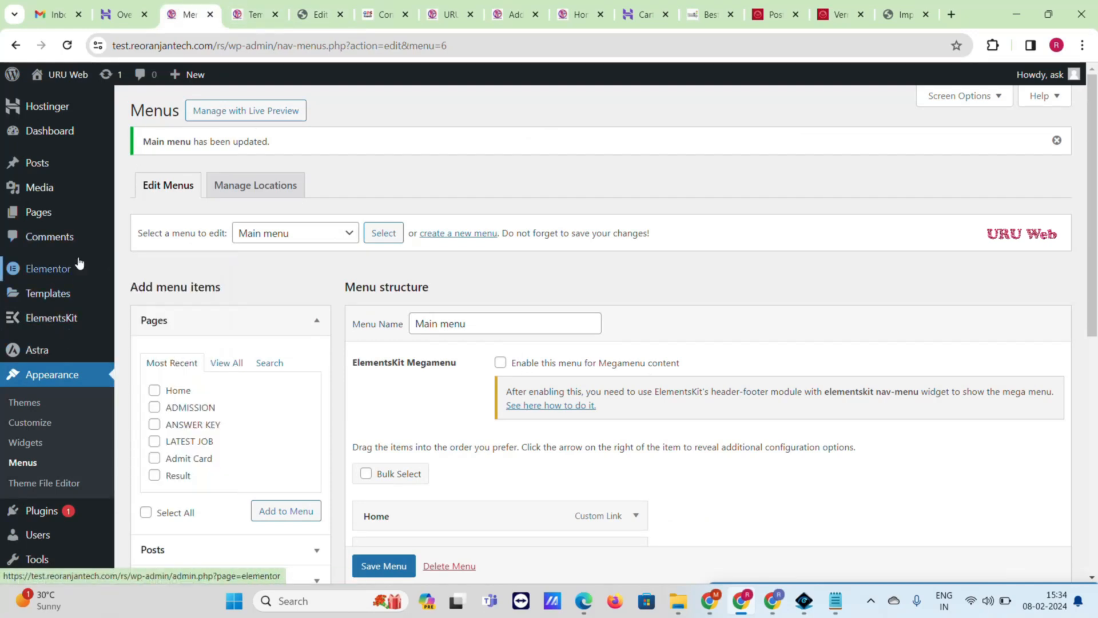
pyautogui.moveTo(79, 325)
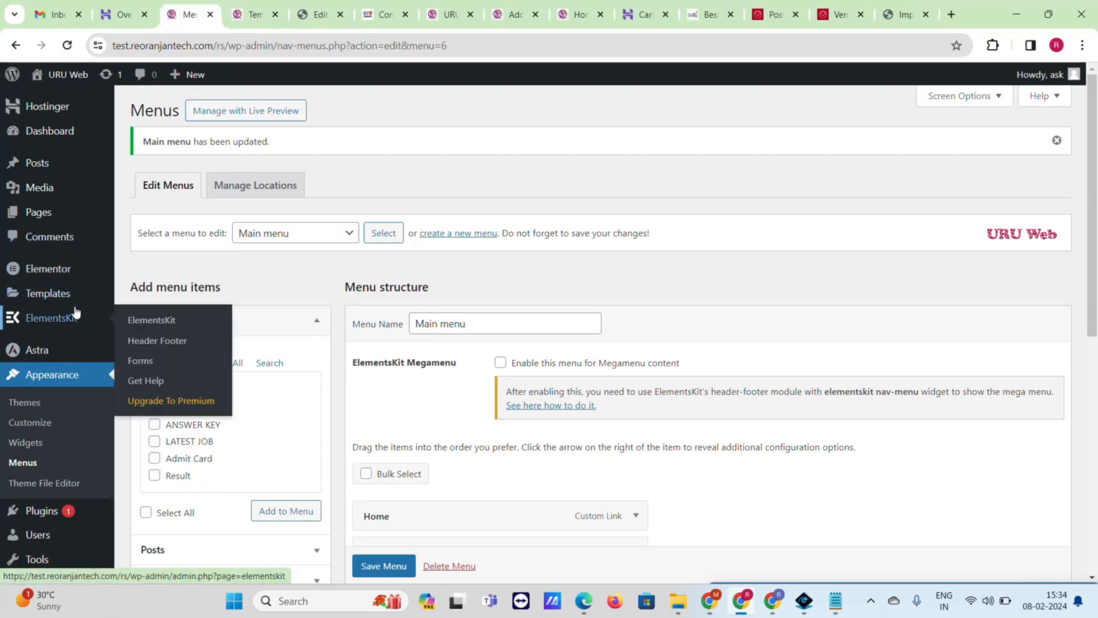
pyautogui.click(62, 213)
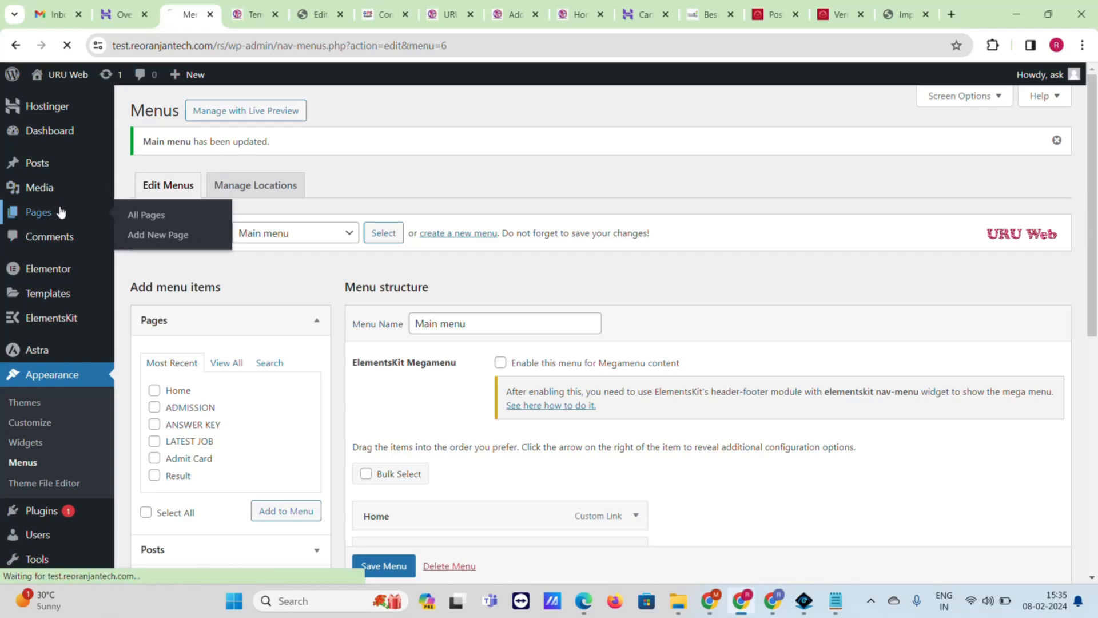
pyautogui.click(265, 23)
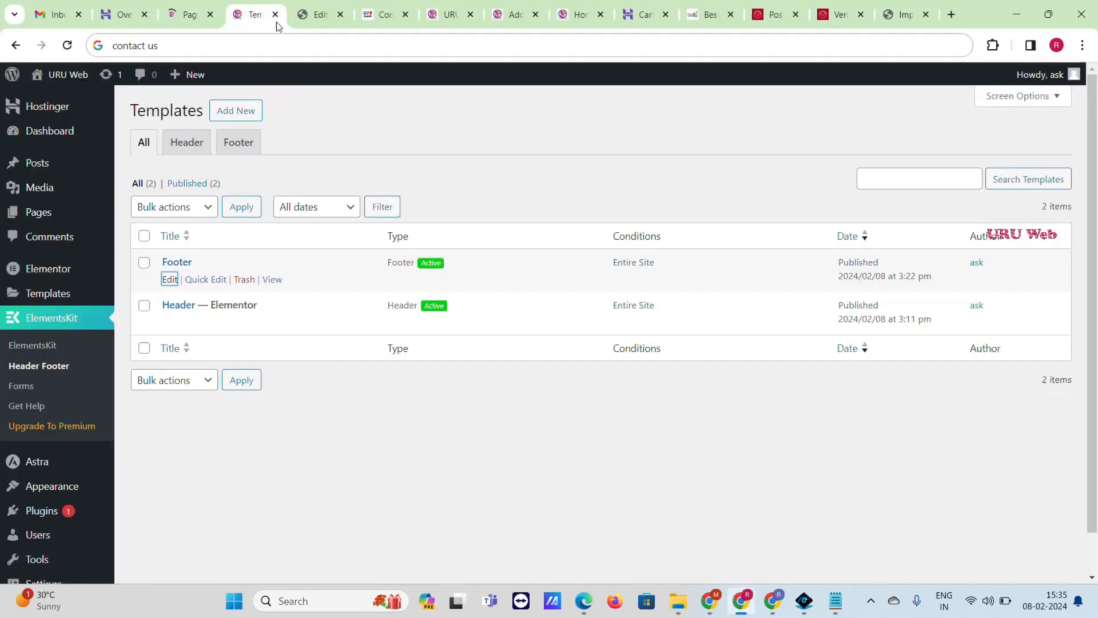
pyautogui.click(276, 15)
pyautogui.click(276, 15)
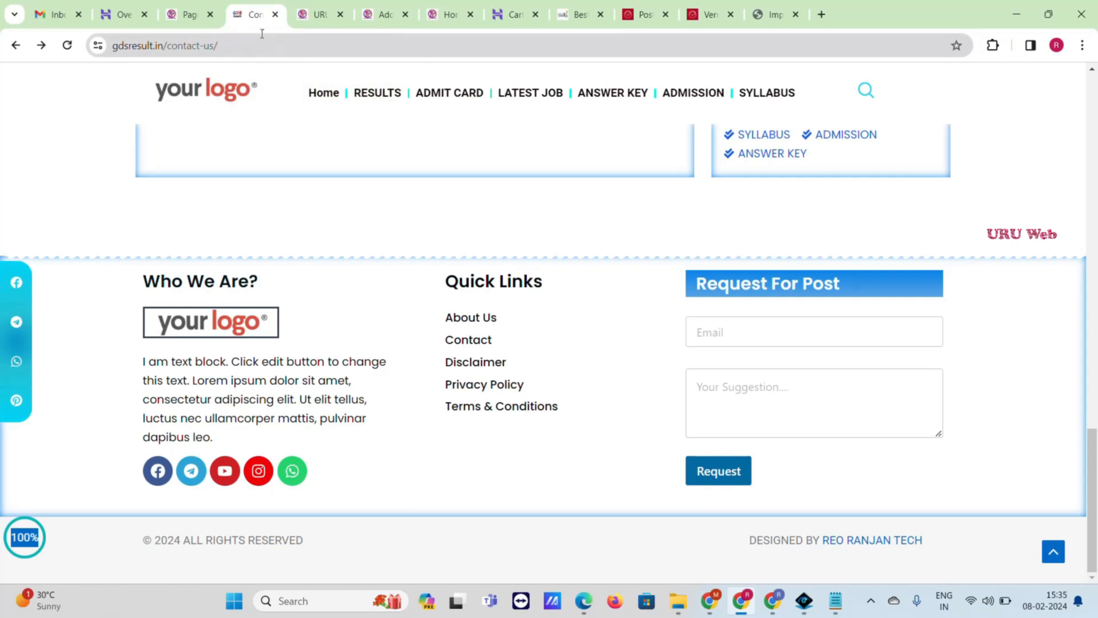
# - Open the Home page from the Pages list for editing in a new browser tab
pyautogui.click(183, 7)
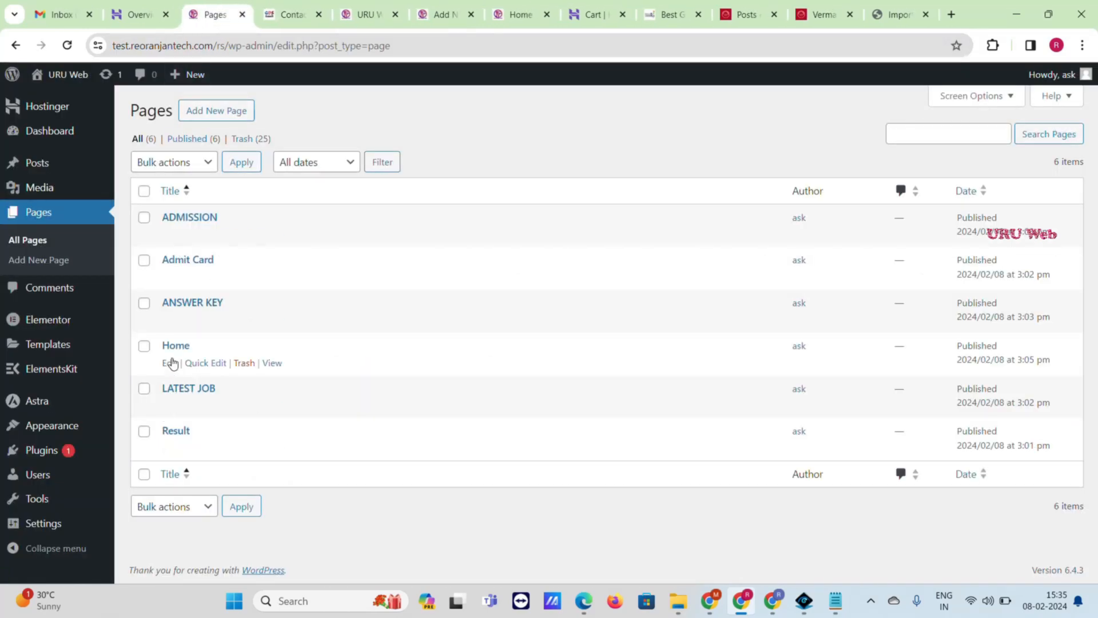
pyautogui.rightClick(172, 363)
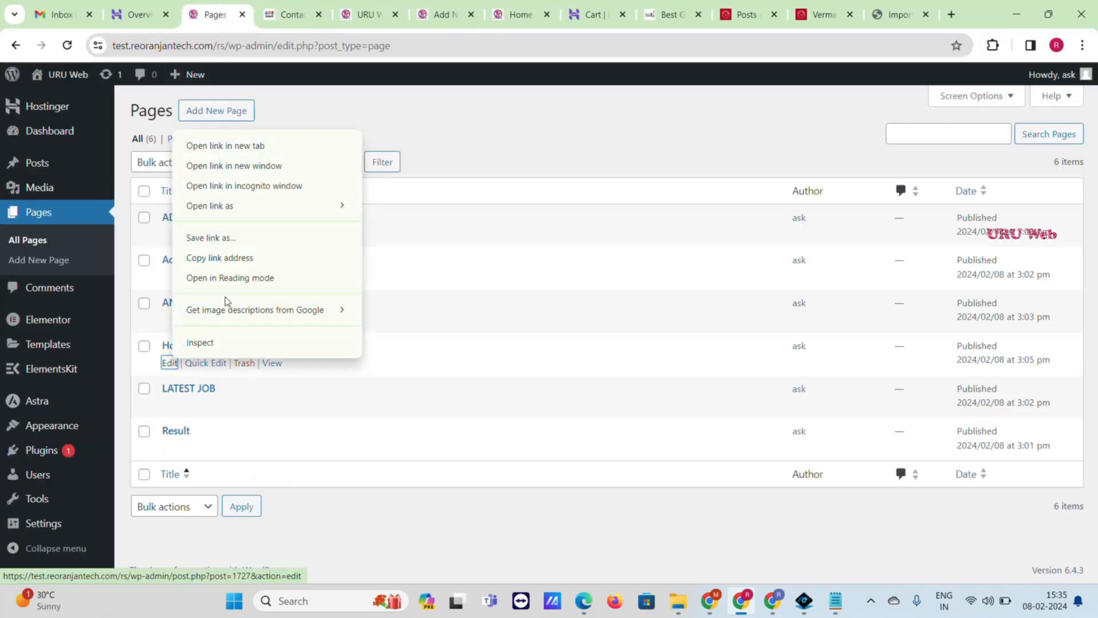
pyautogui.click(255, 147)
pyautogui.click(273, 19)
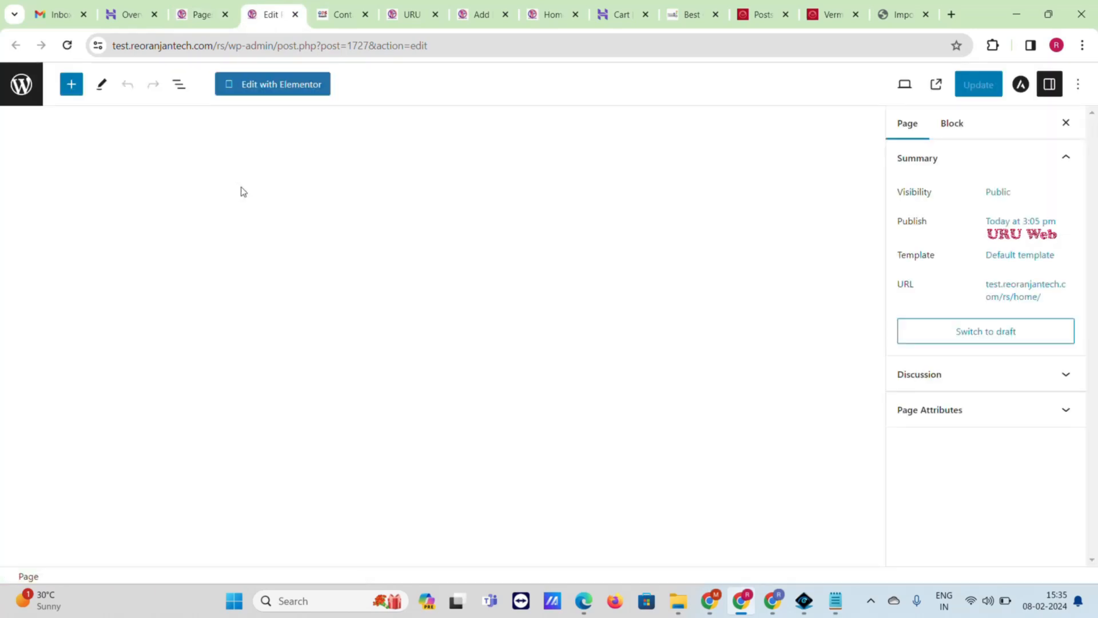
# - Open the Home page in Elementor and add a single-column container with a minimum height of 250 px
pyautogui.click(274, 84)
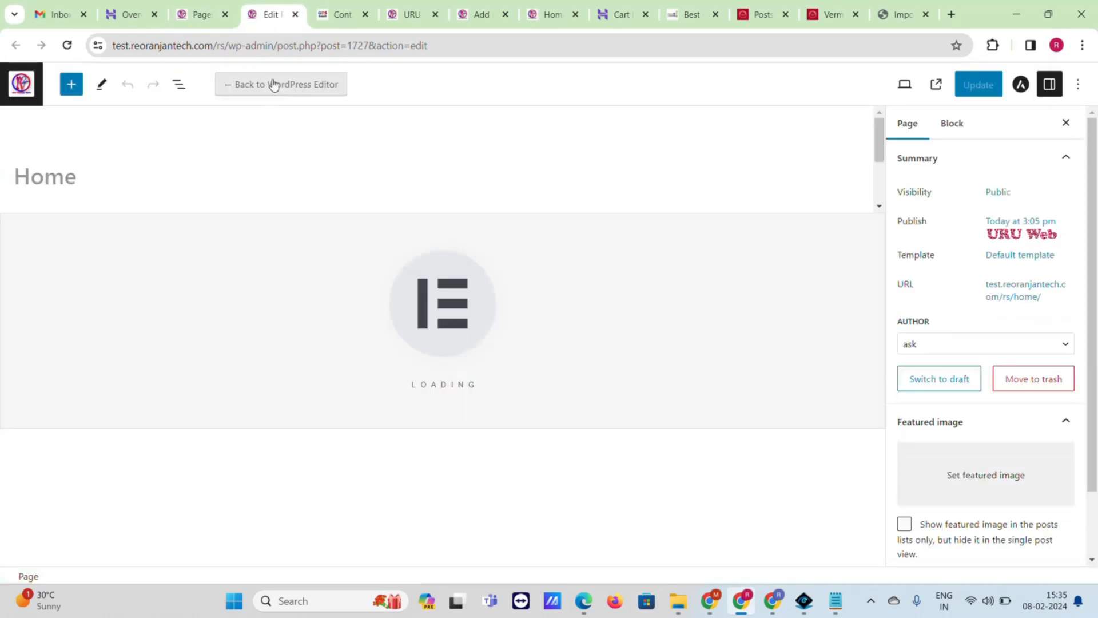
pyautogui.click(56, 4)
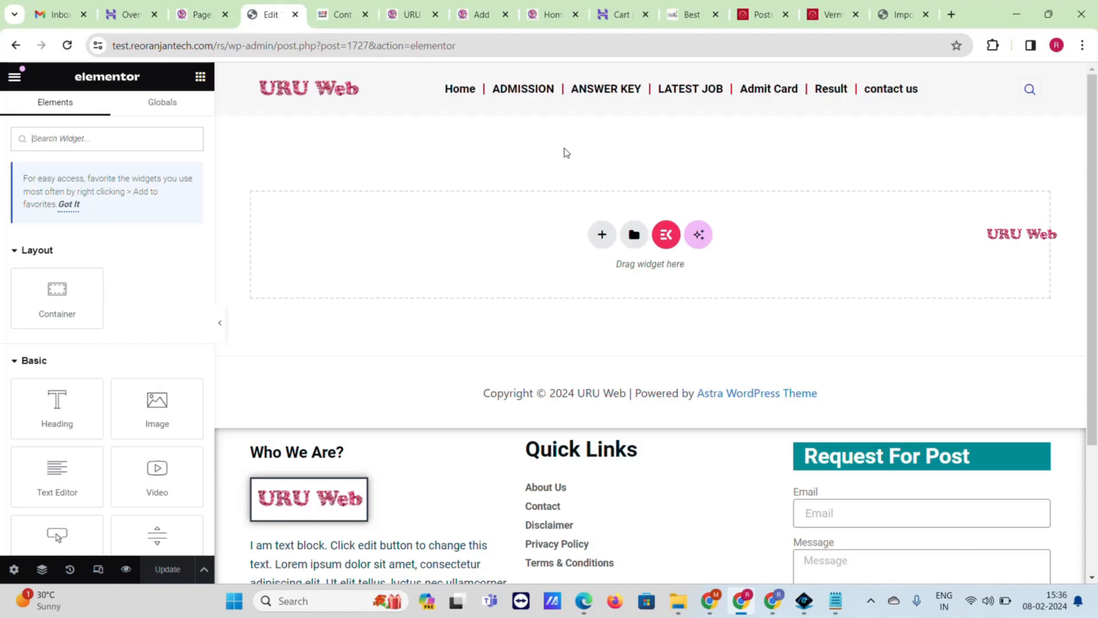
pyautogui.click(603, 237)
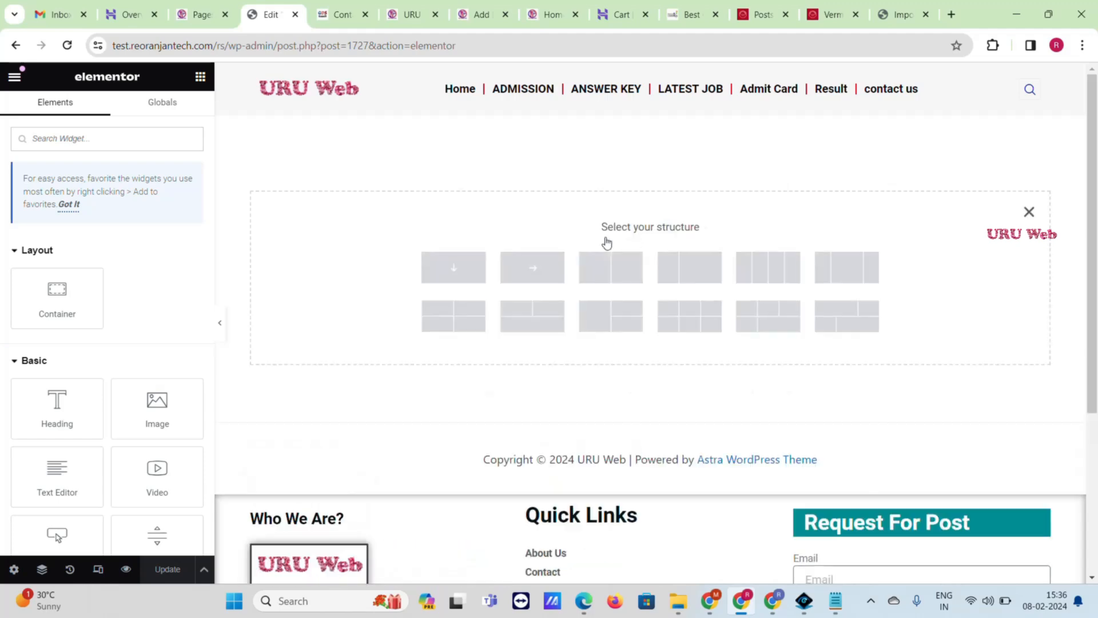
pyautogui.click(455, 267)
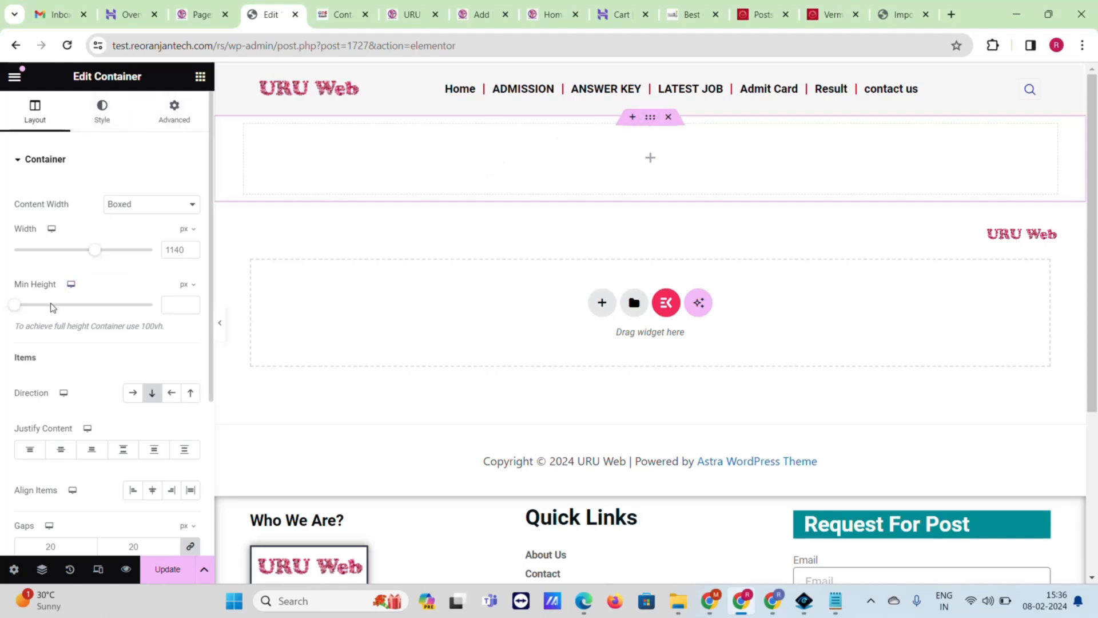
pyautogui.write('250')
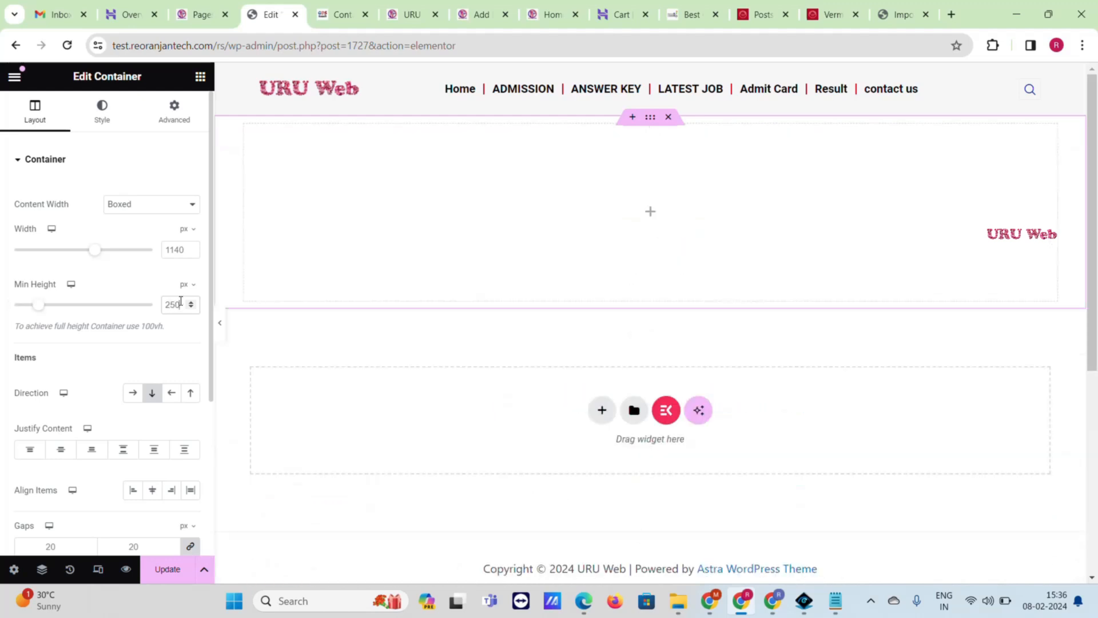
# - Give the new container a classic background in cyan-blue #01B1D5
pyautogui.click(116, 133)
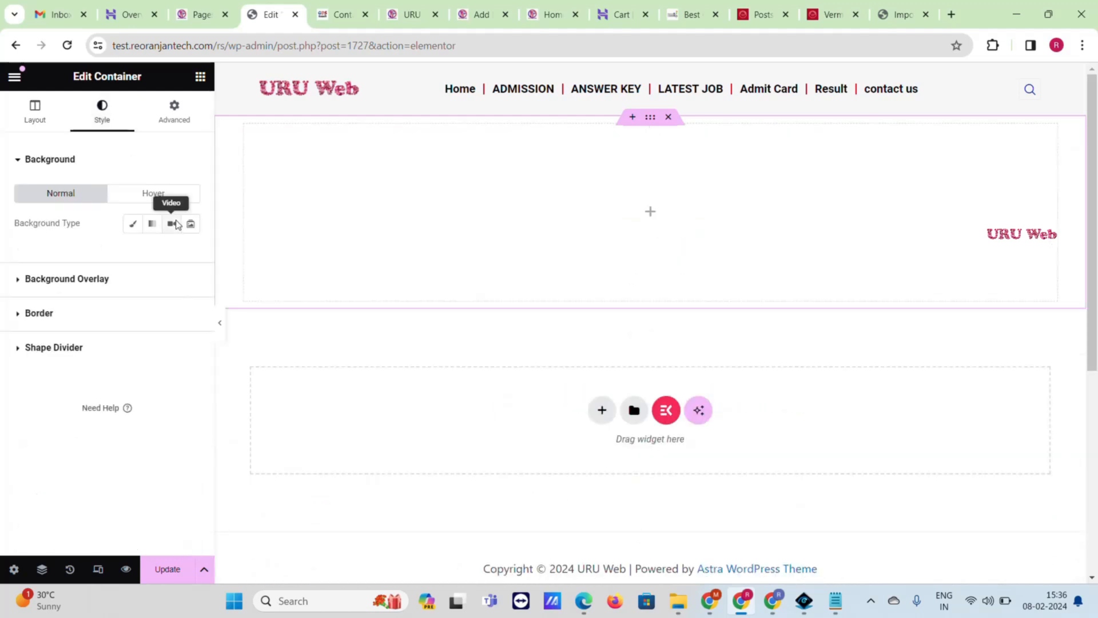
pyautogui.click(133, 225)
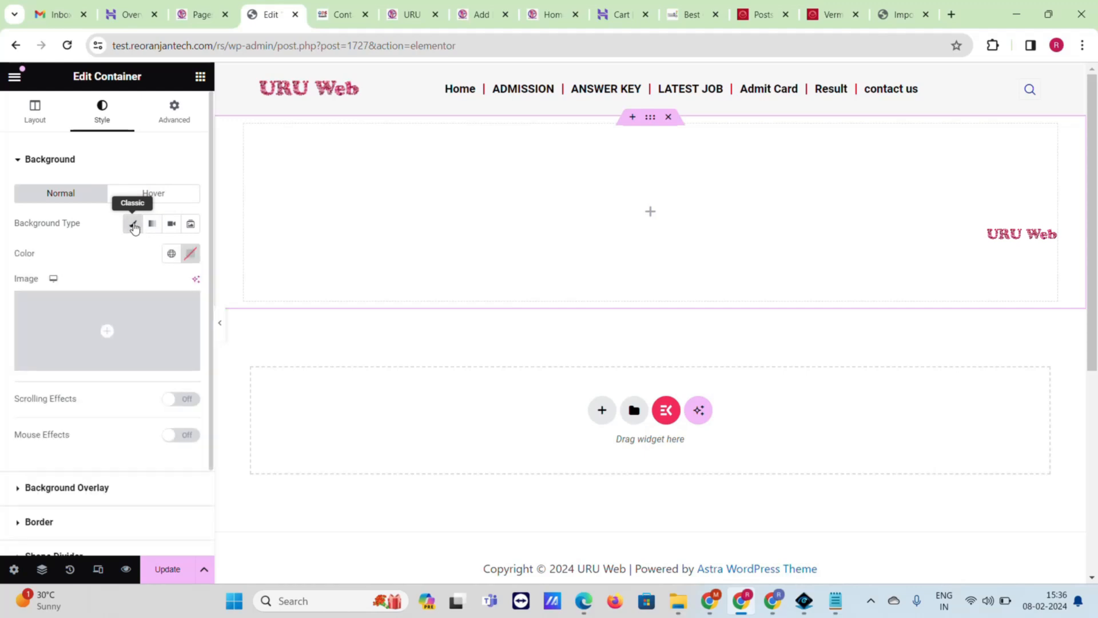
pyautogui.click(191, 254)
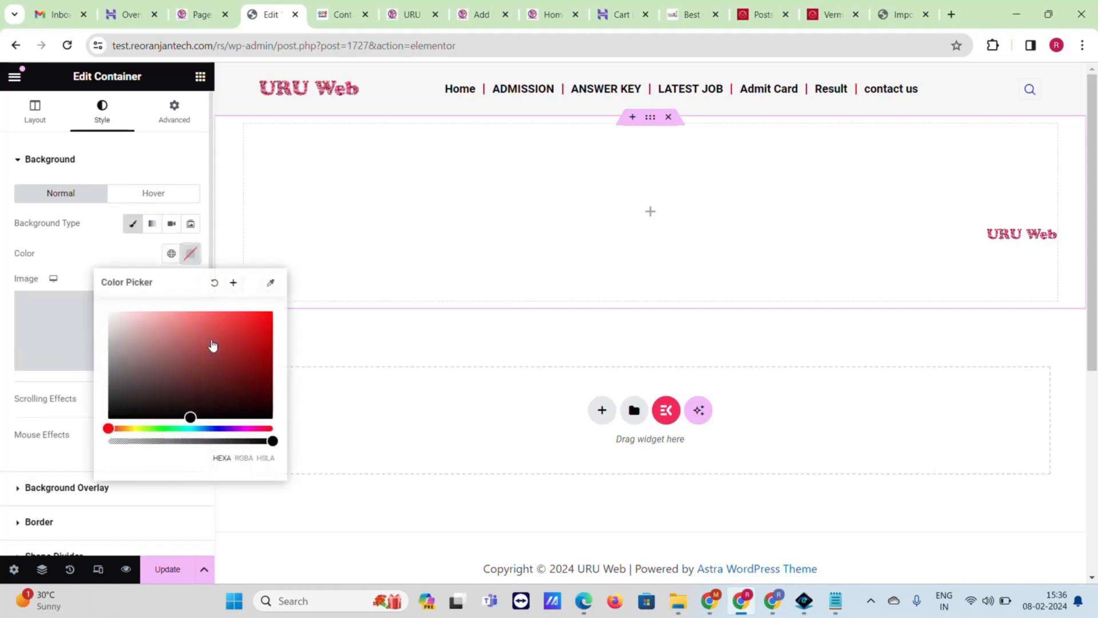
pyautogui.click(196, 428)
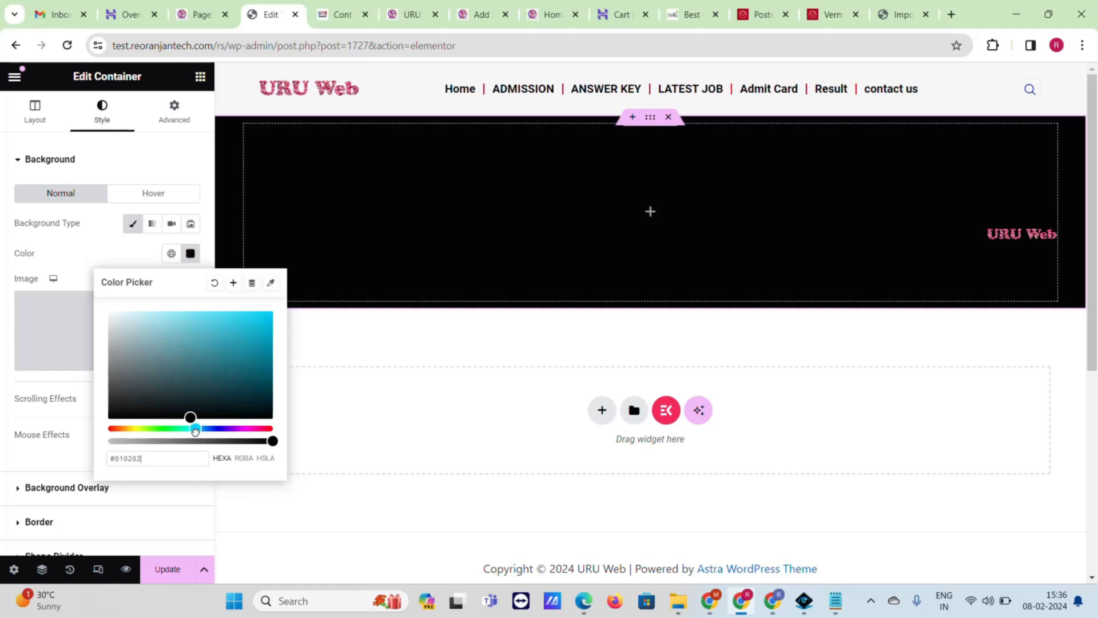
pyautogui.moveTo(264, 316); pyautogui.dragTo(272, 330)
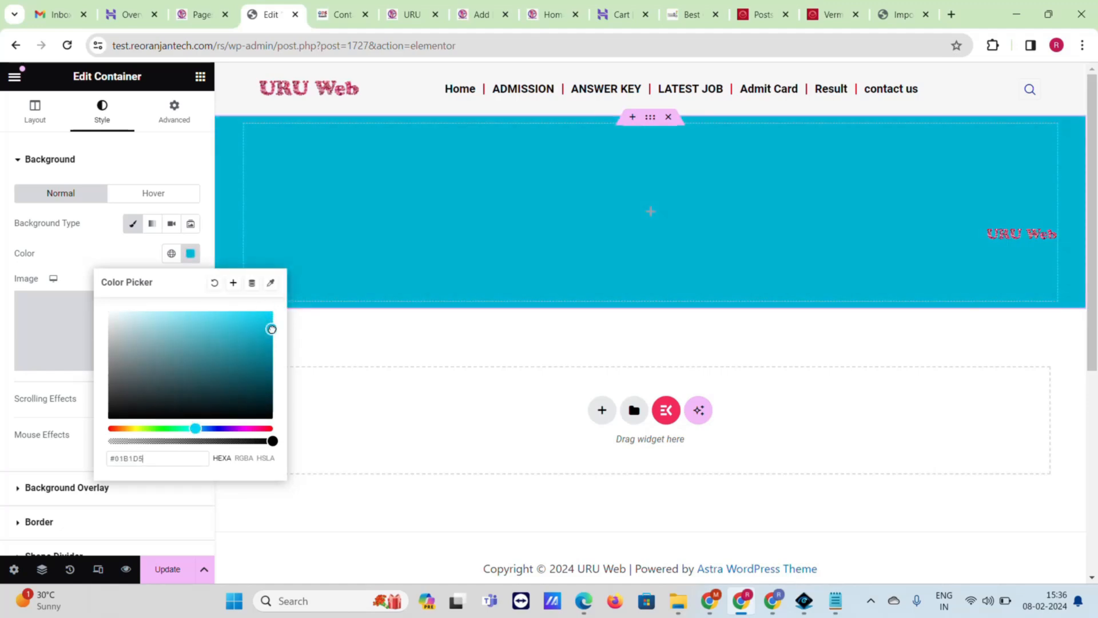
# - Examine the gdsresult.in home page from the banner through the qualification and result sections to plan the layout
pyautogui.click(342, 15)
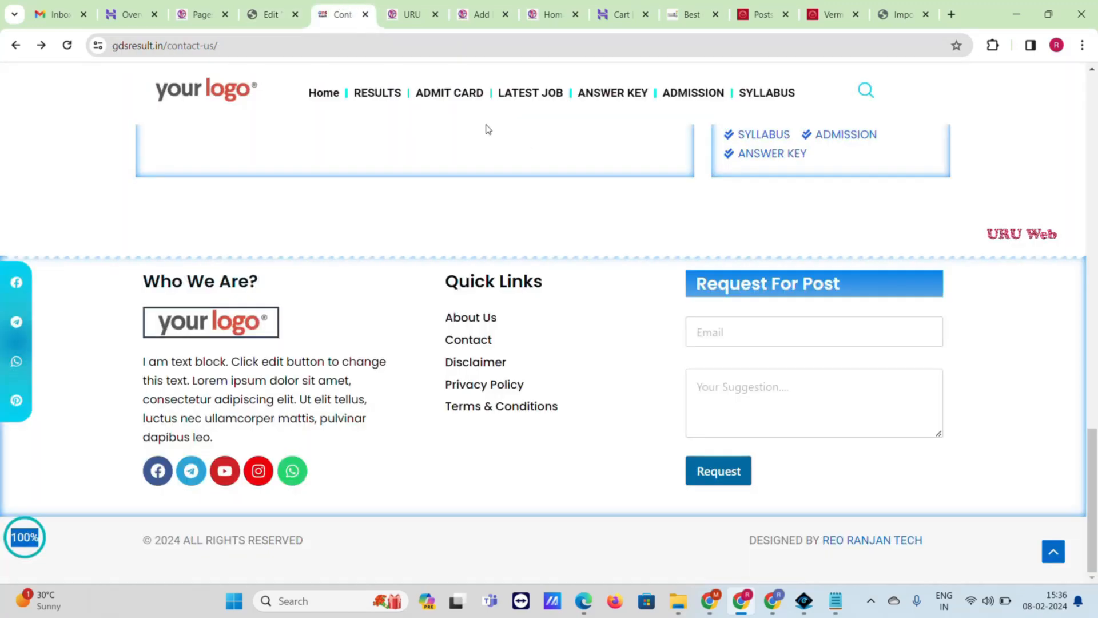
pyautogui.scroll(15, 475, 129)
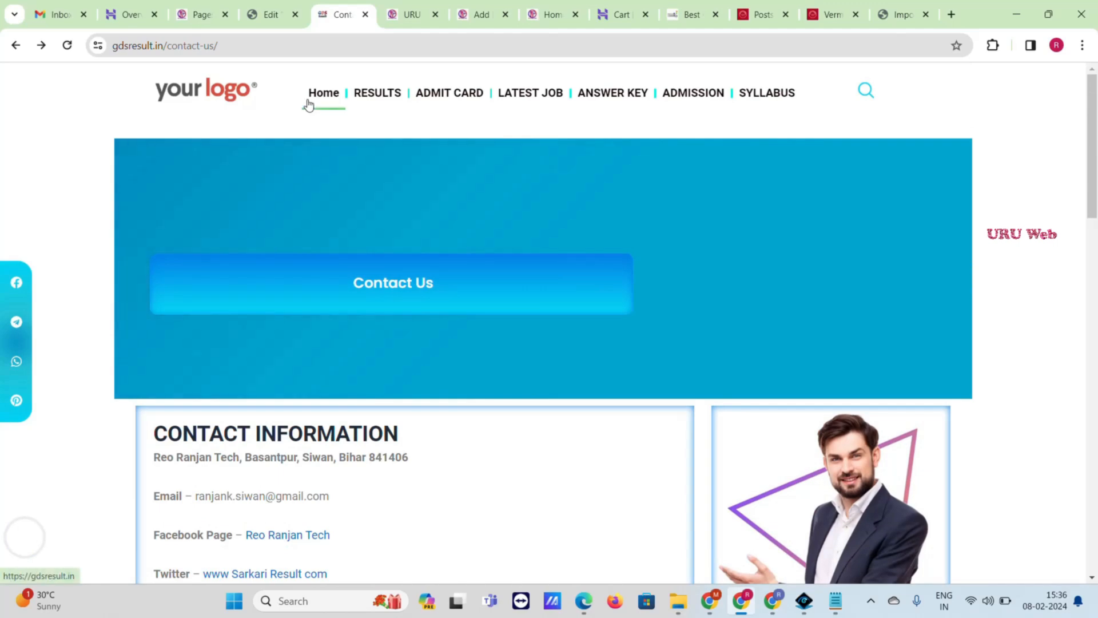
pyautogui.click(307, 103)
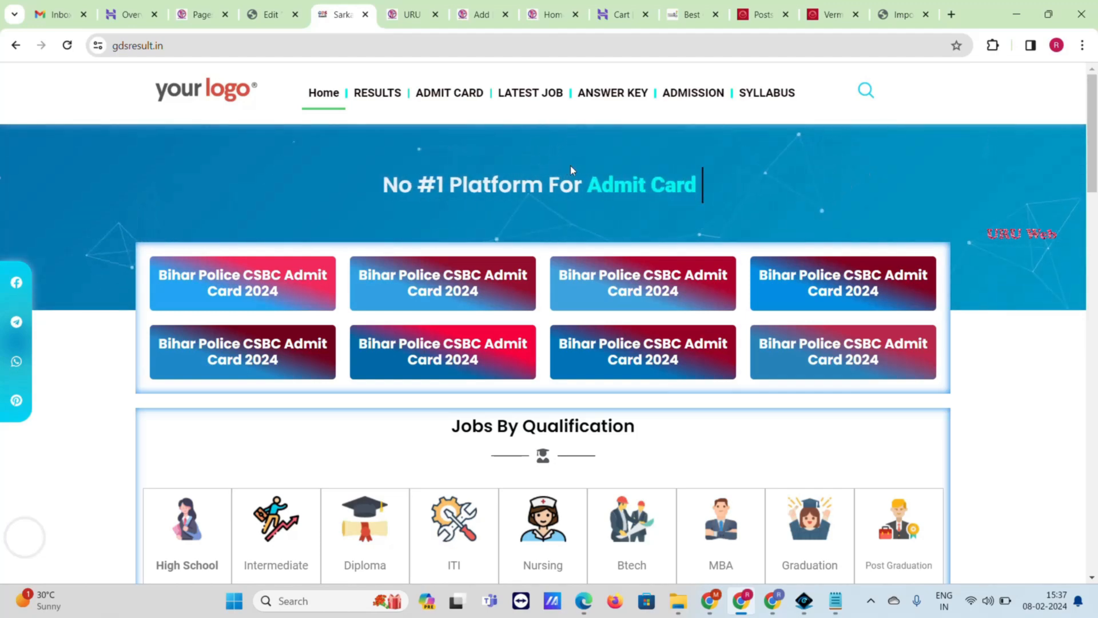
pyautogui.scroll(-1, 569, 175)
pyautogui.scroll(-10, 569, 179)
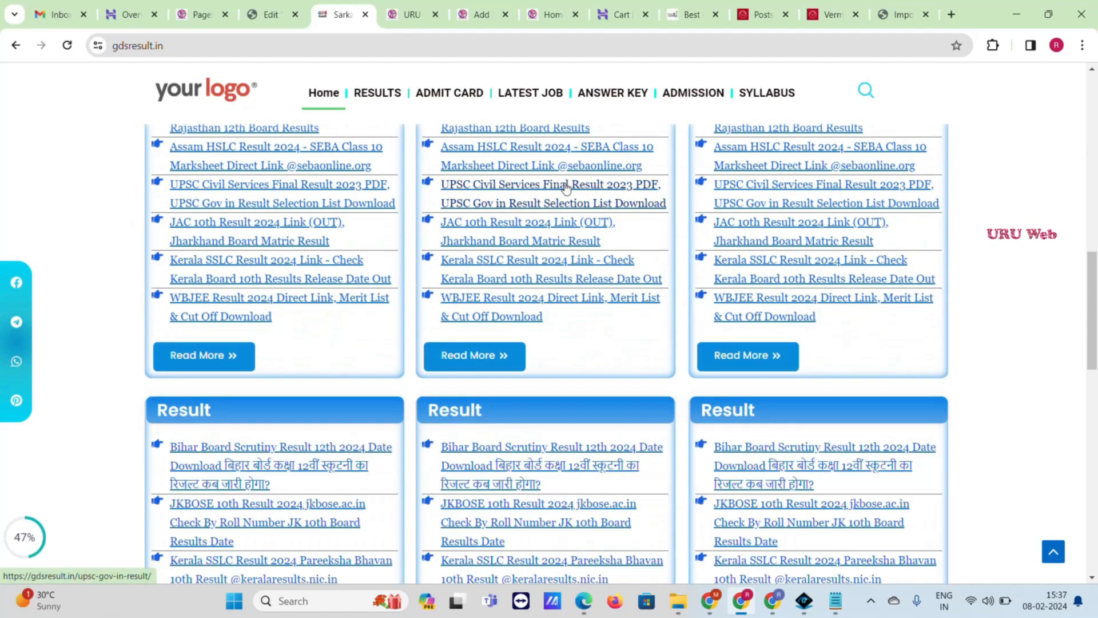
pyautogui.scroll(5, 324, 263)
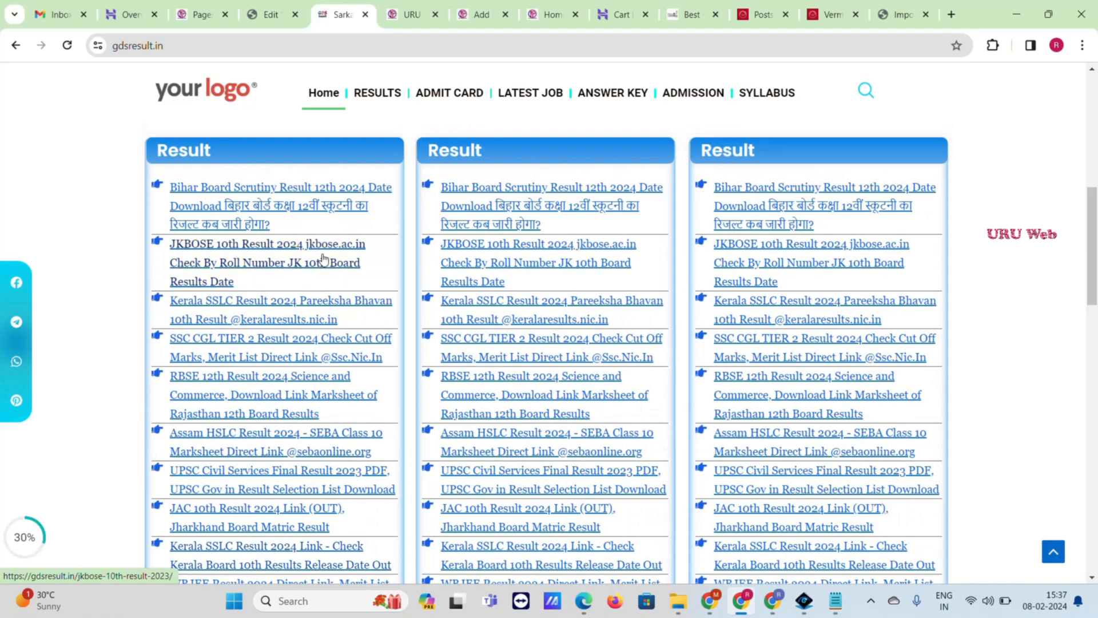
pyautogui.scroll(6, 322, 258)
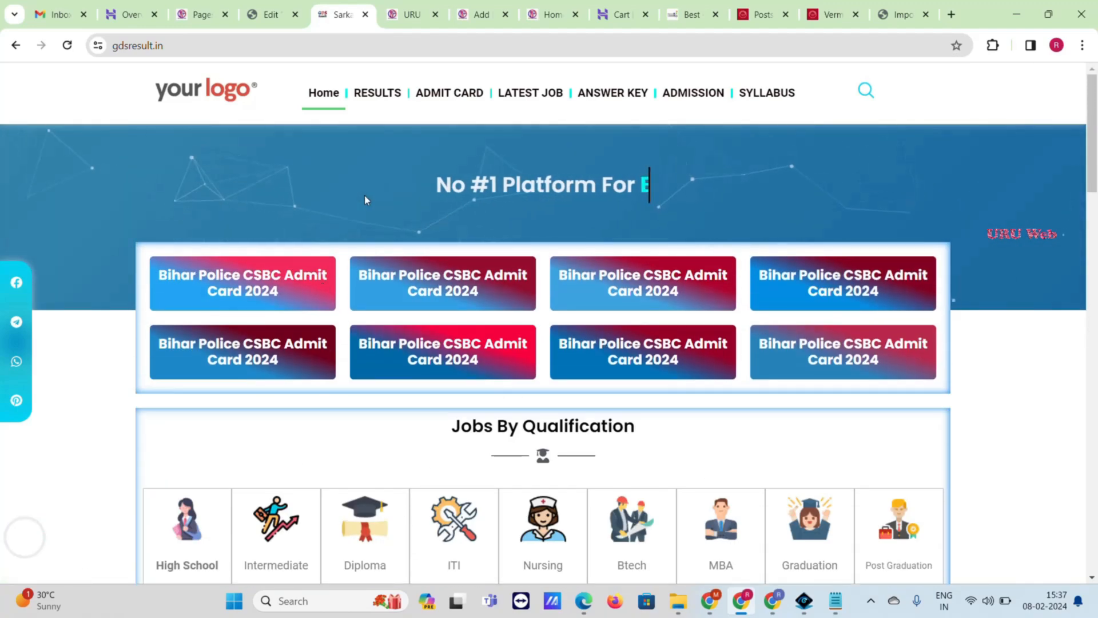
pyautogui.scroll(-15, 695, 233)
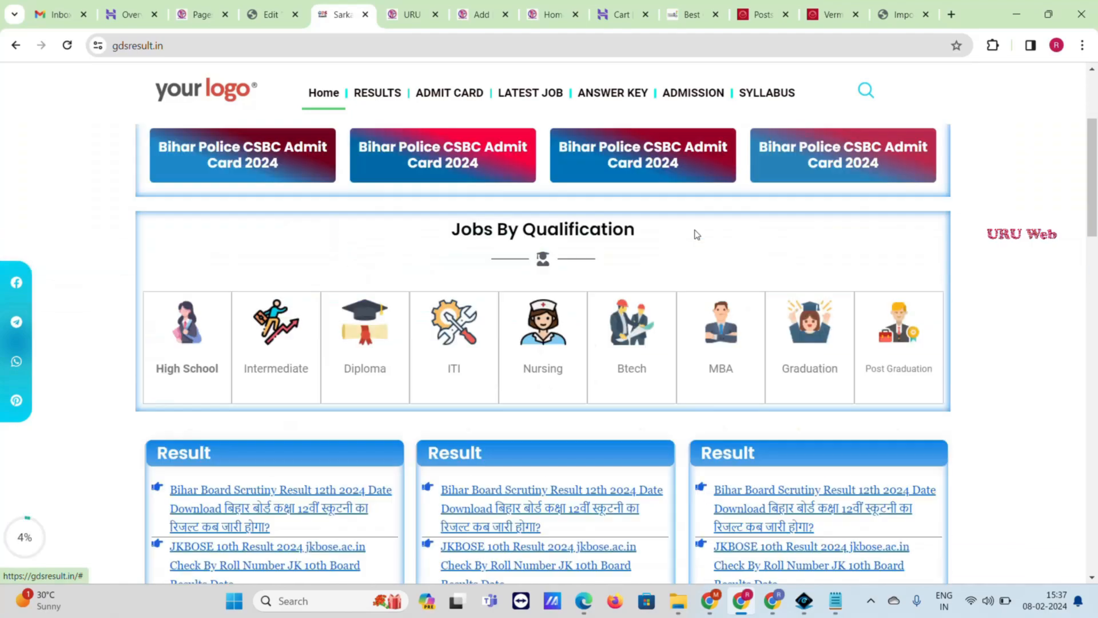
pyautogui.scroll(-4, 697, 235)
pyautogui.scroll(14, 697, 235)
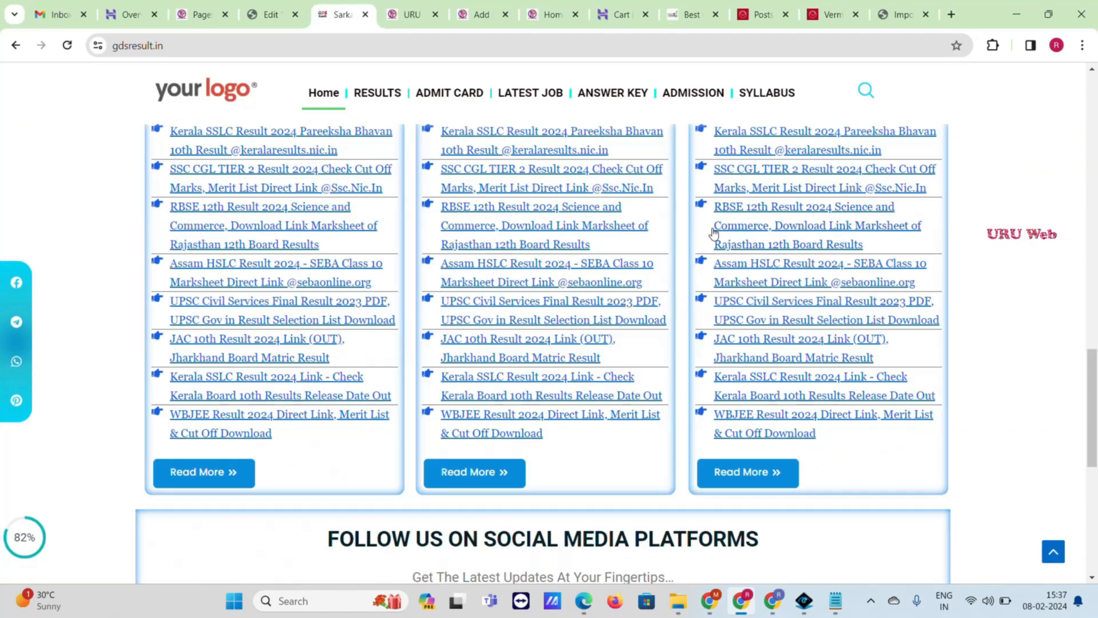
pyautogui.scroll(5, 713, 228)
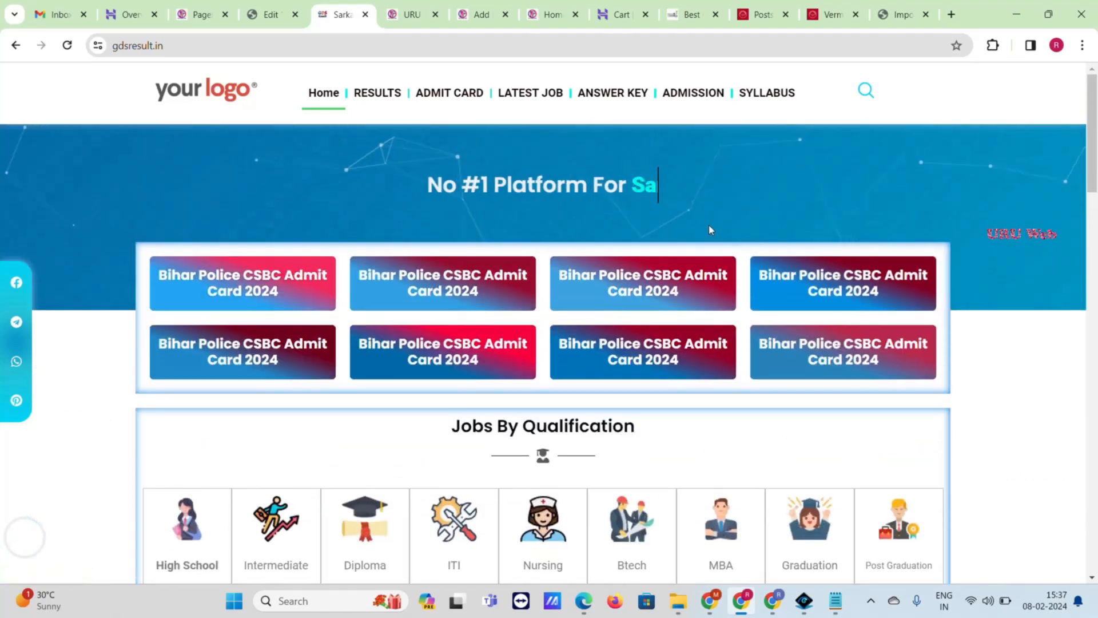
# - Add a row of four equal columns below the blue banner container, following the gdsresult.in layout
pyautogui.click(276, 6)
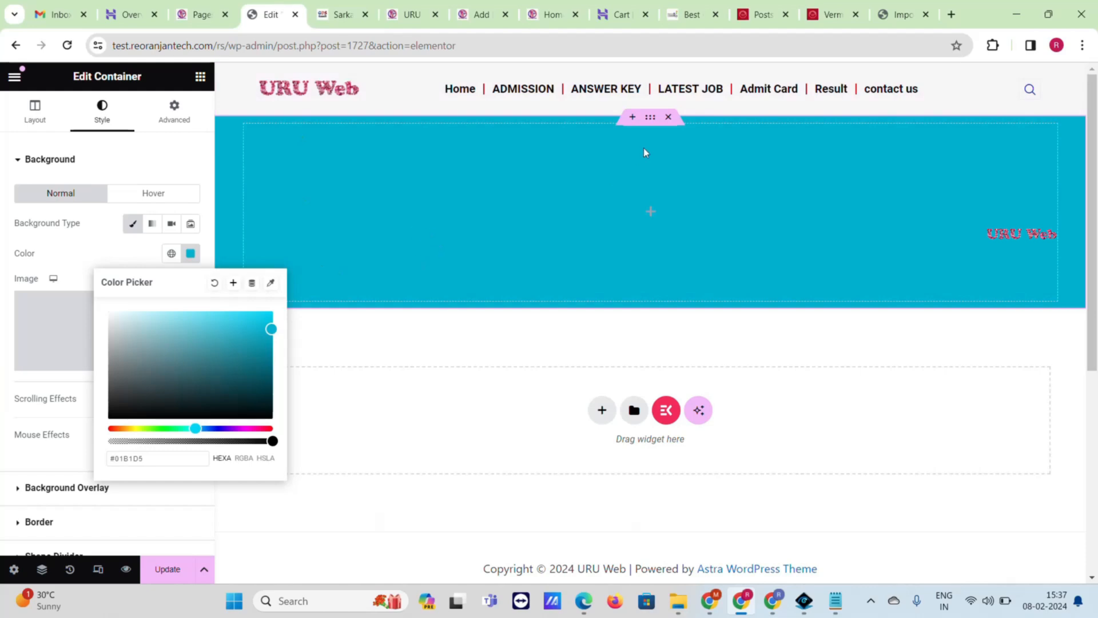
pyautogui.click(449, 357)
pyautogui.click(602, 410)
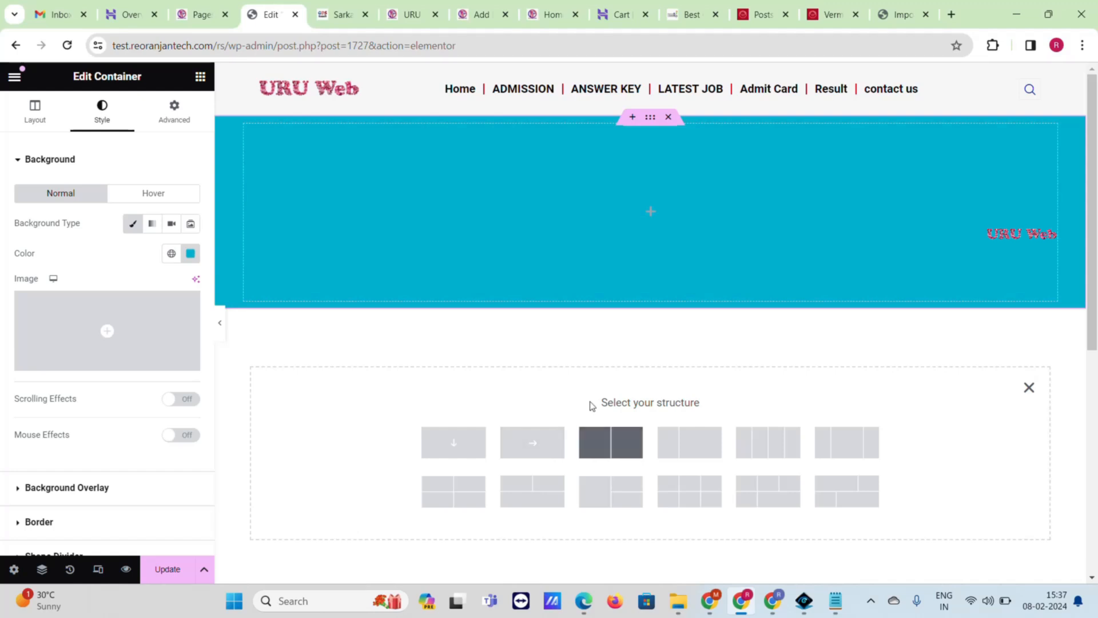
pyautogui.click(343, 15)
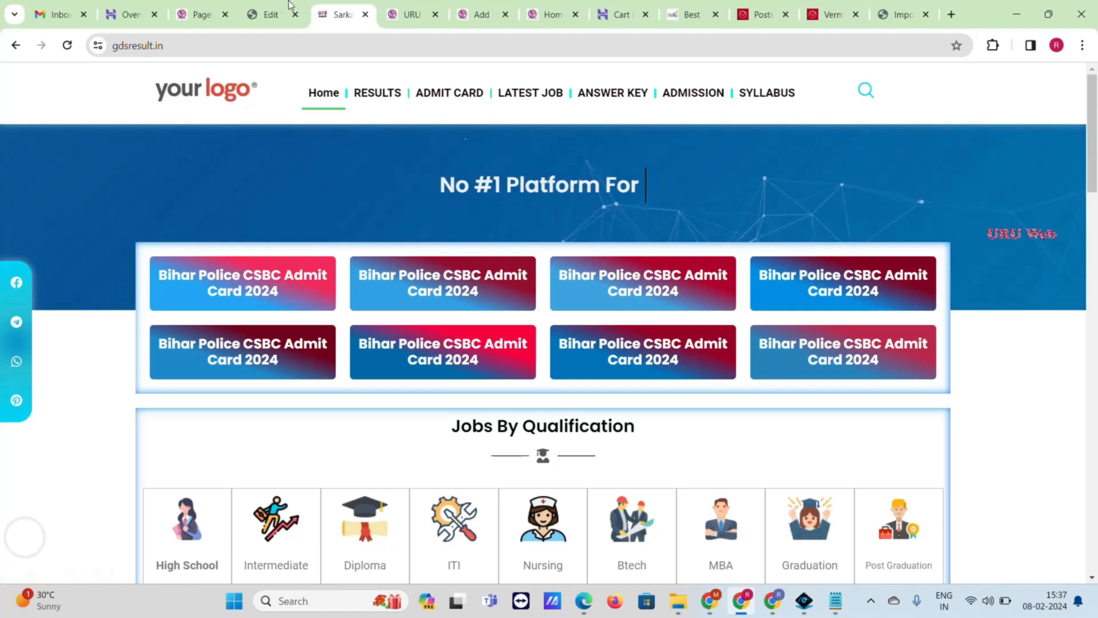
pyautogui.click(270, 14)
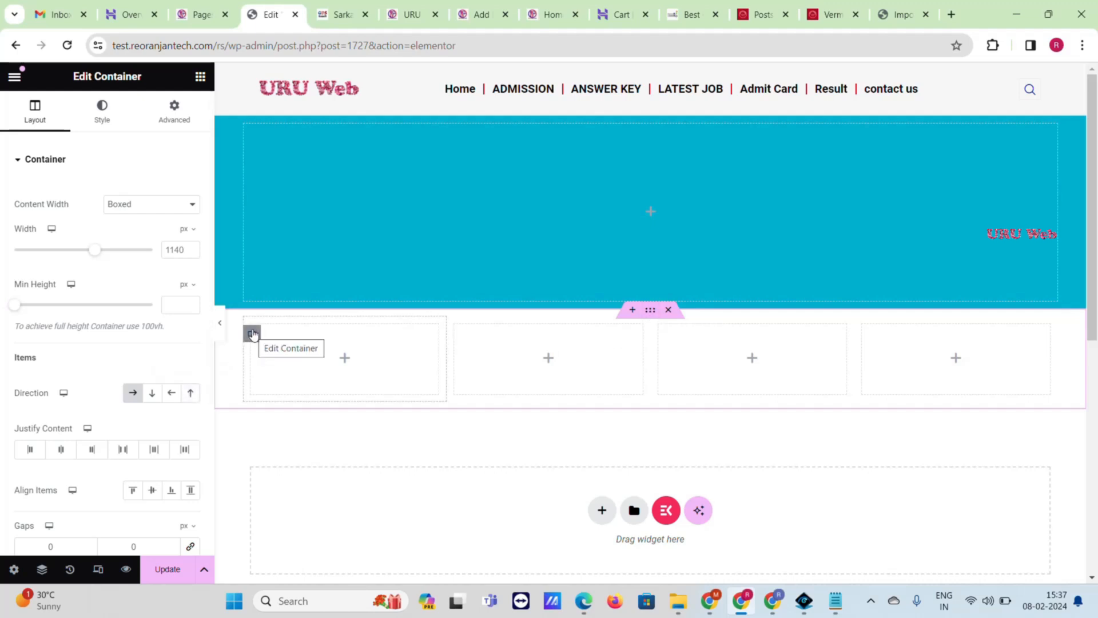
# - Add a single-column container below the row, paste a copy of the four-column container inside it and delete the original row
pyautogui.click(604, 509)
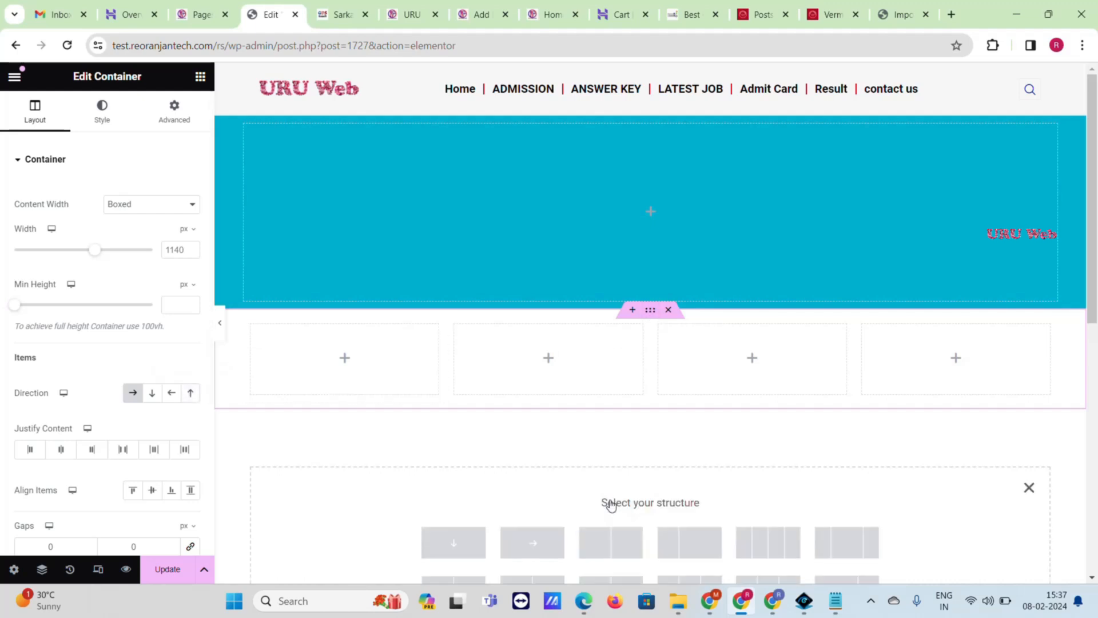
pyautogui.click(435, 548)
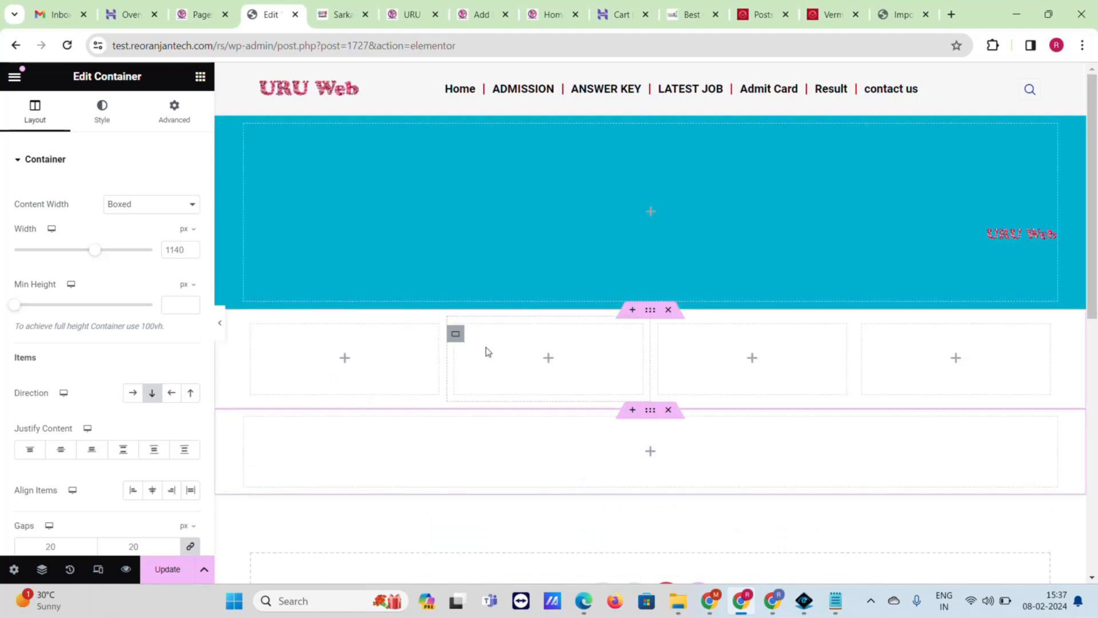
pyautogui.rightClick(652, 310)
pyautogui.click(684, 317)
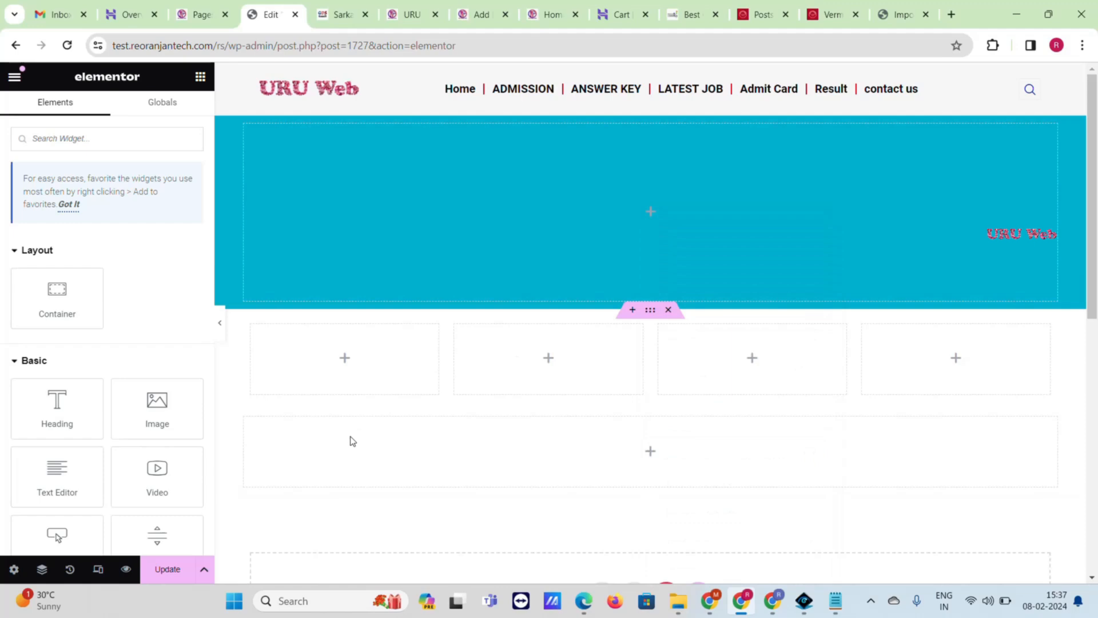
pyautogui.rightClick(430, 447)
pyautogui.click(452, 346)
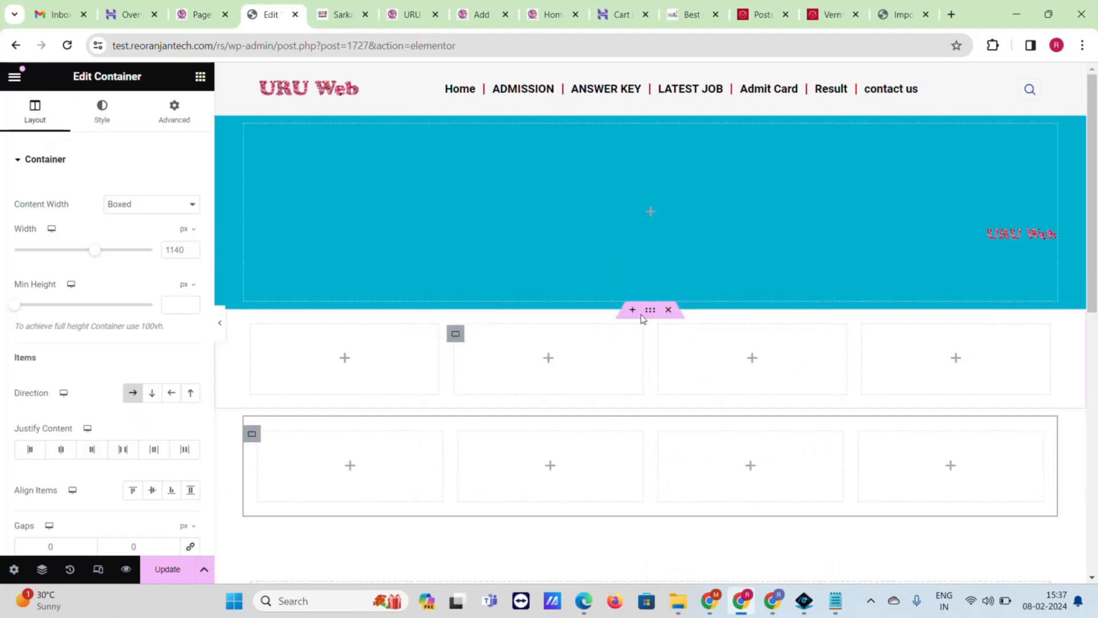
pyautogui.click(669, 310)
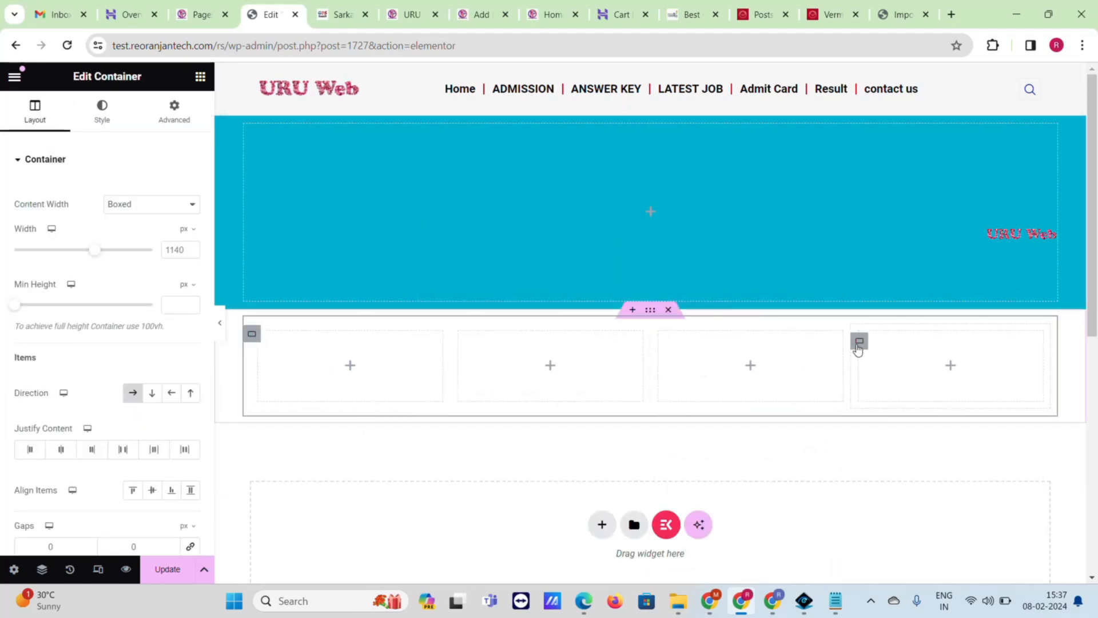
# - Check the reference page's card block and give the nested four-column container a classic light grey background #E7E7E7
pyautogui.click(328, 7)
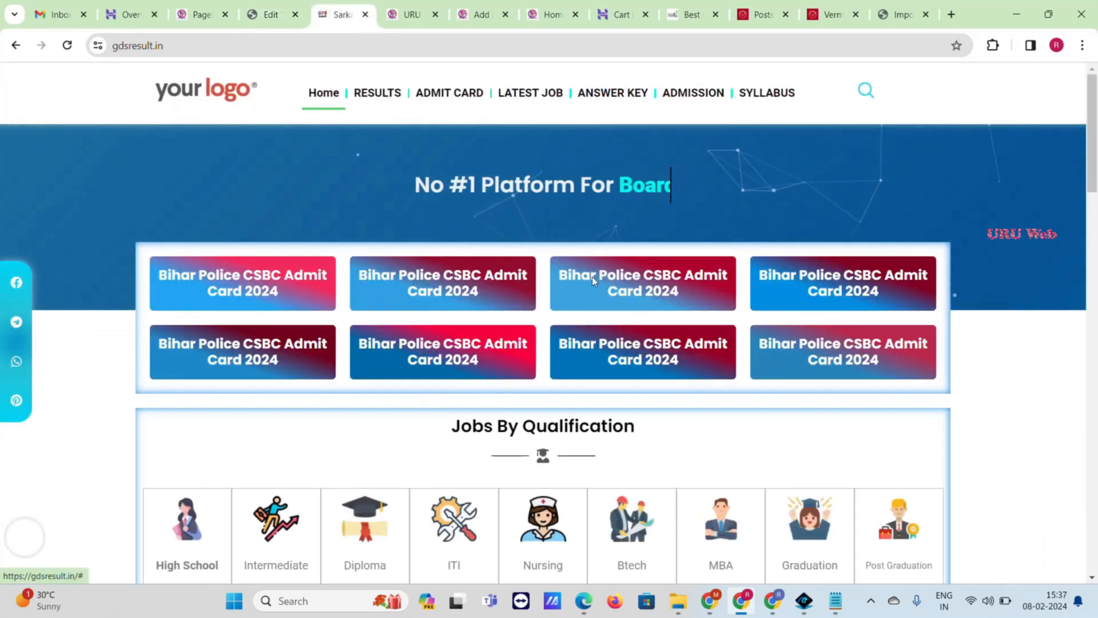
pyautogui.click(269, 15)
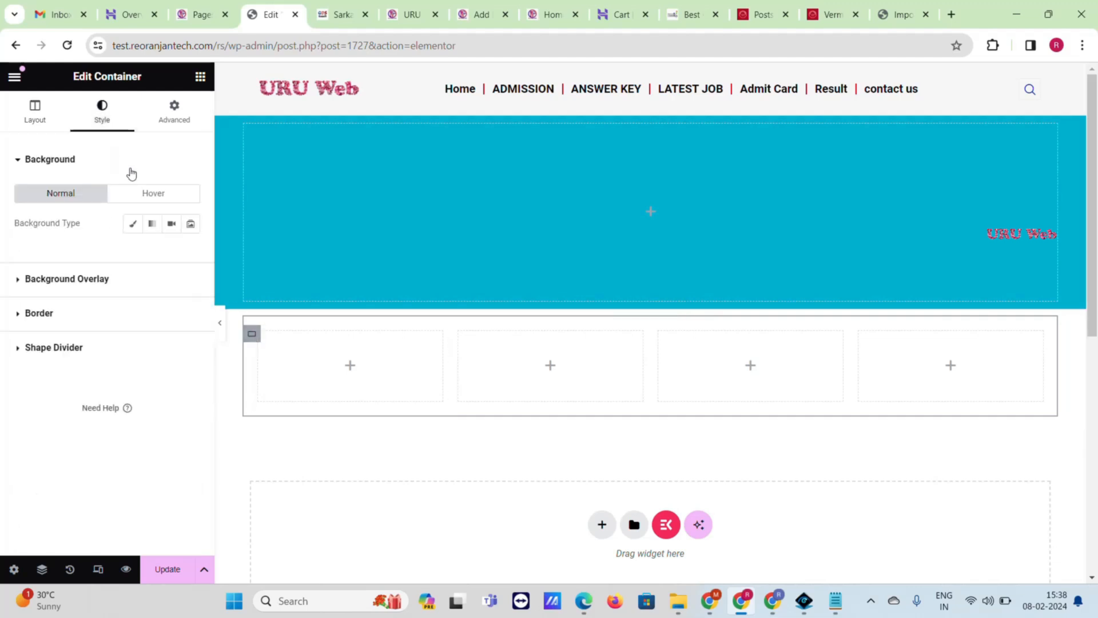
pyautogui.click(134, 223)
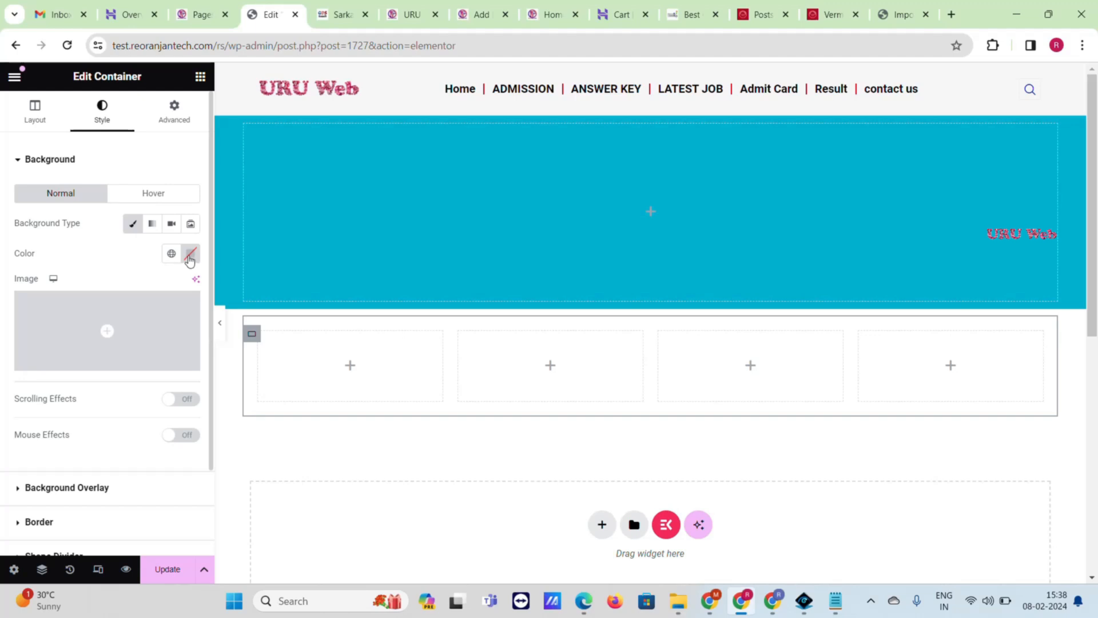
pyautogui.click(189, 260)
pyautogui.write('#DADADA')
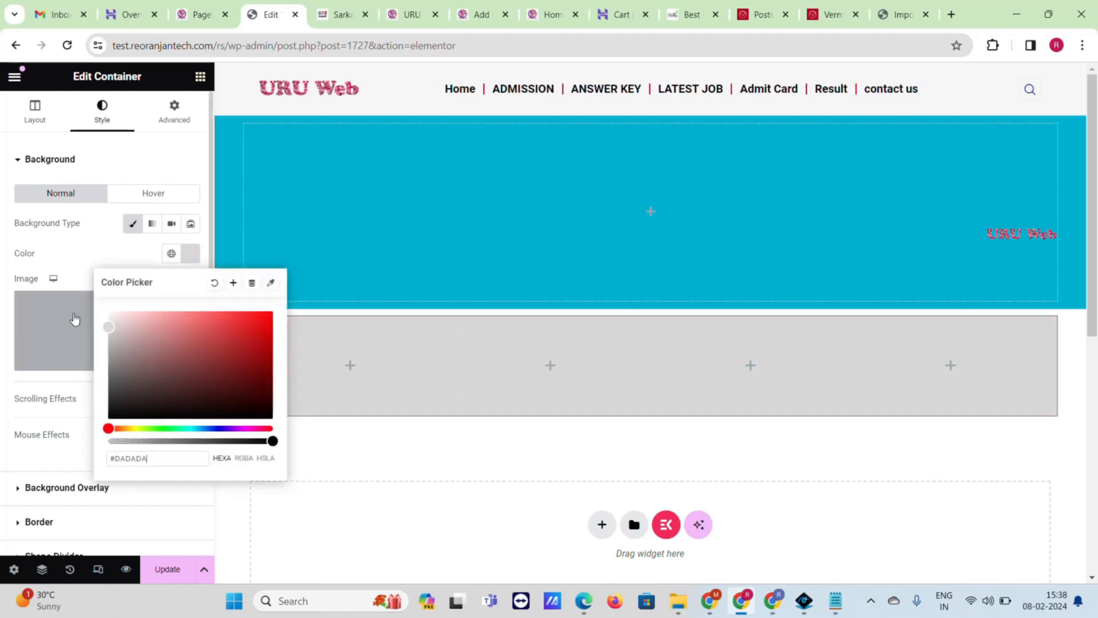
pyautogui.press('BackSpace')
pyautogui.press('BackSpace')
pyautogui.press('BackSpace')
pyautogui.press('BackSpace')
pyautogui.press('BackSpace')
pyautogui.press('BackSpace')
pyautogui.write('E7E7E7')
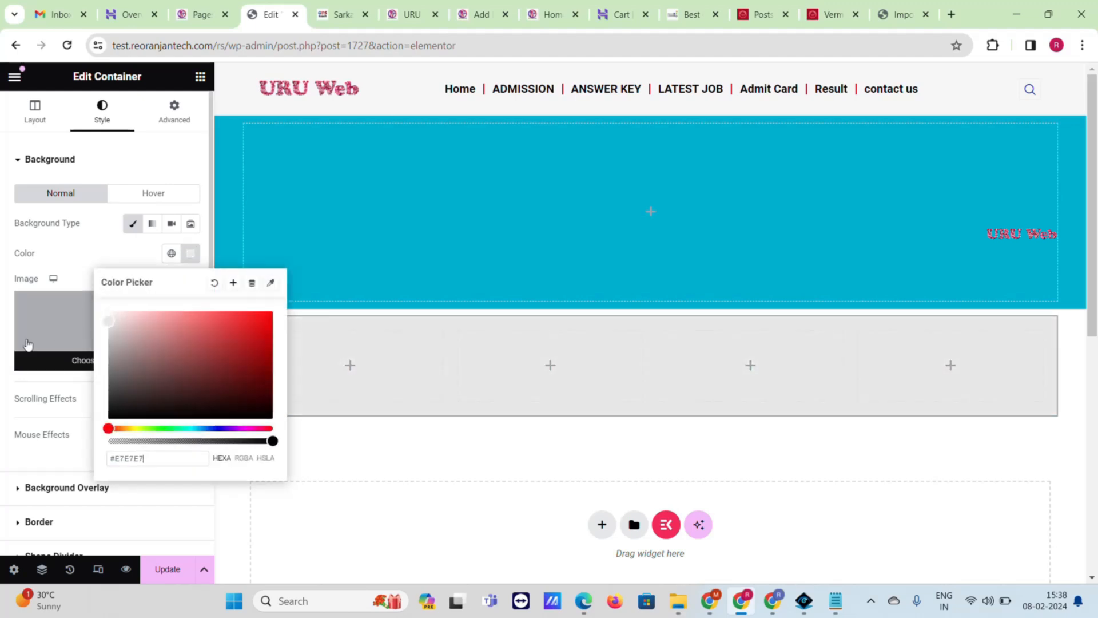
pyautogui.click(5, 392)
# - Give the four-column container an inset box shadow with 10 blur in turquoise rgba(5, 241, 226, 0.5)
pyautogui.scroll(-2, 78, 482)
pyautogui.click(69, 426)
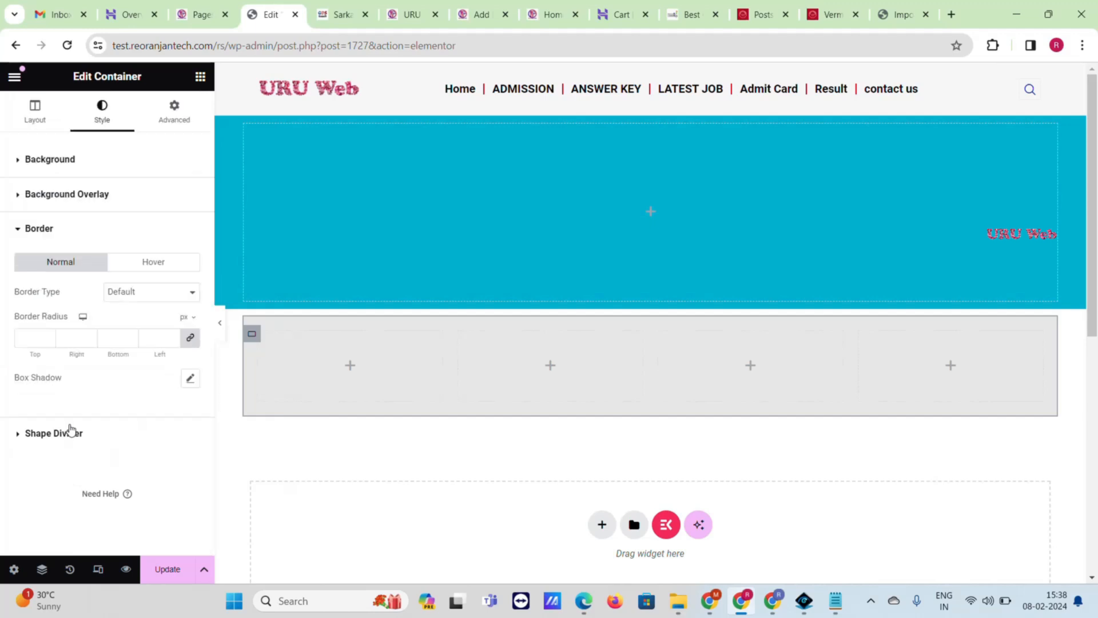
pyautogui.click(191, 379)
pyautogui.click(148, 538)
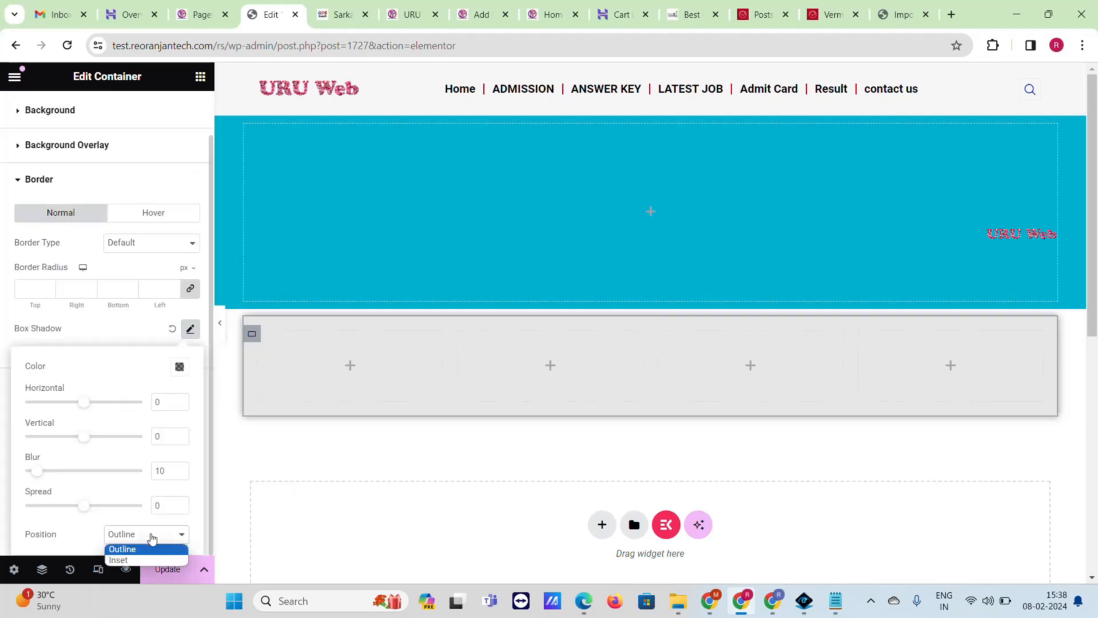
pyautogui.click(150, 562)
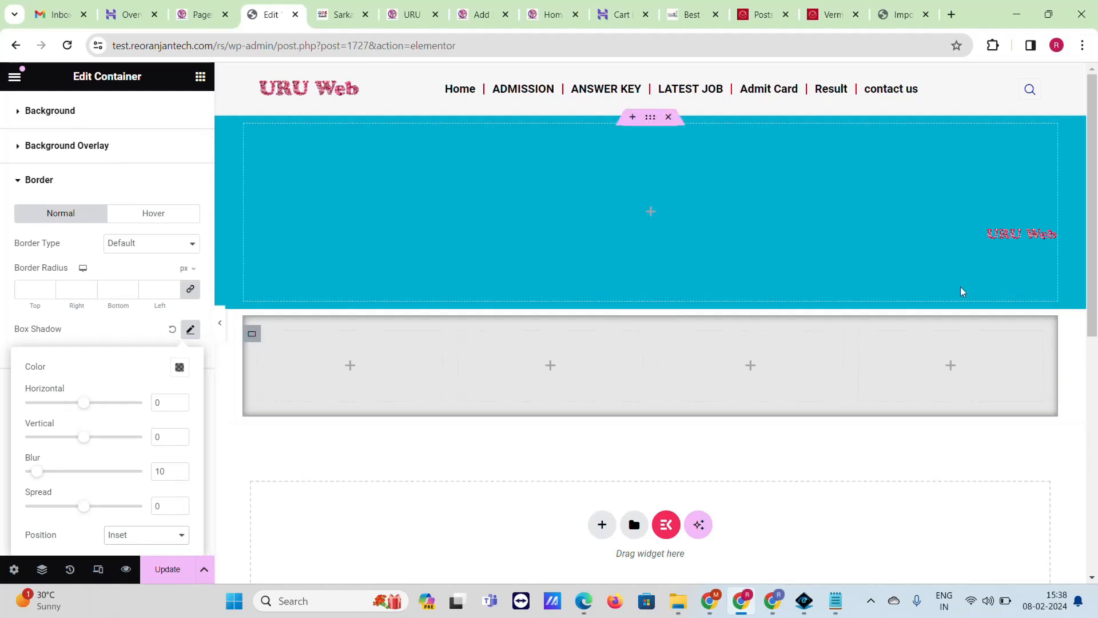
pyautogui.click(179, 369)
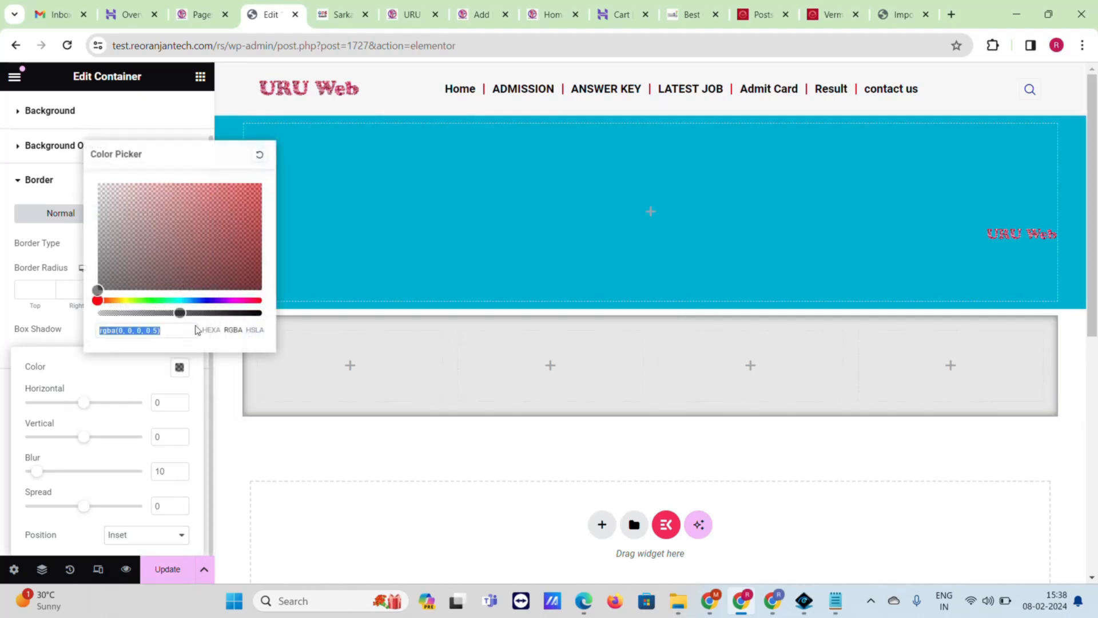
pyautogui.click(179, 300)
pyautogui.click(259, 189)
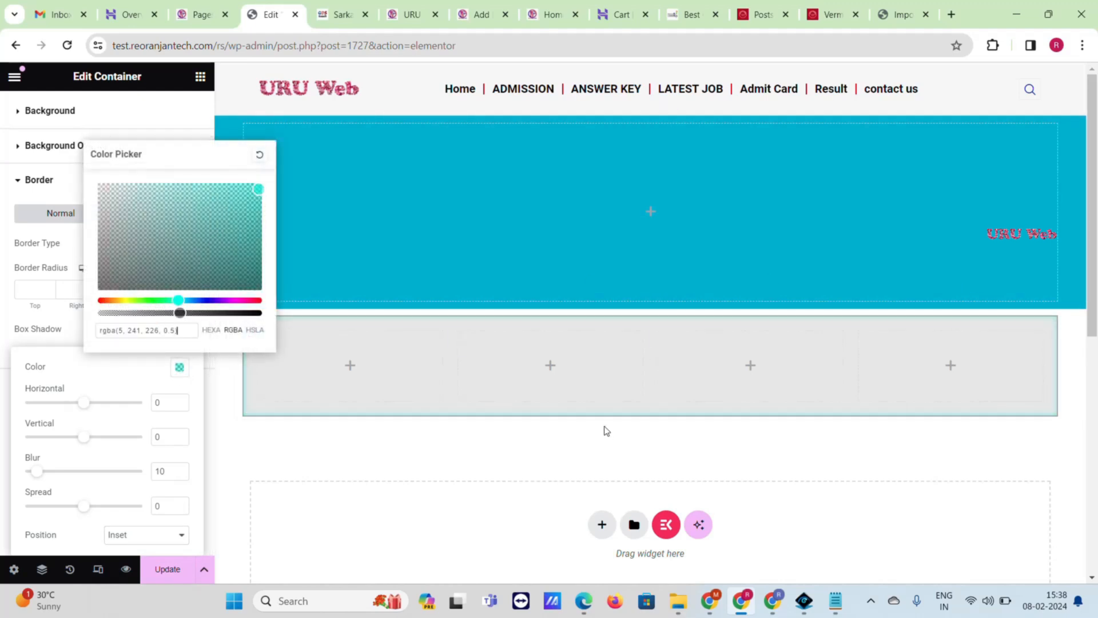
pyautogui.click(550, 450)
# - Place a Button widget in the first column of the grey four-column container
pyautogui.click(350, 365)
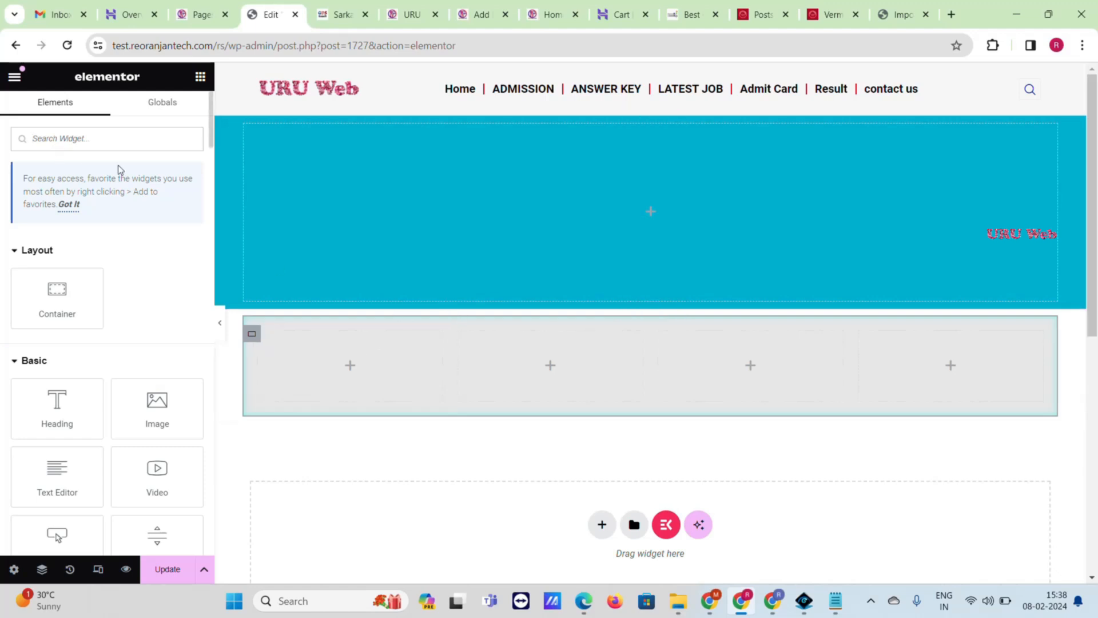
pyautogui.scroll(-3, 22, 418)
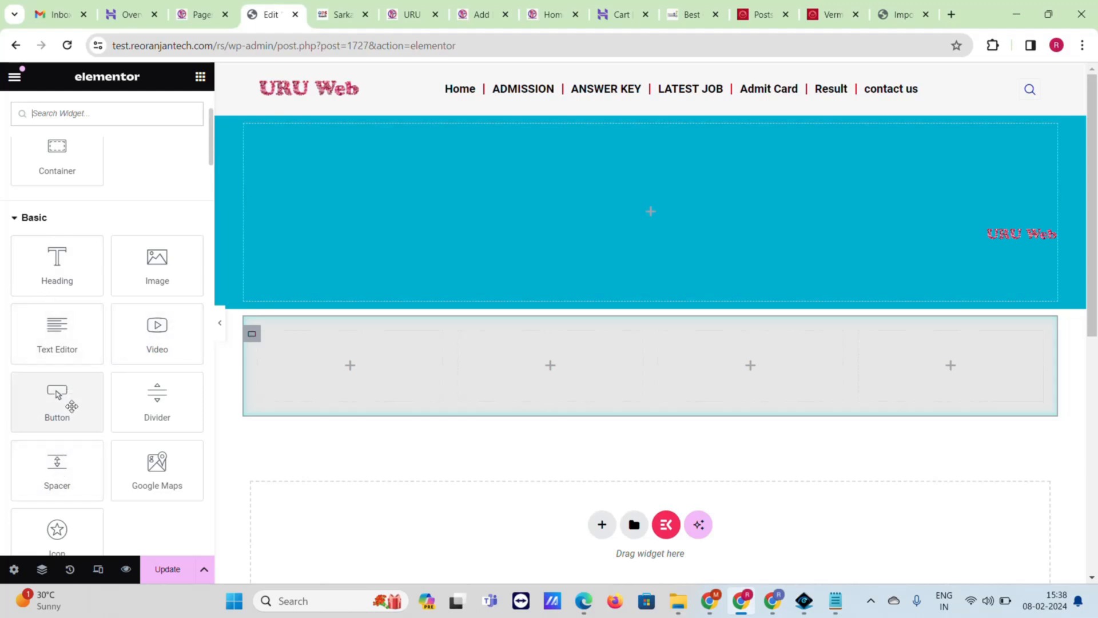
pyautogui.moveTo(71, 406); pyautogui.dragTo(393, 345)
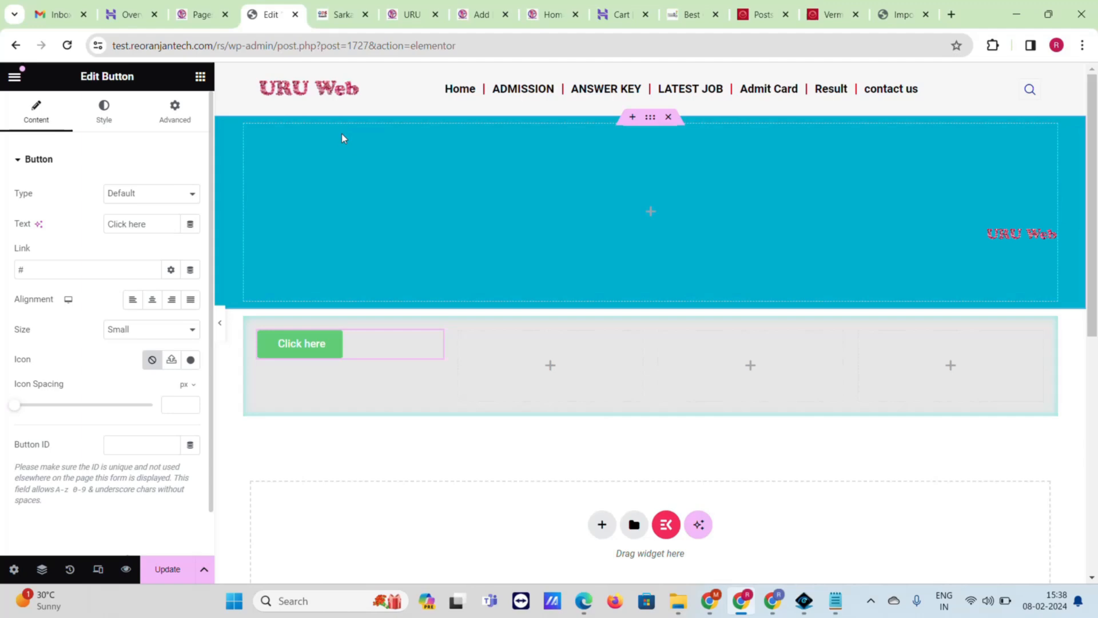
# - Set the button text to "Bihar Police CSBC Admit Card 2024", copied from the gdsresult.in card, and centre the button
pyautogui.click(337, 7)
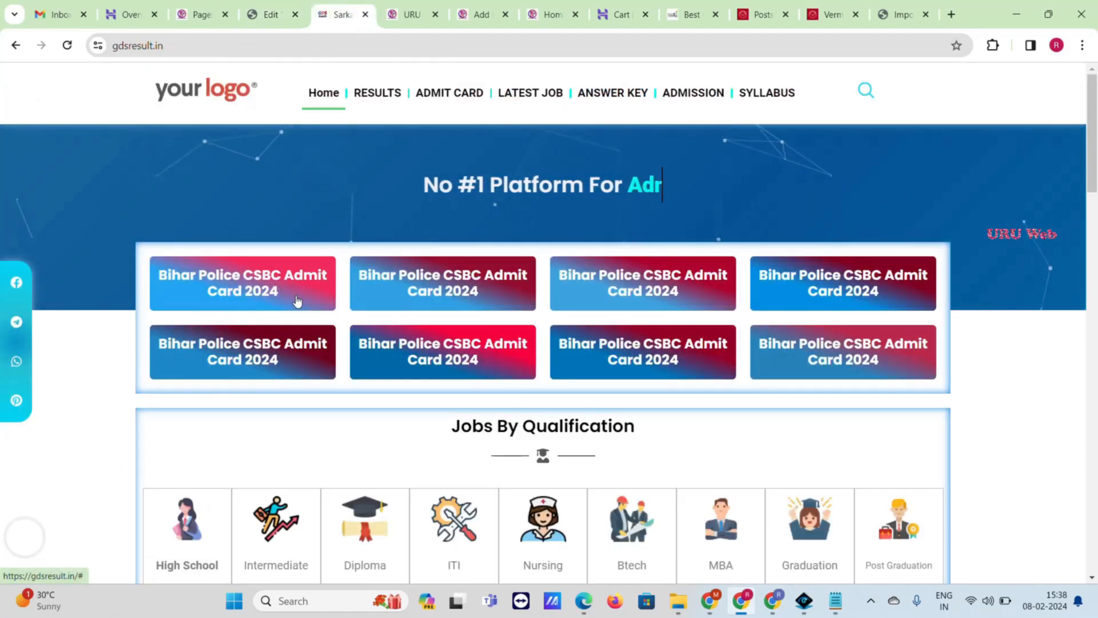
pyautogui.click(269, 15)
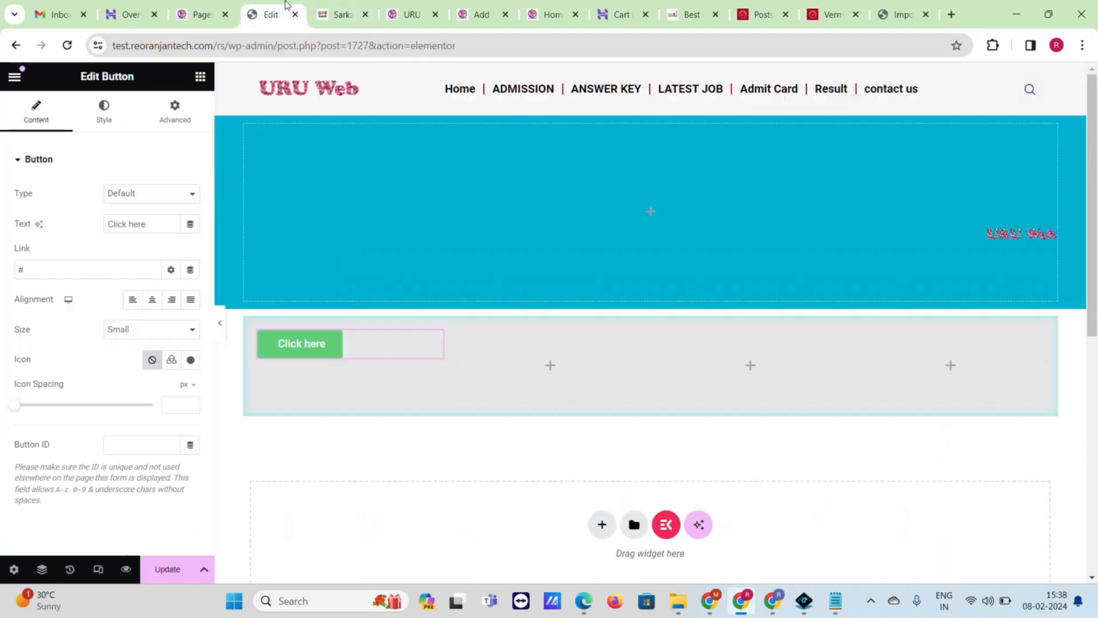
pyautogui.click(123, 224)
pyautogui.hotkey('ctrl', 'a')
pyautogui.hotkey('ctrl', 'v')
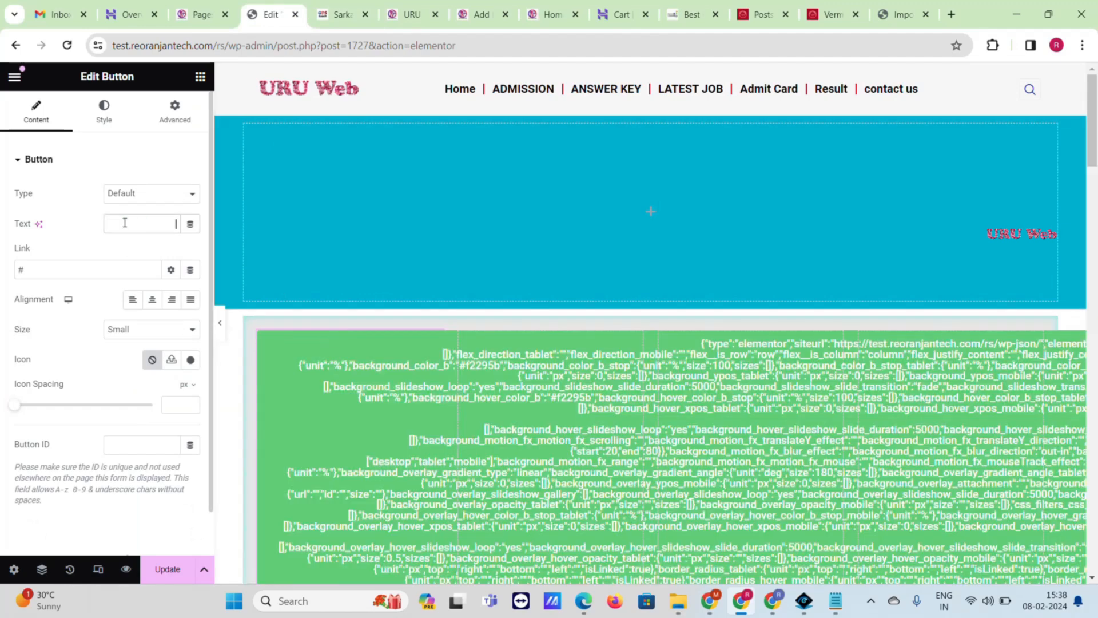
pyautogui.click(342, 14)
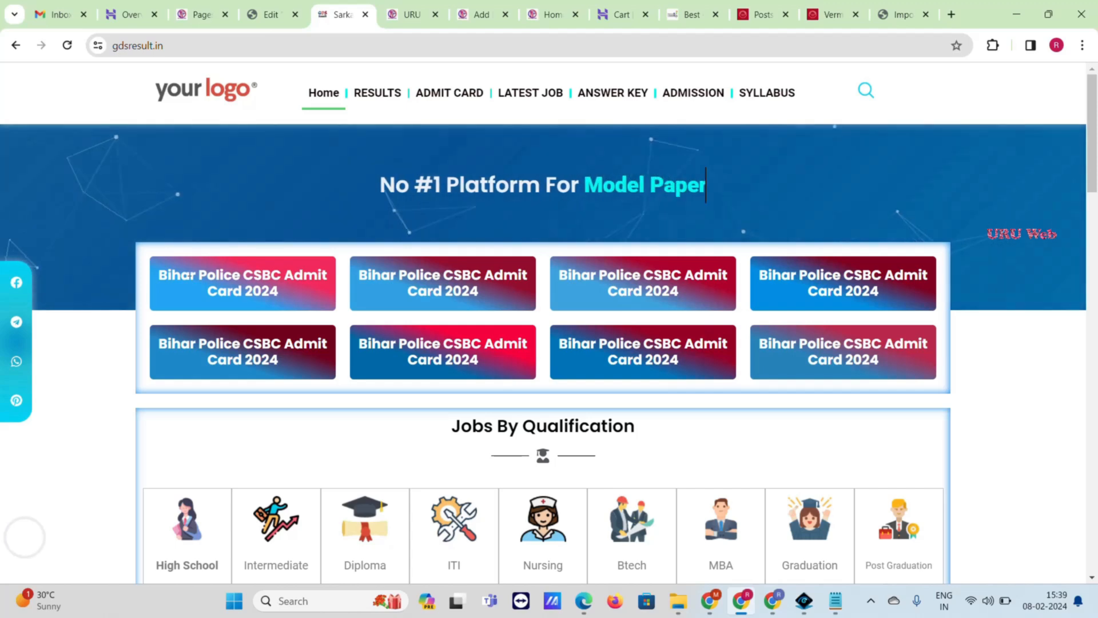
pyautogui.click(269, 14)
pyautogui.hotkey('ctrl', 'v')
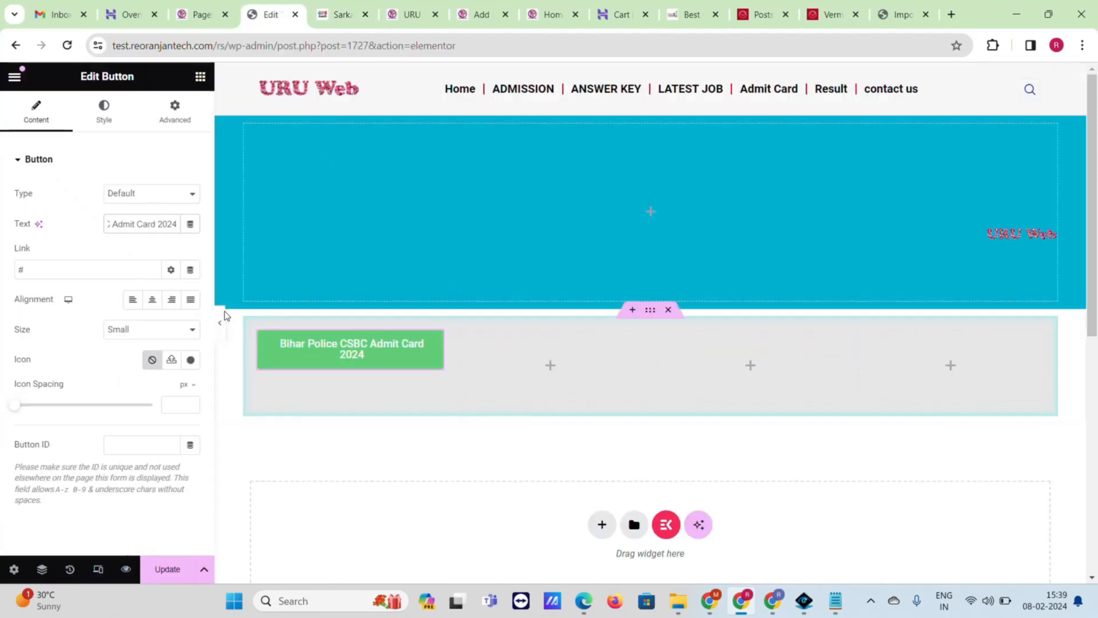
pyautogui.click(152, 302)
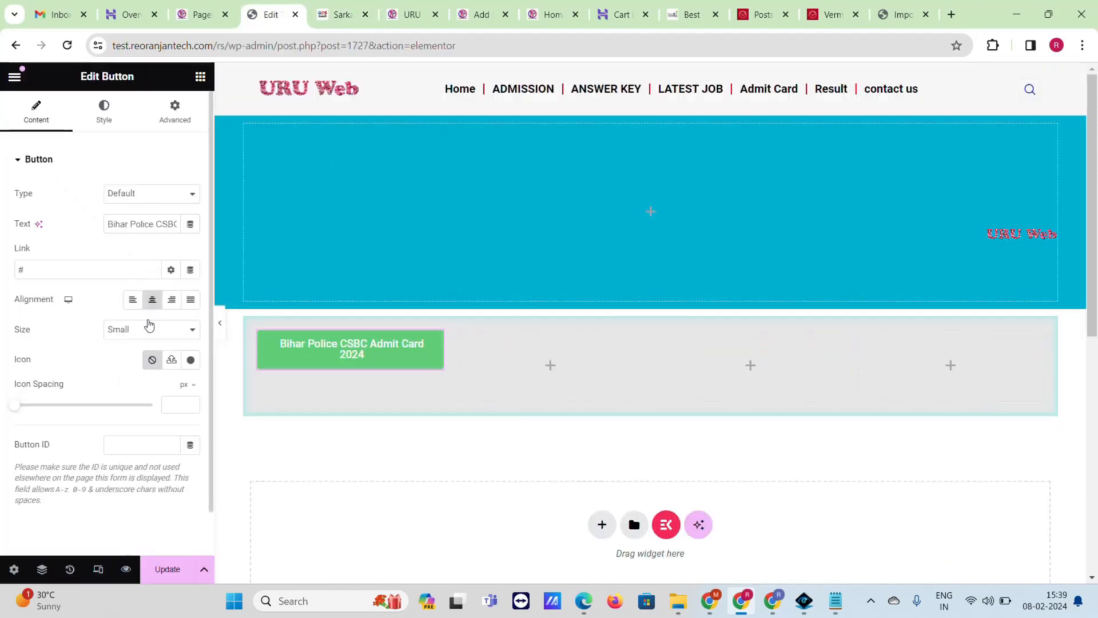
# - Set the button typography to a 21 px font size with a 26 px line height
pyautogui.click(103, 111)
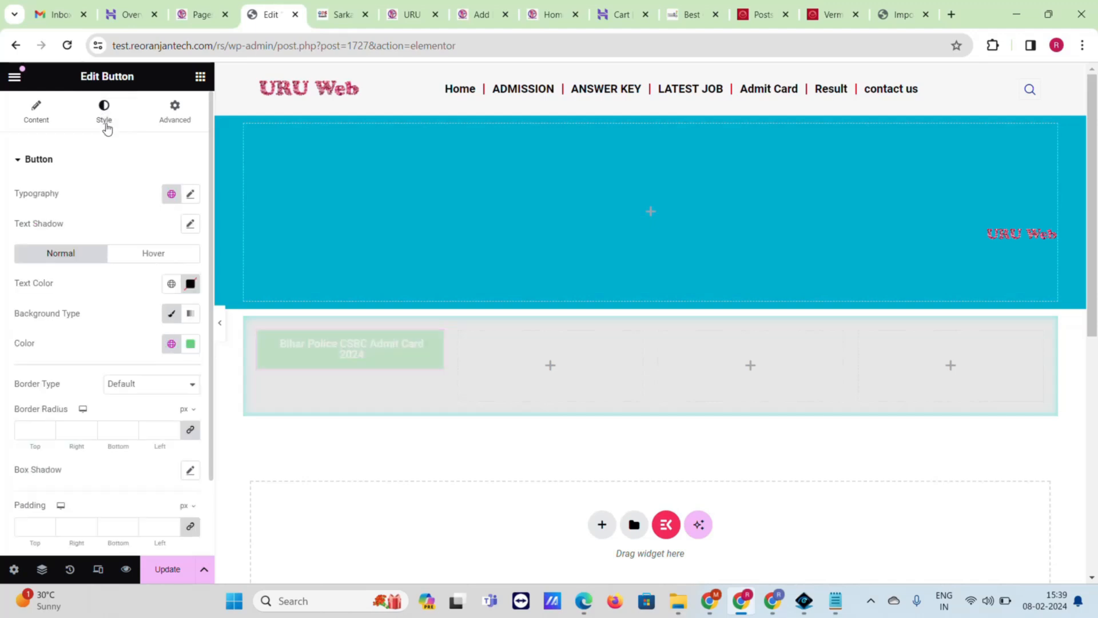
pyautogui.click(190, 194)
pyautogui.click(45, 306)
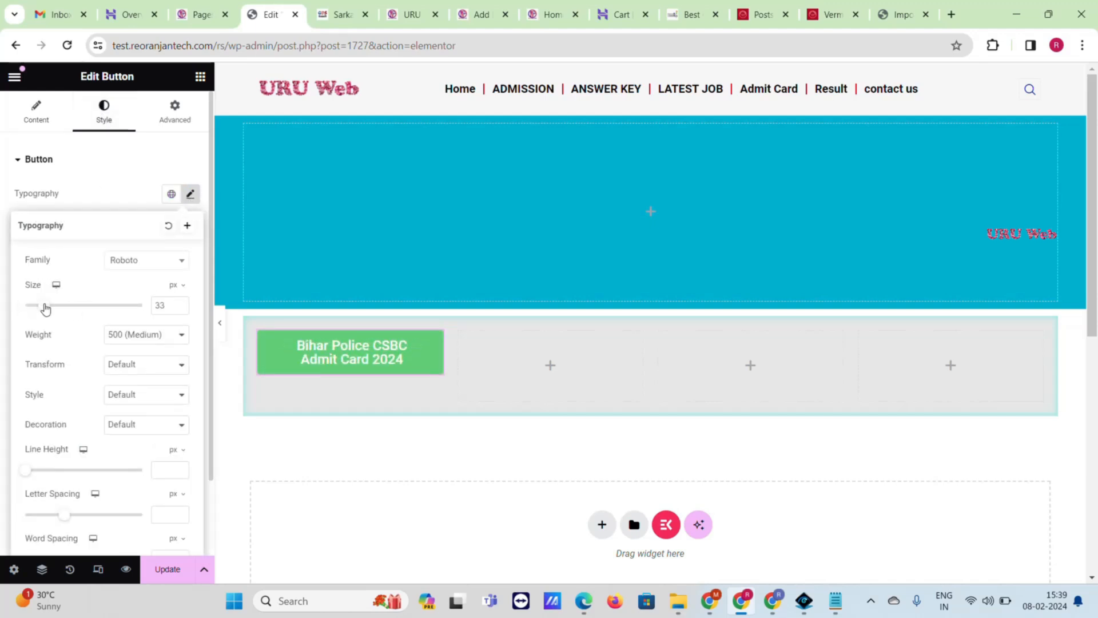
pyautogui.moveTo(45, 306); pyautogui.dragTo(37, 313)
pyautogui.click(147, 260)
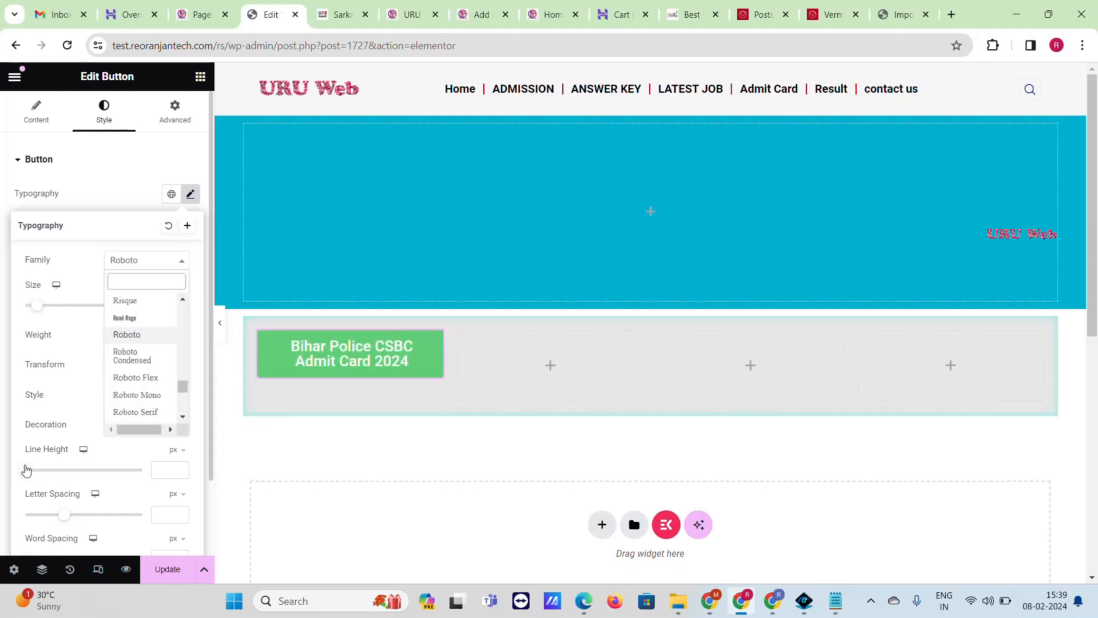
pyautogui.click(35, 473)
pyautogui.moveTo(38, 474); pyautogui.dragTo(54, 470)
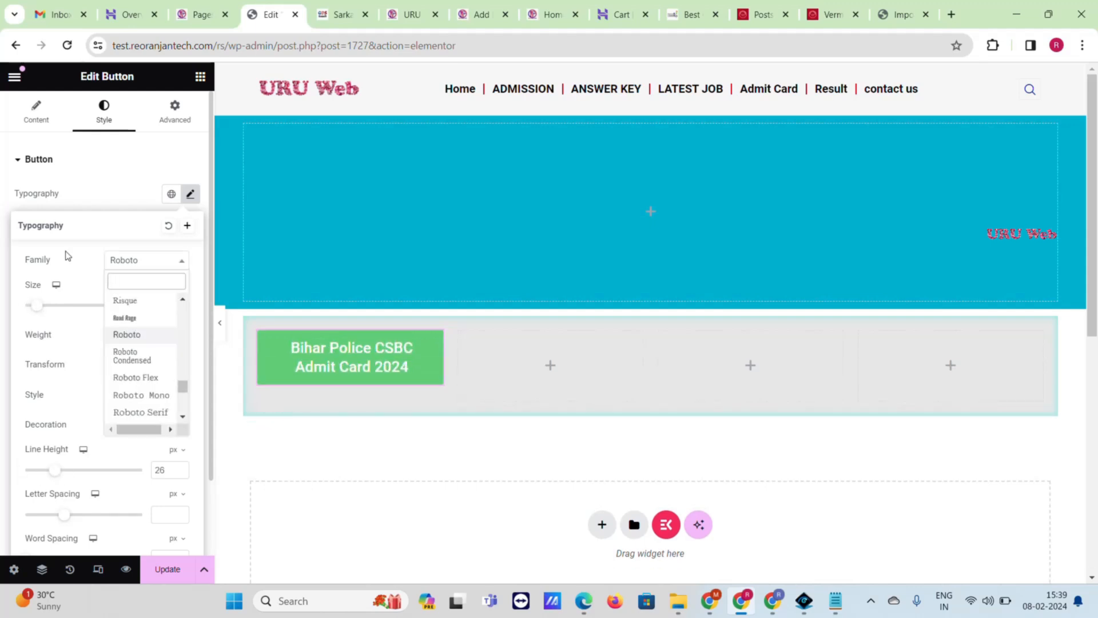
pyautogui.click(115, 153)
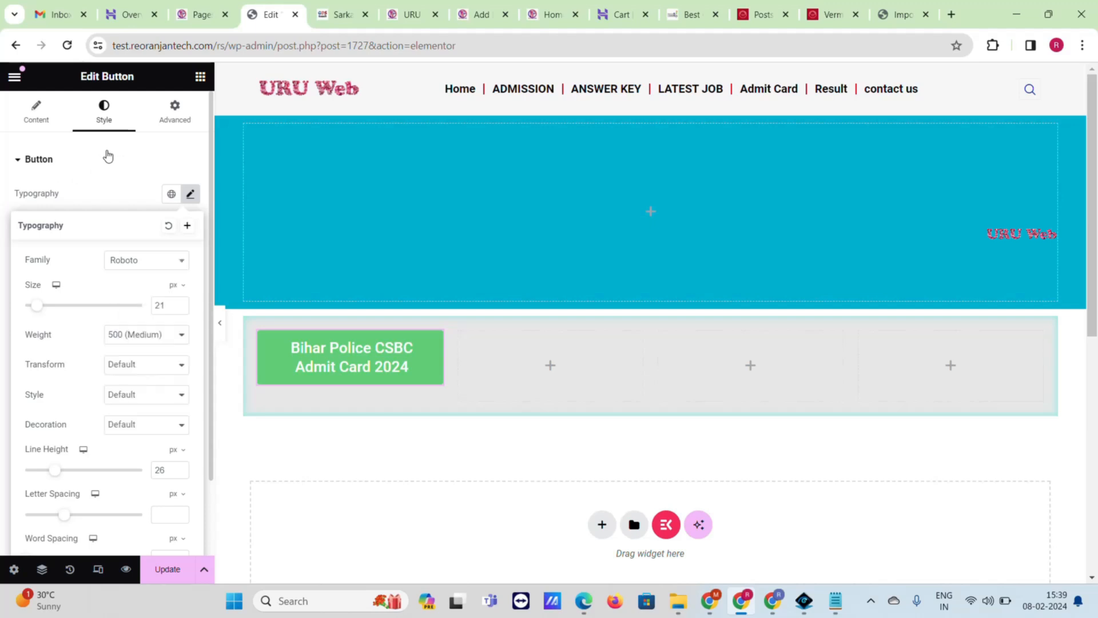
pyautogui.click(109, 158)
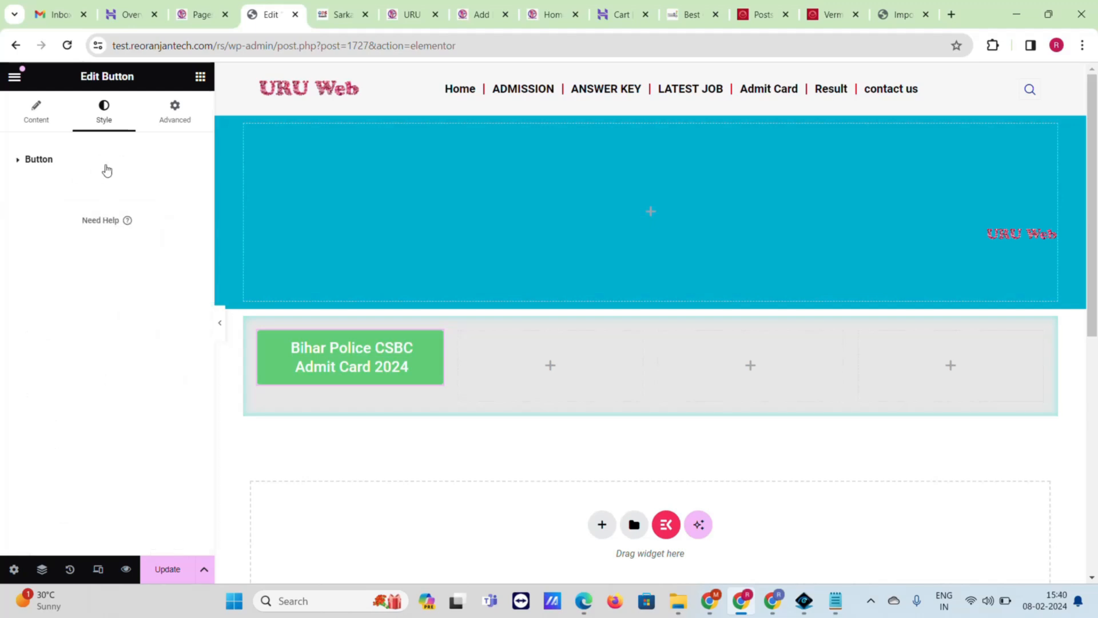
pyautogui.click(45, 164)
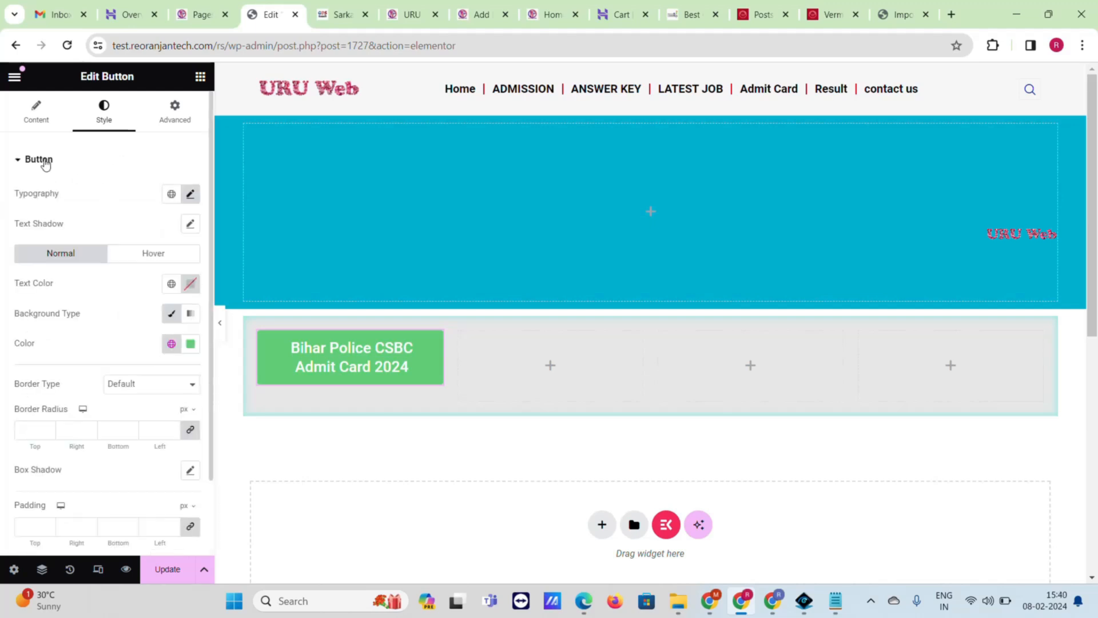
pyautogui.click(45, 164)
pyautogui.click(45, 164)
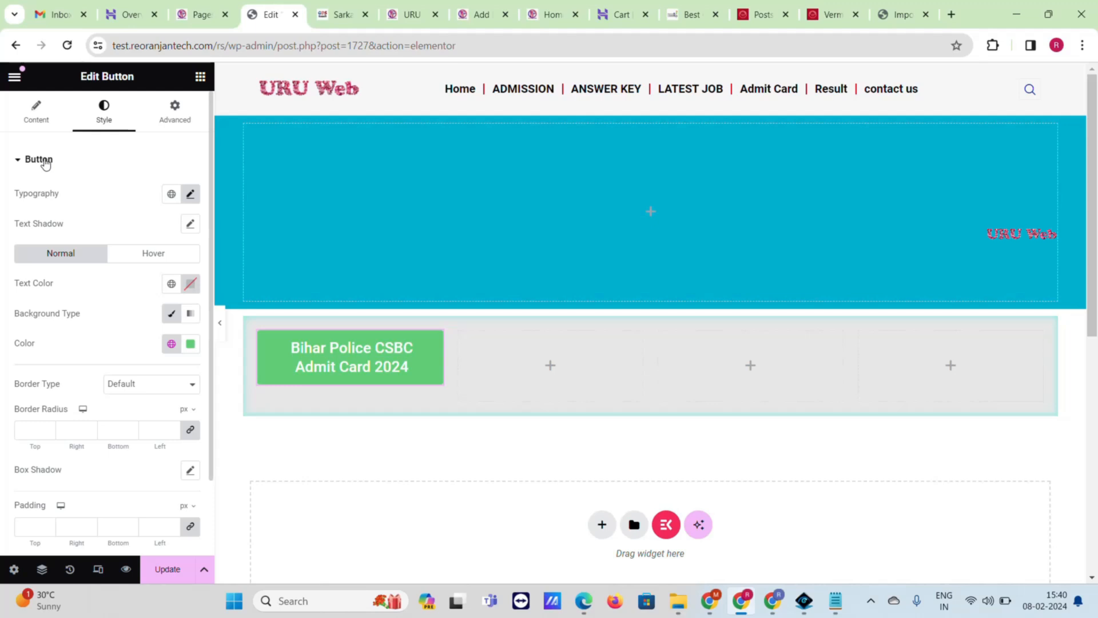
# - Switch the button background to a gradient and make its first colour near-black
pyautogui.click(191, 343)
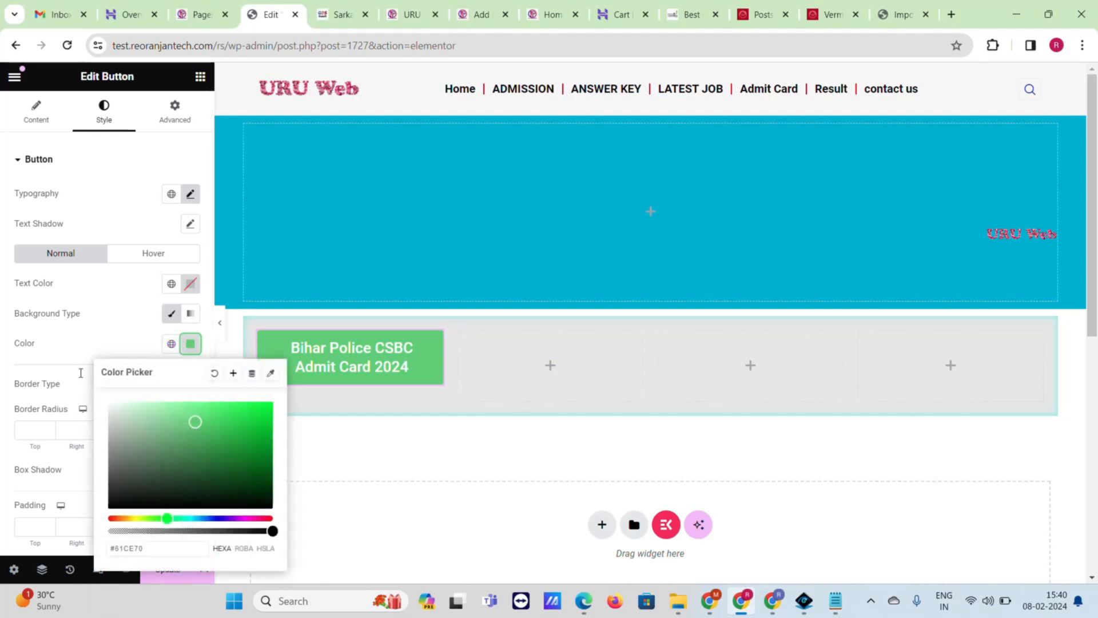
pyautogui.click(7, 379)
pyautogui.scroll(-1, 174, 389)
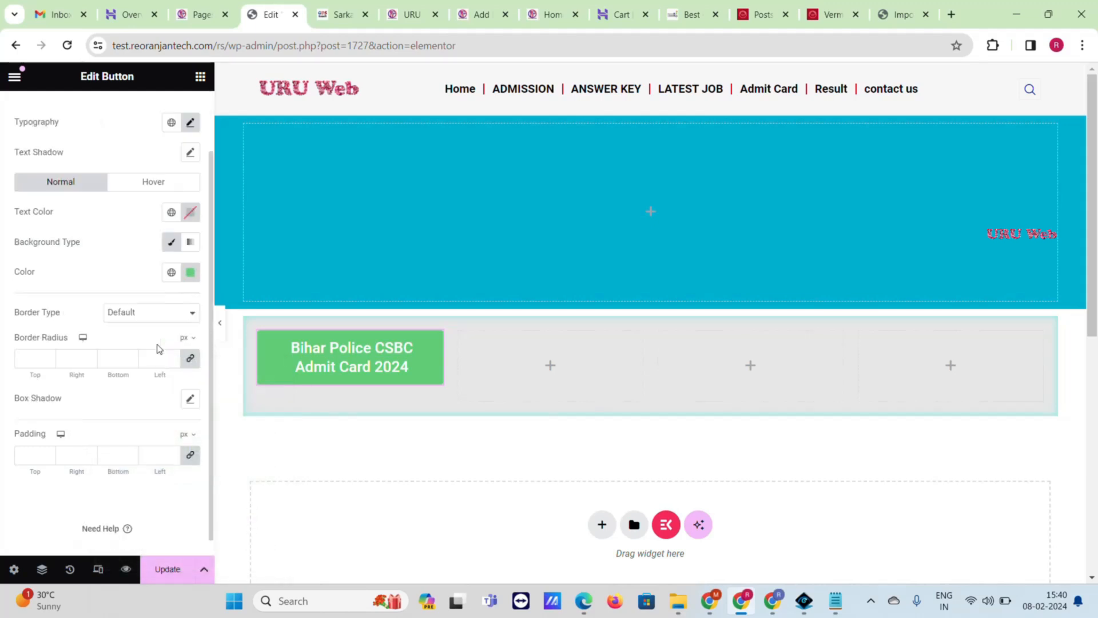
pyautogui.click(191, 242)
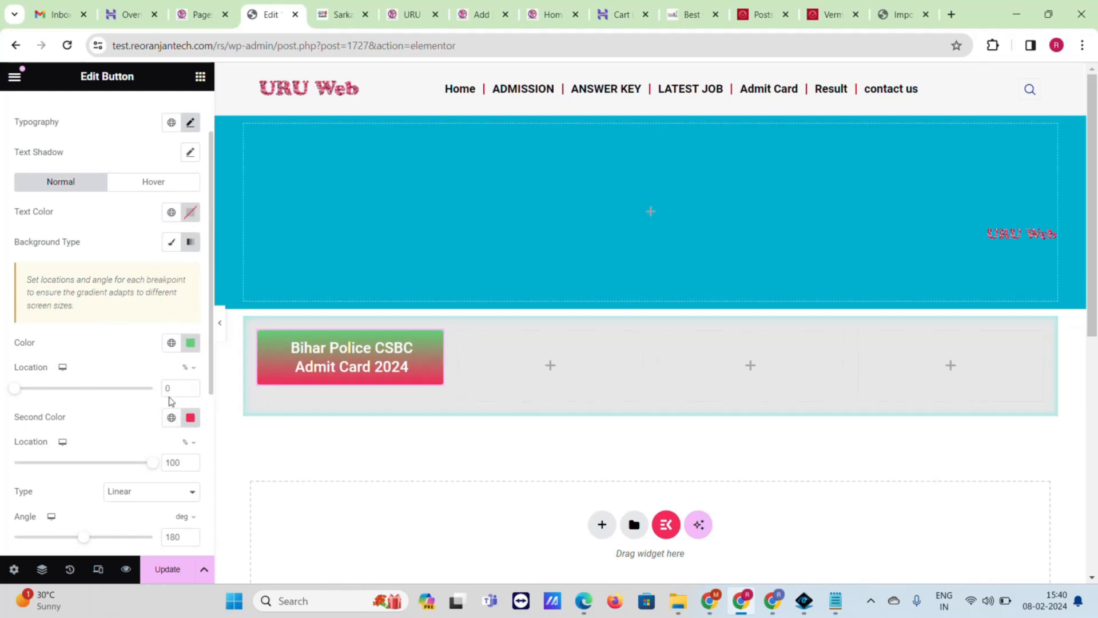
pyautogui.click(190, 342)
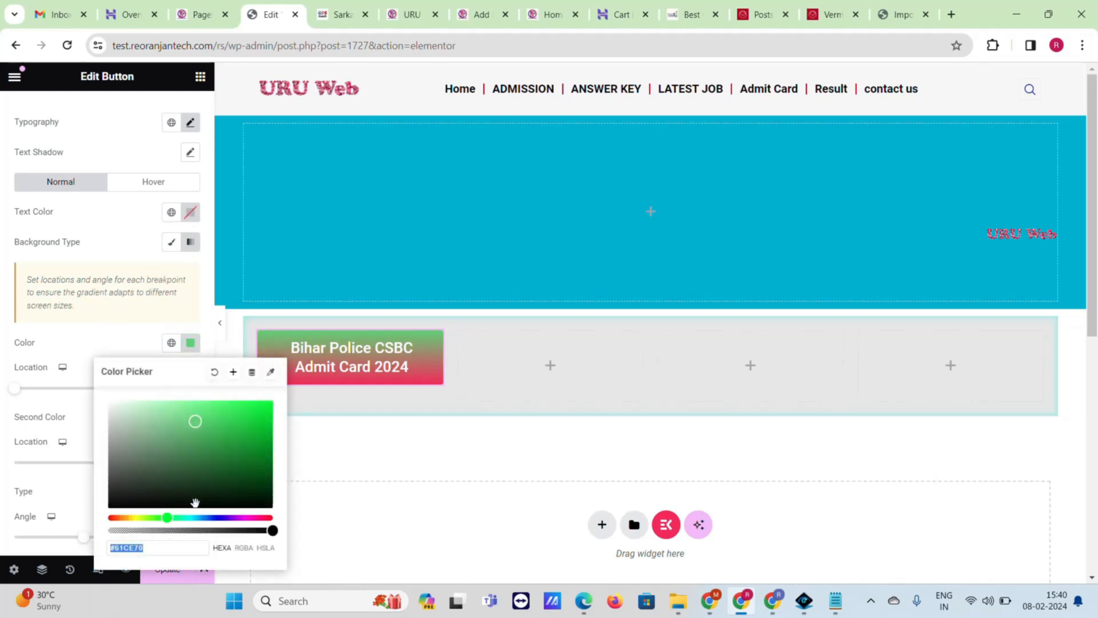
pyautogui.moveTo(211, 499); pyautogui.dragTo(210, 506)
pyautogui.click(48, 452)
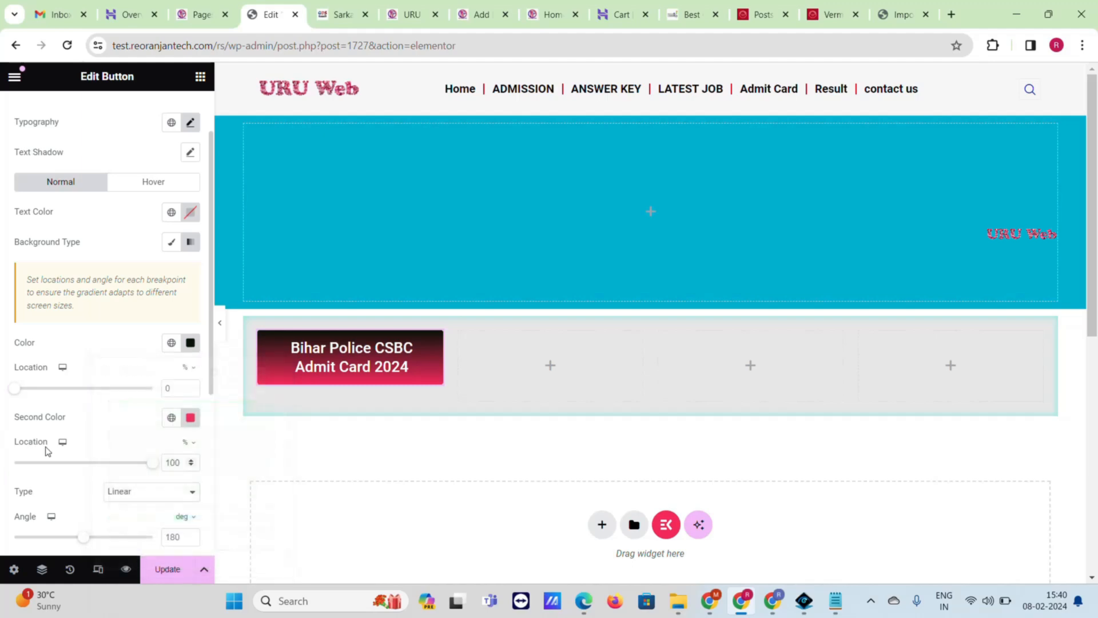
# - Compare with the reference cards and set the gradient's first colour location to 23%, second location to 84% and angle to 152 degrees
pyautogui.click(47, 462)
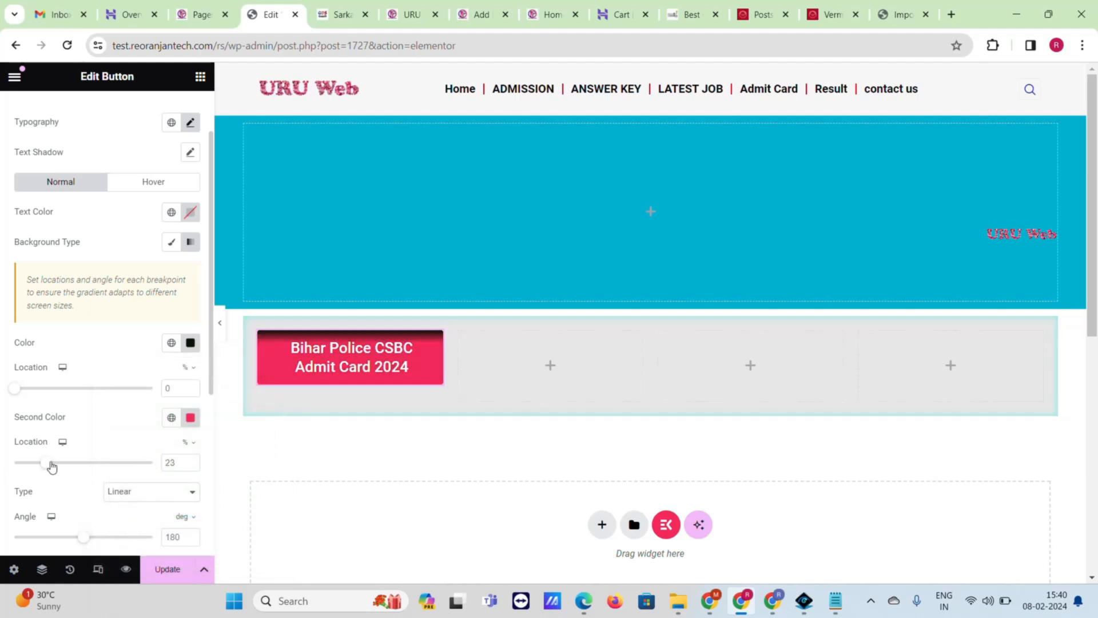
pyautogui.moveTo(95, 467)
pyautogui.mouseDown()
pyautogui.moveTo(110, 468)
pyautogui.moveTo(88, 466)
pyautogui.moveTo(99, 470)
pyautogui.mouseUp()
pyautogui.scroll(-3, 38, 422)
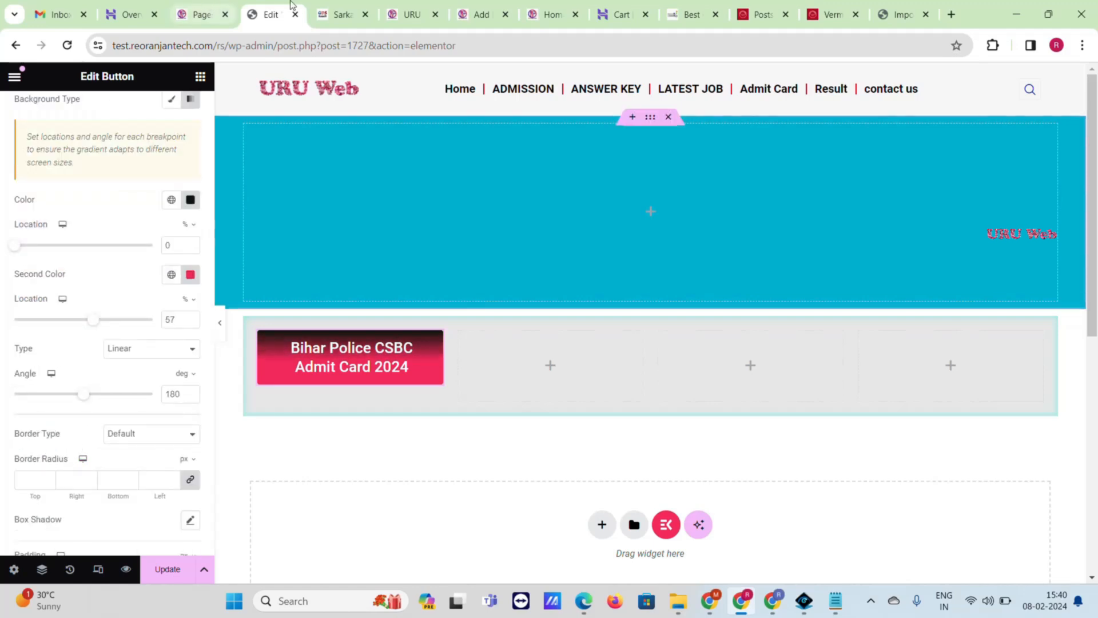
pyautogui.click(342, 14)
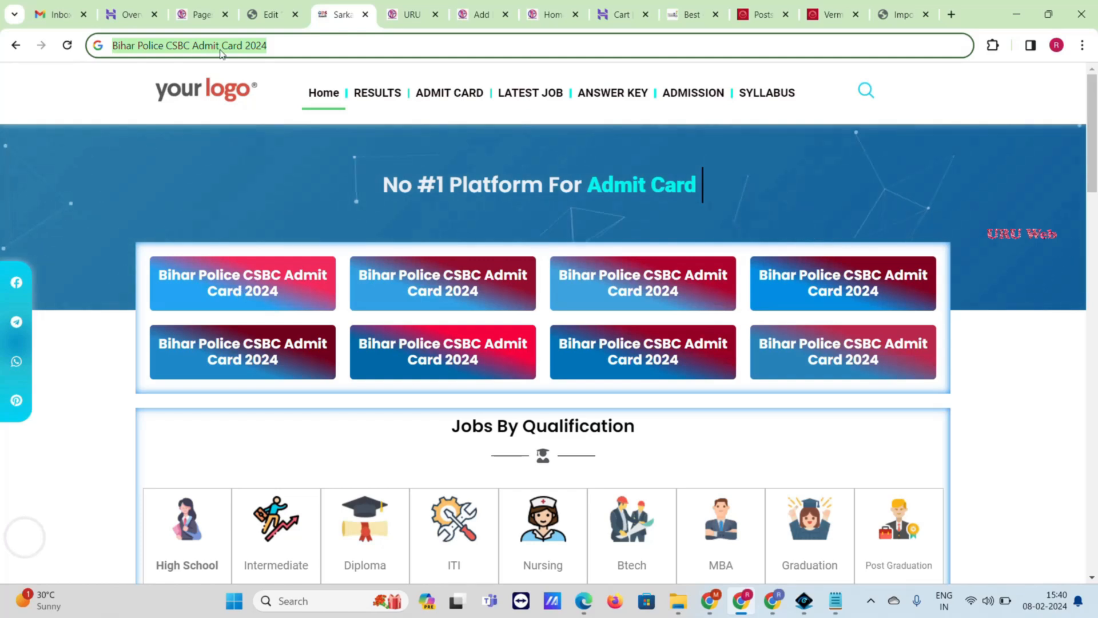
pyautogui.click(230, 5)
pyautogui.click(264, 13)
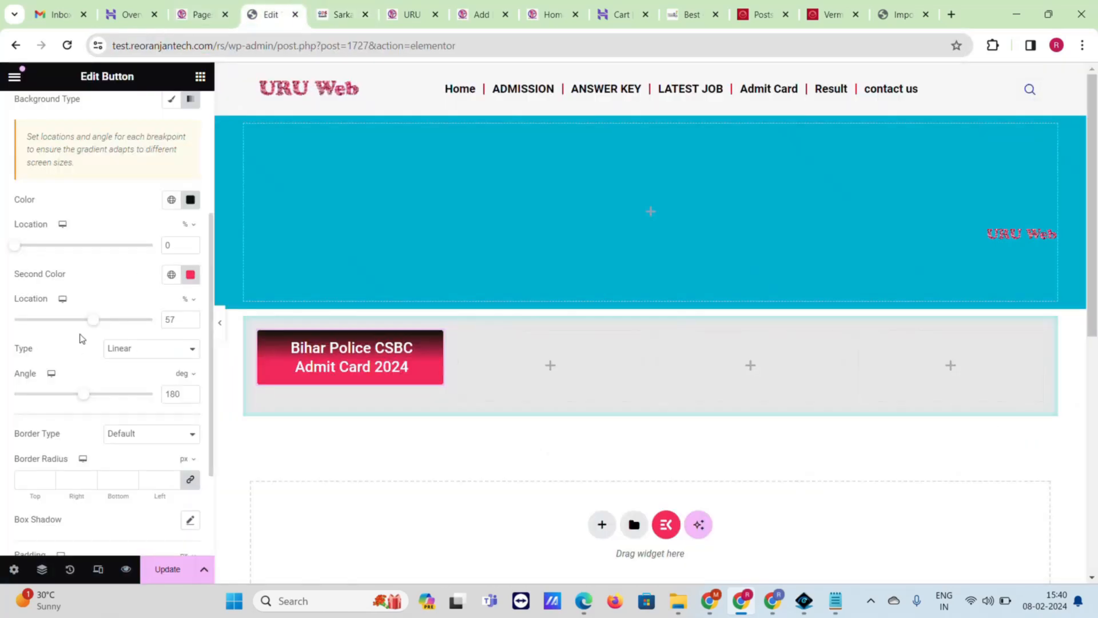
pyautogui.moveTo(33, 256)
pyautogui.mouseDown()
pyautogui.moveTo(59, 263)
pyautogui.moveTo(32, 256)
pyautogui.mouseUp()
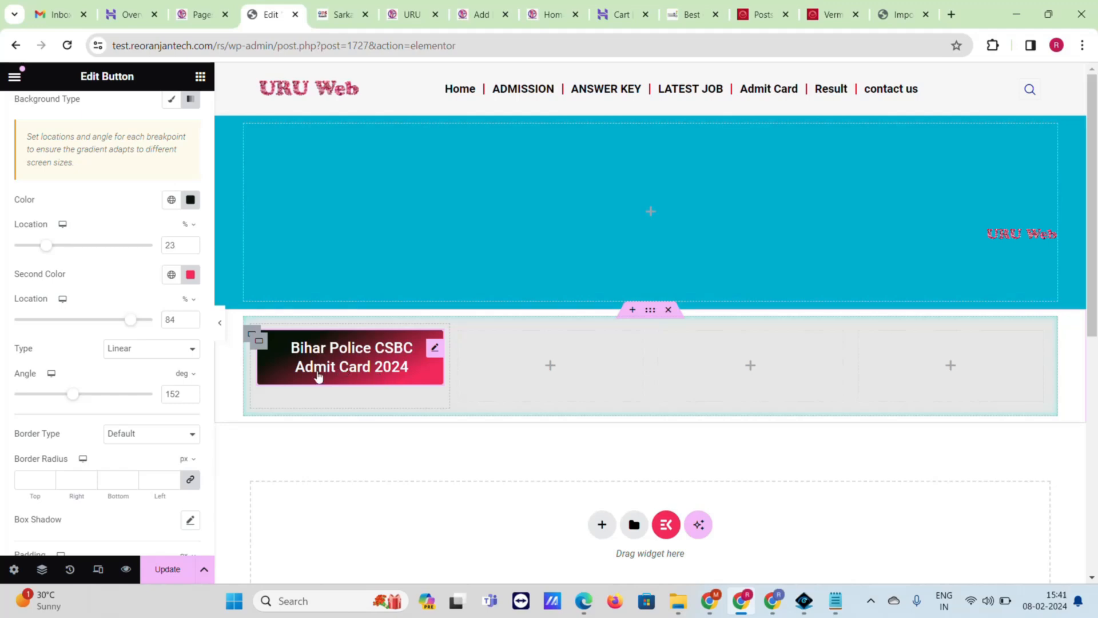
# - Duplicate the column container holding the gradient button until the row has four button columns
pyautogui.rightClick(262, 348)
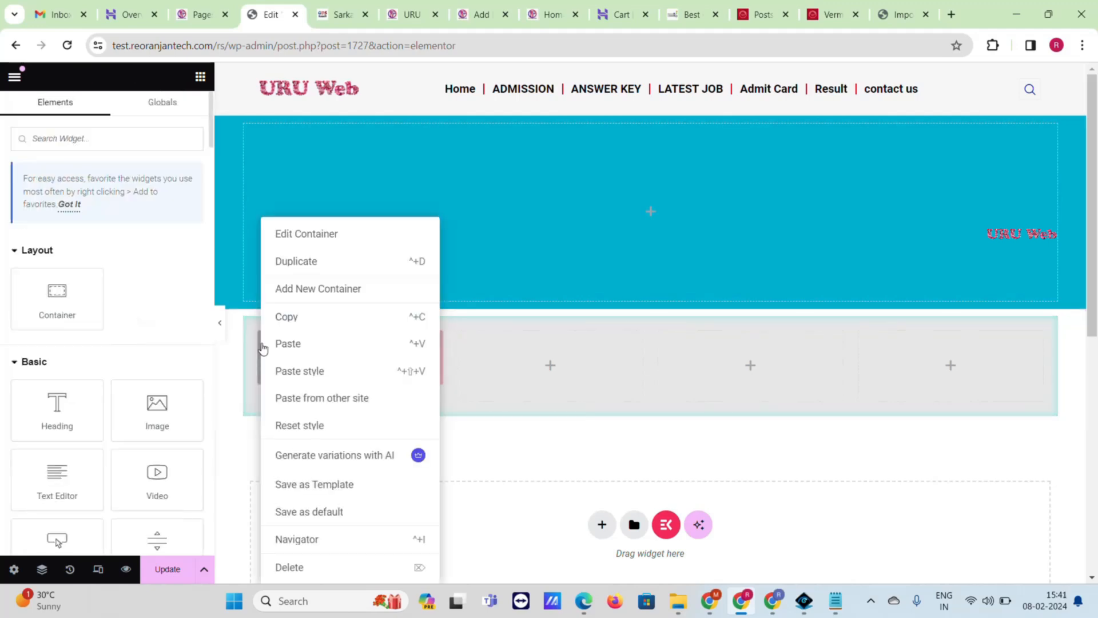
pyautogui.click(315, 262)
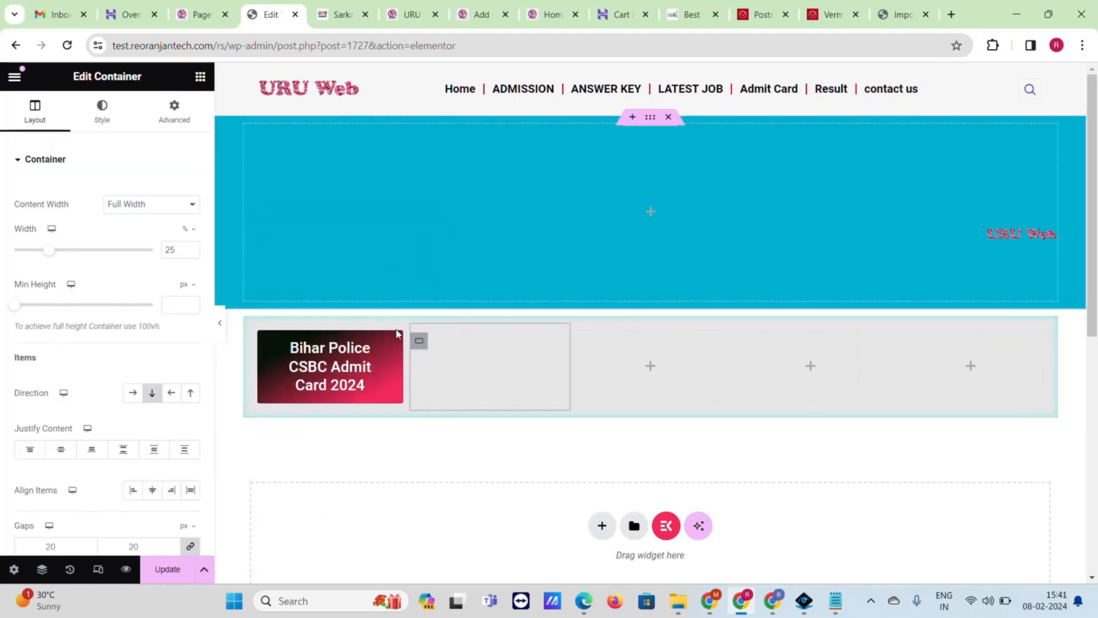
pyautogui.rightClick(419, 341)
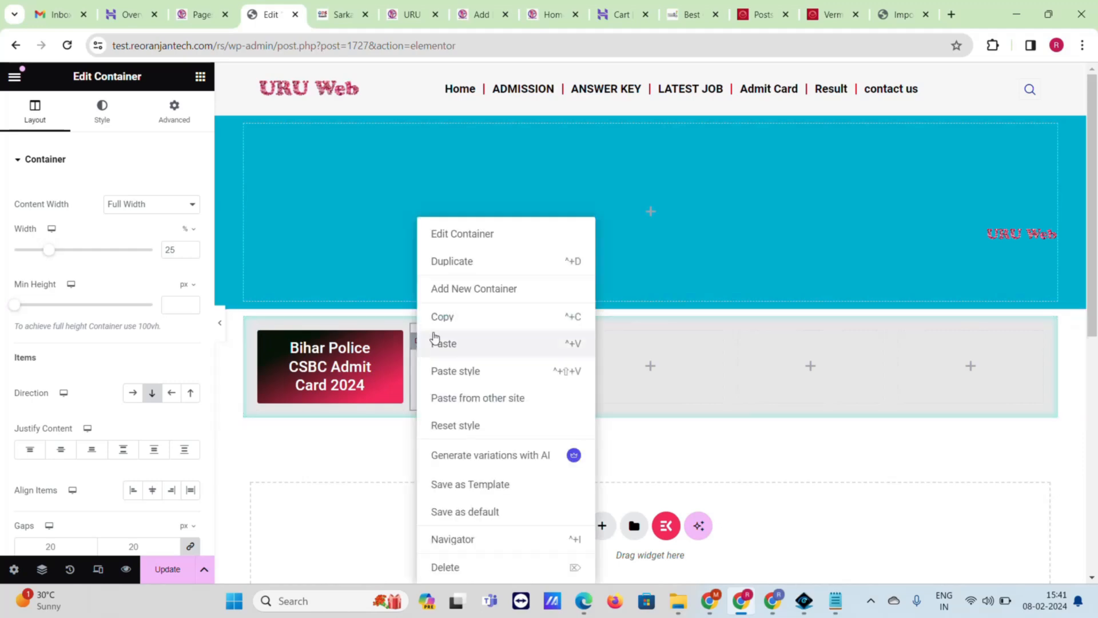
pyautogui.click(470, 262)
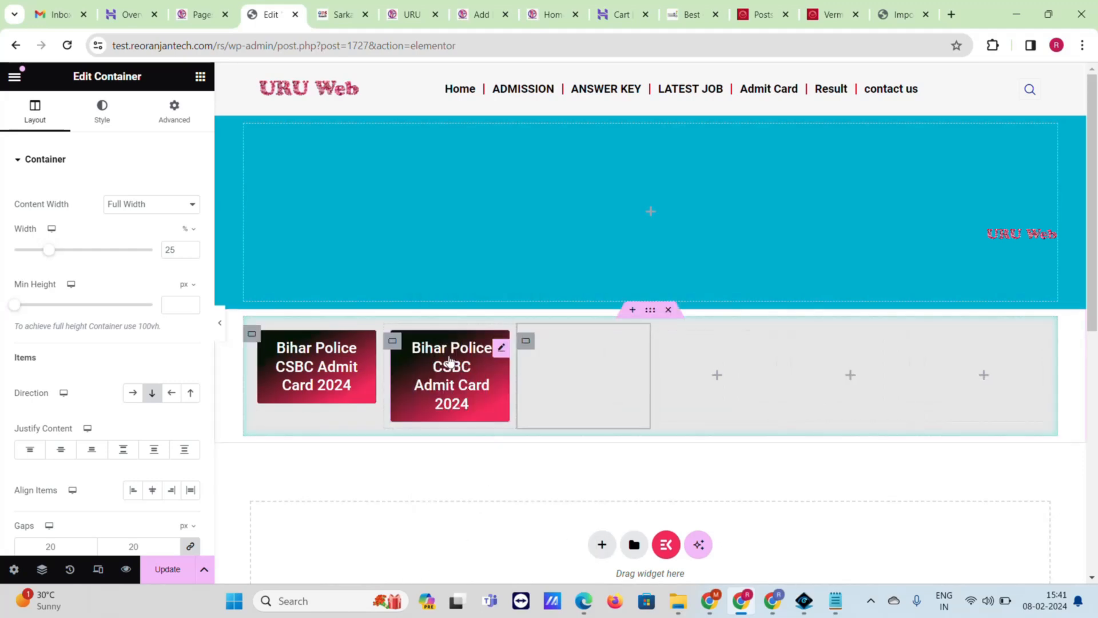
pyautogui.rightClick(528, 347)
pyautogui.click(584, 264)
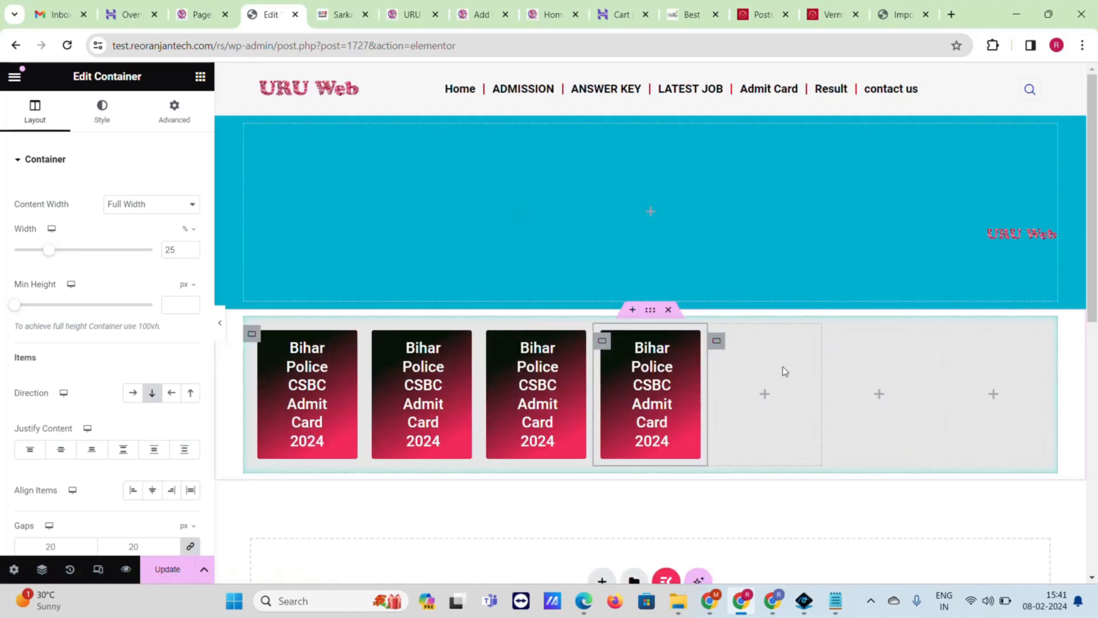
# - Delete the leftover empty columns beside the four button columns
pyautogui.rightClick(782, 370)
pyautogui.click(816, 567)
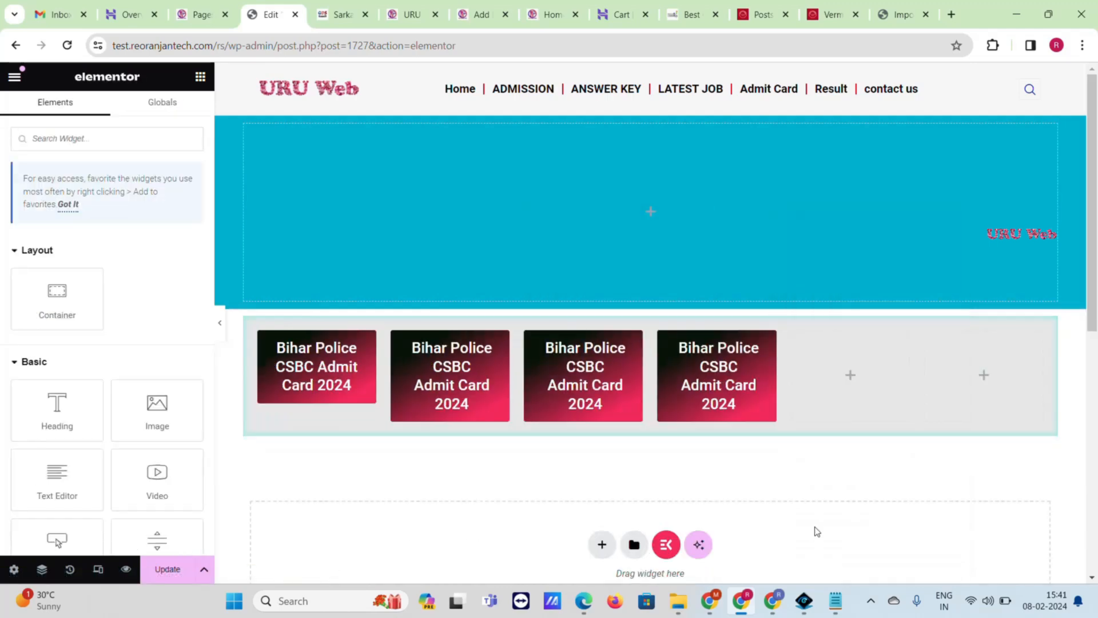
pyautogui.rightClick(850, 375)
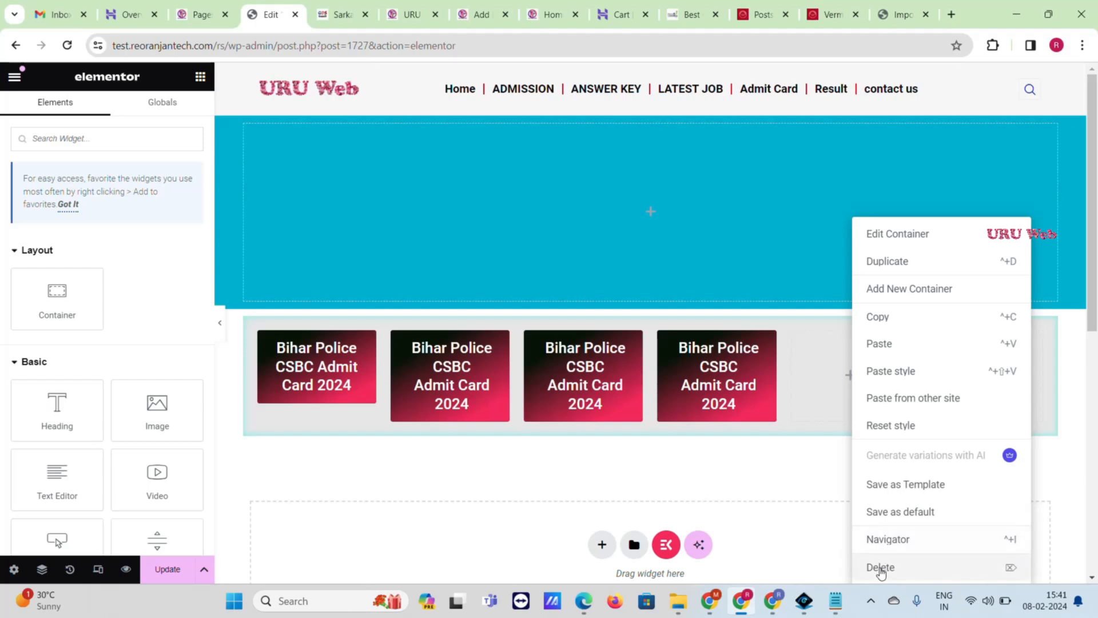
pyautogui.click(881, 568)
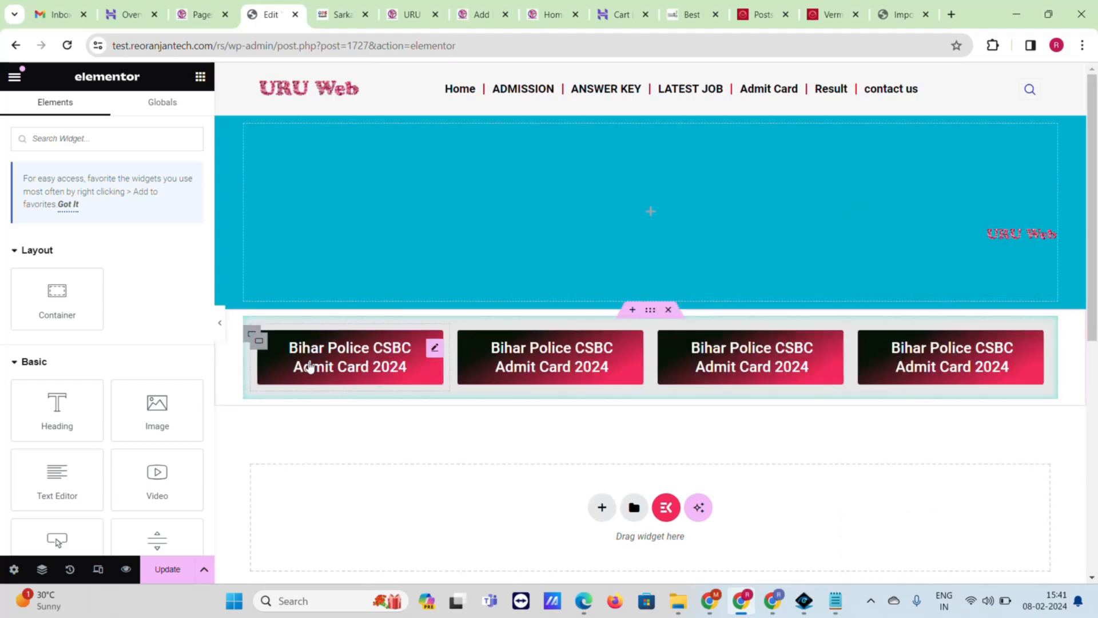
# - Copy the row of four buttons as a second row inside the same bordered card block
pyautogui.rightClick(252, 341)
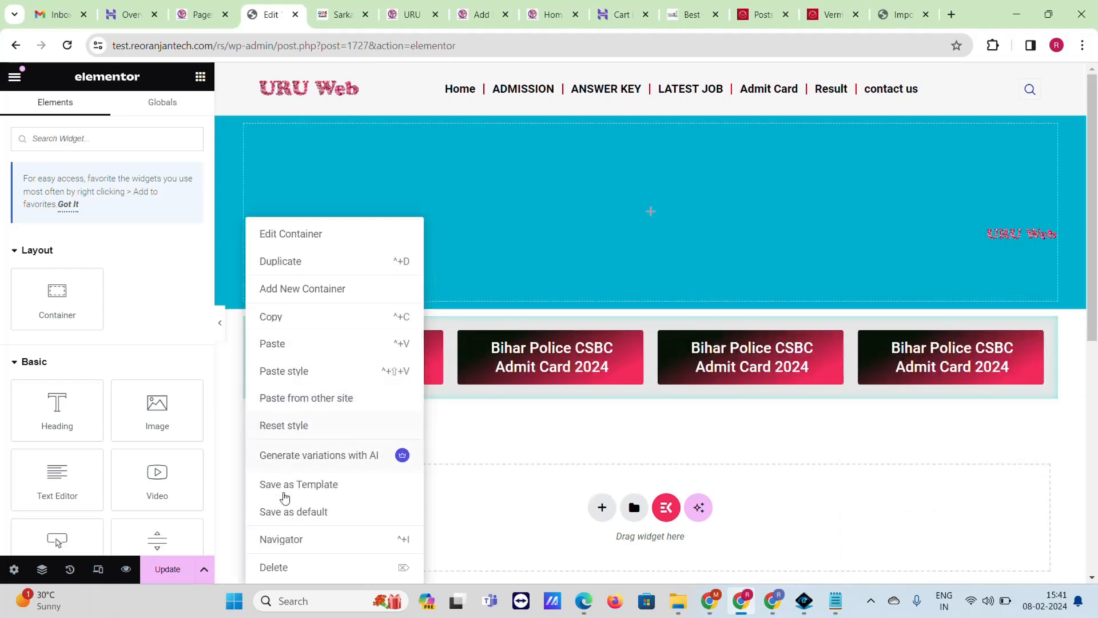
pyautogui.click(330, 345)
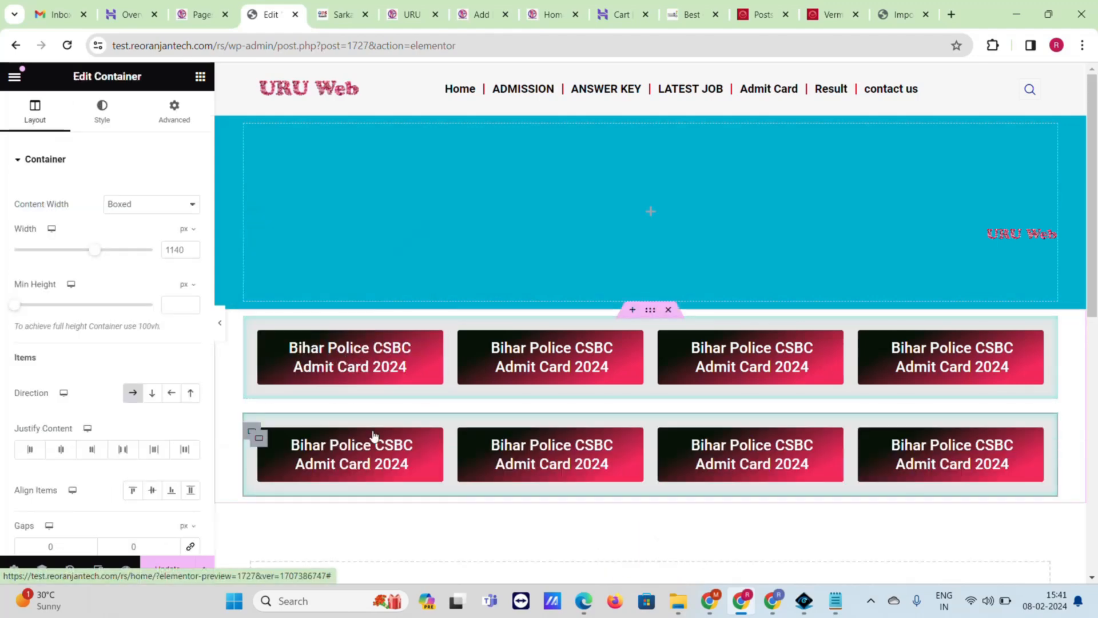
pyautogui.moveTo(375, 406); pyautogui.dragTo(375, 390)
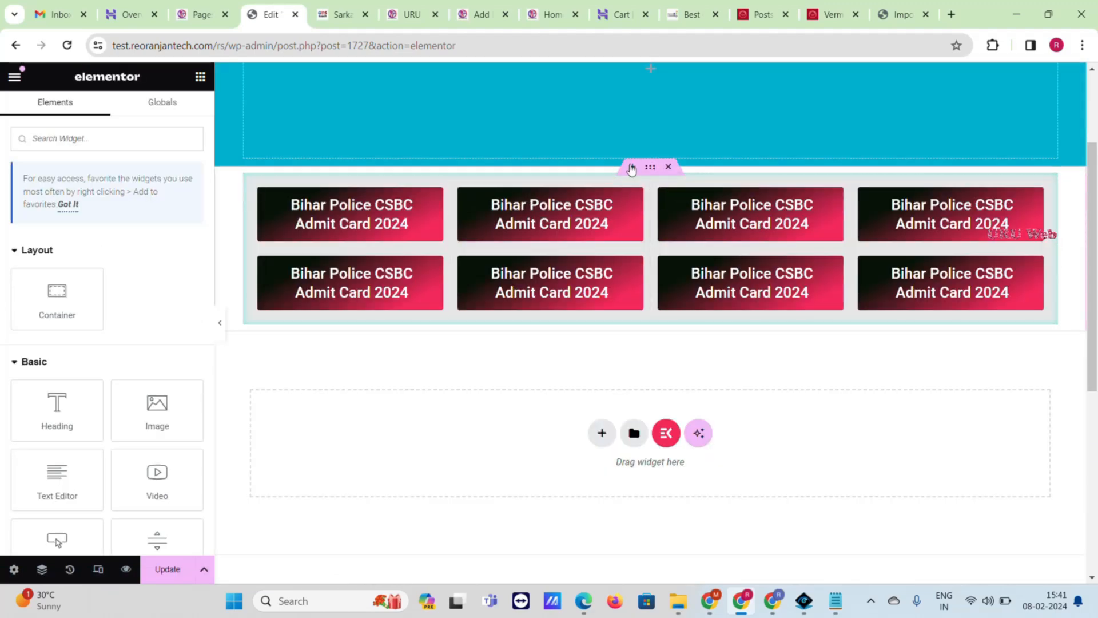
pyautogui.scroll(3, 658, 241)
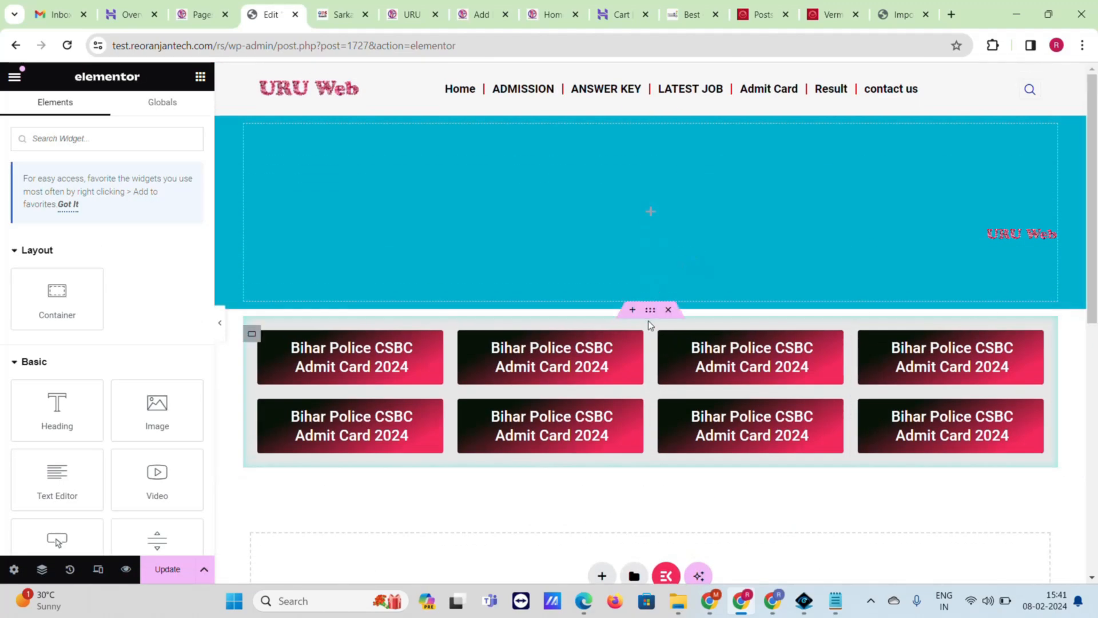
# - Unlink the outer card container's margins, set its top margin to -112 px, and update the page
pyautogui.click(336, 192)
pyautogui.click(175, 110)
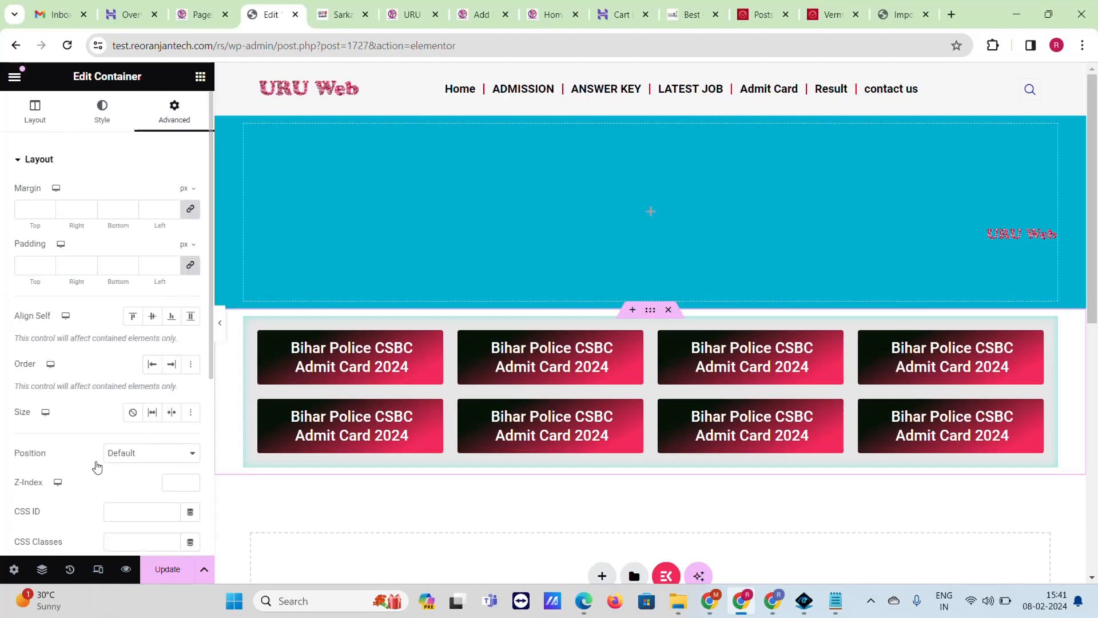
pyautogui.click(191, 216)
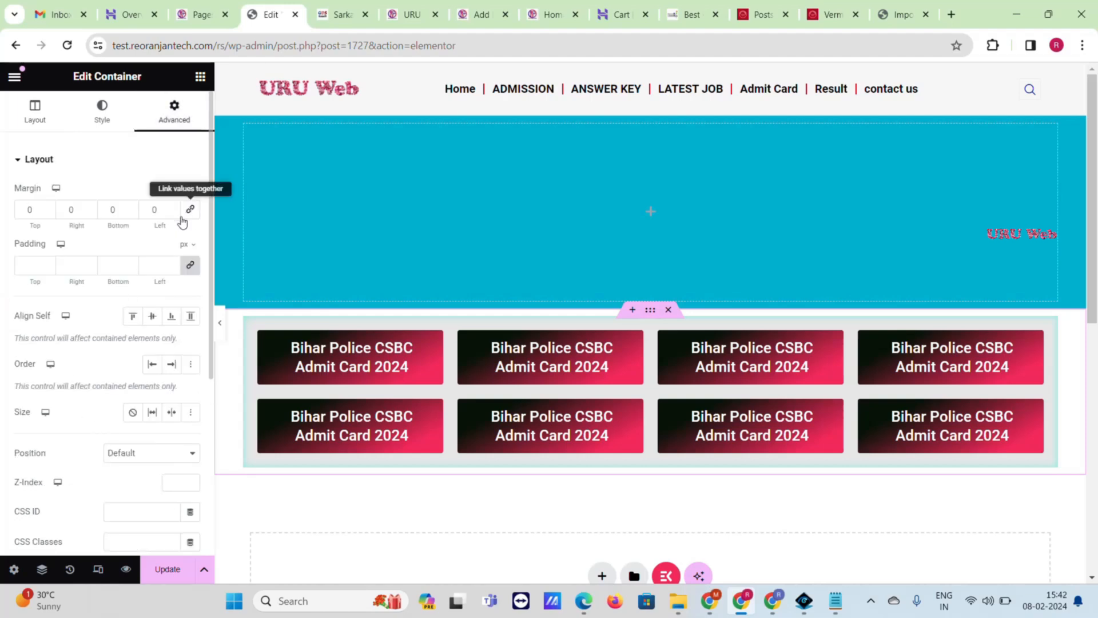
pyautogui.click(48, 214)
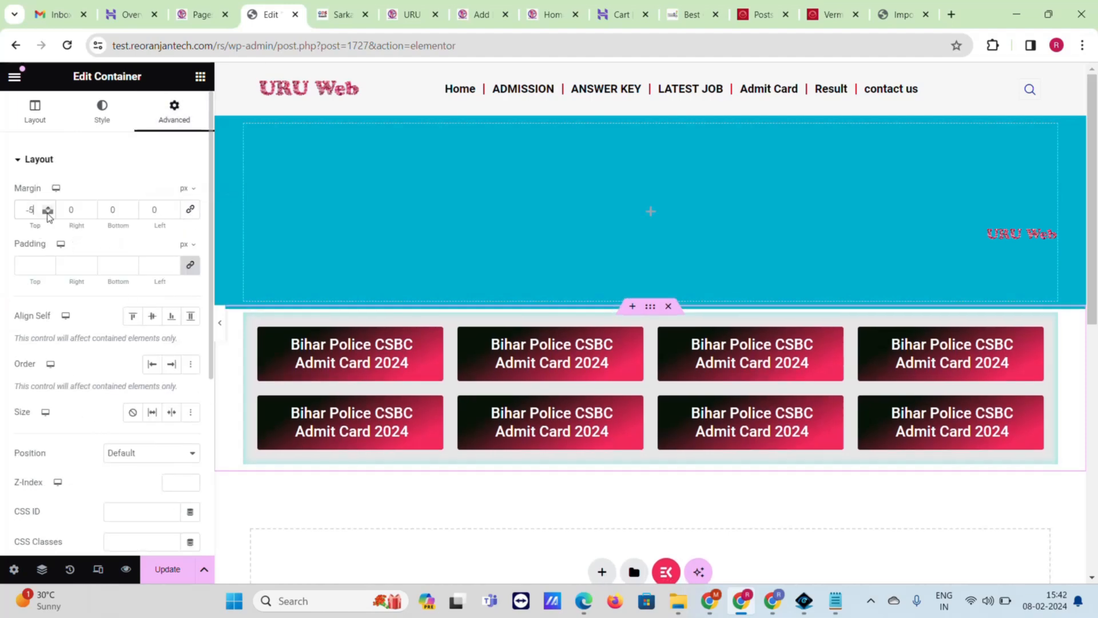
pyautogui.moveTo(48, 213); pyautogui.dragTo(50, 215)
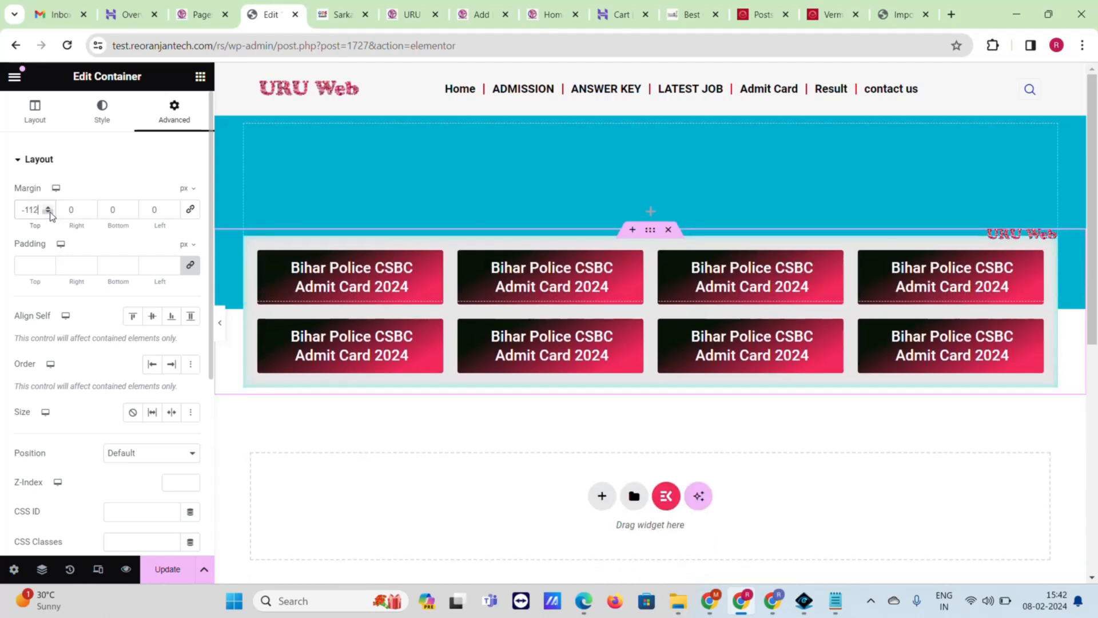
pyautogui.click(158, 572)
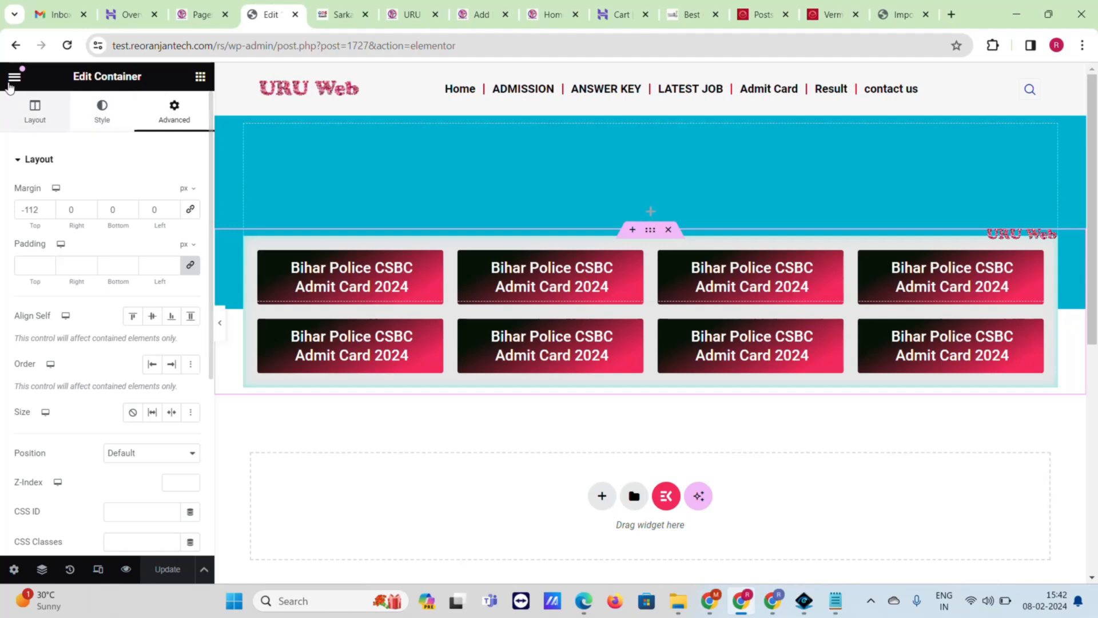
# - Compare the banner overlap with the reference site, and review the published Home page down to its footer in a new tab
pyautogui.click(330, 6)
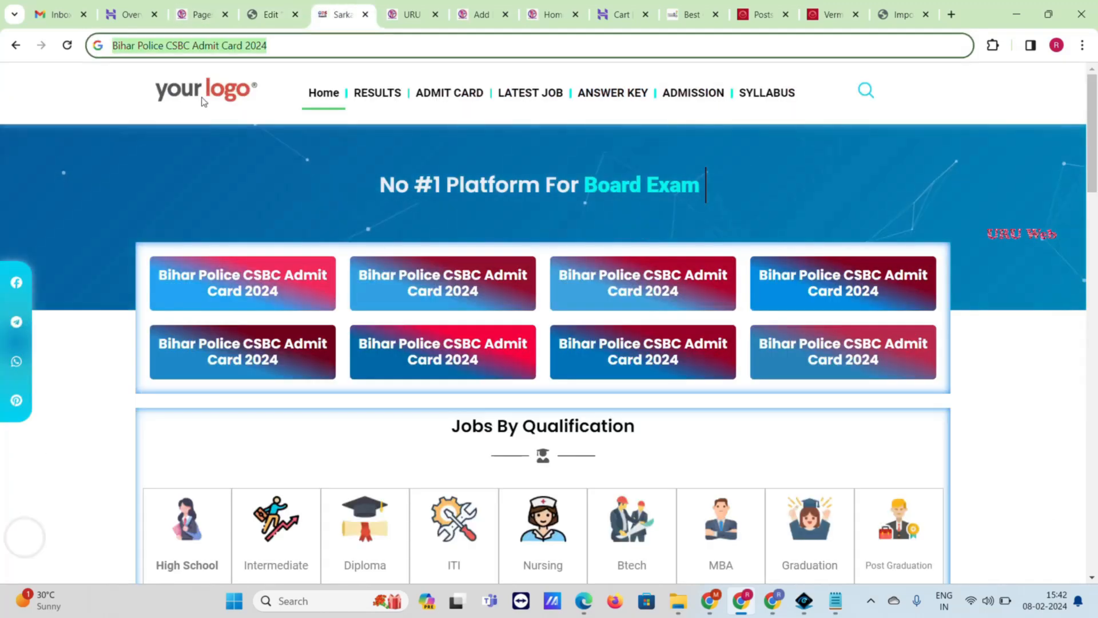
pyautogui.click(256, 6)
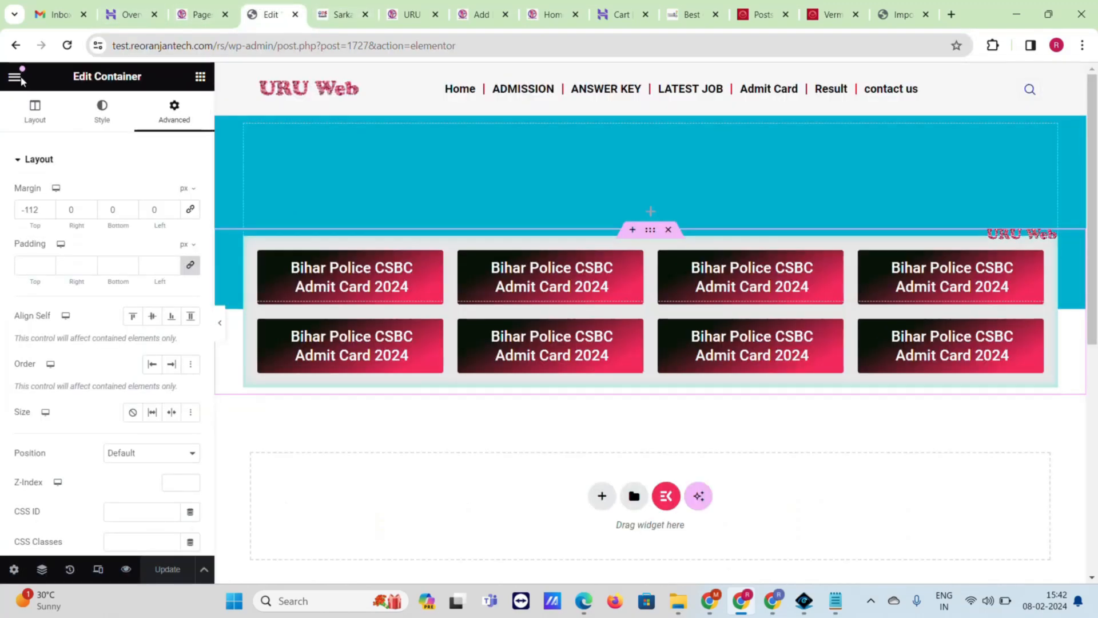
pyautogui.rightClick(19, 80)
pyautogui.click(13, 79)
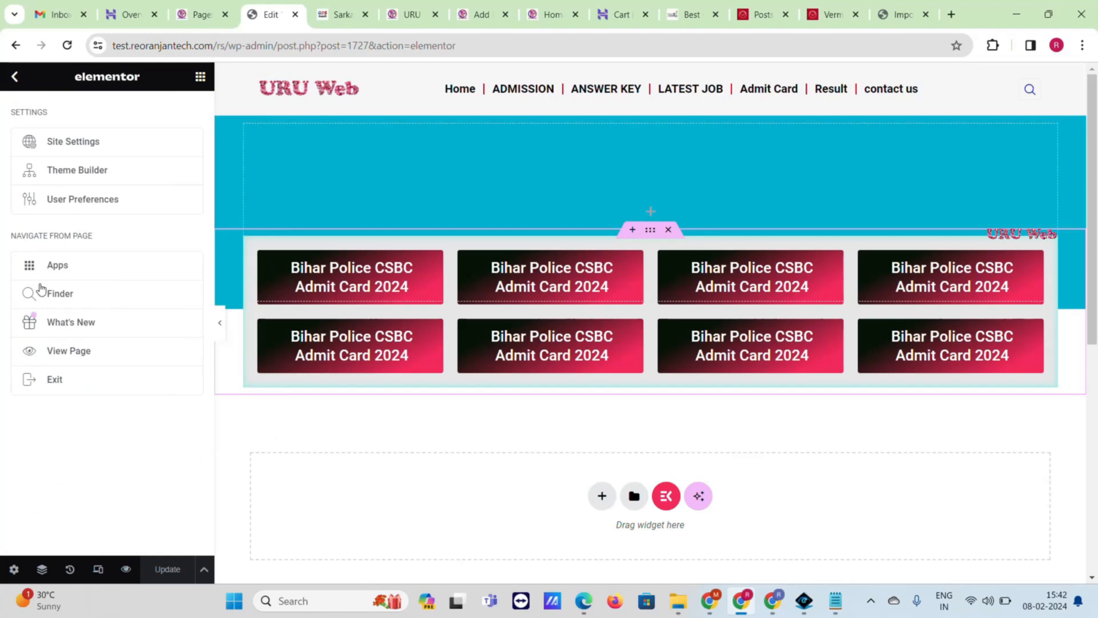
pyautogui.rightClick(69, 351)
pyautogui.click(155, 135)
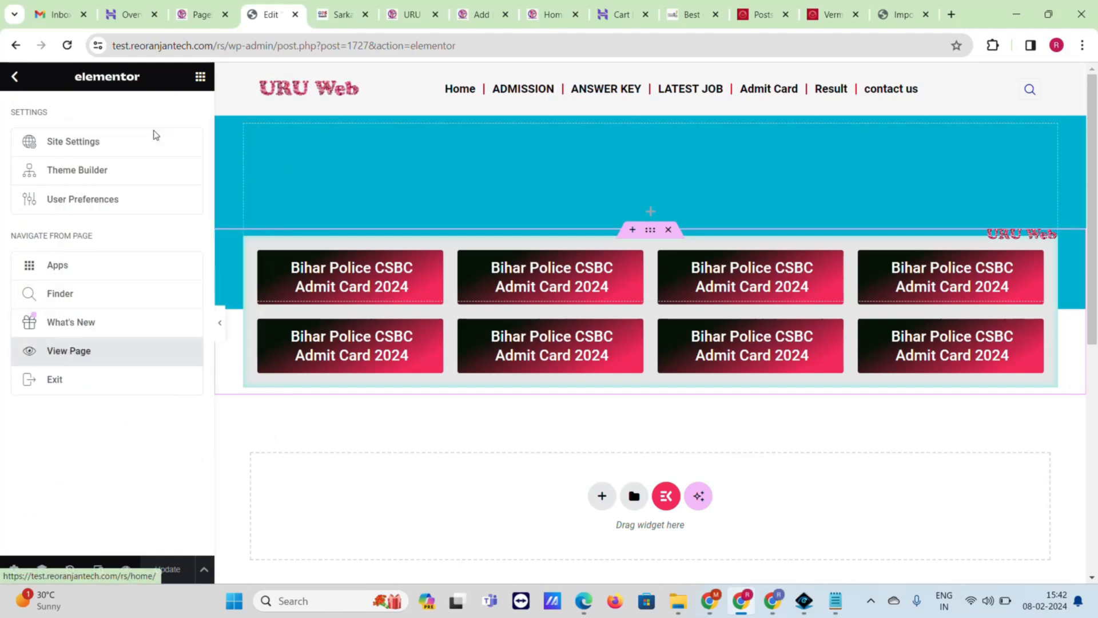
pyautogui.click(313, 5)
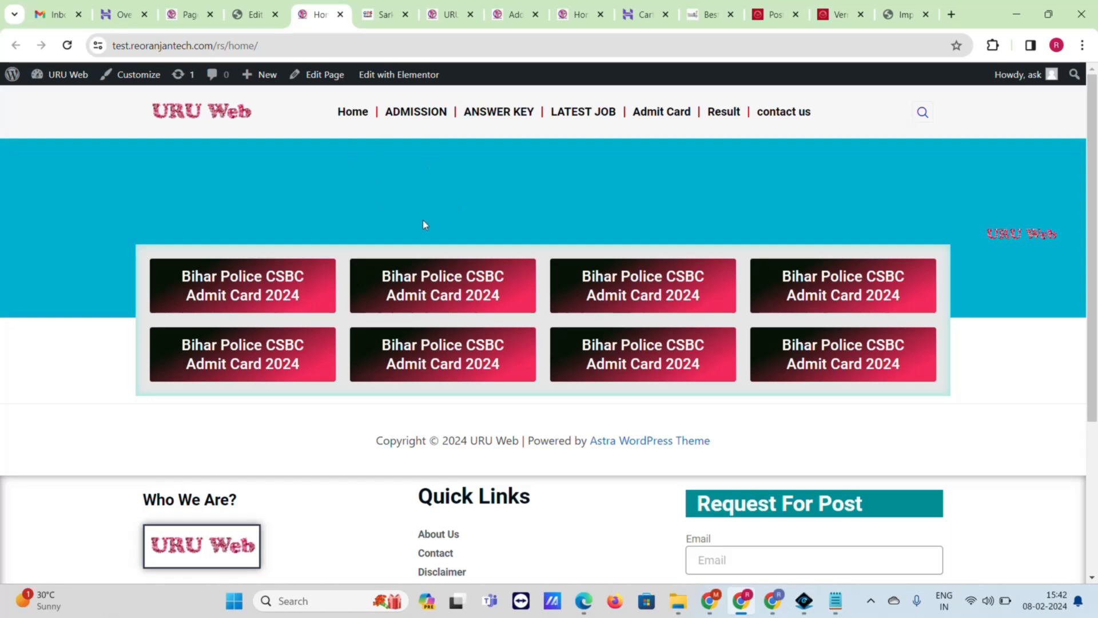
pyautogui.scroll(-4, 697, 322)
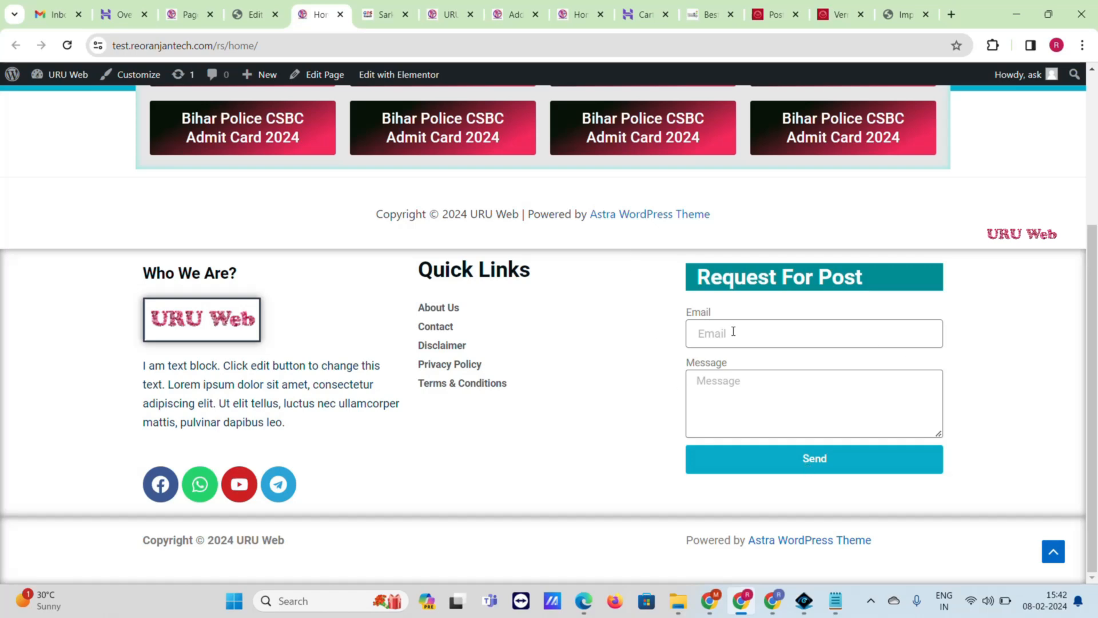
pyautogui.scroll(4, 711, 351)
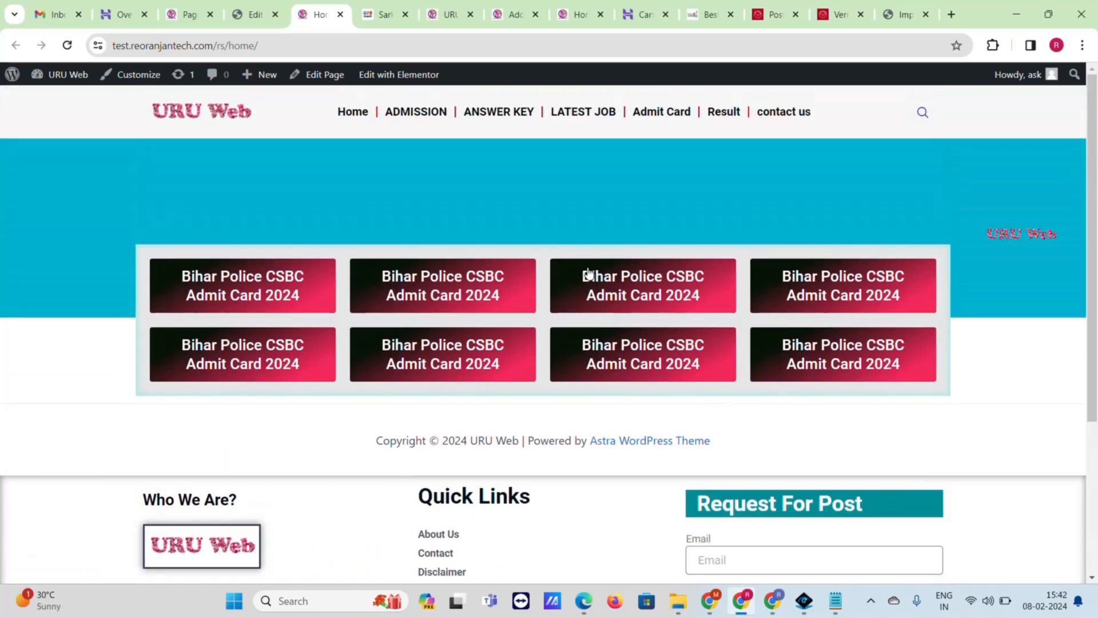
# - Copy the "Jobs By Qualification" heading text from the section below the cards on the reference site
pyautogui.click(379, 7)
pyautogui.scroll(-5, 440, 149)
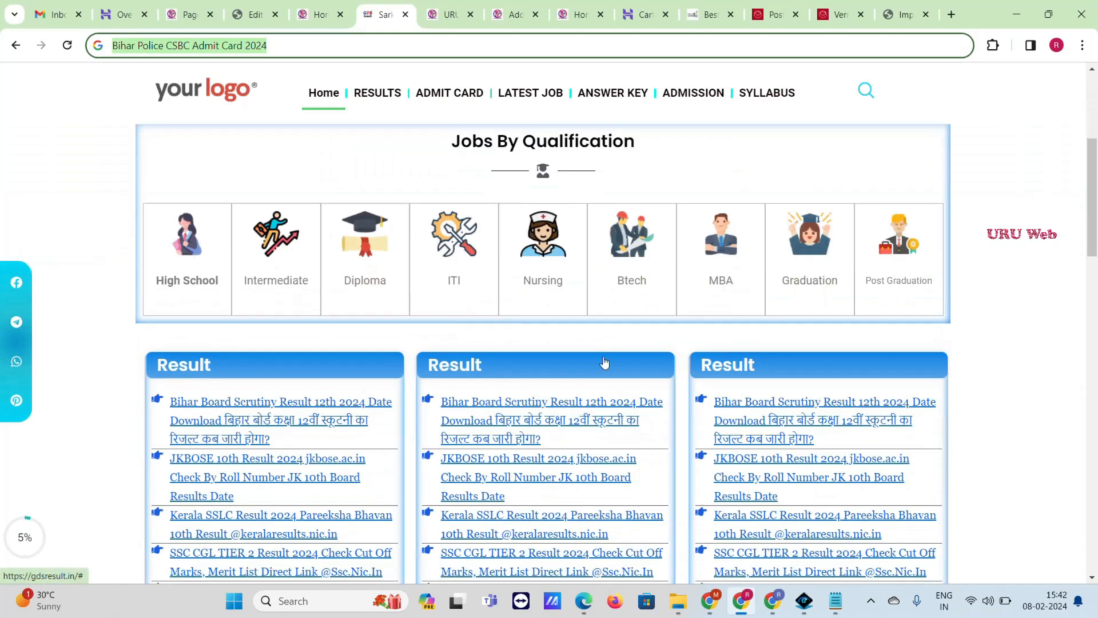
pyautogui.moveTo(441, 149); pyautogui.dragTo(645, 167)
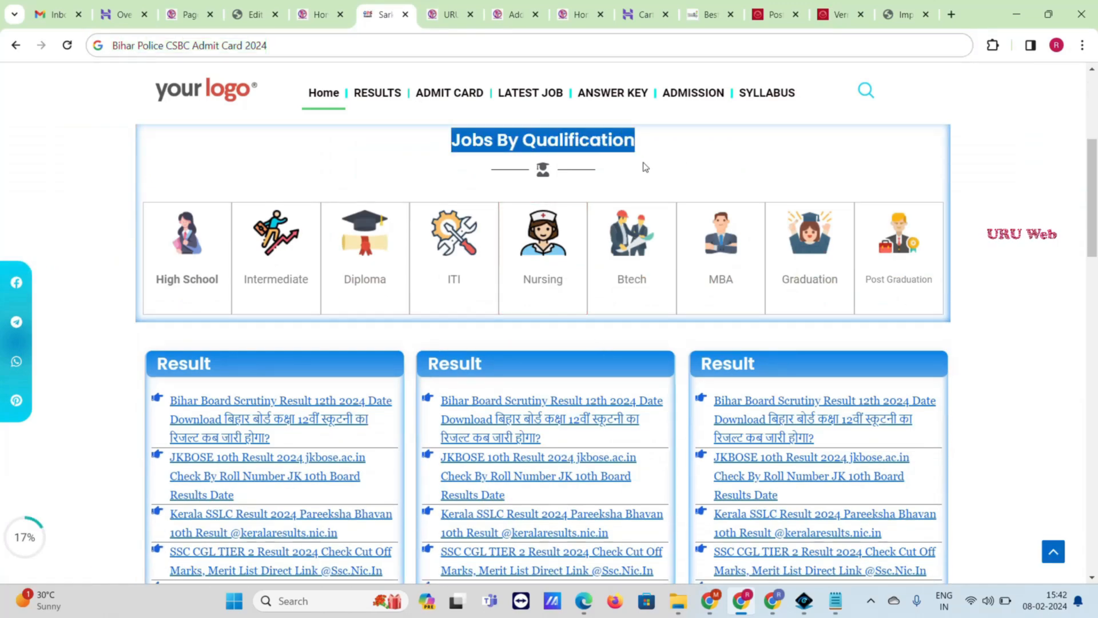
pyautogui.rightClick(633, 150)
pyautogui.click(658, 166)
pyautogui.scroll(2, 629, 229)
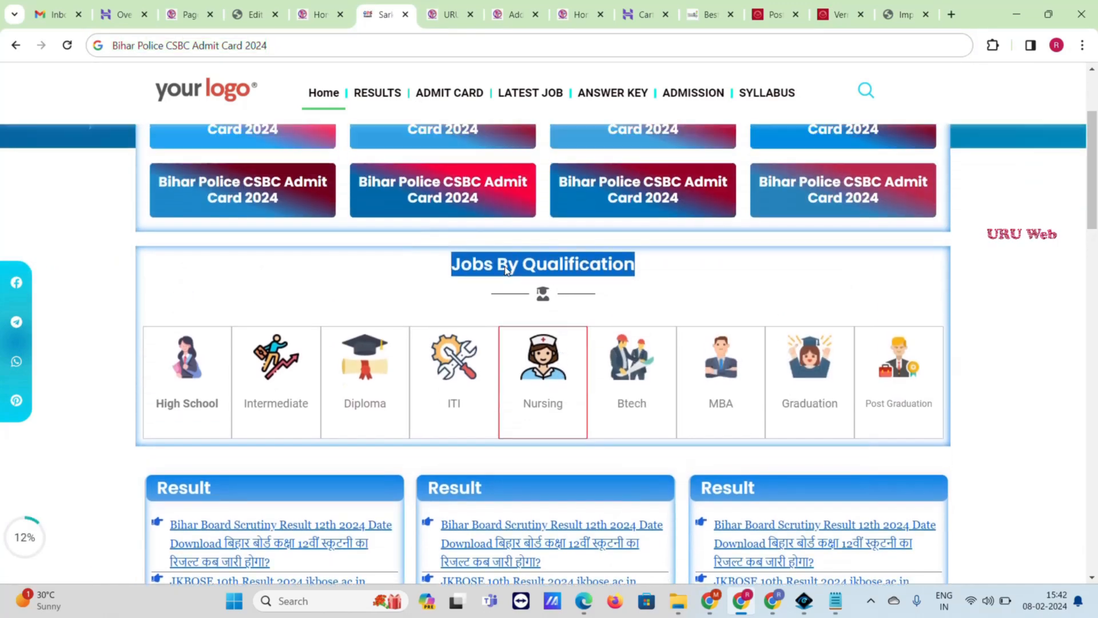
# - Add an empty boxed container below the card block in the Elementor editor and check the reference section's layout
pyautogui.click(316, 14)
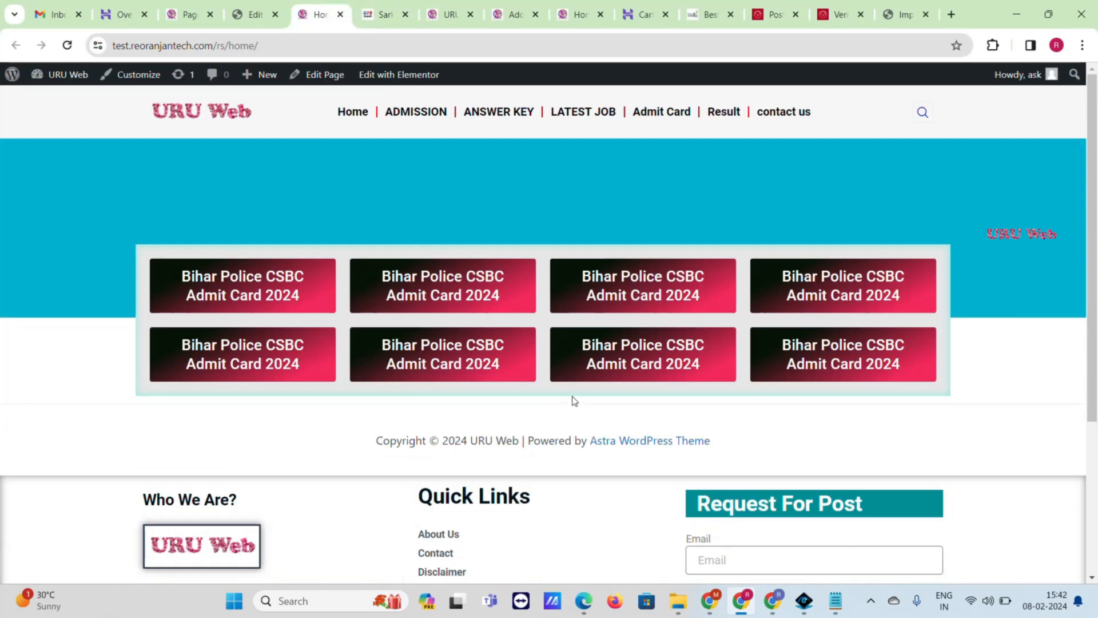
pyautogui.hotkey('ctrl', 'shift', 'Tab')
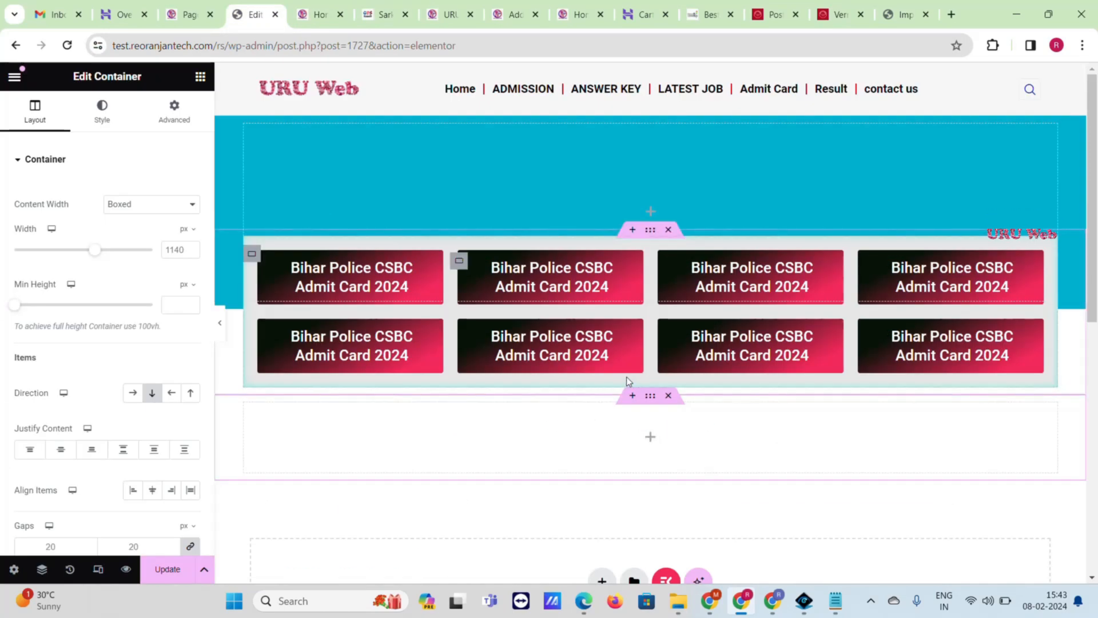
pyautogui.click(375, 6)
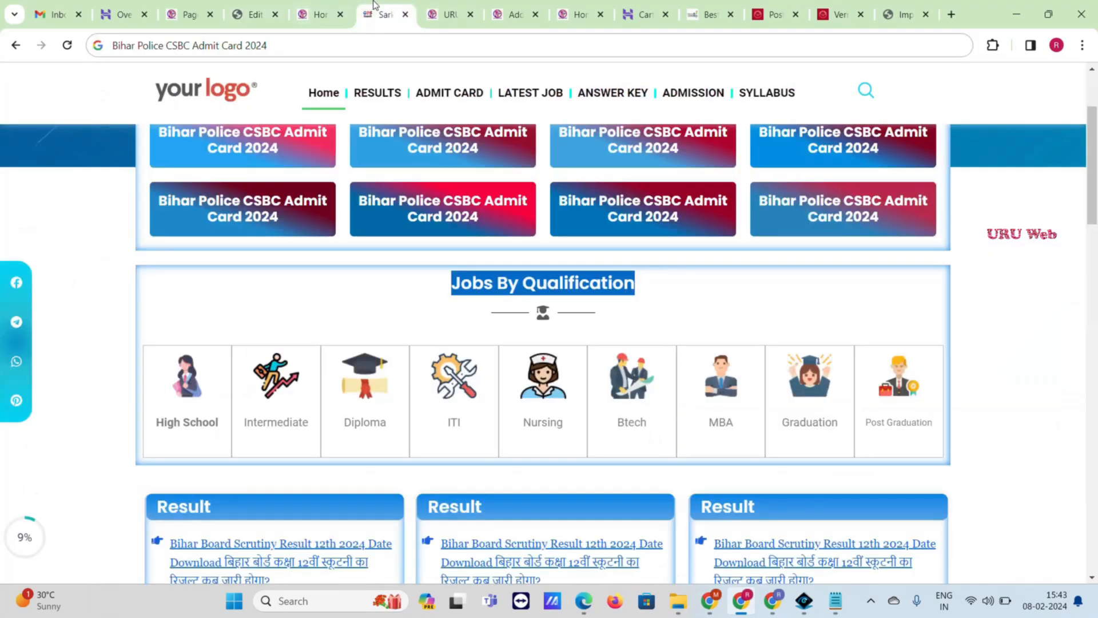
pyautogui.click(254, 13)
# - Place a Heading widget in the new container and set its title to "Jobs By Qualification"
pyautogui.click(201, 76)
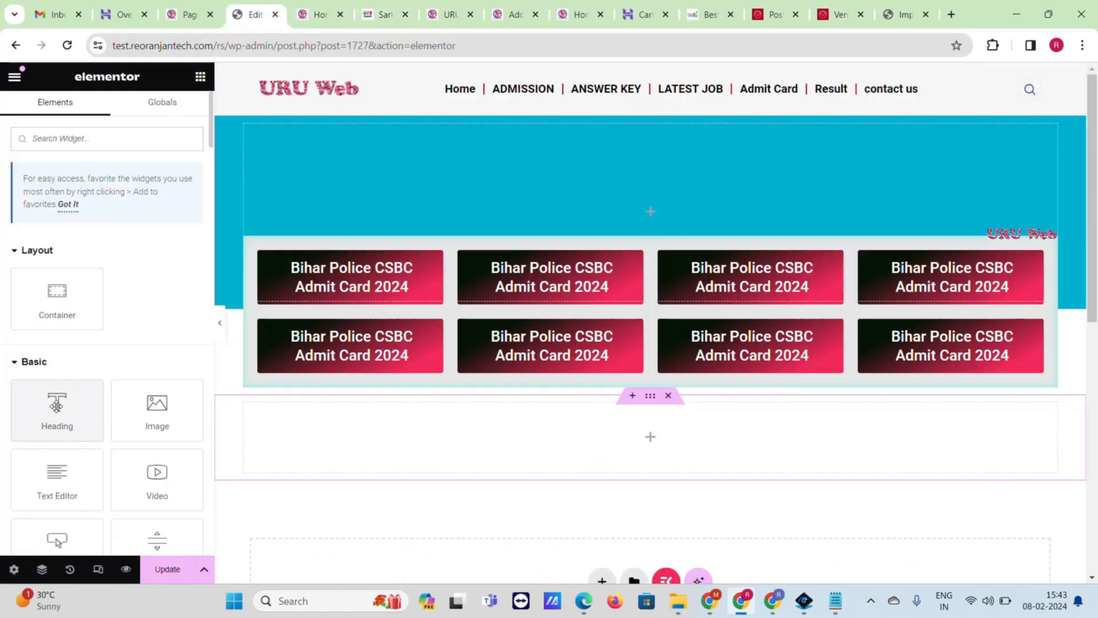
pyautogui.moveTo(76, 403); pyautogui.dragTo(652, 423)
pyautogui.tripleClick(123, 207)
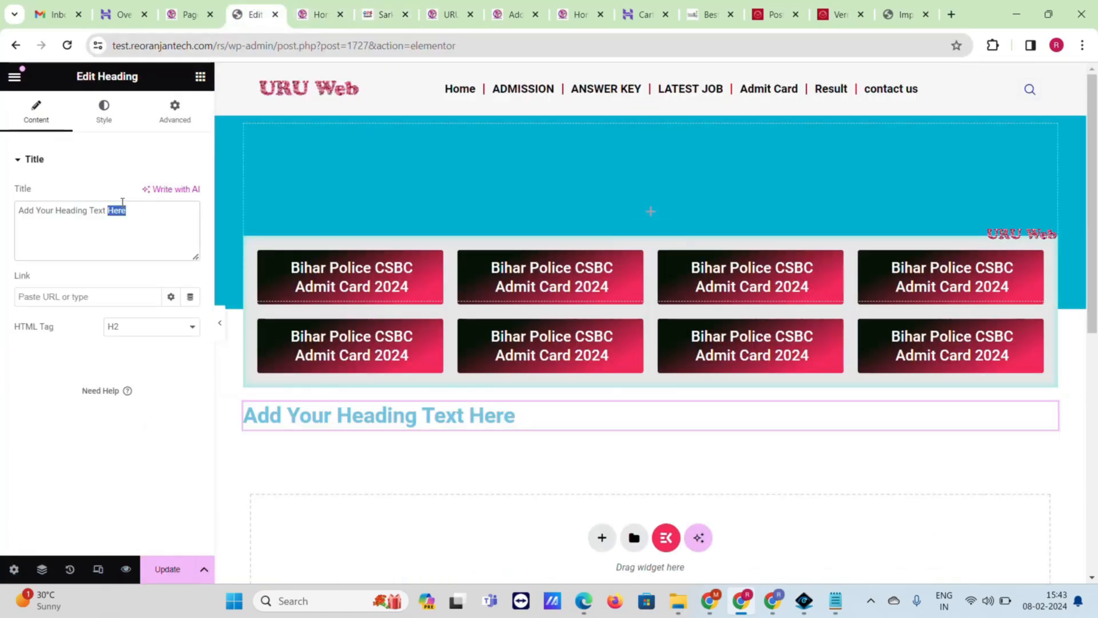
pyautogui.write('Jobs By Qualification')
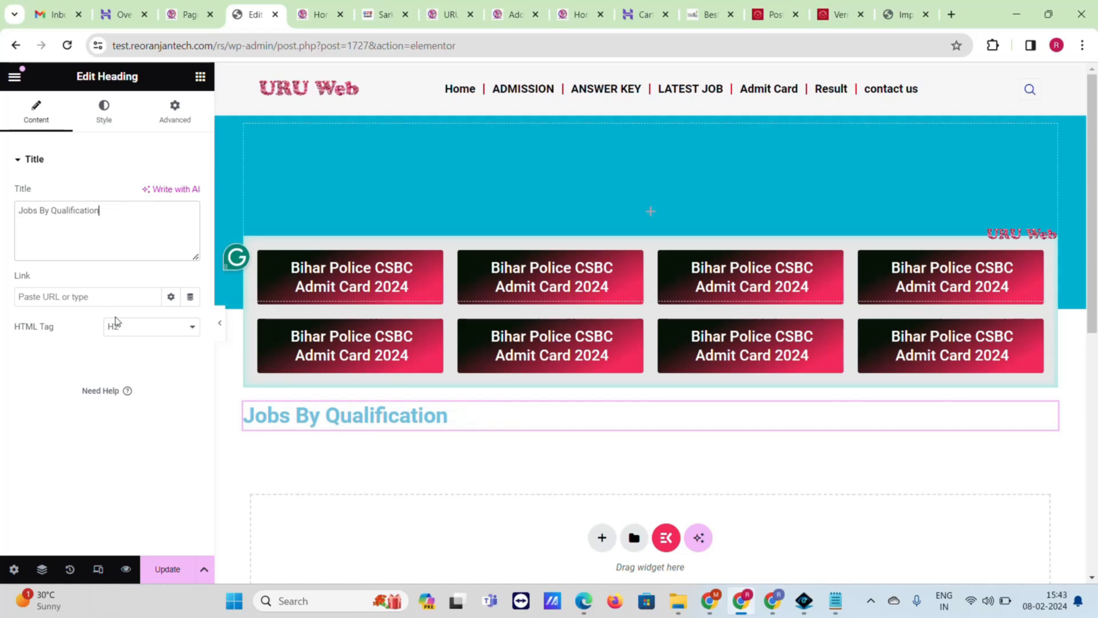
# - Centre the "Jobs By Qualification" heading and set its text colour to near-black #000406
pyautogui.click(122, 126)
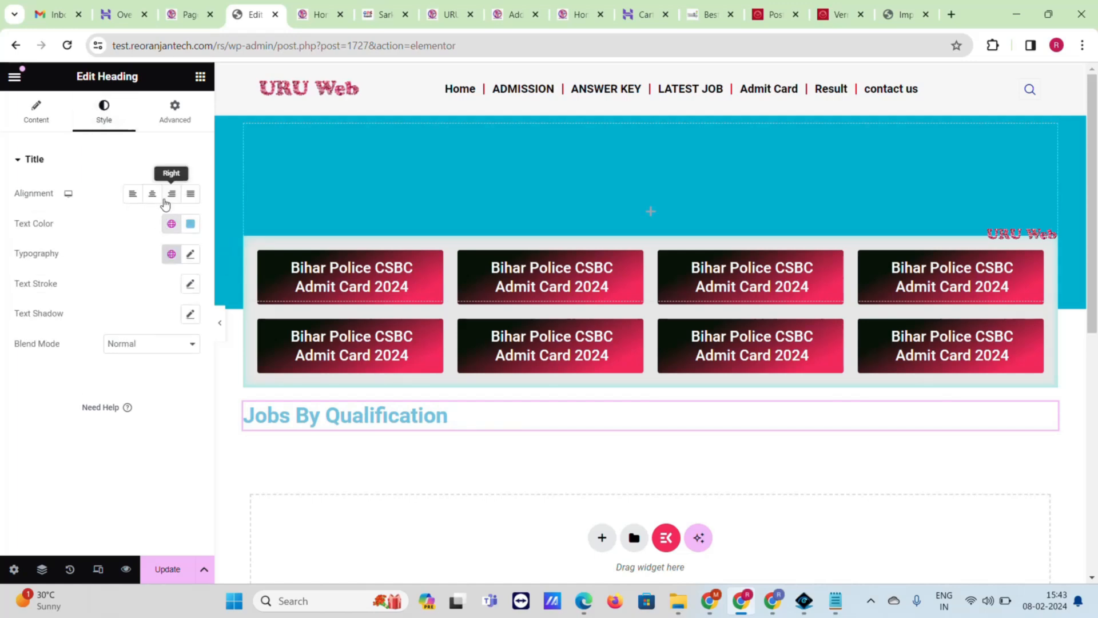
pyautogui.click(152, 193)
pyautogui.click(191, 224)
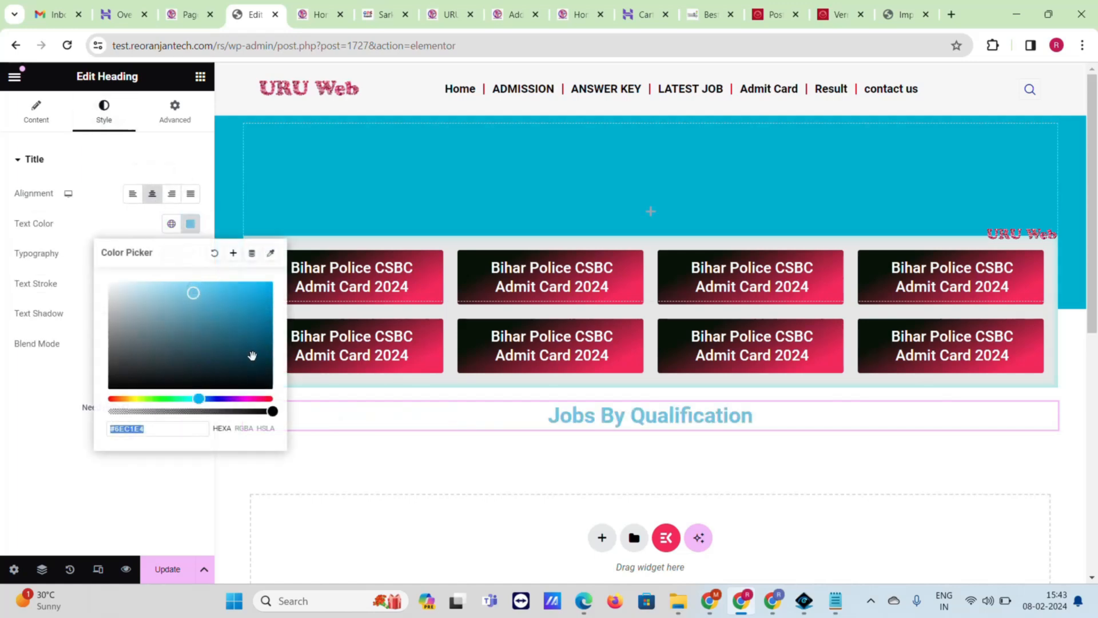
pyautogui.click(266, 386)
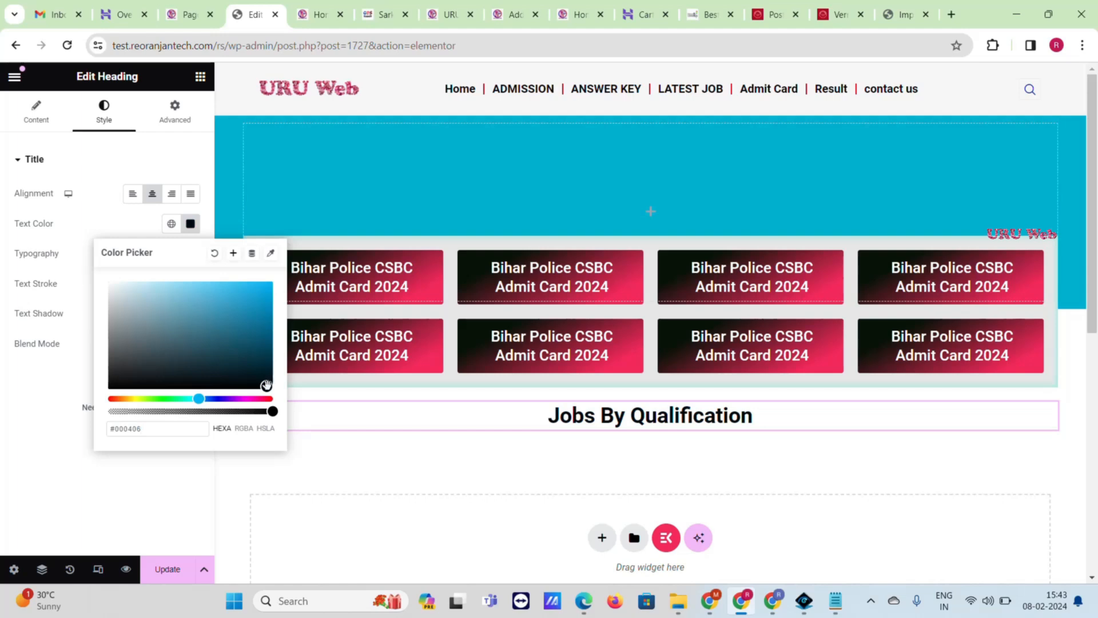
pyautogui.click(2, 245)
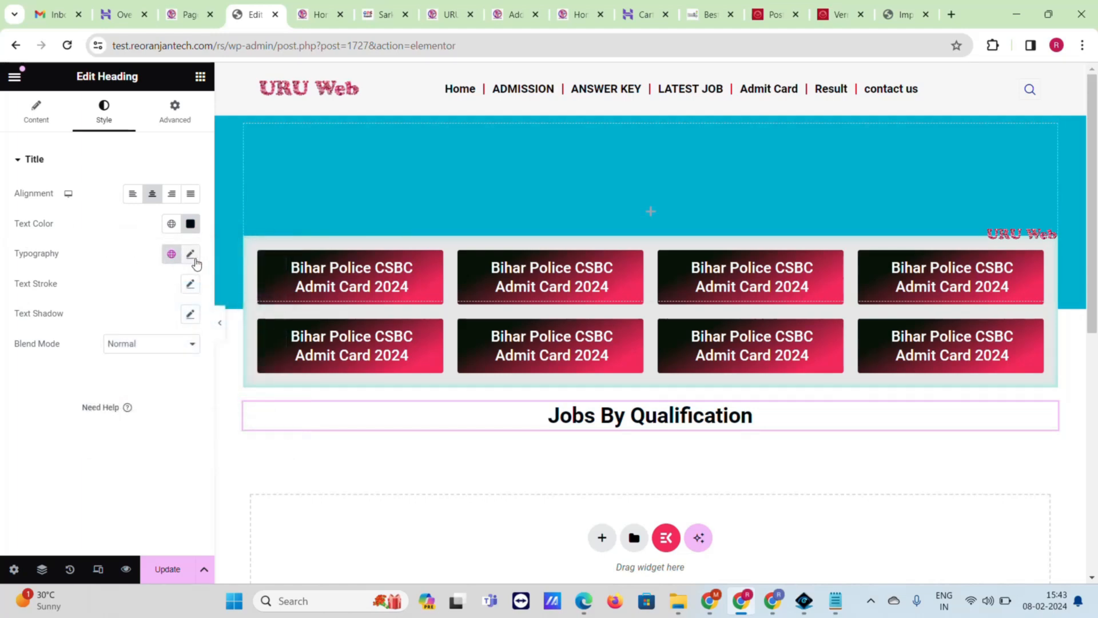
# - Check the heading's divider on the reference site and place a Divider widget under the "Jobs By Qualification" heading
pyautogui.click(317, 15)
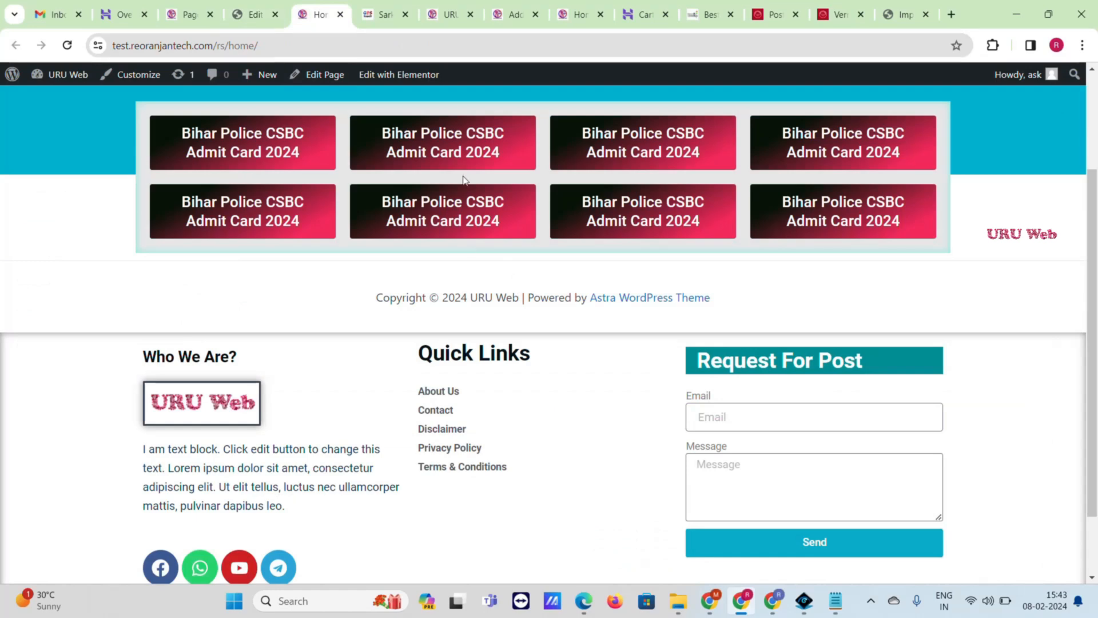
pyautogui.click(388, 7)
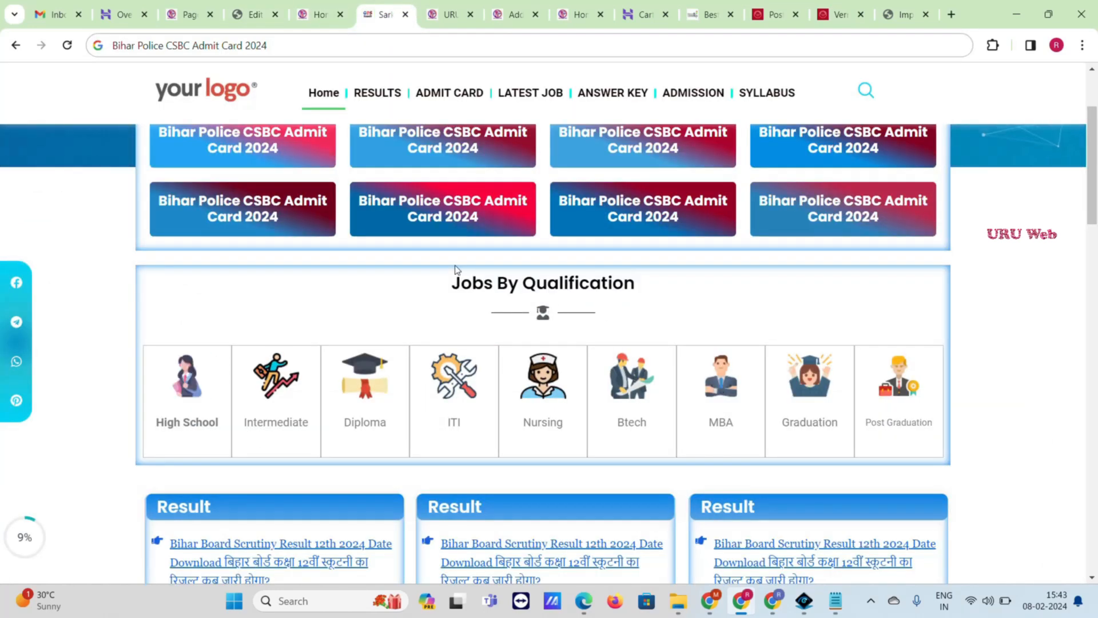
pyautogui.click(260, 8)
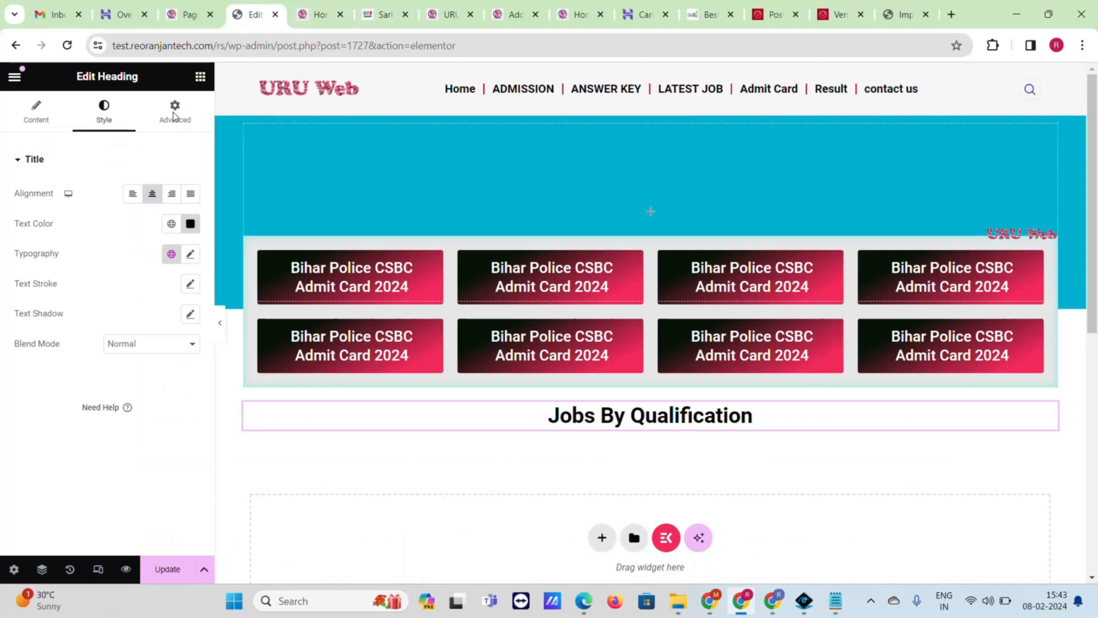
pyautogui.click(201, 76)
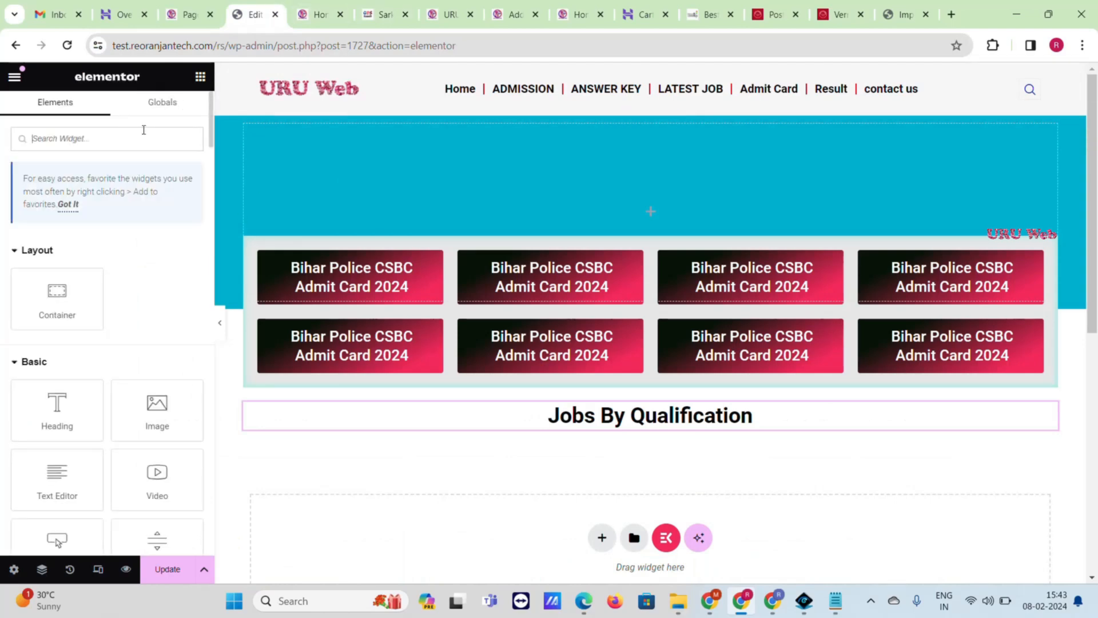
pyautogui.write('div')
pyautogui.moveTo(60, 264); pyautogui.dragTo(591, 429)
# - Shorten the solid divider to 19% width, centred, and insert the Registered icon into it from the icon library
pyautogui.click(124, 201)
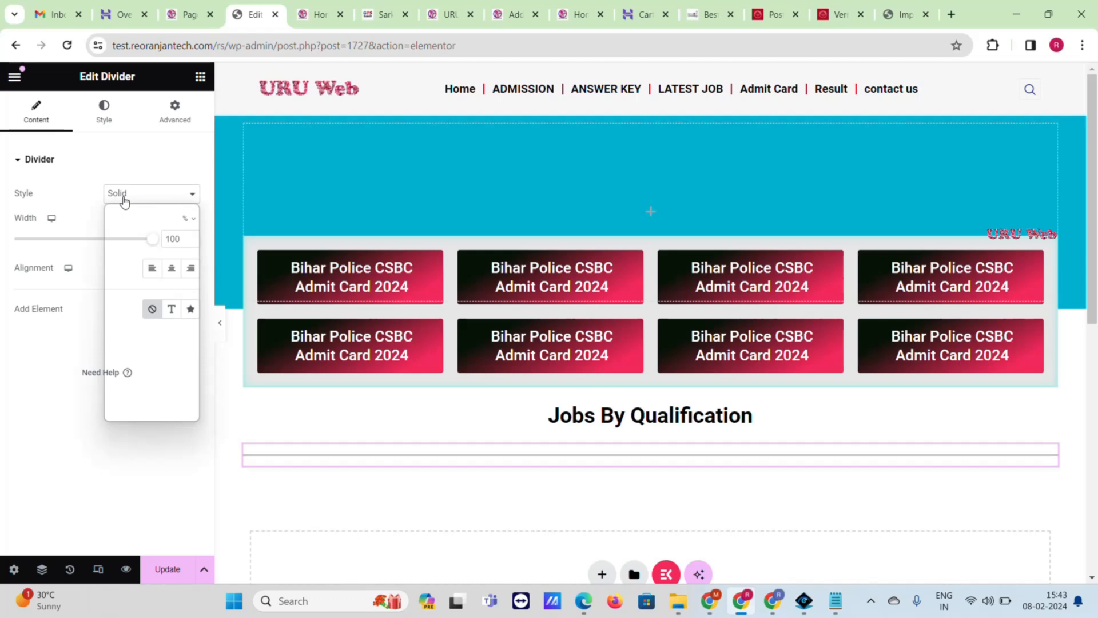
pyautogui.click(1, 245)
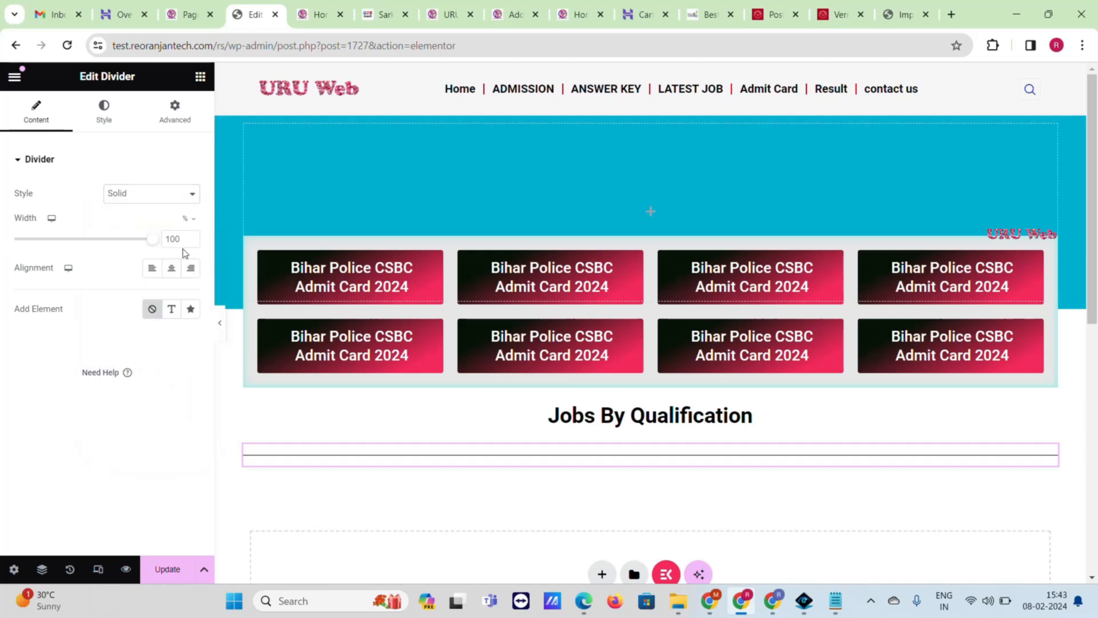
pyautogui.moveTo(152, 246); pyautogui.dragTo(42, 271)
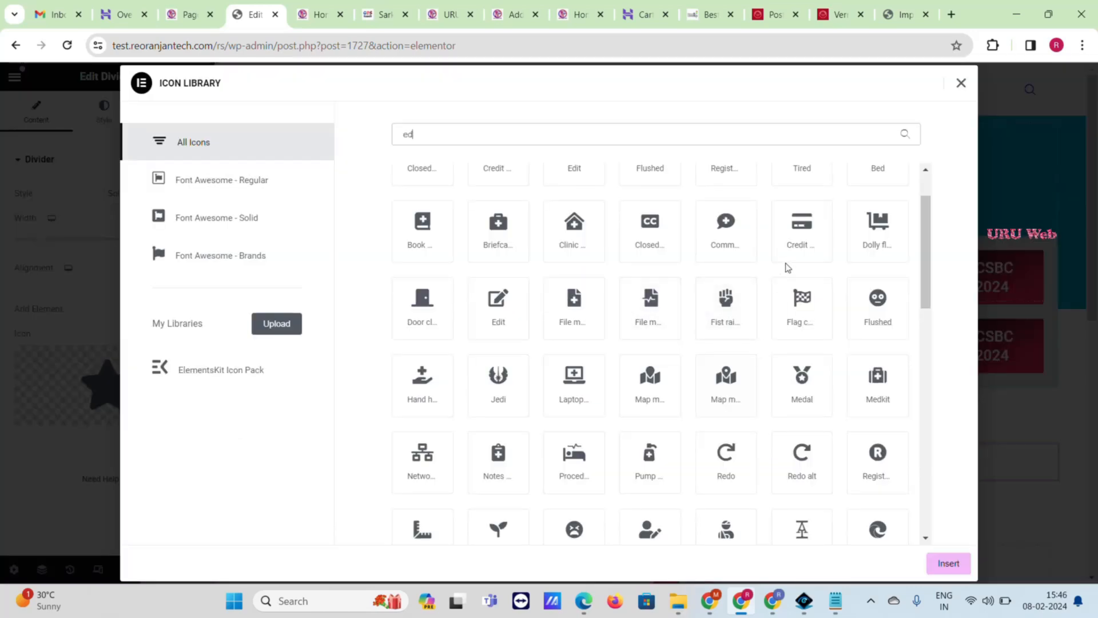
pyautogui.scroll(1, 726, 235)
pyautogui.click(722, 226)
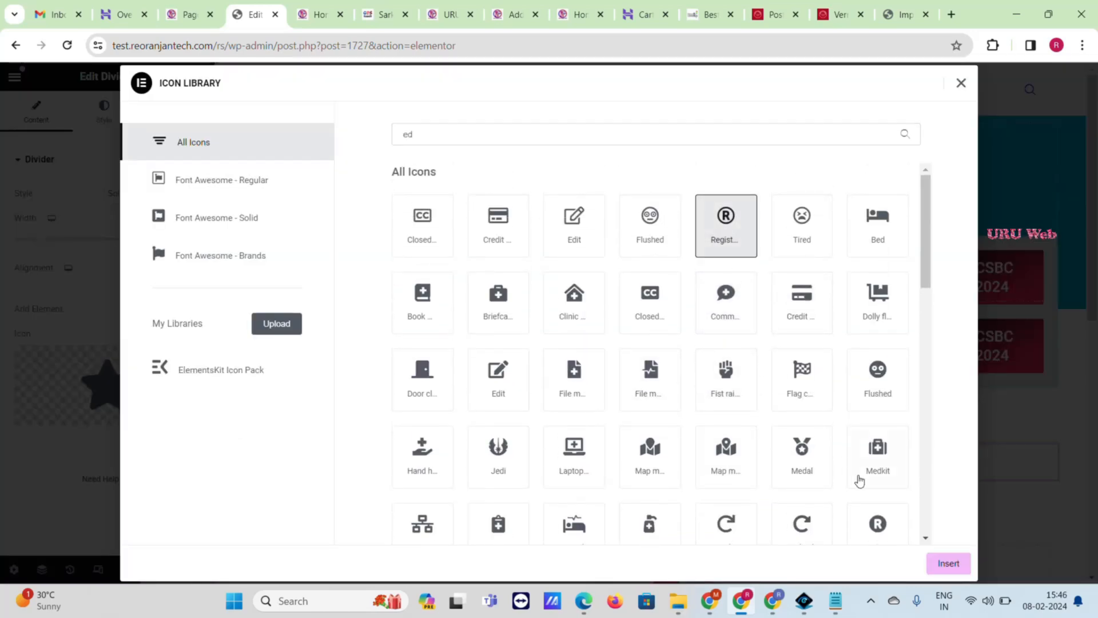
pyautogui.click(949, 564)
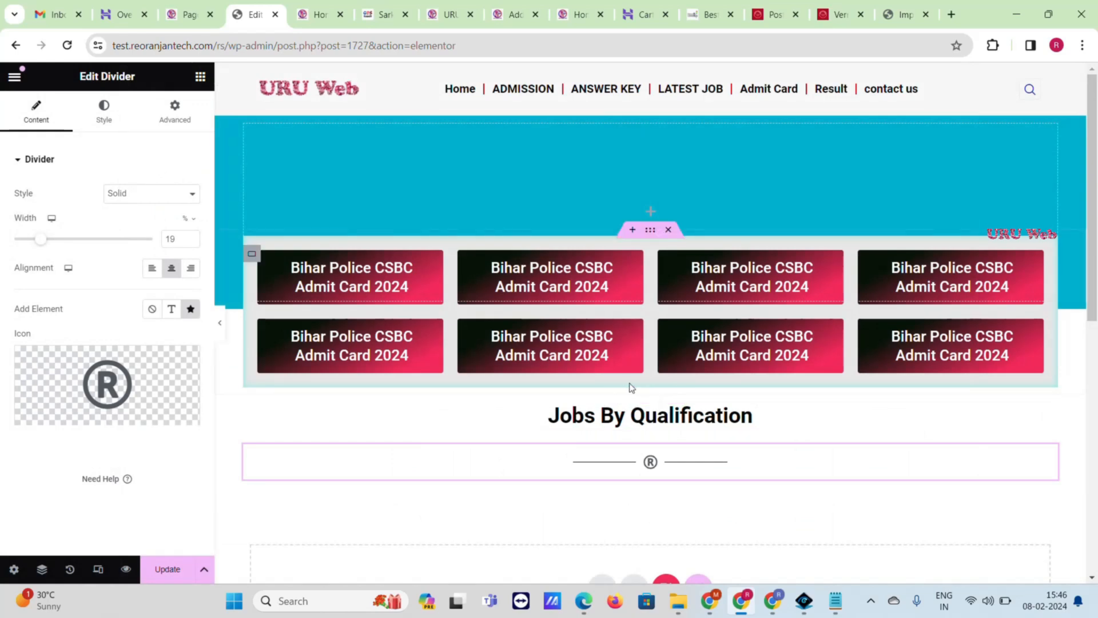
# - Unlink the divider's margin values and set its top margin to -24 px to bring it closer to the heading
pyautogui.scroll(-1, 658, 412)
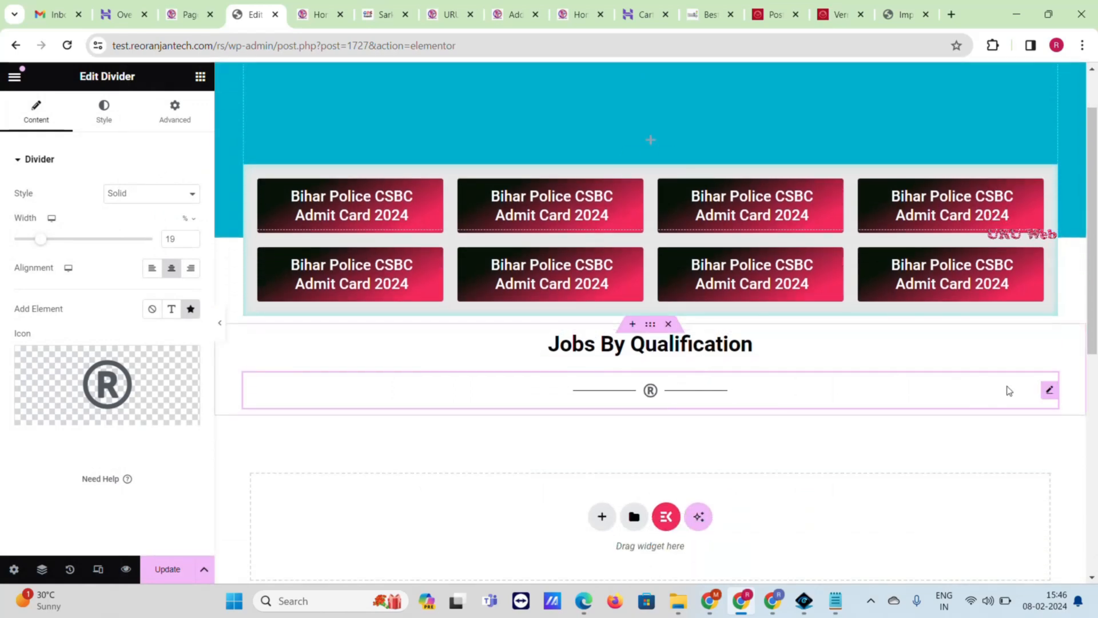
pyautogui.click(175, 113)
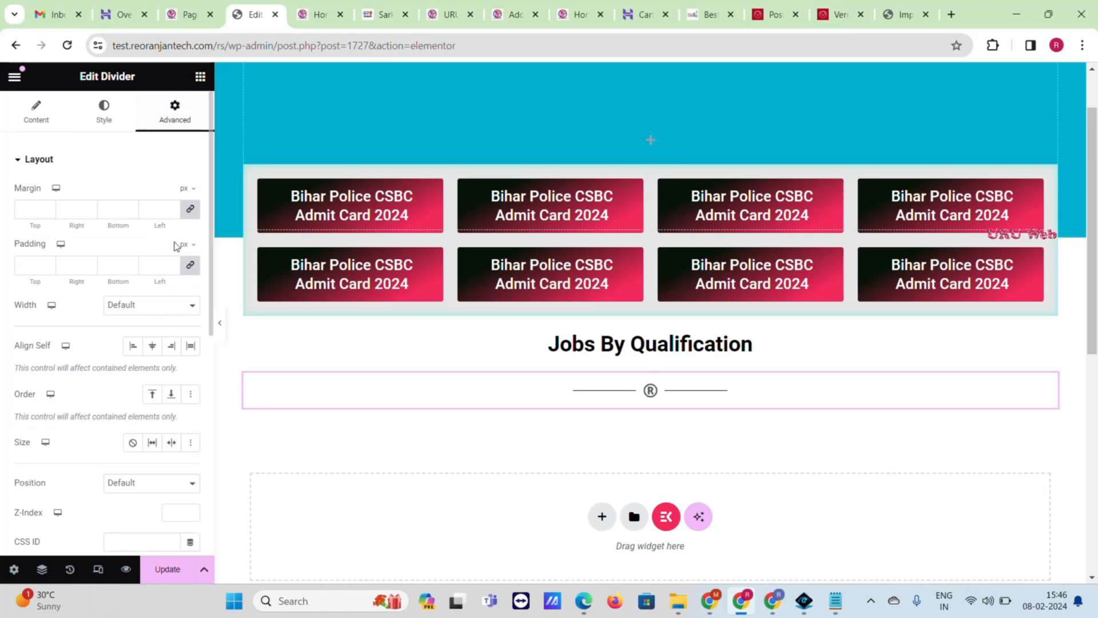
pyautogui.click(190, 209)
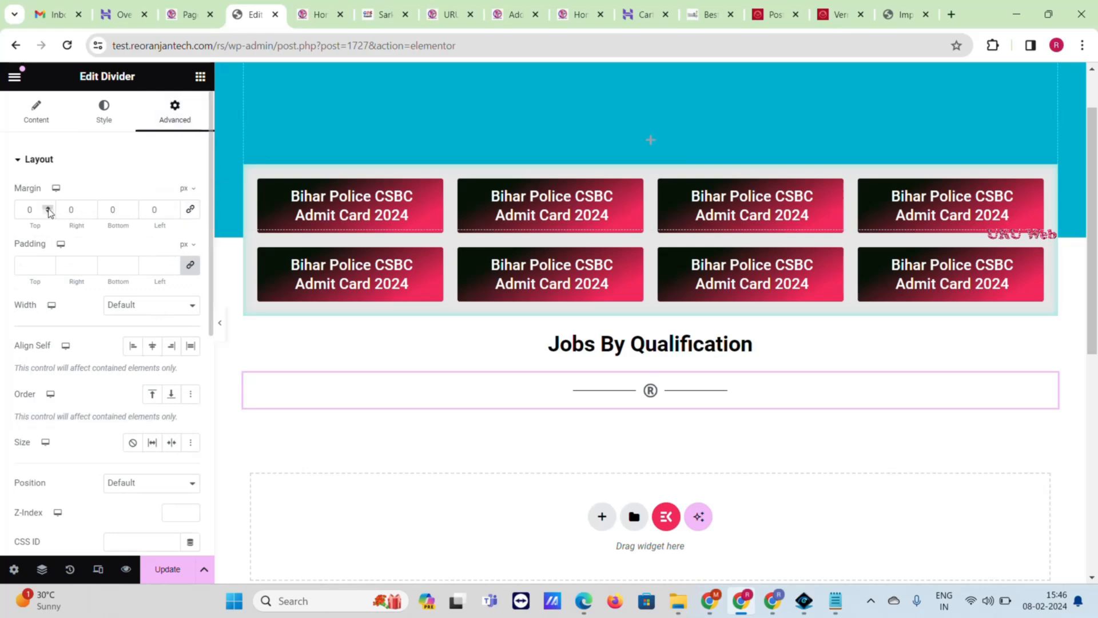
pyautogui.click(49, 210)
pyautogui.click(50, 214)
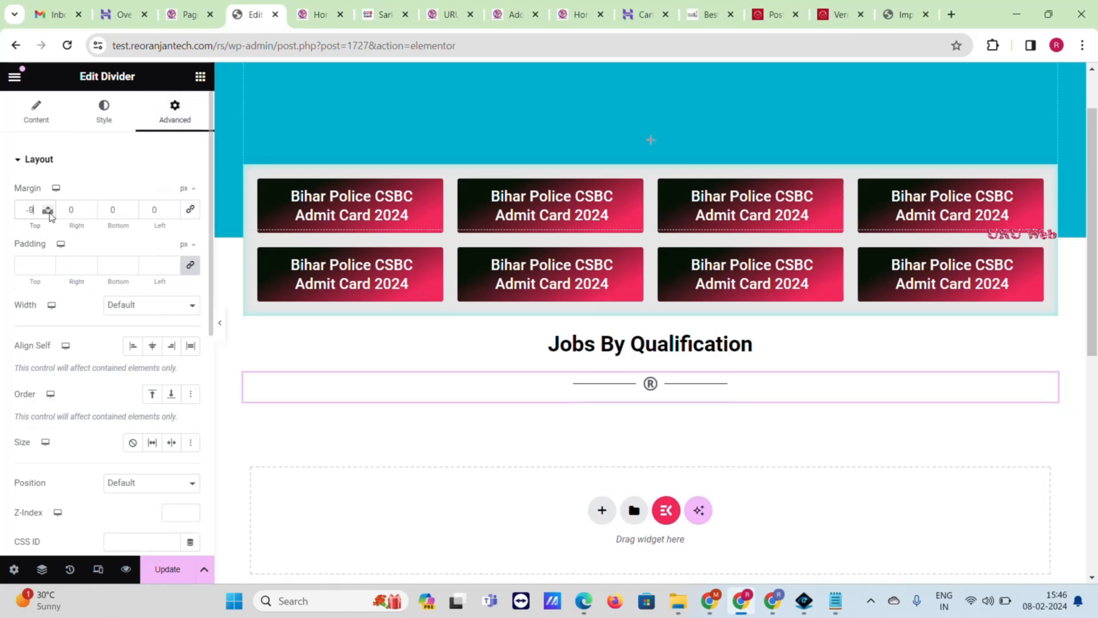
pyautogui.click(50, 213)
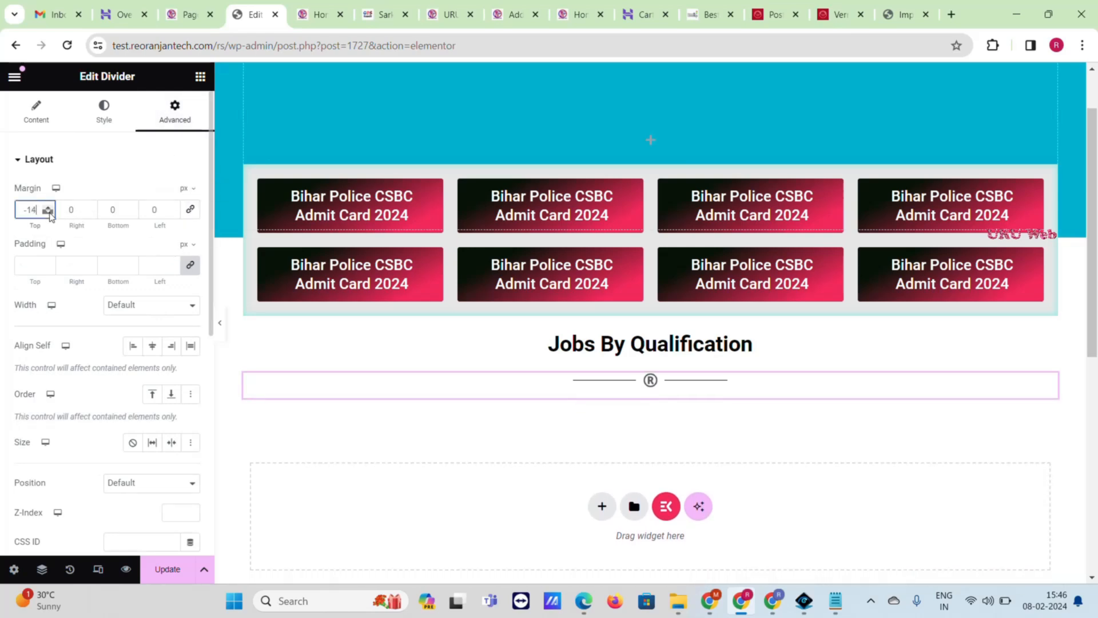
# - Save the High School icon from the reference site to Downloads as "high-school (1).png" and copy its "High School" label
pyautogui.click(328, 6)
pyautogui.click(388, 5)
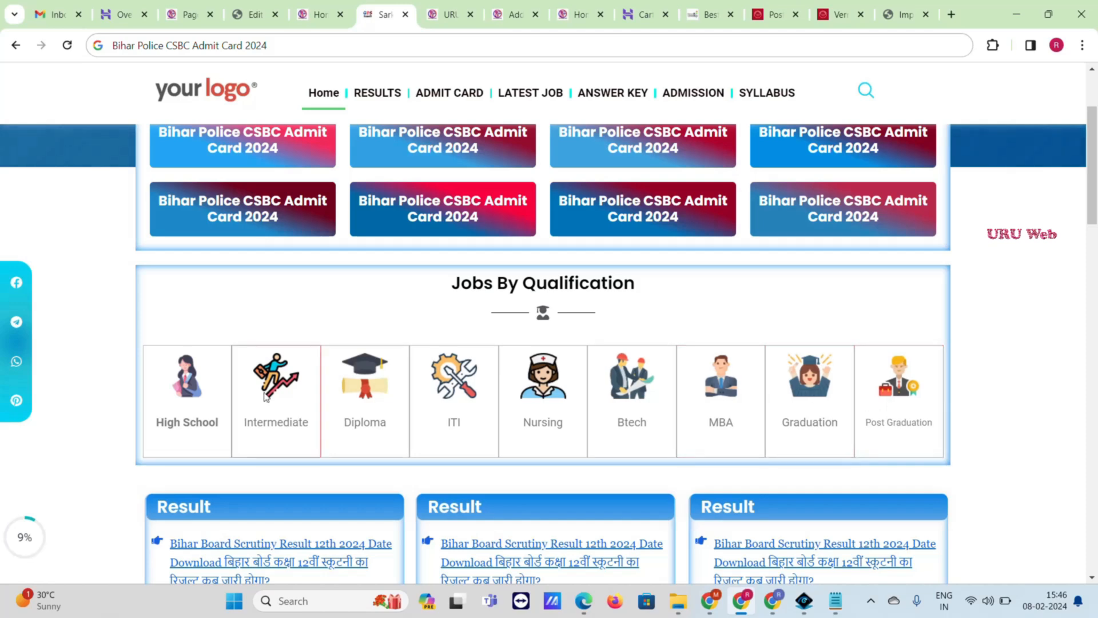
pyautogui.rightClick(192, 379)
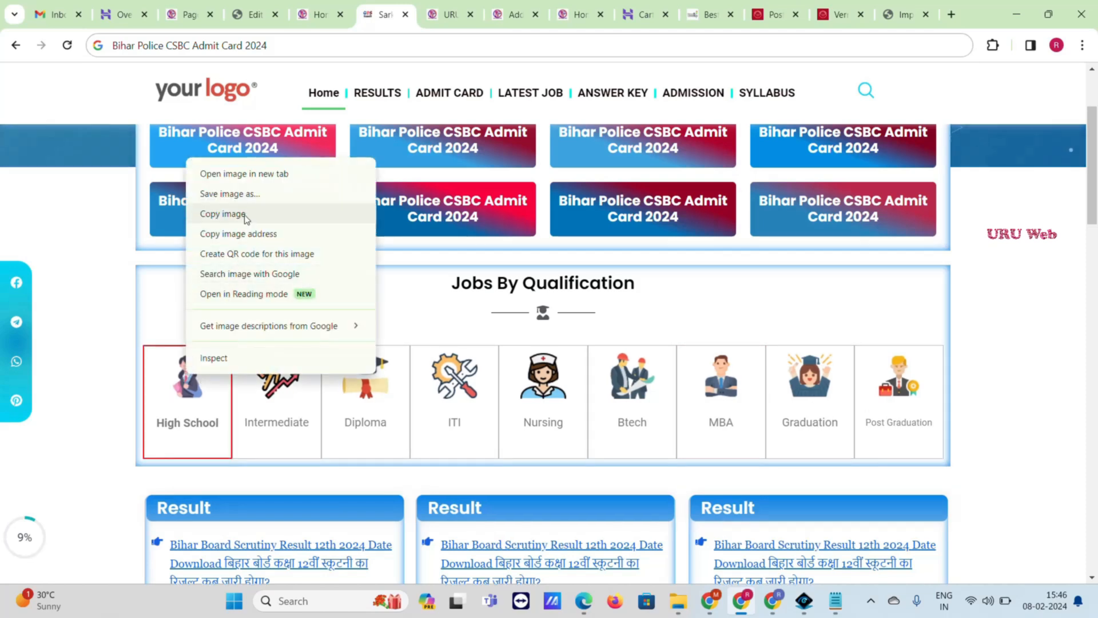
pyautogui.click(246, 193)
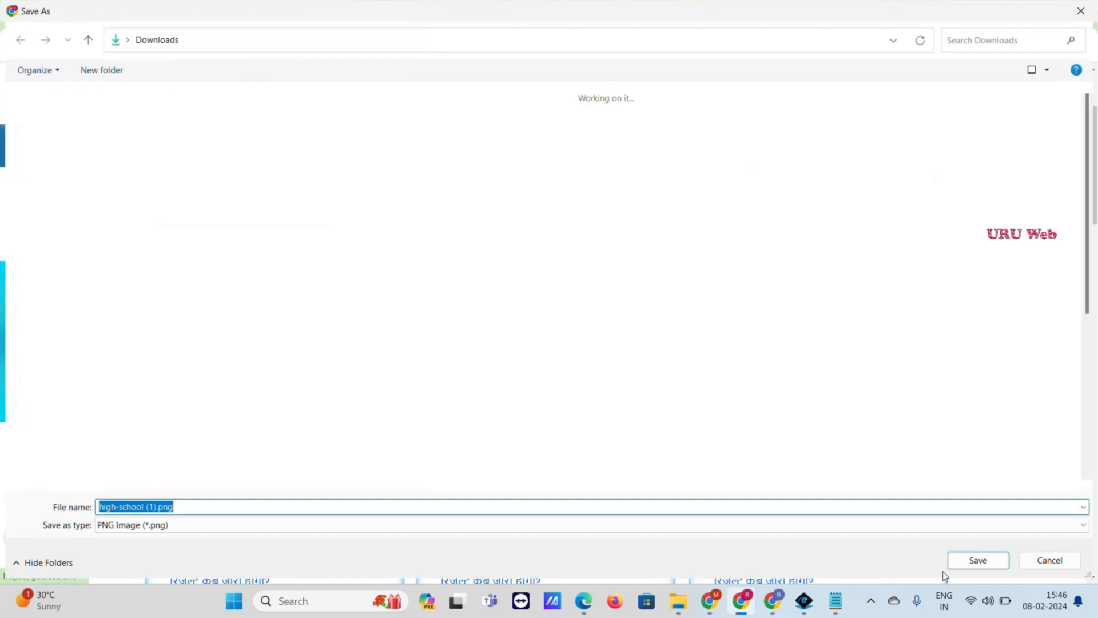
pyautogui.click(978, 560)
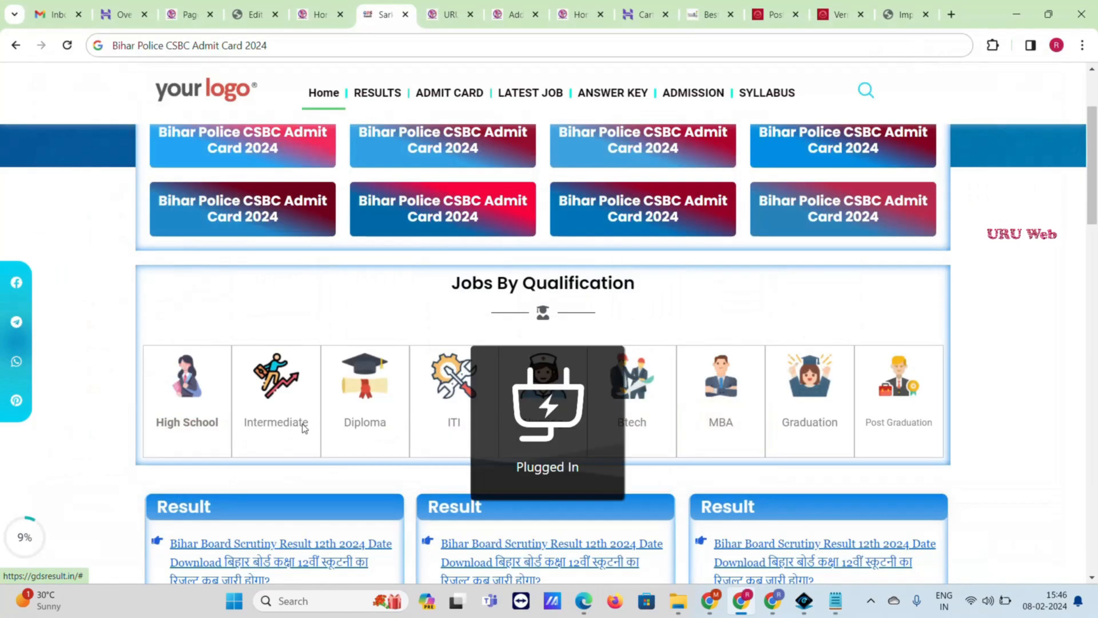
pyautogui.moveTo(151, 426); pyautogui.dragTo(267, 411)
pyautogui.hotkey('ctrl', 'c')
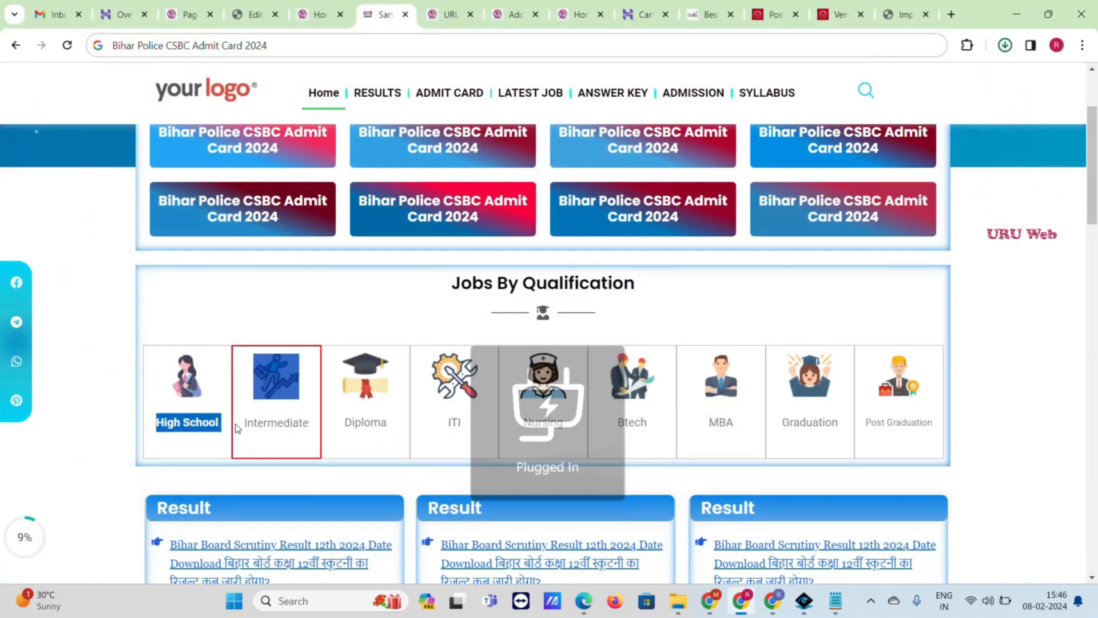
# - Return to the Elementor editor and add a container with four equal columns below the divider
pyautogui.click(317, 14)
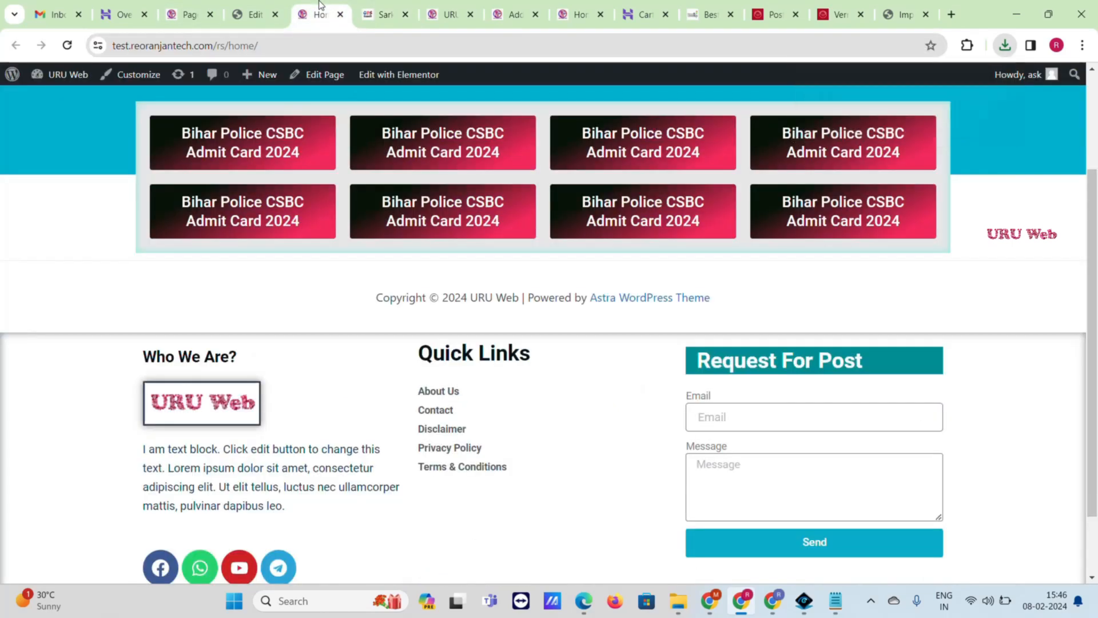
pyautogui.click(267, 6)
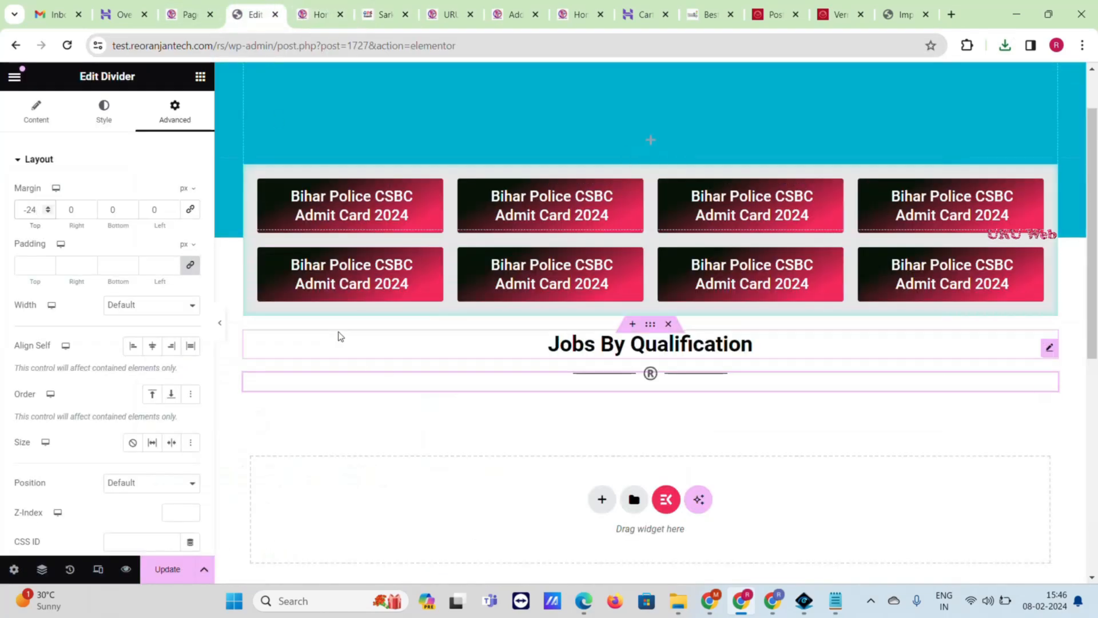
pyautogui.click(602, 499)
pyautogui.click(712, 523)
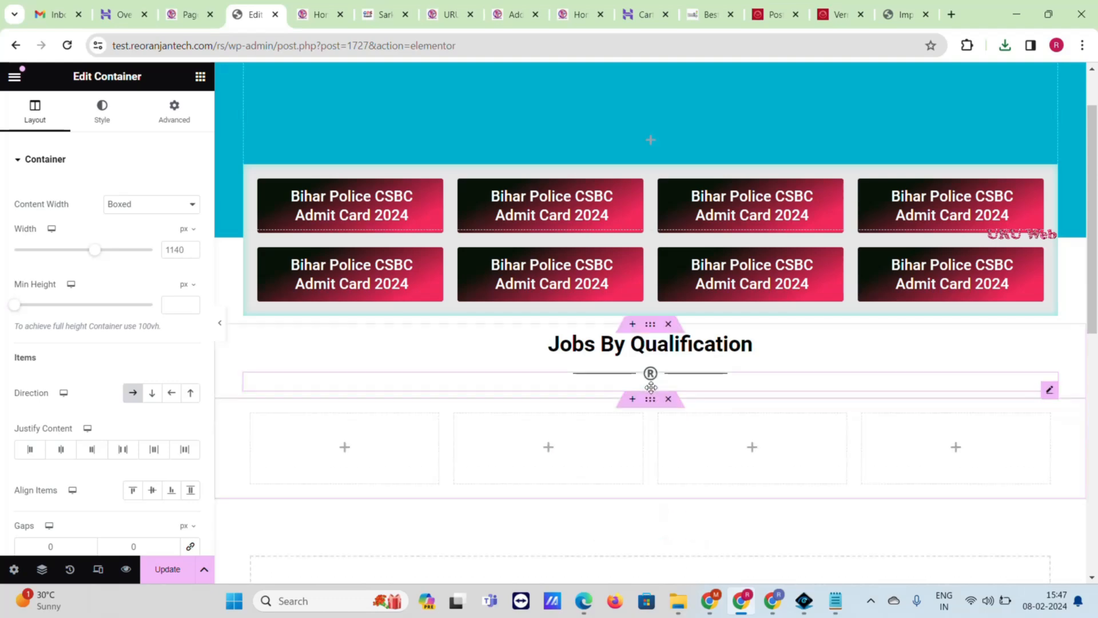
pyautogui.click(174, 110)
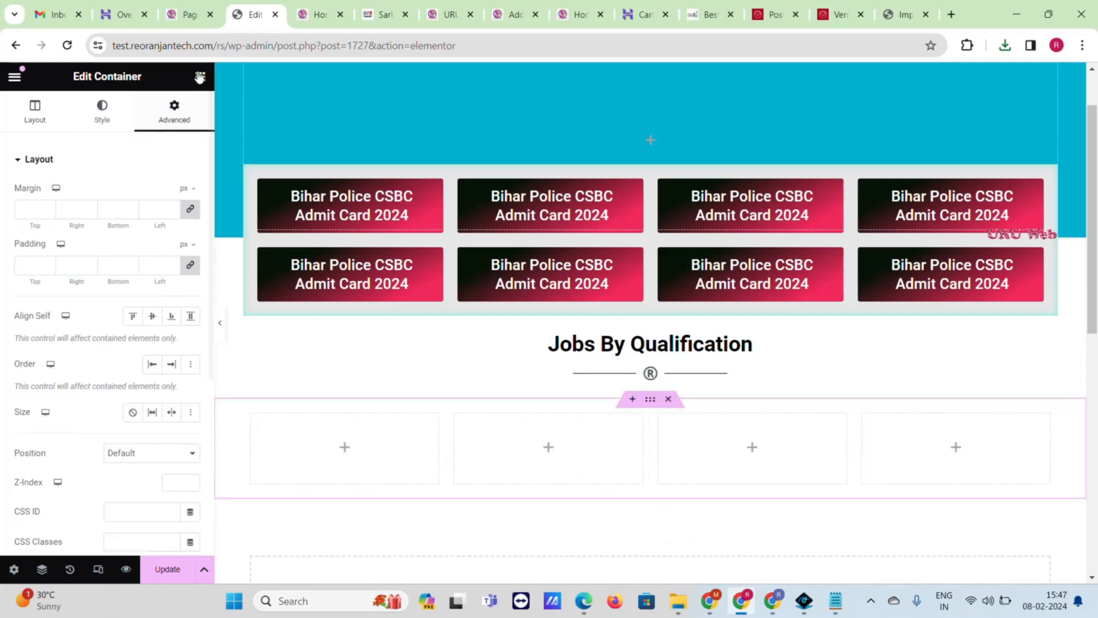
# - Place an Image widget in the first column and upload the saved high-school picture as its image
pyautogui.click(200, 76)
pyautogui.moveTo(123, 389); pyautogui.dragTo(328, 439)
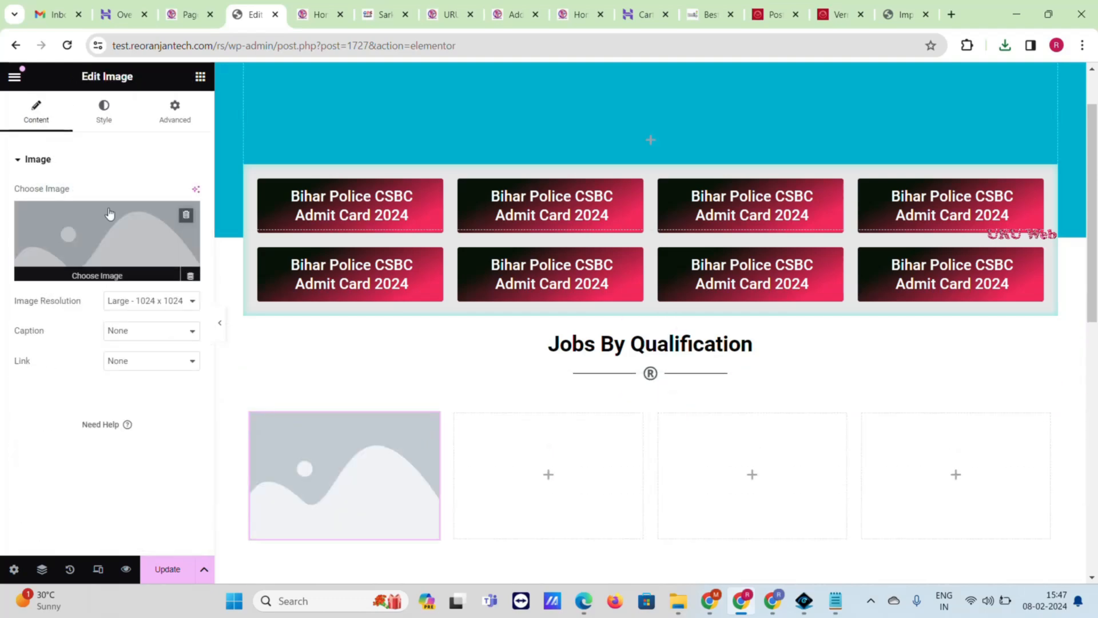
pyautogui.click(318, 459)
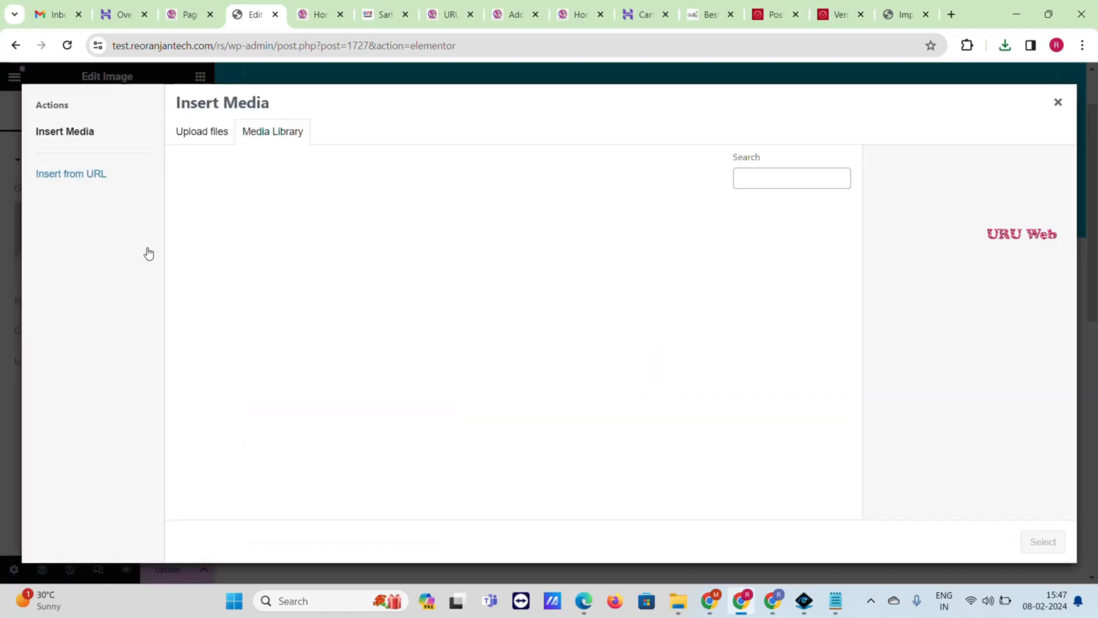
pyautogui.click(207, 138)
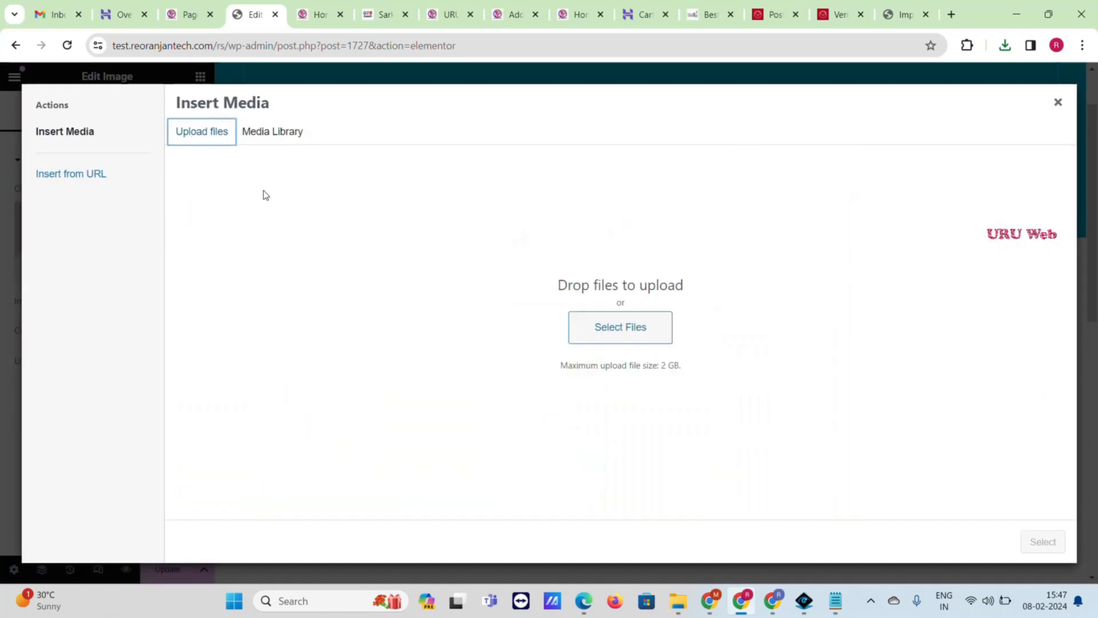
pyautogui.click(579, 336)
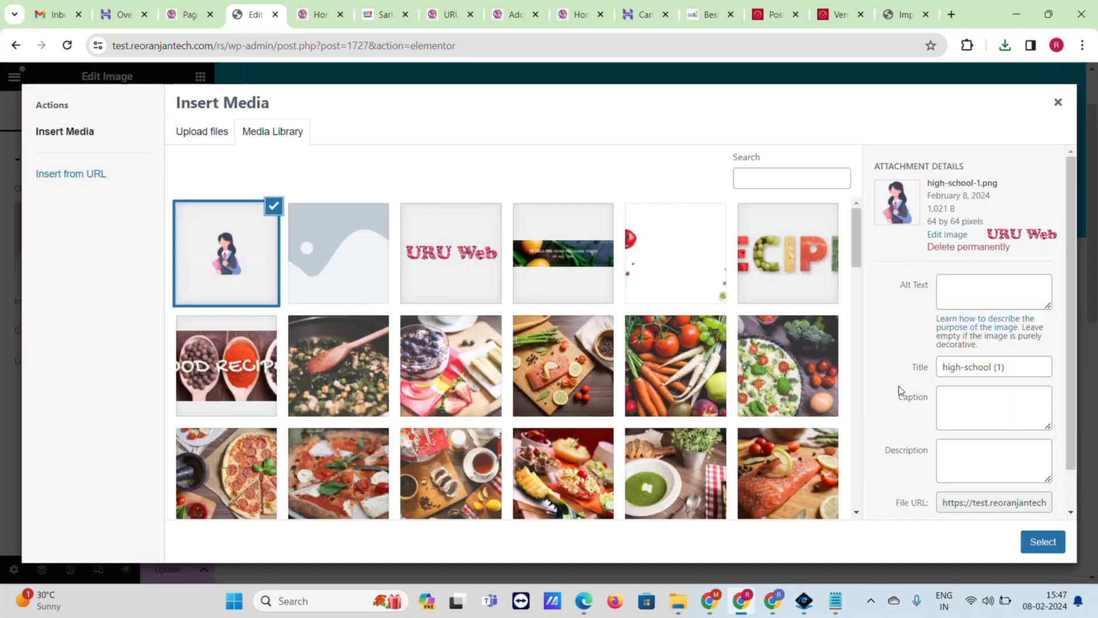
pyautogui.click(1042, 541)
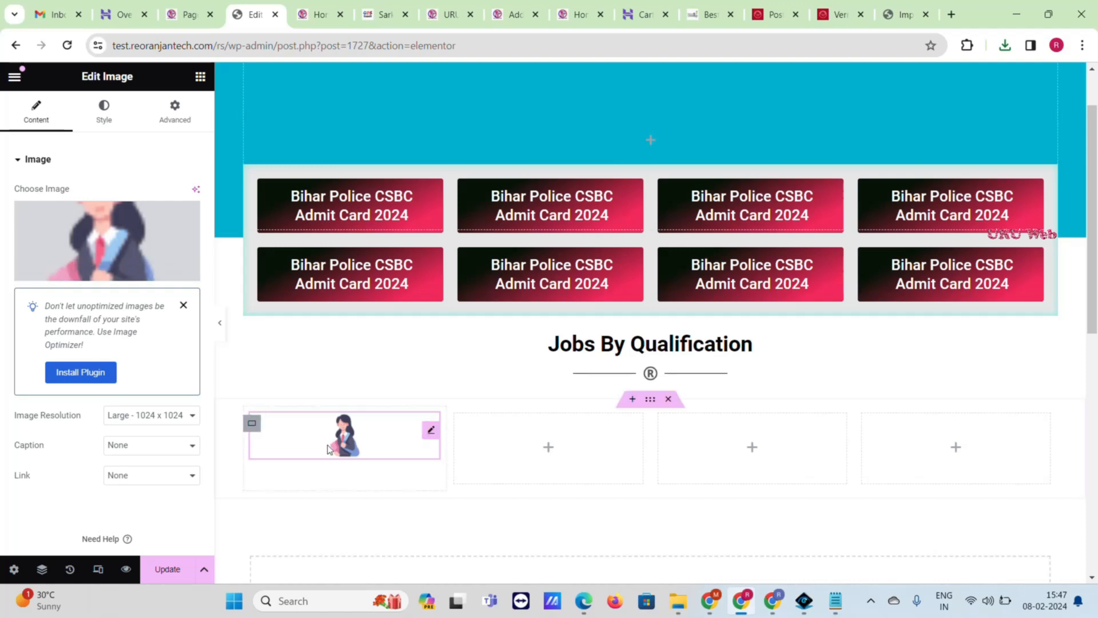
# - Add a Text Editor widget below the image in the first column and replace its placeholder with only the copied "High School" label
pyautogui.click(200, 76)
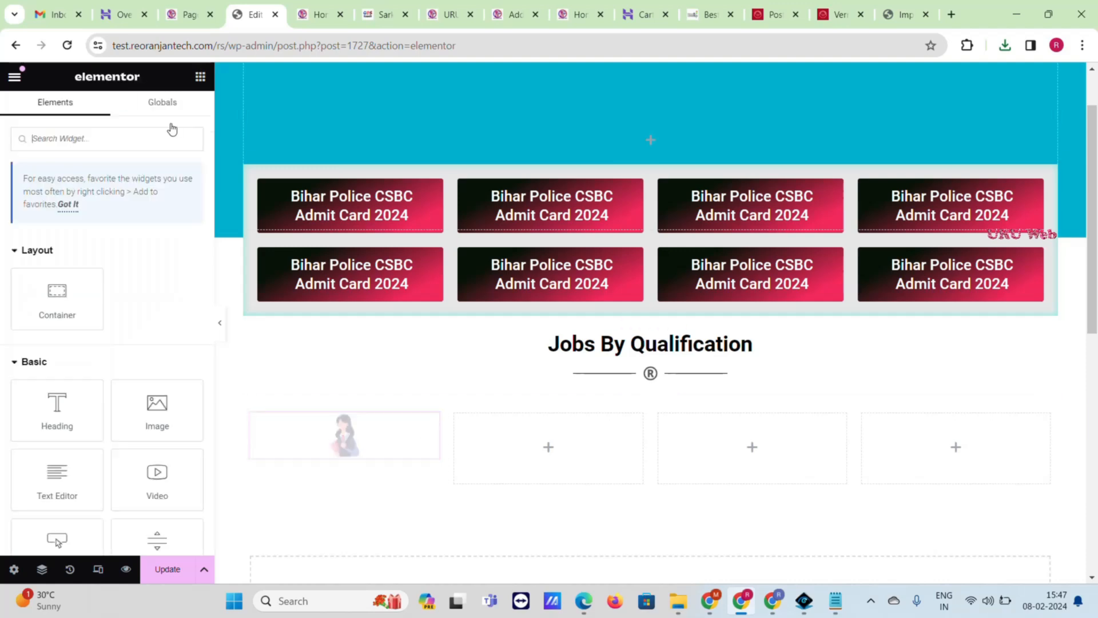
pyautogui.moveTo(57, 479); pyautogui.dragTo(339, 456)
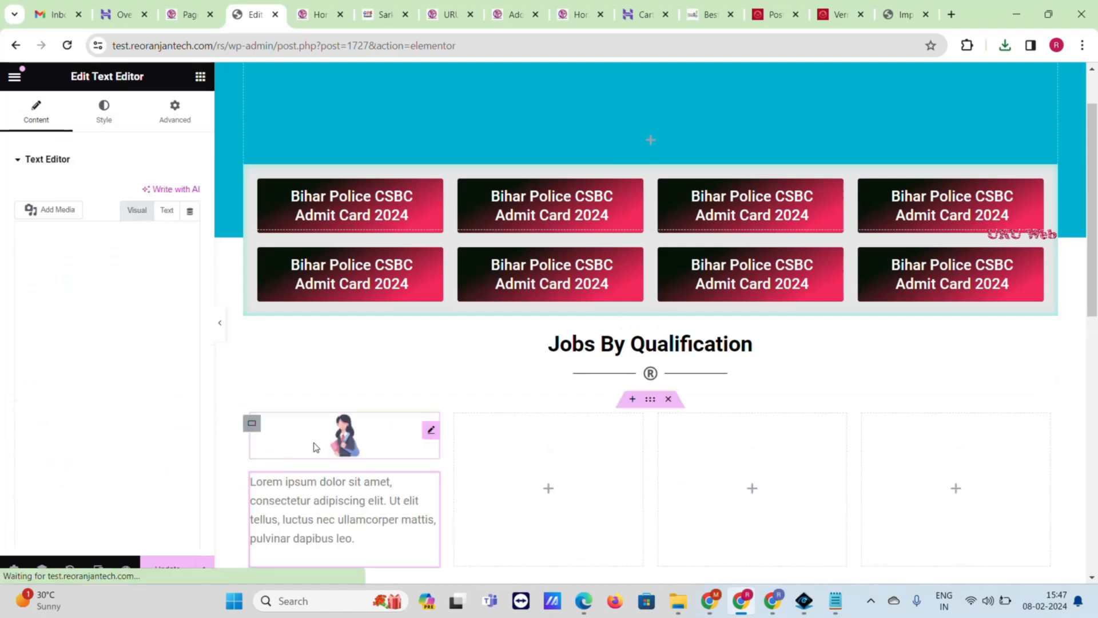
pyautogui.doubleClick(110, 421)
pyautogui.hotkey('ctrl', 'a')
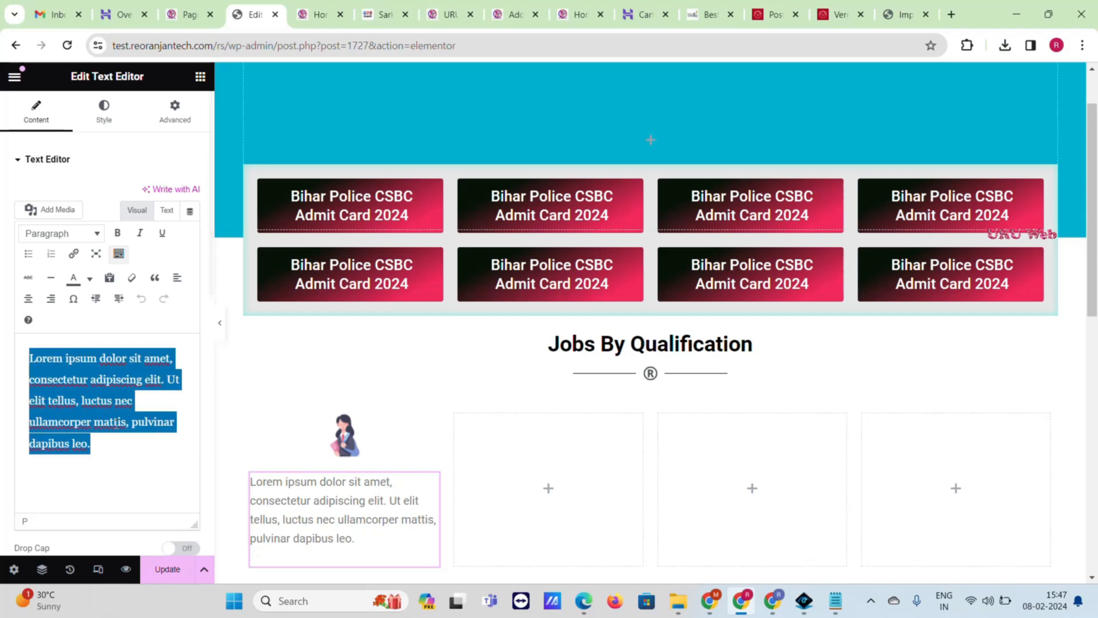
pyautogui.hotkey('ctrl', 'v')
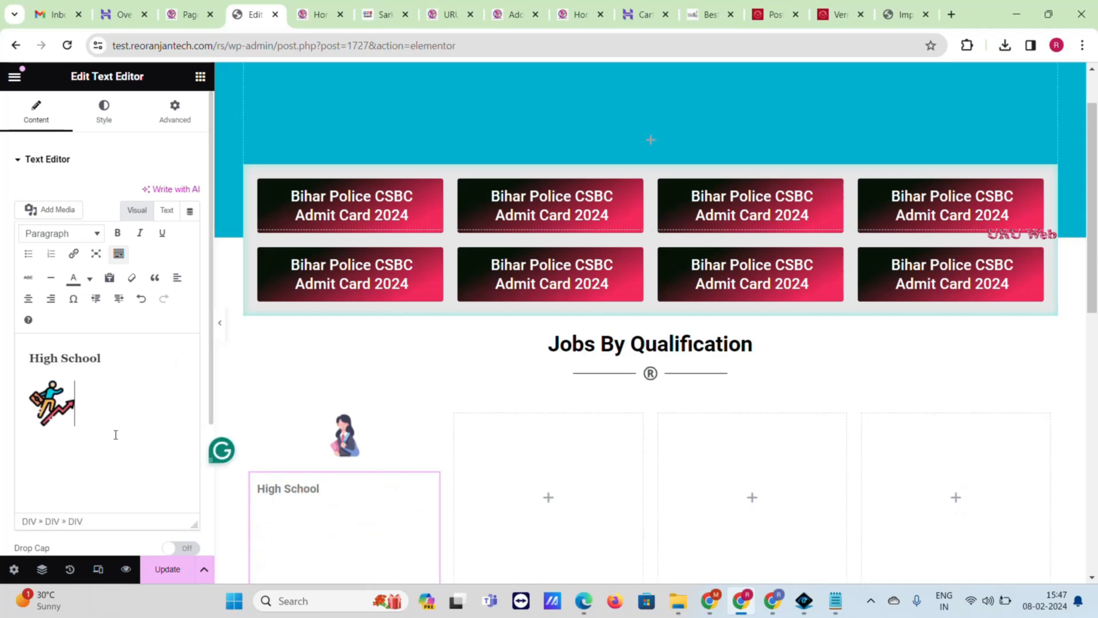
pyautogui.press('BackSpace')
pyautogui.press('BackSpace')
pyautogui.press('BackSpace')
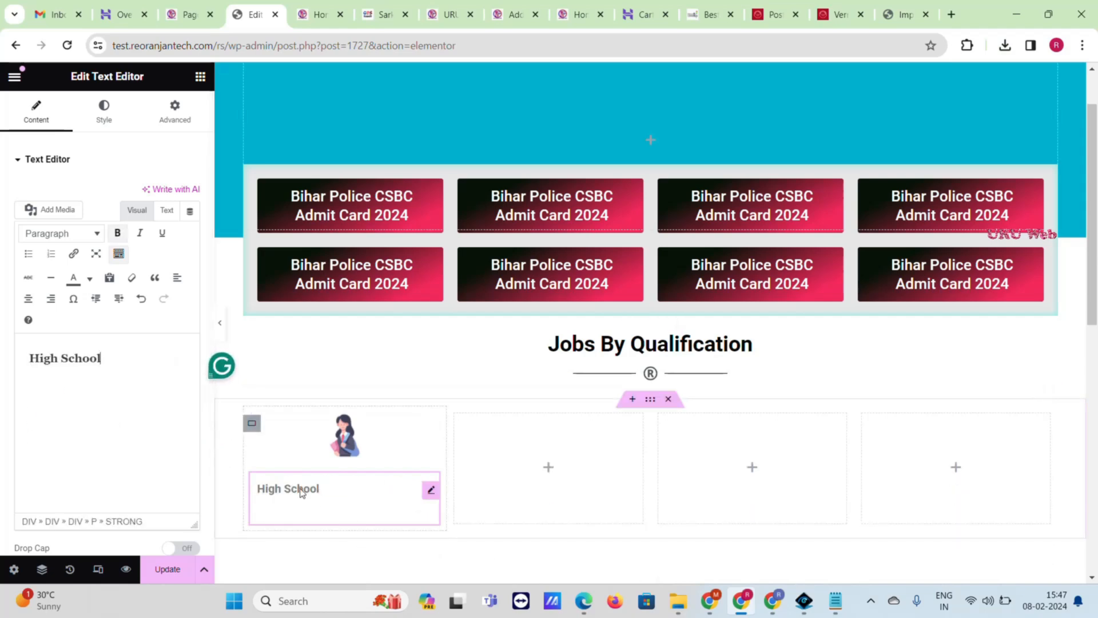
# - Center the "High School" label and colour it dark navy blue
pyautogui.tripleClick(68, 353)
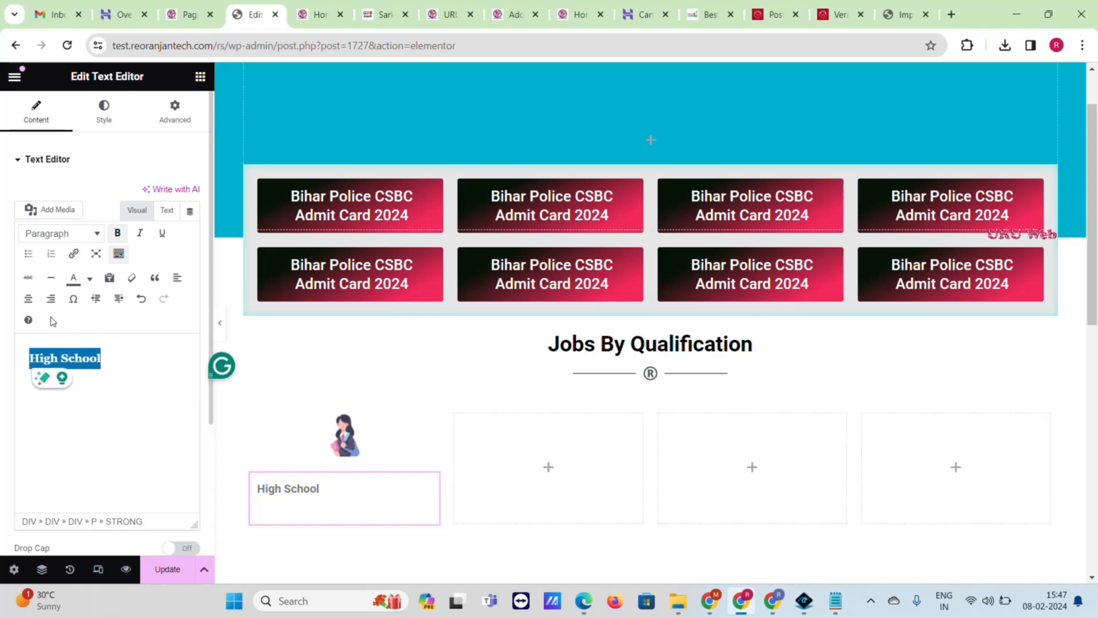
pyautogui.click(28, 298)
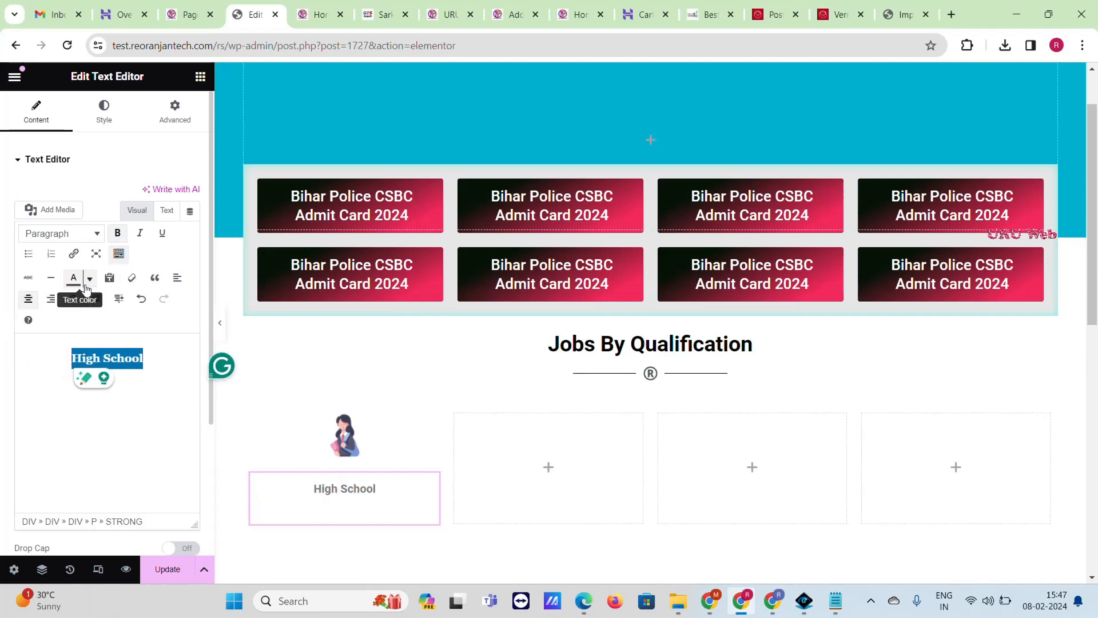
pyautogui.click(90, 279)
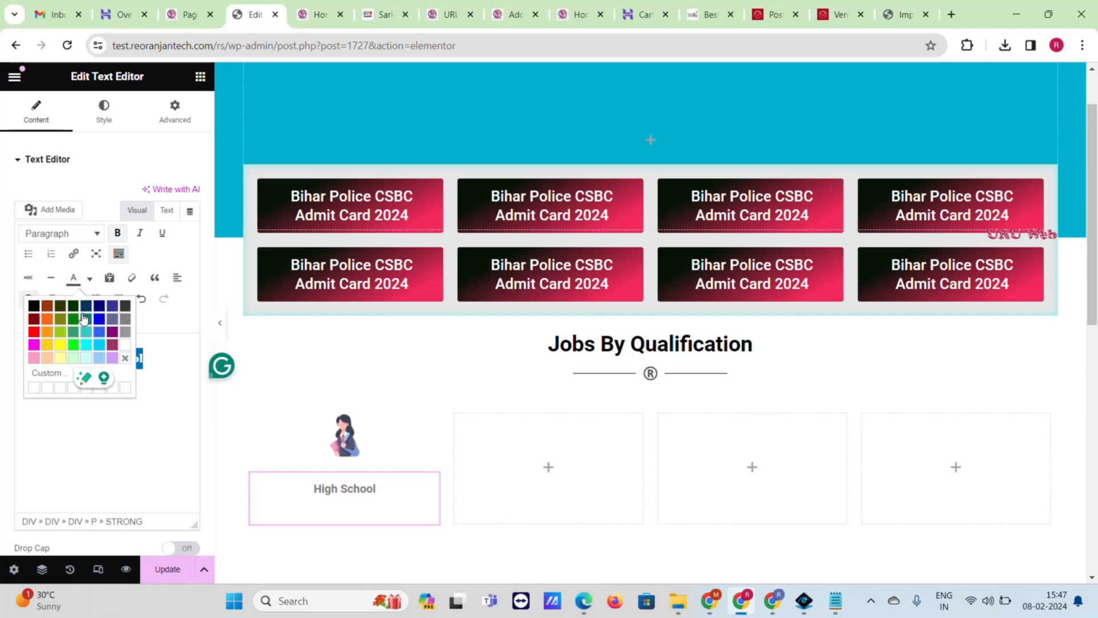
pyautogui.click(87, 307)
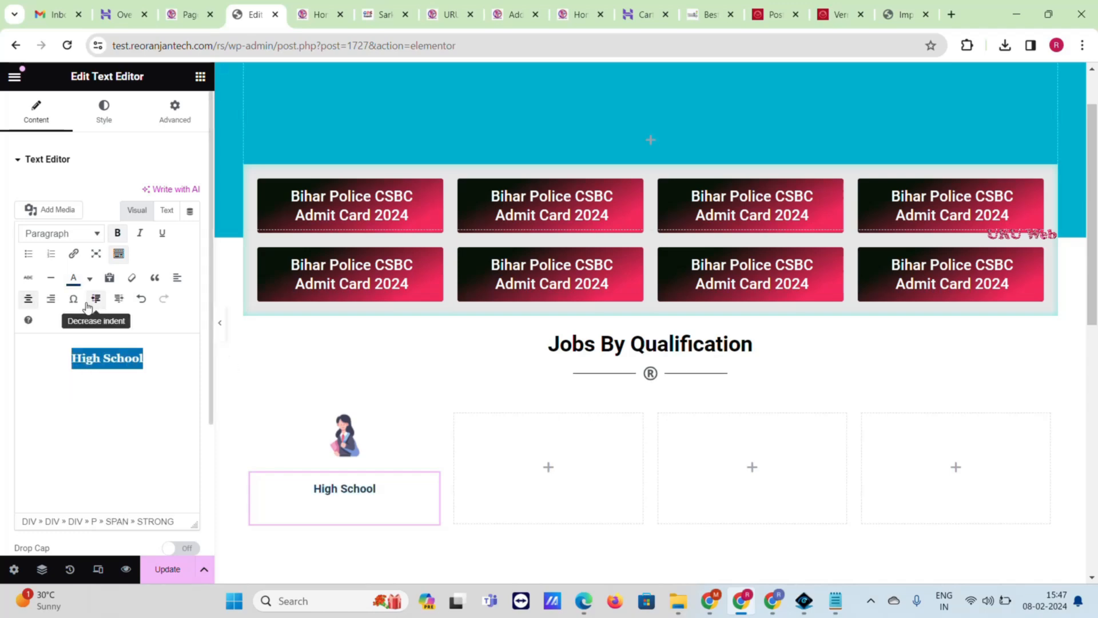
# - Set the High School text widget's top margin to -28 px, with the other sides at 0
pyautogui.click(355, 435)
pyautogui.click(350, 483)
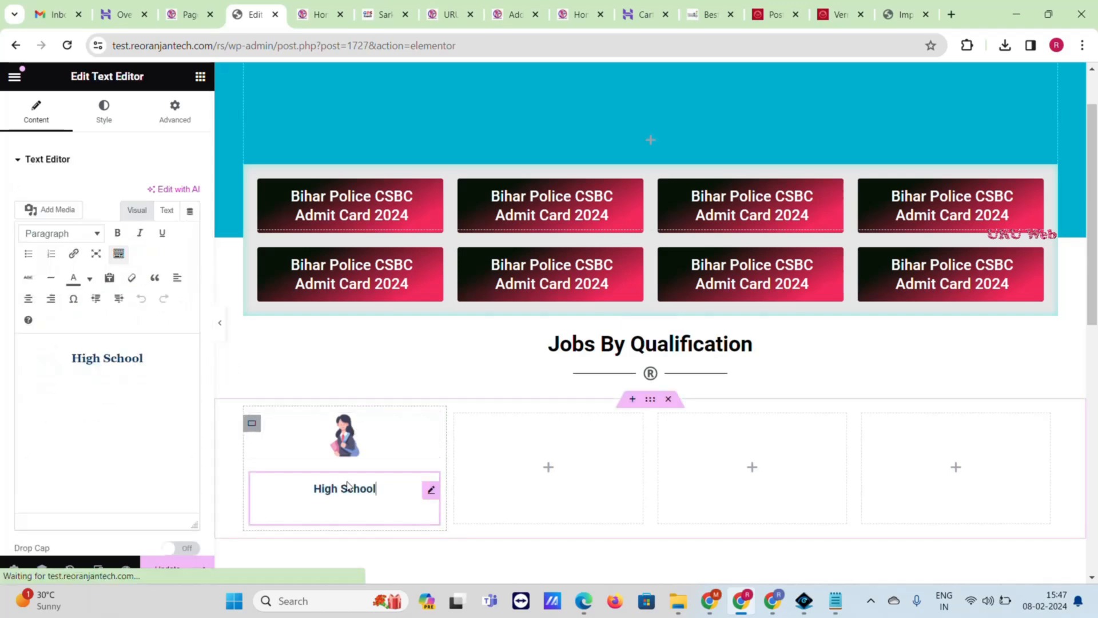
pyautogui.click(174, 119)
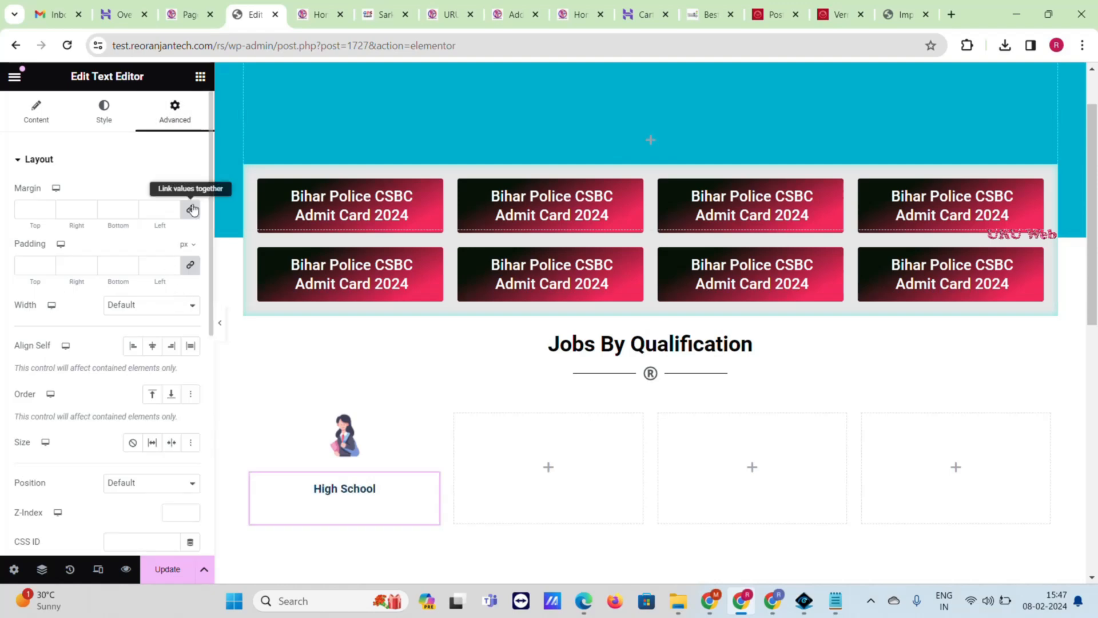
pyautogui.click(49, 213)
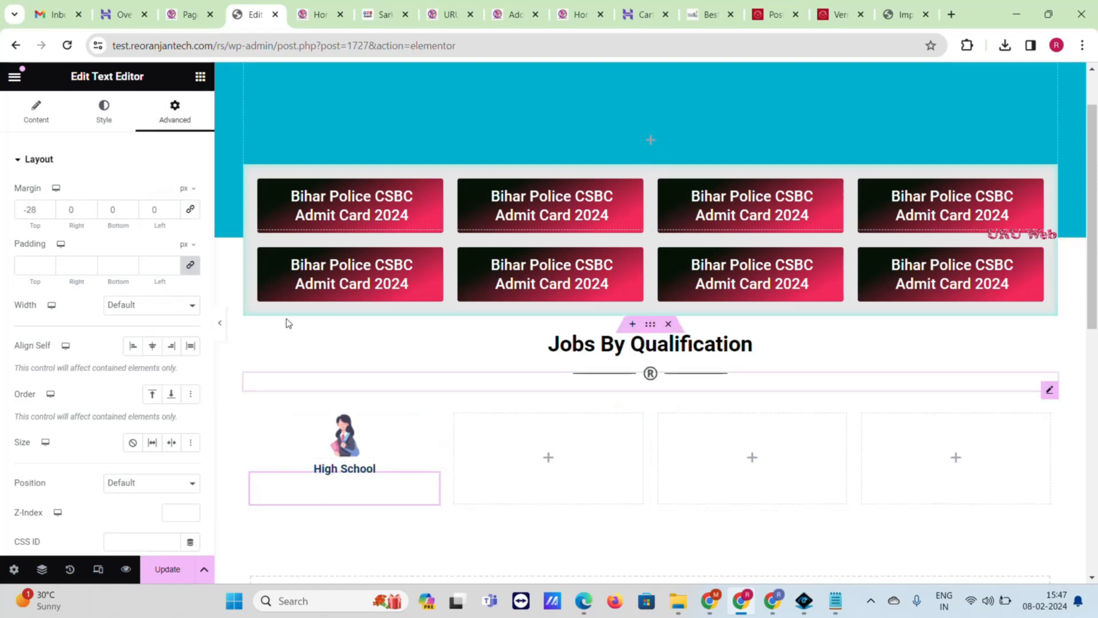
# - Compare with the reference site, then give the first column's container an inset box shadow with 10 px blur and zero offsets and spread
pyautogui.click(320, 14)
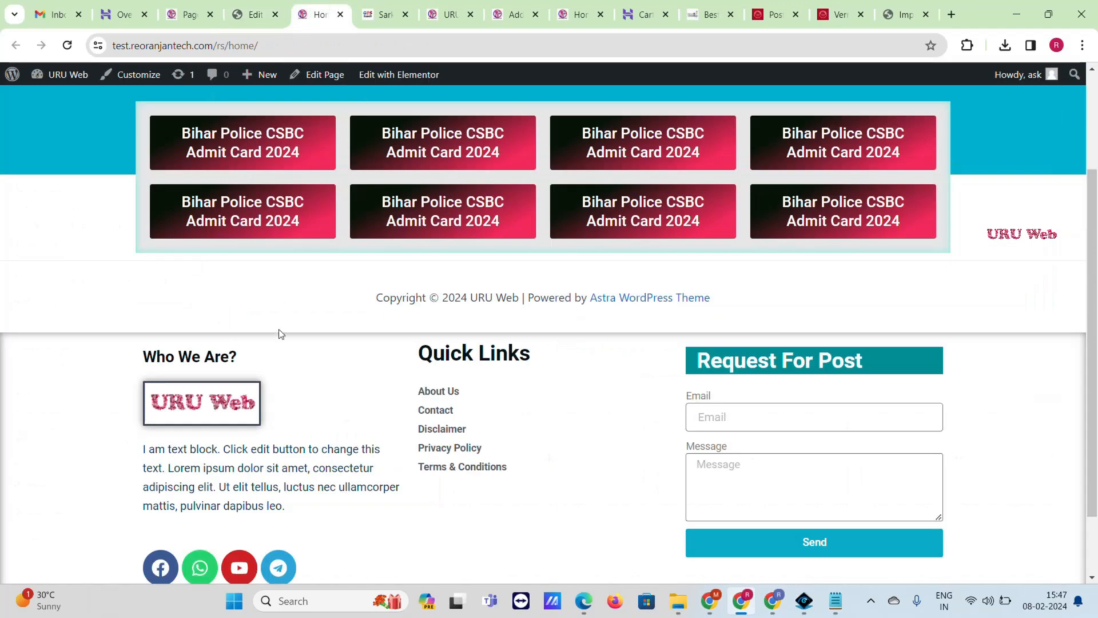
pyautogui.click(369, 15)
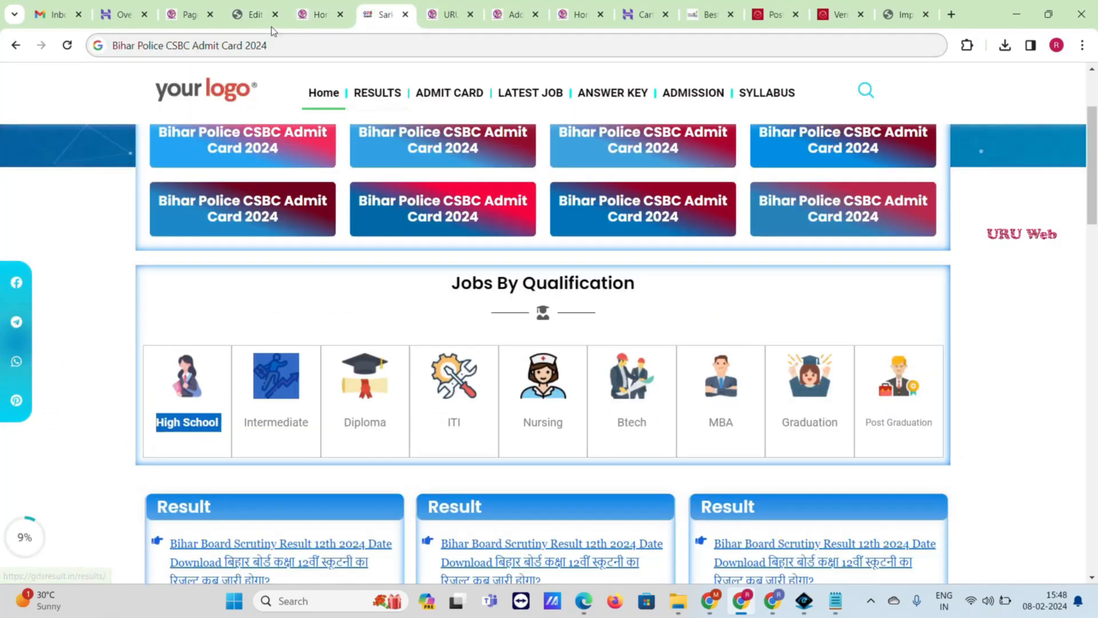
pyautogui.click(265, 5)
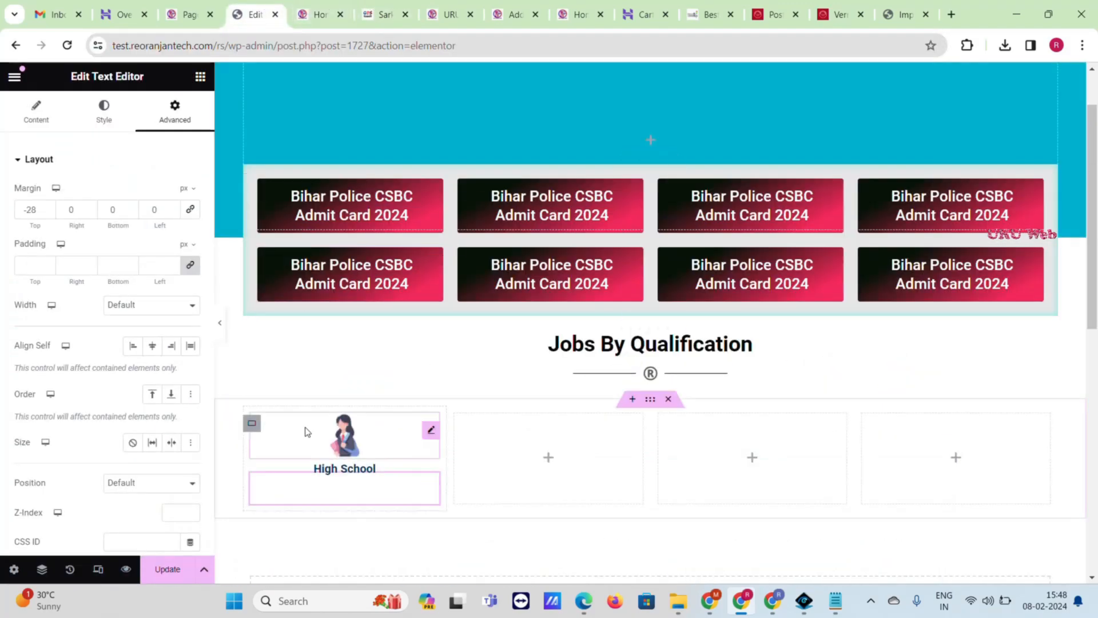
pyautogui.moveTo(255, 463); pyautogui.dragTo(280, 457)
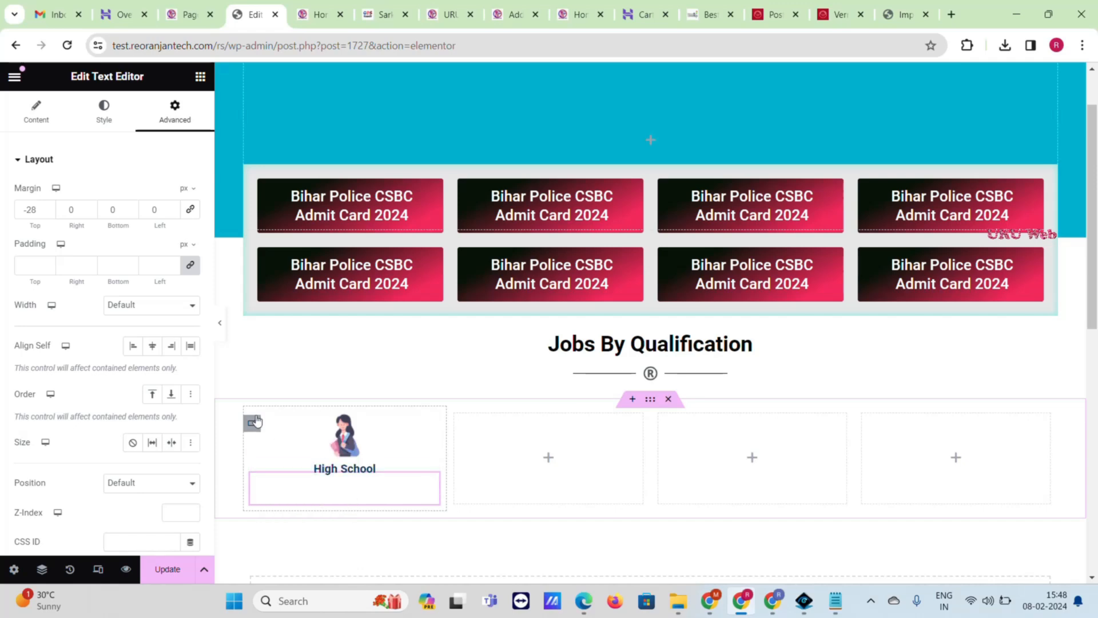
pyautogui.click(252, 425)
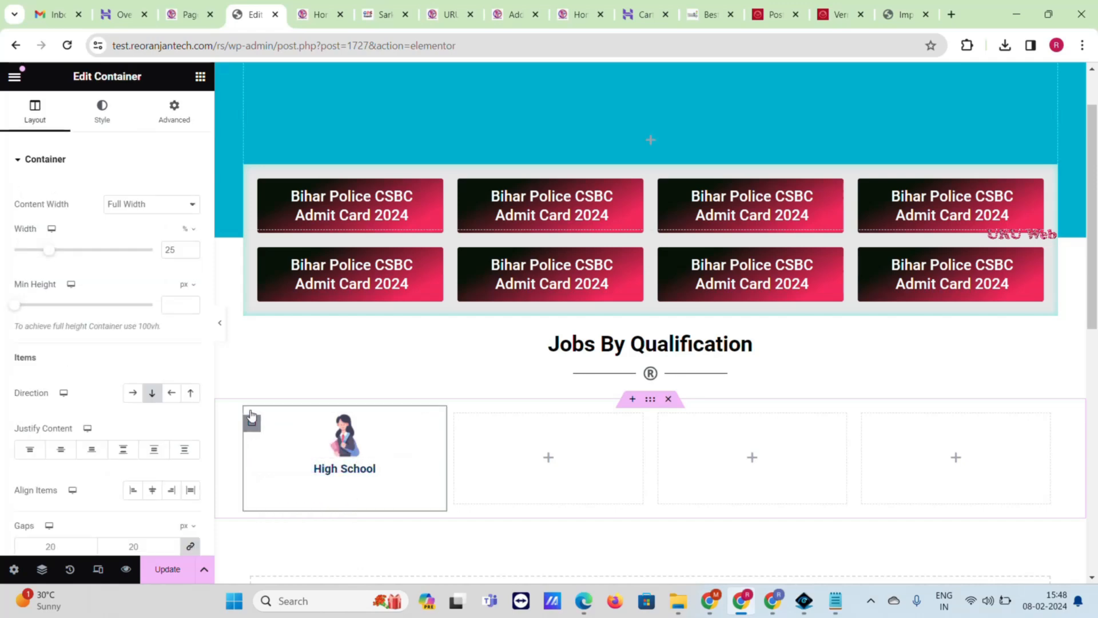
pyautogui.click(102, 112)
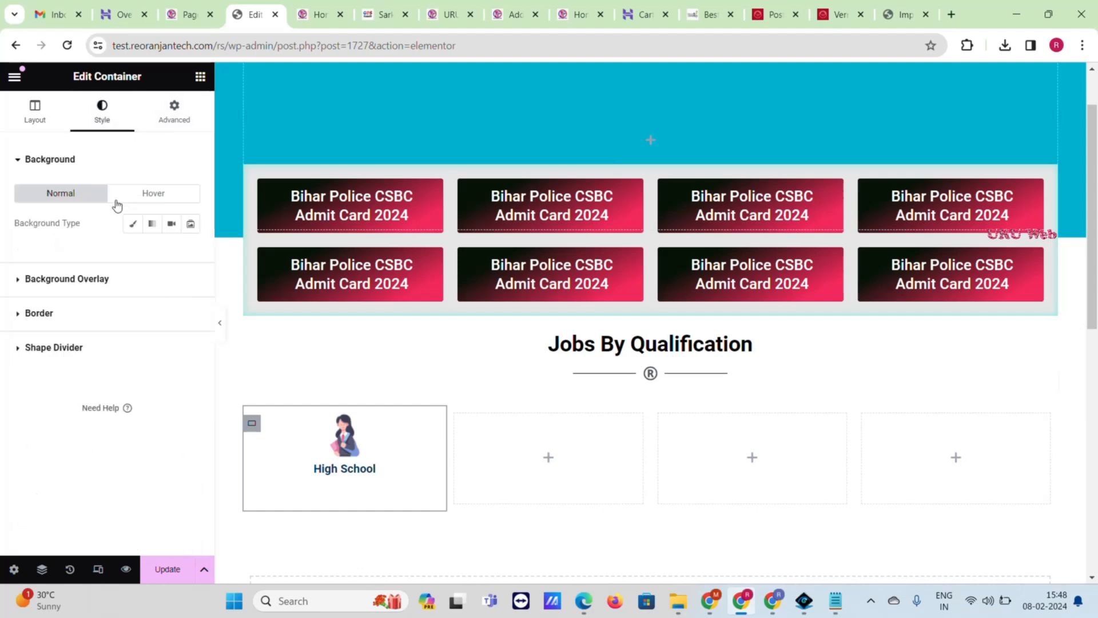
pyautogui.click(107, 320)
pyautogui.scroll(-3, 387, 416)
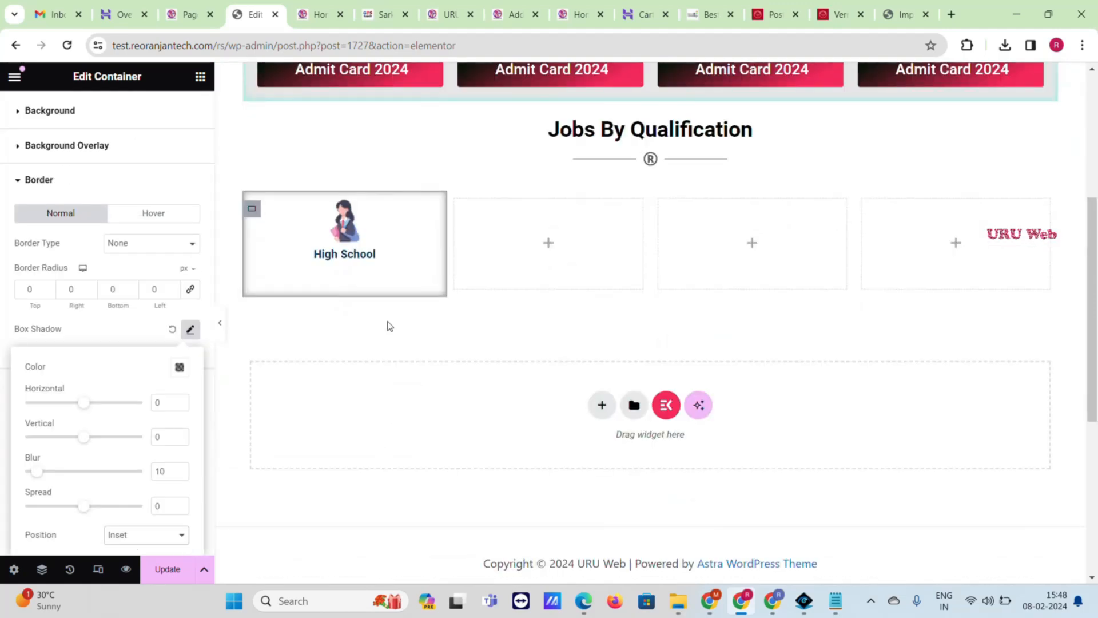
# - Duplicate the High School column and remove the empty ones so the row holds eight identical columns
pyautogui.rightClick(252, 214)
pyautogui.click(289, 257)
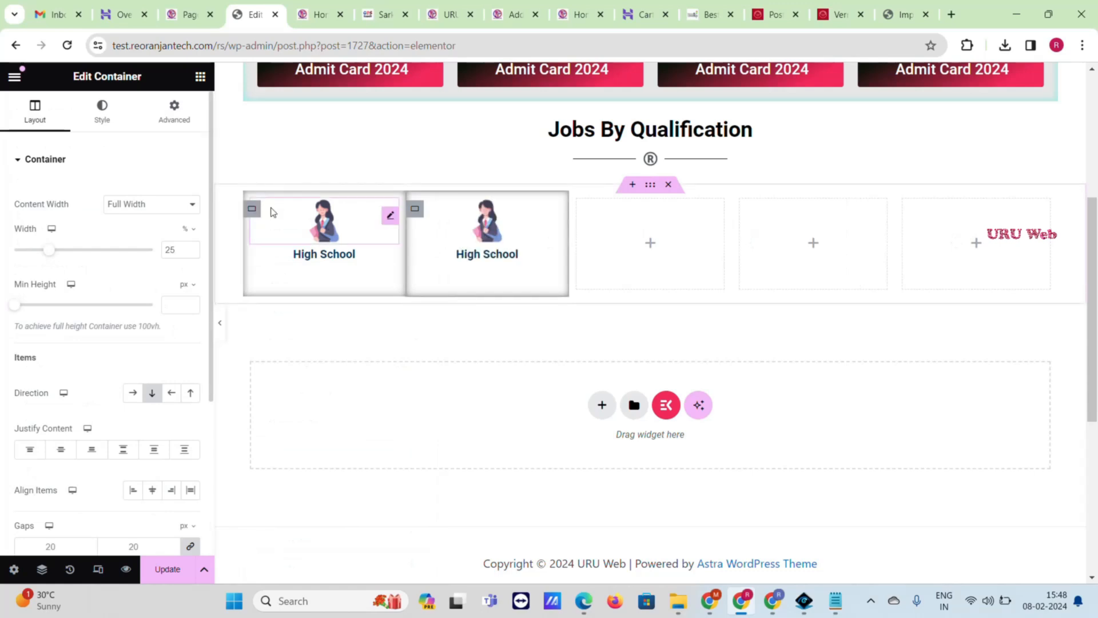
pyautogui.rightClick(260, 211)
pyautogui.click(252, 210)
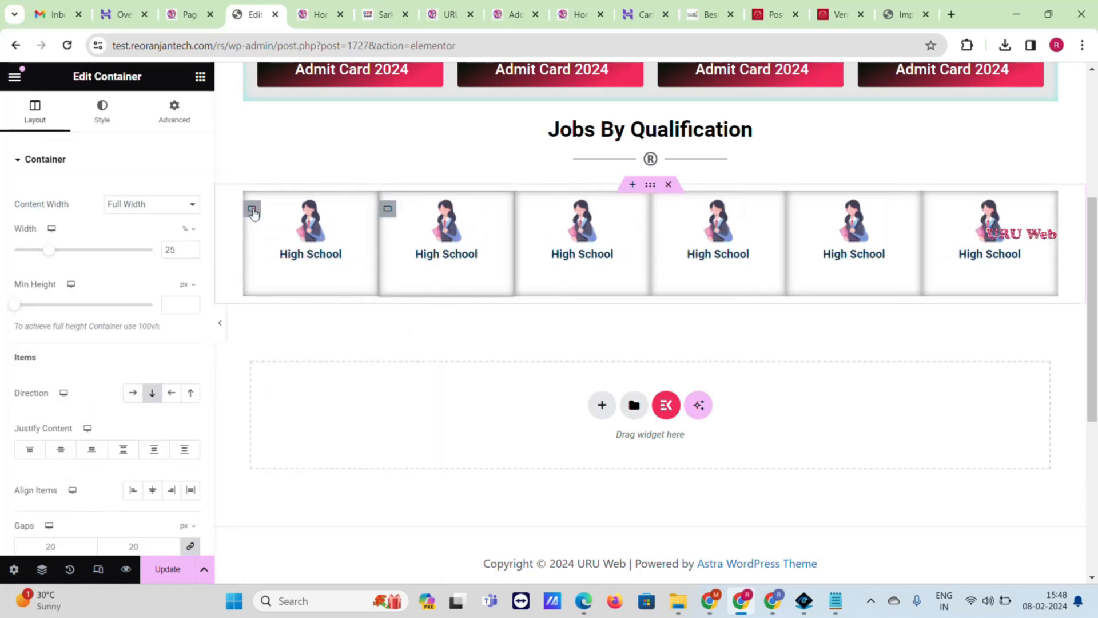
pyautogui.rightClick(252, 210)
pyautogui.click(297, 255)
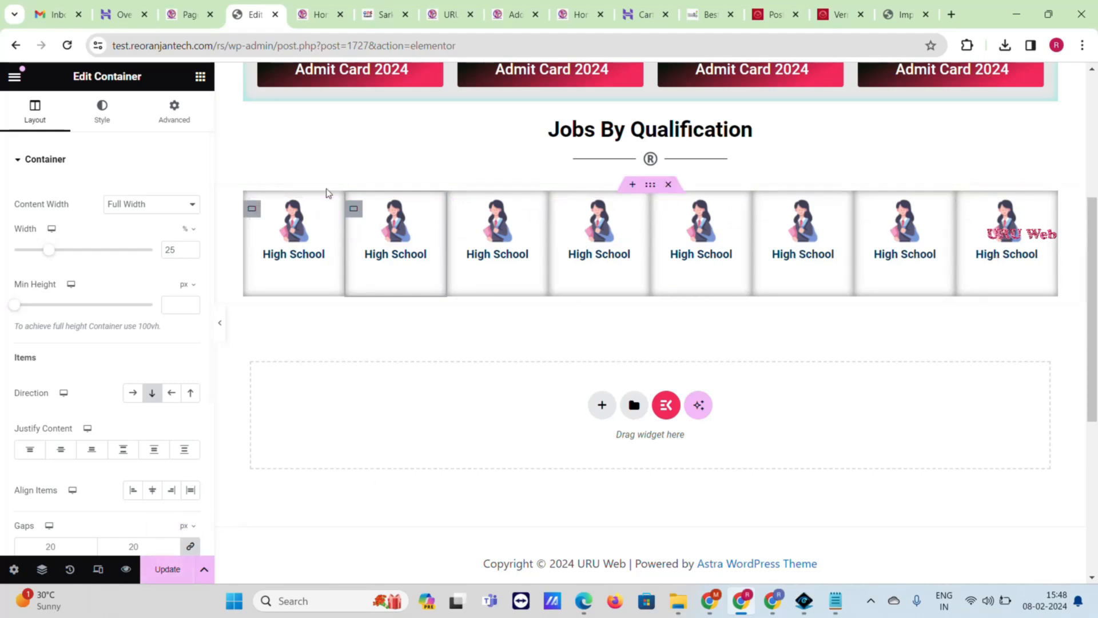
# - Save the Home page changes and reload the Elementor editor
pyautogui.click(183, 568)
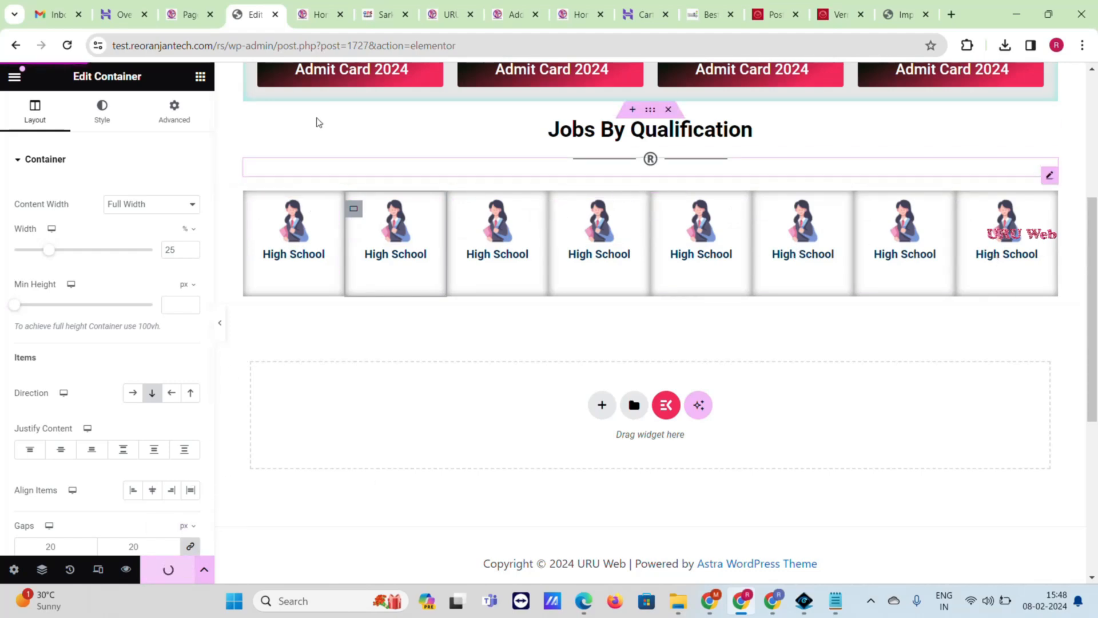
pyautogui.click(330, 7)
pyautogui.click(364, 12)
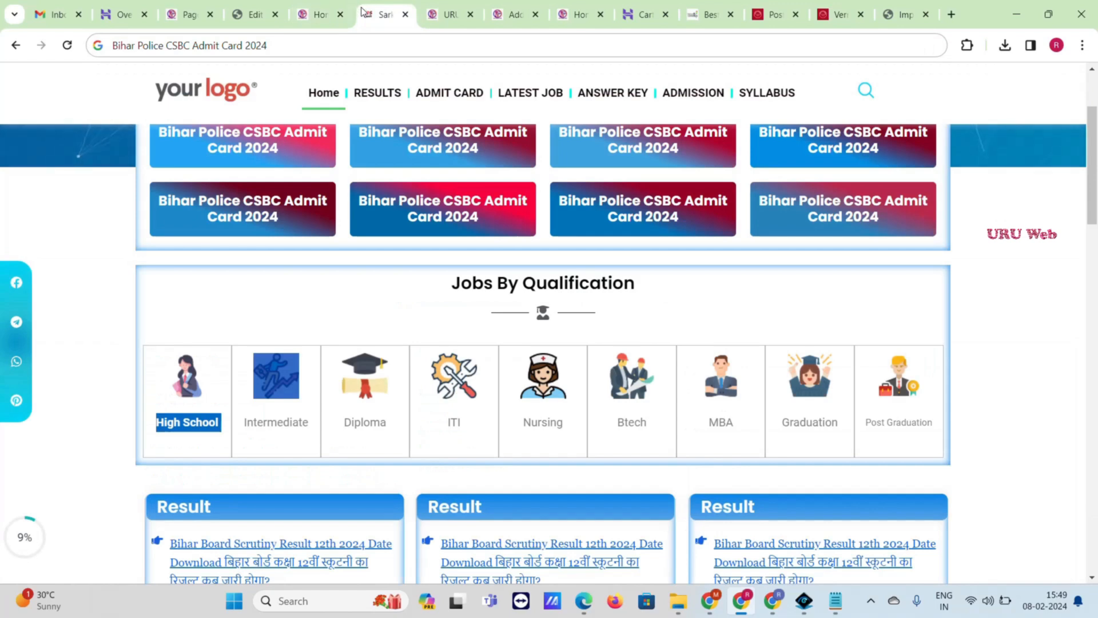
pyautogui.click(321, 10)
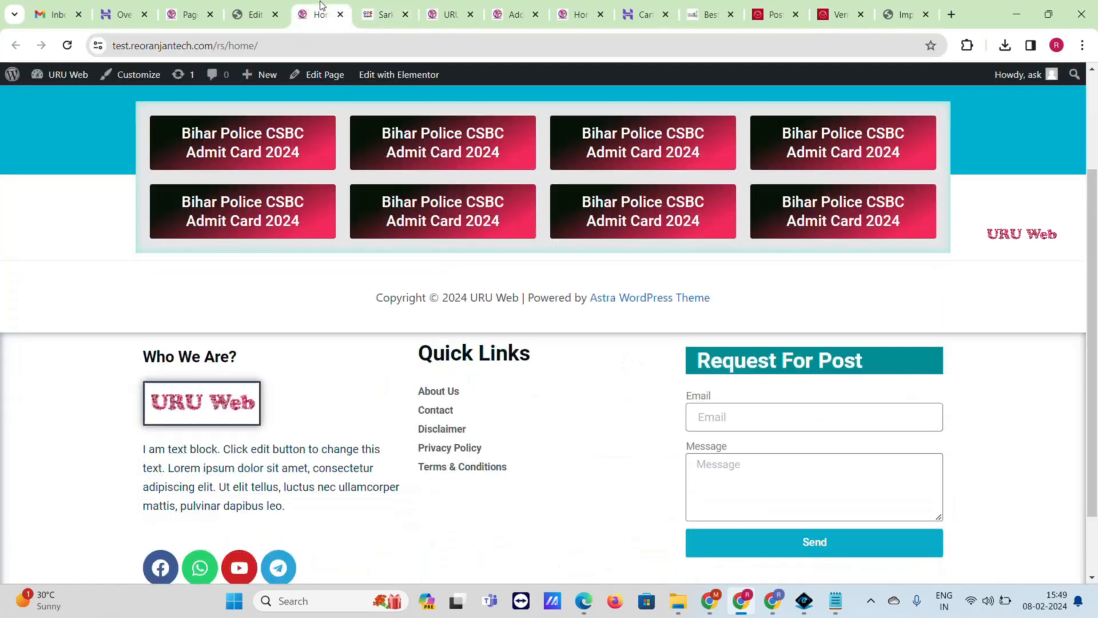
pyautogui.click(252, 5)
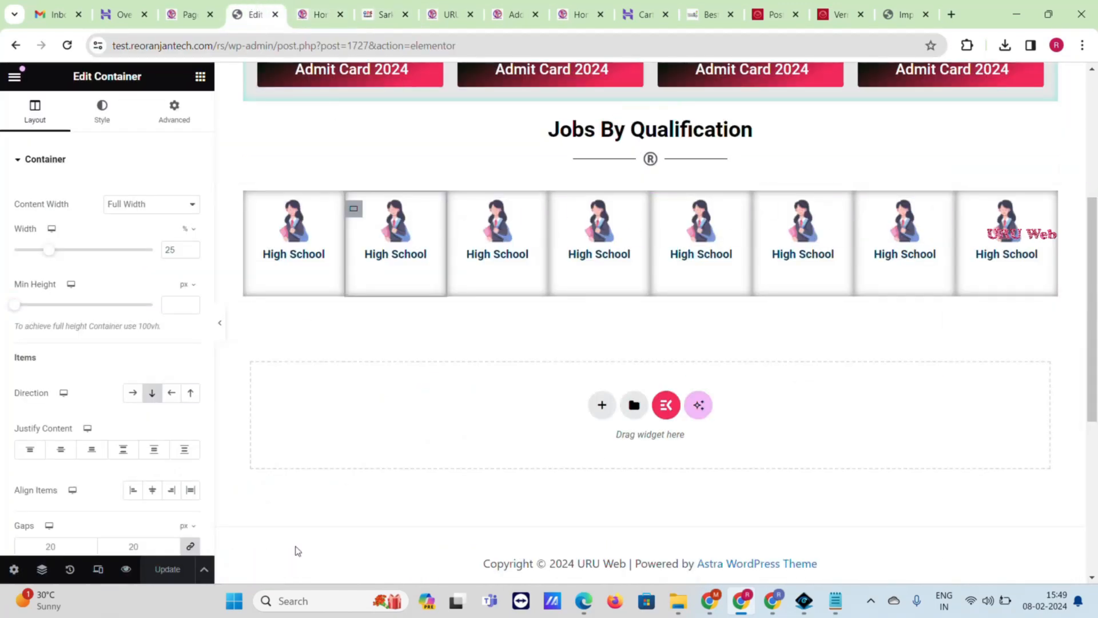
pyautogui.scroll(5, 479, 325)
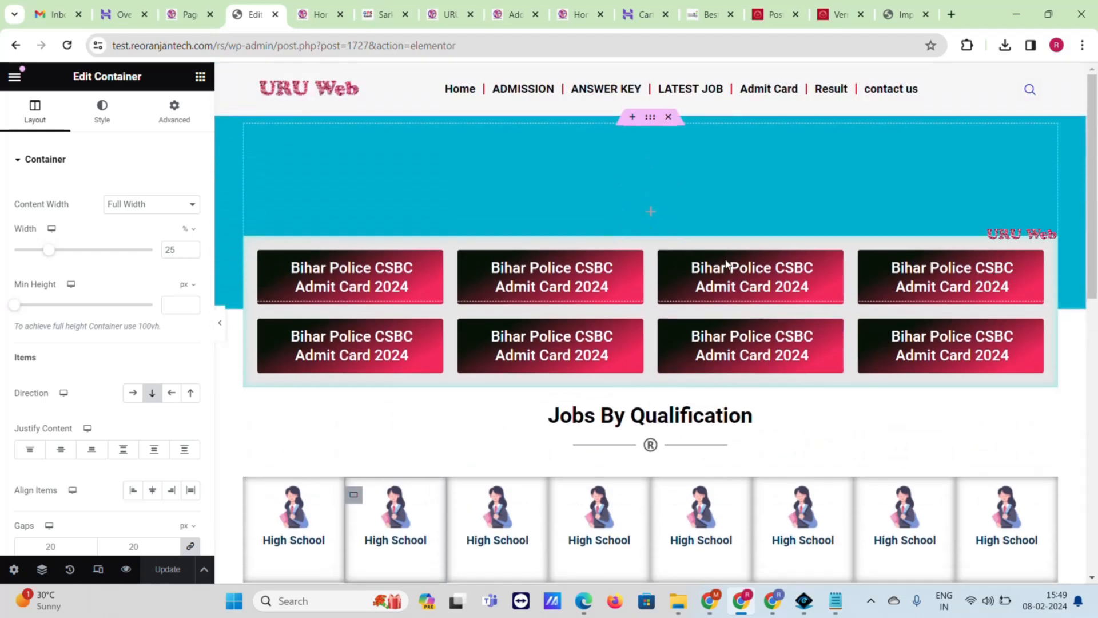
pyautogui.click(67, 45)
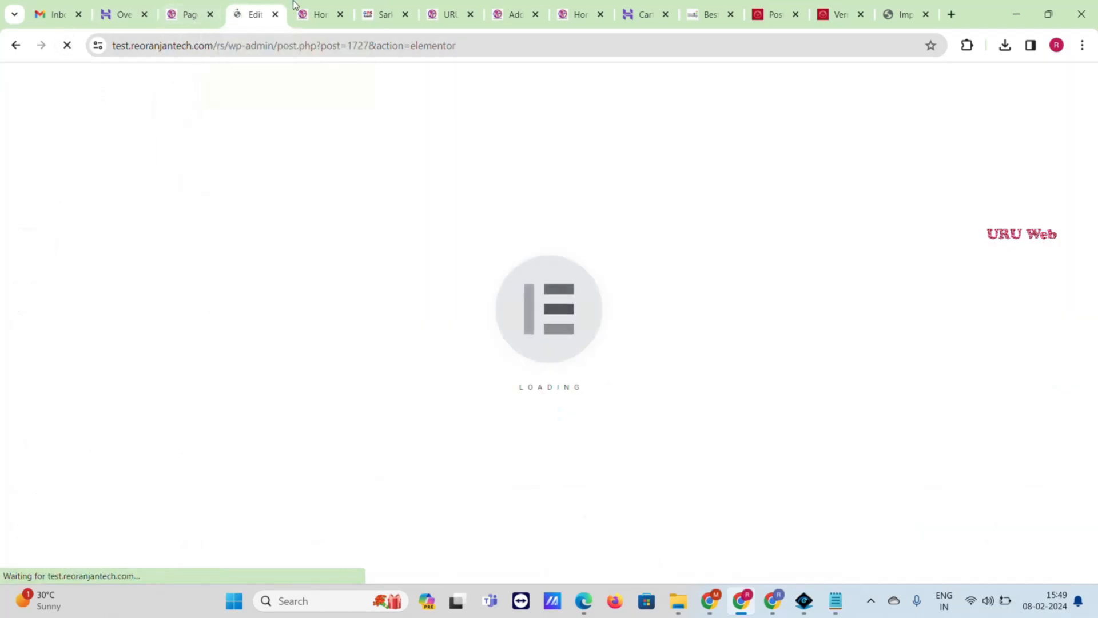
# - Reload the live Home page and review it from the header through the Jobs By Qualification section to the footer
pyautogui.click(314, 8)
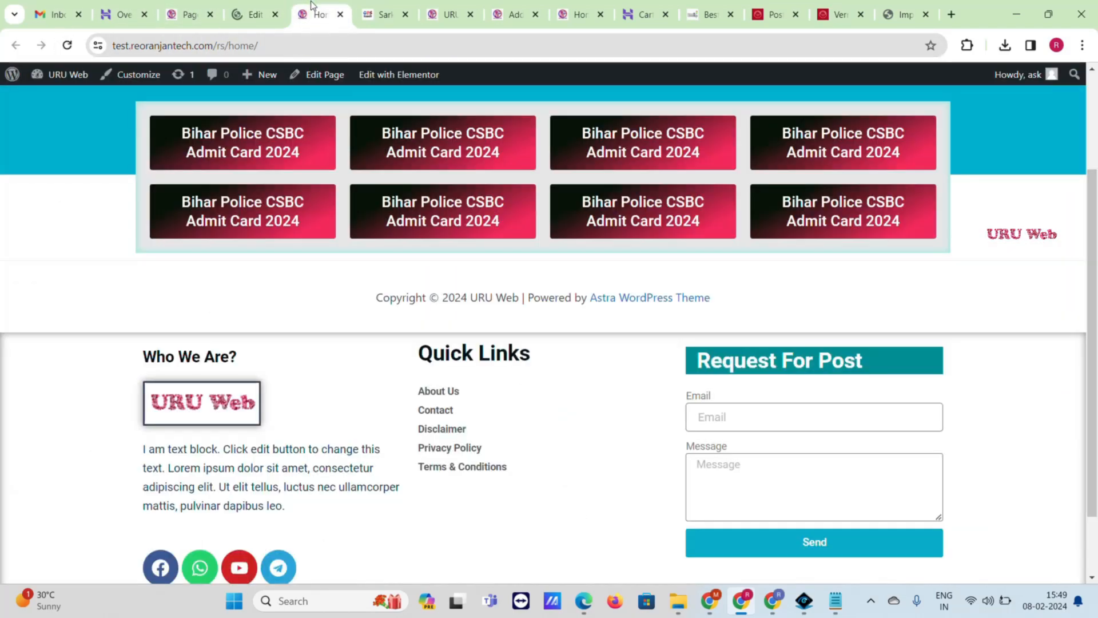
pyautogui.click(67, 46)
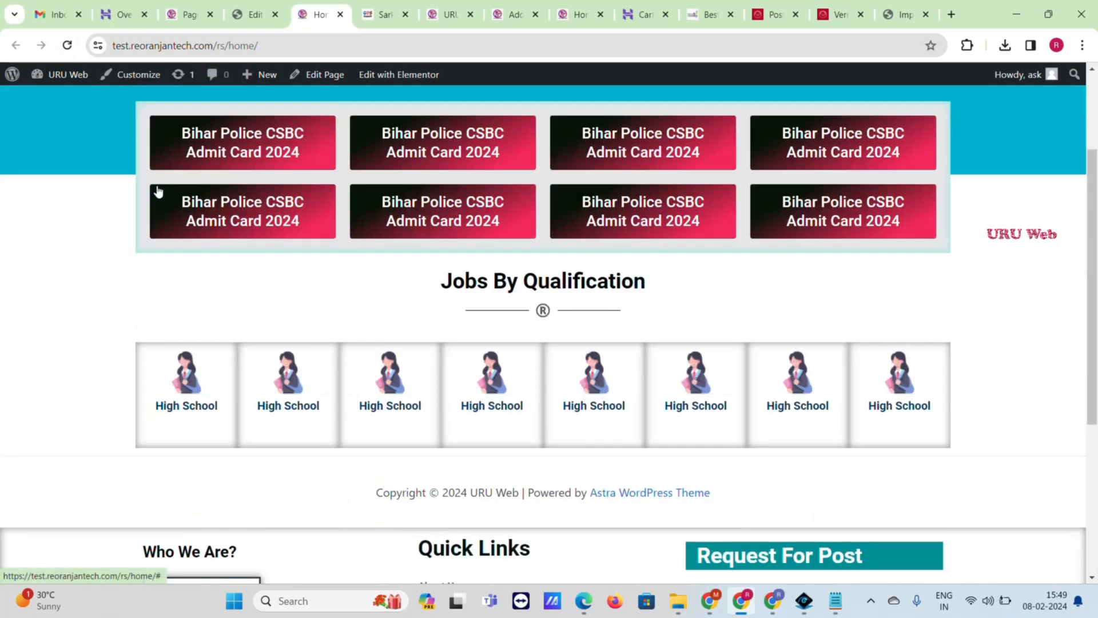
pyautogui.scroll(3, 653, 364)
pyautogui.scroll(-5, 608, 213)
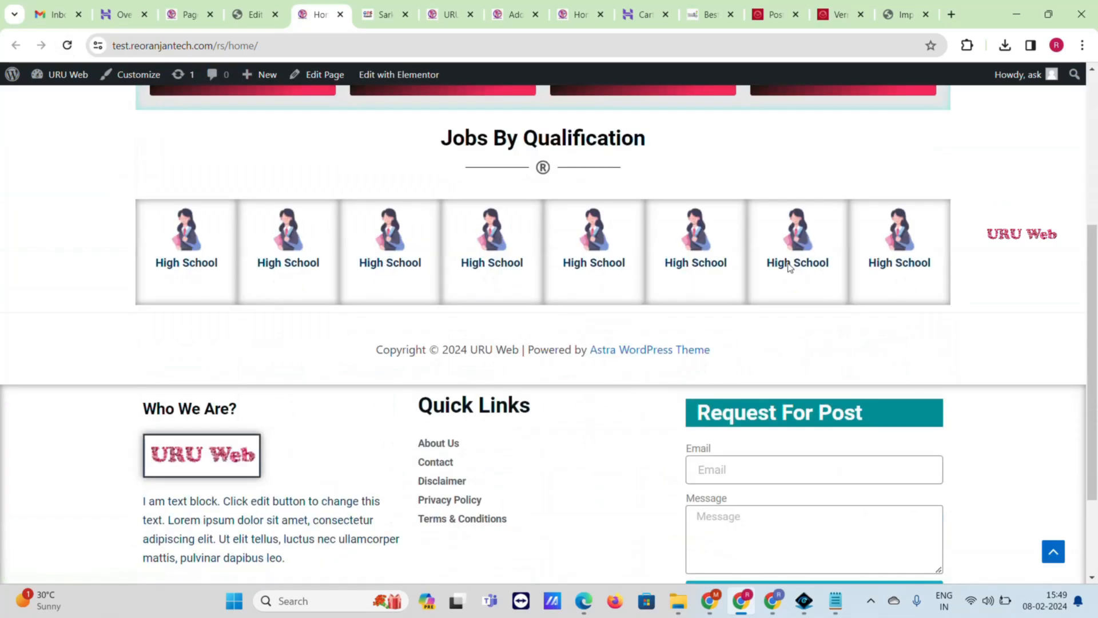
pyautogui.scroll(5, 374, 125)
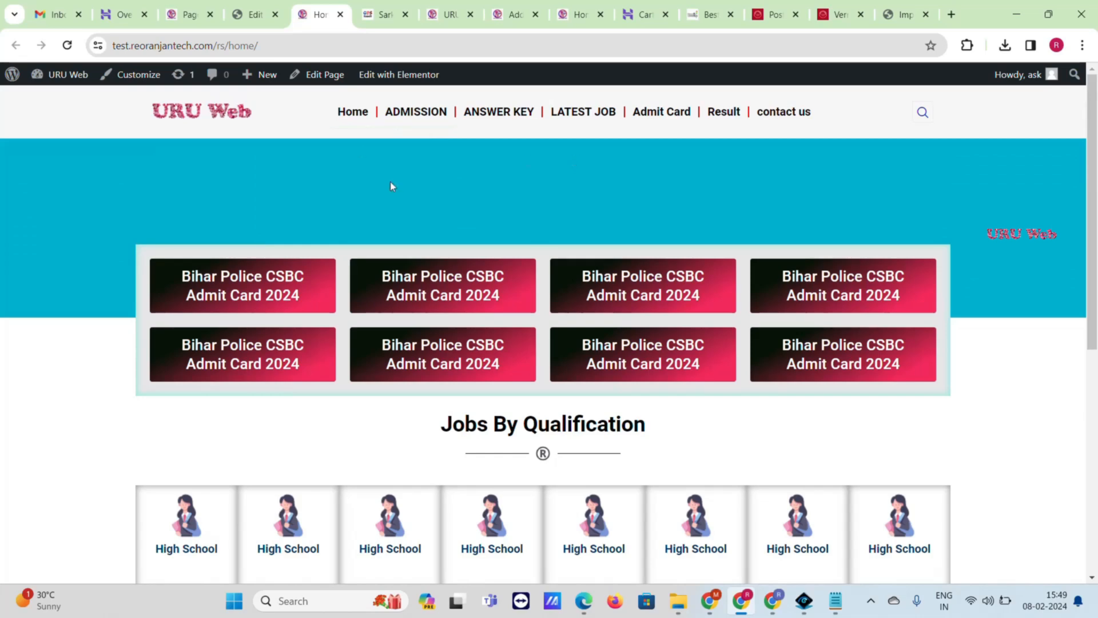
pyautogui.scroll(-6, 489, 188)
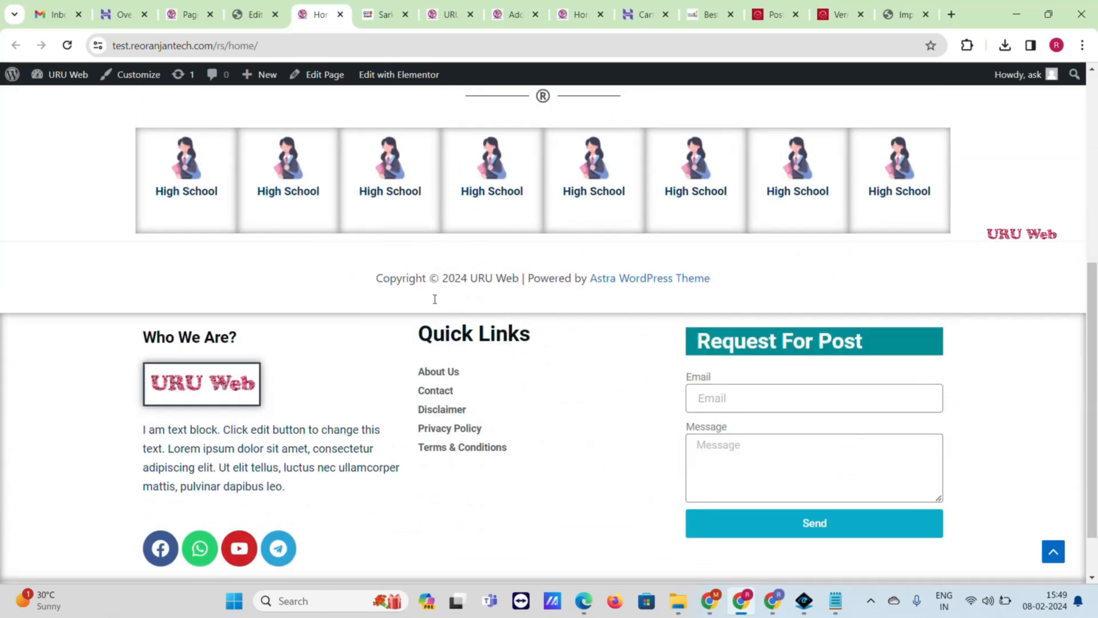
pyautogui.scroll(-2, 606, 366)
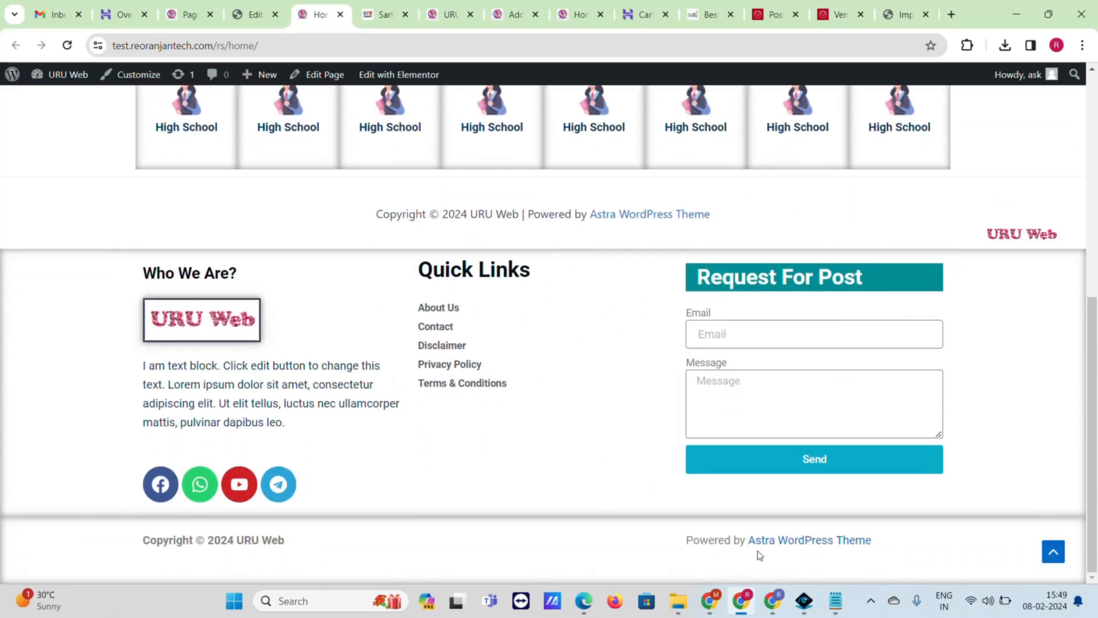
pyautogui.click(869, 603)
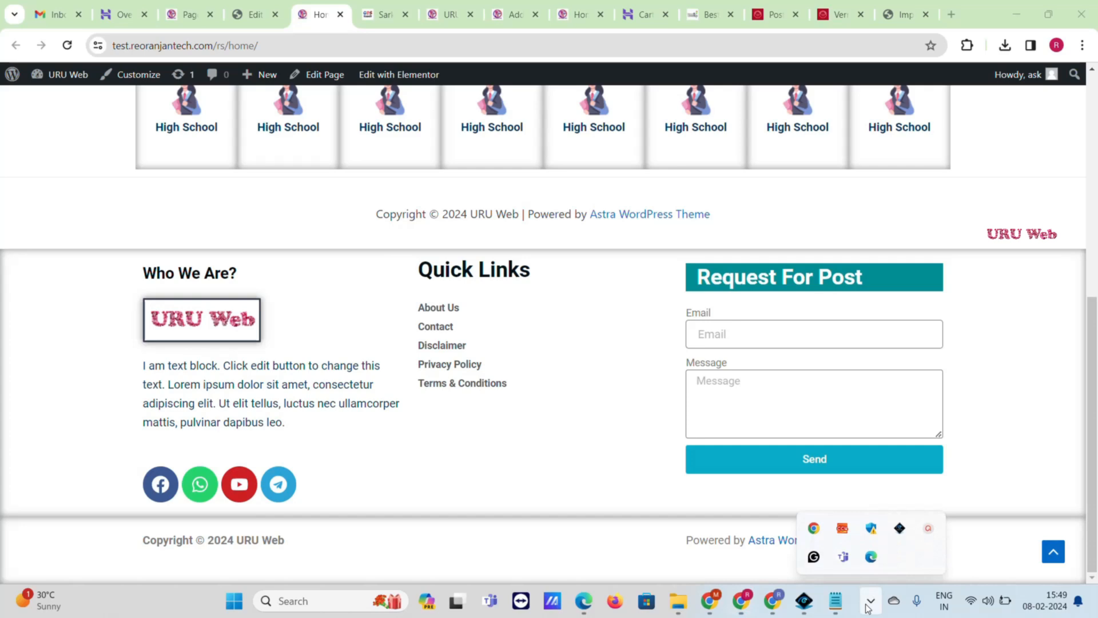
pyautogui.click(928, 530)
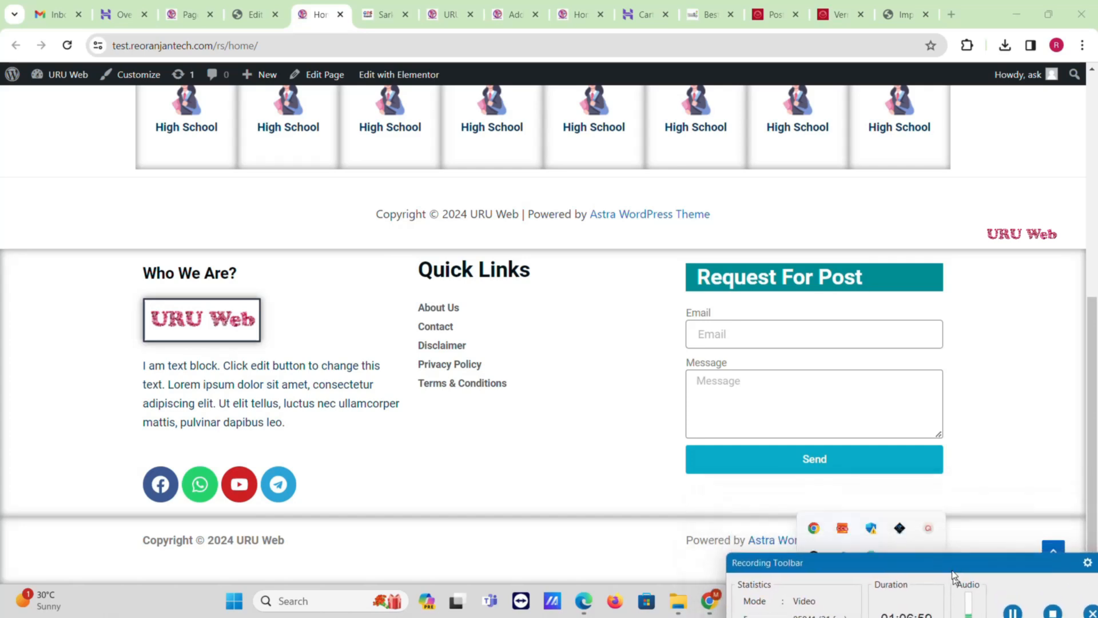
pyautogui.moveTo(953, 571); pyautogui.dragTo(977, 612)
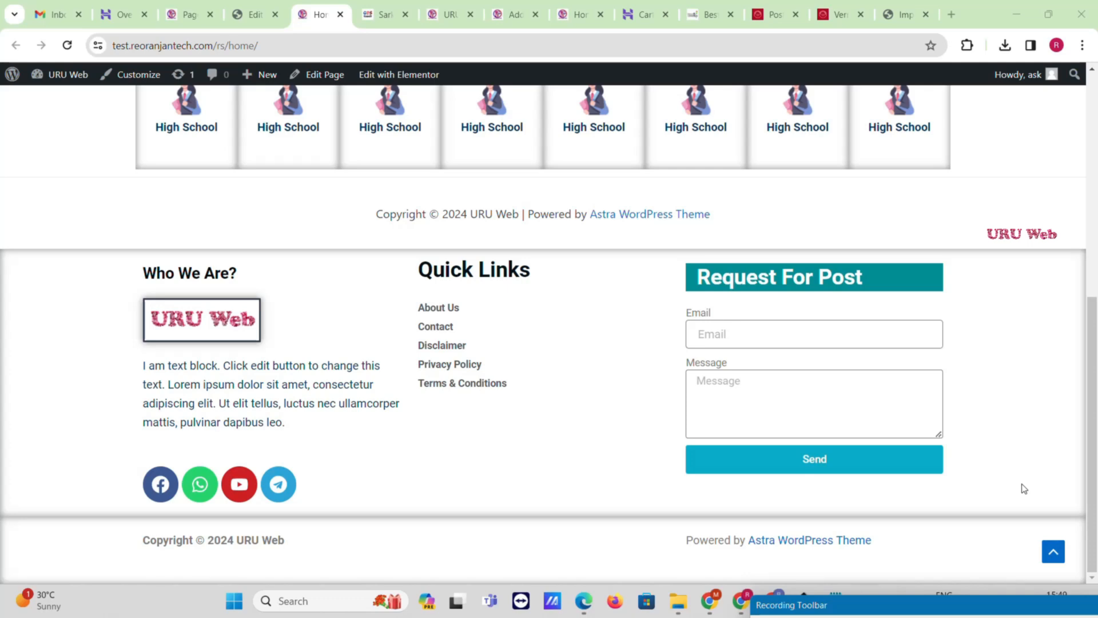